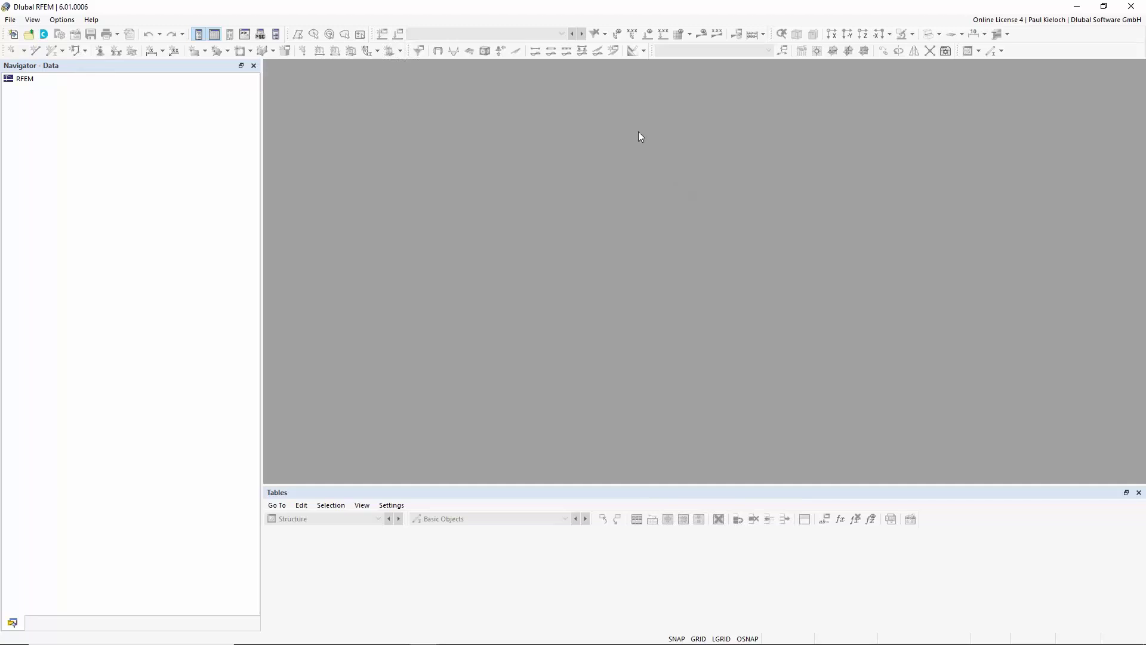
# Start a new 3D model named "Beam with cantilever" and activate the Concrete Design add-on
pyautogui.click(13, 34)
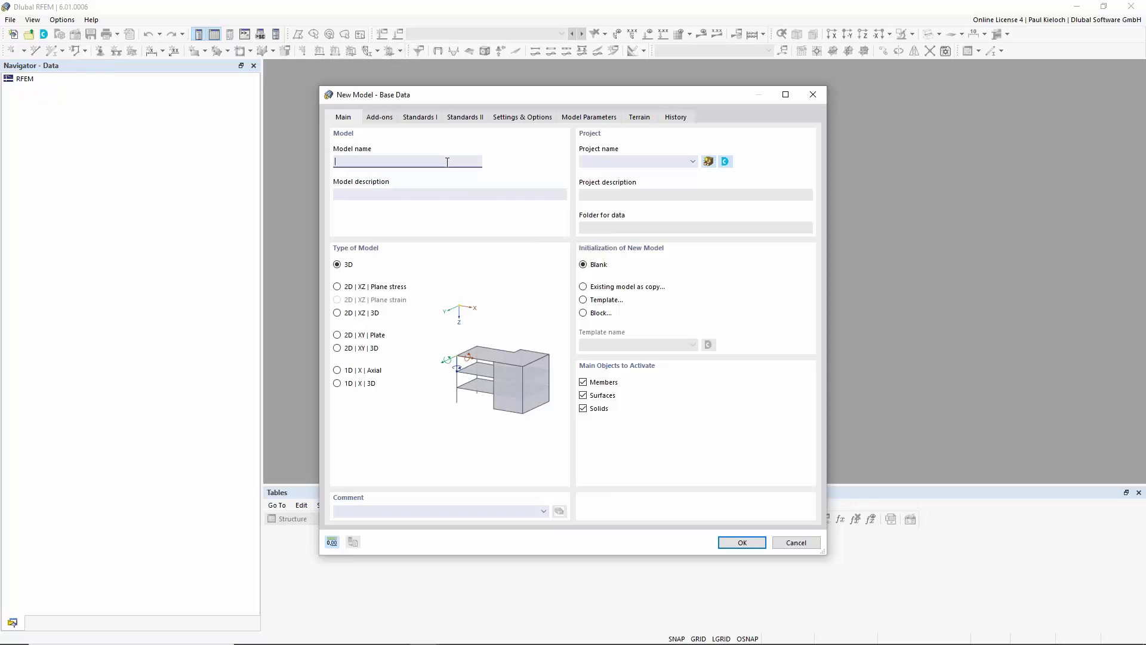
pyautogui.write('Beam with')
pyautogui.press('BackSpace')
pyautogui.write('cantilever')
pyautogui.click(380, 119)
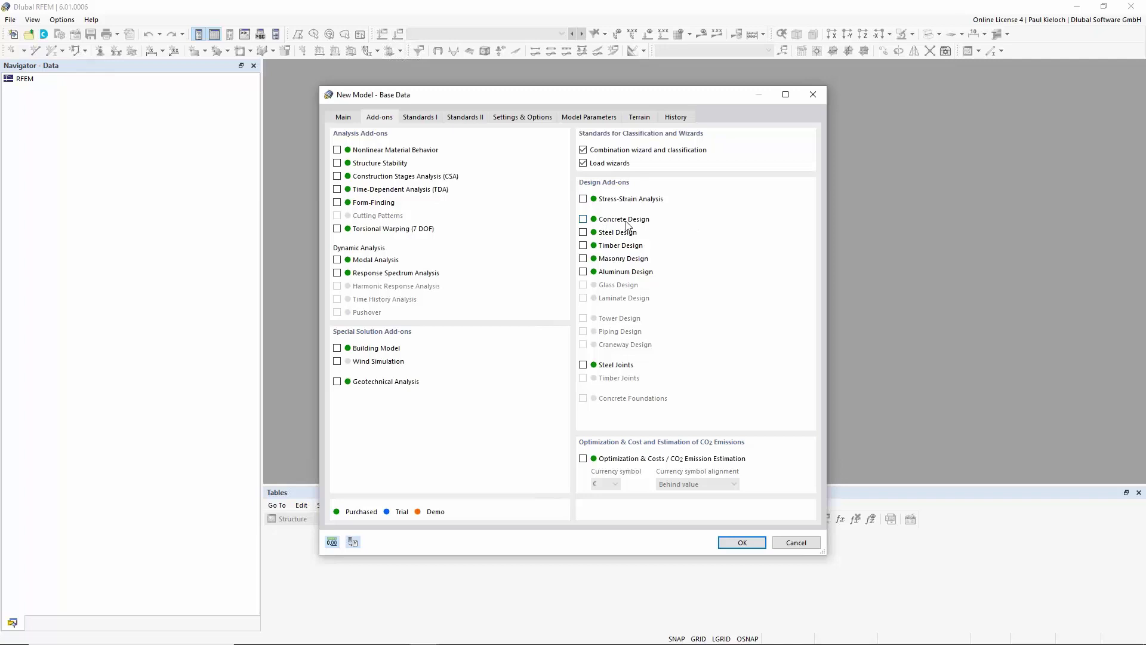
pyautogui.click(584, 219)
# Review the available standards, keep EN 1990, EN 1991 and EN 1992 with annex CEN | 2014-11 for concrete design, and create the model
pyautogui.click(424, 119)
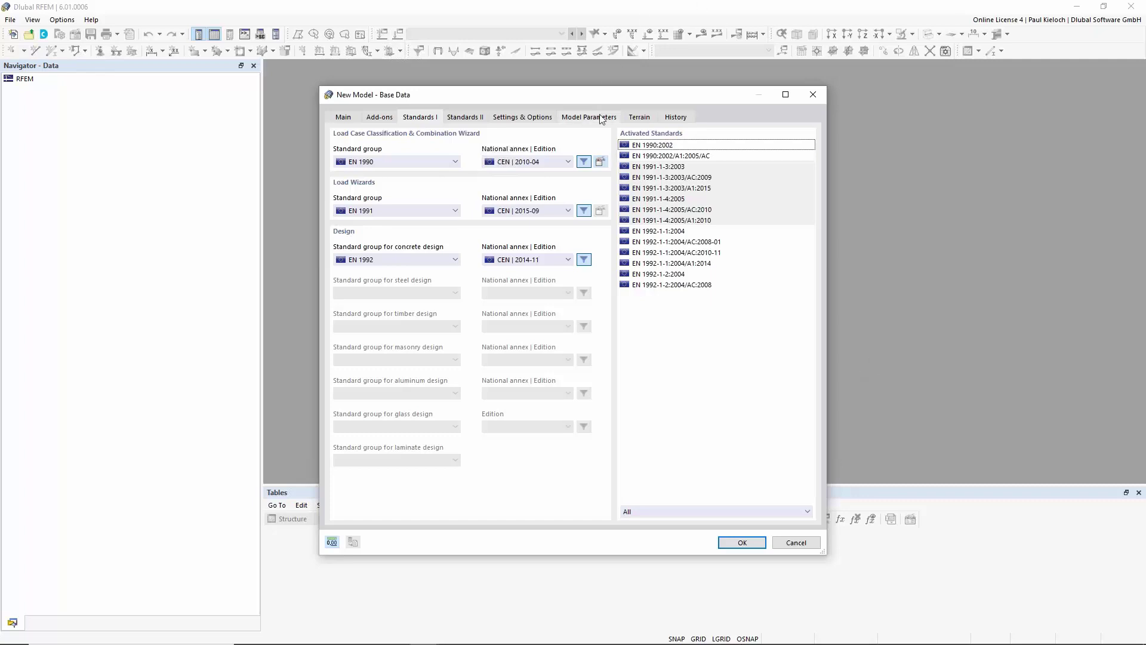
pyautogui.click(456, 162)
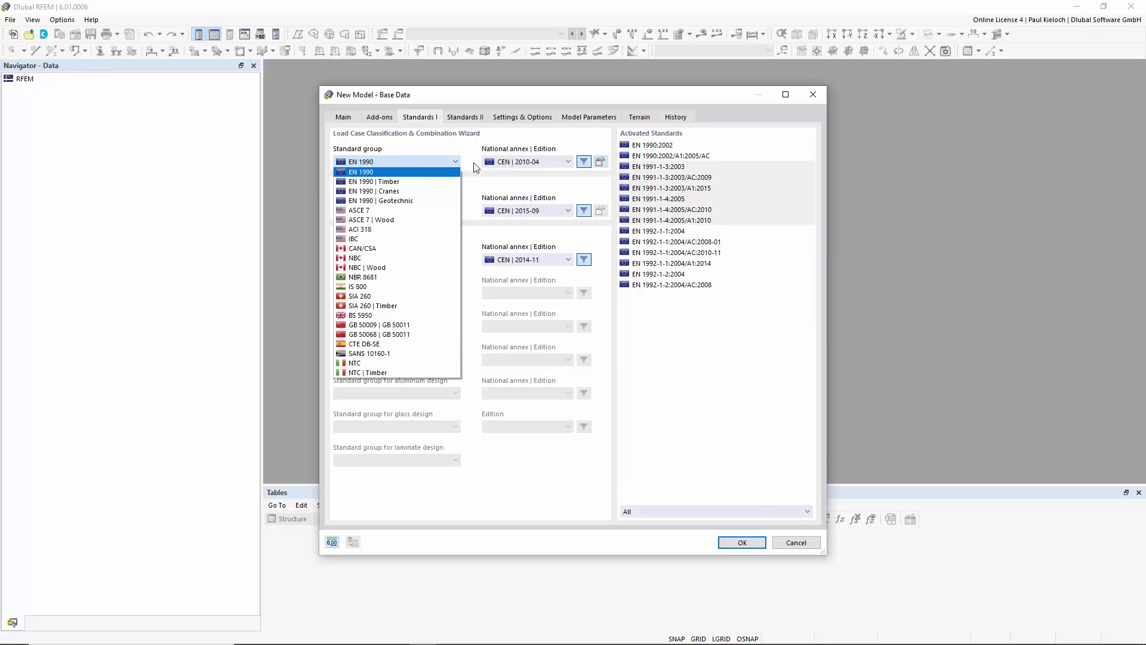
pyautogui.click(432, 170)
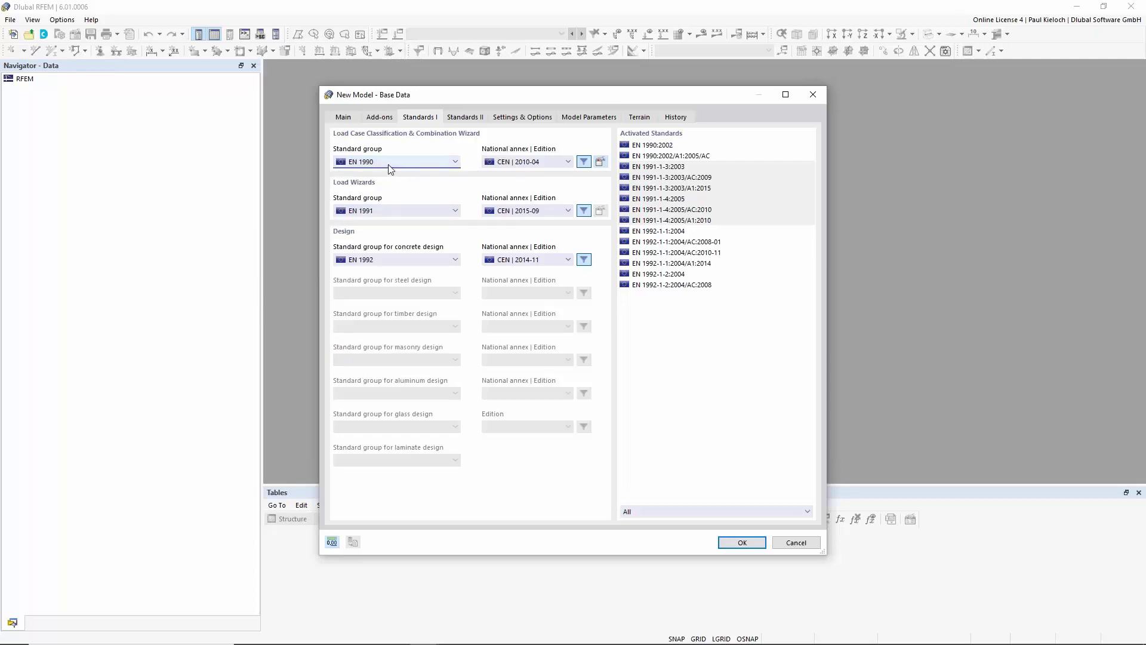
pyautogui.click(456, 211)
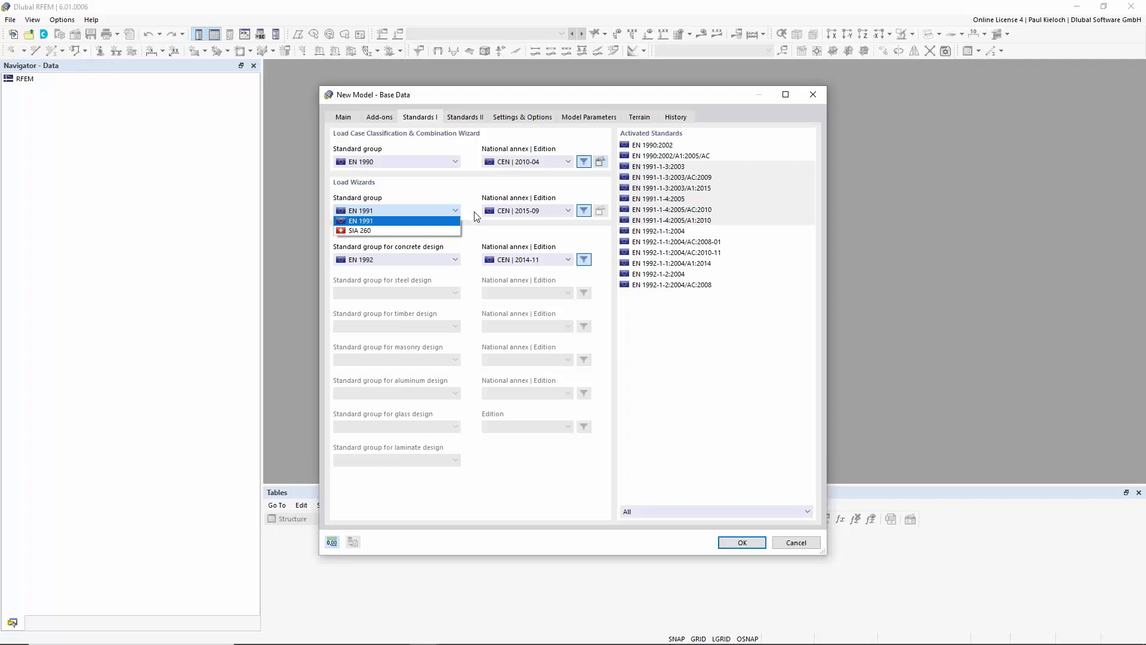
pyautogui.click(478, 227)
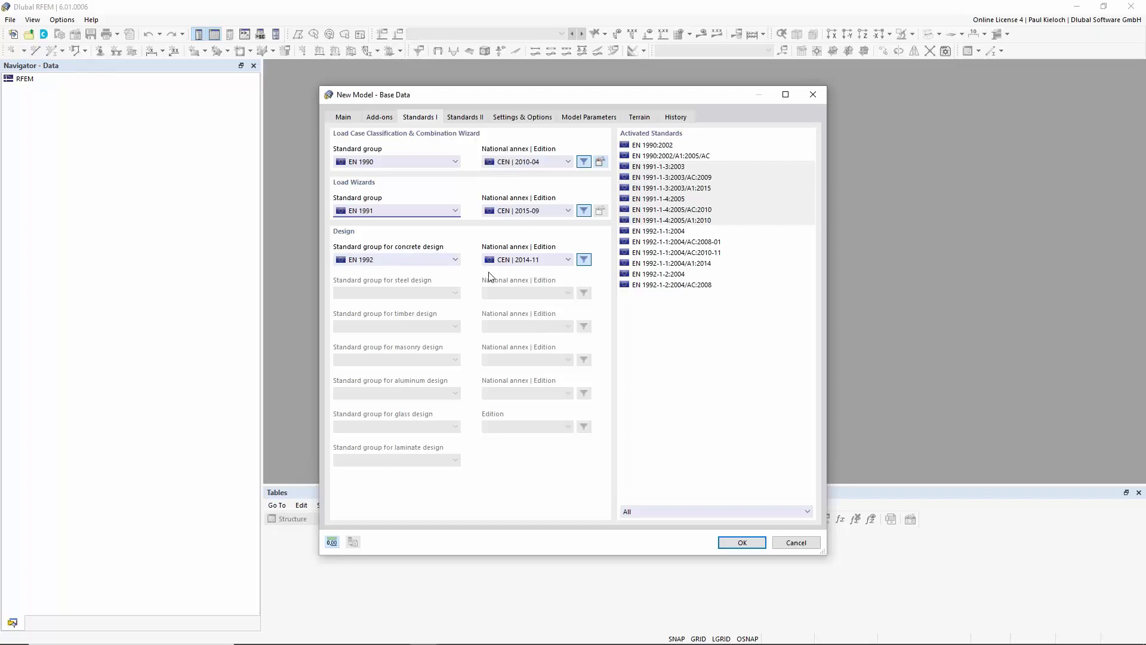
pyautogui.click(455, 259)
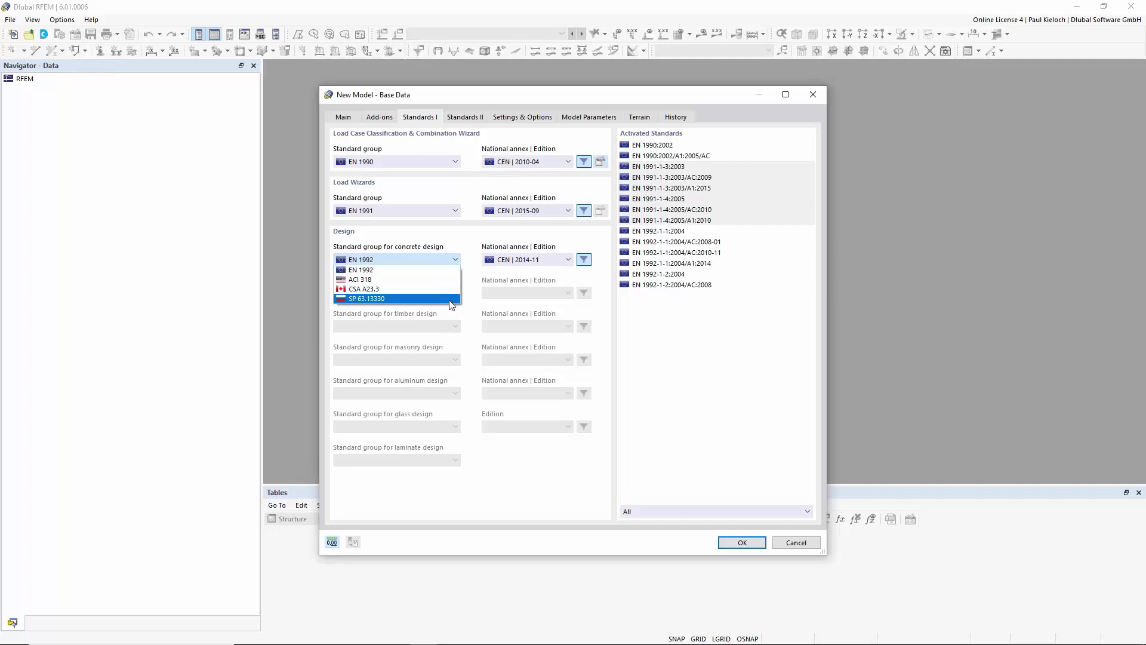
pyautogui.click(473, 247)
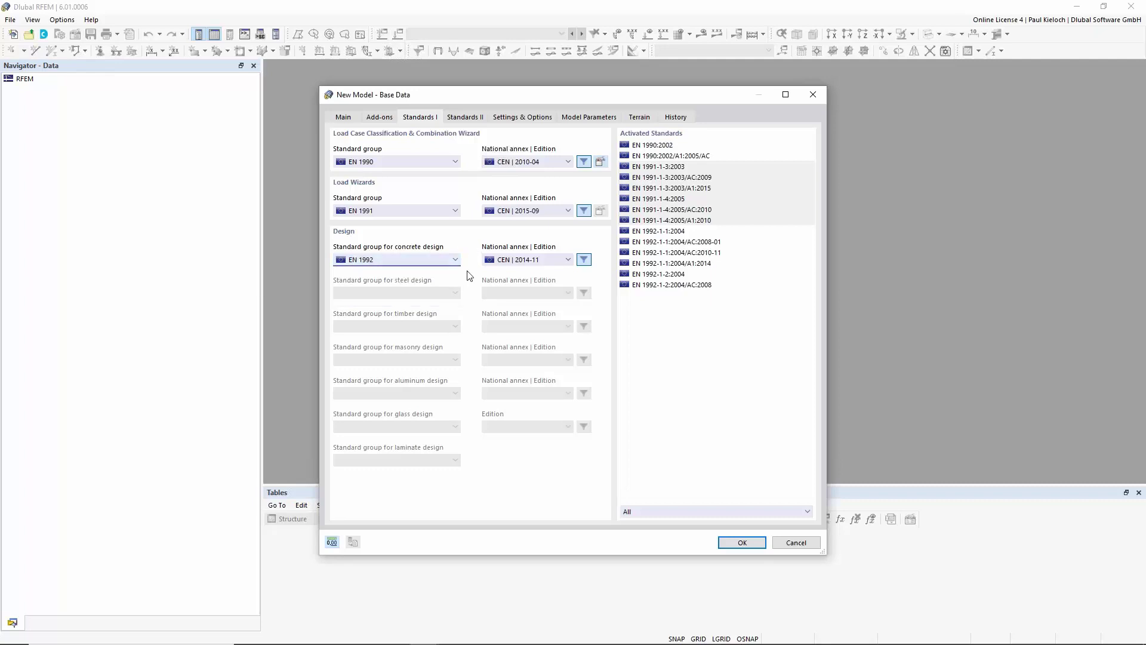
pyautogui.click(569, 260)
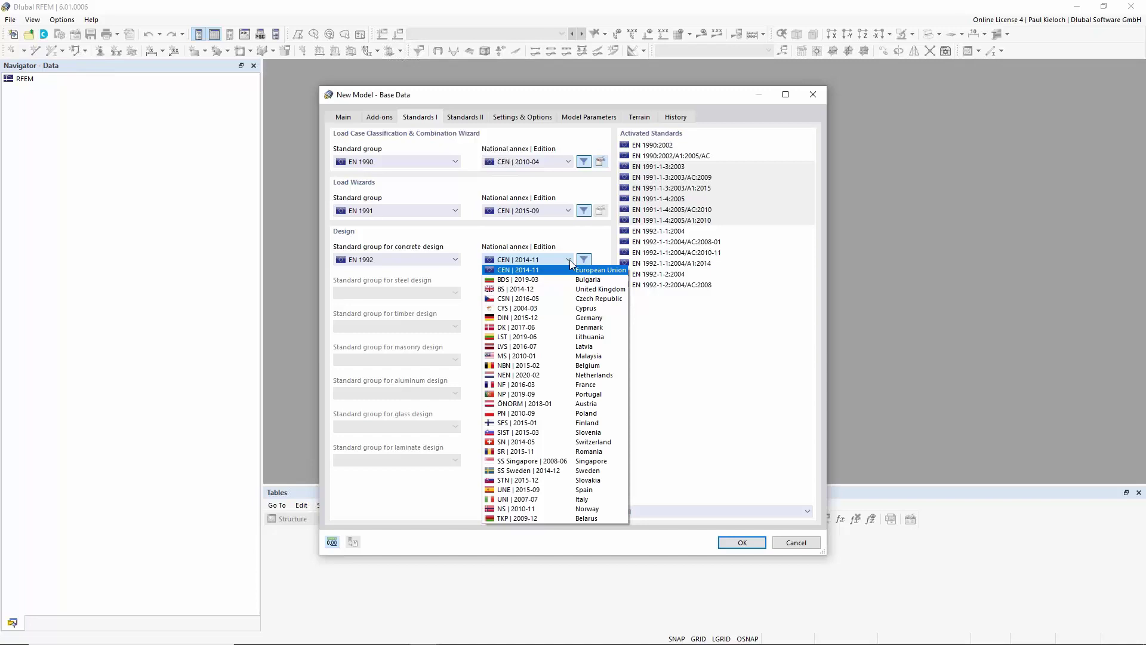
pyautogui.click(603, 235)
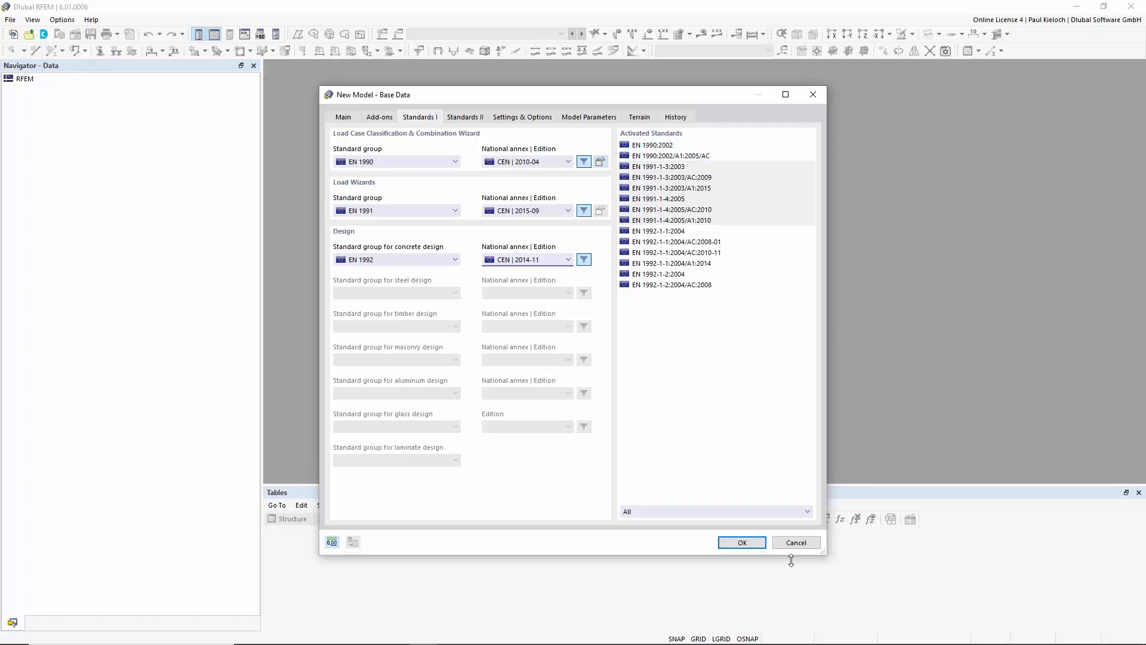
pyautogui.click(742, 542)
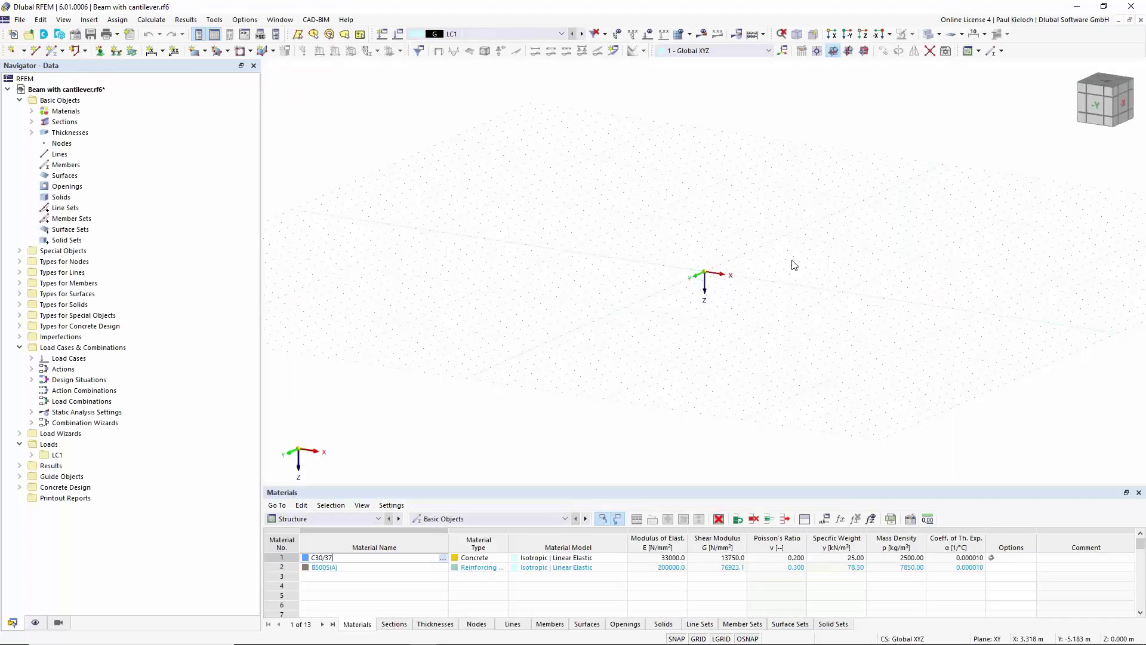
# Enlarge the materials table area so that more rows fit below the model view
pyautogui.moveTo(801, 266); pyautogui.dragTo(667, 224, button='middle')
pyautogui.moveTo(644, 487); pyautogui.dragTo(645, 436)
pyautogui.moveTo(639, 261); pyautogui.dragTo(637, 289, button='middle')
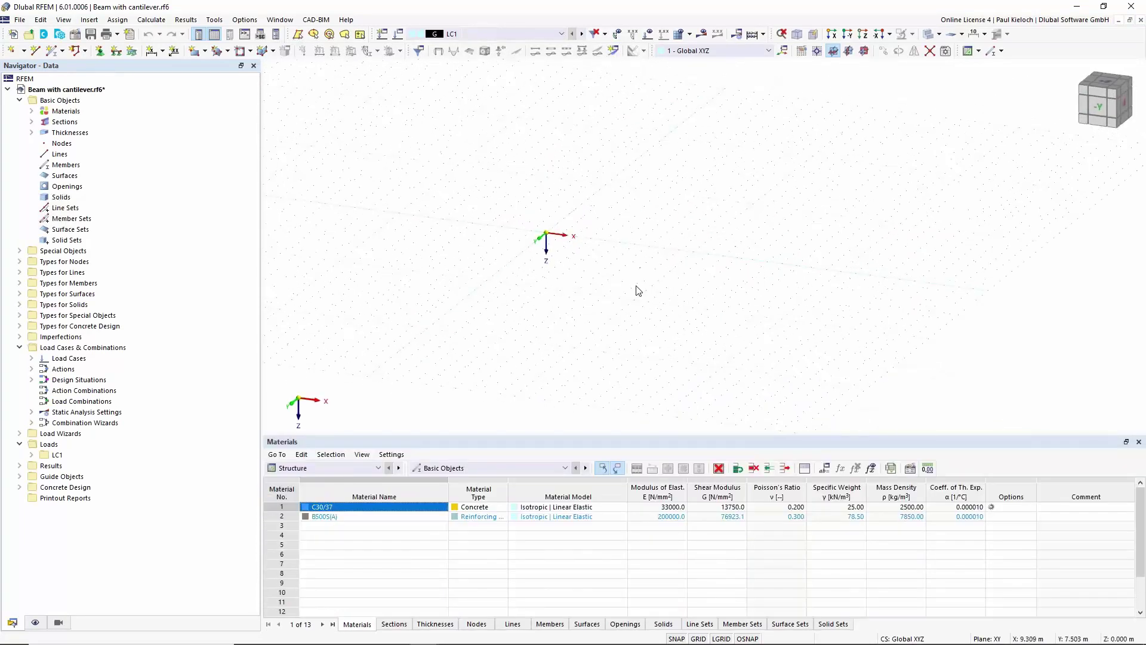
# Delete all predefined materials, sections and thicknesses from the model
pyautogui.rightClick(65, 114)
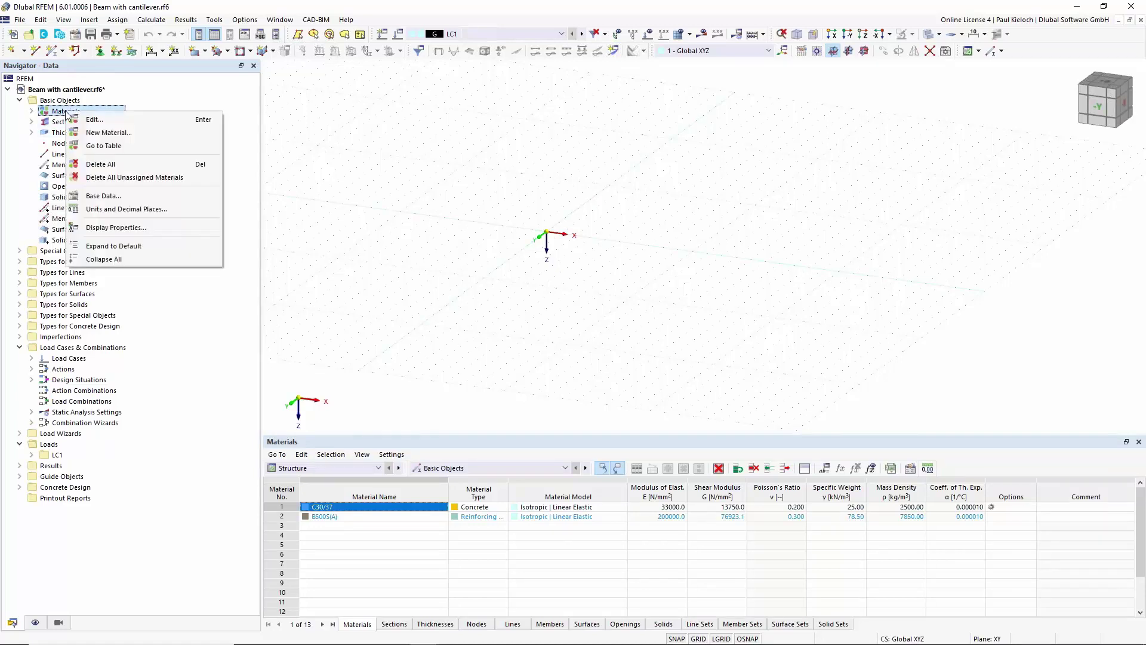
pyautogui.click(95, 163)
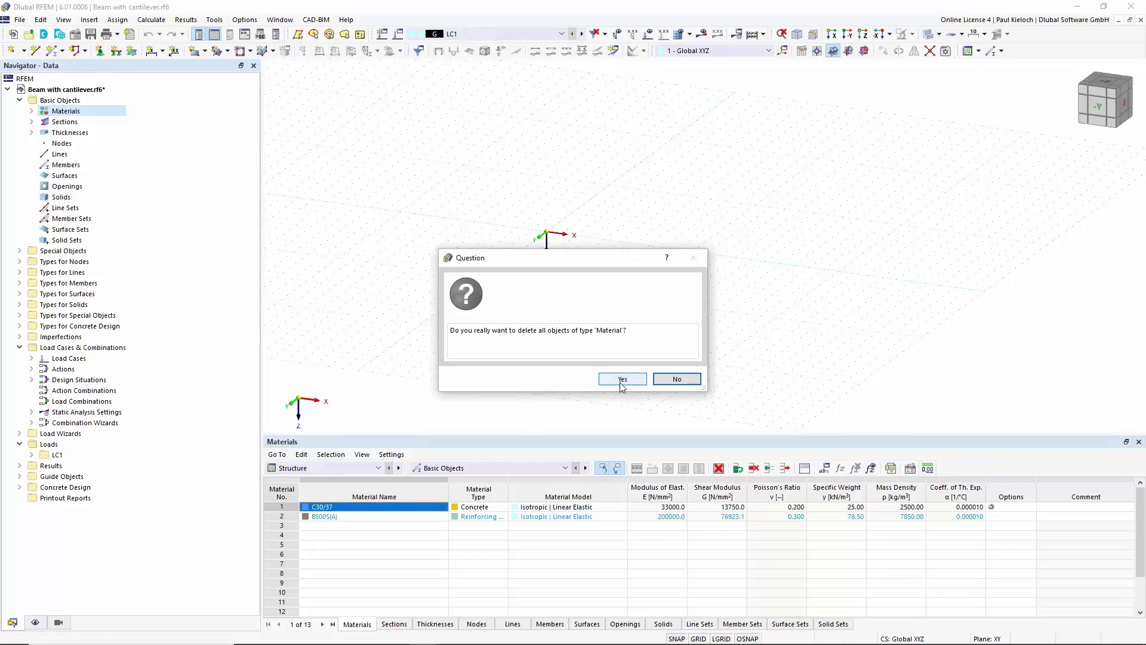
pyautogui.click(622, 381)
pyautogui.rightClick(73, 122)
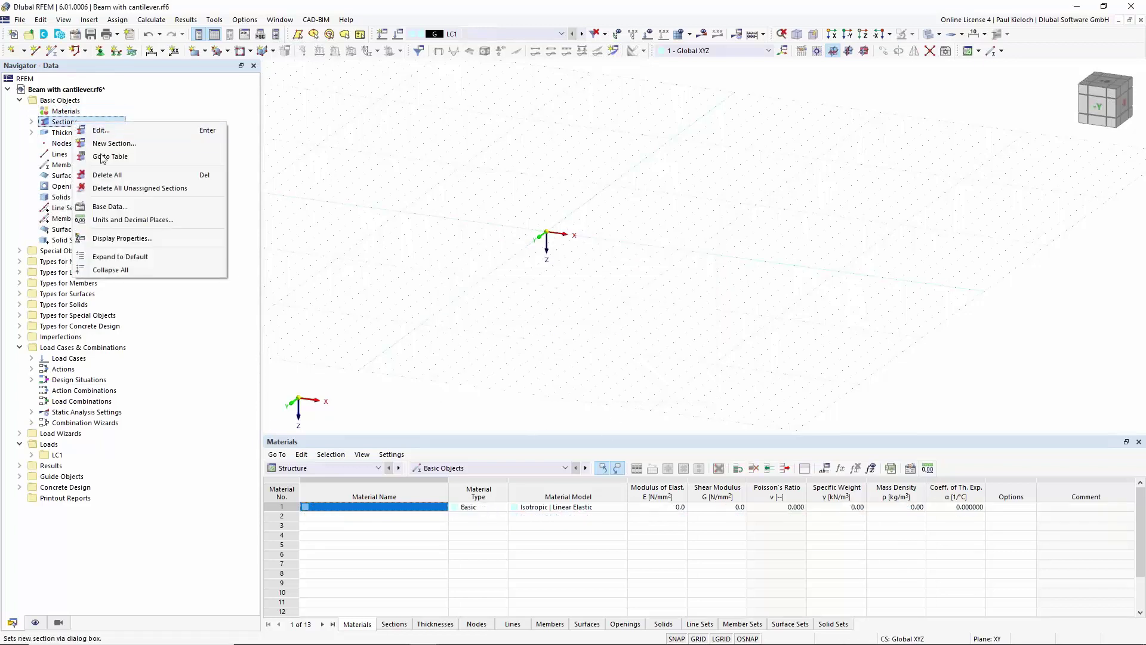
pyautogui.click(112, 175)
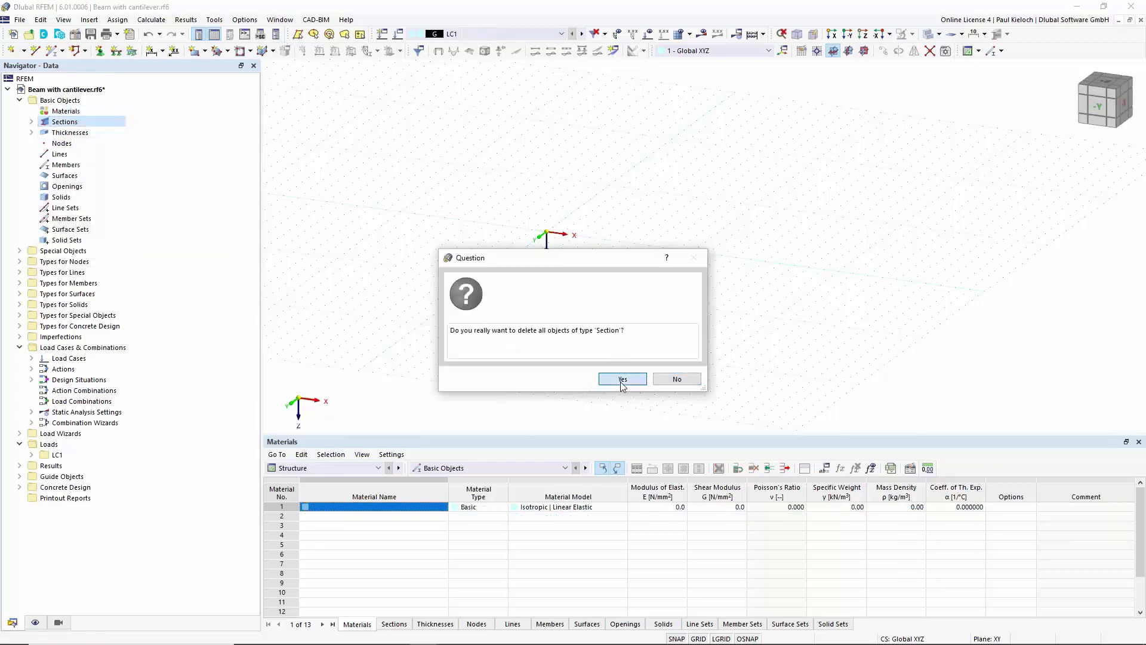
pyautogui.click(622, 381)
pyautogui.rightClick(82, 134)
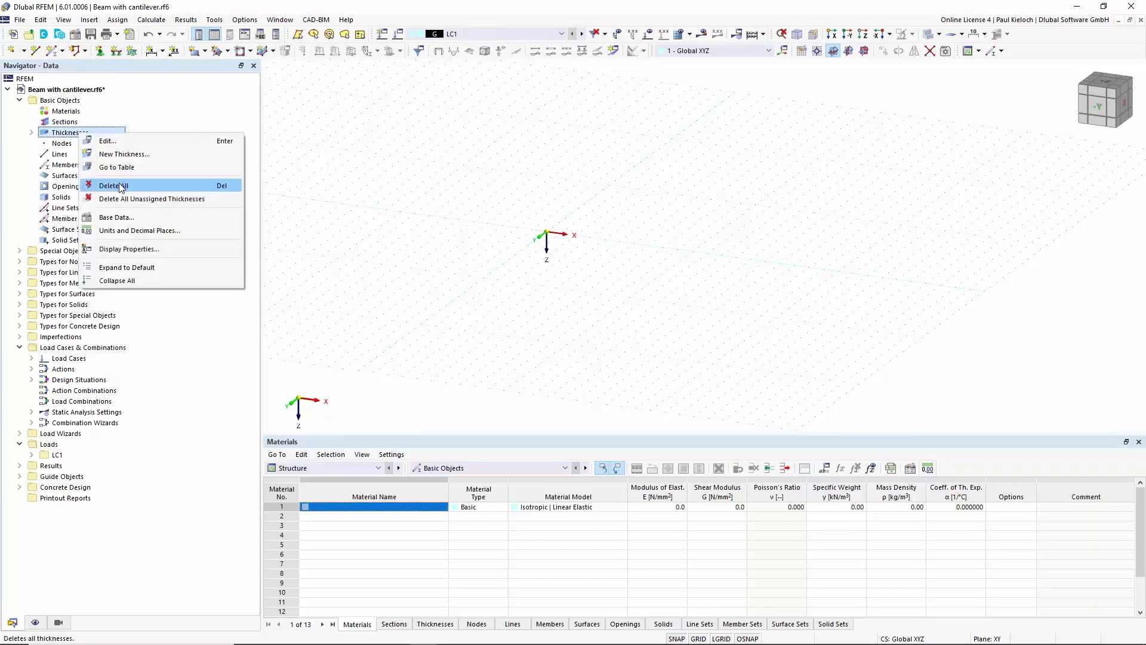
pyautogui.click(121, 185)
pyautogui.click(622, 379)
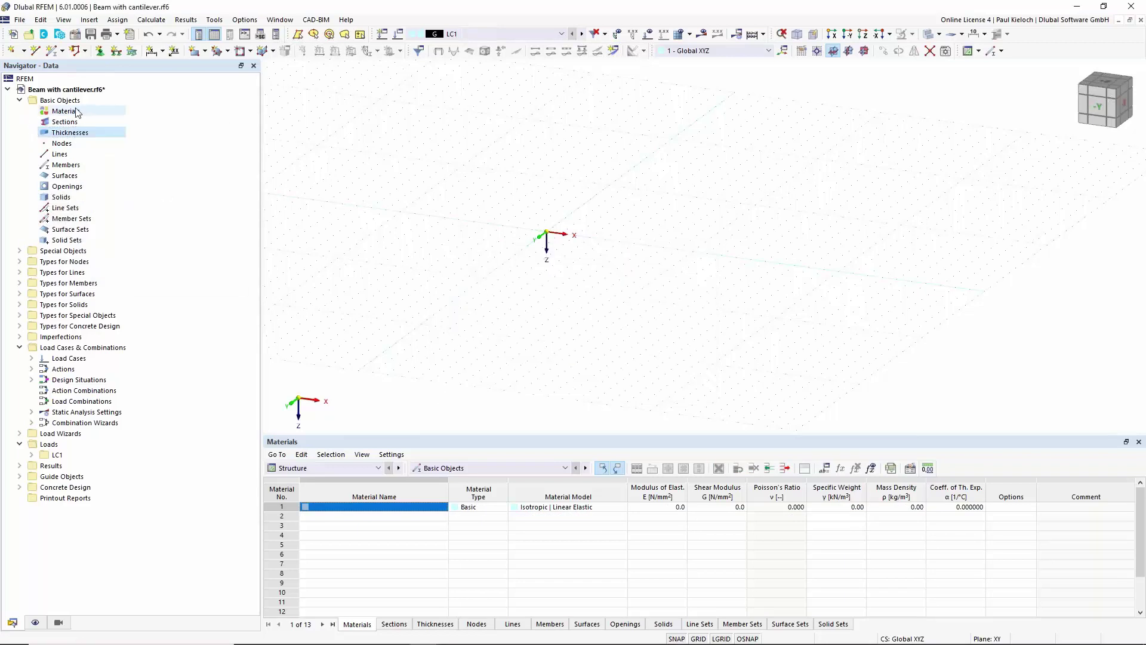
# Create a new material from the library, choosing European Union concrete C30/37
pyautogui.click(76, 112)
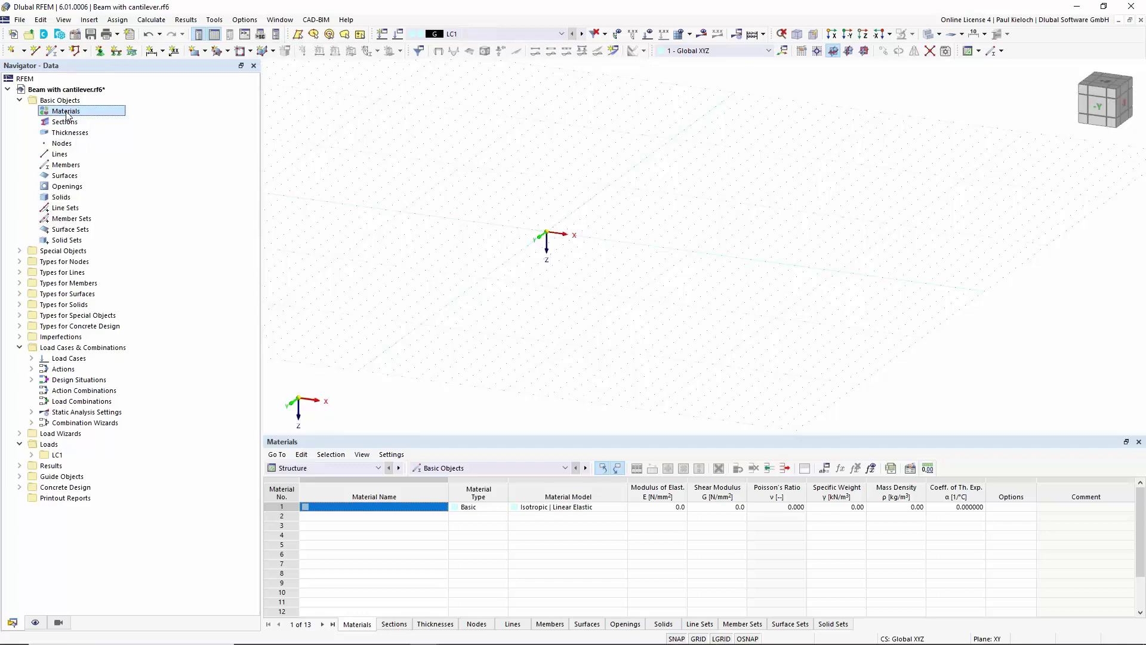
pyautogui.rightClick(64, 115)
pyautogui.click(99, 131)
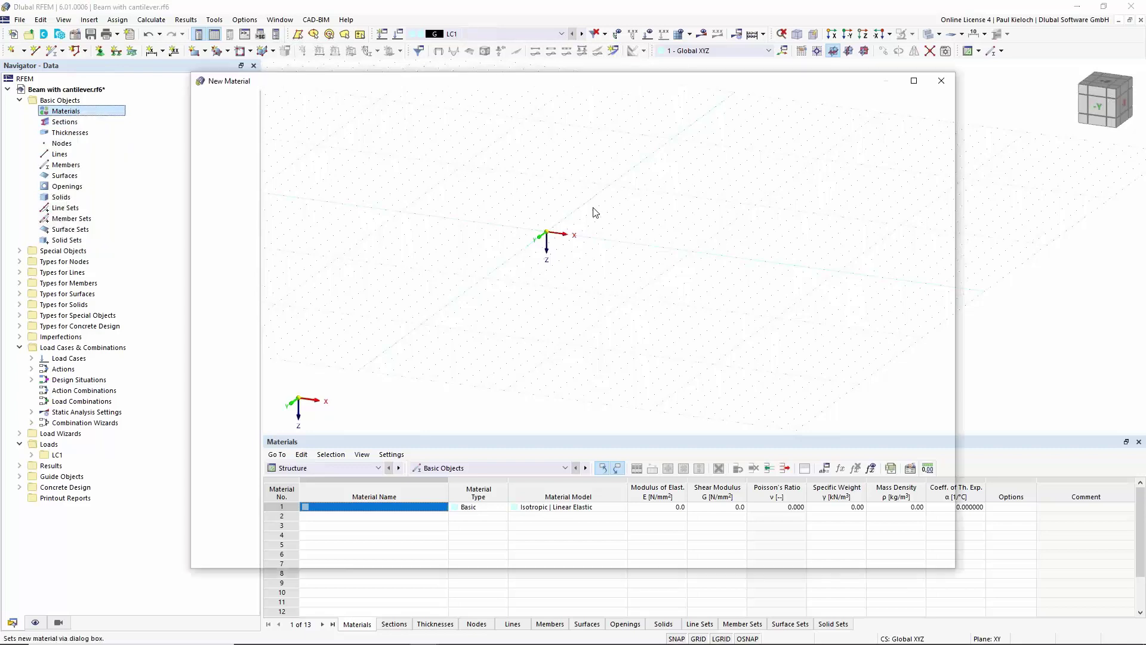
pyautogui.click(733, 115)
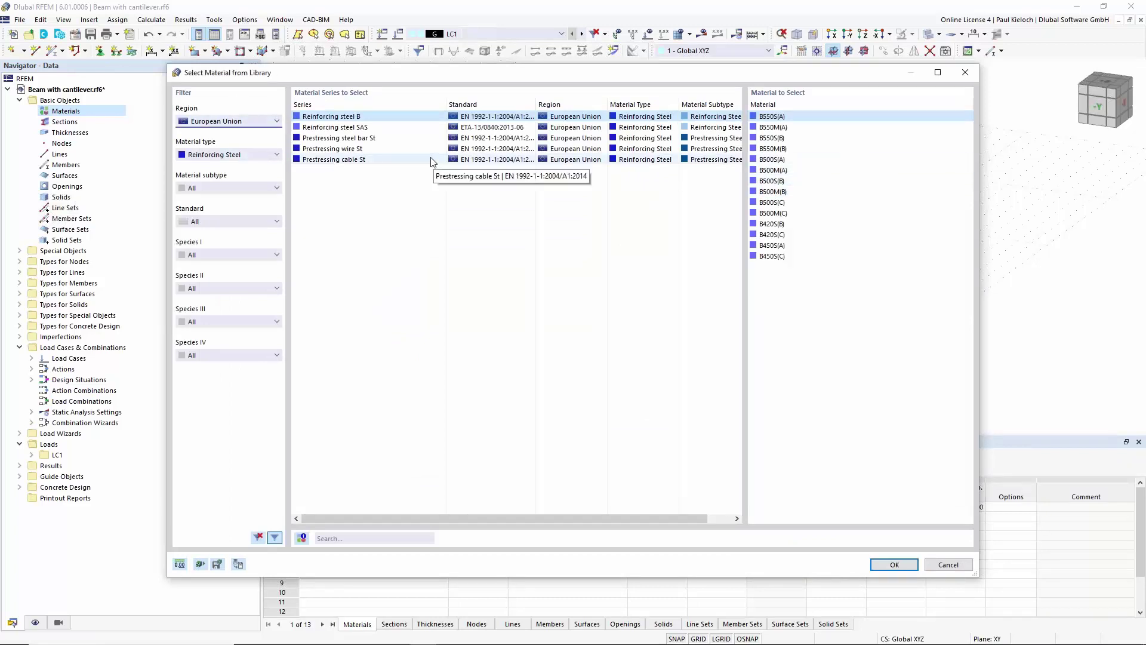
pyautogui.click(212, 122)
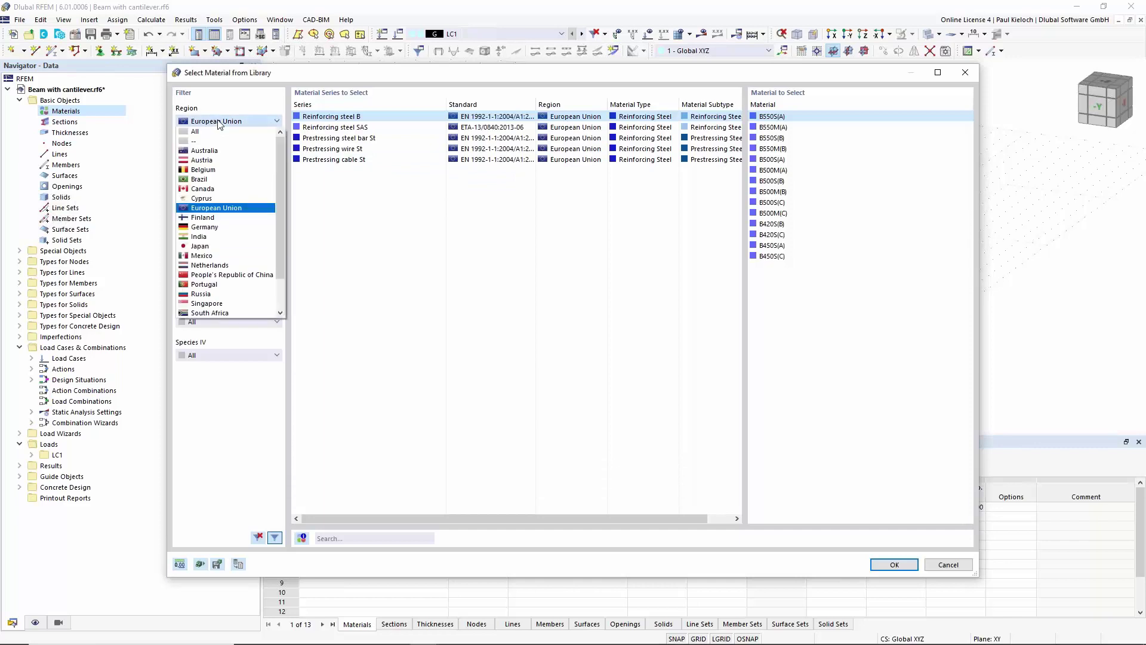
pyautogui.click(239, 103)
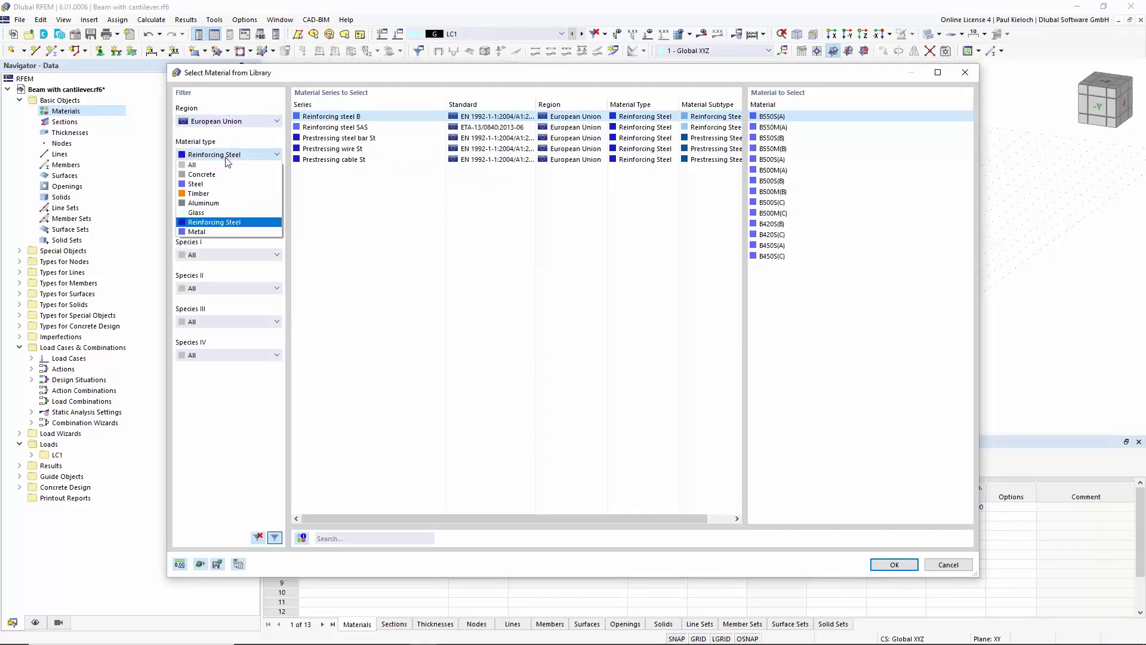
pyautogui.click(200, 176)
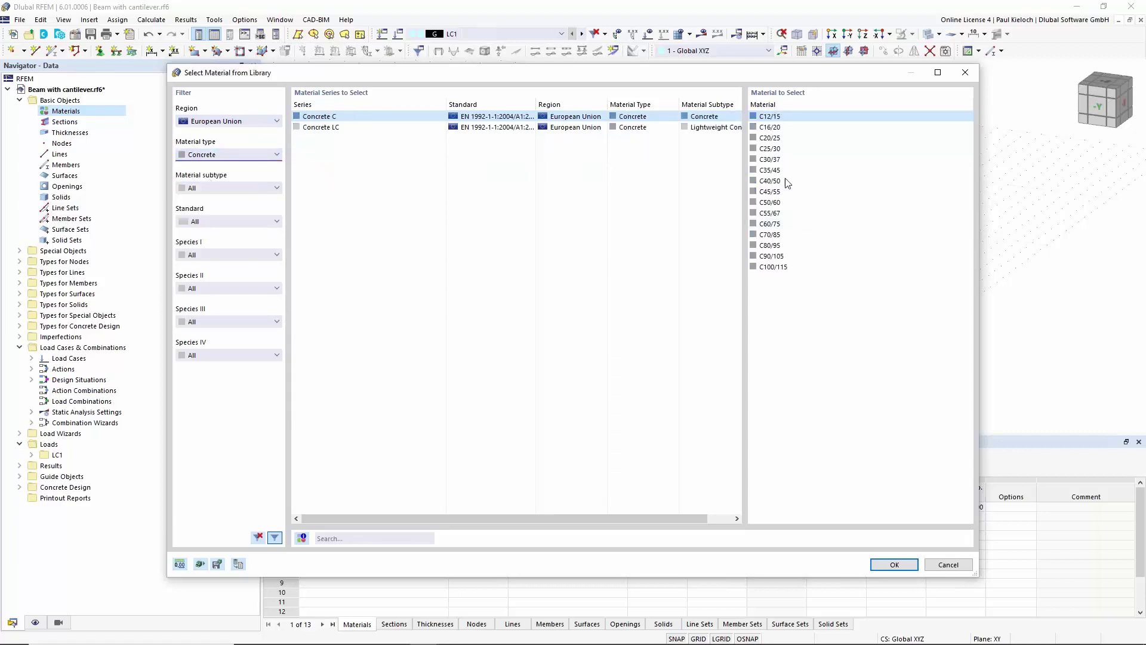
pyautogui.click(770, 160)
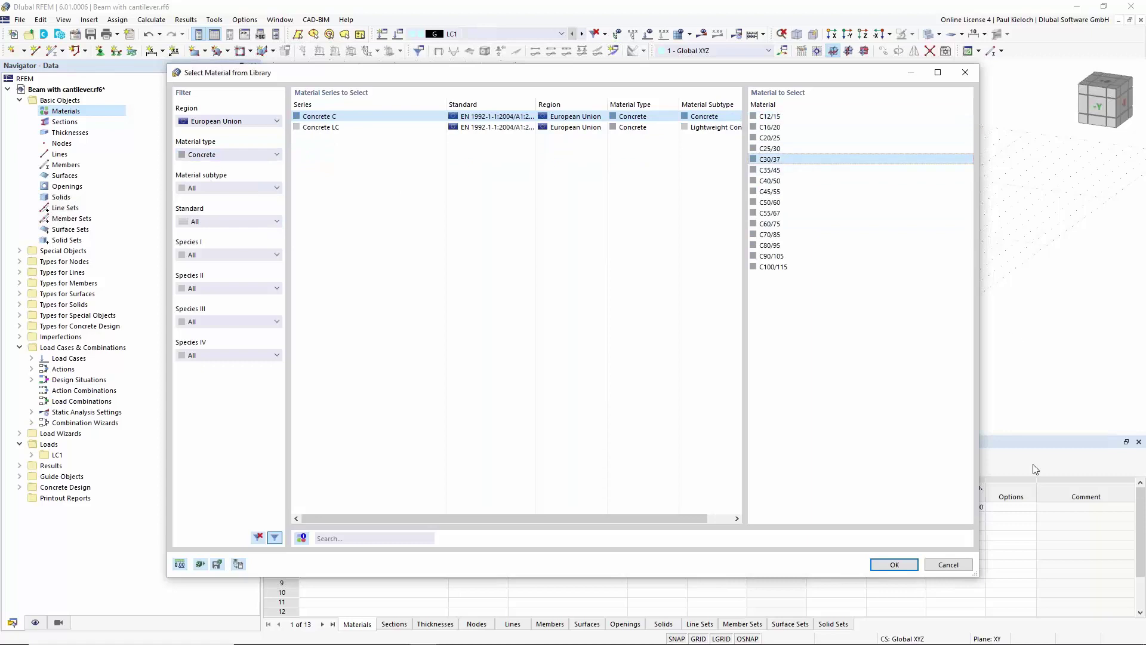
pyautogui.click(903, 560)
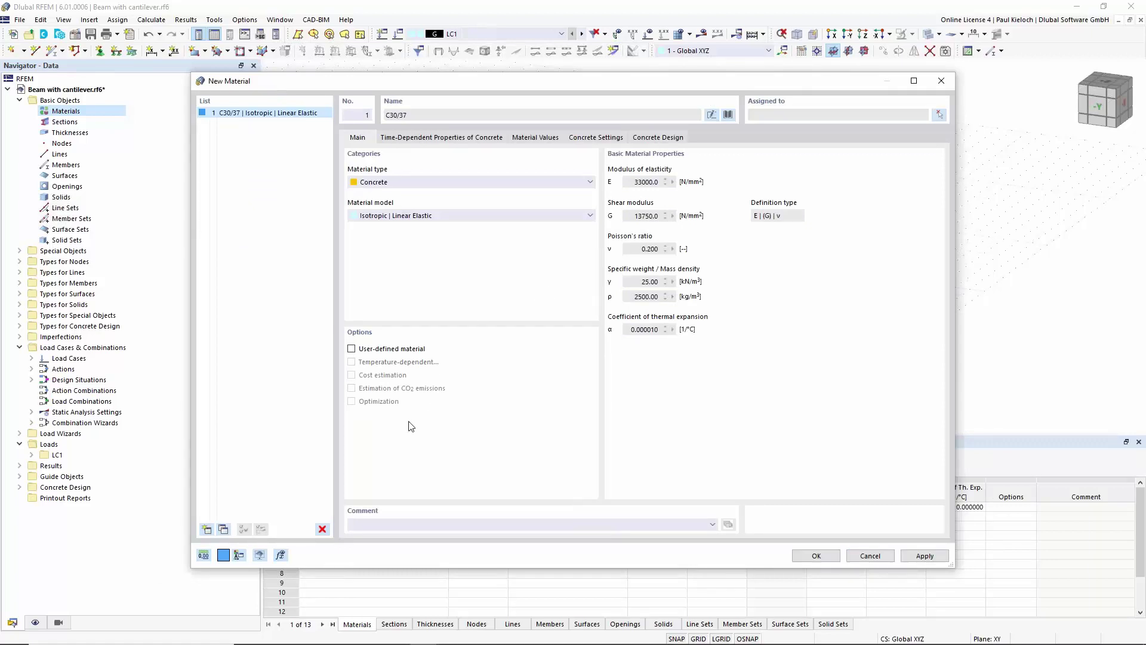
# Add a second material from the library, choosing reinforcing steel B500S(A)
pyautogui.click(206, 529)
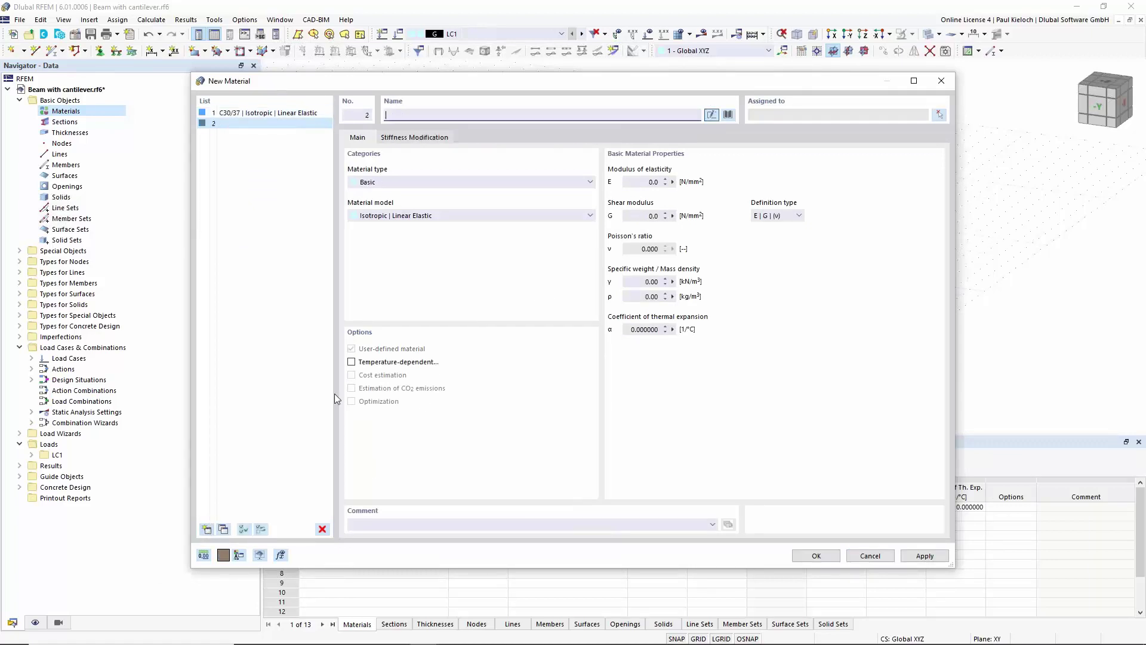
pyautogui.click(729, 117)
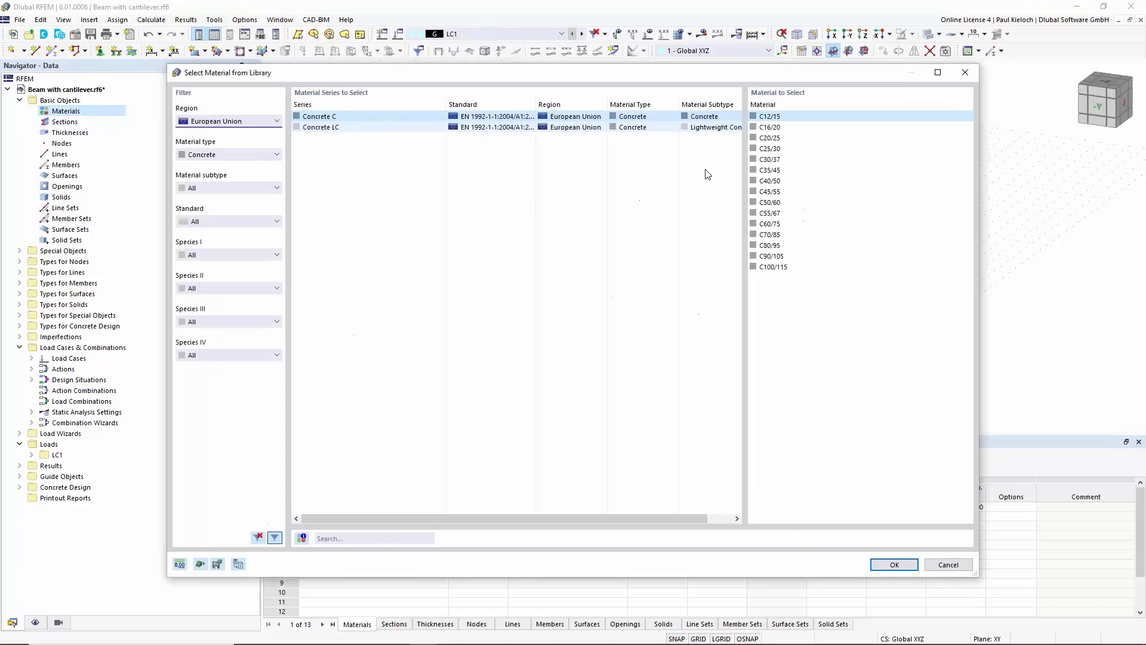
pyautogui.click(231, 150)
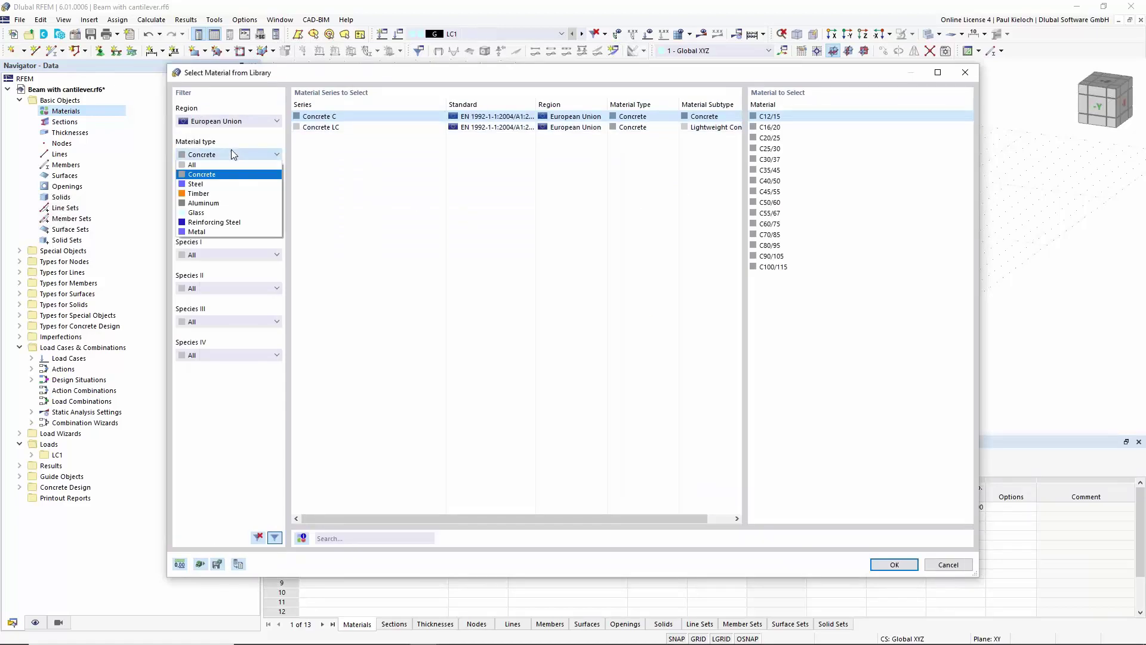
pyautogui.click(225, 223)
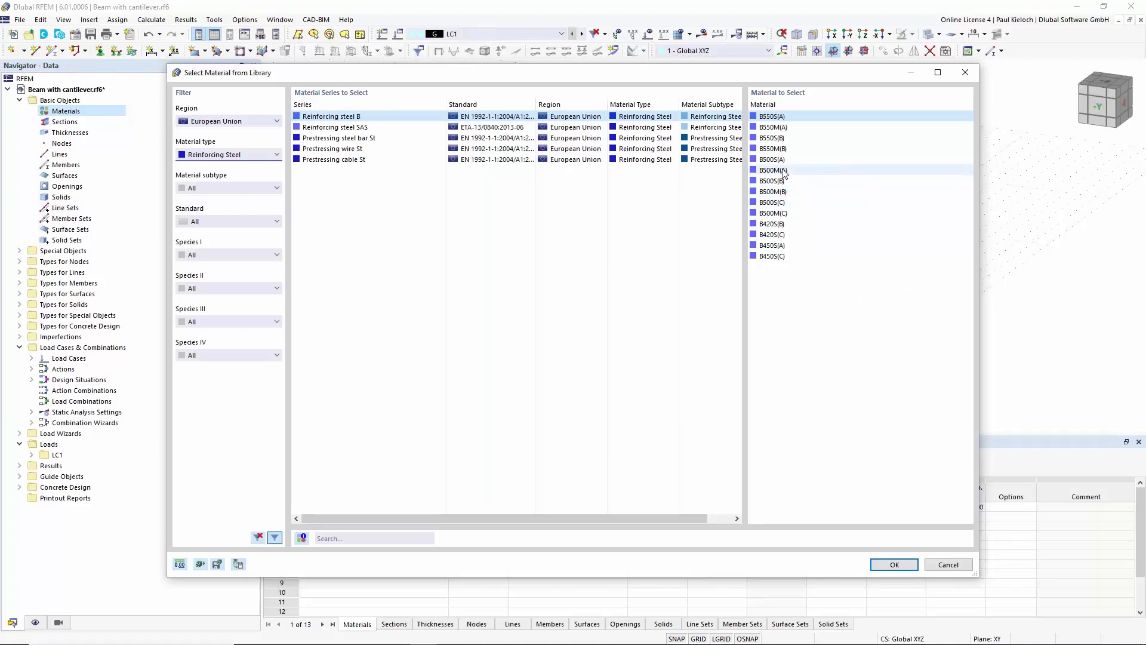
pyautogui.click(823, 160)
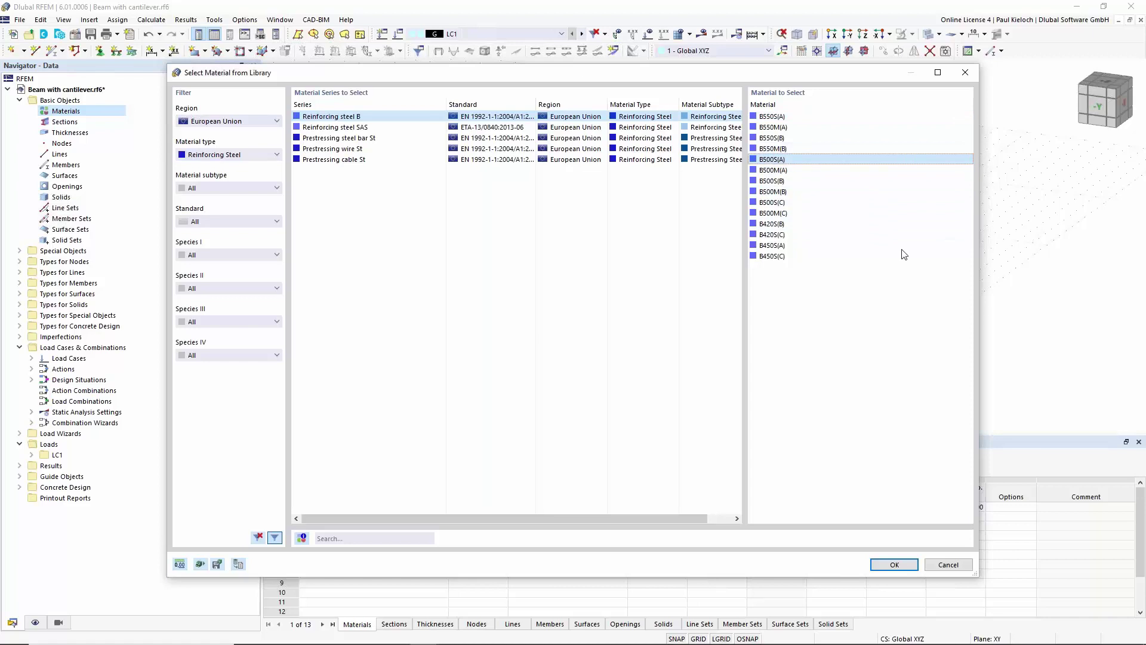
pyautogui.click(903, 565)
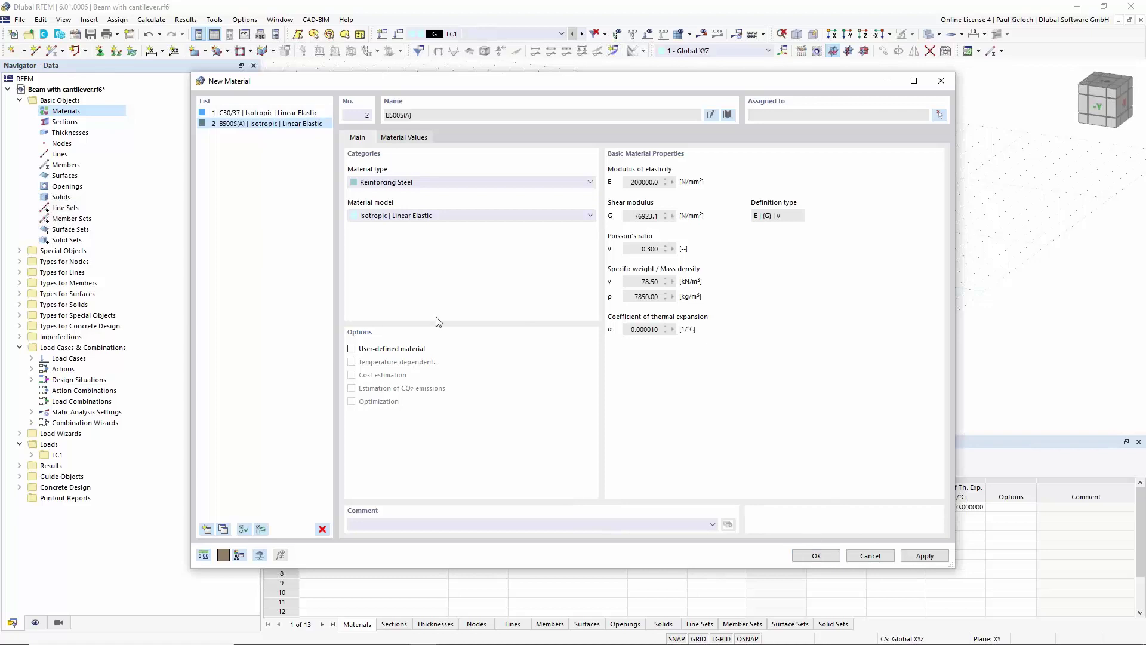
# Activate creep and shrinkage in the time-dependent properties of the C30/37 concrete and accept the materials
pyautogui.click(317, 115)
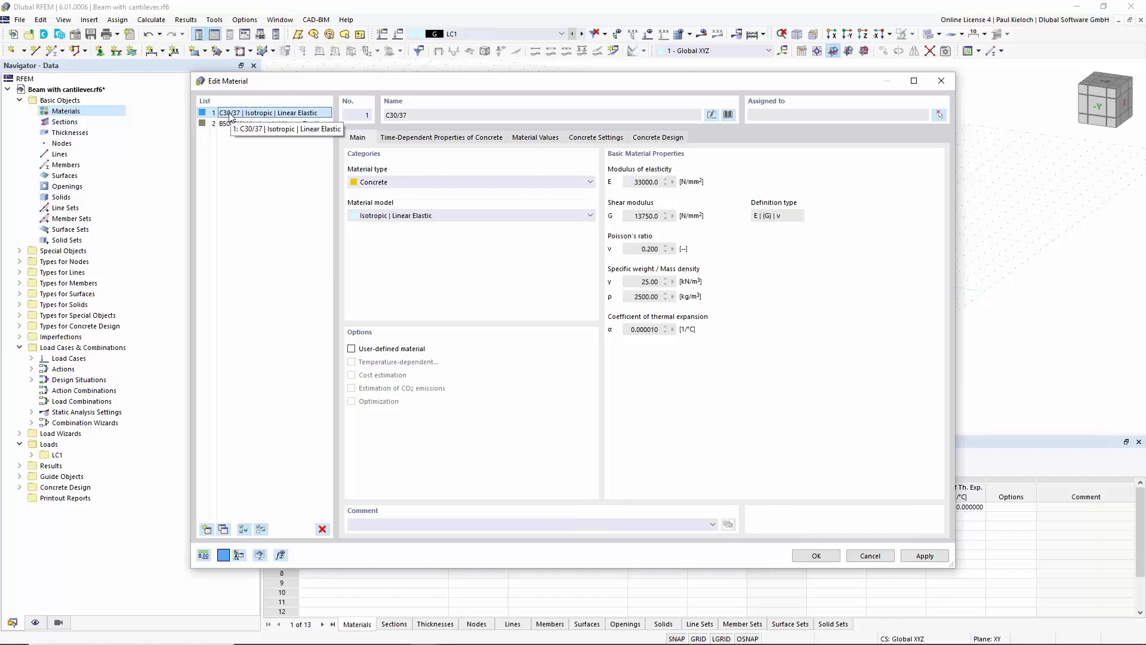
pyautogui.click(449, 139)
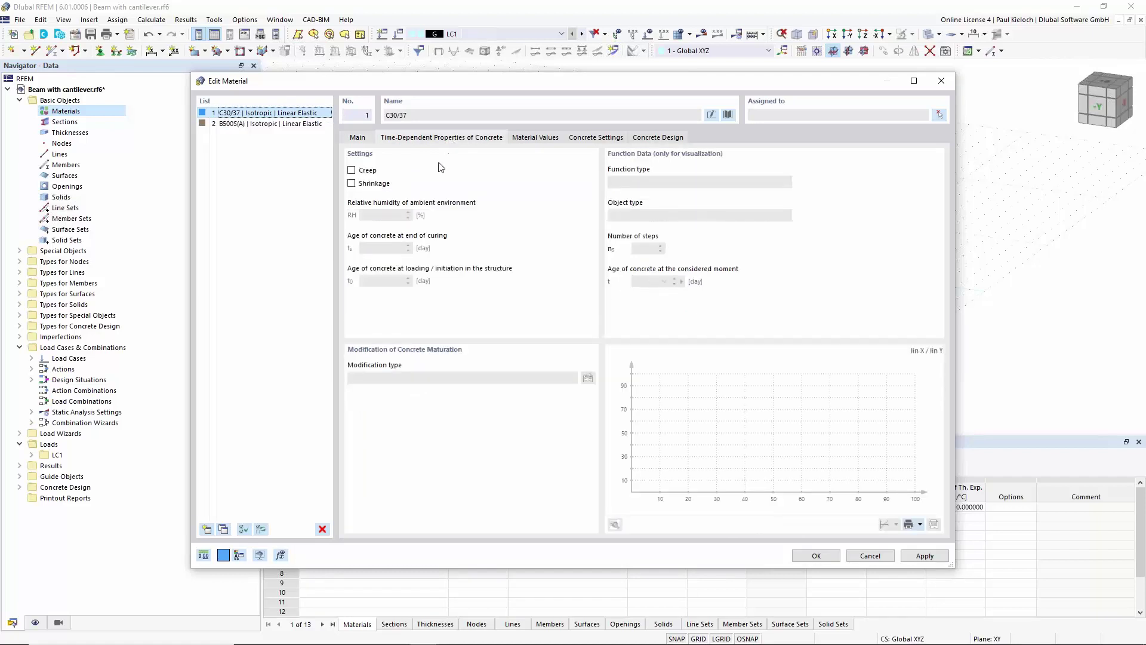
pyautogui.click(363, 170)
pyautogui.click(370, 183)
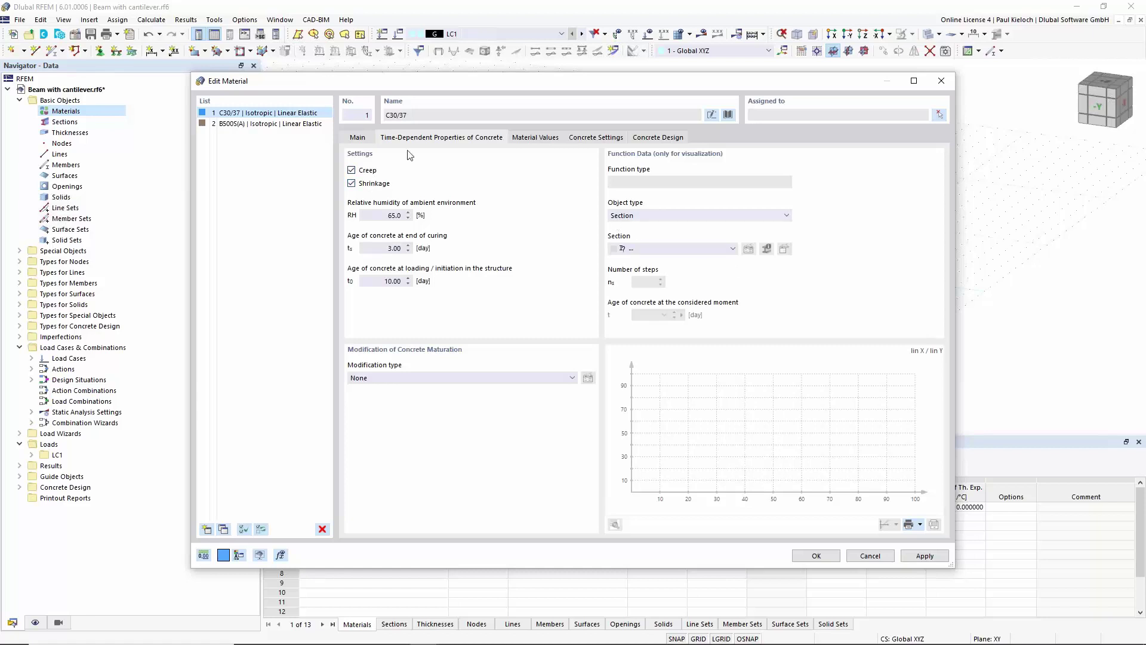
pyautogui.click(816, 556)
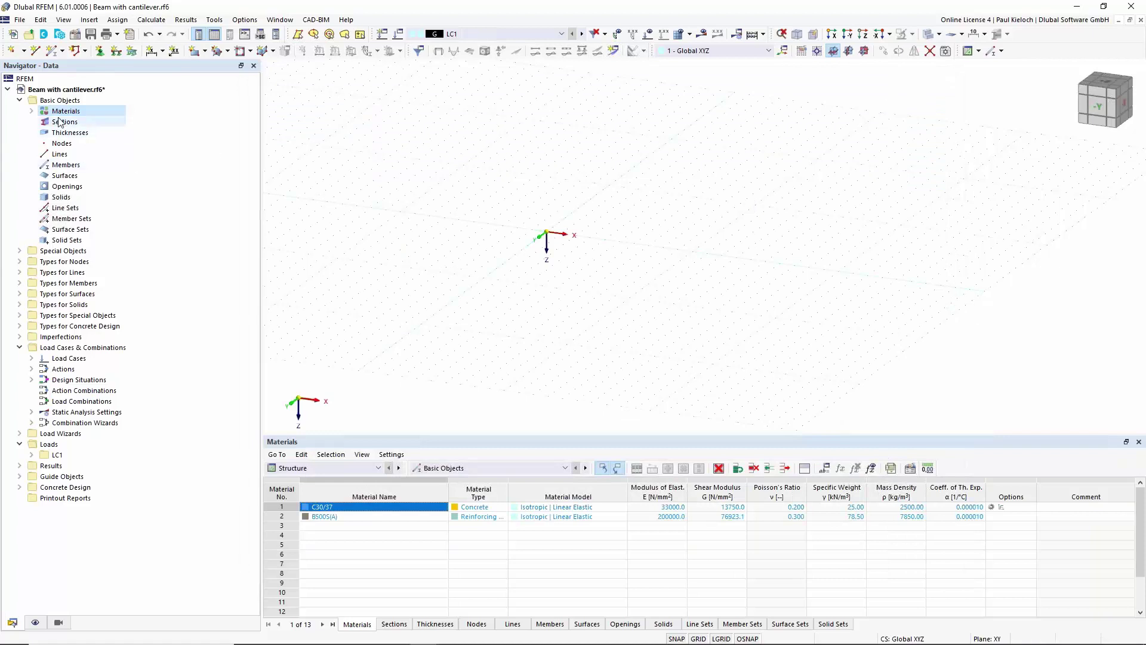
pyautogui.click(32, 112)
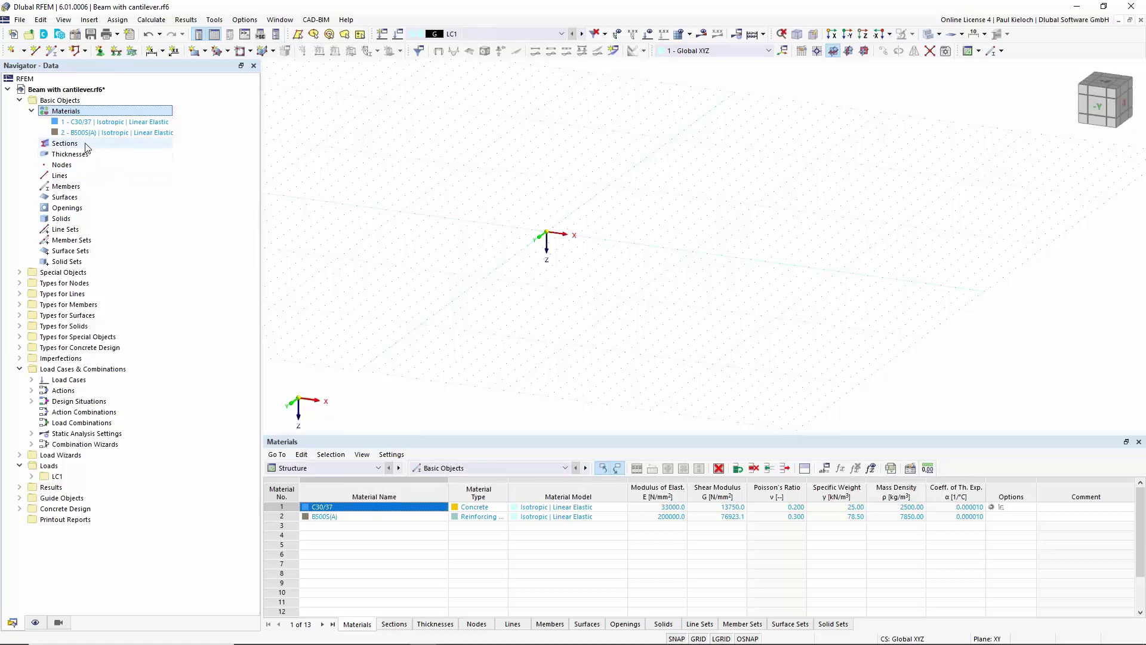
# Create a rectangular massive section R_M1 300/450 using the C30/37 concrete
pyautogui.click(87, 147)
pyautogui.rightClick(87, 147)
pyautogui.click(131, 161)
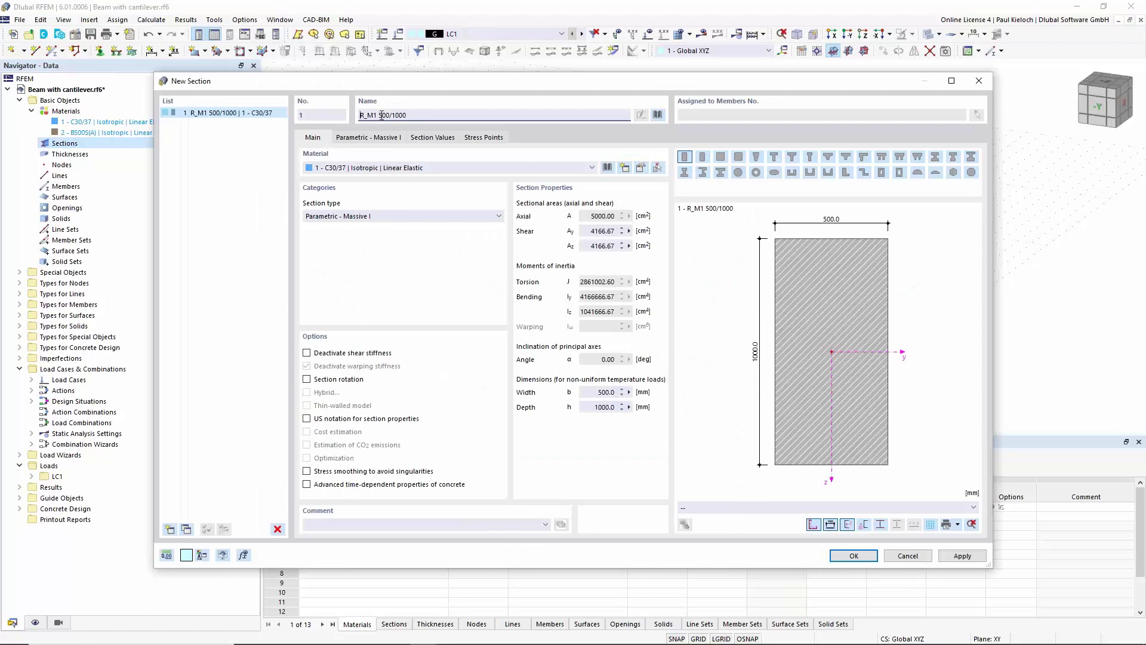
pyautogui.moveTo(414, 114); pyautogui.dragTo(450, 114)
pyautogui.write('300')
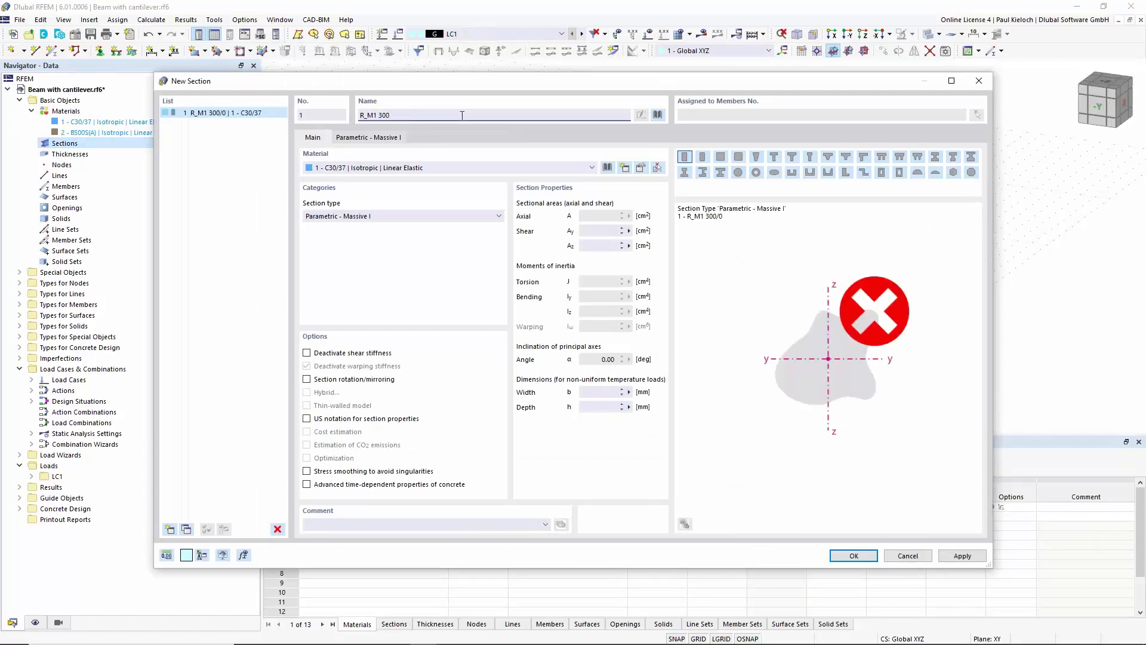
pyautogui.write('/450')
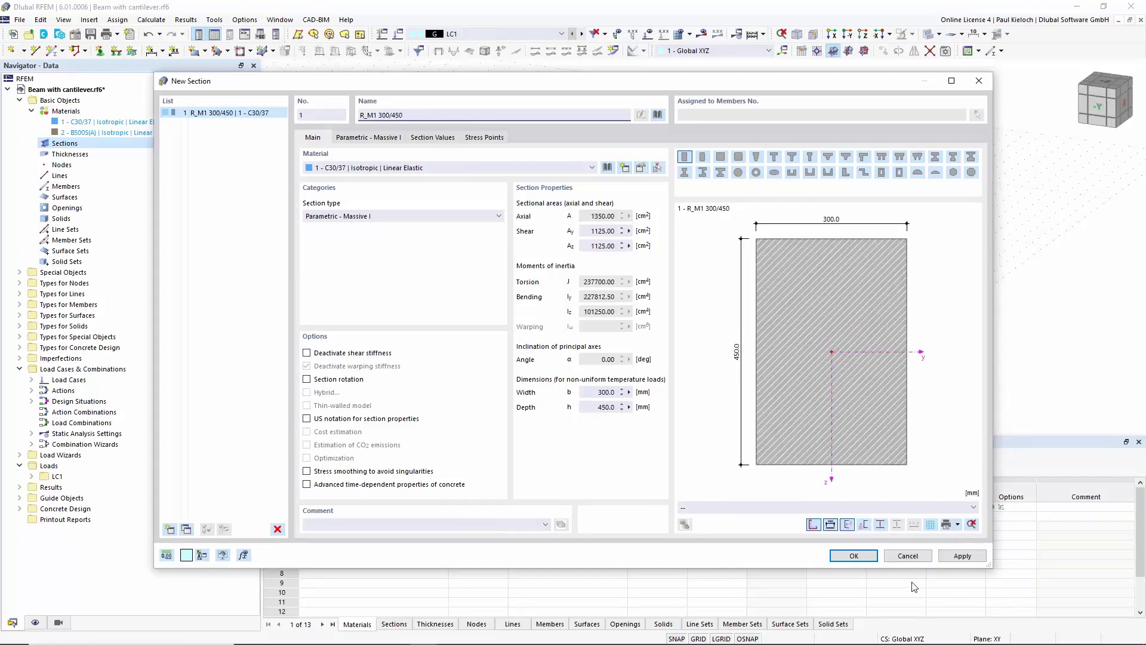
pyautogui.click(854, 555)
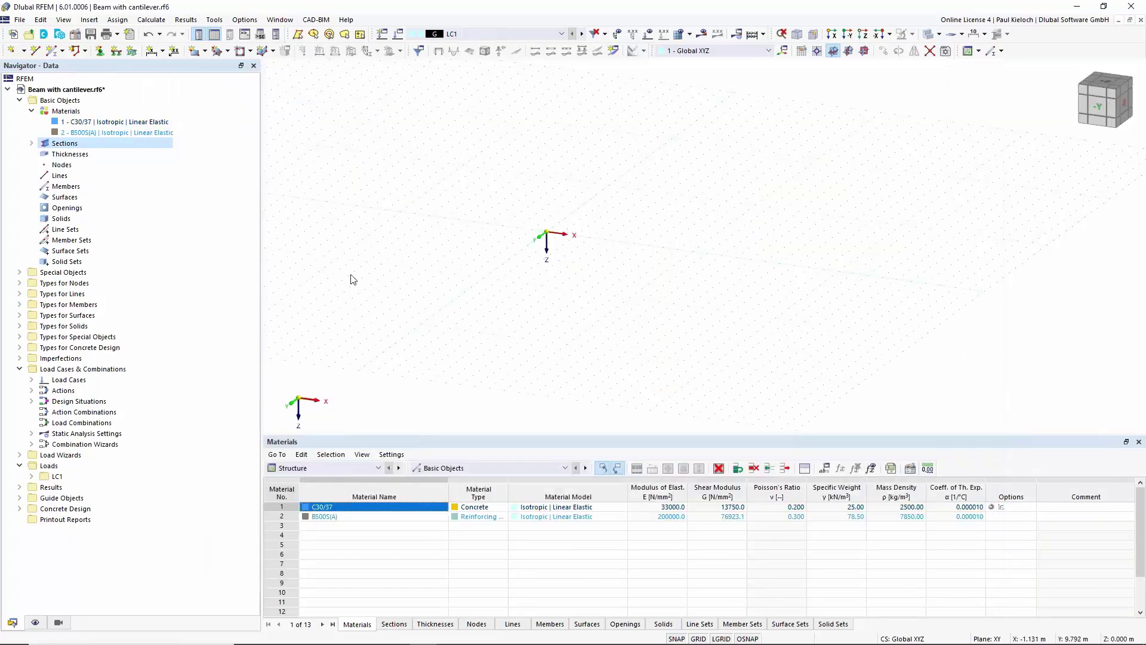
pyautogui.click(31, 144)
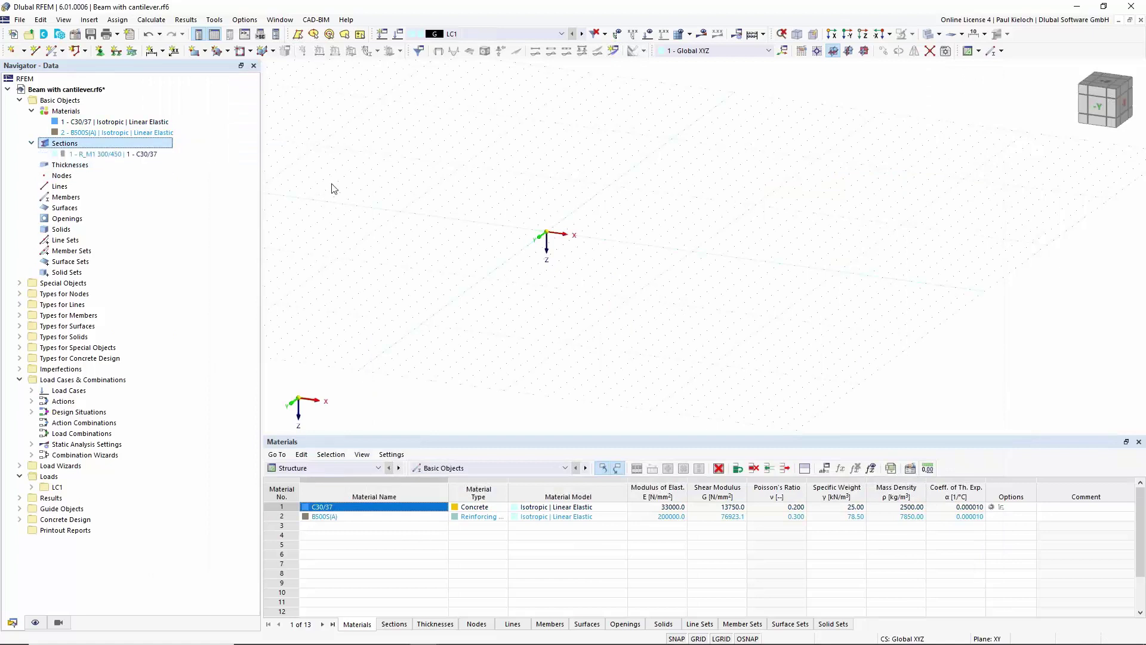
# Draw a single beam member with the R_M1 300/450 section from the origin, 8 m long in the global X direction
pyautogui.moveTo(510, 303); pyautogui.dragTo(506, 272, button='middle')
pyautogui.moveTo(718, 176); pyautogui.dragTo(657, 206, button='middle')
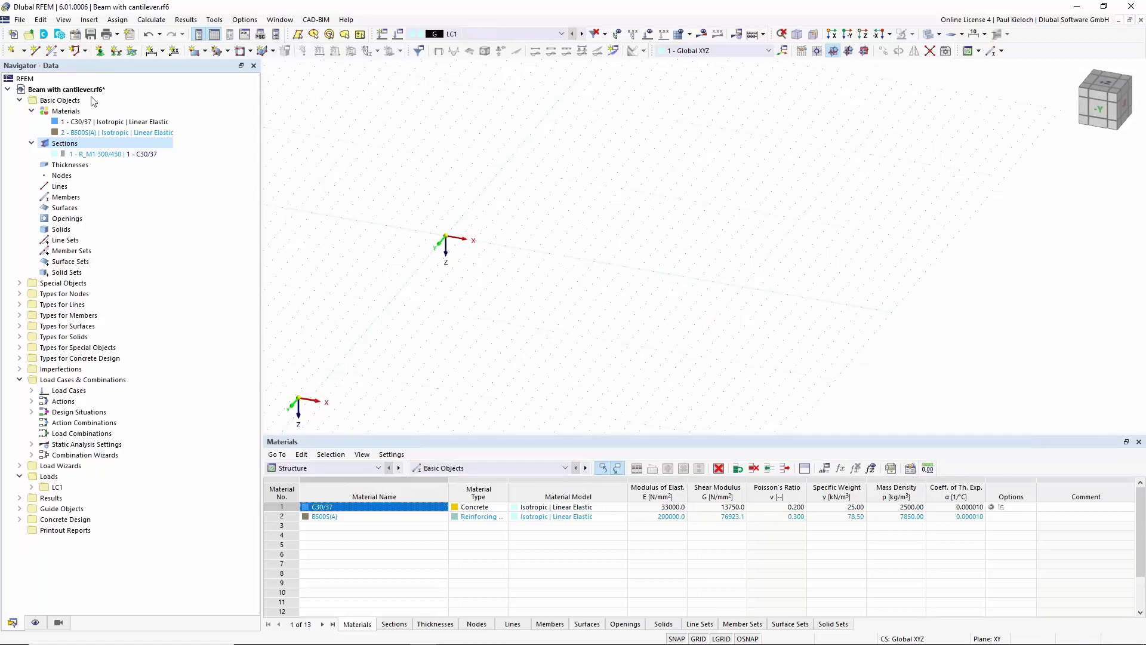
pyautogui.doubleClick(51, 53)
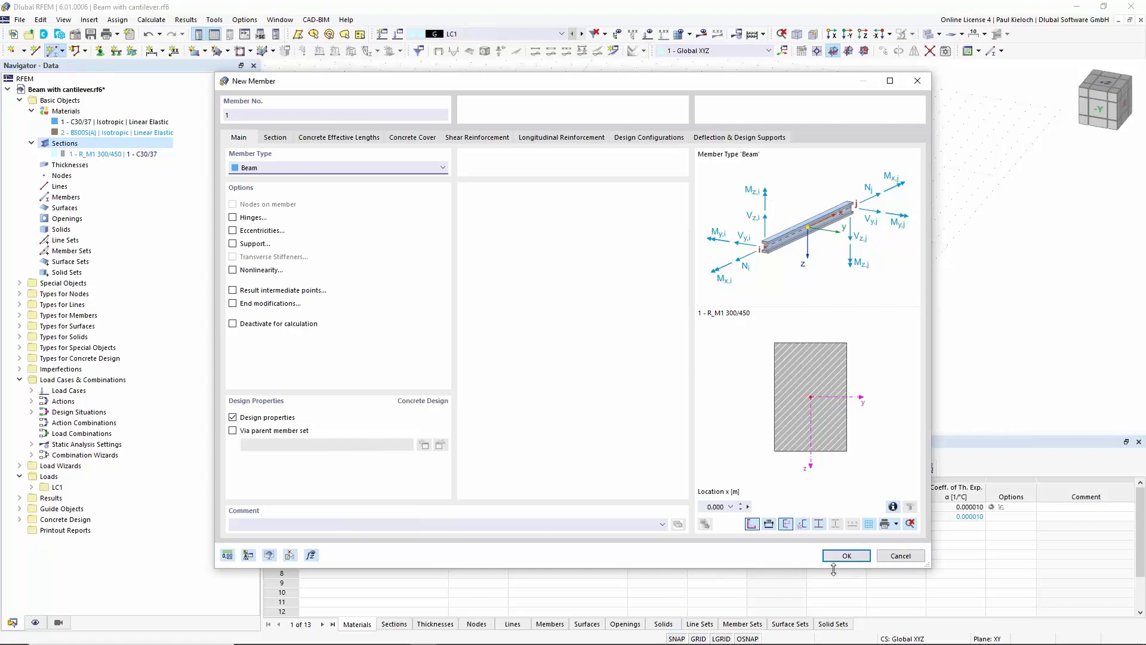
pyautogui.click(846, 555)
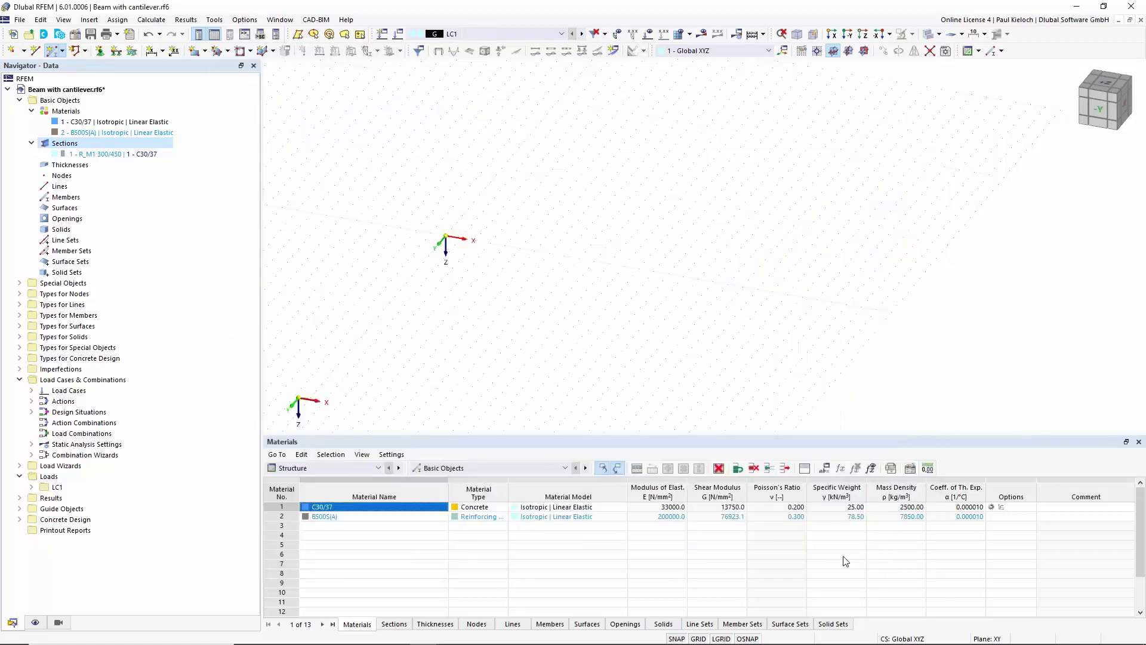
pyautogui.click(446, 237)
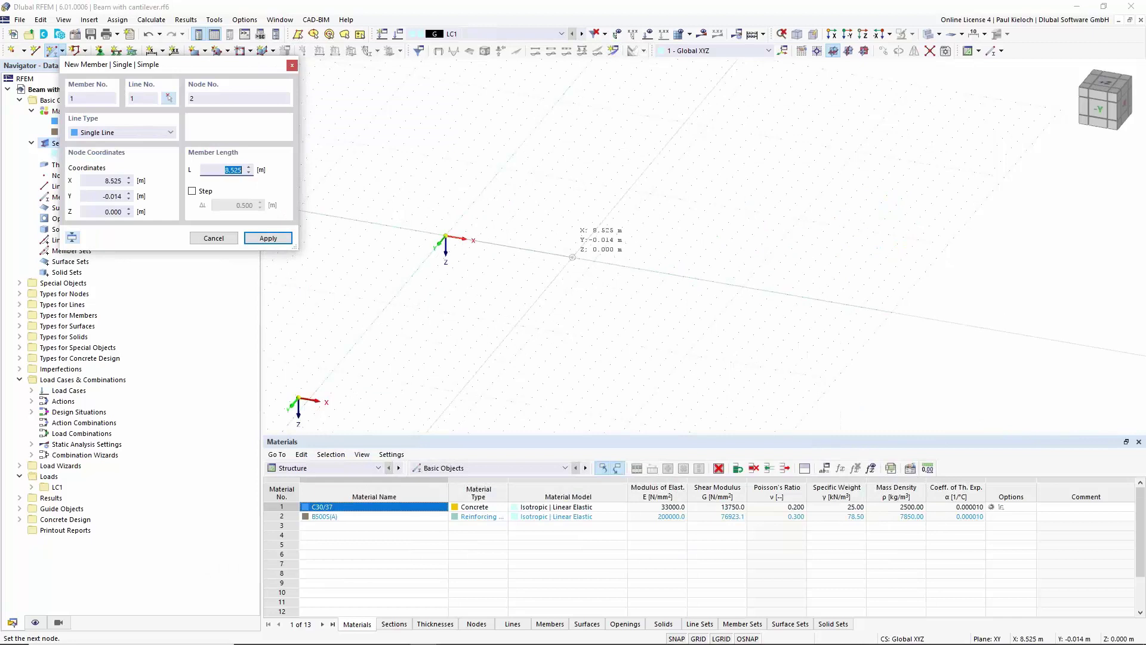
pyautogui.click(565, 255)
pyautogui.rightClick(619, 311)
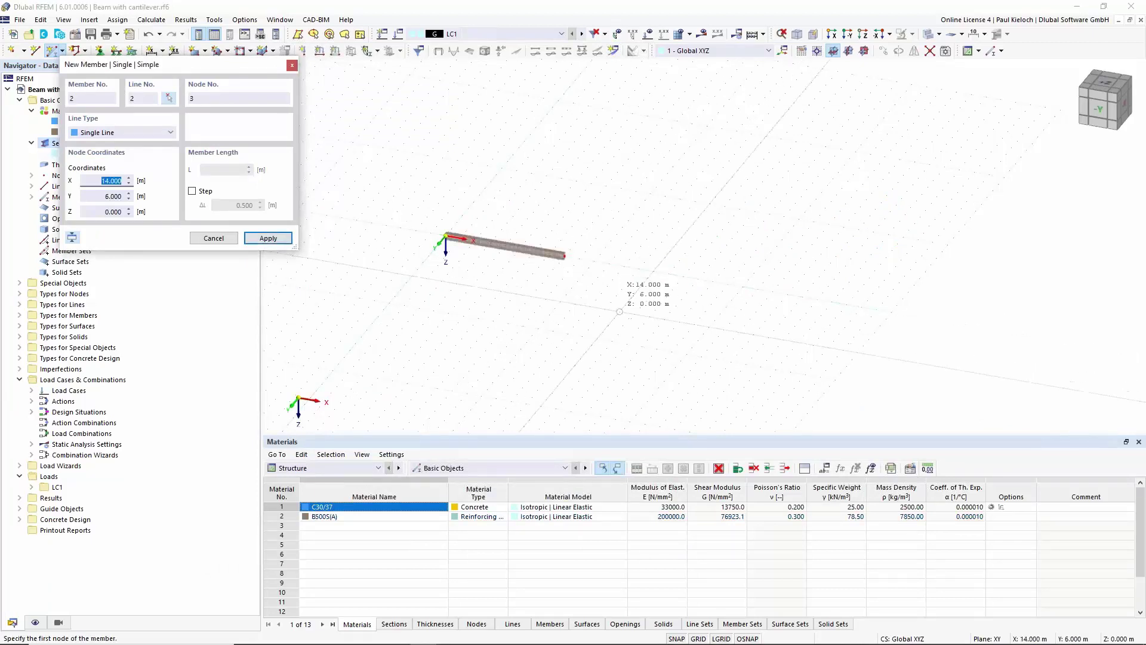
pyautogui.press('Escape')
# Create a nodal support that additionally restrains rotation φX and assign it to the beam's start node at the origin
pyautogui.scroll(3, 490, 238)
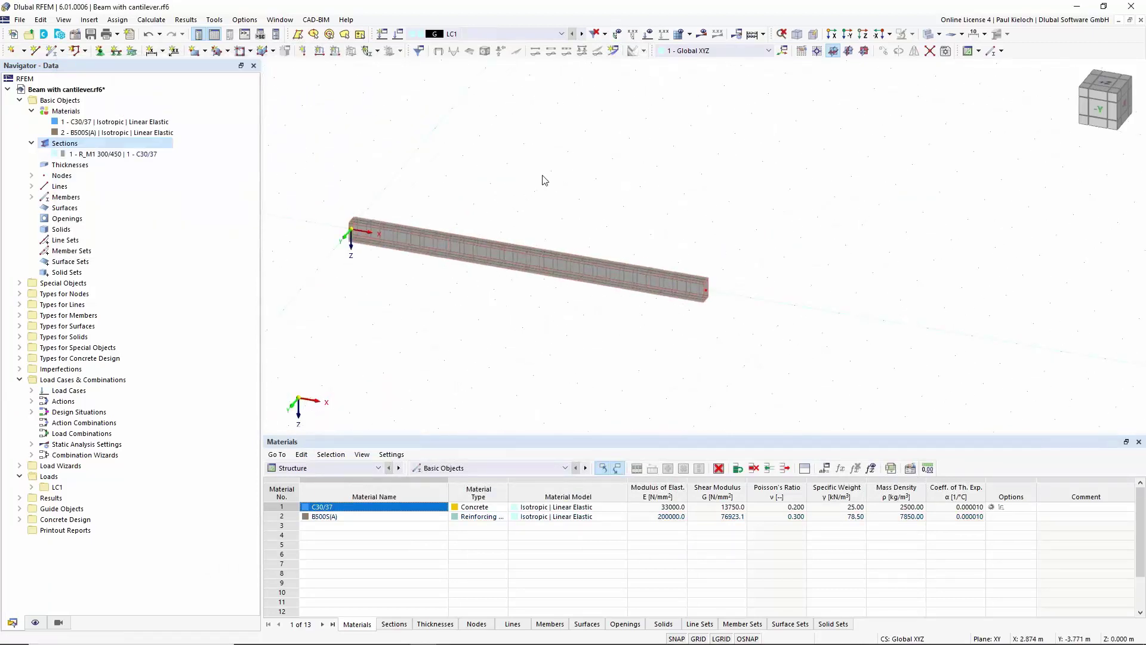
pyautogui.scroll(5, 368, 237)
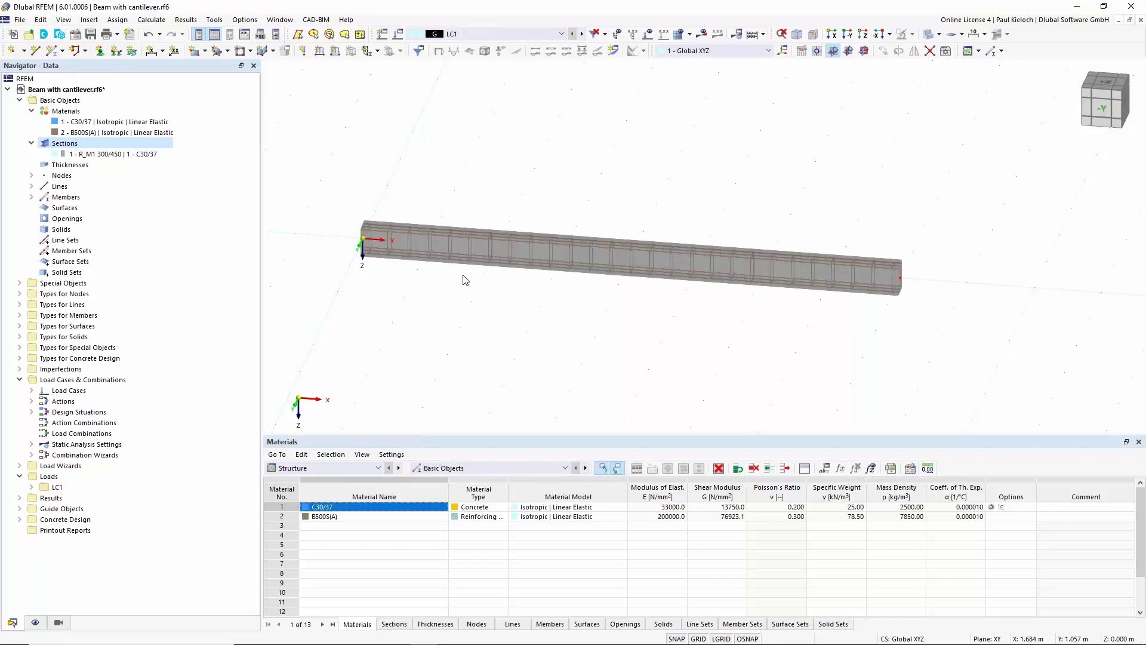
pyautogui.keyDown('ctrl'); pyautogui.moveTo(675, 363); pyautogui.dragTo(664, 366, button='middle'); pyautogui.keyUp('ctrl')
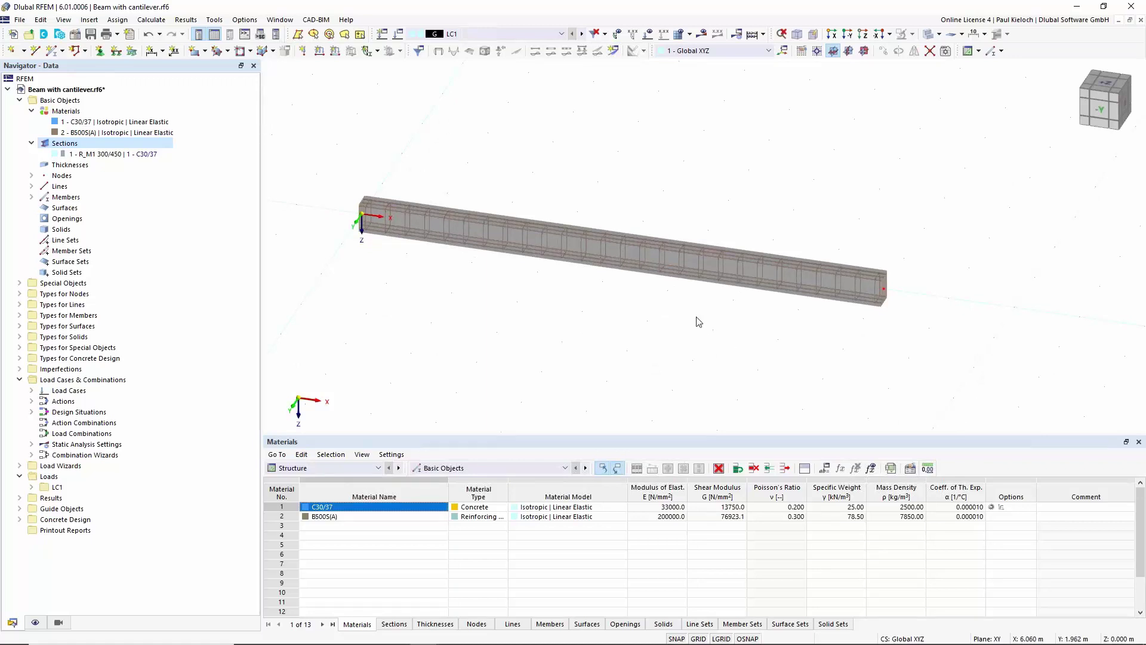
pyautogui.click(100, 51)
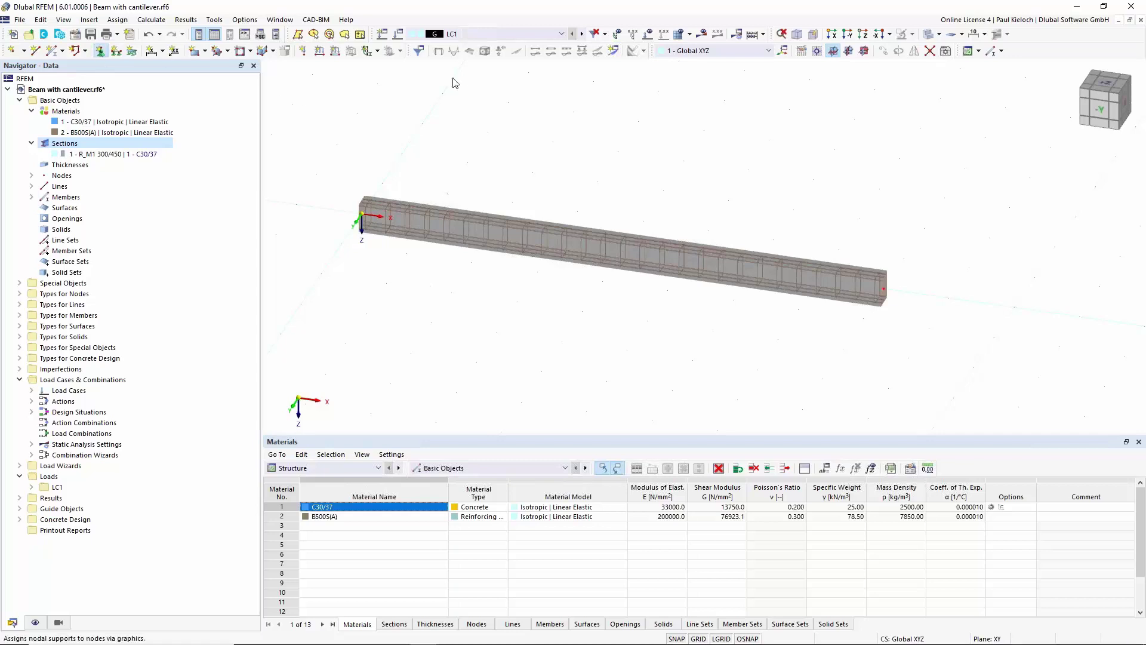
pyautogui.click(521, 286)
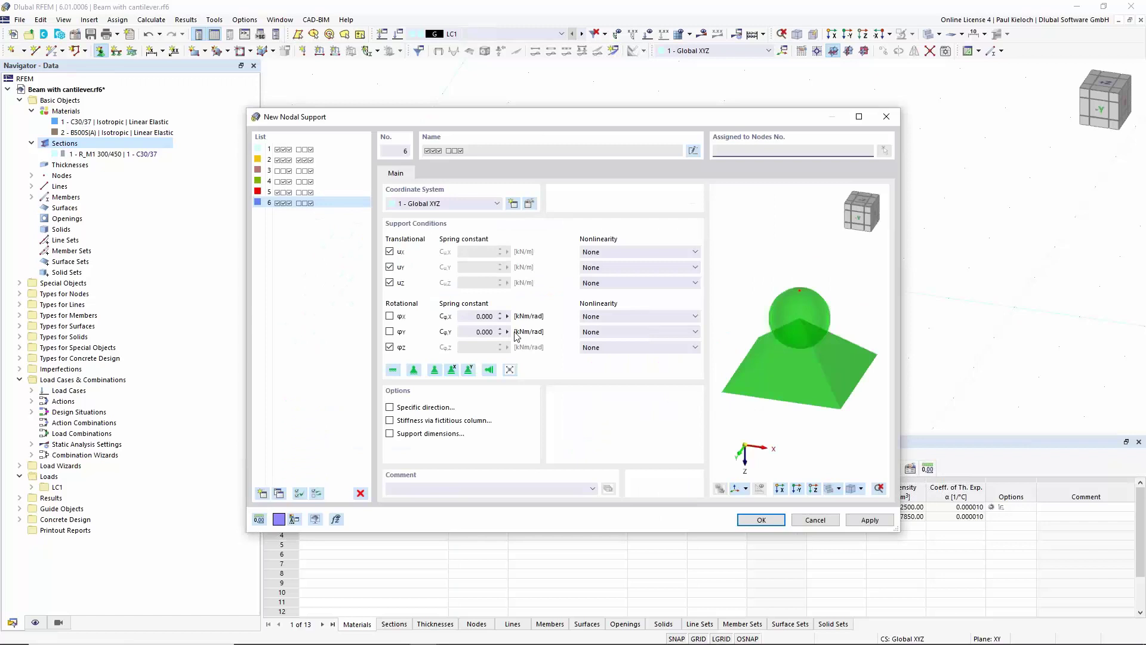
pyautogui.click(390, 316)
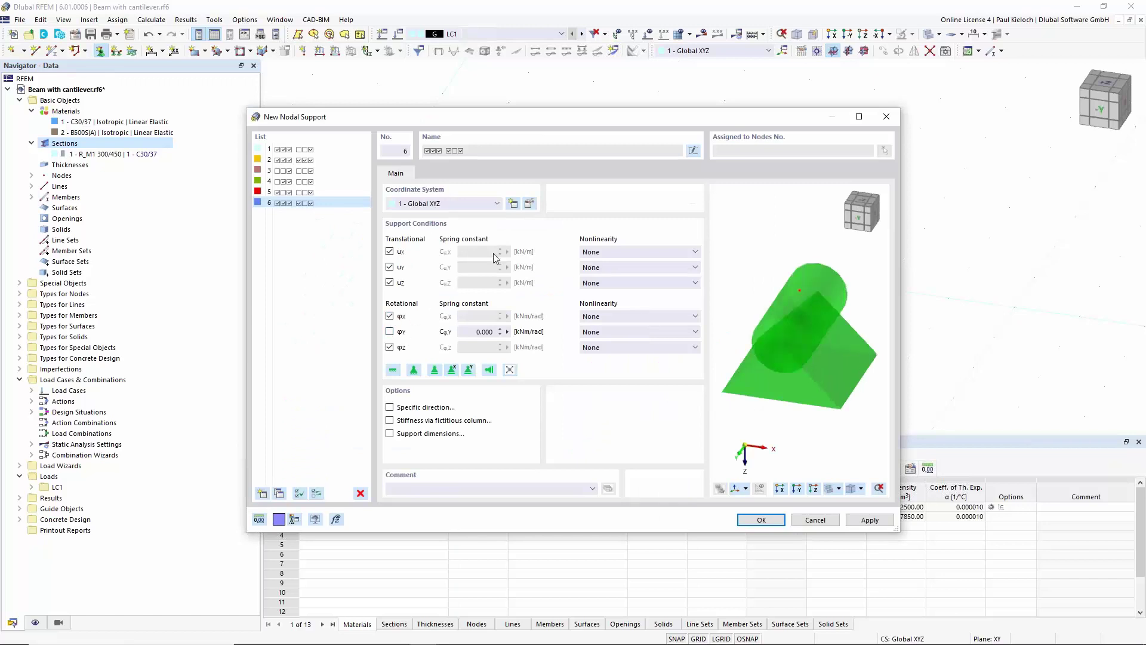
pyautogui.click(770, 521)
pyautogui.click(623, 433)
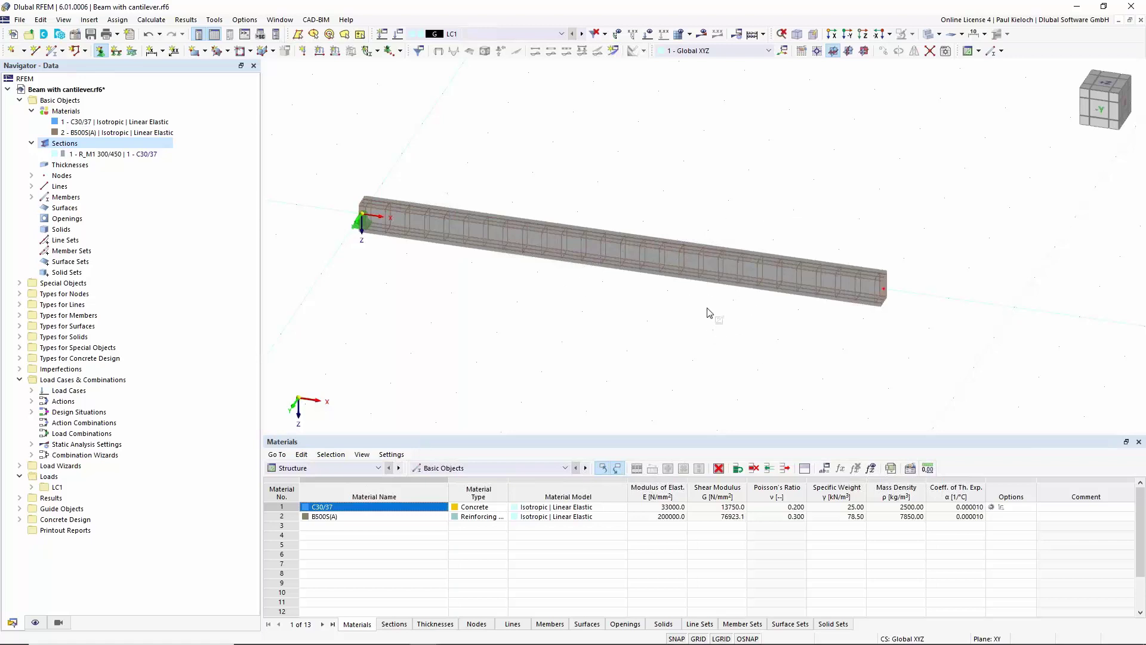
pyautogui.press('Escape')
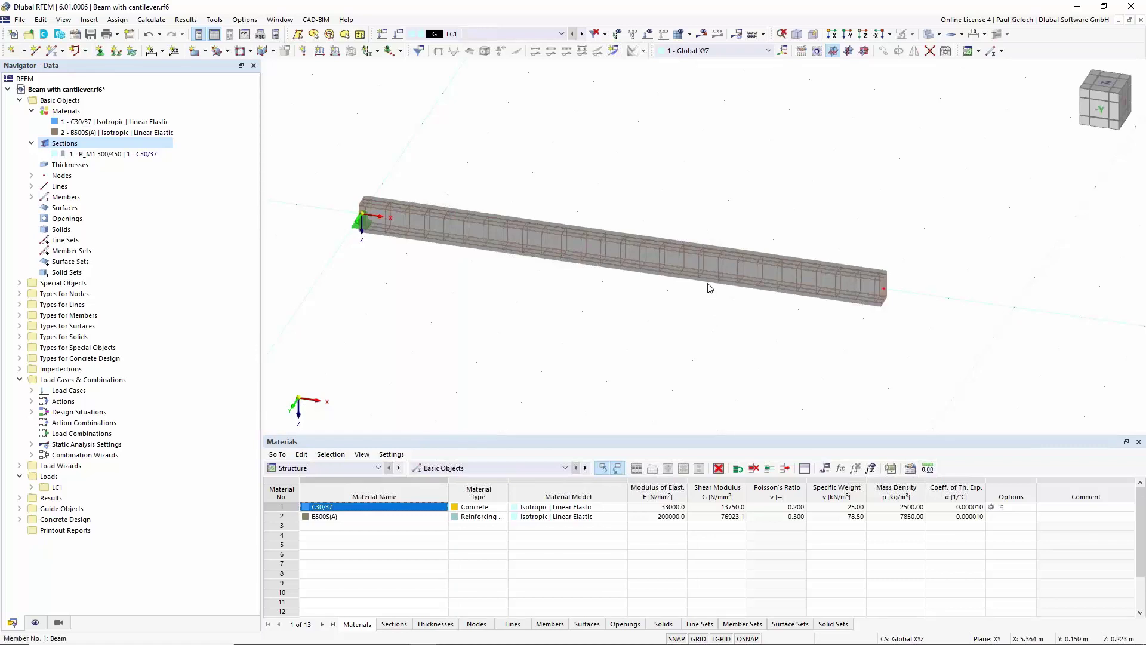
# Place an 'On Member' node at 75% of the beam's length from its start, without dividing the member
pyautogui.rightClick(732, 265)
pyautogui.moveTo(923, 304)
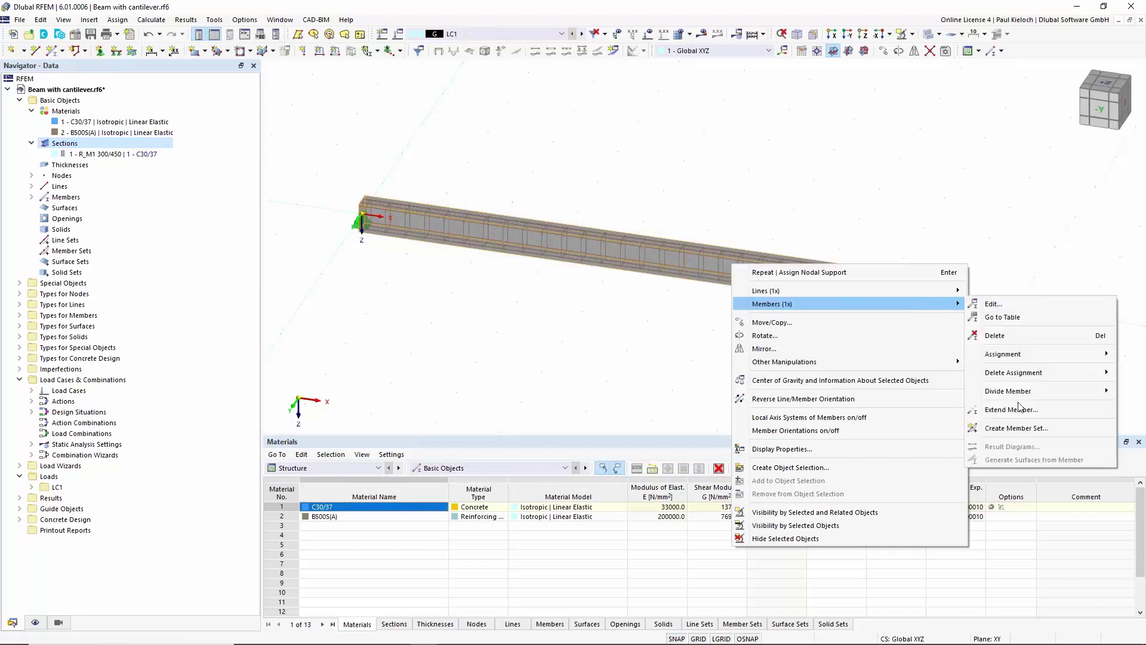
pyautogui.moveTo(1029, 396)
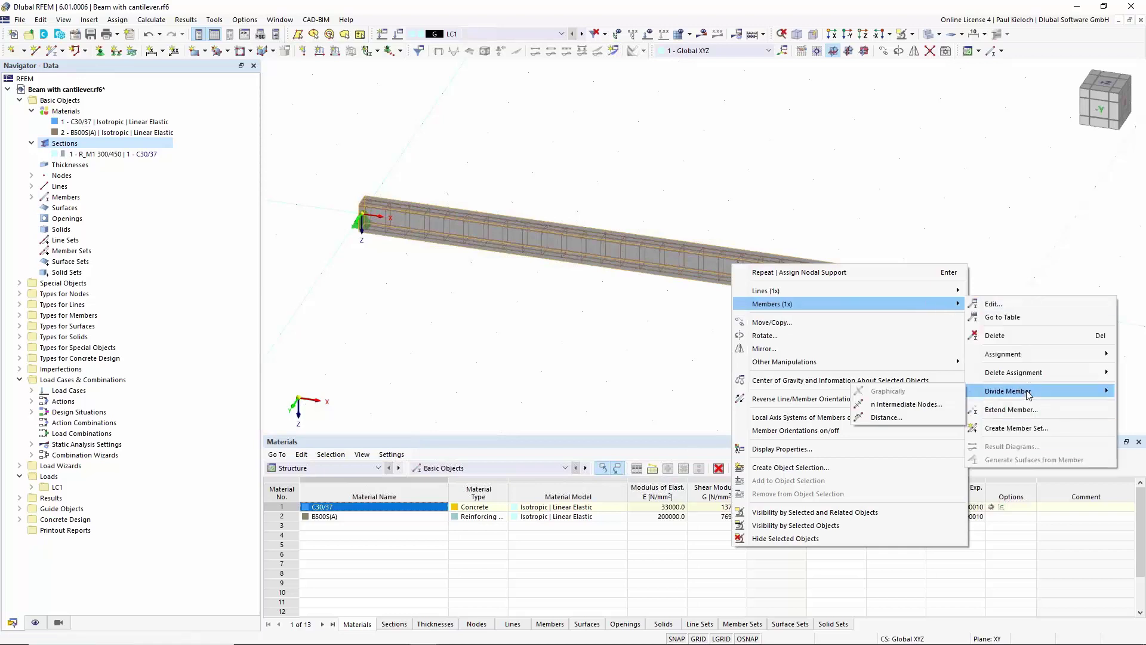
pyautogui.click(935, 418)
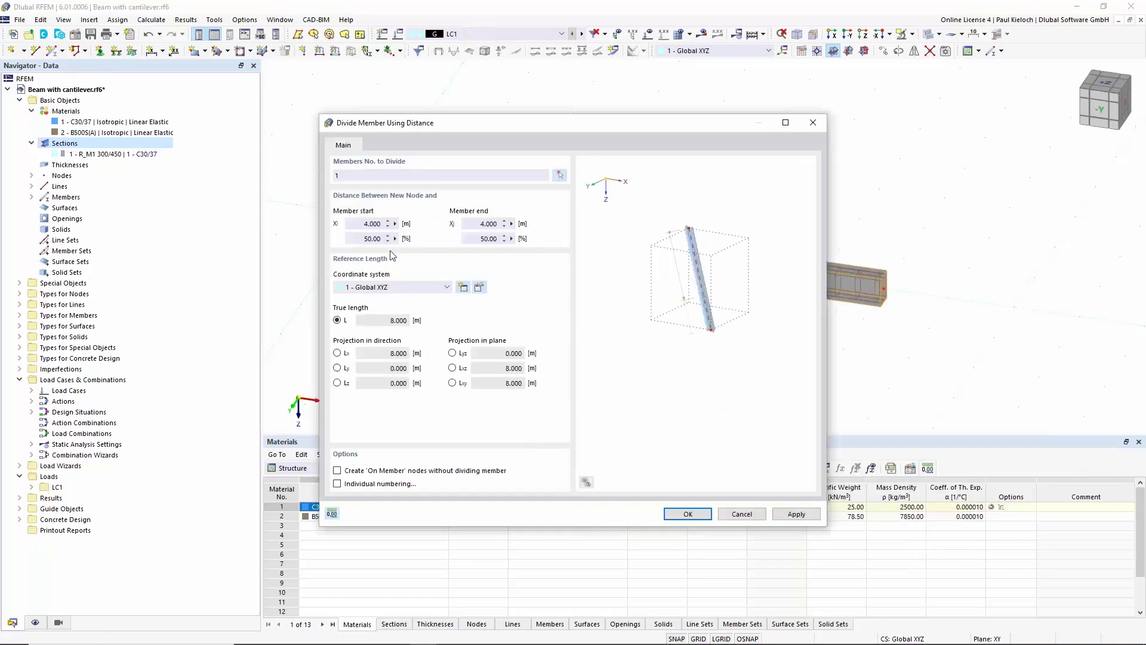
pyautogui.click(365, 239)
pyautogui.write('75')
pyautogui.click(480, 238)
pyautogui.moveTo(525, 124); pyautogui.dragTo(320, 151)
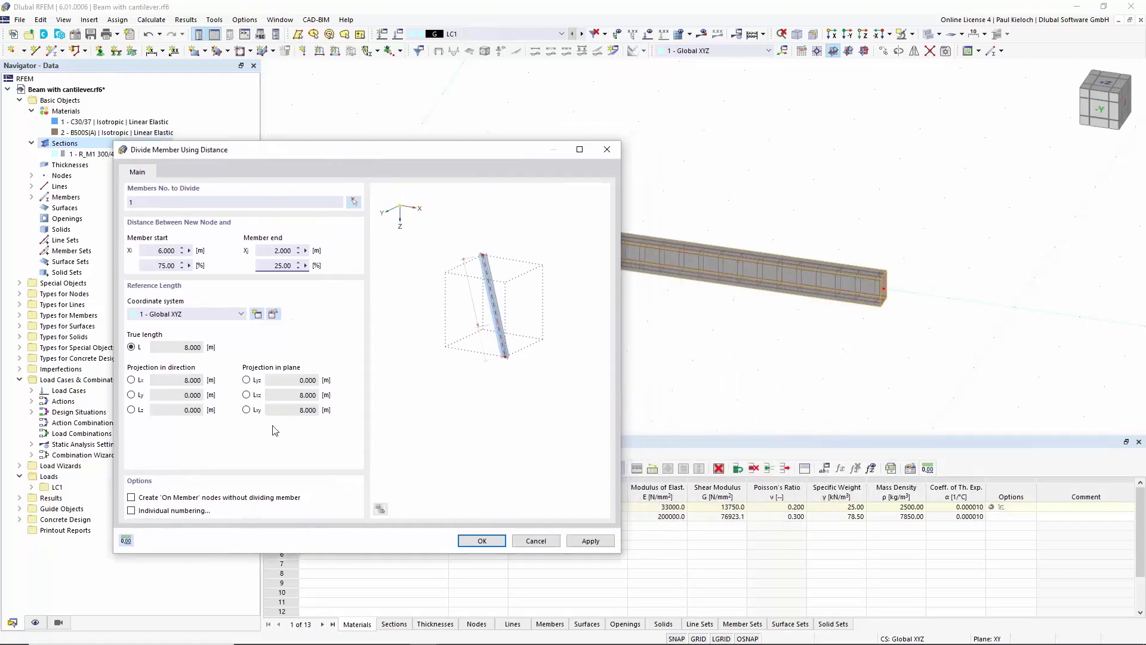
pyautogui.click(151, 499)
pyautogui.click(493, 547)
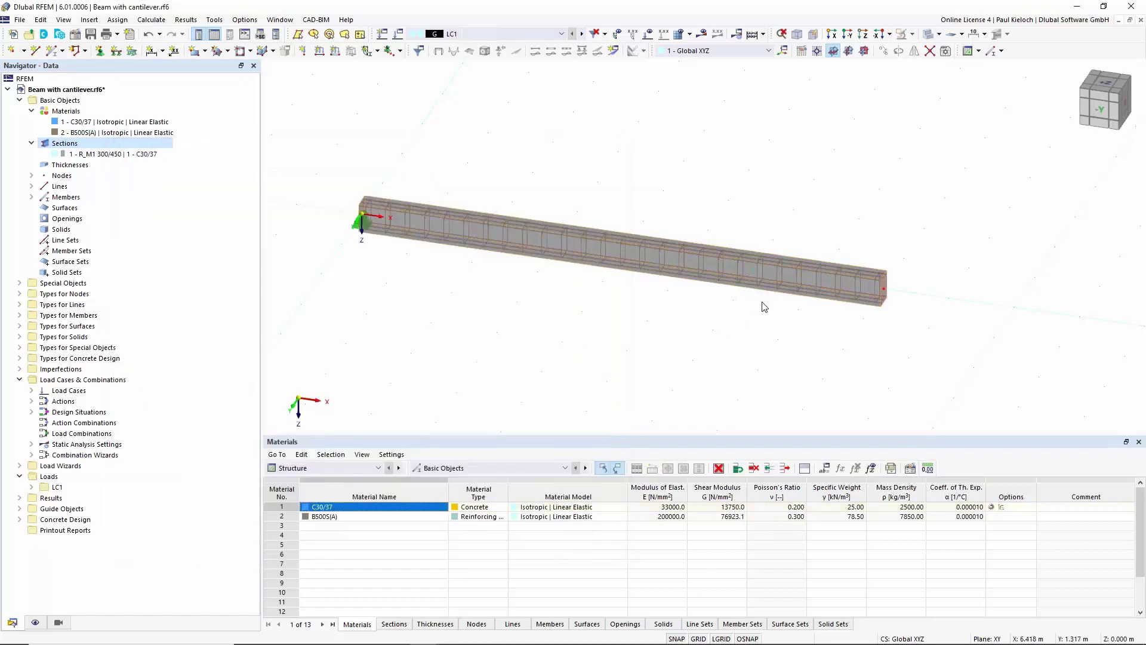
# Display the beam as a wireframe model
pyautogui.scroll(1, 695, 293)
pyautogui.moveTo(695, 293); pyautogui.dragTo(699, 317, button='middle')
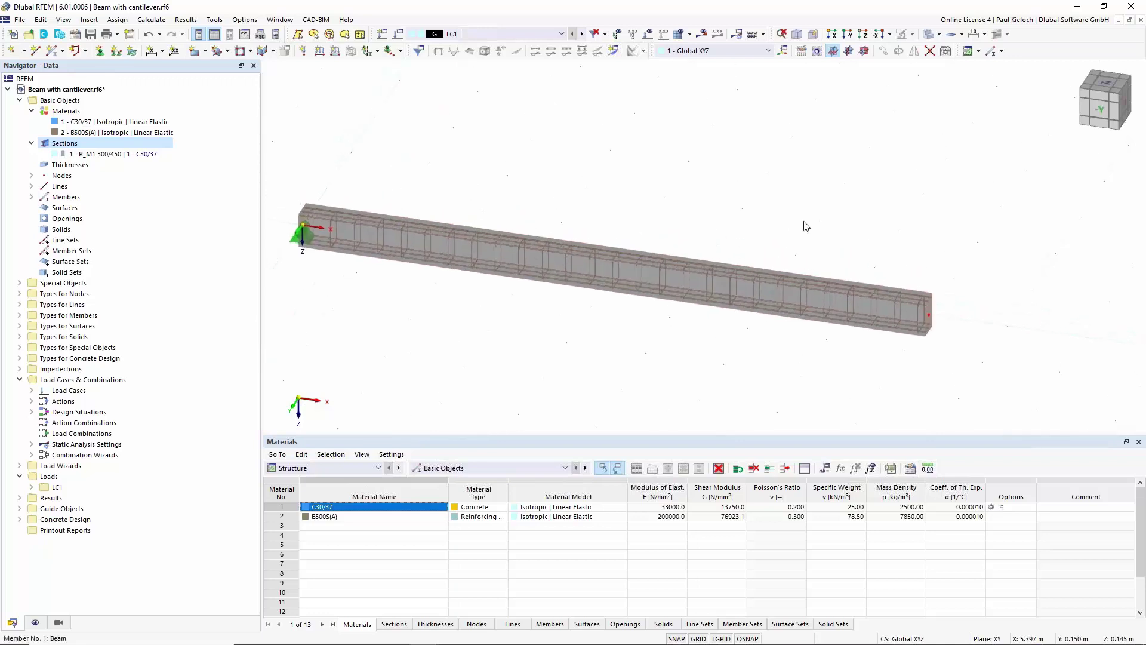
pyautogui.click(938, 35)
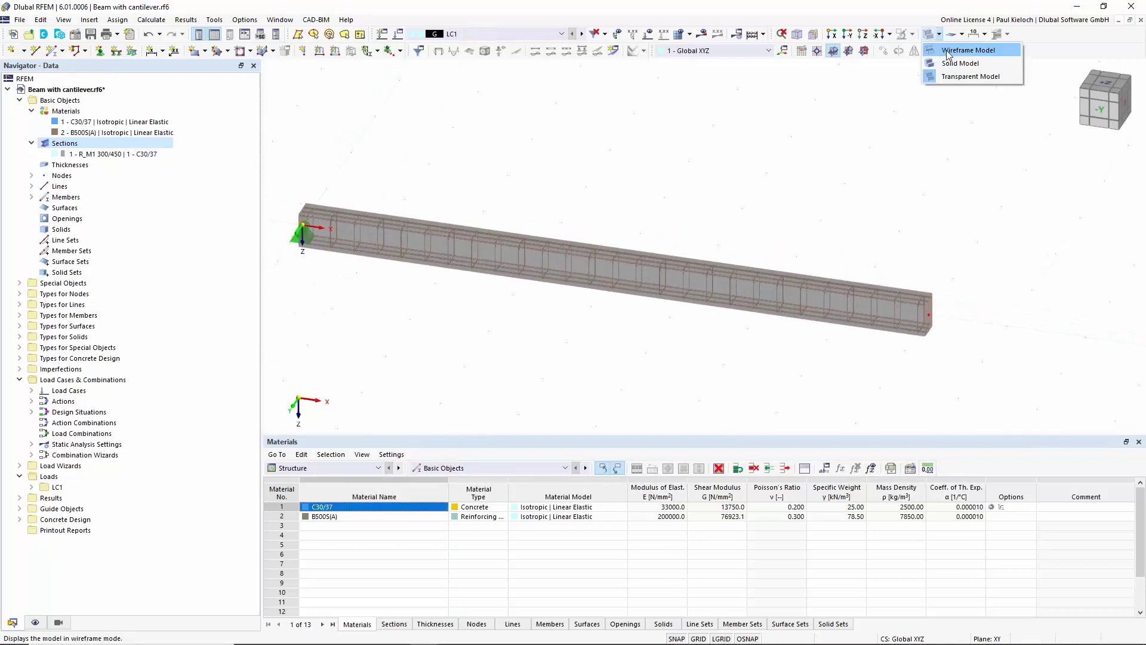
pyautogui.click(950, 50)
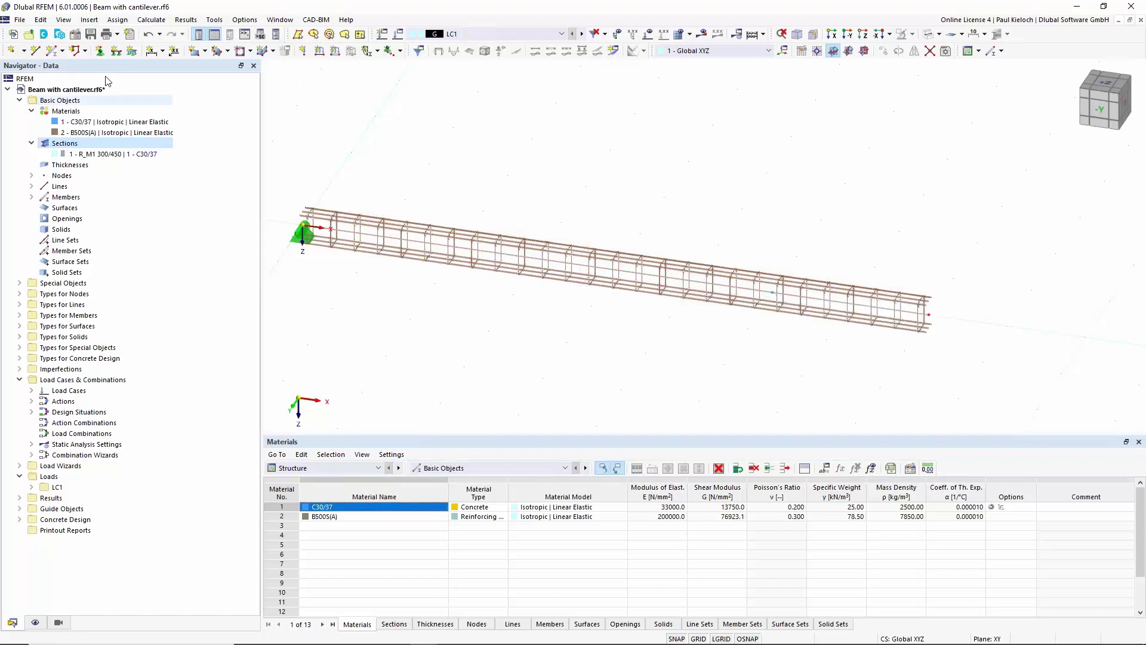
# Create a nodal support with φX restrained and uX released, and assign it to the intermediate node on the beam
pyautogui.click(99, 50)
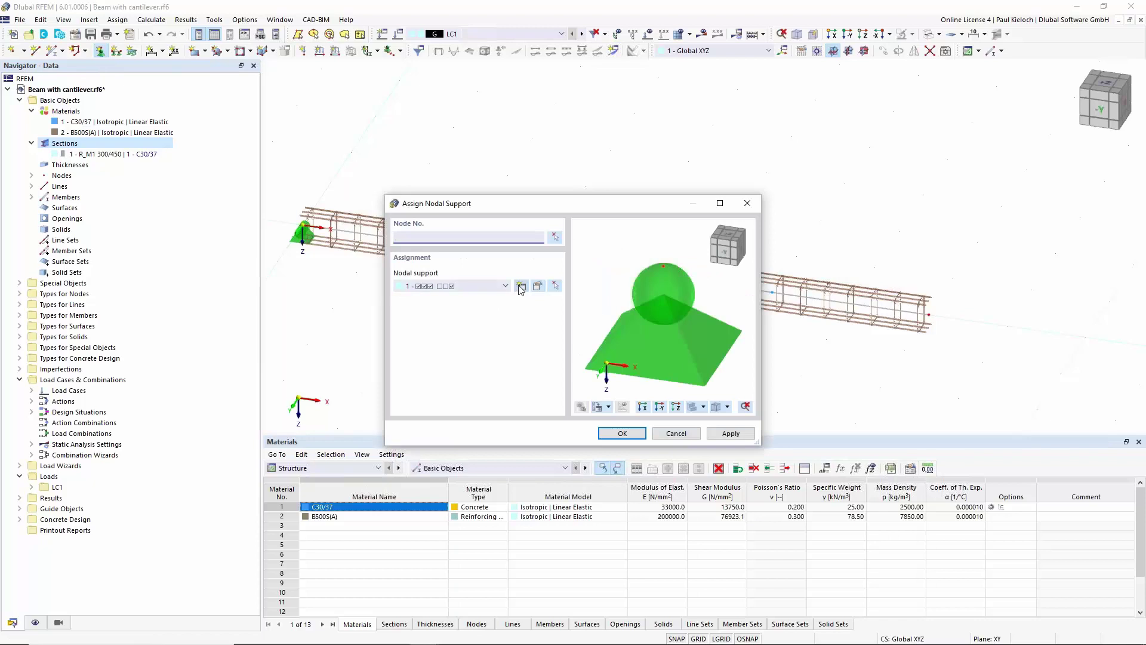
pyautogui.click(521, 286)
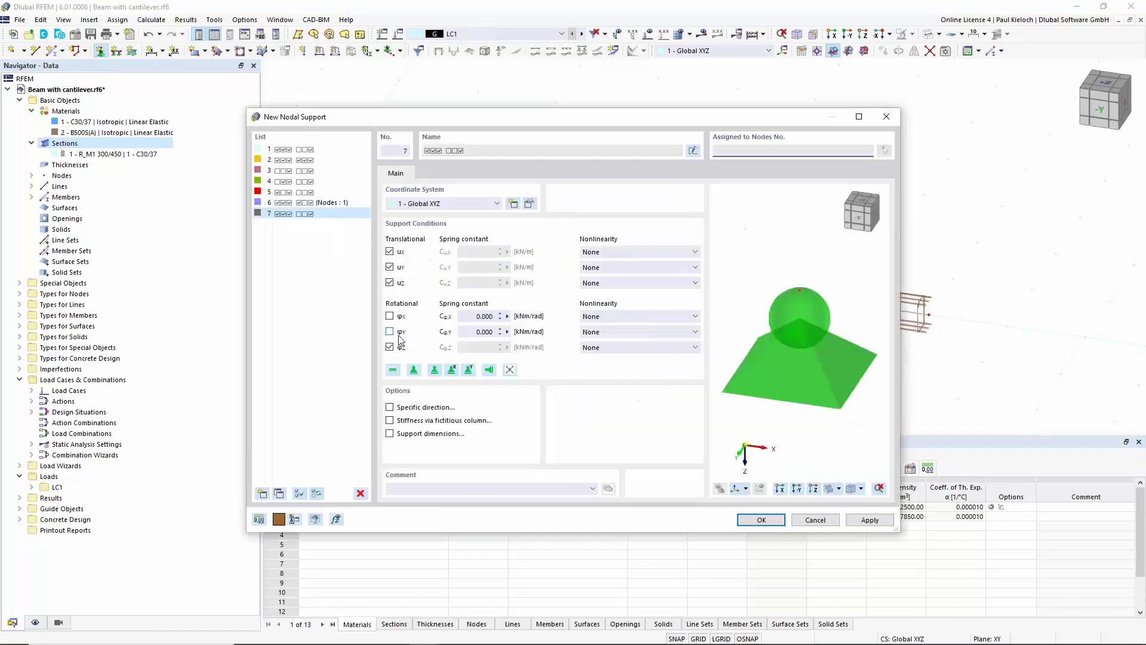
pyautogui.click(389, 316)
pyautogui.click(389, 251)
pyautogui.click(761, 519)
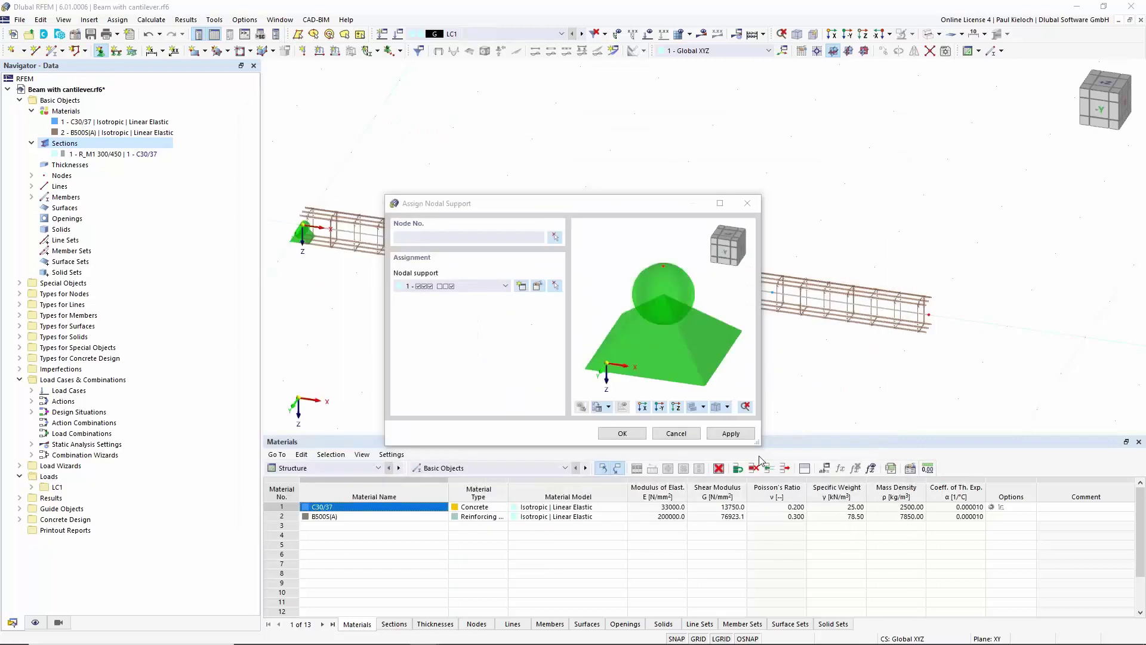
pyautogui.click(621, 434)
pyautogui.moveTo(736, 215); pyautogui.dragTo(818, 380)
pyautogui.press('Escape')
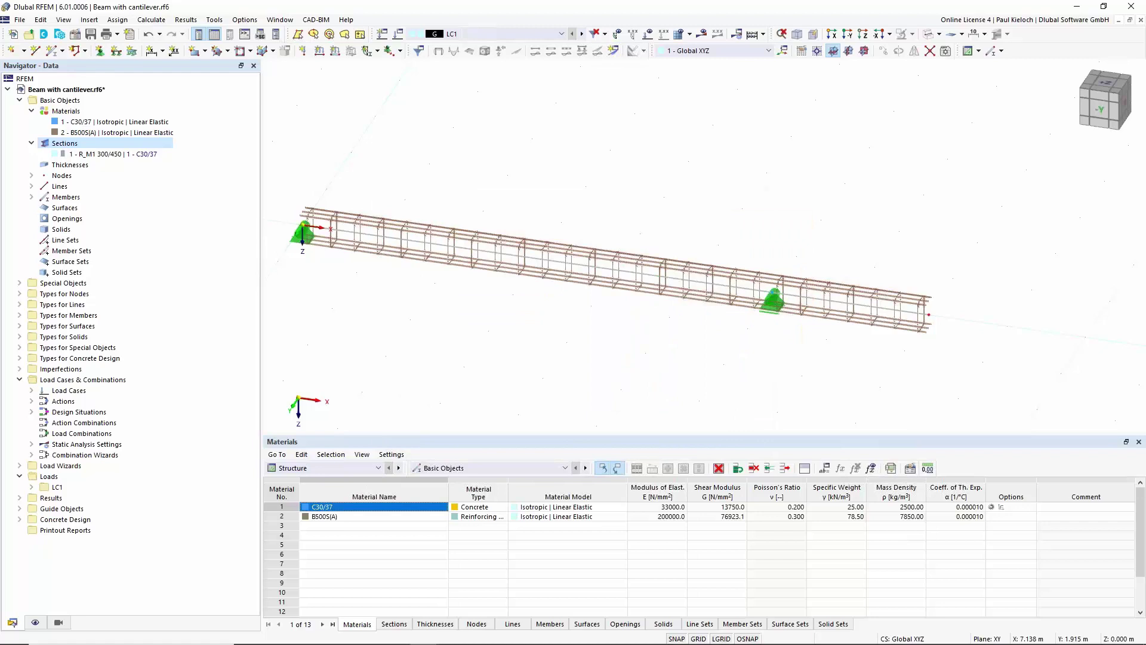
# Enlarge the displayed size of the nodal support symbols on the beam
pyautogui.moveTo(817, 379); pyautogui.dragTo(844, 370, button='middle')
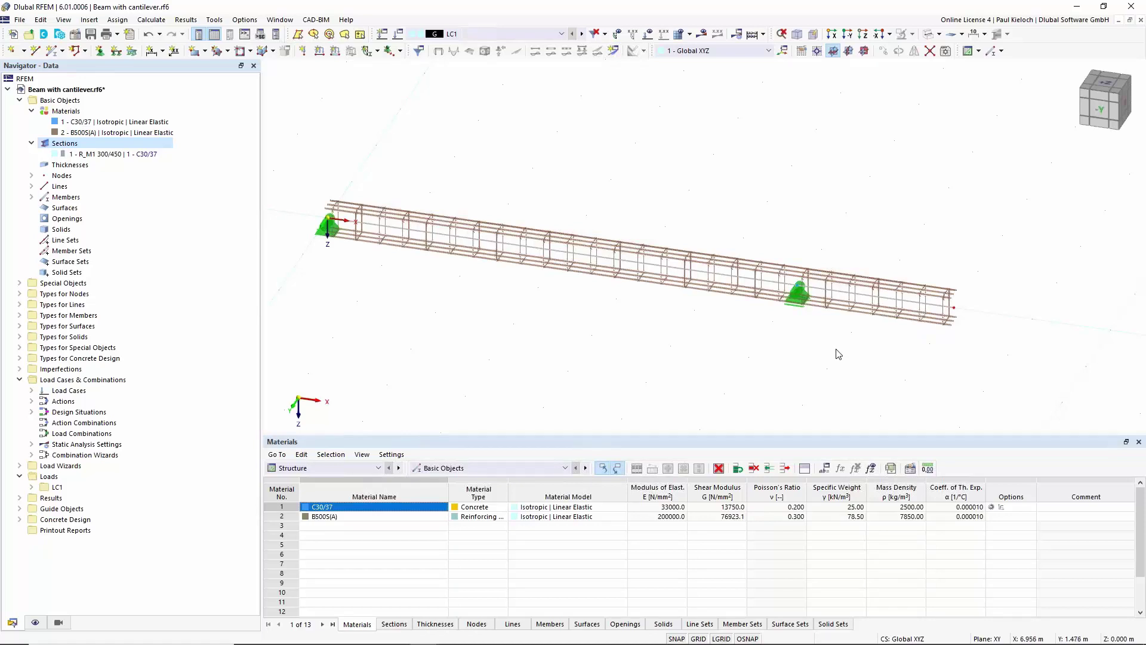
pyautogui.rightClick(803, 303)
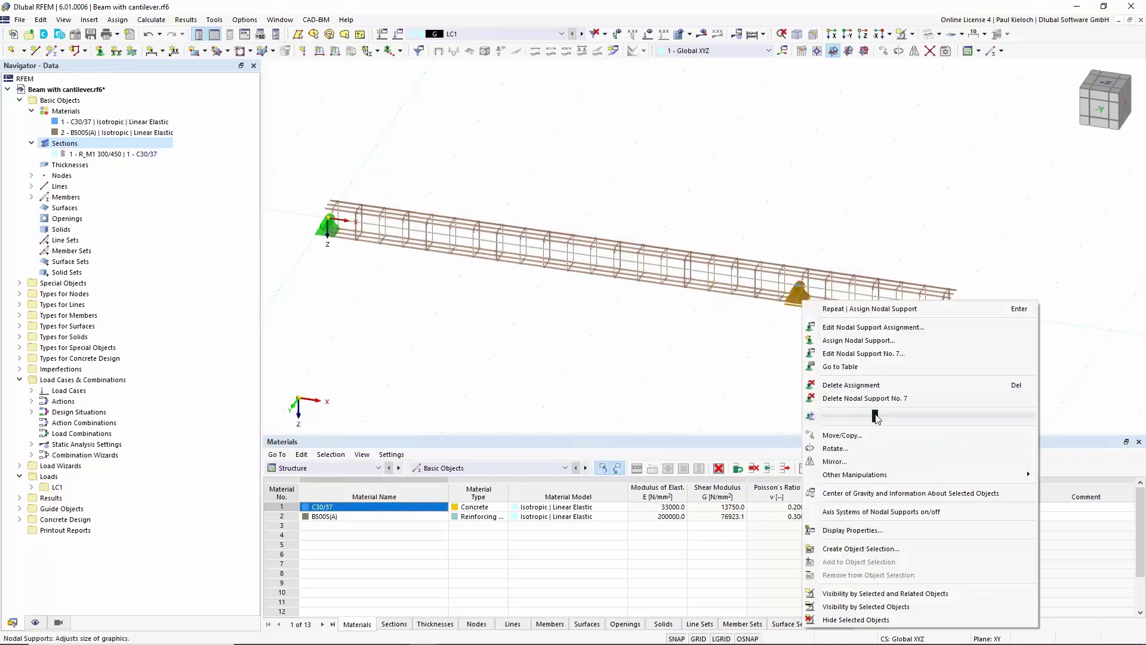
pyautogui.moveTo(875, 415); pyautogui.dragTo(908, 419)
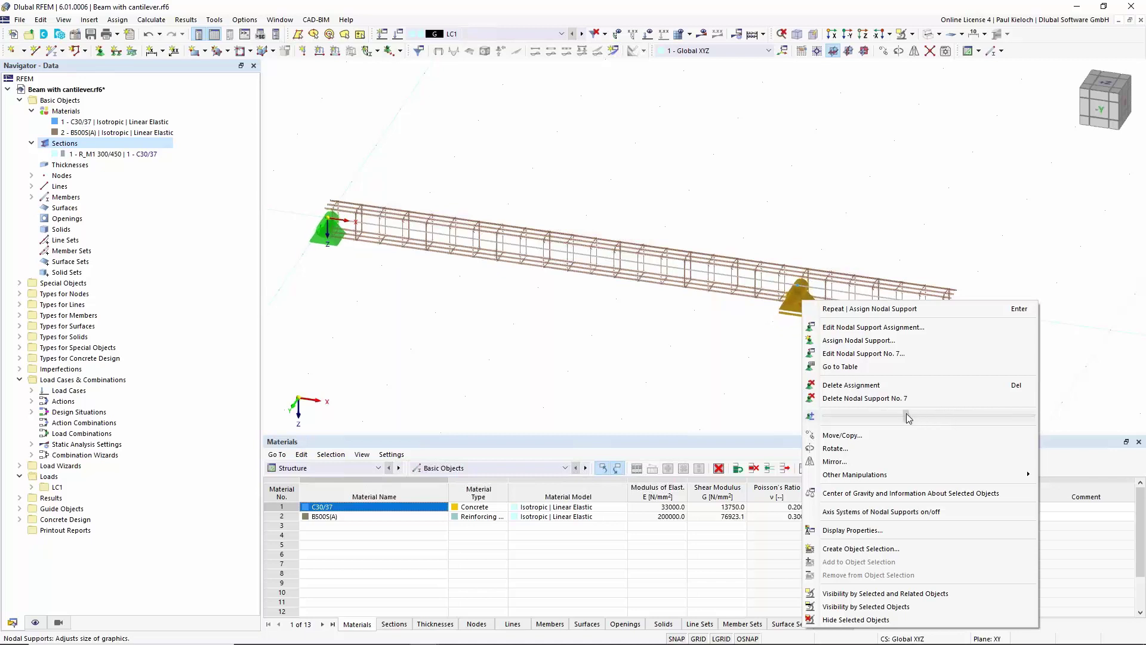
pyautogui.click(768, 382)
pyautogui.moveTo(776, 380)
pyautogui.mouseDown(button='middle')
pyautogui.moveTo(827, 368)
pyautogui.moveTo(783, 390)
pyautogui.mouseUp(button='middle')
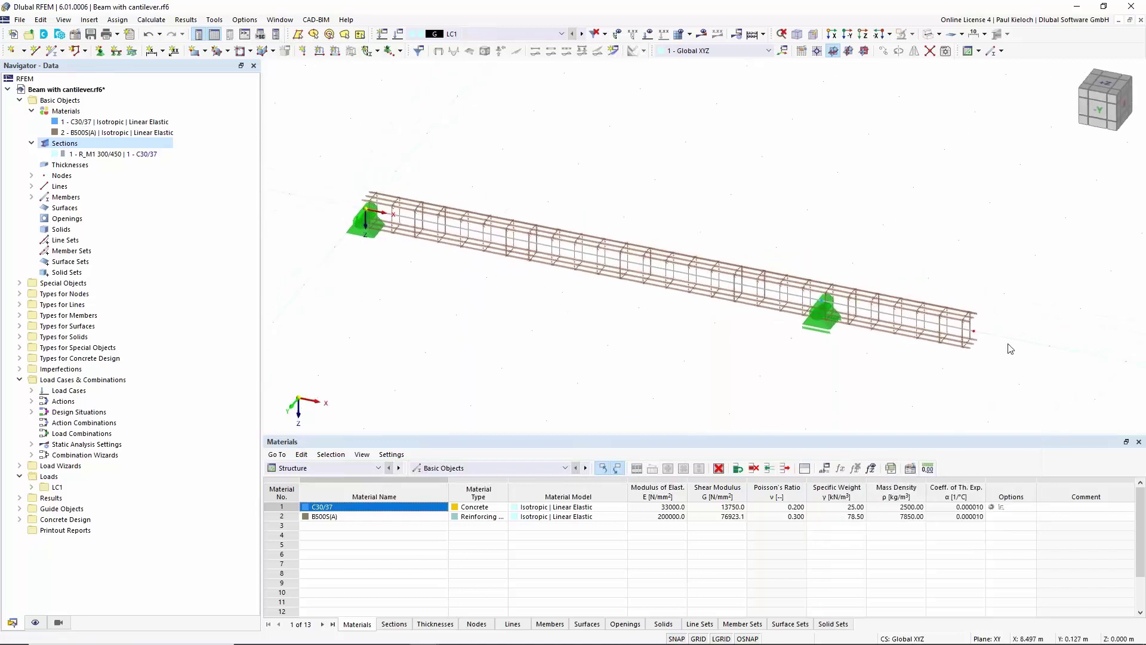
pyautogui.moveTo(1003, 339); pyautogui.dragTo(984, 341, button='middle')
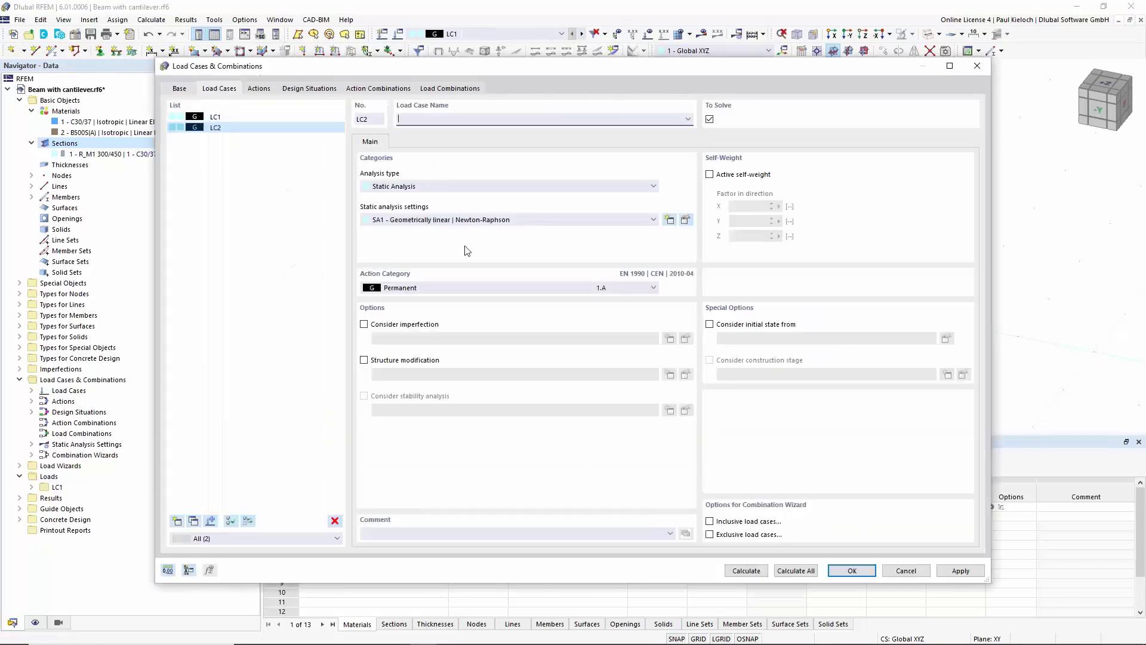
# Set load case LC2's action category to Imposed loads - category A: domestic, residential areas, and copy it as a third load case
pyautogui.click(461, 282)
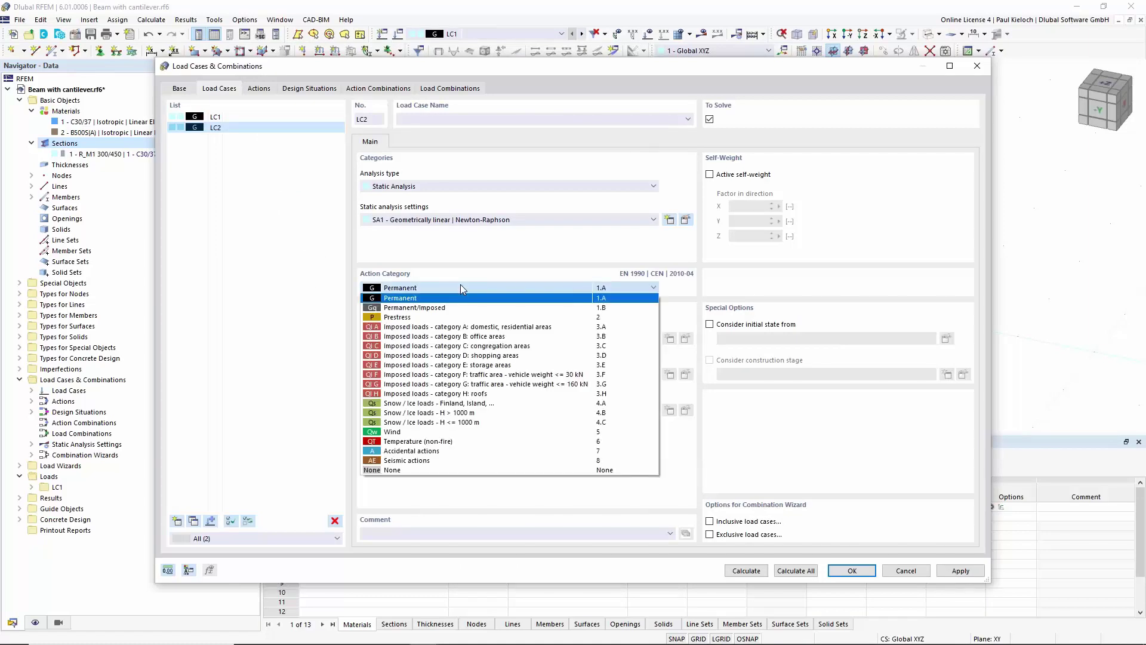
pyautogui.click(451, 328)
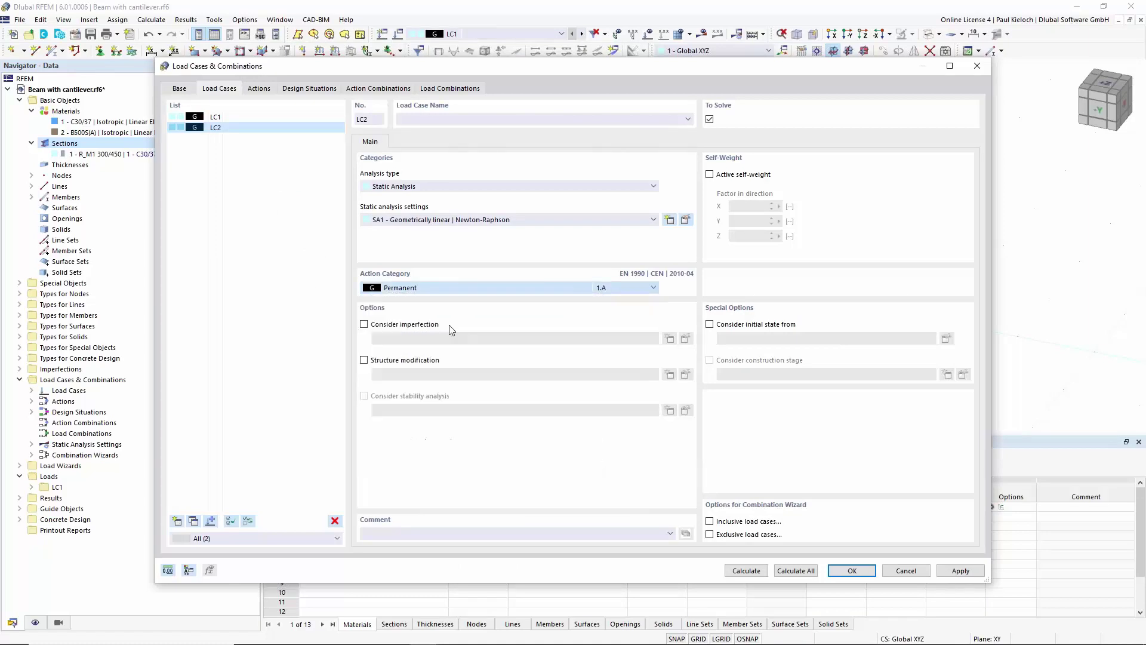
pyautogui.click(194, 521)
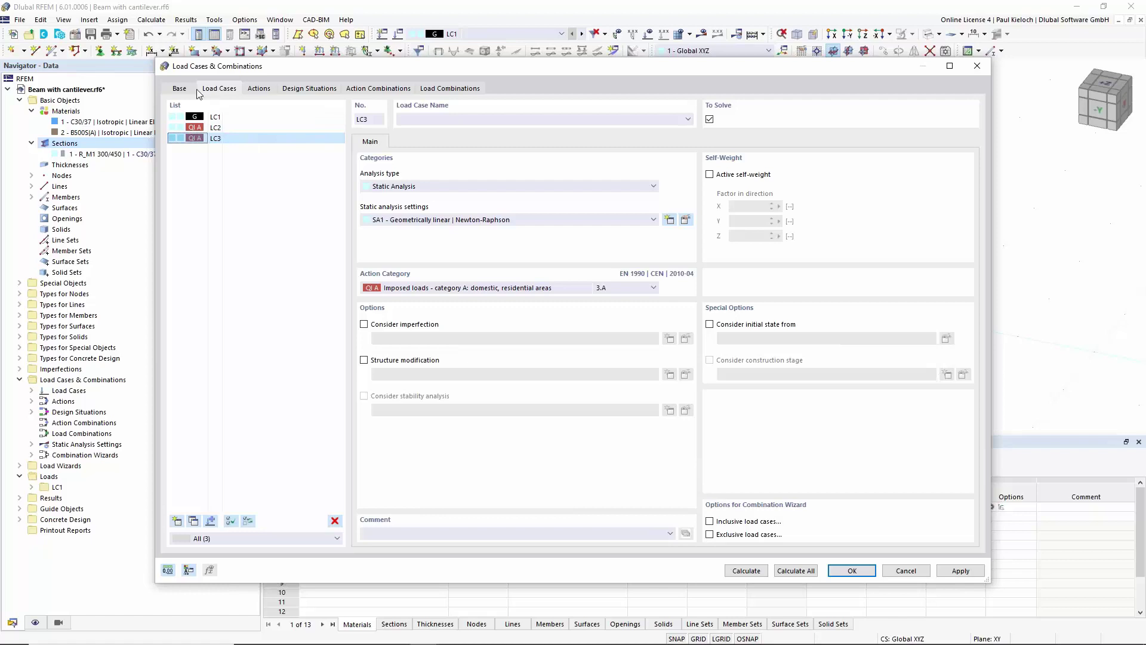
# Review the load case settings, the combination standard with its national annex, and the actions
pyautogui.click(230, 128)
pyautogui.click(230, 117)
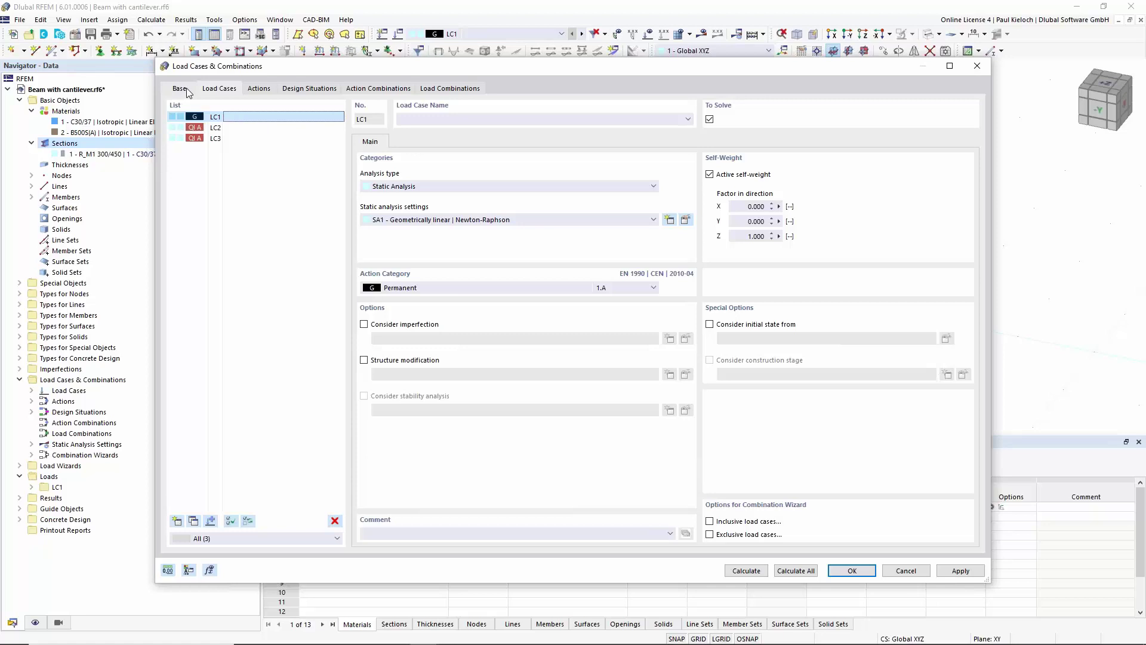
pyautogui.click(179, 88)
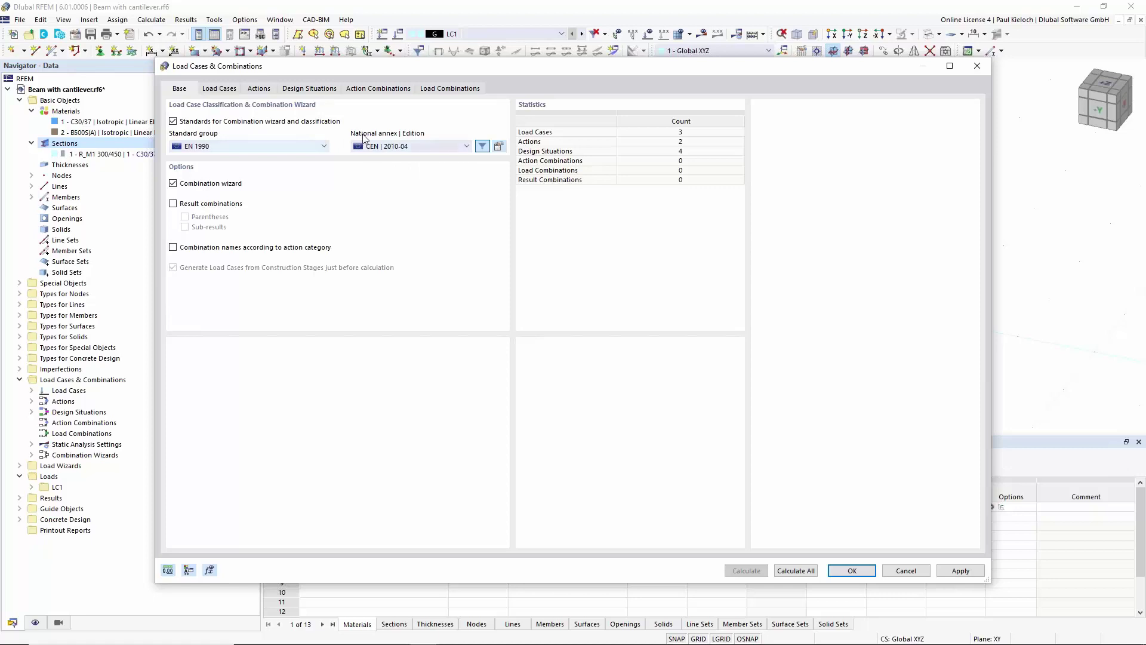
pyautogui.click(225, 89)
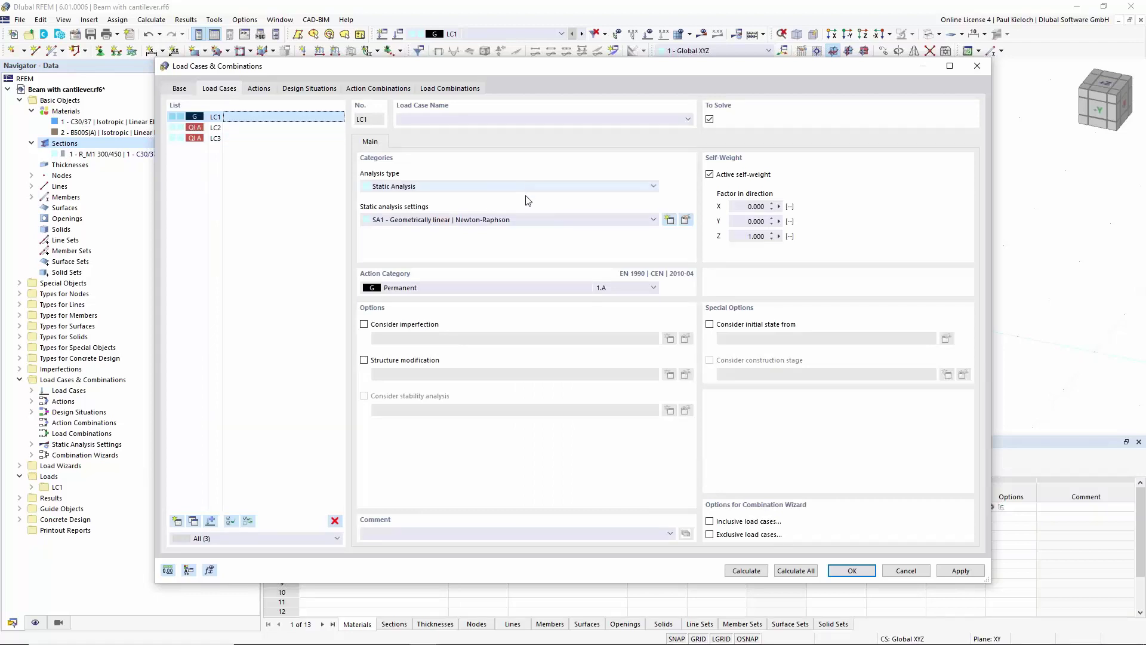
pyautogui.click(268, 91)
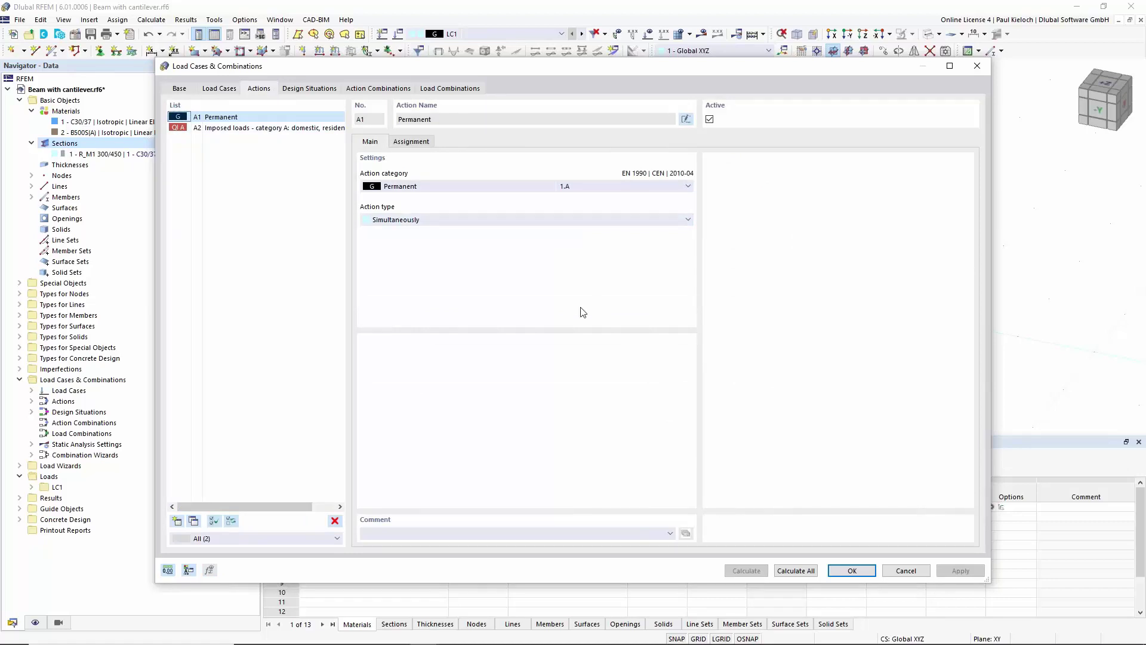
# Examine the ULS and SLS design situations, their concrete design activation and combination wizard assignment
pyautogui.click(314, 89)
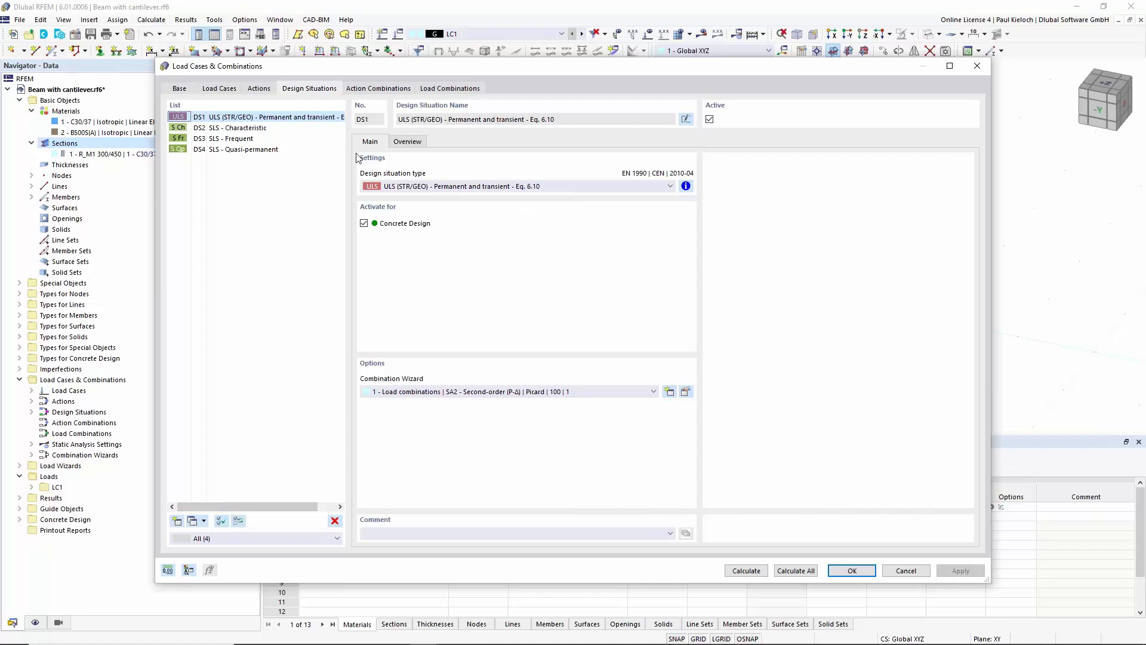
pyautogui.click(315, 129)
pyautogui.click(315, 139)
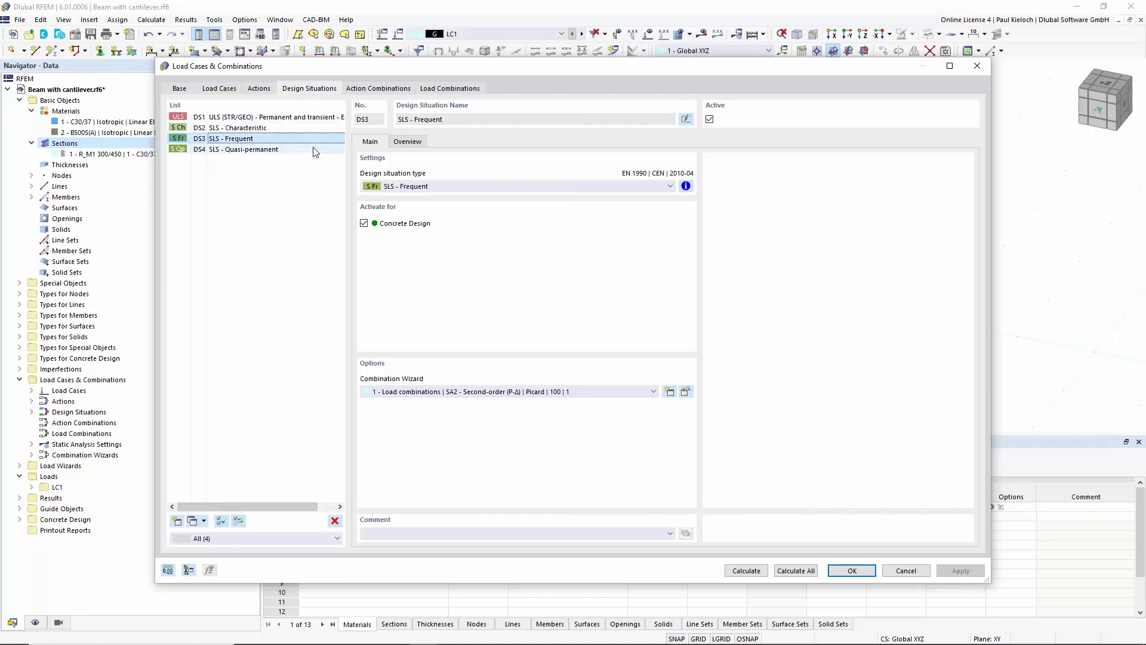
pyautogui.click(311, 150)
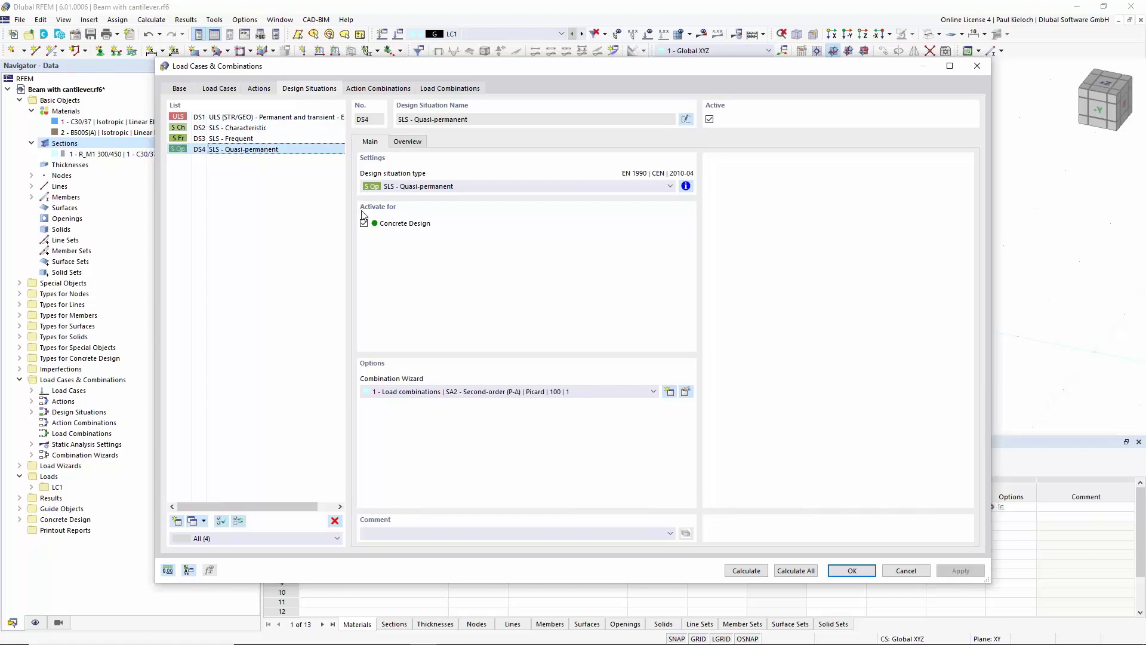
pyautogui.click(330, 118)
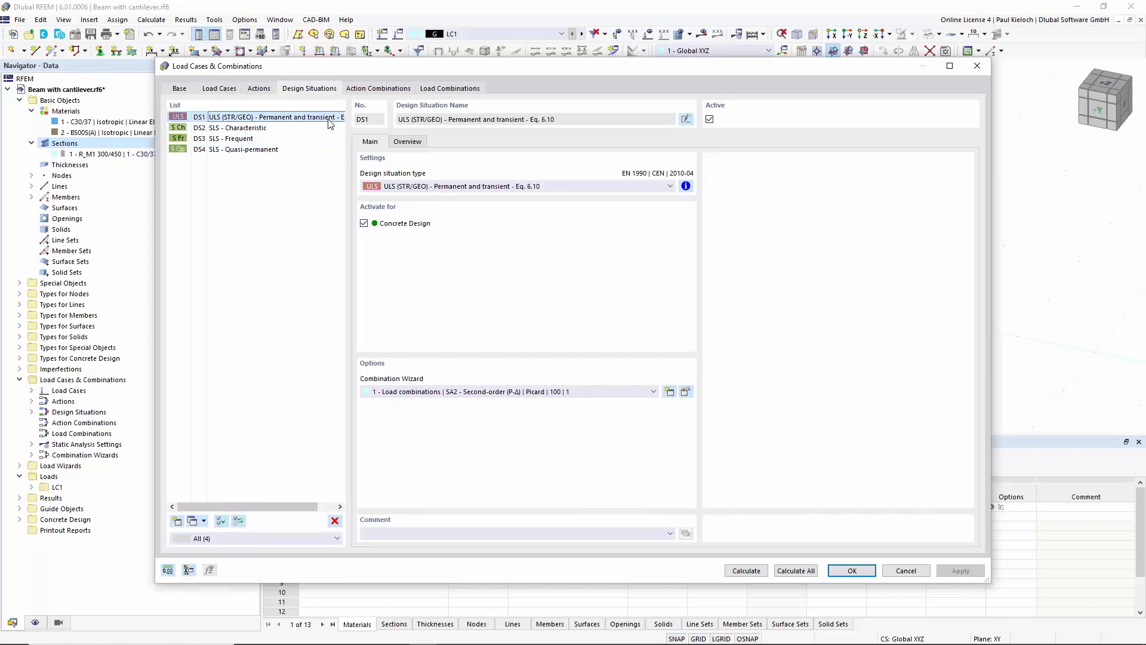
# Generate the action combinations and load combinations, and accept the load case and combination settings
pyautogui.click(368, 89)
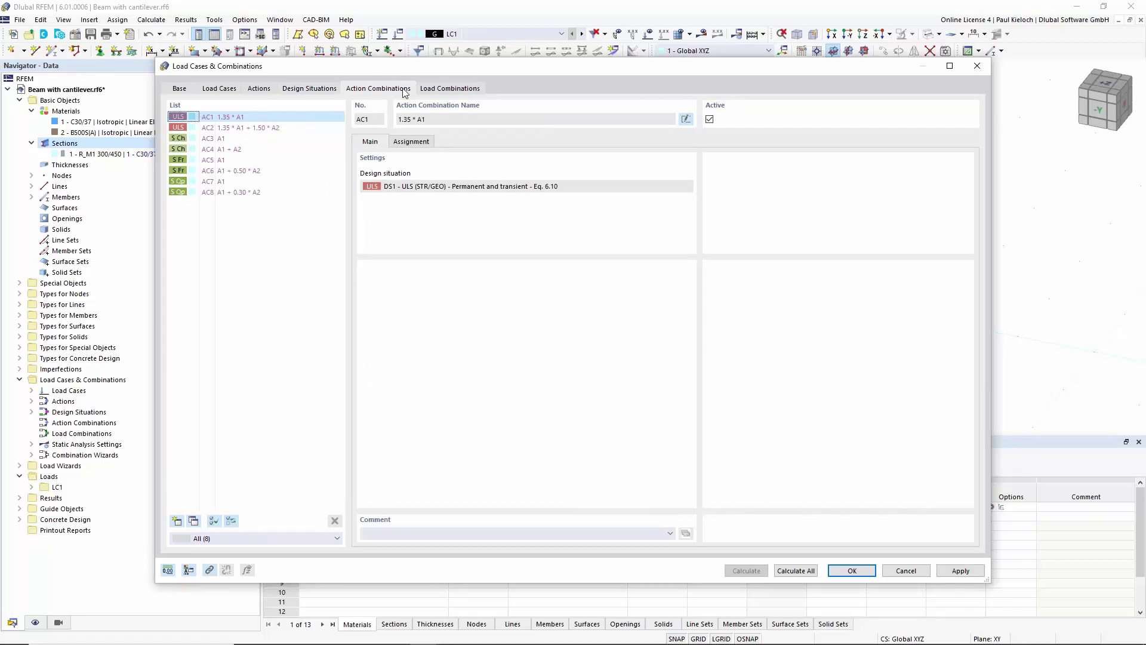
pyautogui.click(456, 89)
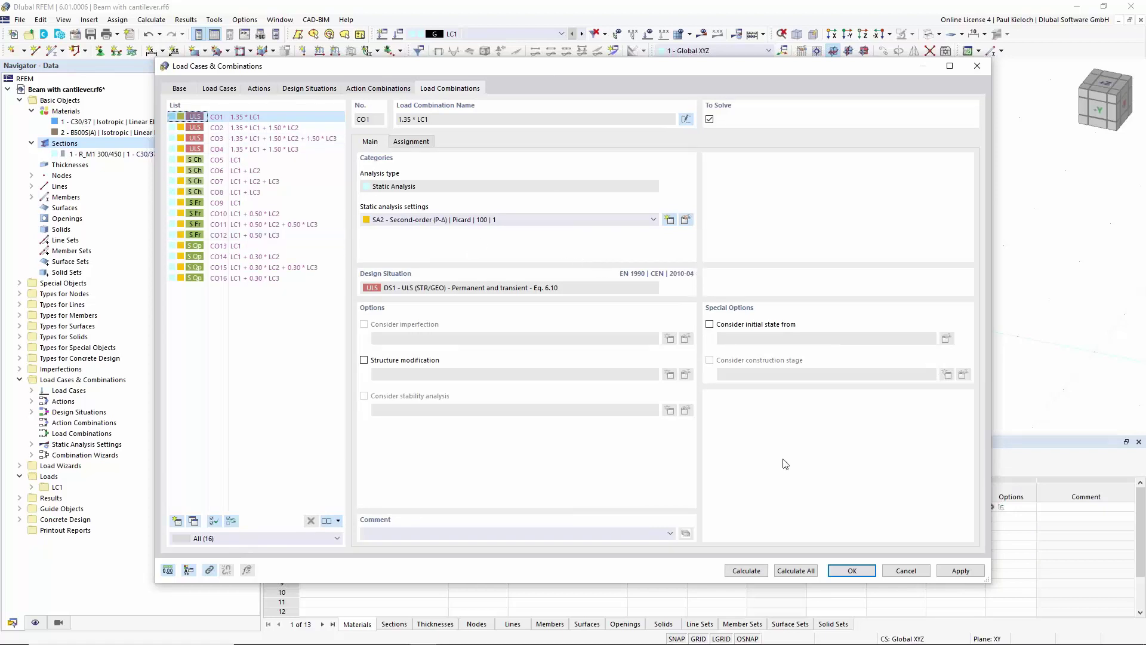
pyautogui.click(852, 570)
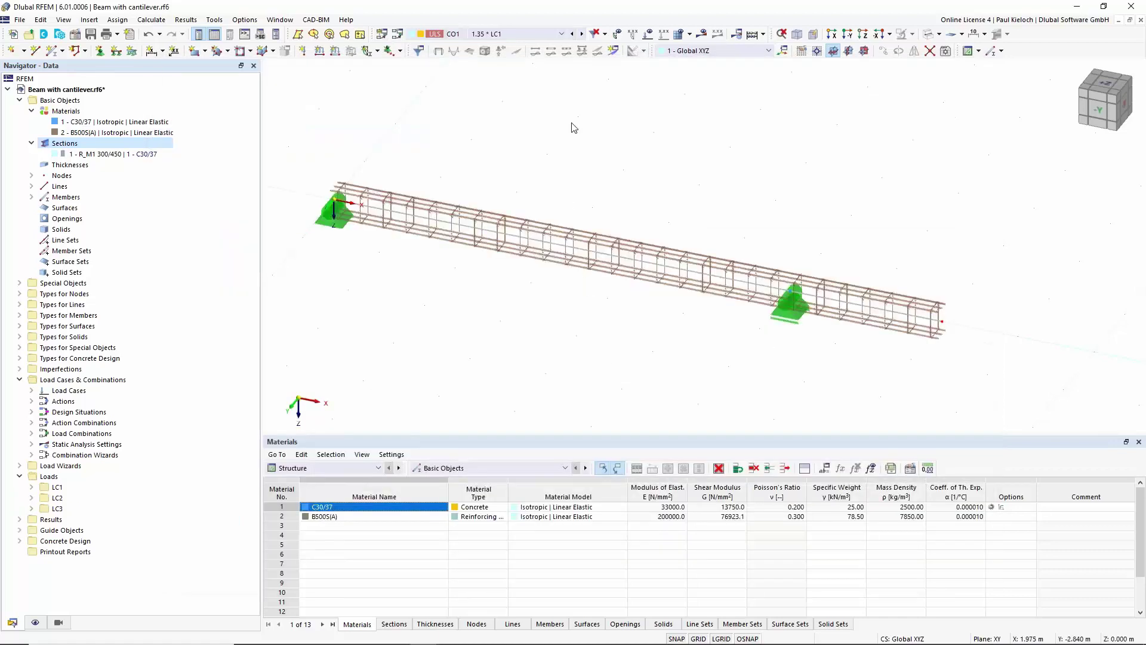
# Make load case LC1 the active load case in the model view
pyautogui.click(555, 36)
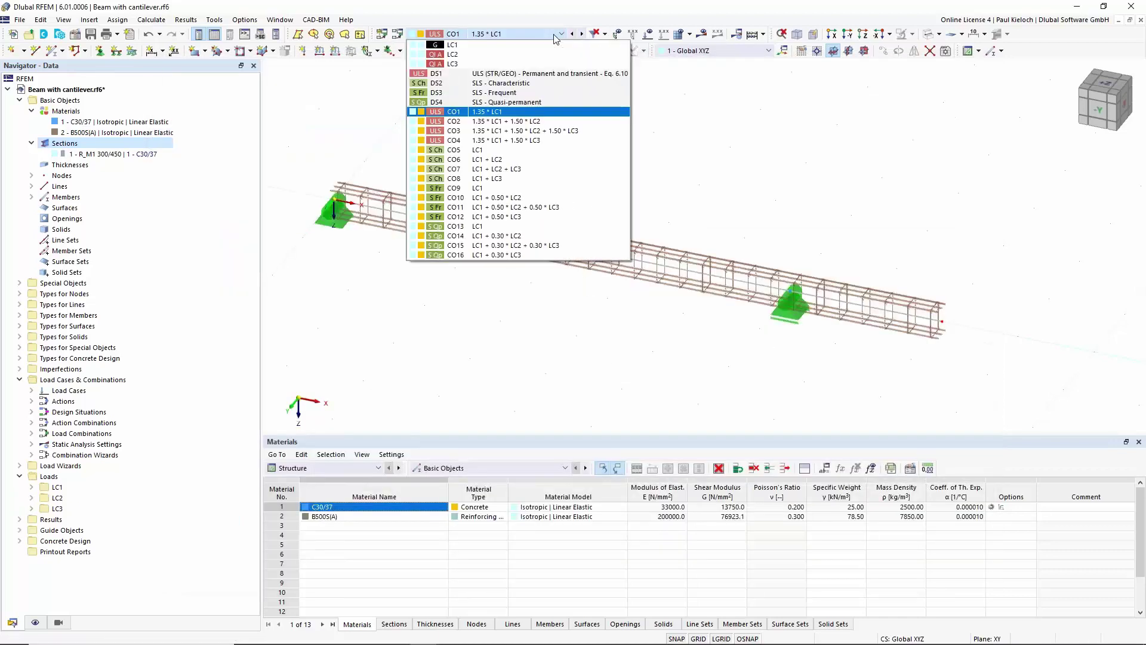
pyautogui.click(480, 46)
pyautogui.moveTo(657, 173)
pyautogui.keyDown('ctrl'); pyautogui.mouseDown(button='middle')
pyautogui.moveTo(681, 145)
pyautogui.moveTo(662, 161)
pyautogui.mouseUp(button='middle'); pyautogui.keyUp('ctrl')
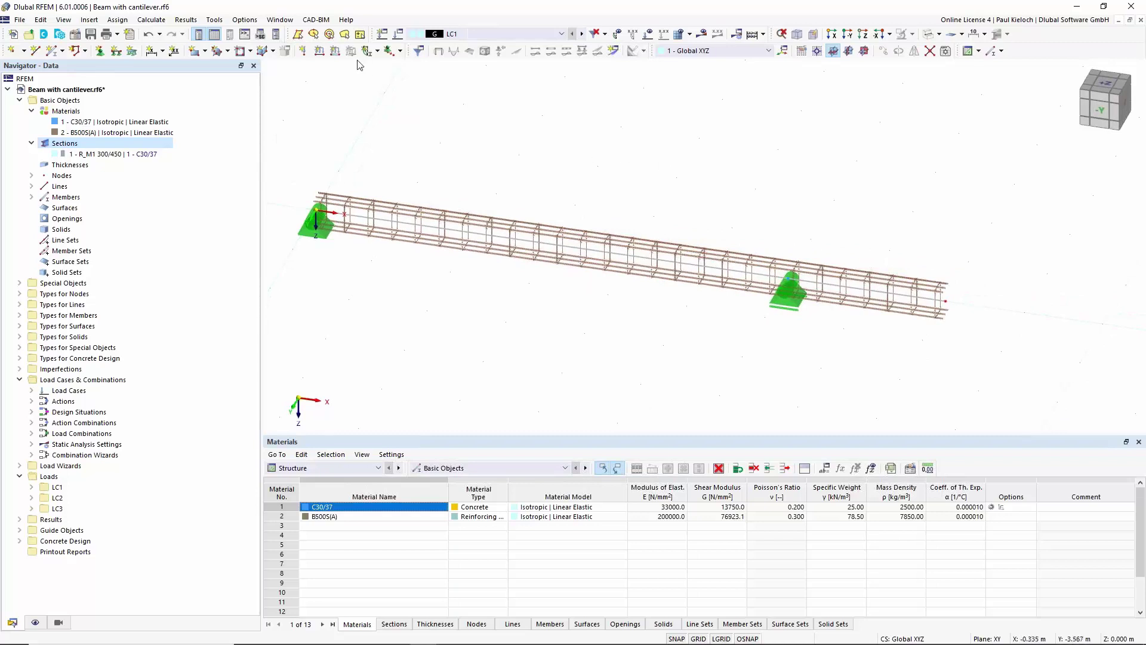
# Apply a uniform member force of 10 kN/m in direction ZL to the whole beam in load case LC1
pyautogui.click(336, 50)
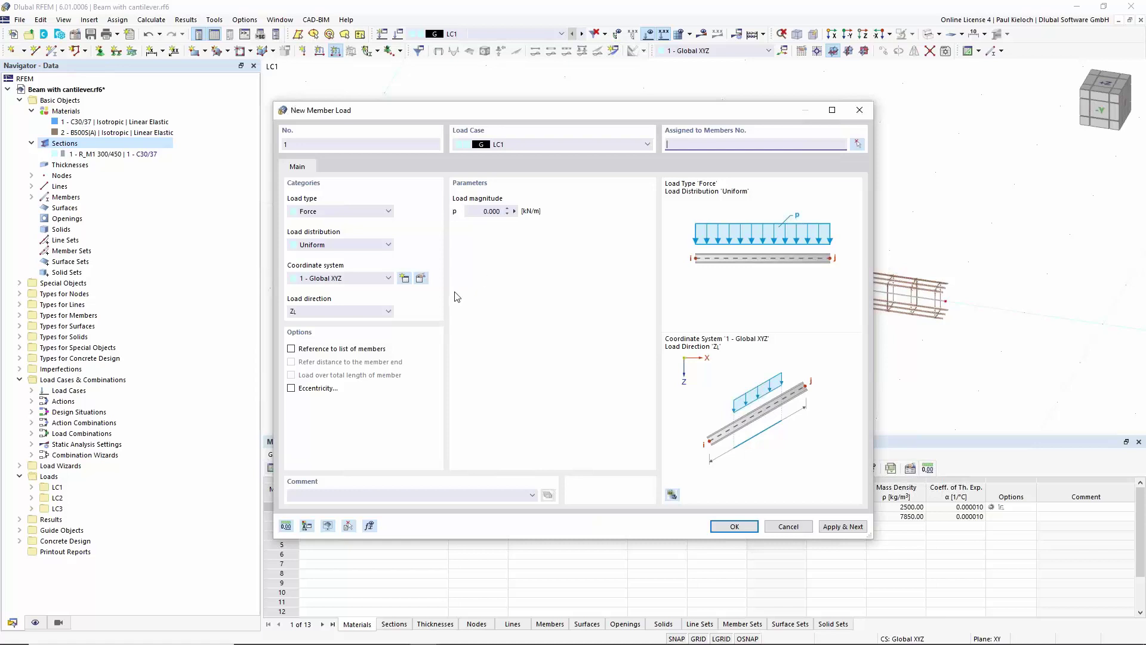
pyautogui.click(480, 211)
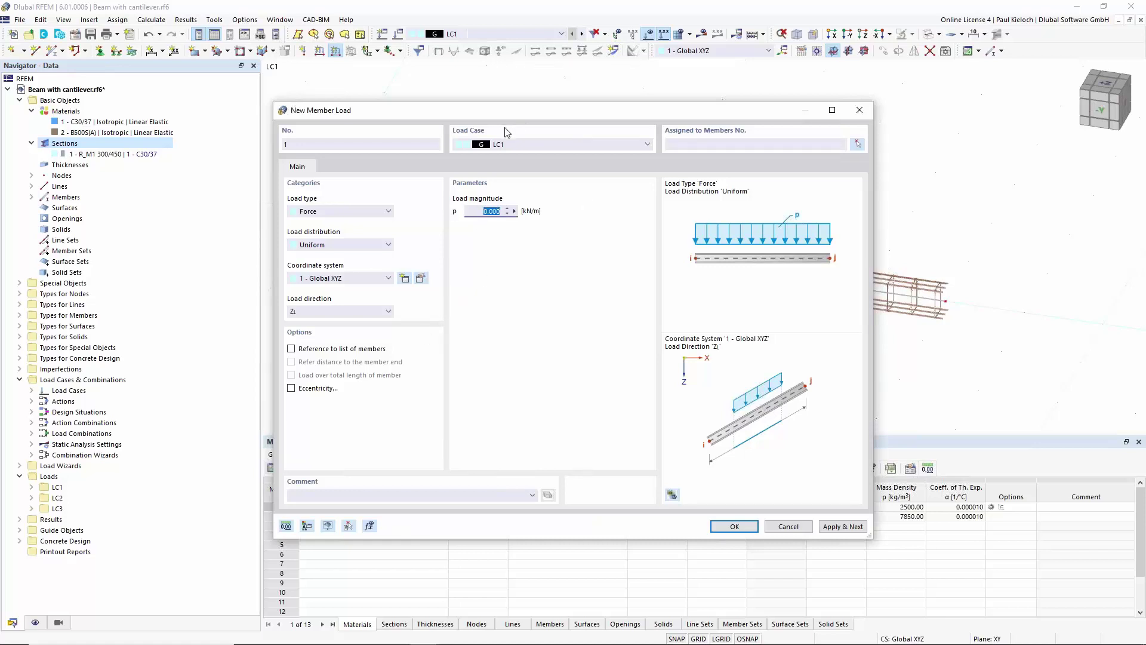
pyautogui.write('10')
pyautogui.click(648, 144)
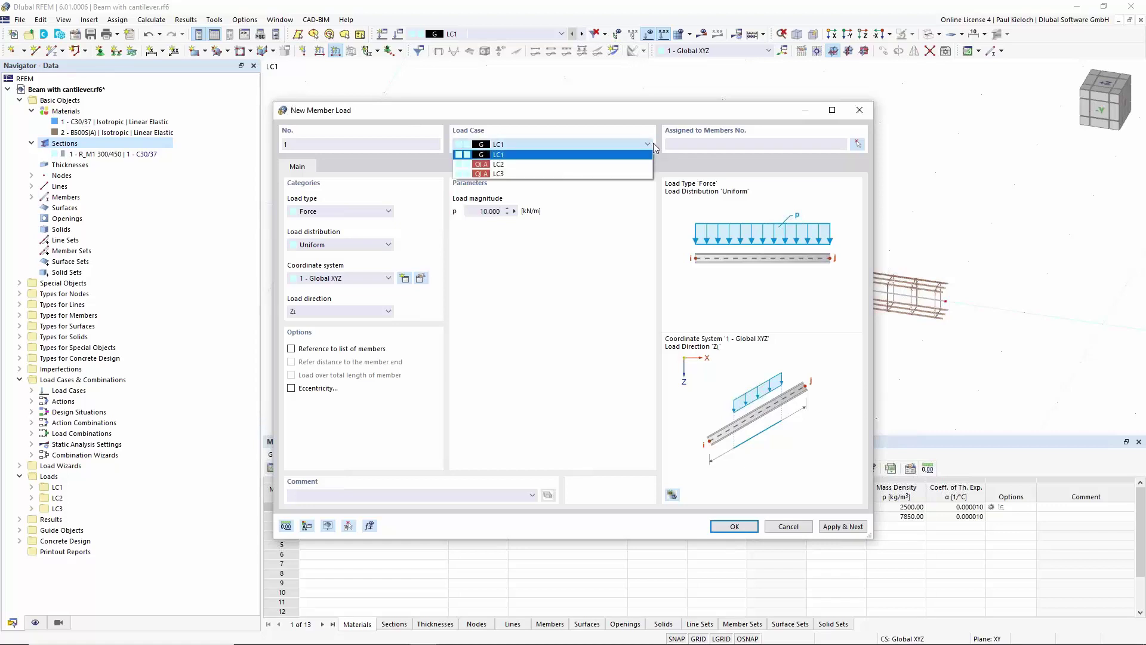
pyautogui.click(659, 143)
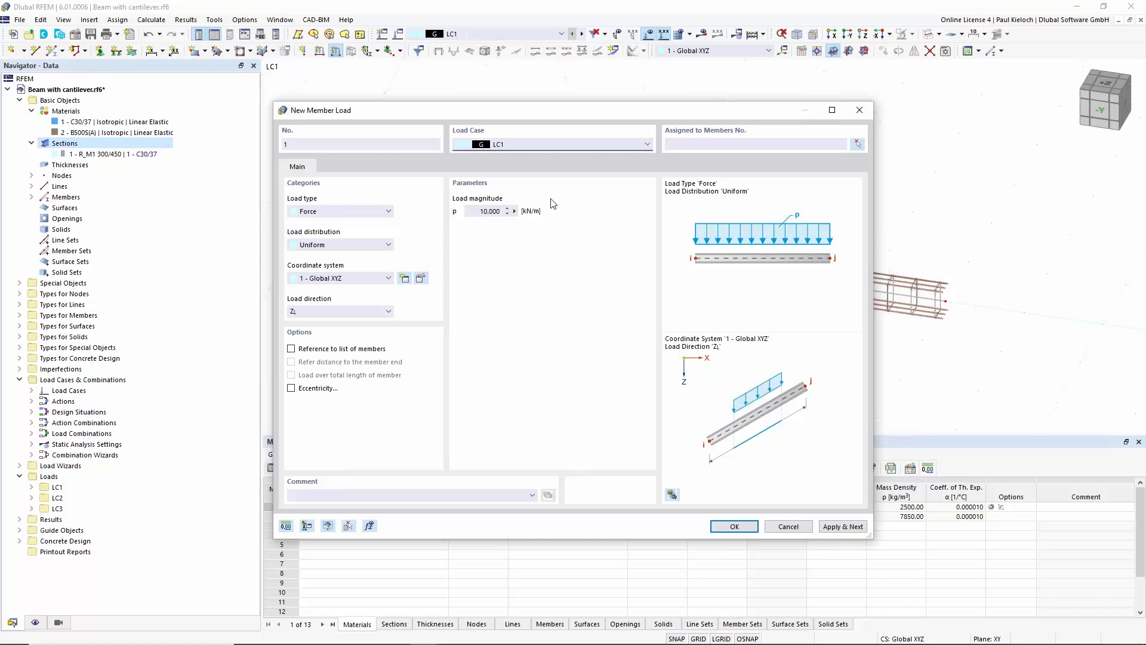
pyautogui.click(858, 144)
pyautogui.click(735, 274)
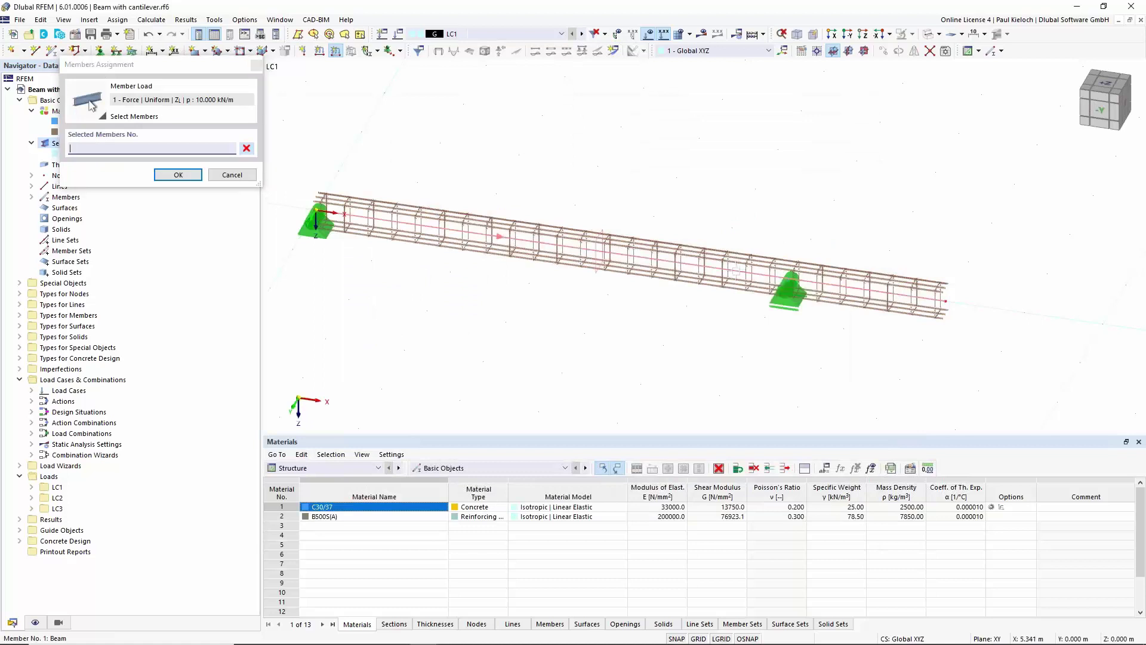
pyautogui.press('Return')
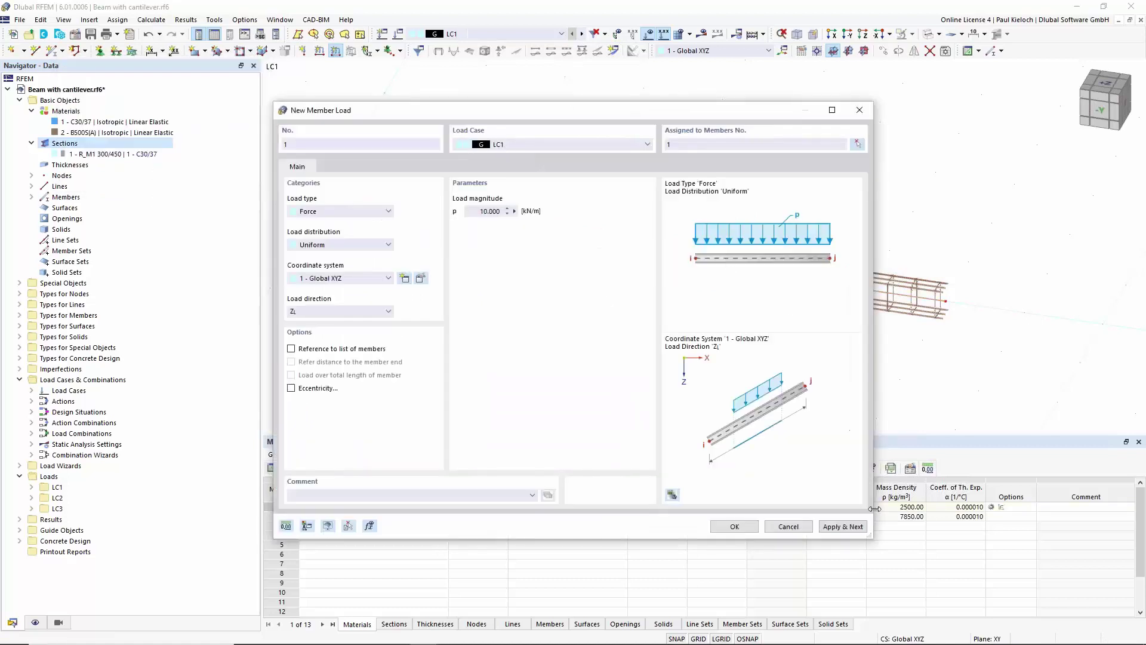
pyautogui.click(849, 527)
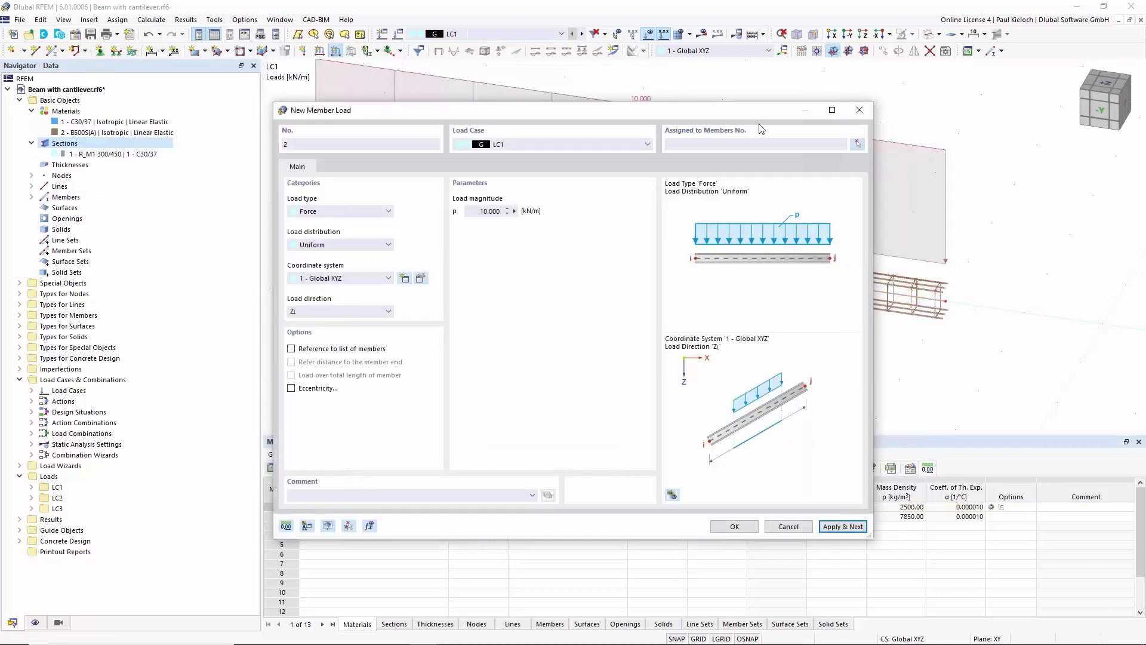
# Assign the next member load to load case LC2 and to the beam member
pyautogui.click(621, 146)
pyautogui.click(613, 162)
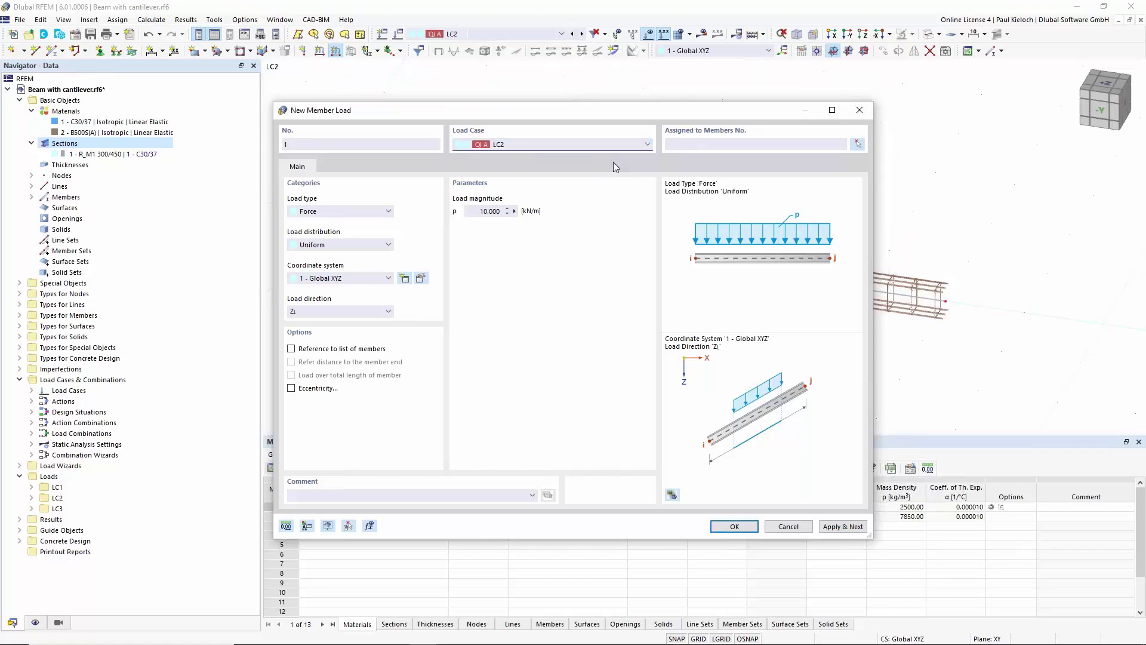
pyautogui.click(858, 144)
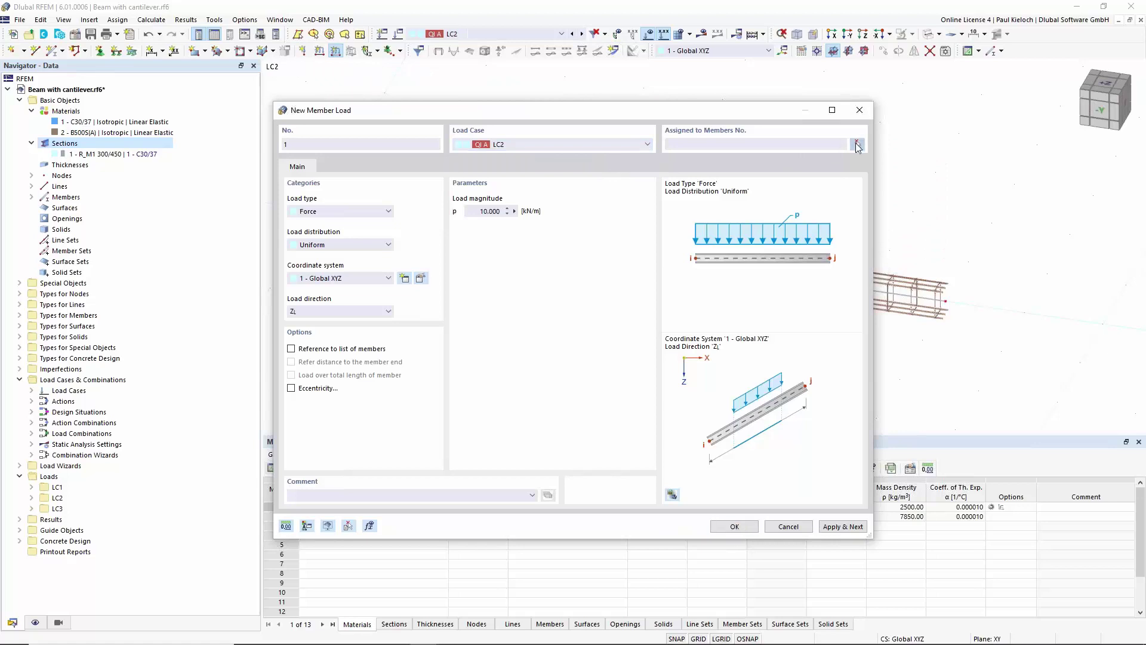
pyautogui.click(722, 272)
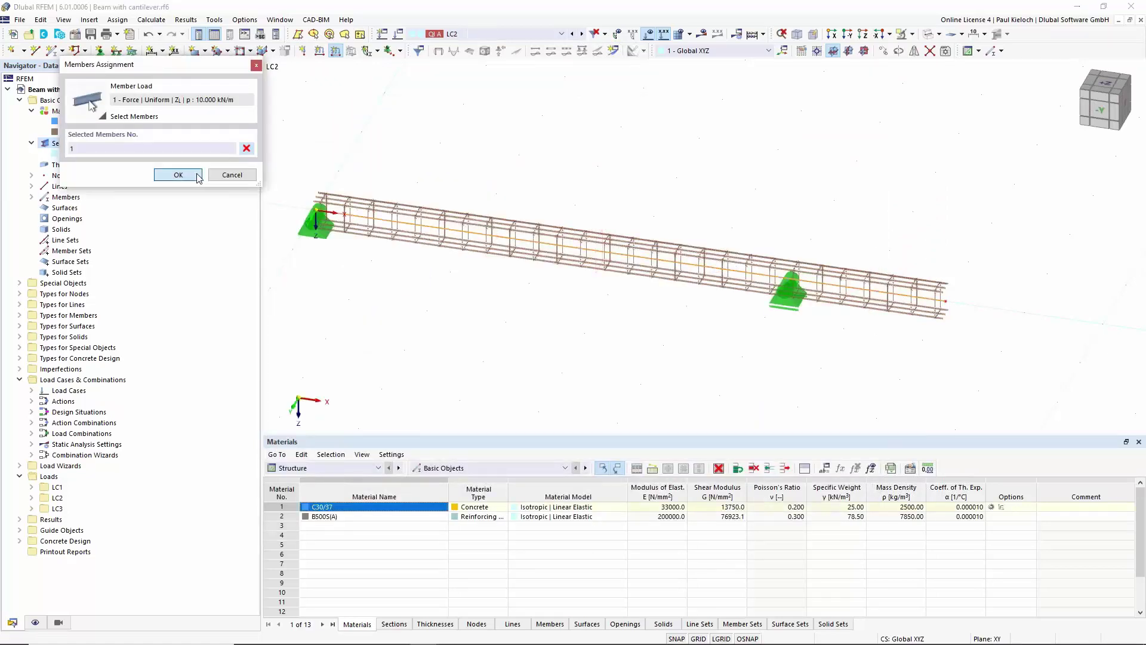
pyautogui.click(178, 174)
# Set the LC2 member load's distribution to Trapezoidal with p1 and p2 both 20 kN/m
pyautogui.click(333, 246)
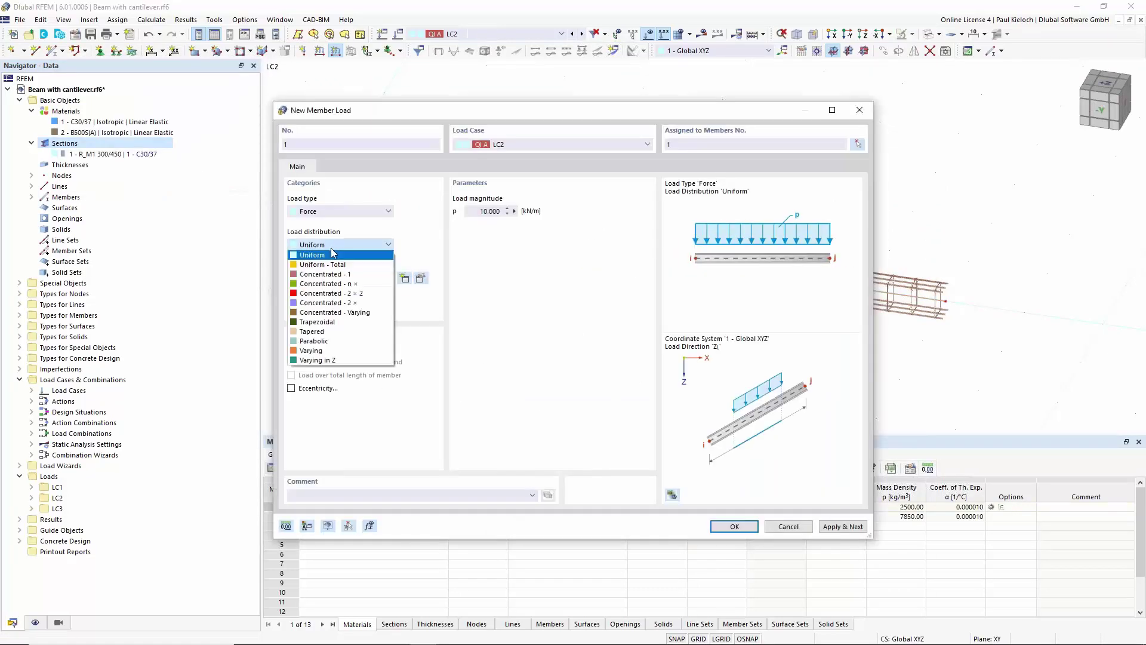
pyautogui.click(328, 323)
pyautogui.click(487, 210)
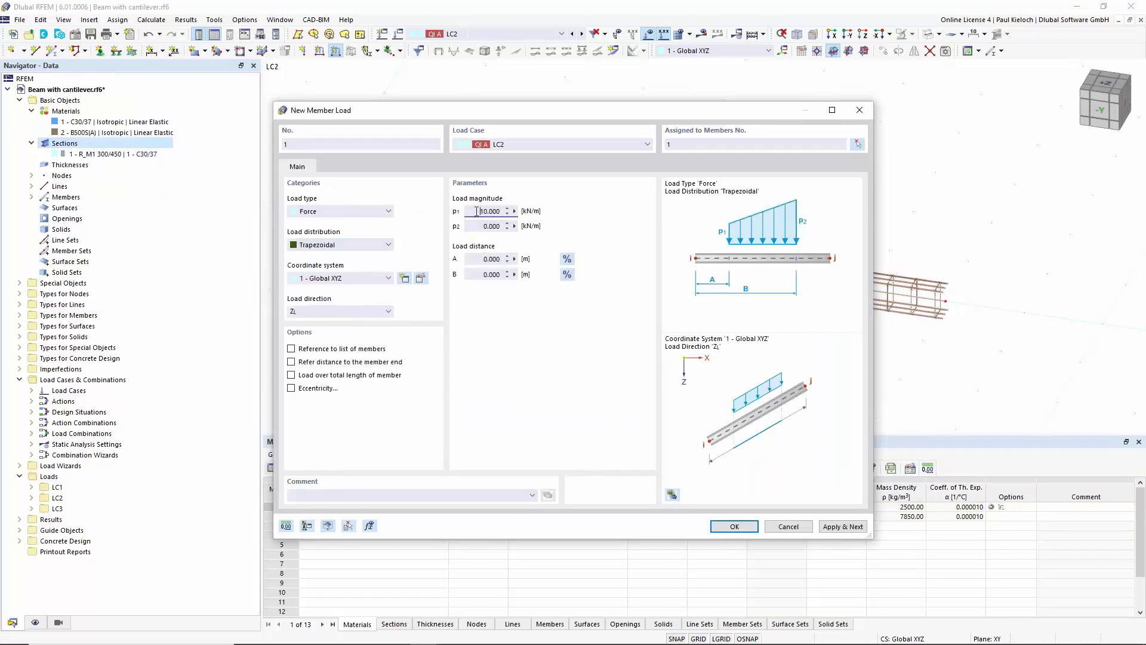
pyautogui.write('20')
pyautogui.click(479, 226)
pyautogui.write('20')
pyautogui.hotkey('ctrl', 'a')
# Define the load distances as relative, with A at 0% and B at 75%, and apply the LC2 member load
pyautogui.click(567, 259)
pyautogui.click(566, 274)
pyautogui.write('75')
pyautogui.click(476, 255)
pyautogui.click(481, 275)
pyautogui.click(856, 528)
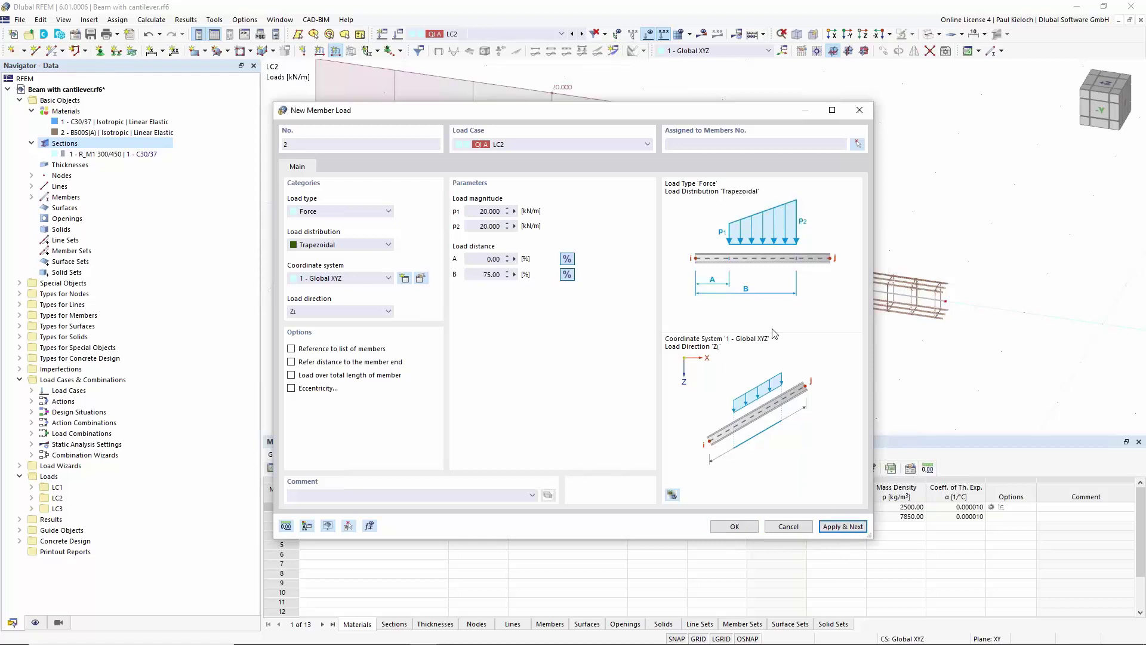
# Apply a 20 kN/m trapezoidal member load to member 1 in load case LC3, with relative distances A 75% and B 100%
pyautogui.click(639, 147)
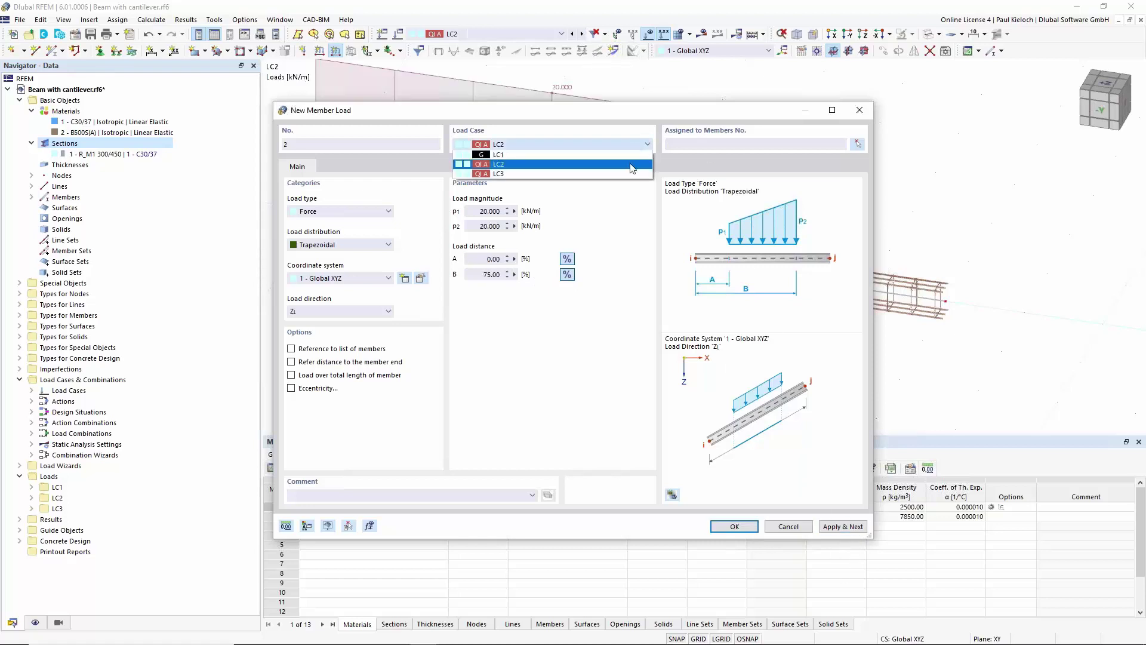
pyautogui.click(629, 173)
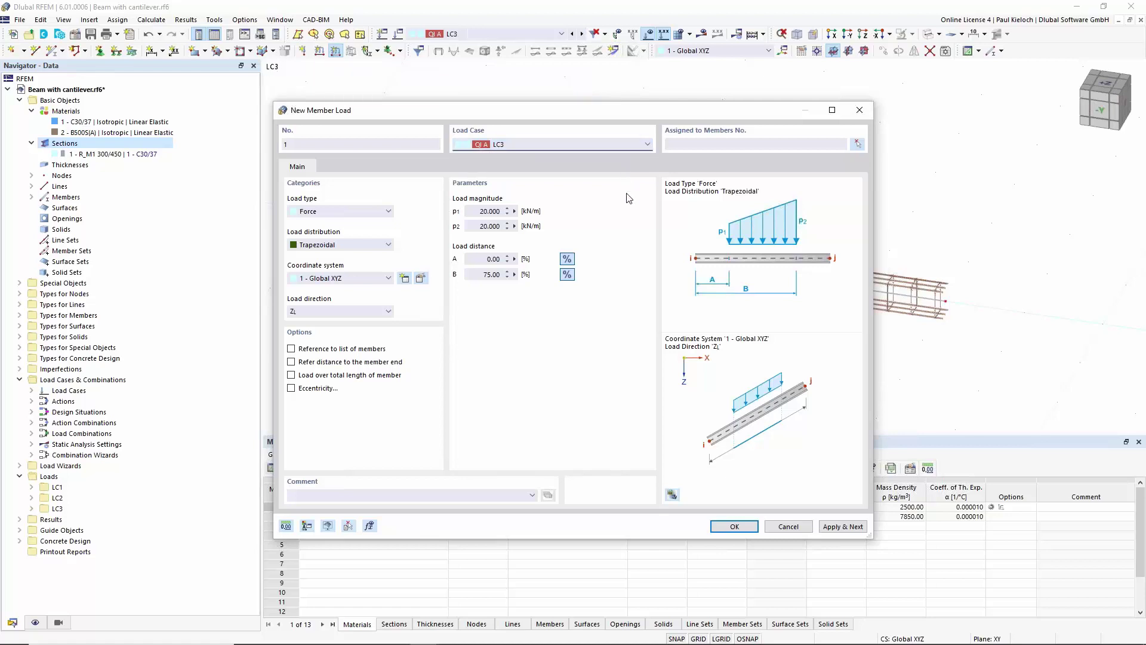
pyautogui.click(481, 261)
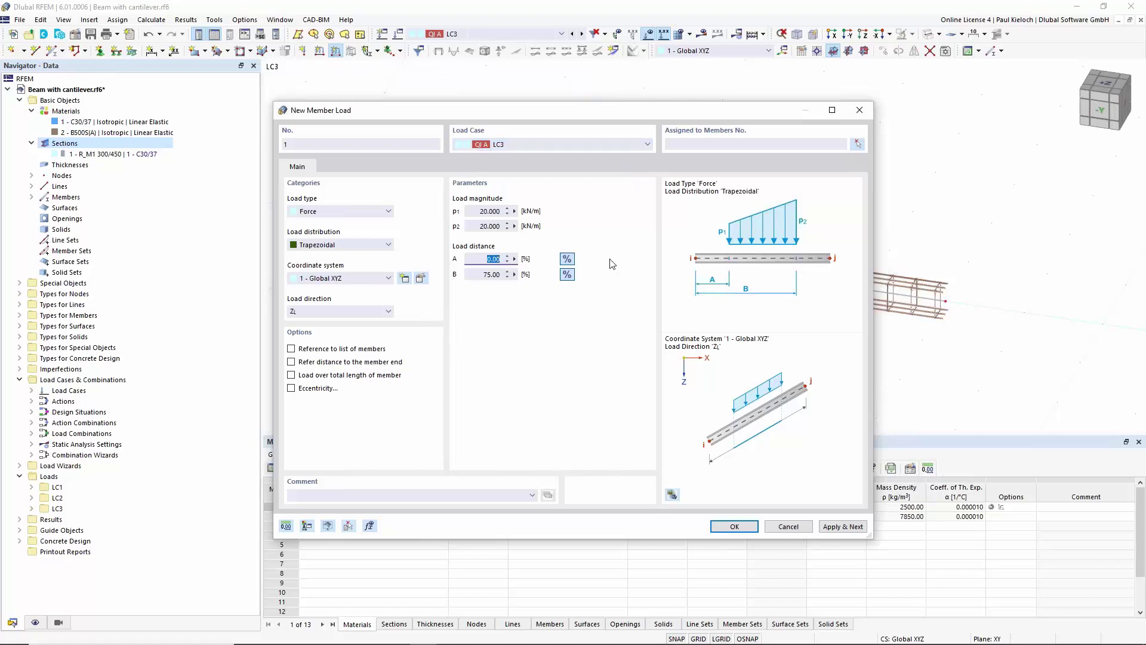
pyautogui.write('75')
pyautogui.press('Tab')
pyautogui.write('100')
pyautogui.click(485, 258)
pyautogui.click(685, 144)
pyautogui.click(746, 508)
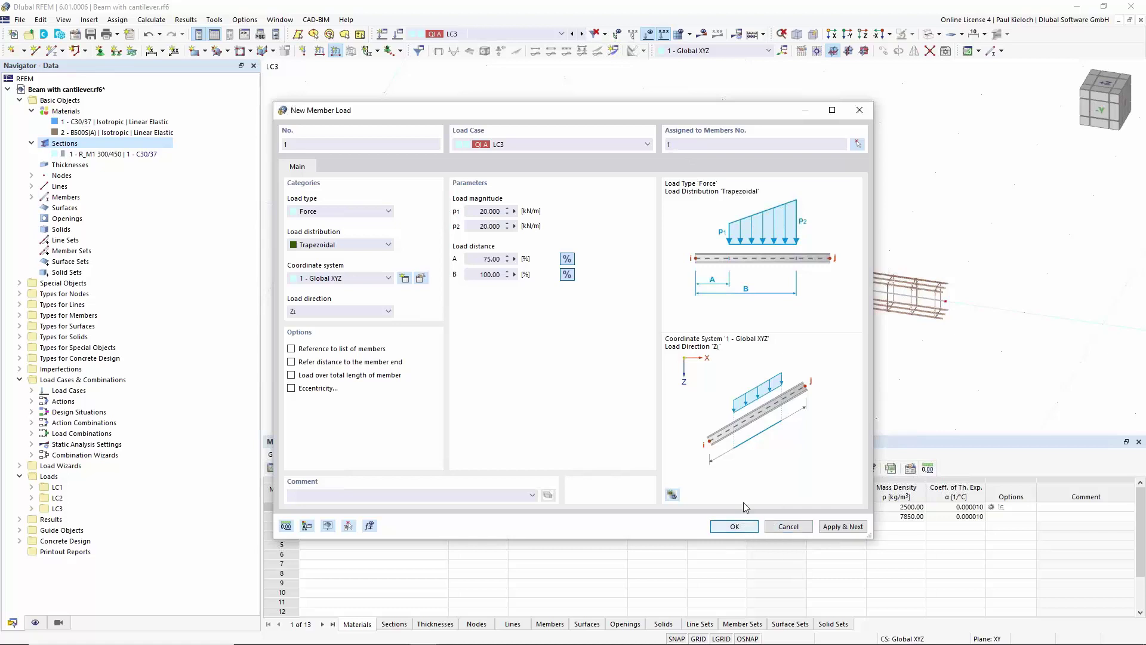
pyautogui.click(735, 526)
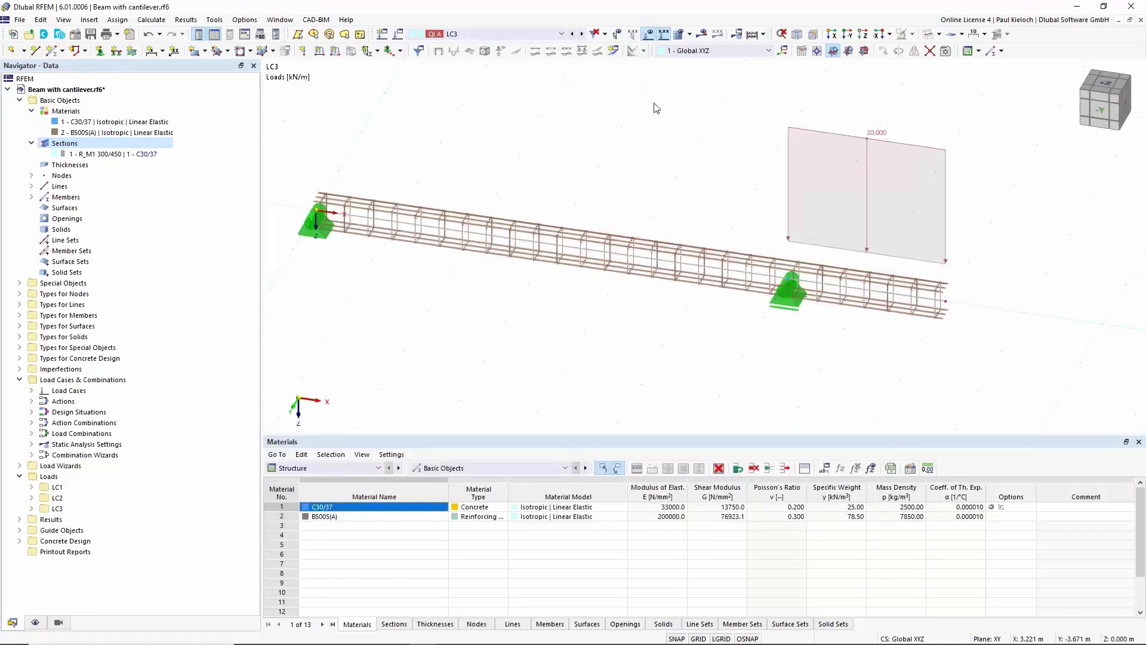
# Review the member loads of load cases LC1, LC2 and LC3 on the beam
pyautogui.moveTo(658, 108); pyautogui.dragTo(657, 124, button='middle')
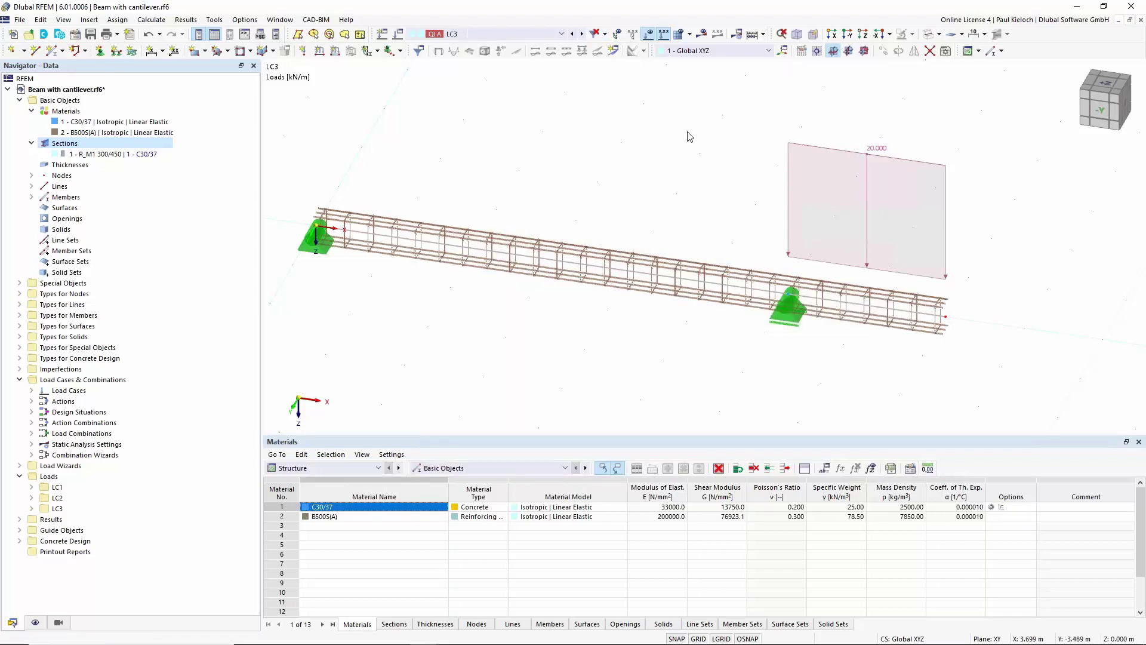
pyautogui.moveTo(690, 137); pyautogui.dragTo(692, 165, button='middle')
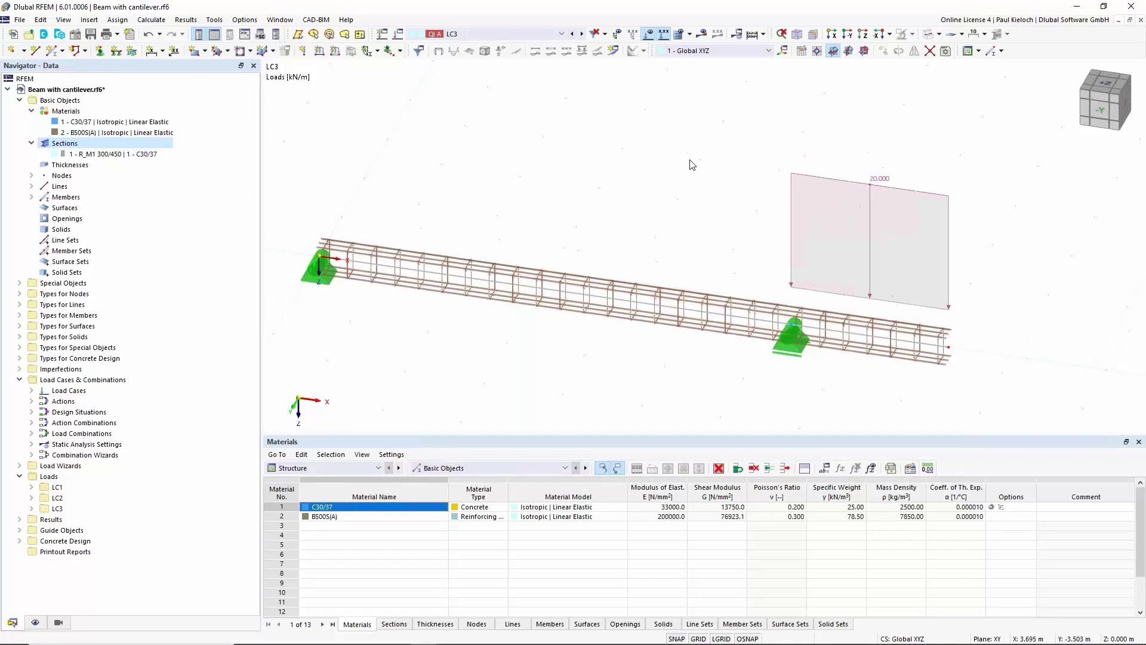
pyautogui.click(561, 35)
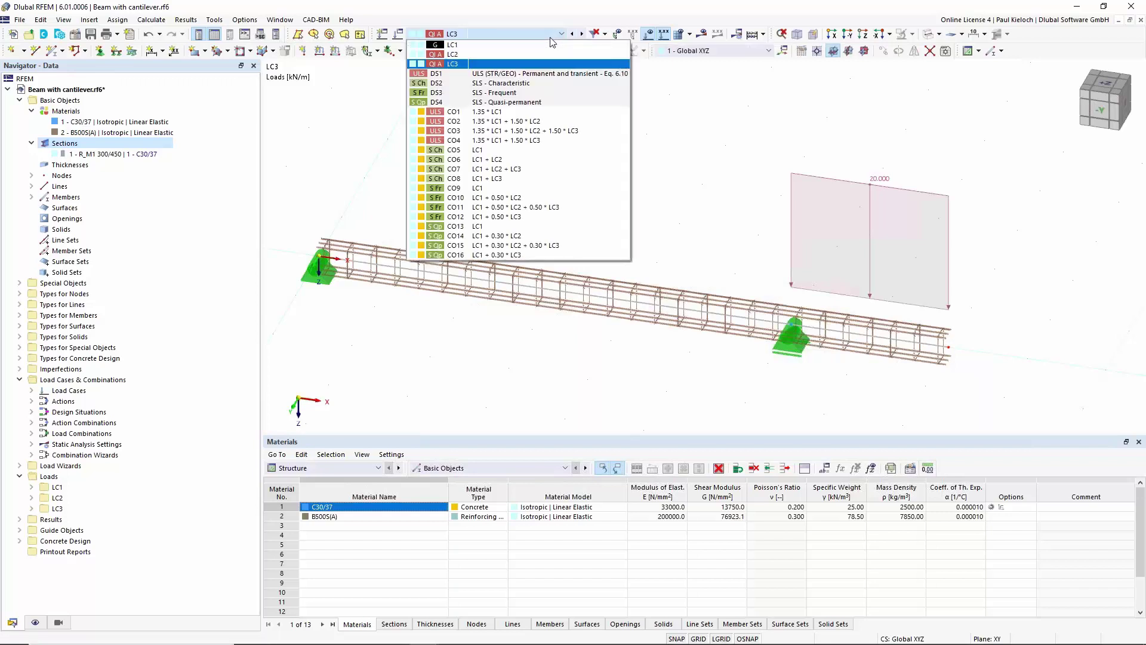
pyautogui.click(574, 35)
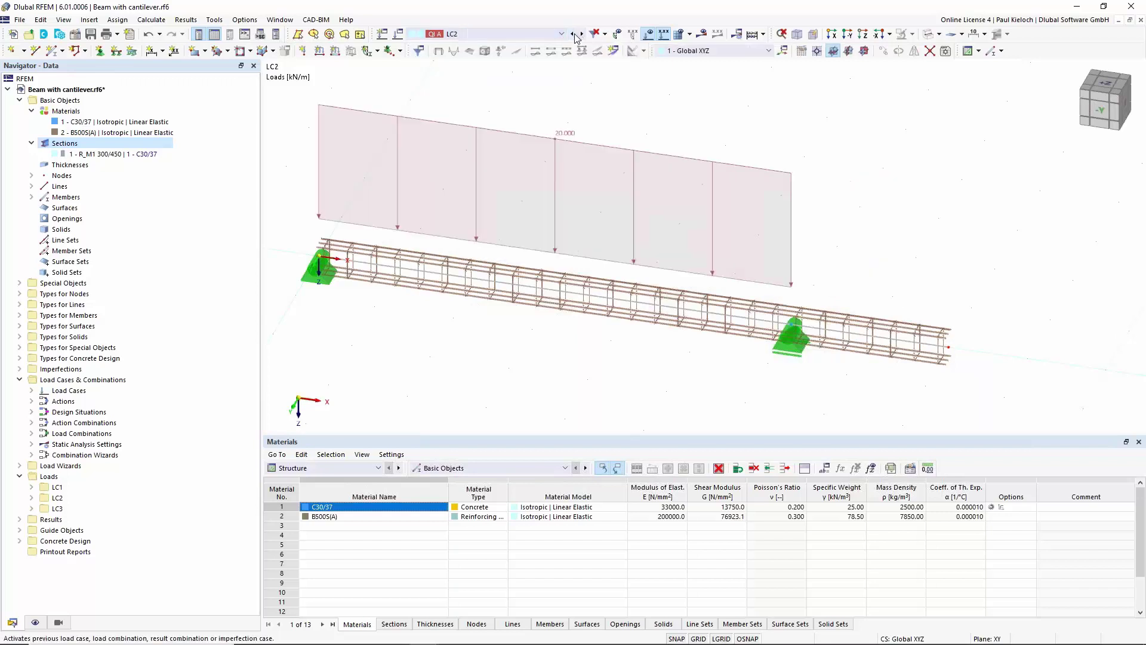
pyautogui.click(574, 35)
pyautogui.click(582, 34)
pyautogui.click(581, 35)
# Make the ULS design situation DS1 current and run the static calculation for its results
pyautogui.click(561, 34)
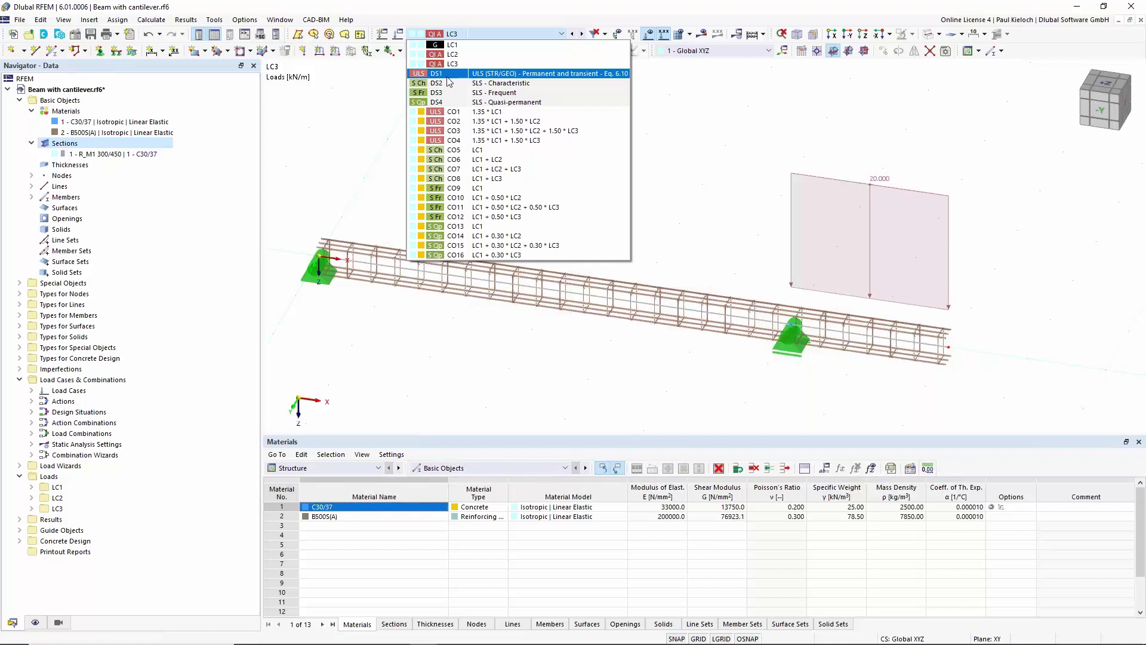
pyautogui.click(480, 75)
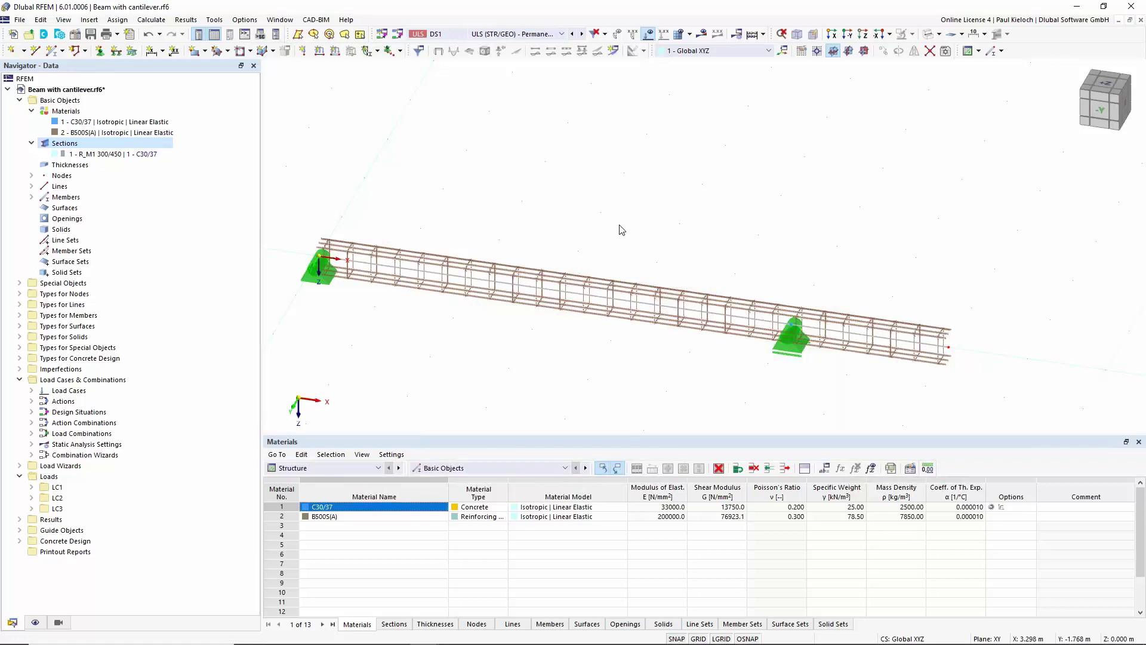
pyautogui.moveTo(617, 254); pyautogui.dragTo(654, 185, button='middle')
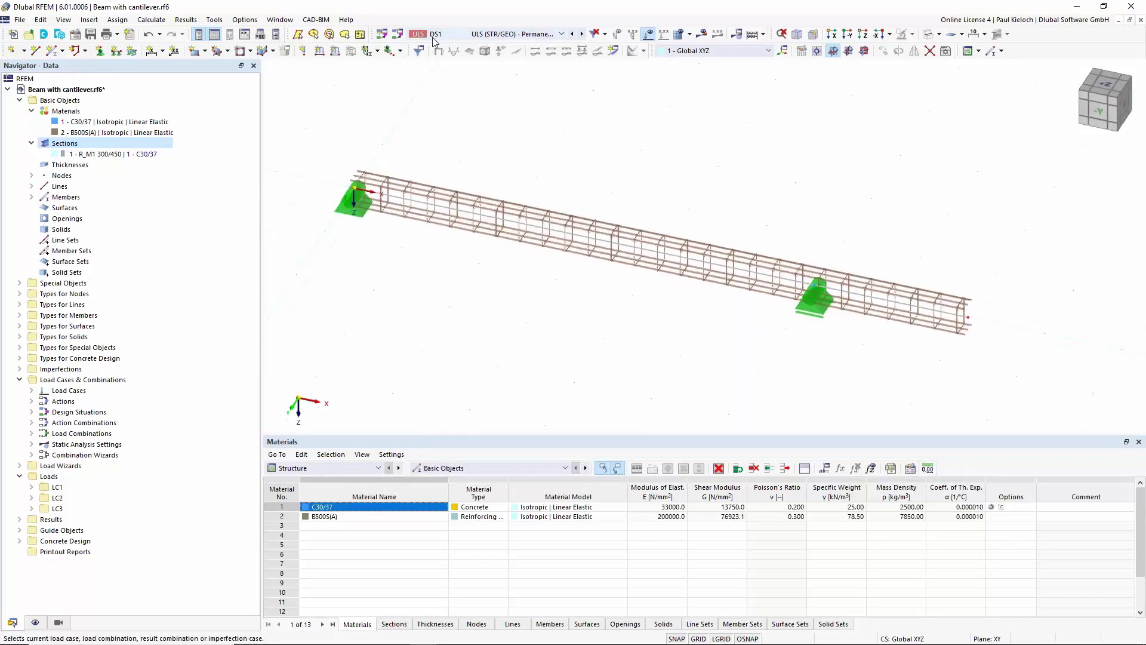
pyautogui.click(702, 34)
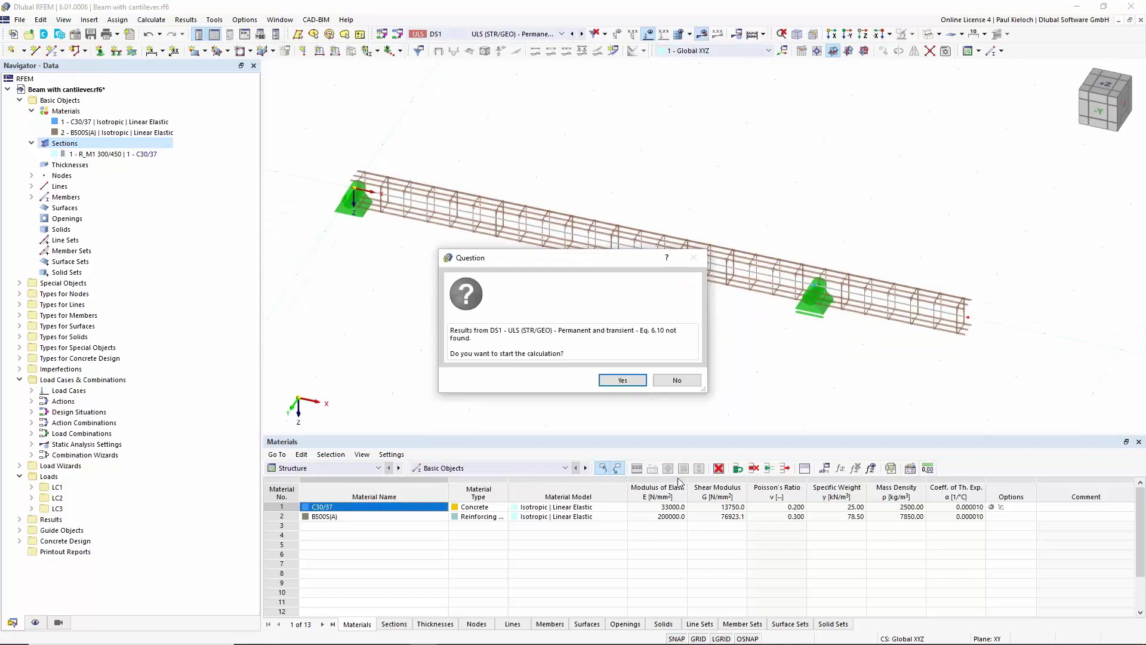
pyautogui.click(630, 384)
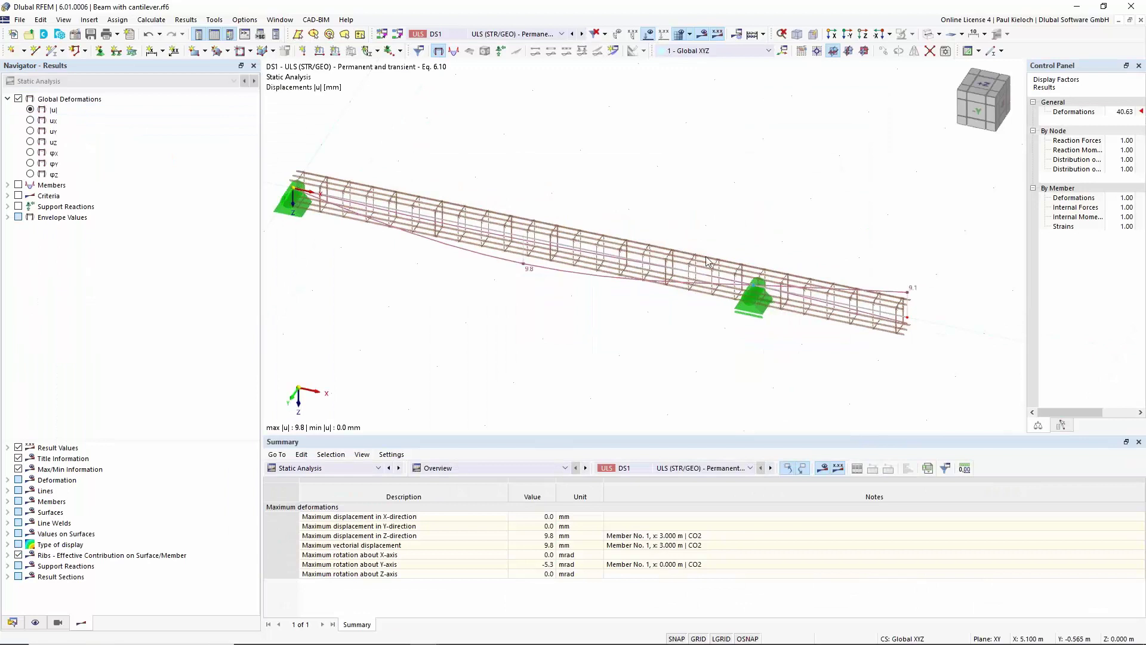
# Display the members' shear force Vz diagram and set the internal forces display factor to 4.00
pyautogui.click(18, 185)
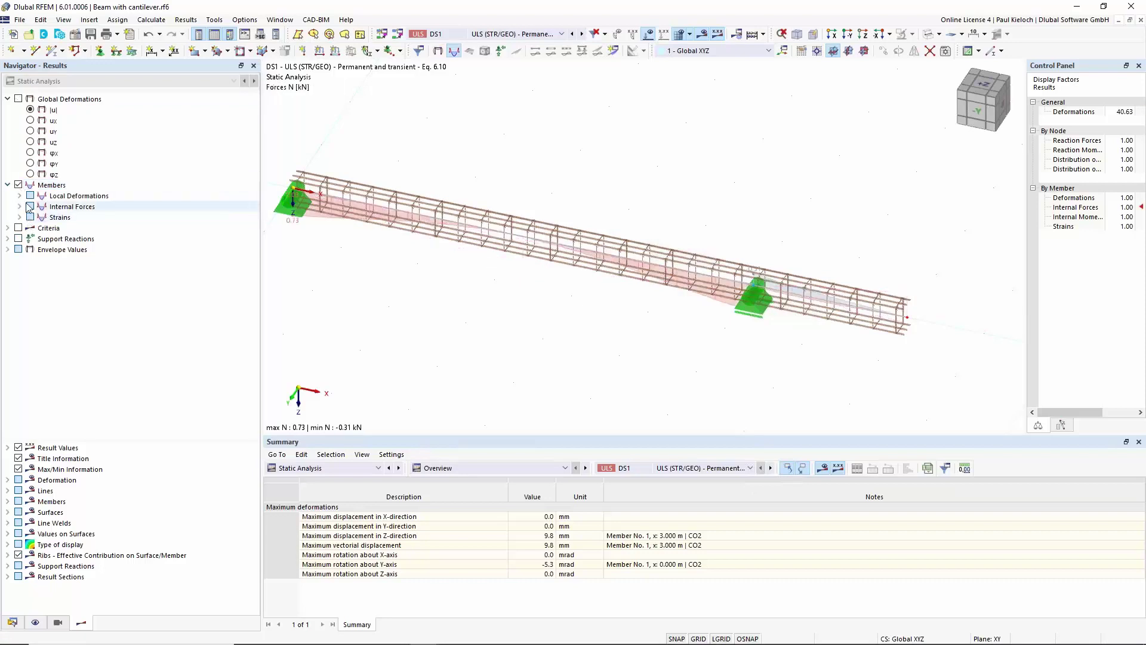
pyautogui.click(20, 206)
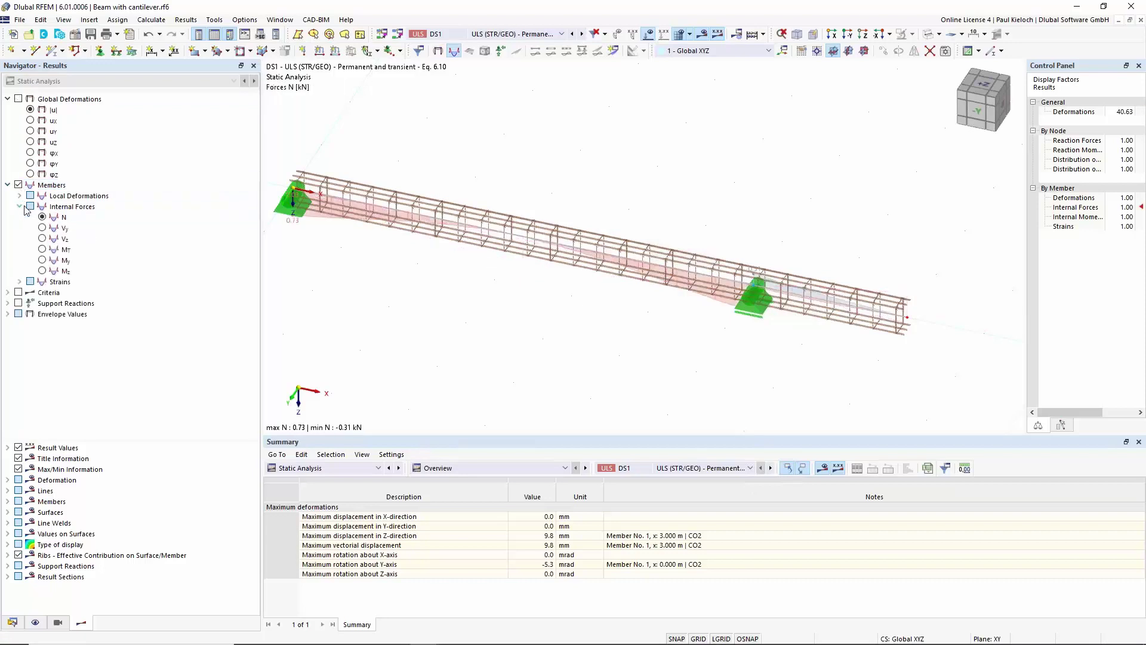
pyautogui.click(42, 239)
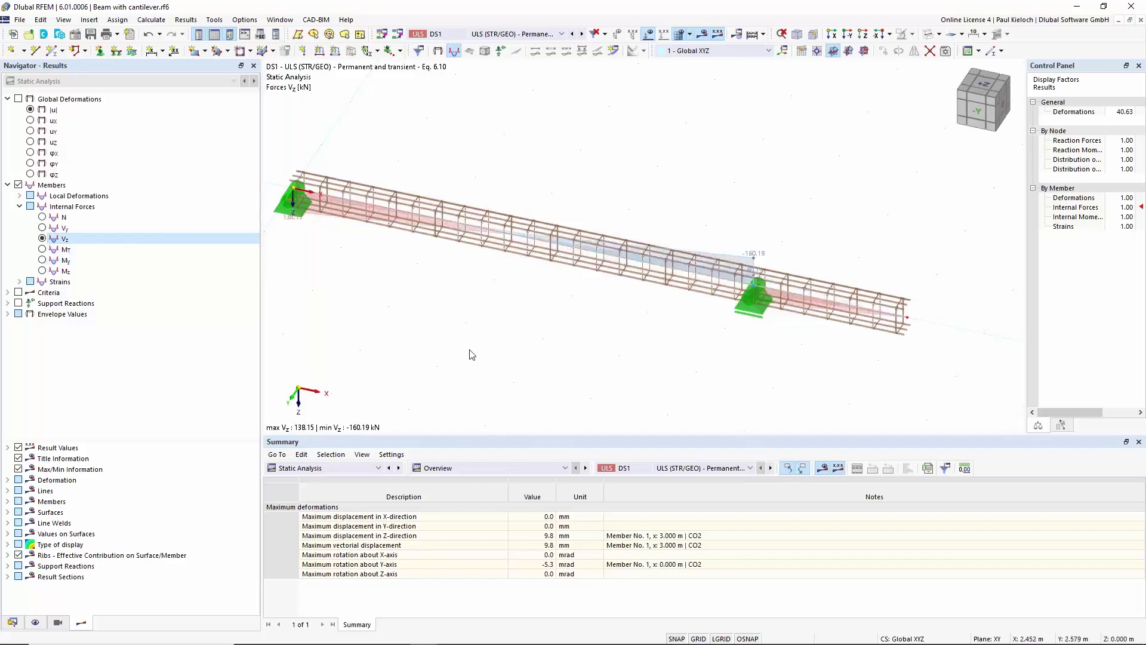
pyautogui.click(1114, 207)
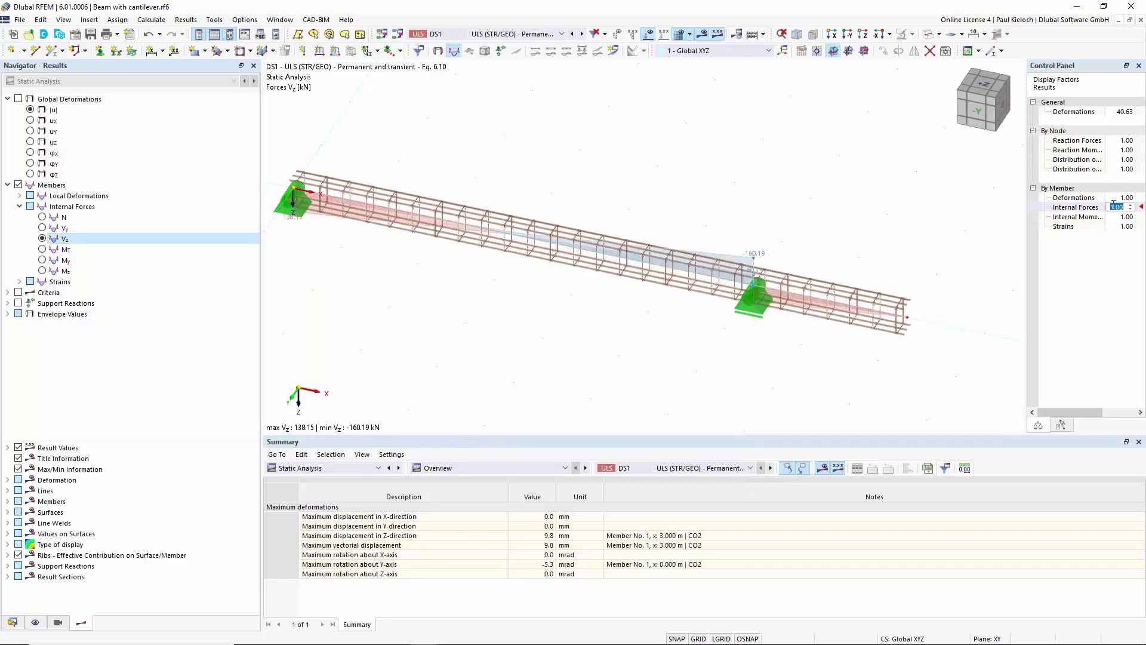
pyautogui.click(1129, 205)
pyautogui.click(1131, 206)
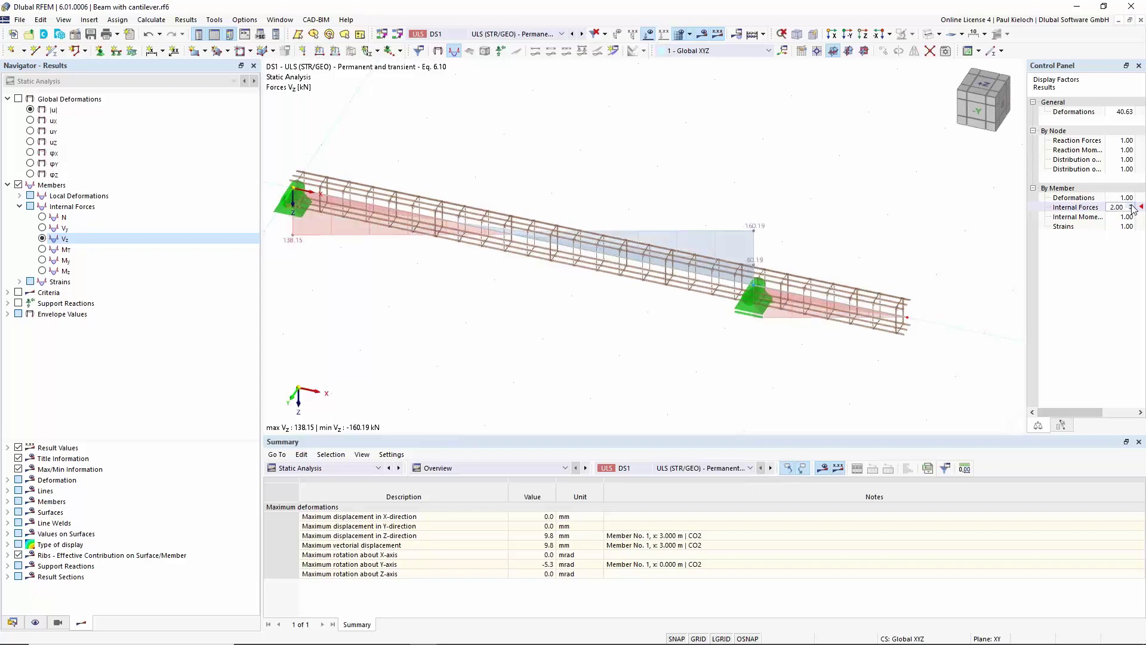
pyautogui.click(1132, 206)
pyautogui.moveTo(686, 383); pyautogui.dragTo(738, 359, button='middle')
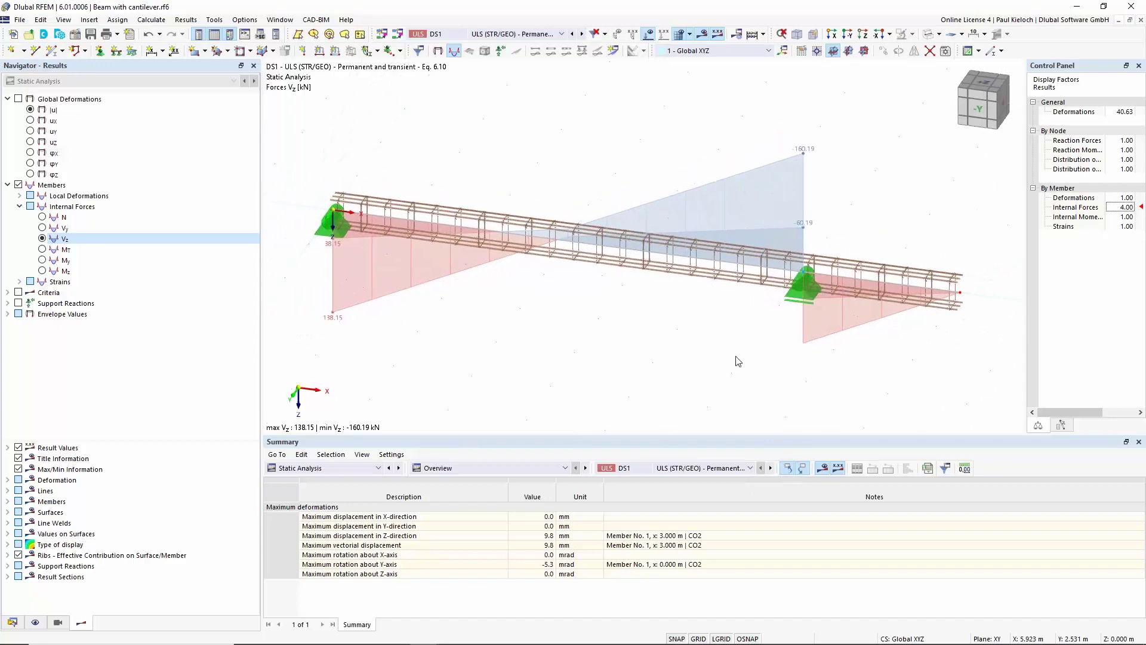
# Display the members' bending moment My diagram and set the internal forces display factor to 1.00
pyautogui.click(43, 260)
pyautogui.keyDown('ctrl'); pyautogui.moveTo(664, 357); pyautogui.dragTo(655, 373, button='middle'); pyautogui.keyUp('ctrl')
pyautogui.click(1122, 207)
pyautogui.write('1.75')
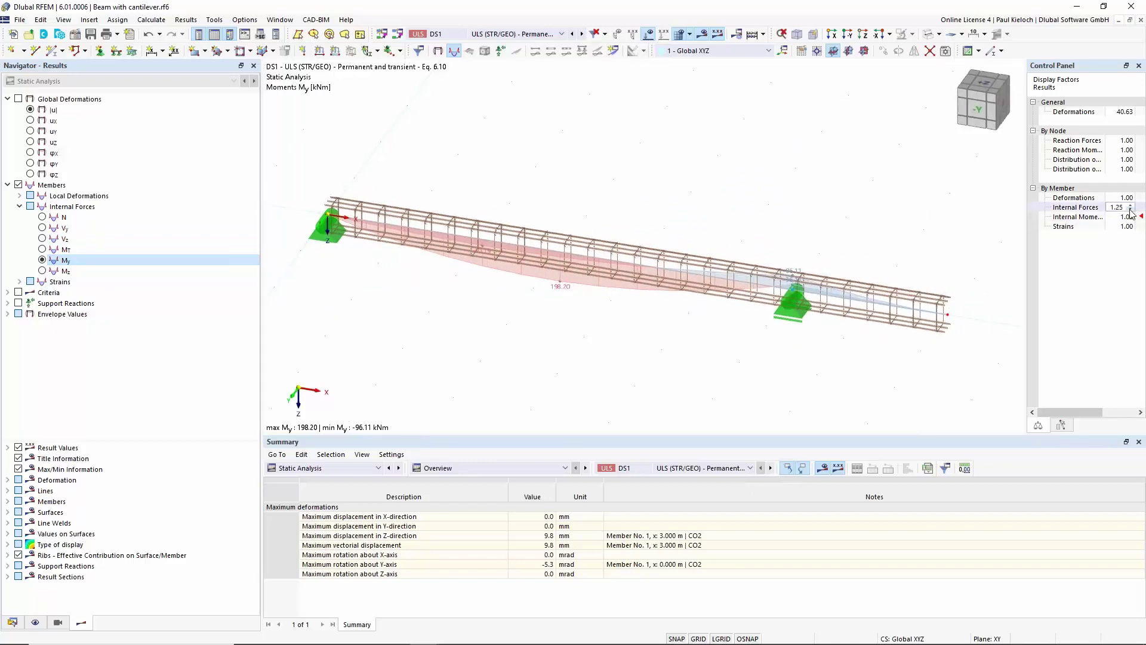
pyautogui.click(1130, 209)
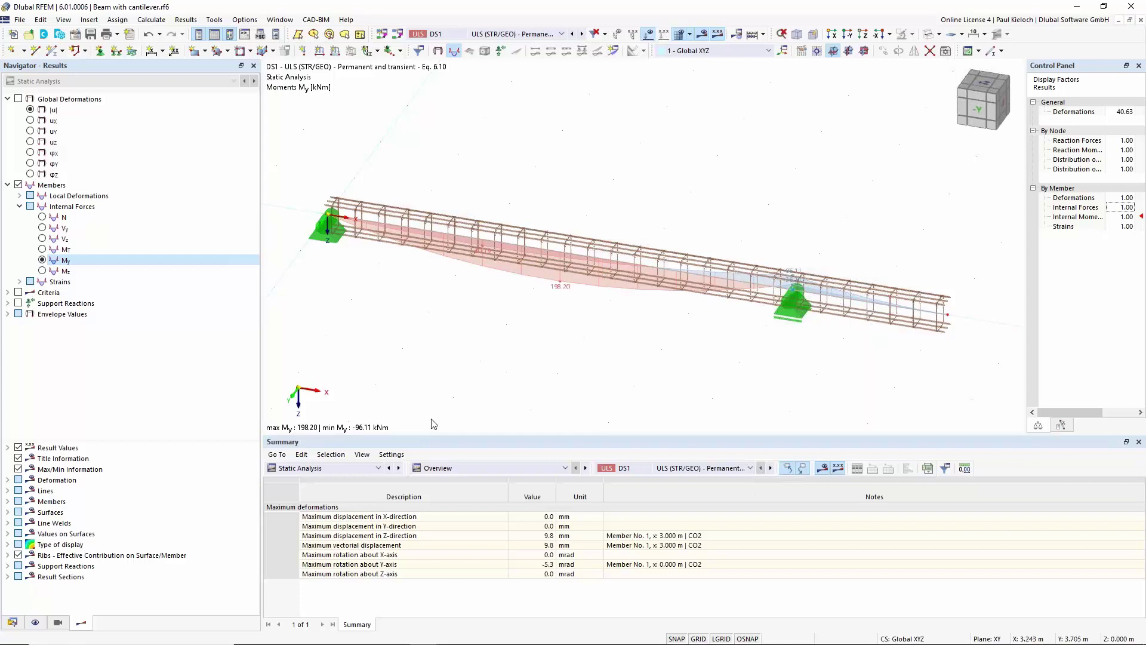
# Check the objects to design in the Concrete Design input data and run the concrete design calculation
pyautogui.click(325, 472)
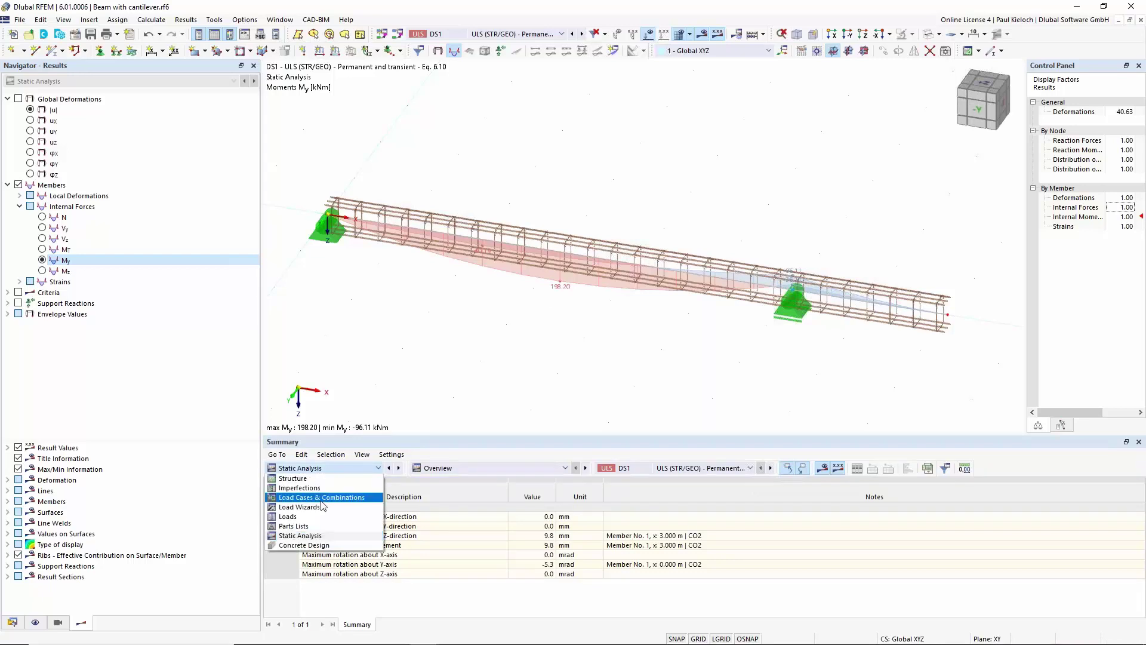
pyautogui.click(303, 545)
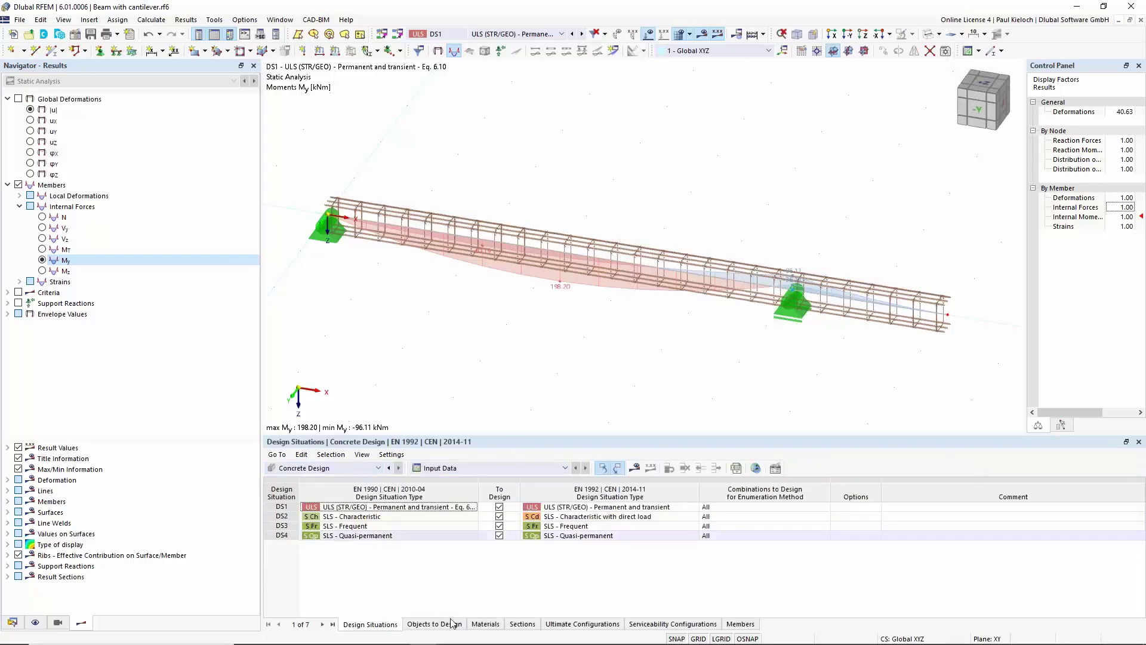
pyautogui.click(431, 625)
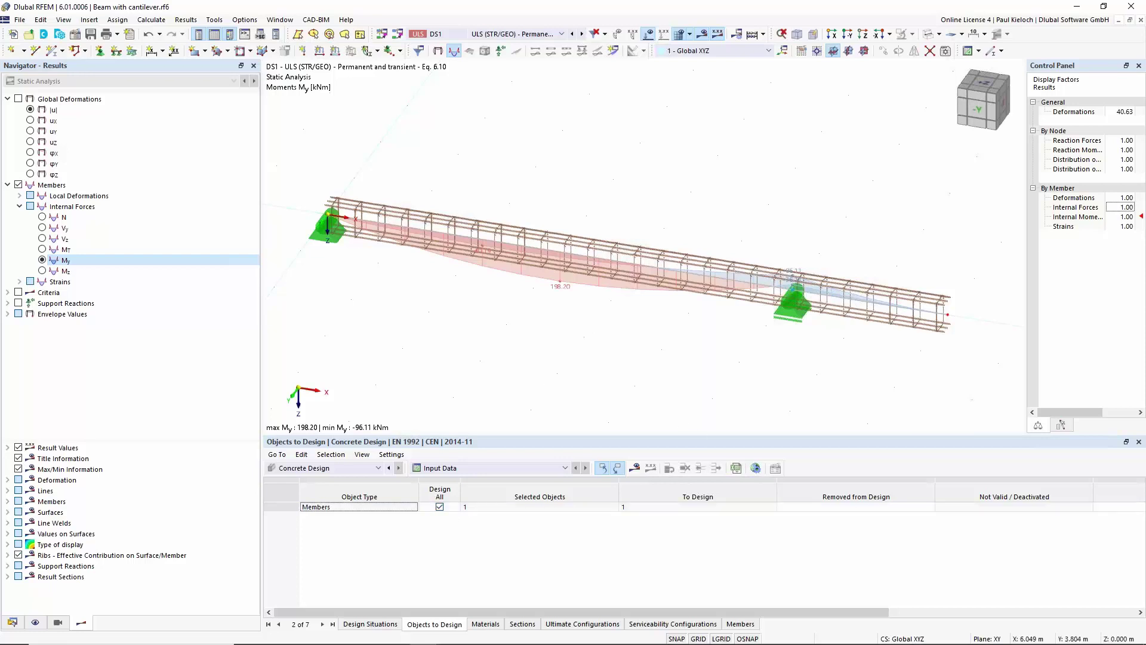
pyautogui.click(636, 469)
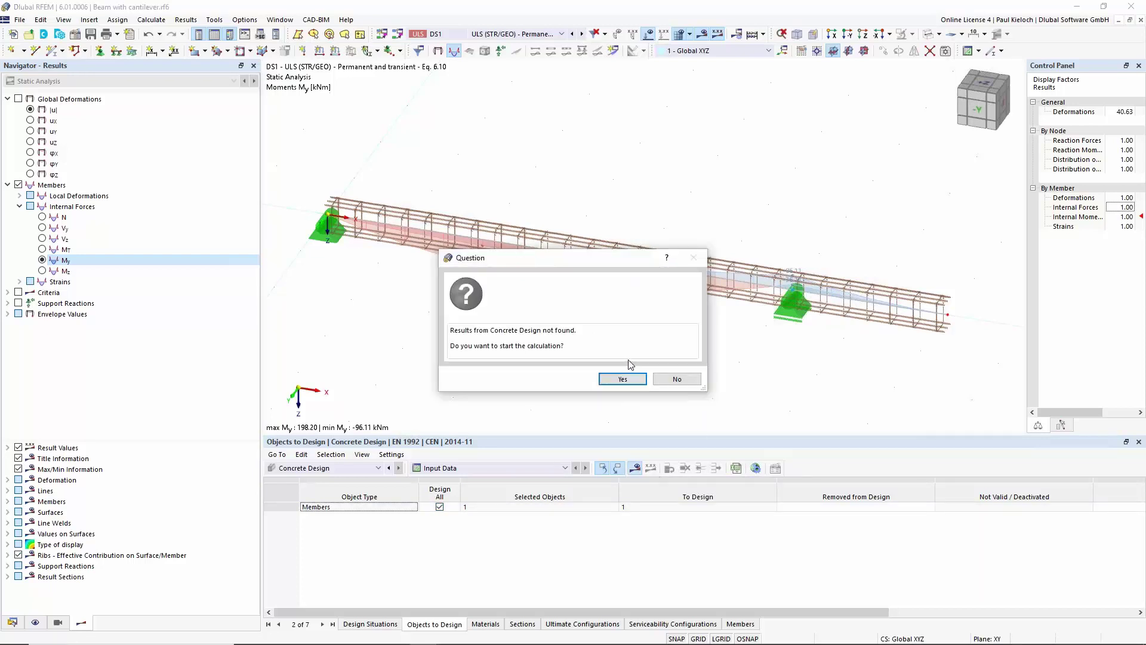
pyautogui.click(624, 382)
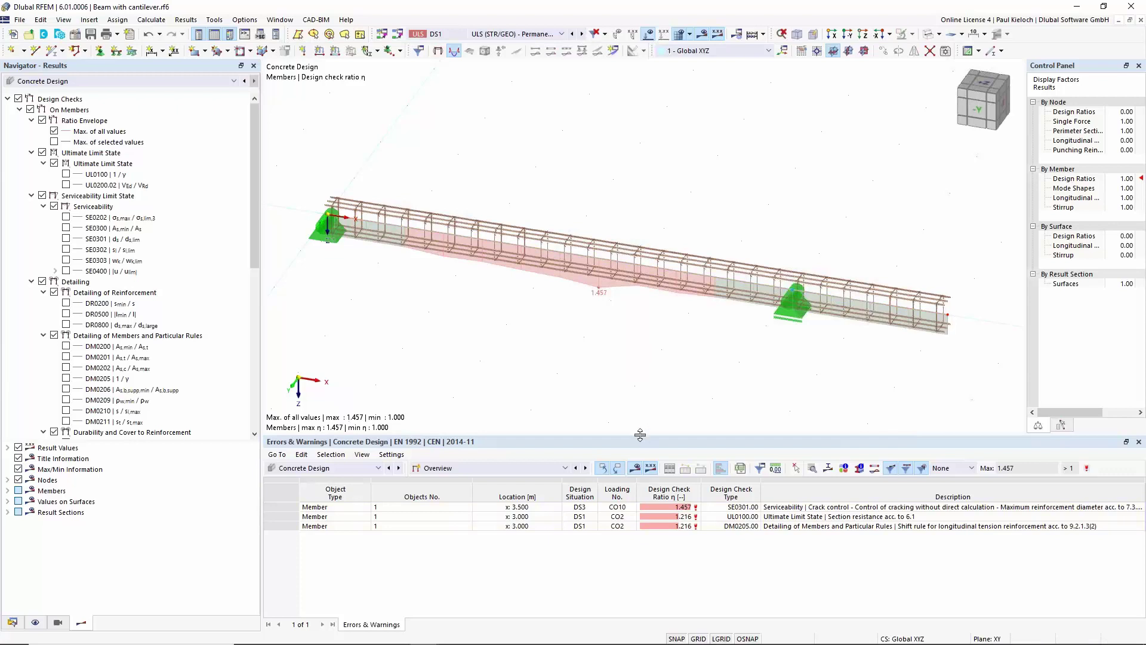
# Examine the concrete design ratios on members, listed by design situation and by member
pyautogui.moveTo(640, 434); pyautogui.dragTo(621, 409)
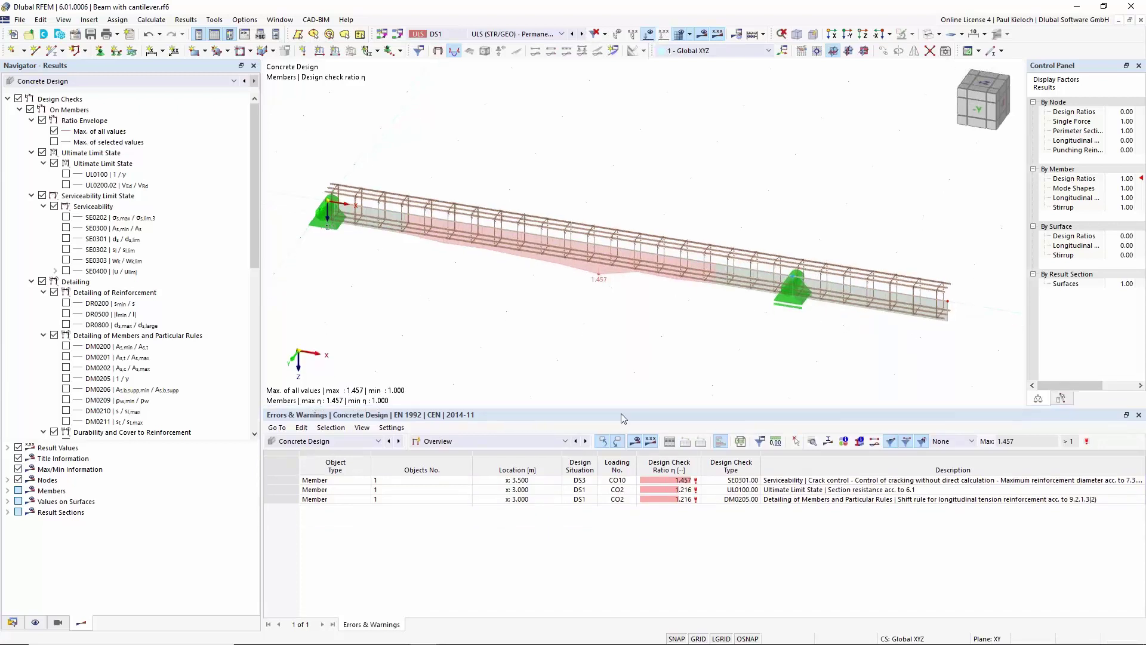
pyautogui.click(509, 444)
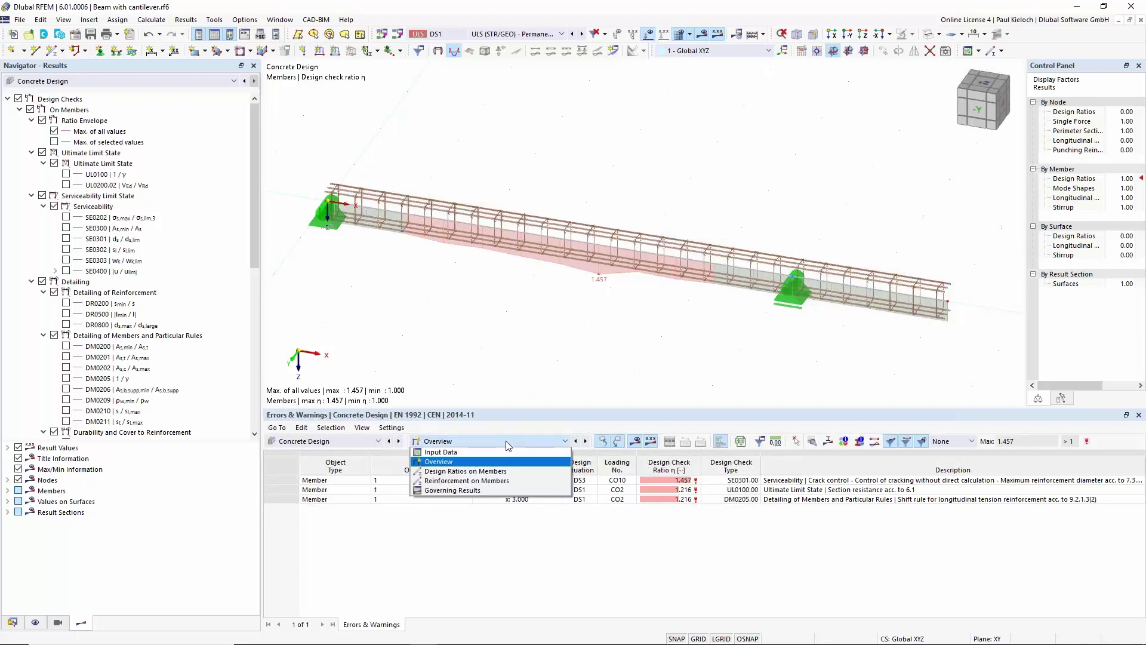
pyautogui.click(487, 473)
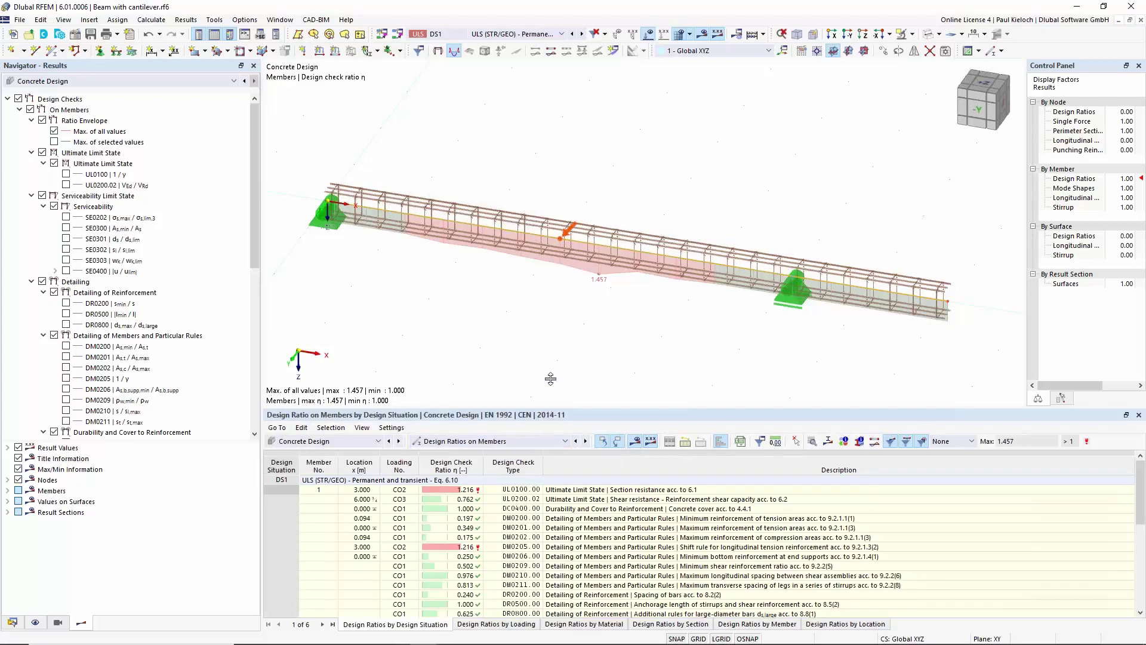
pyautogui.moveTo(564, 319); pyautogui.dragTo(564, 321)
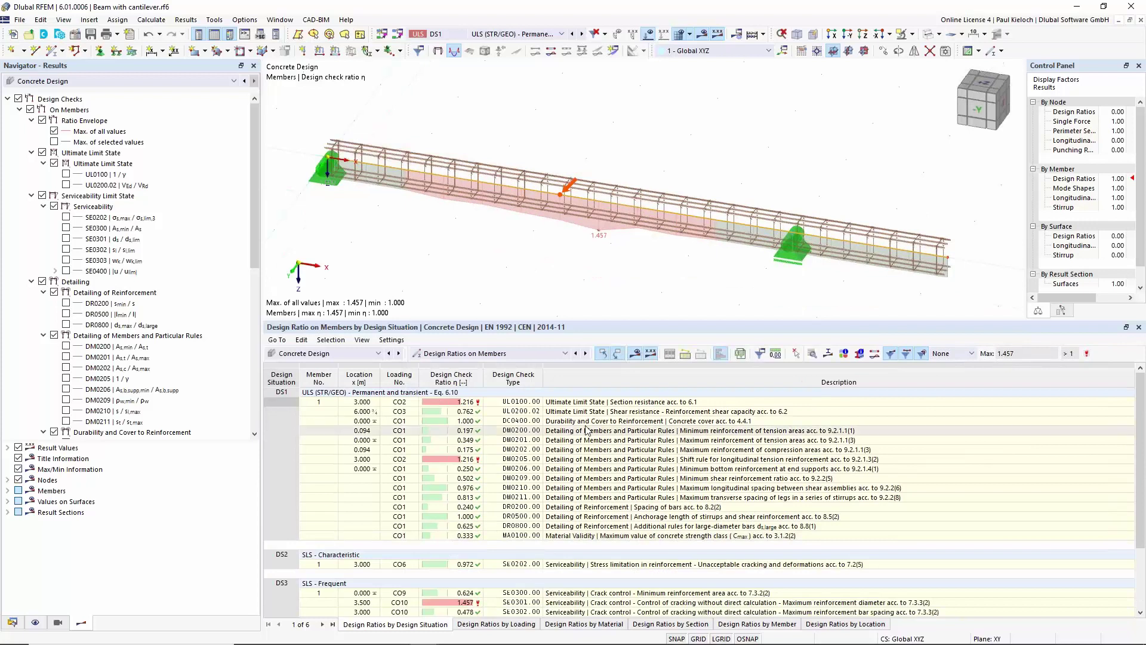
pyautogui.click(761, 625)
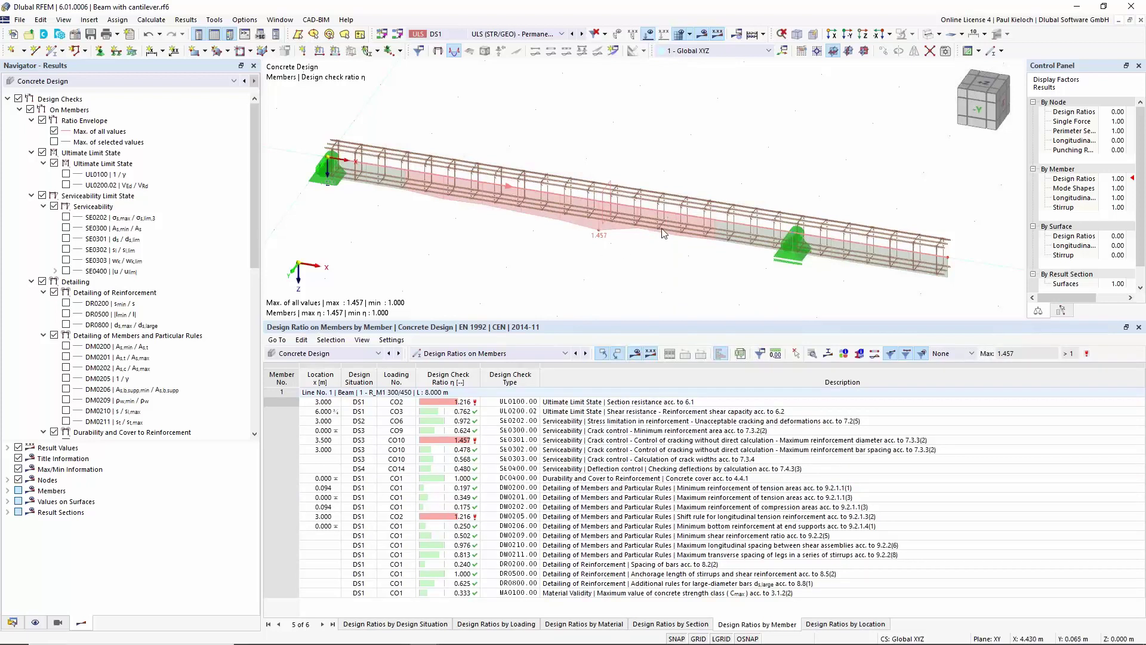
pyautogui.click(603, 402)
pyautogui.moveTo(638, 325); pyautogui.dragTo(657, 423)
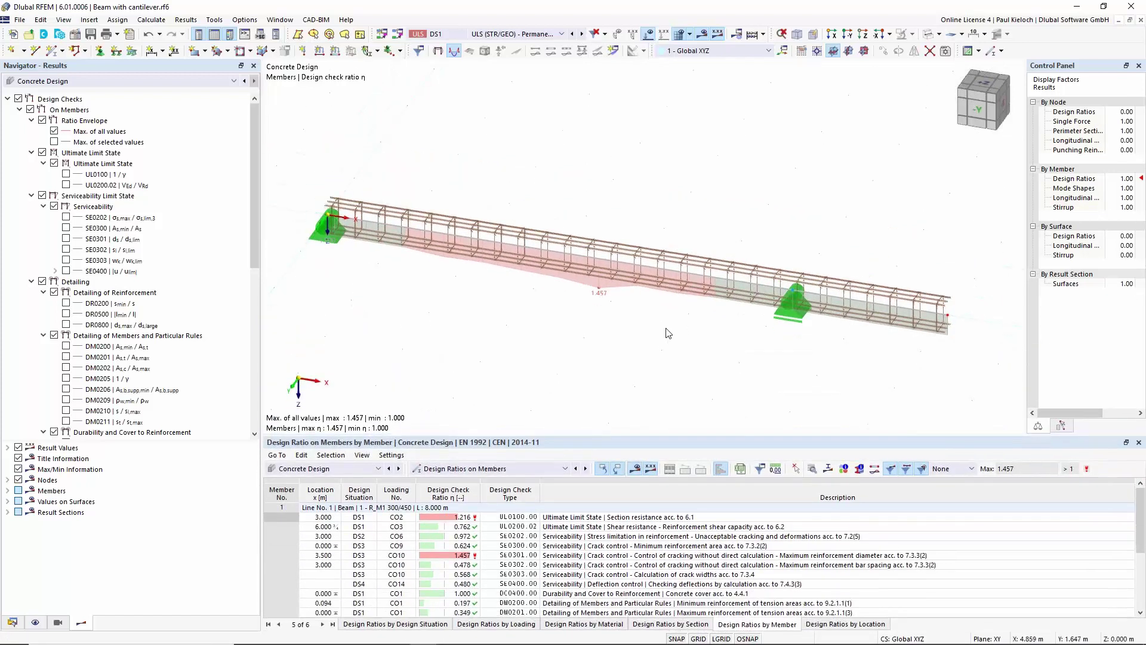
# Open member 1 for editing and create a new concrete durability with carbonation exposure class XC3 – Moderate humidity for all section sides
pyautogui.doubleClick(700, 274)
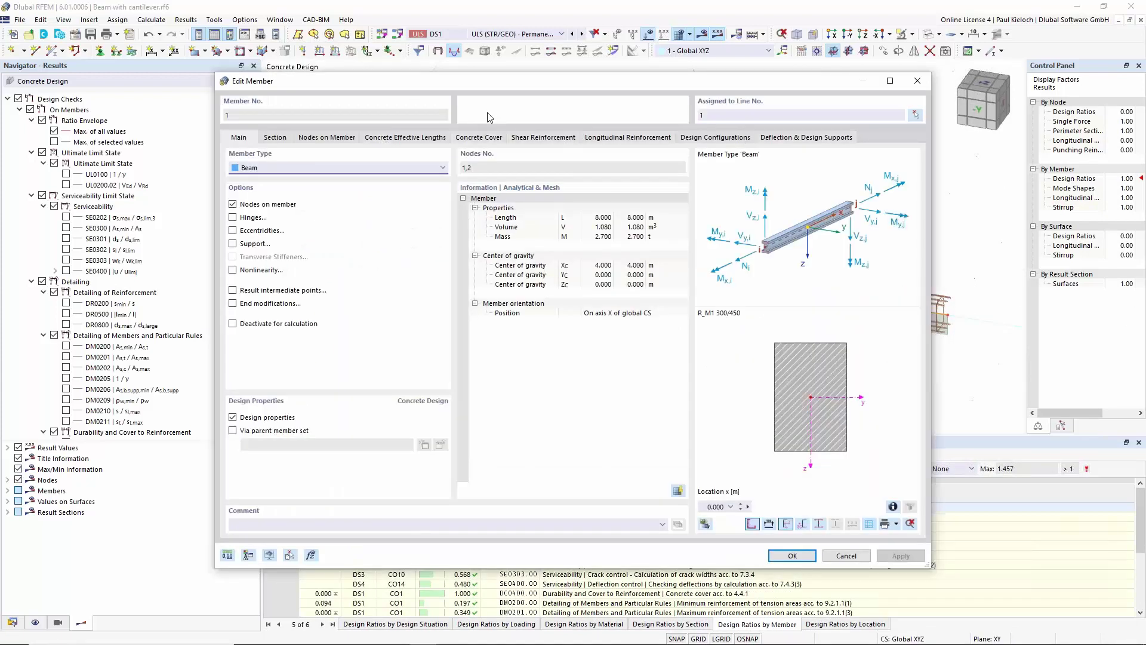
pyautogui.click(436, 139)
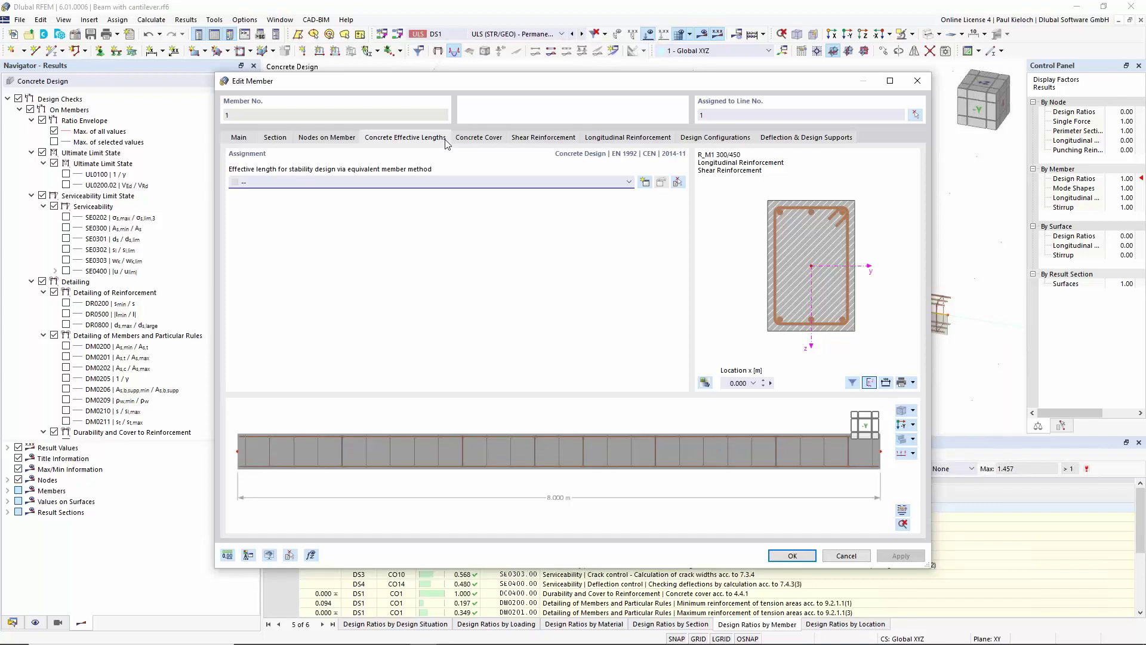
pyautogui.click(480, 138)
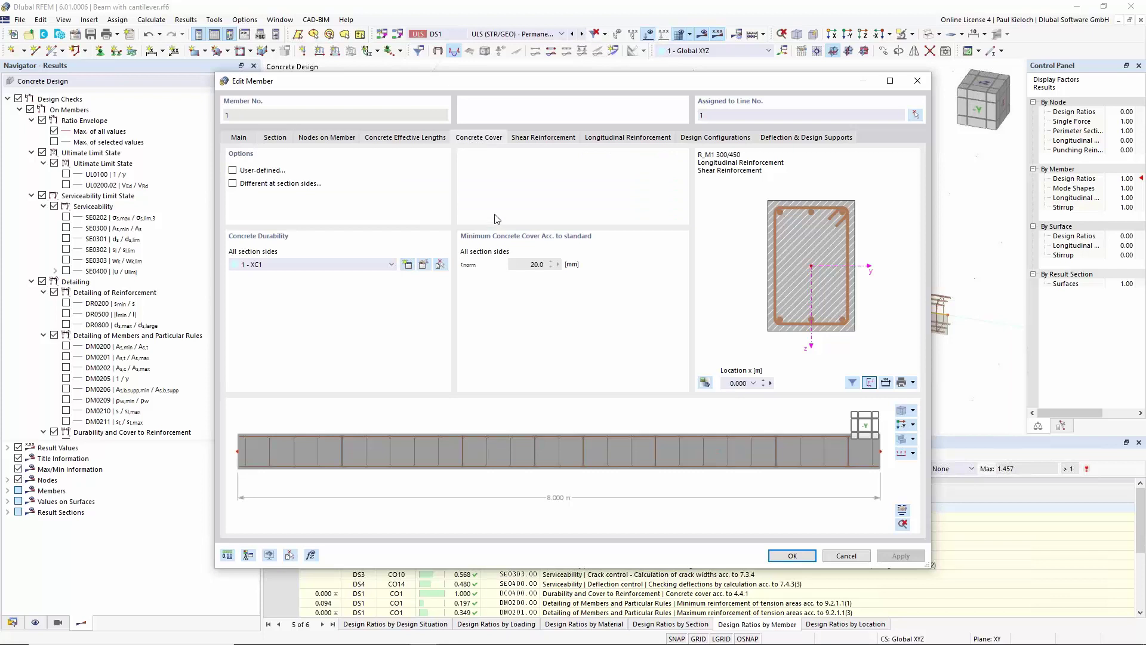
pyautogui.click(376, 264)
pyautogui.click(376, 264)
pyautogui.click(443, 298)
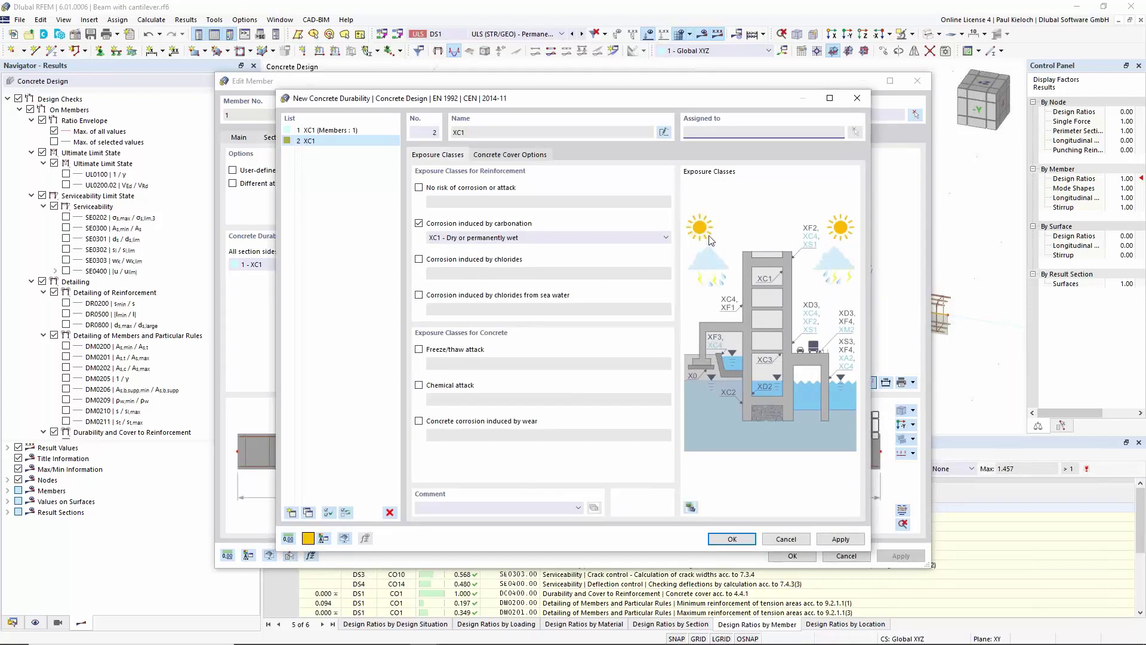
pyautogui.click(637, 239)
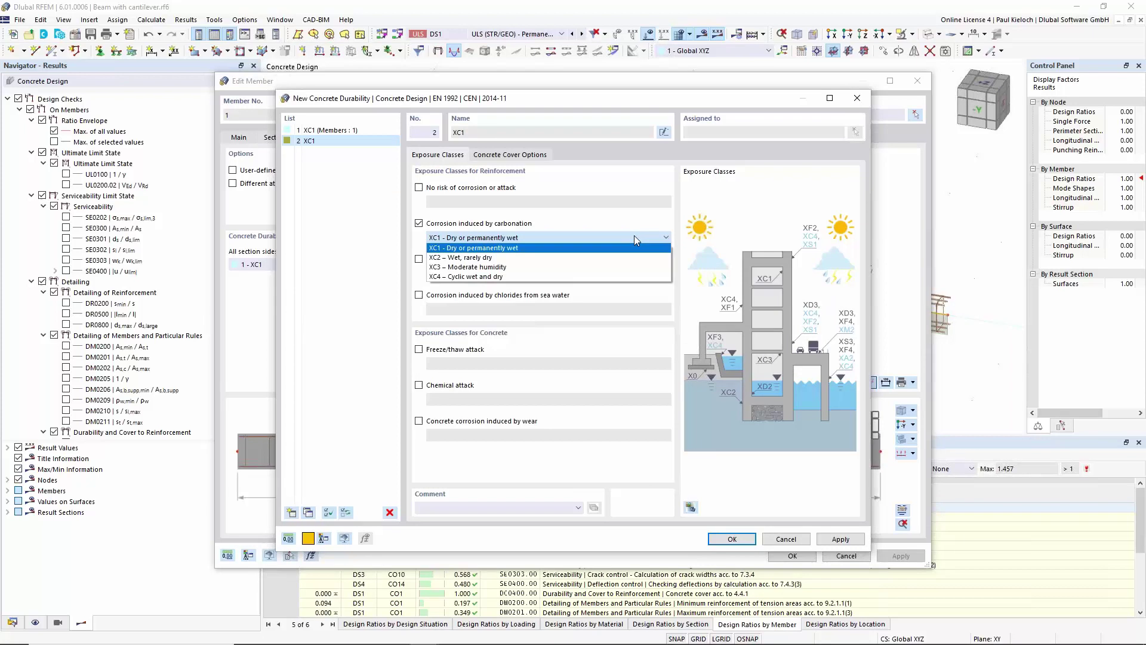
pyautogui.click(436, 269)
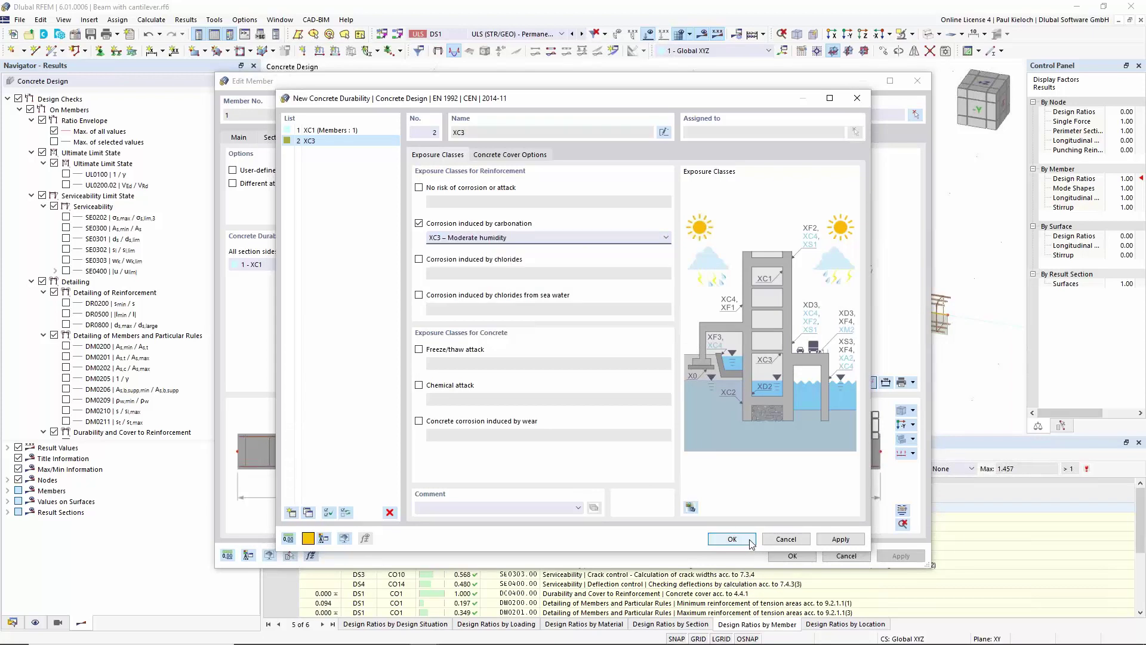
pyautogui.click(750, 541)
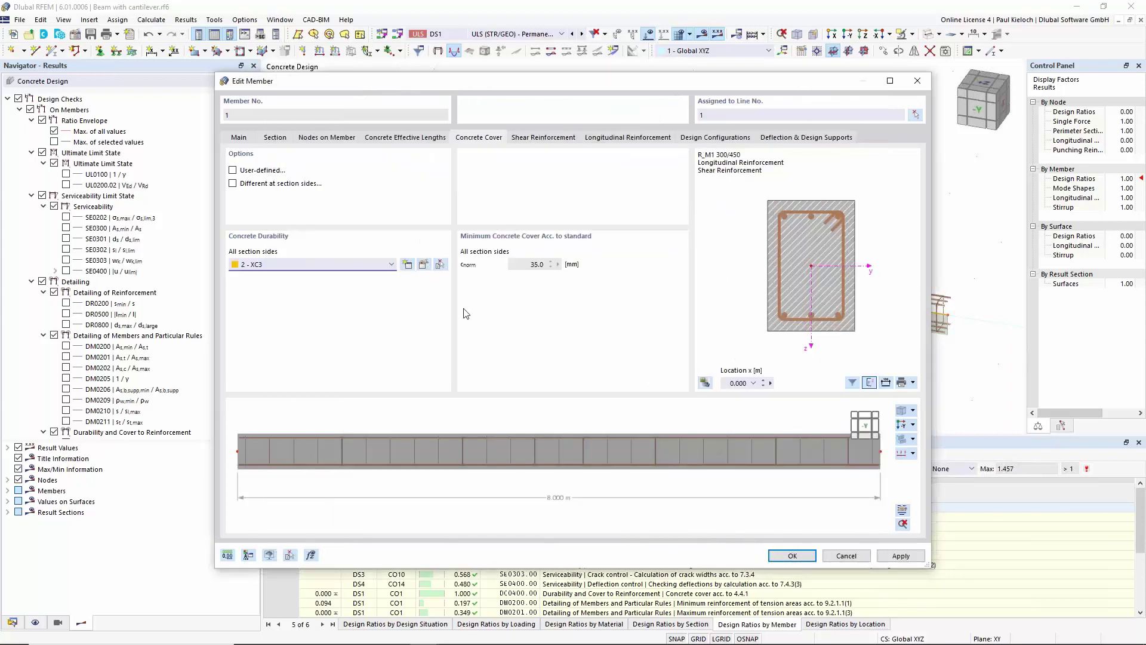
# Switch the concrete durability of all section sides between XC1 and XC3, ending with 1 - XC1
pyautogui.click(270, 266)
pyautogui.click(270, 274)
pyautogui.click(270, 268)
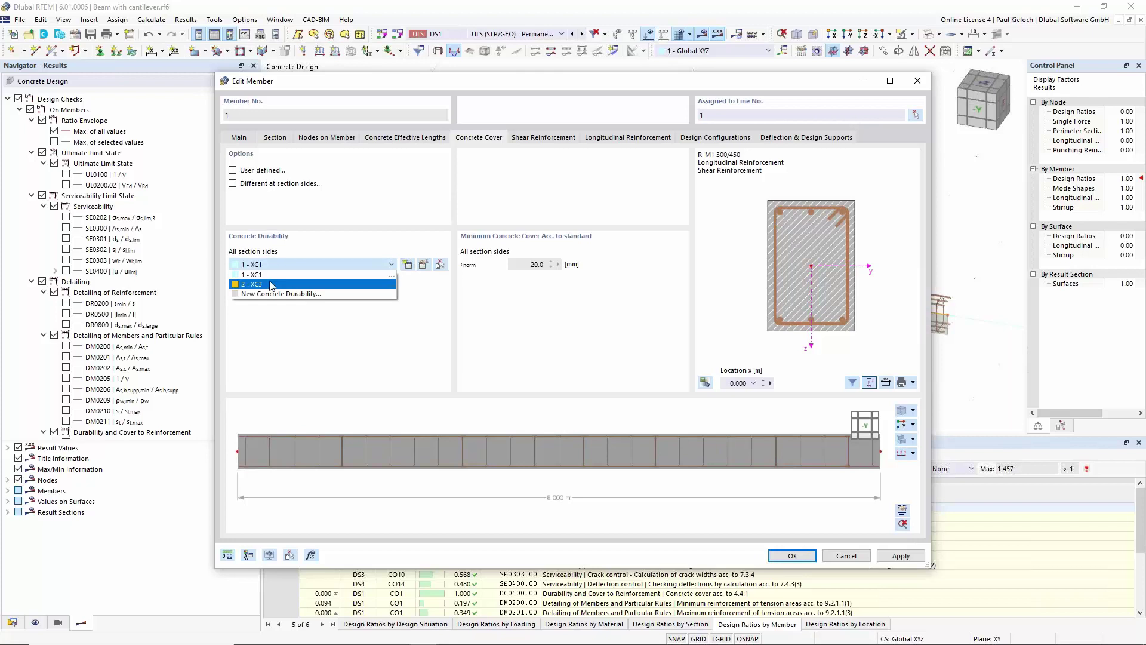
pyautogui.click(272, 285)
pyautogui.click(271, 264)
pyautogui.click(272, 275)
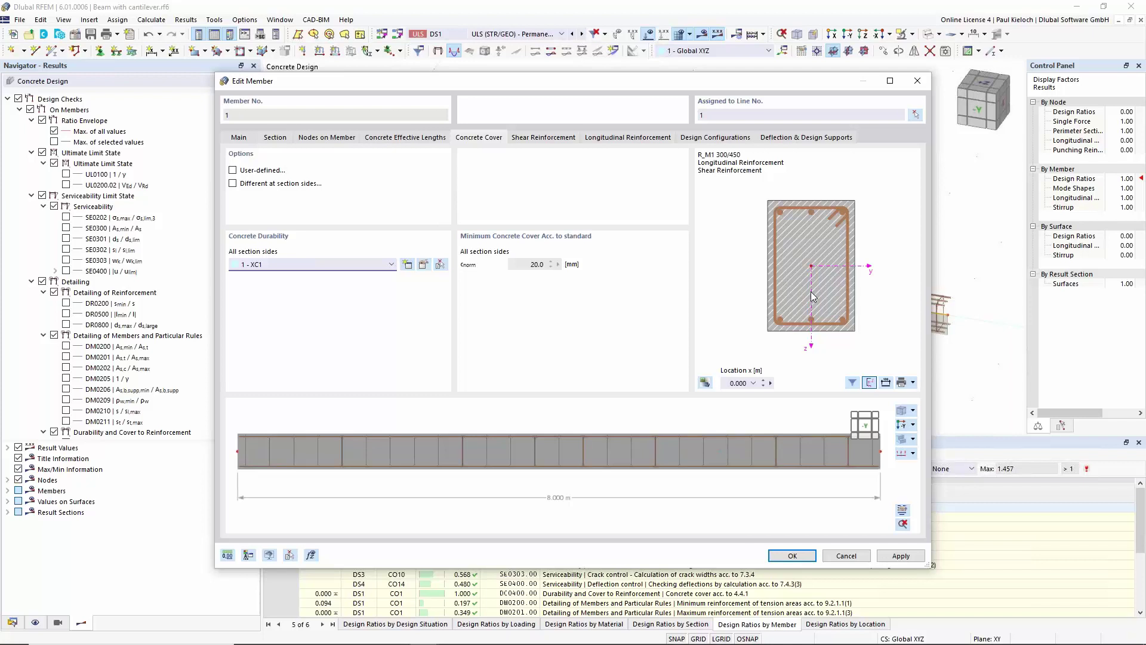
# Make the concrete durability different at section sides and assign 2 - XC3 to the top section side
pyautogui.click(291, 187)
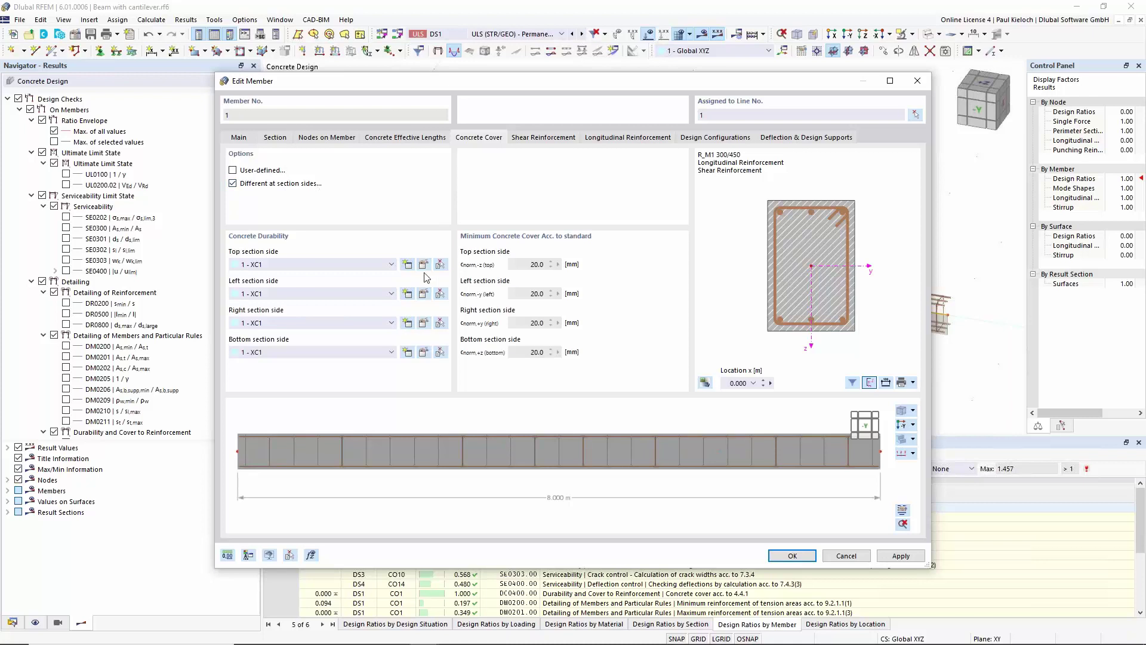
pyautogui.click(376, 266)
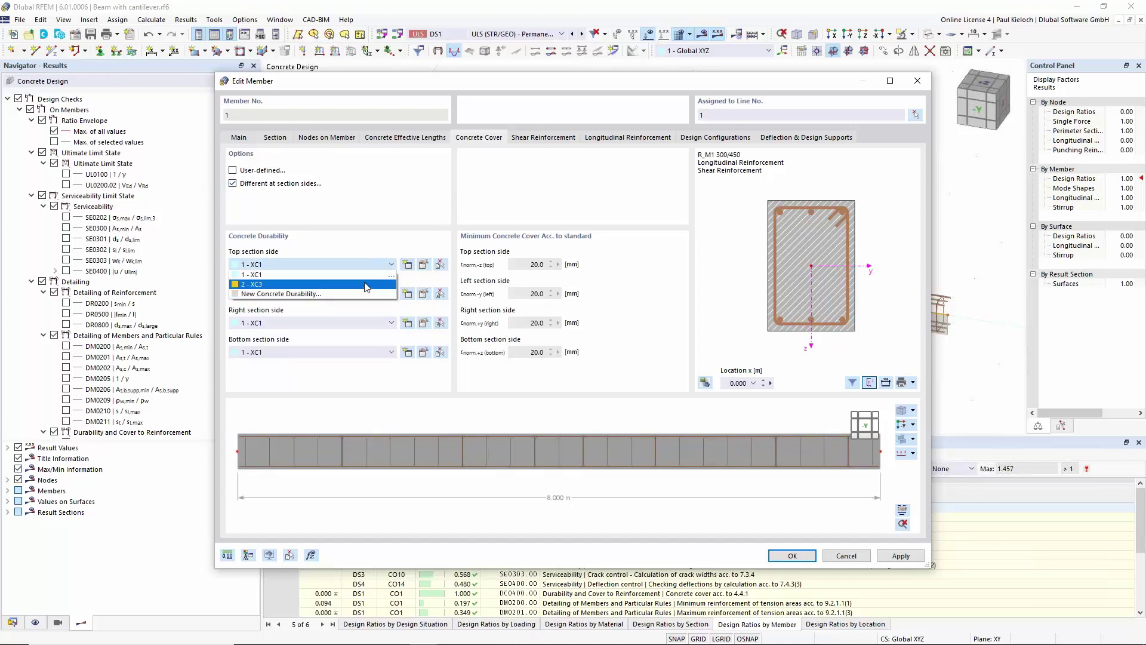
pyautogui.press('Escape')
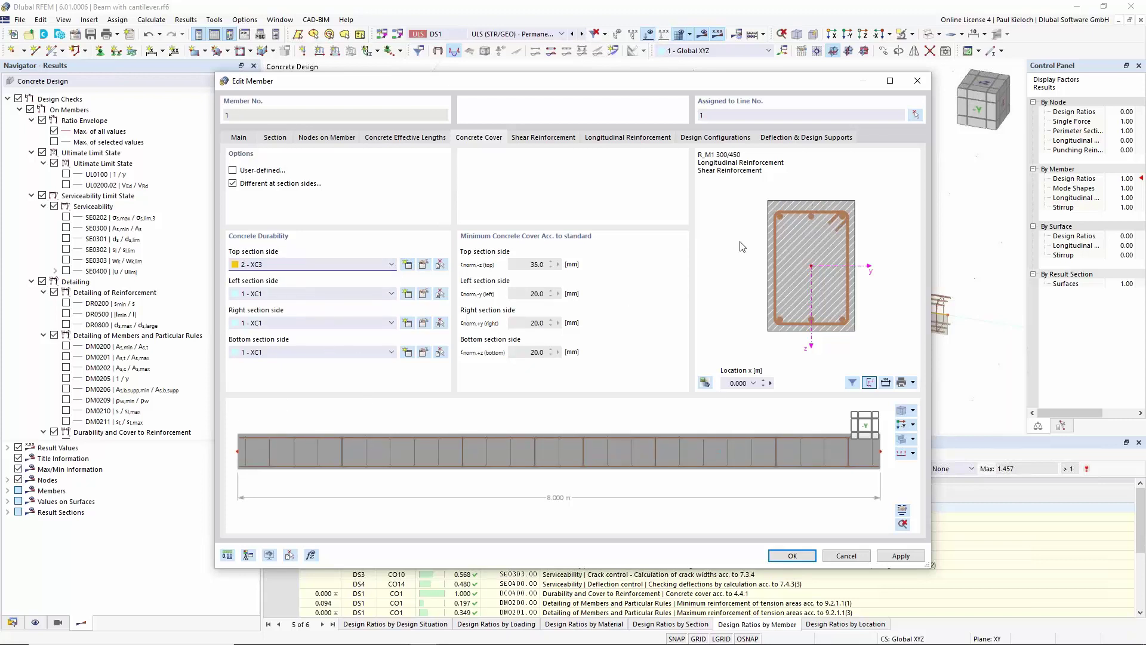
# Set the stirrup distance of the member's shear reinforcement to 0.100 m
pyautogui.click(552, 136)
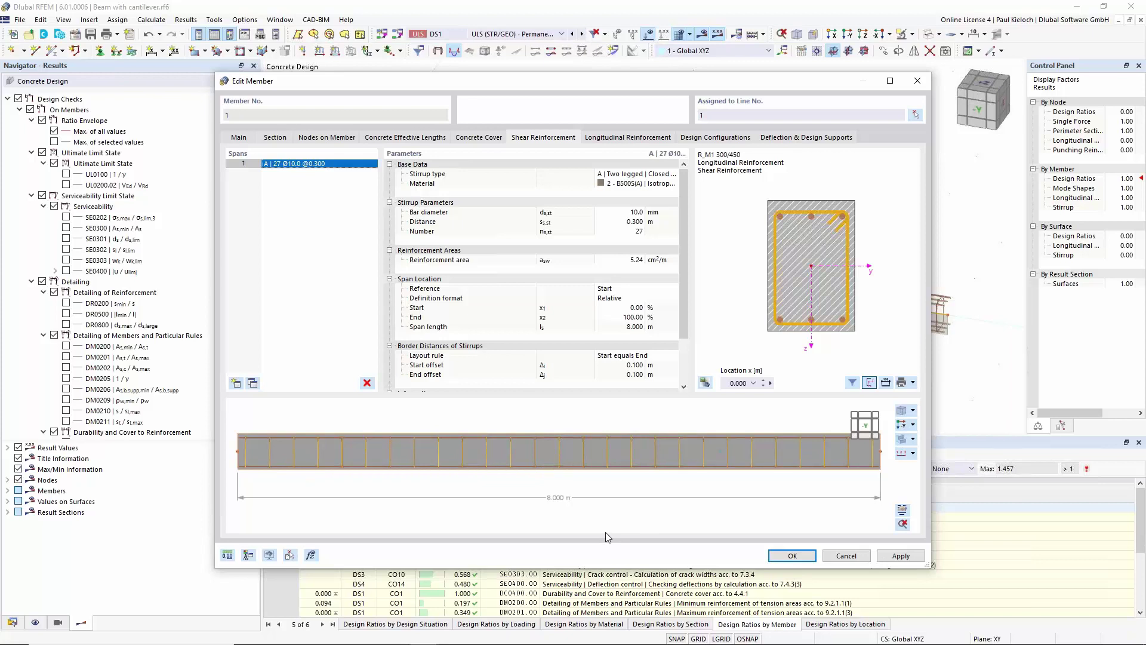
pyautogui.click(627, 222)
pyautogui.write('0.1')
pyautogui.click(661, 224)
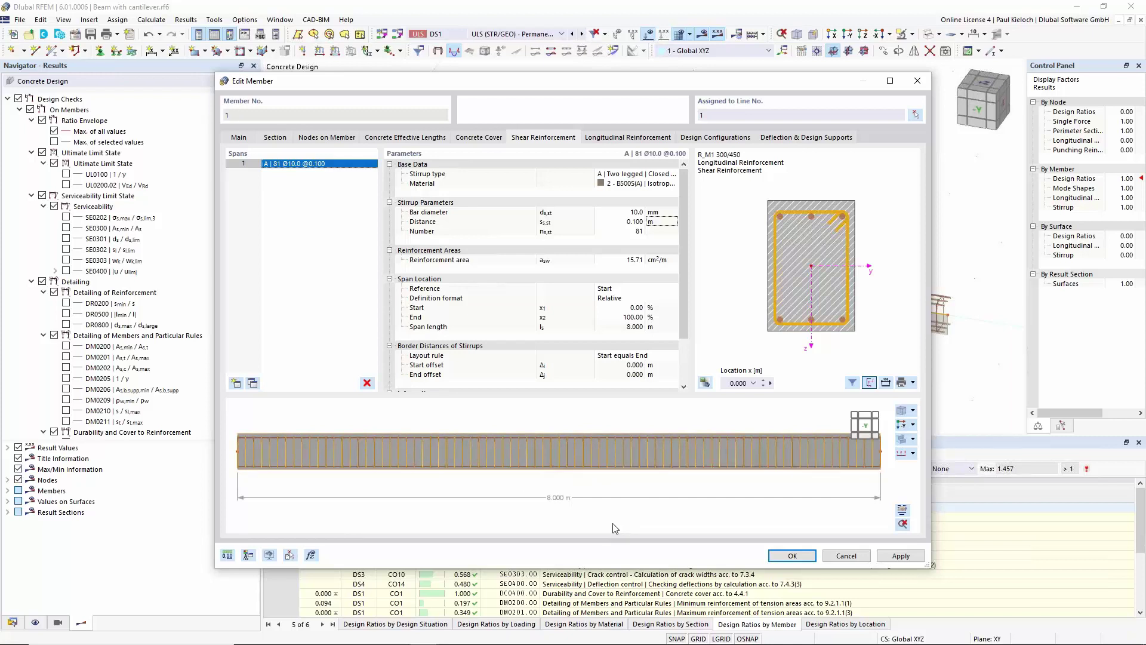
# Divide the member's shear reinforcement into four stirrup spans
pyautogui.click(236, 383)
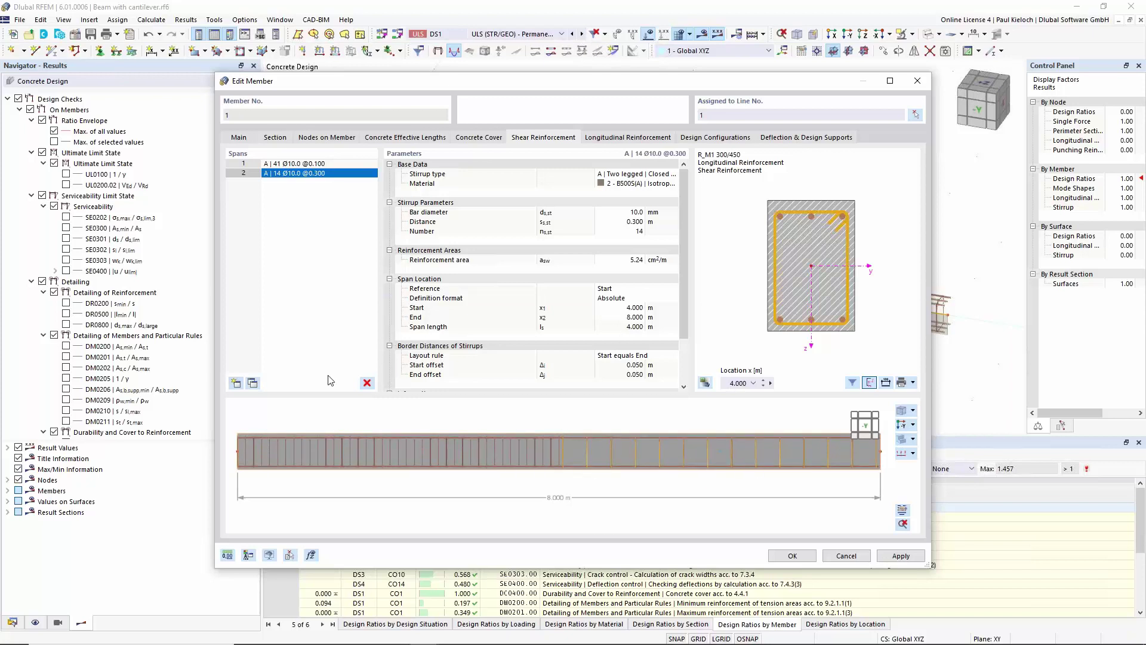
pyautogui.click(236, 384)
pyautogui.click(236, 383)
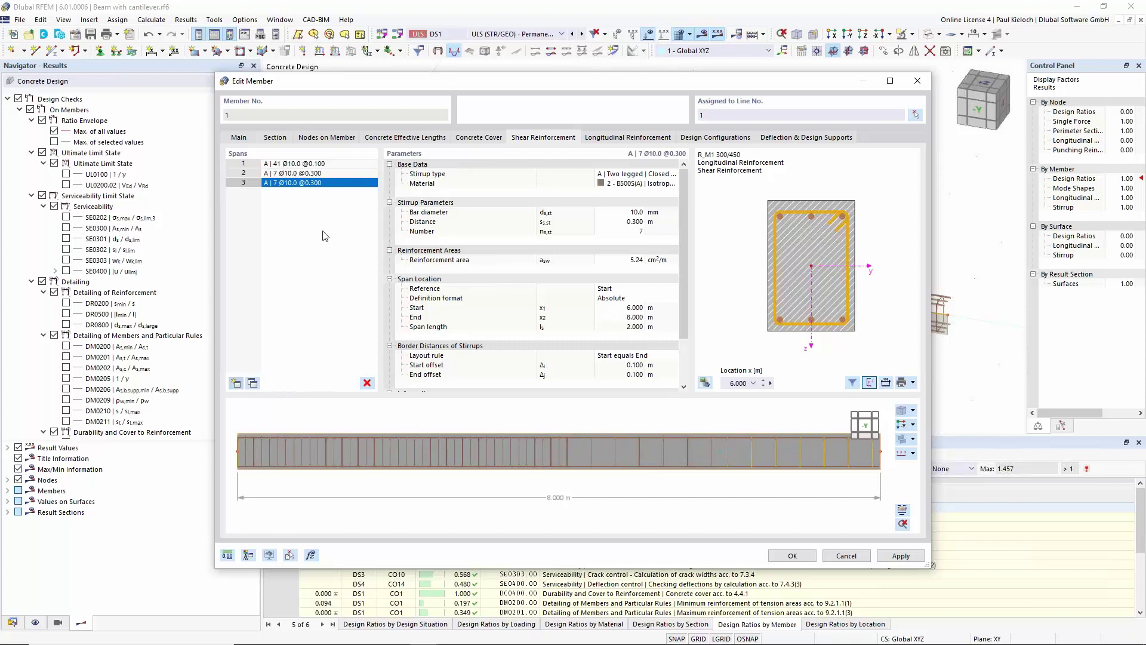
pyautogui.click(350, 174)
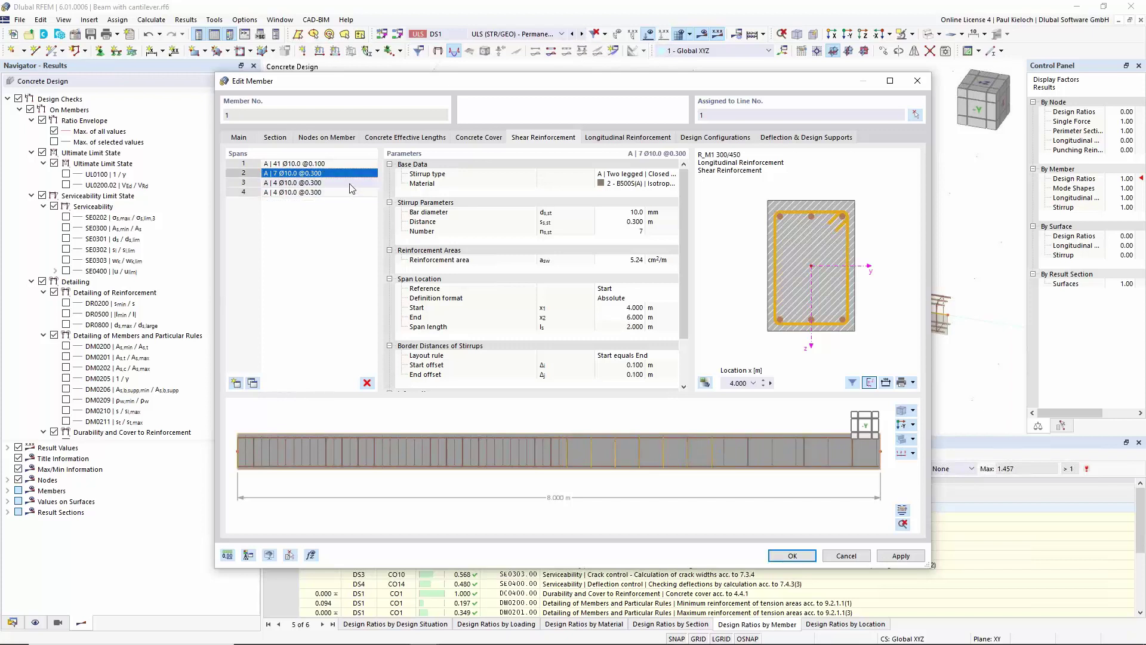
# Switch stirrup span 1 to the Absolute definition format and set its end to 1.500 m
pyautogui.click(334, 164)
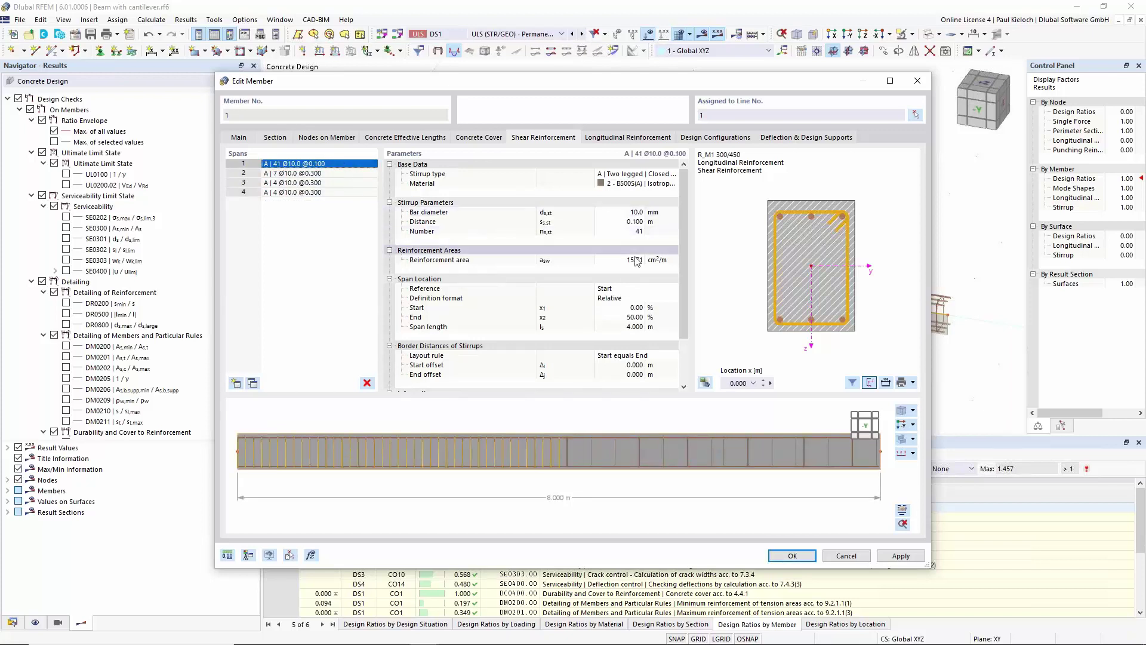
pyautogui.click(623, 298)
pyautogui.click(623, 298)
pyautogui.click(620, 309)
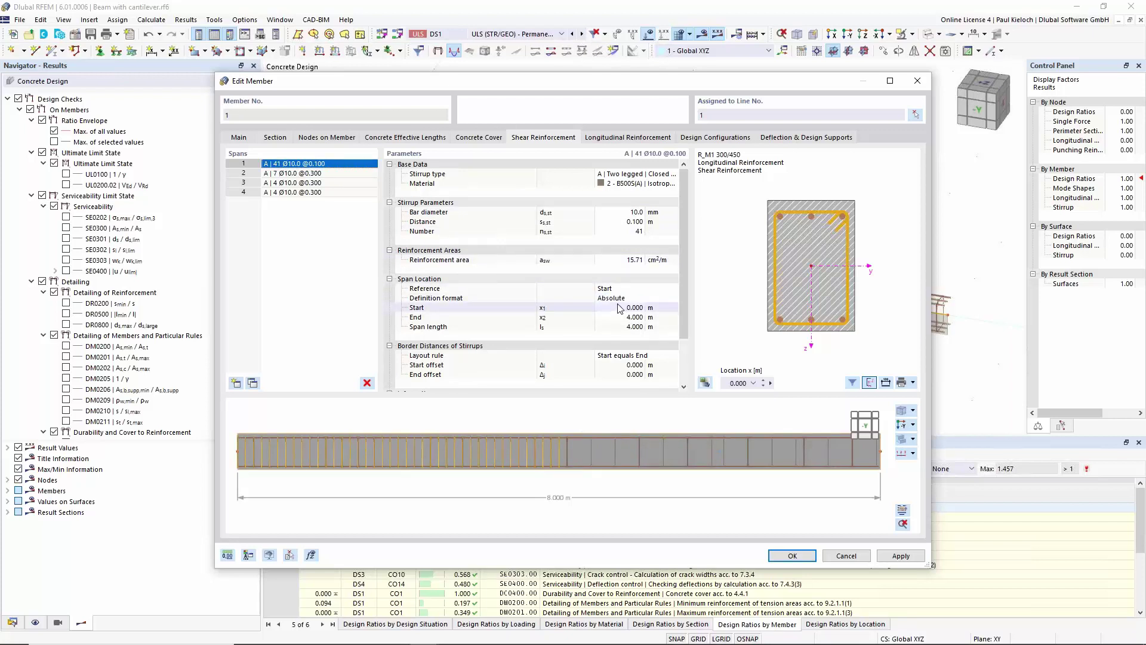
pyautogui.click(618, 317)
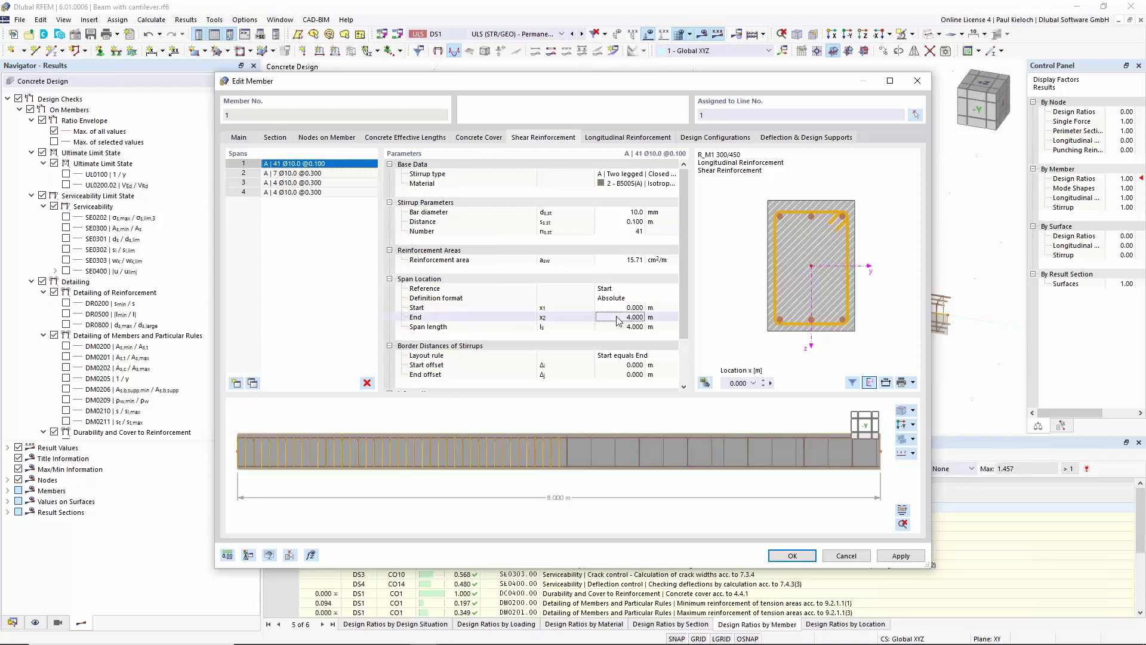
pyautogui.write('1.5')
pyautogui.click(668, 317)
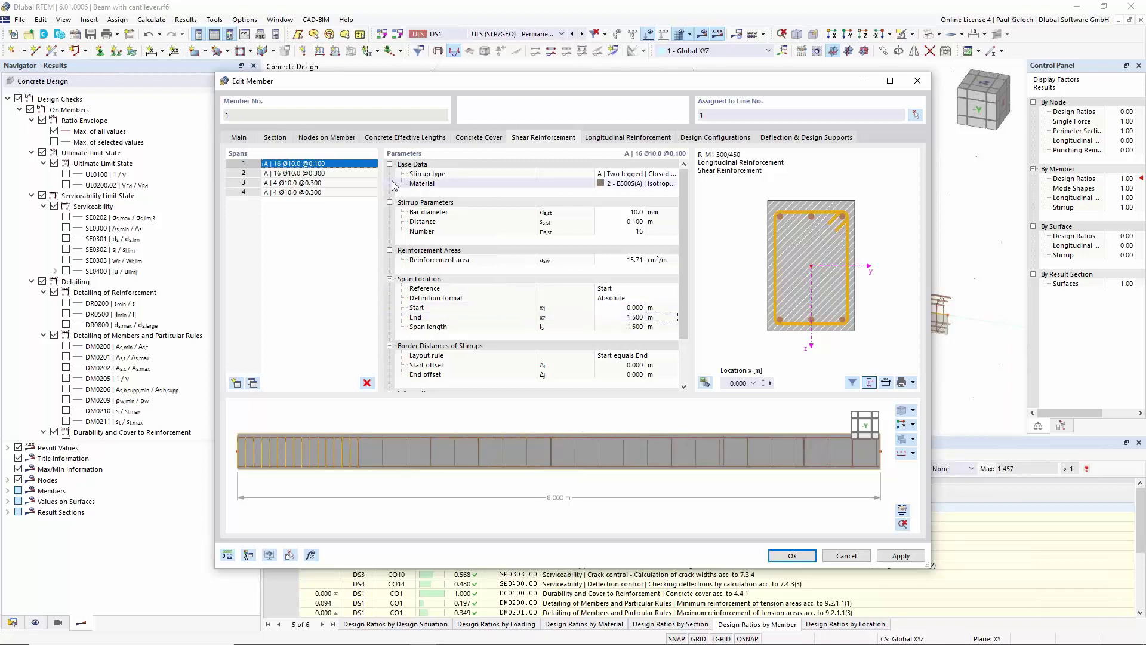
# Set the stirrup distance of span 2 to 0.200 m and its end to 5.000 m
pyautogui.click(299, 173)
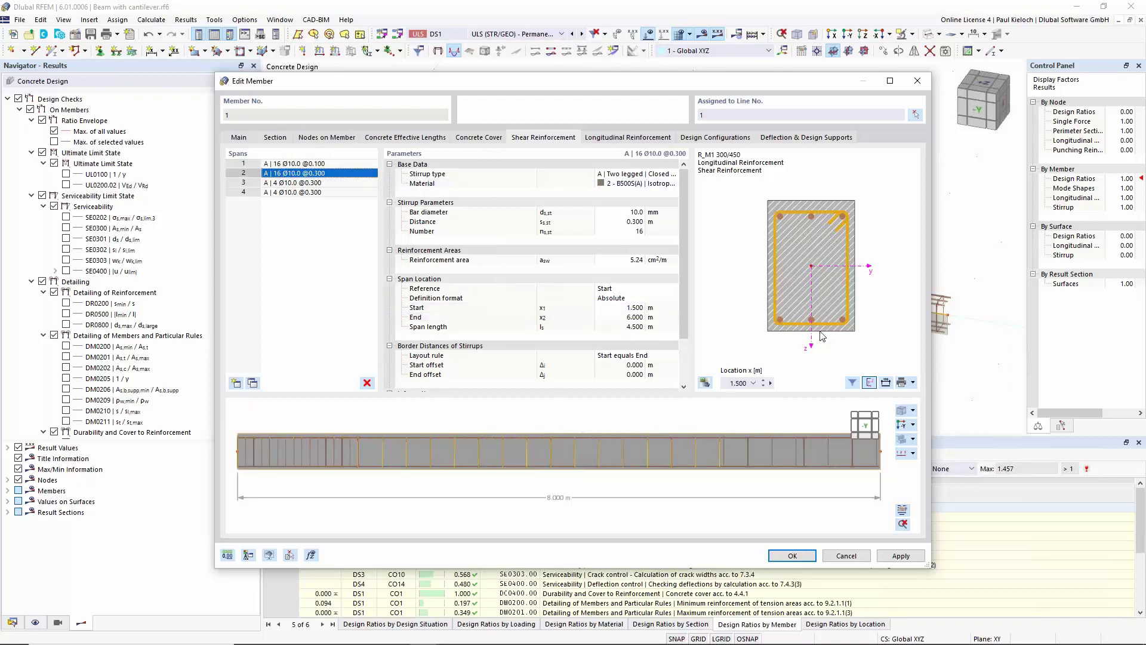
pyautogui.click(627, 224)
pyautogui.click(626, 222)
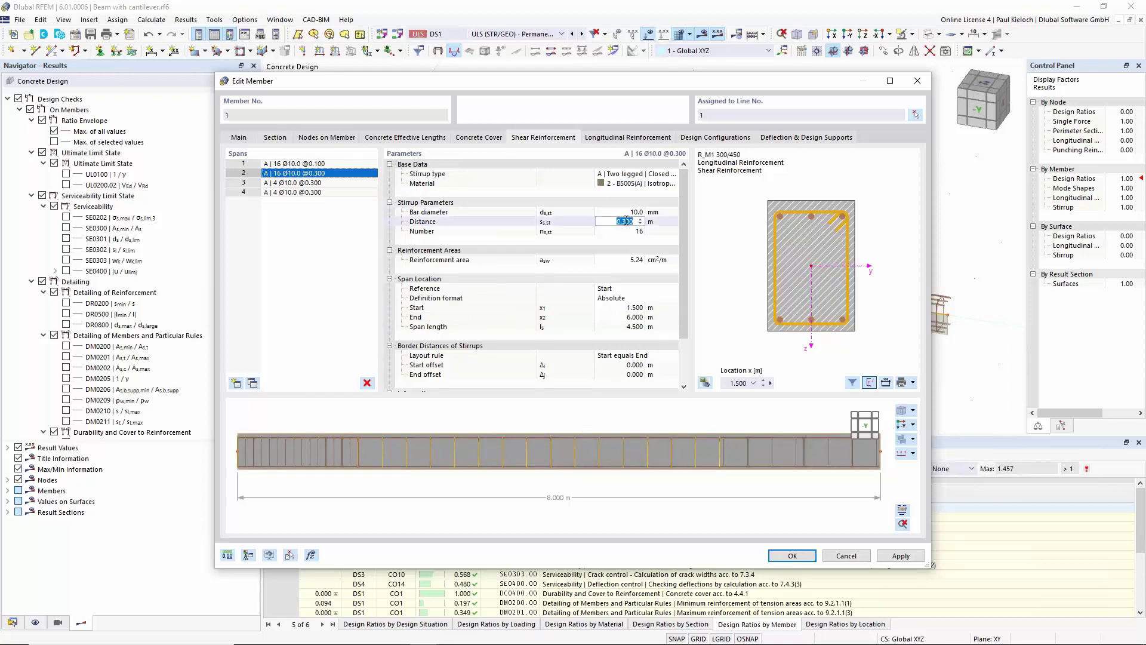
pyautogui.write(',2')
pyautogui.press('Tab')
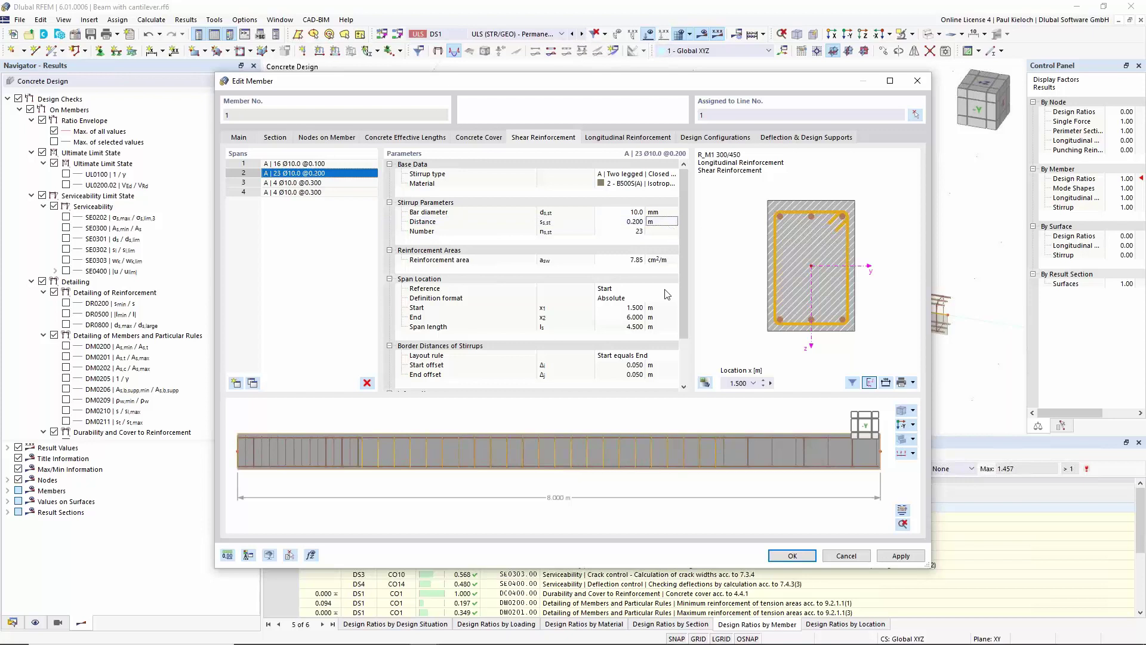
pyautogui.click(632, 318)
pyautogui.write('5')
pyautogui.press('Tab')
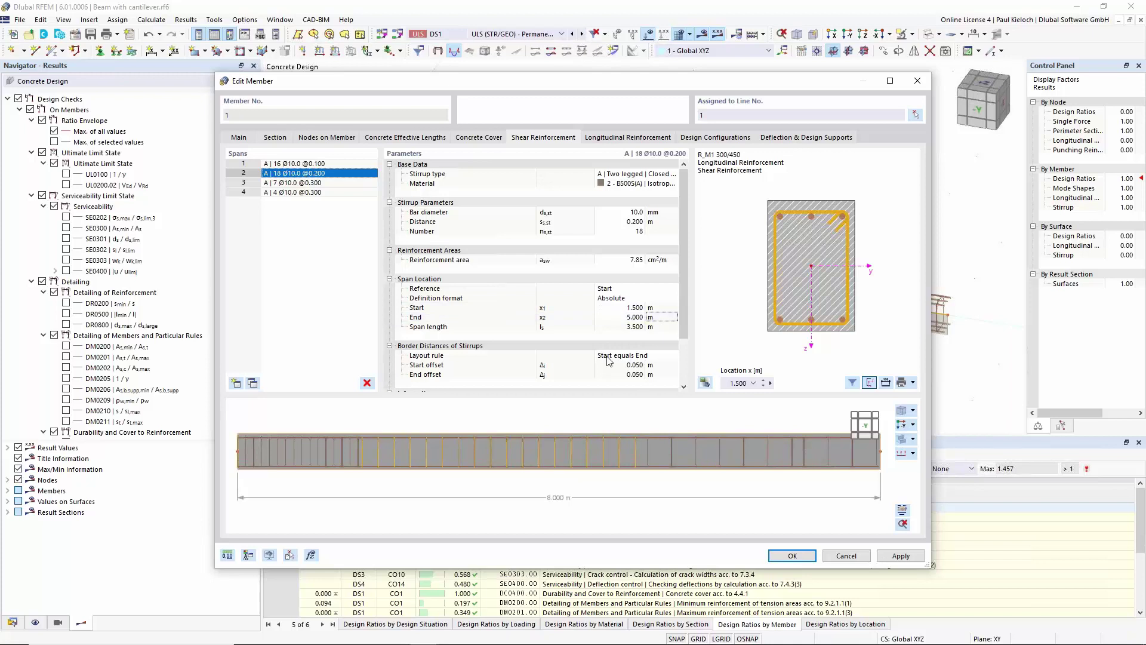
# Set the stirrup distance of span 3 to 0.100 m
pyautogui.click(331, 183)
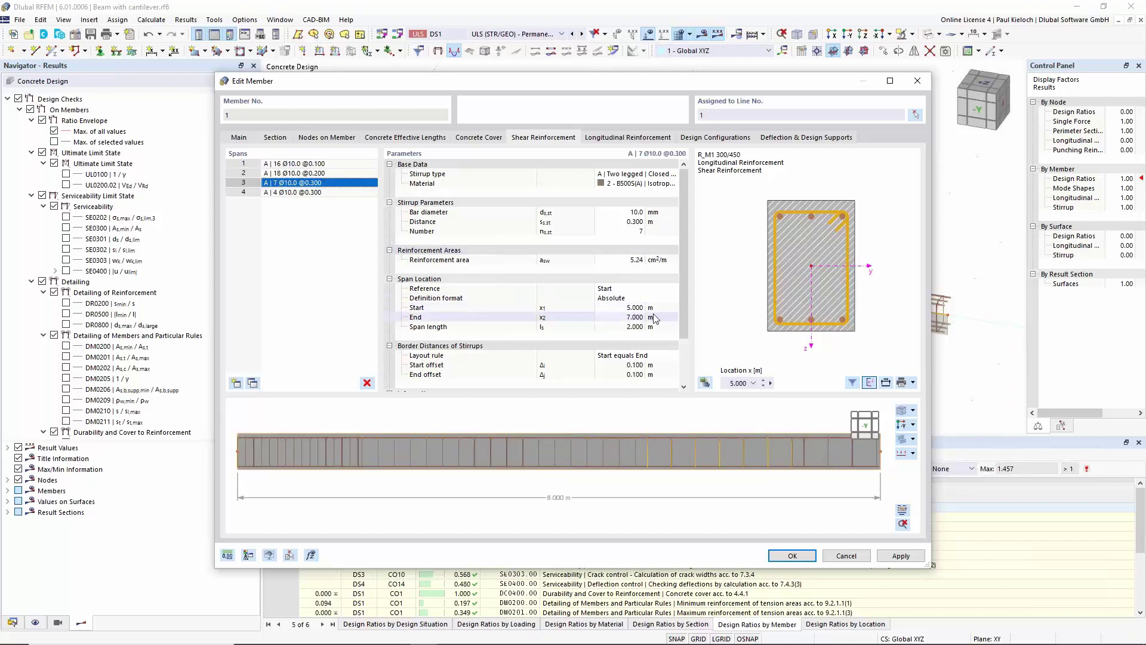
pyautogui.click(650, 222)
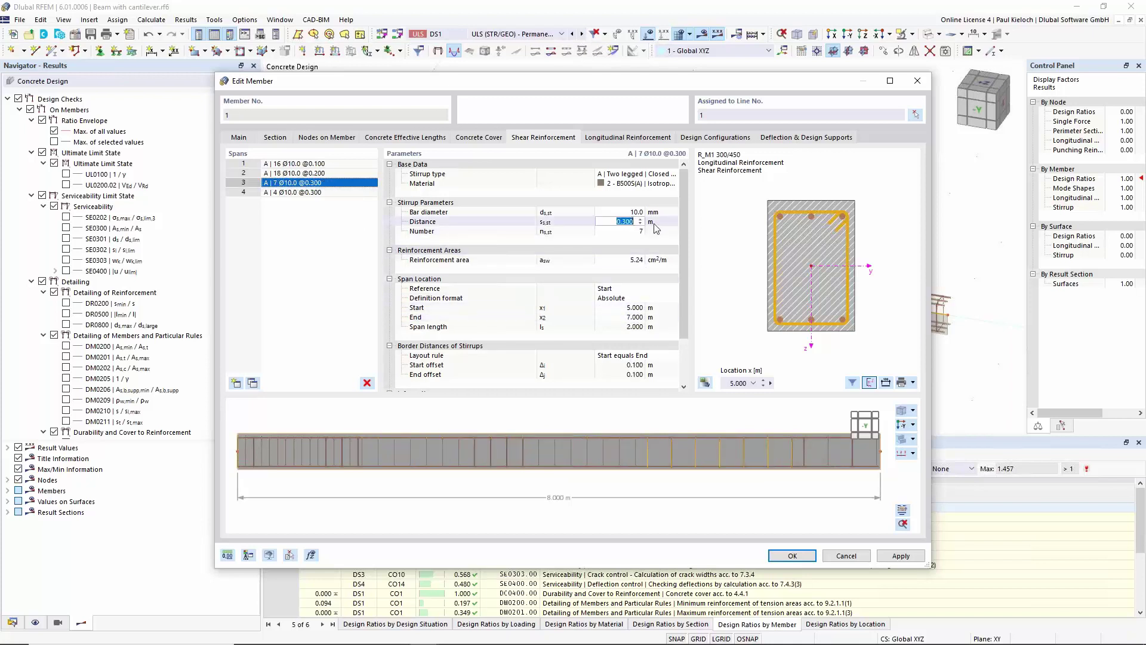
pyautogui.write('0.1')
pyautogui.press('Tab')
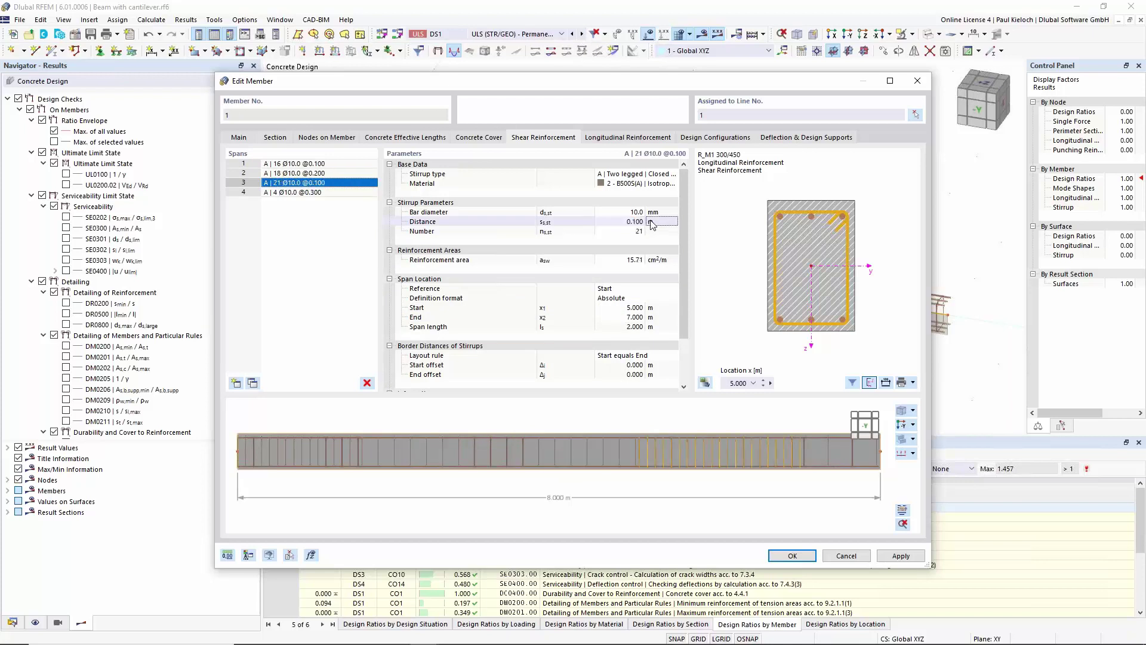
# Set the stirrup distance of span 4 to 0.200 m and apply the member changes
pyautogui.click(359, 194)
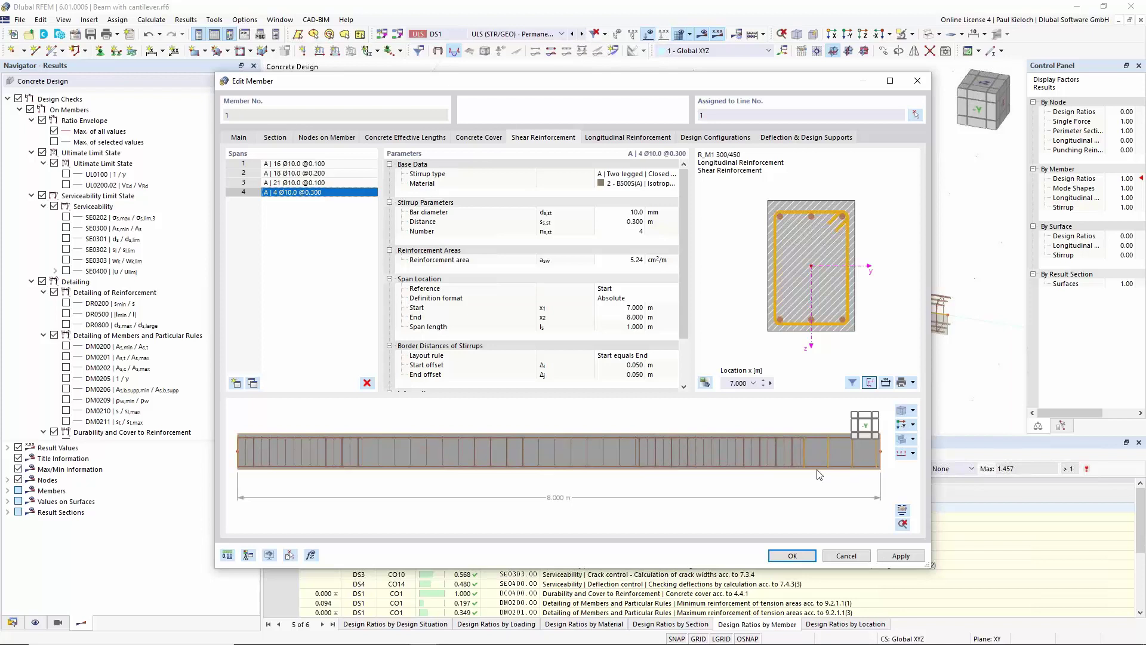
pyautogui.click(639, 221)
pyautogui.write('0.2')
pyautogui.click(664, 225)
pyautogui.click(903, 556)
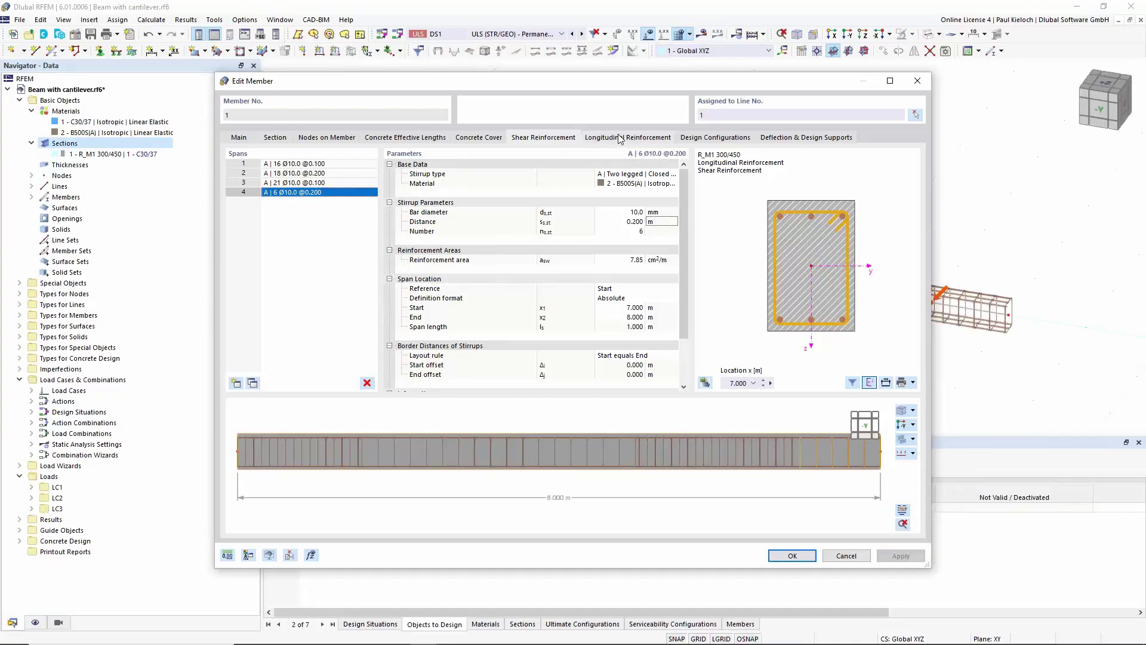
# Change the rebar type of the member's longitudinal reinforcement to B | Unsymmetrical
pyautogui.click(620, 139)
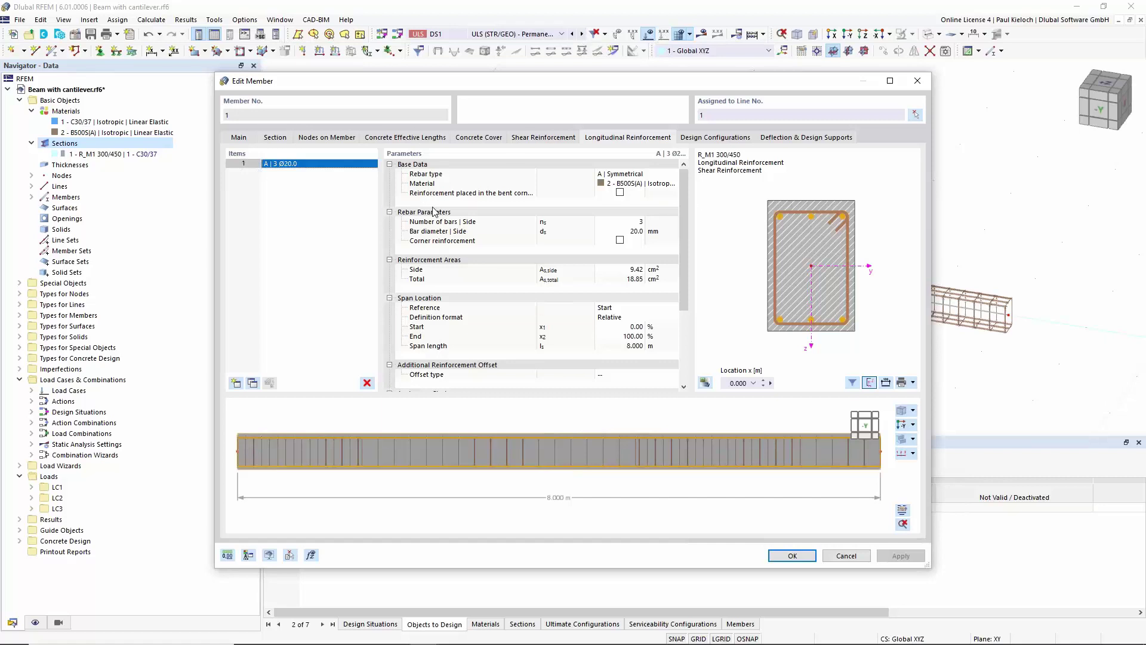
pyautogui.click(673, 176)
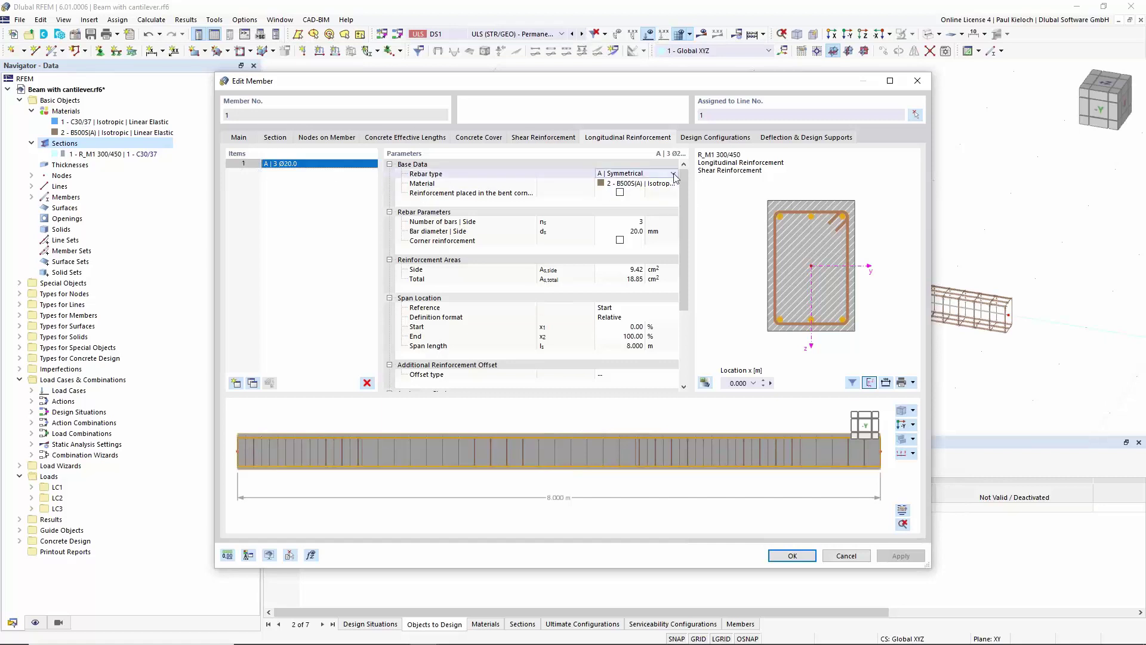
pyautogui.click(673, 173)
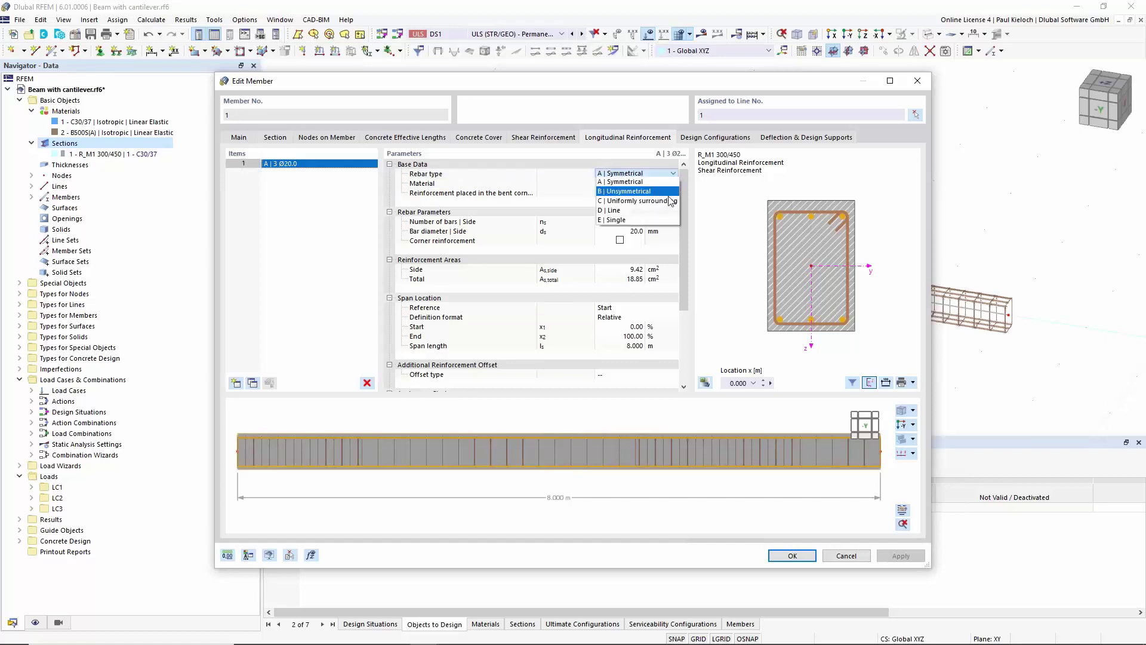
pyautogui.click(628, 191)
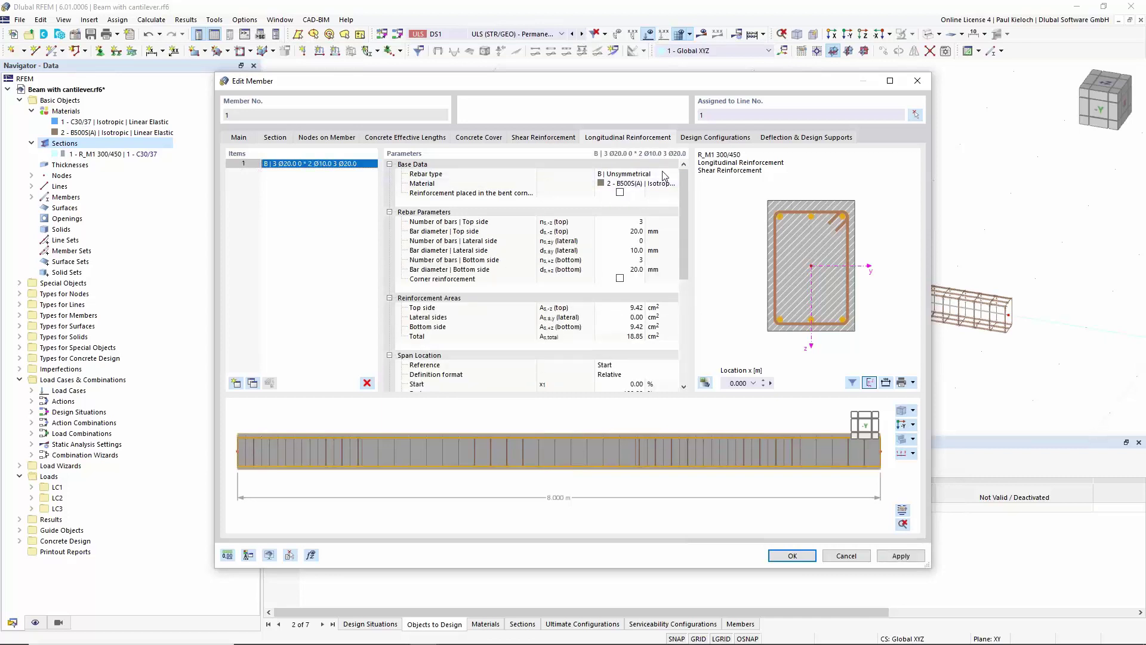
# Set the top-side longitudinal reinforcement to 4 bars with a diameter of 14 mm
pyautogui.click(626, 231)
pyautogui.write('4')
pyautogui.click(622, 223)
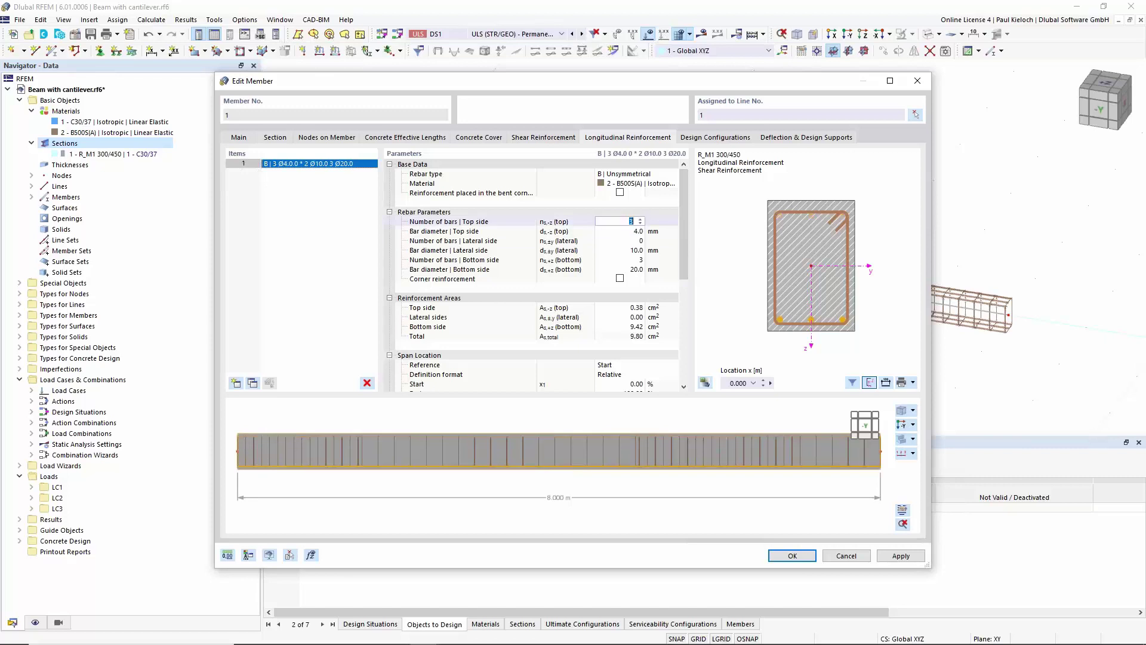
pyautogui.write('4')
pyautogui.press('Tab')
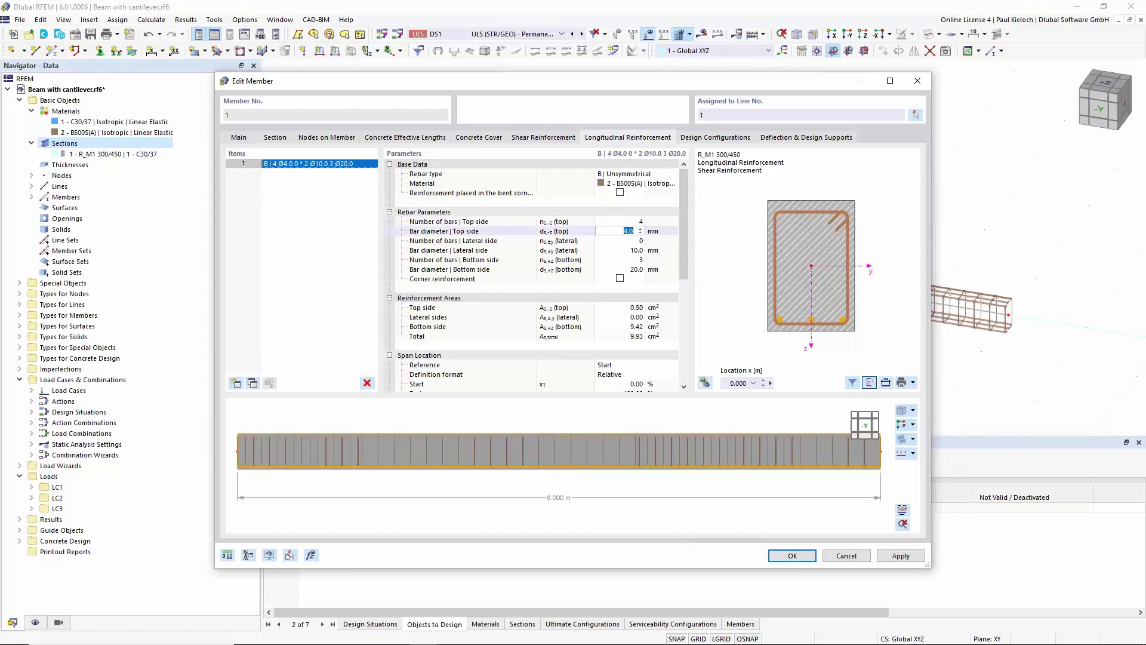
pyautogui.write('14')
pyautogui.press('Tab')
# Set 2 lateral bars and 4 bottom bars in the longitudinal reinforcement and apply the member changes
pyautogui.press('Tab')
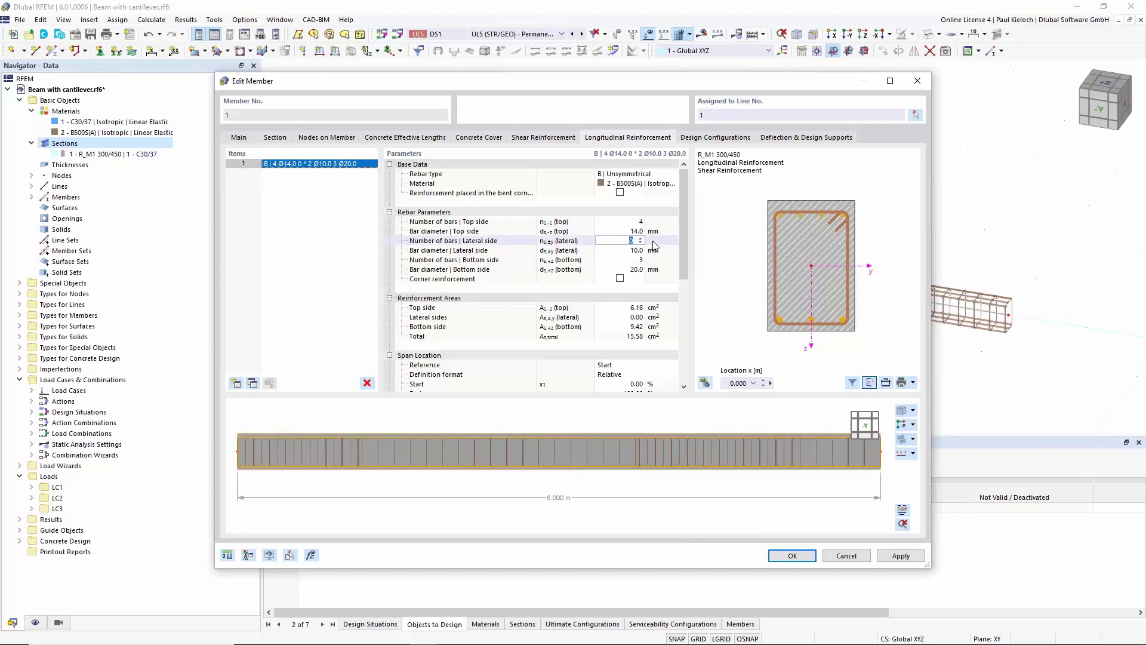
pyautogui.write('2')
pyautogui.press('Tab')
pyautogui.click(621, 261)
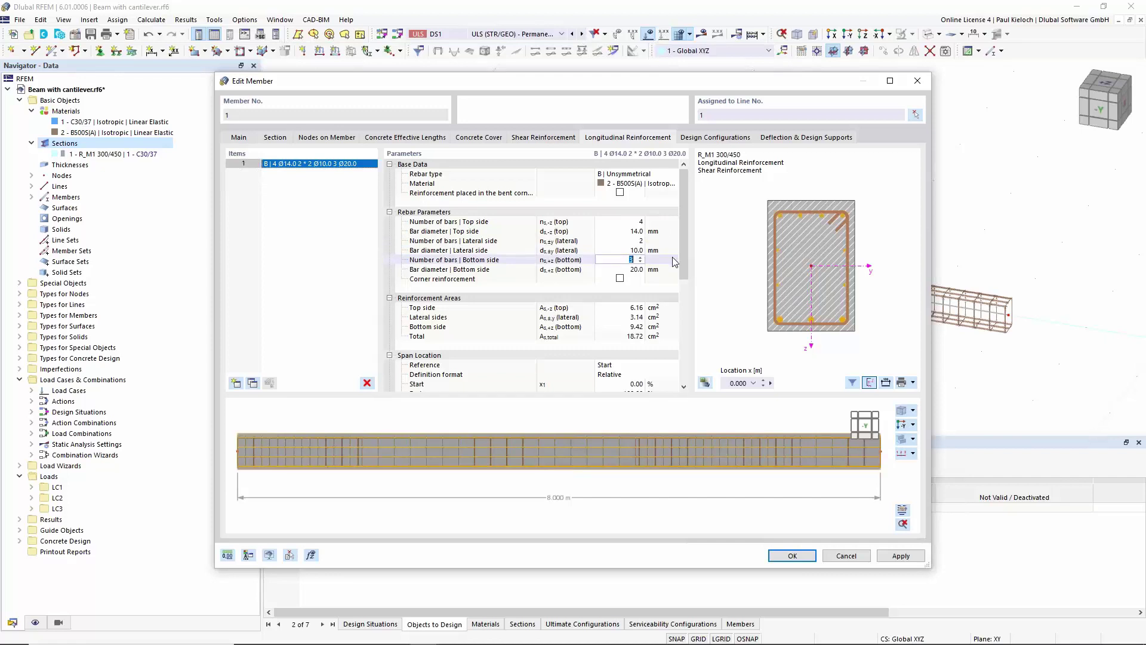
pyautogui.write('4')
pyautogui.press('Tab')
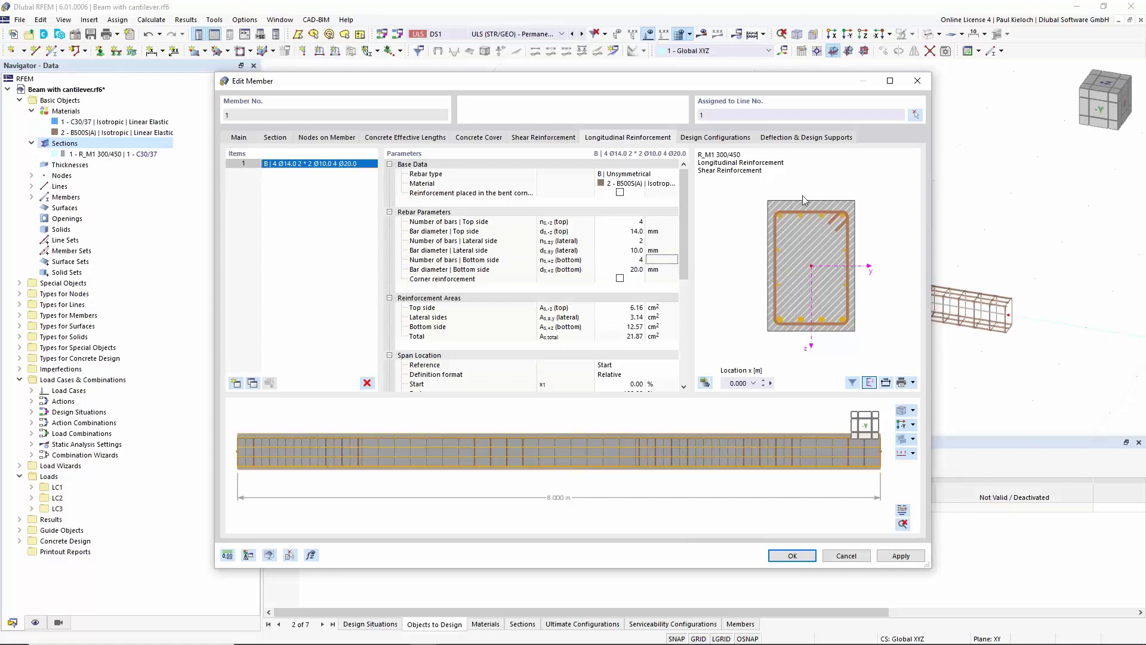
pyautogui.click(663, 250)
pyautogui.click(890, 557)
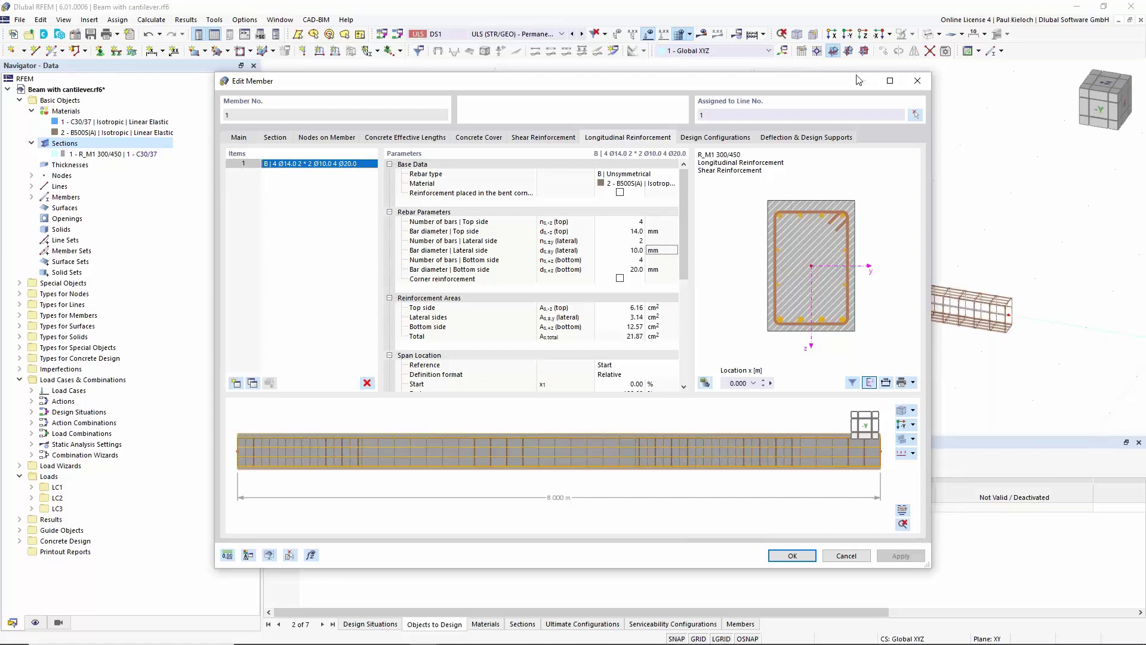
# Inspect the updated rebars in the beam model and review the settings of the member's Default ultimate configuration
pyautogui.moveTo(819, 83); pyautogui.dragTo(687, 245)
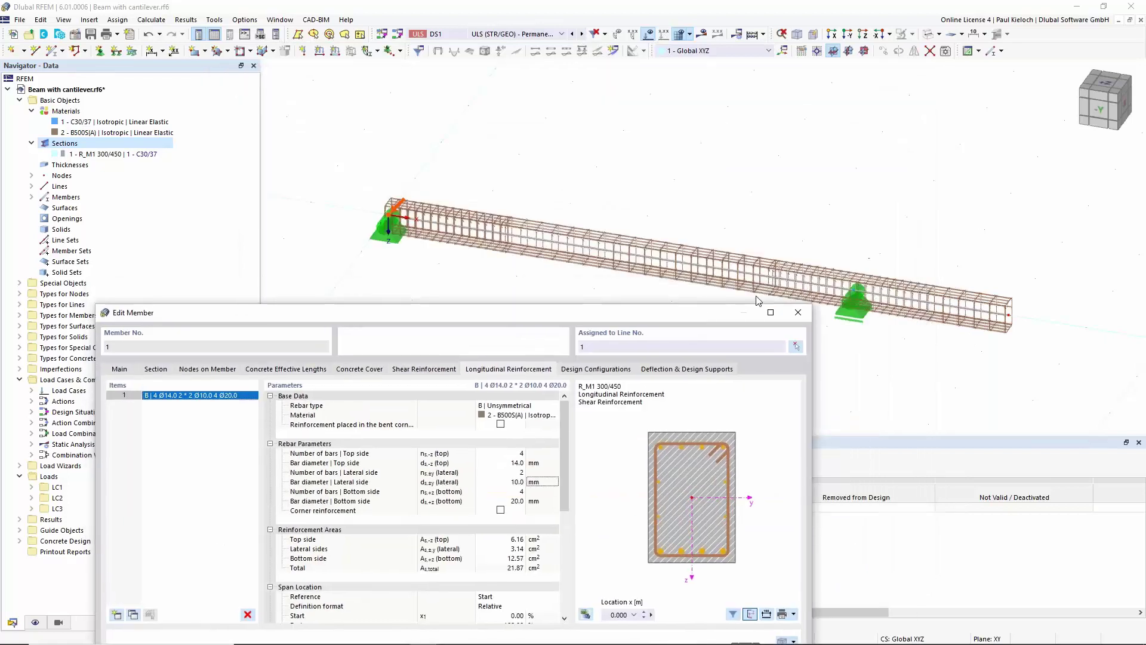
pyautogui.moveTo(659, 316); pyautogui.dragTo(757, 87)
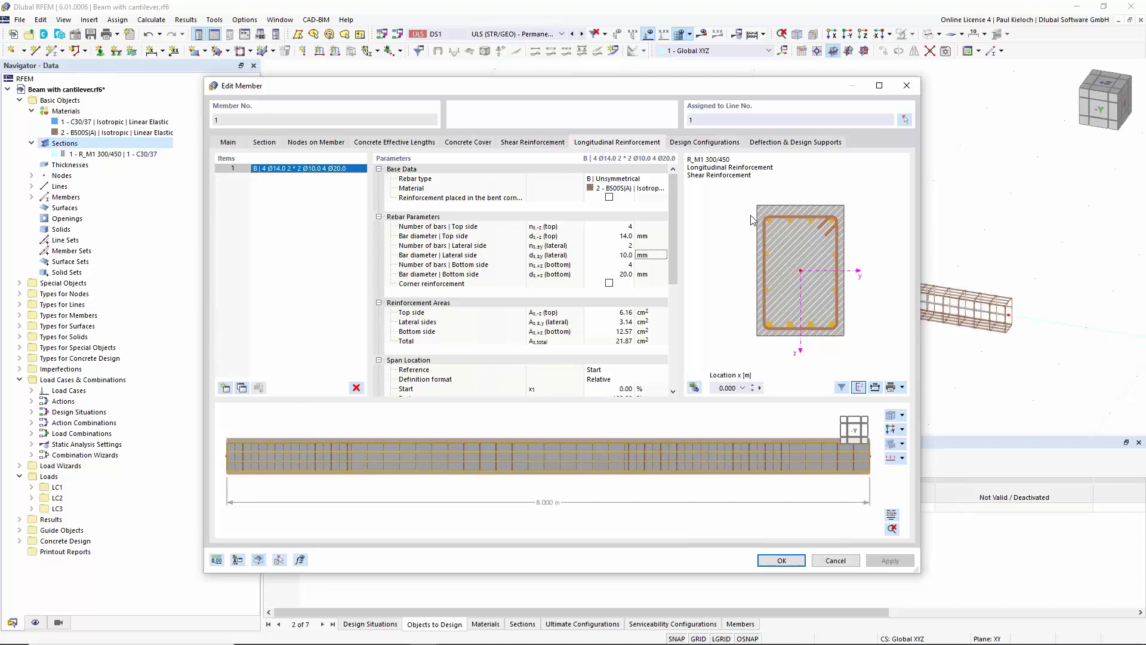
pyautogui.click(705, 142)
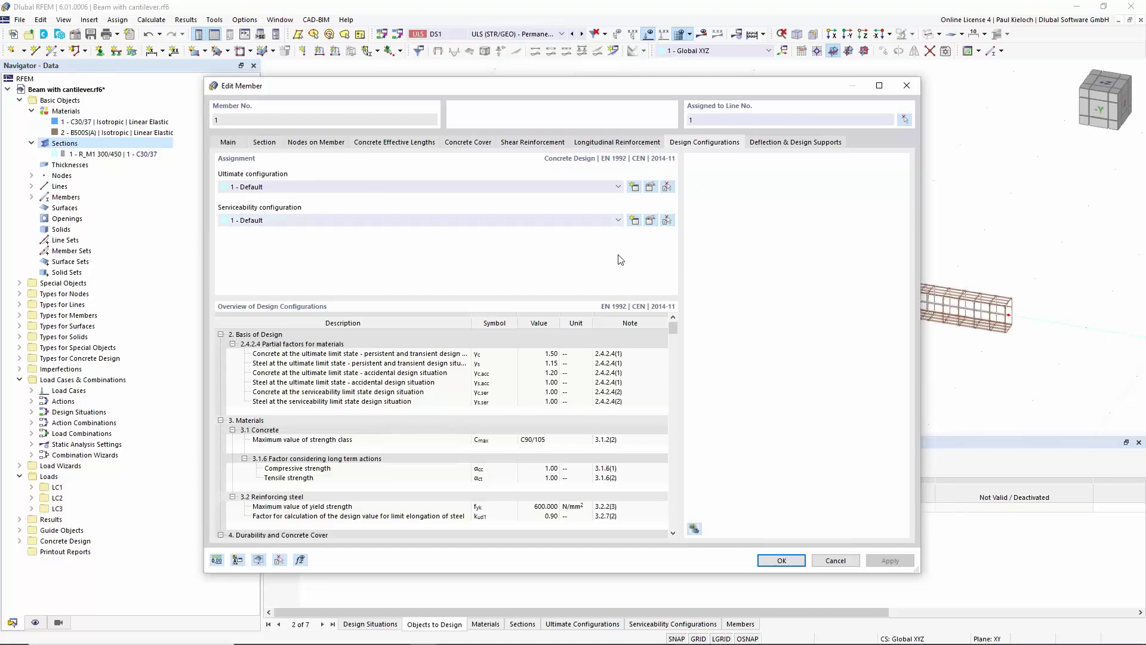
pyautogui.click(651, 187)
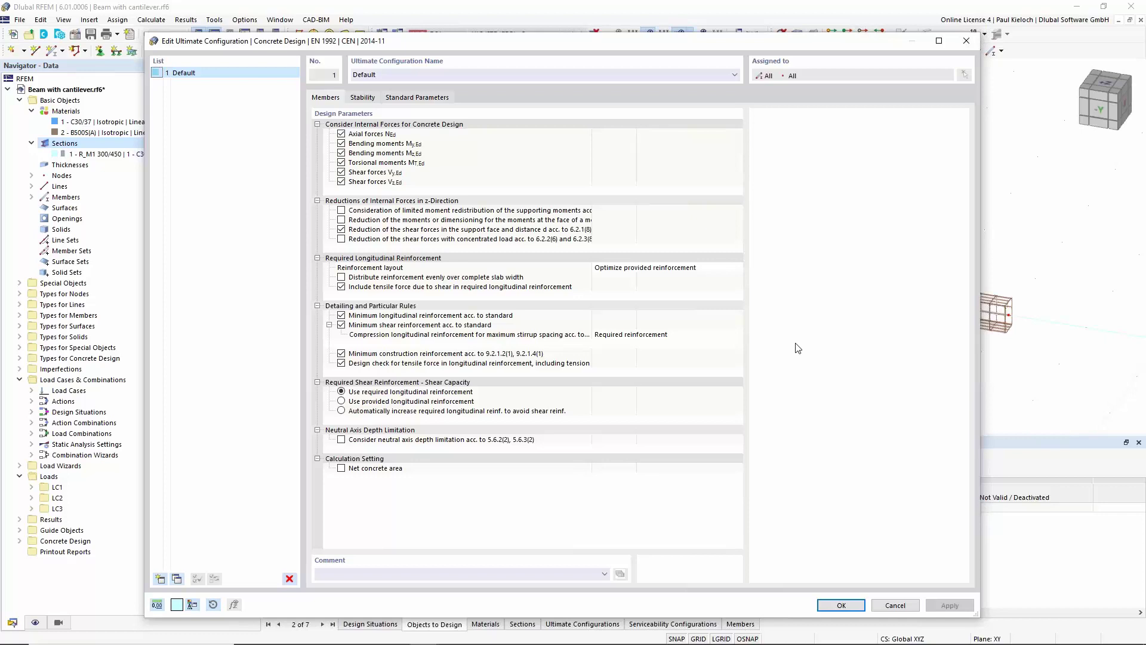
pyautogui.click(905, 607)
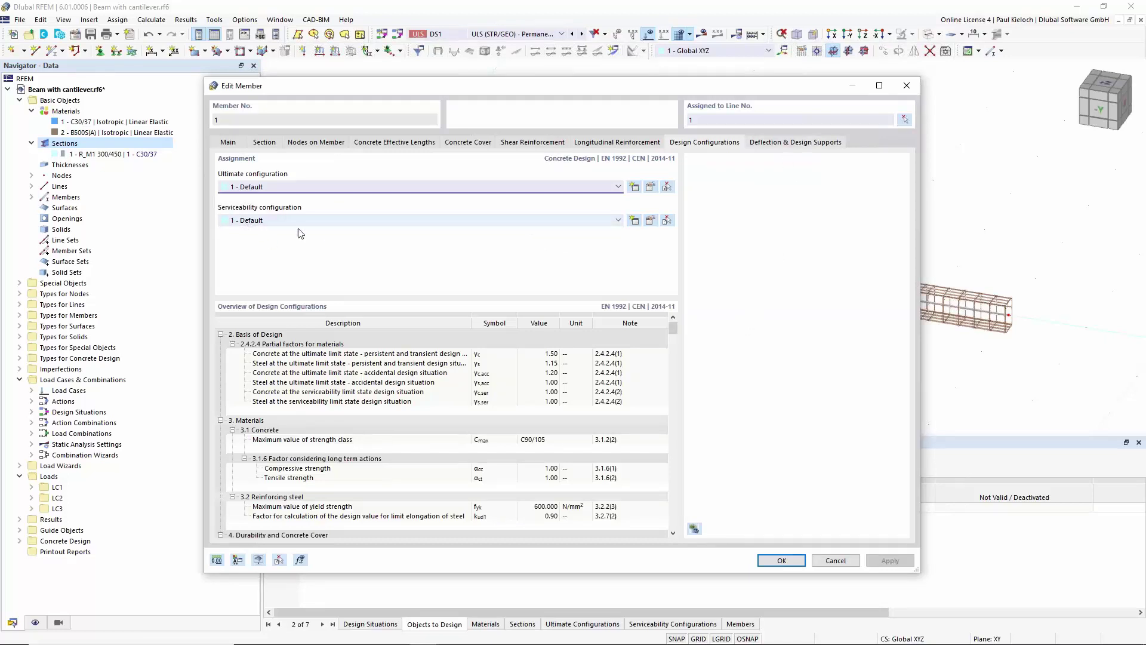
# Create a design support of type Concrete, 300 mm wide, for the member start
pyautogui.click(785, 144)
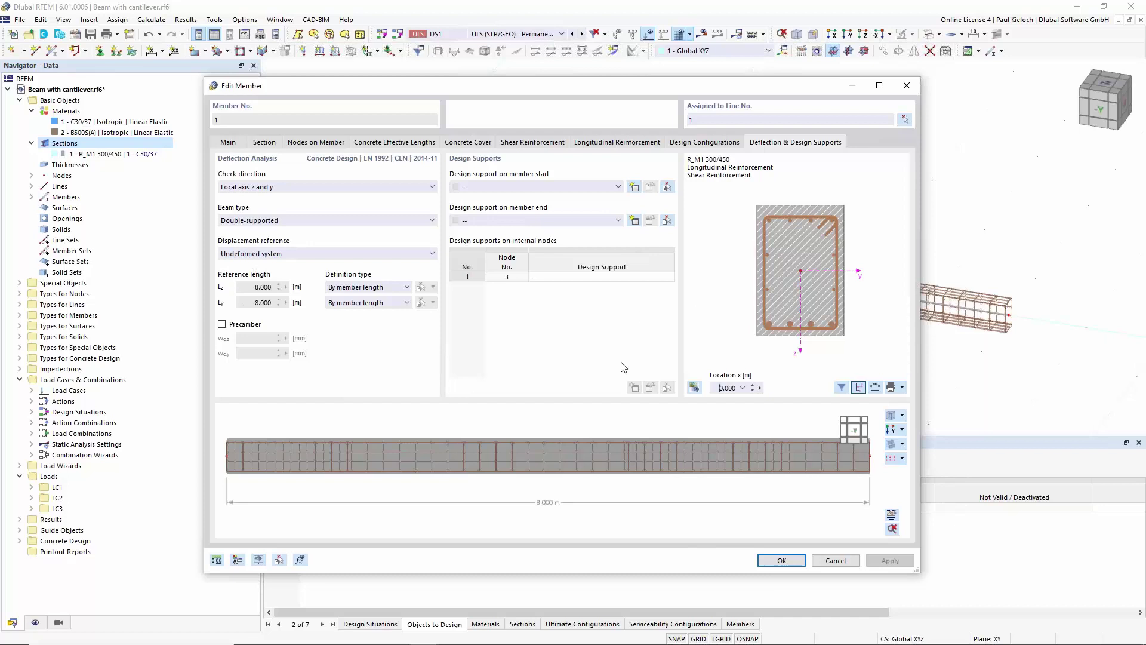
pyautogui.click(600, 187)
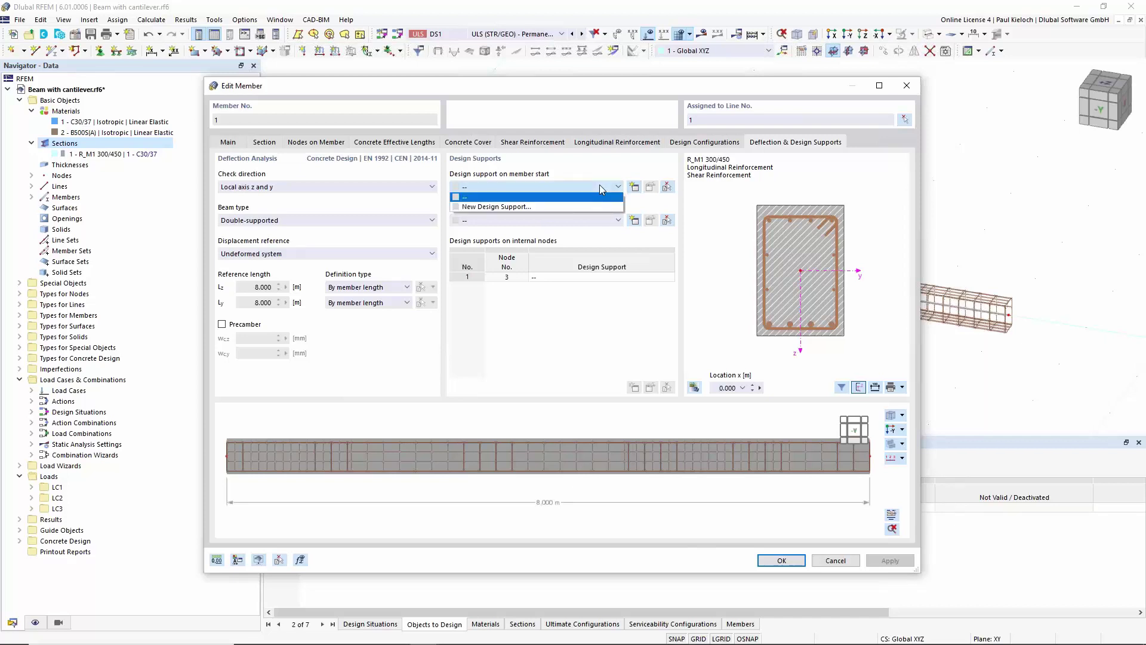
pyautogui.click(561, 207)
pyautogui.click(398, 220)
pyautogui.click(404, 239)
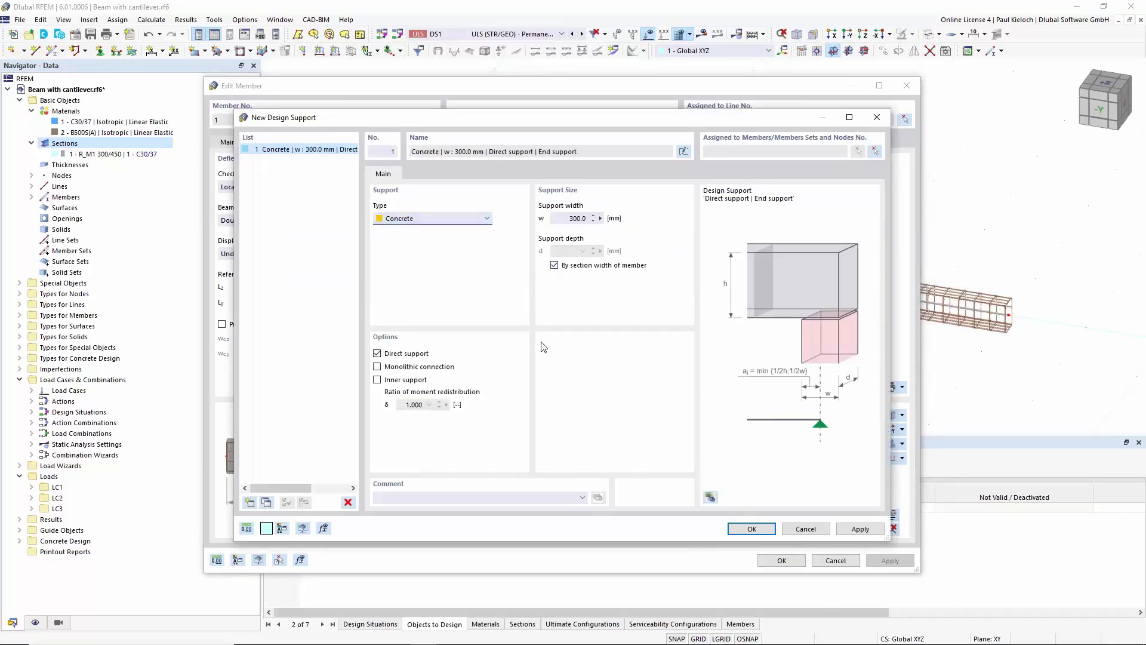
pyautogui.click(752, 528)
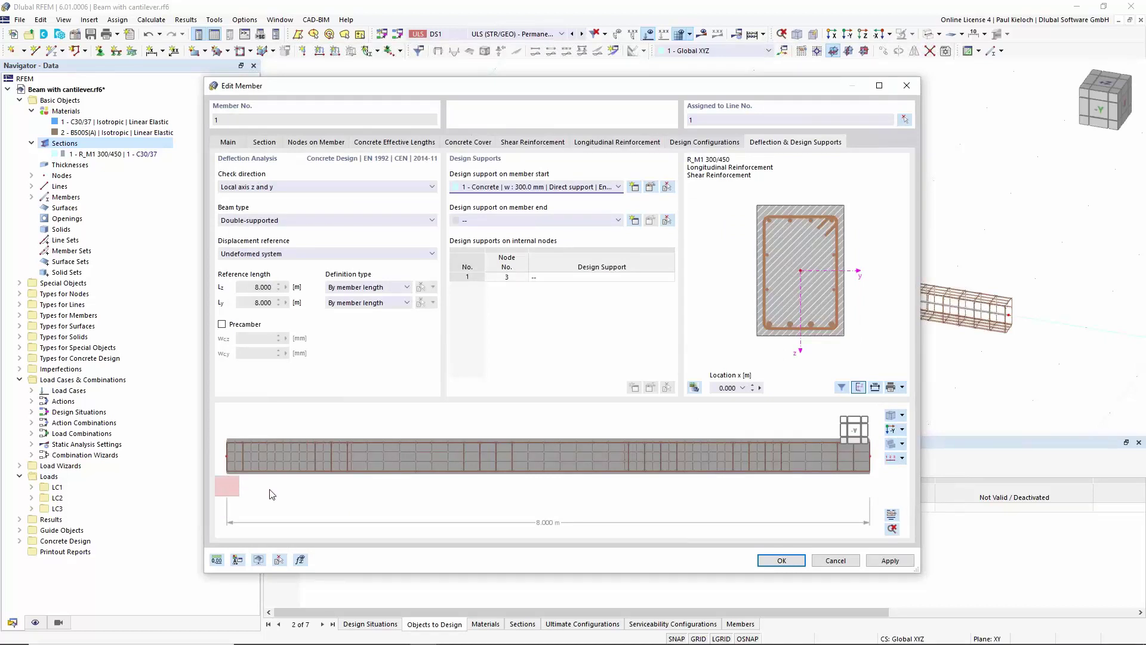
# Create a second Concrete design support, defined as an inner support, for the member's internal node 3
pyautogui.scroll(-1, 271, 494)
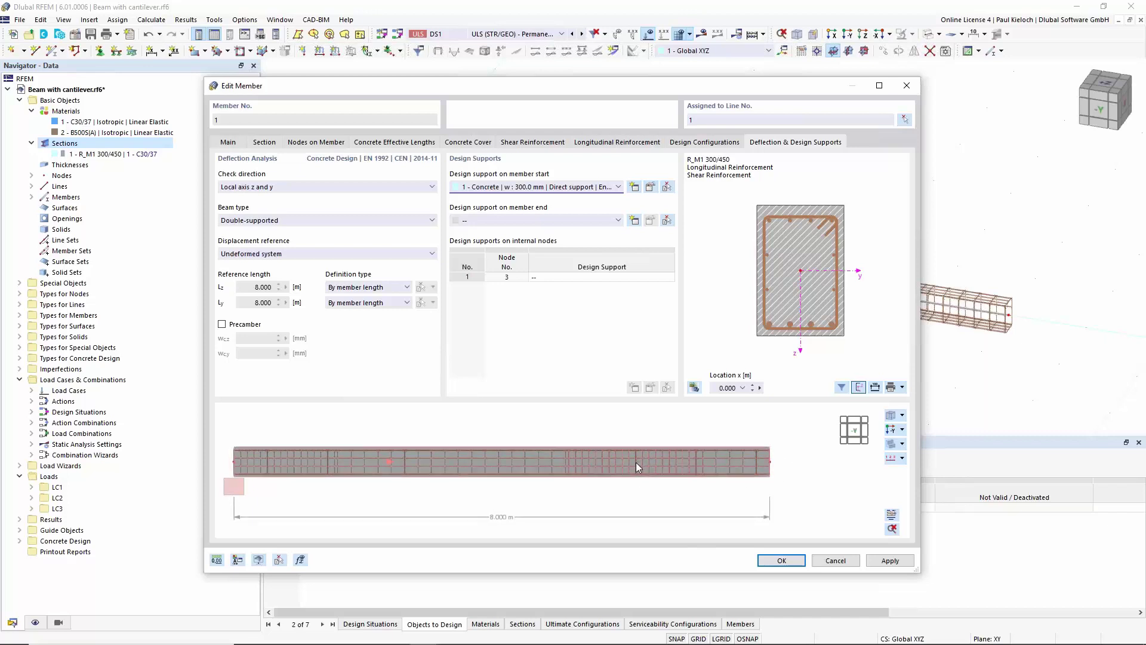
pyautogui.moveTo(635, 462)
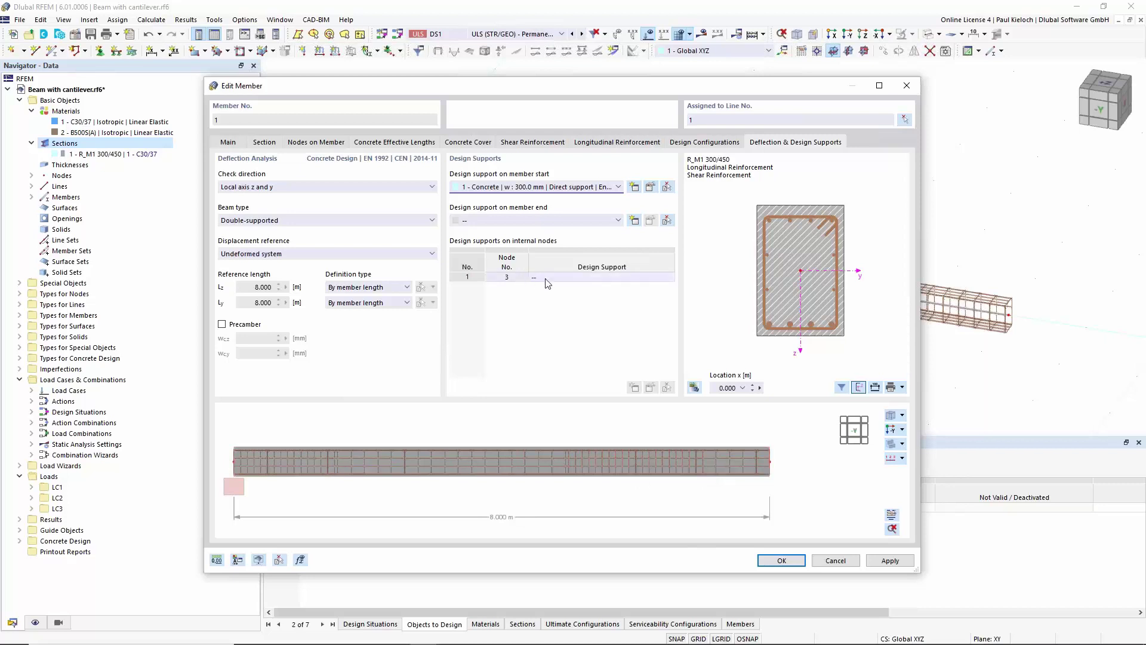
pyautogui.click(575, 278)
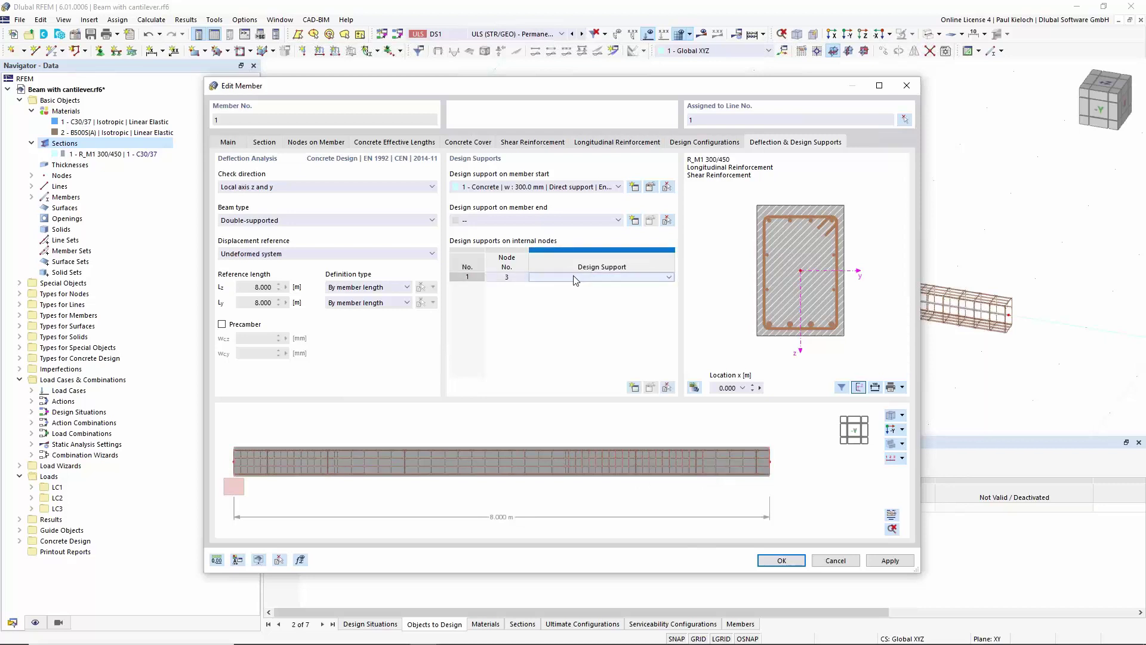
pyautogui.click(671, 278)
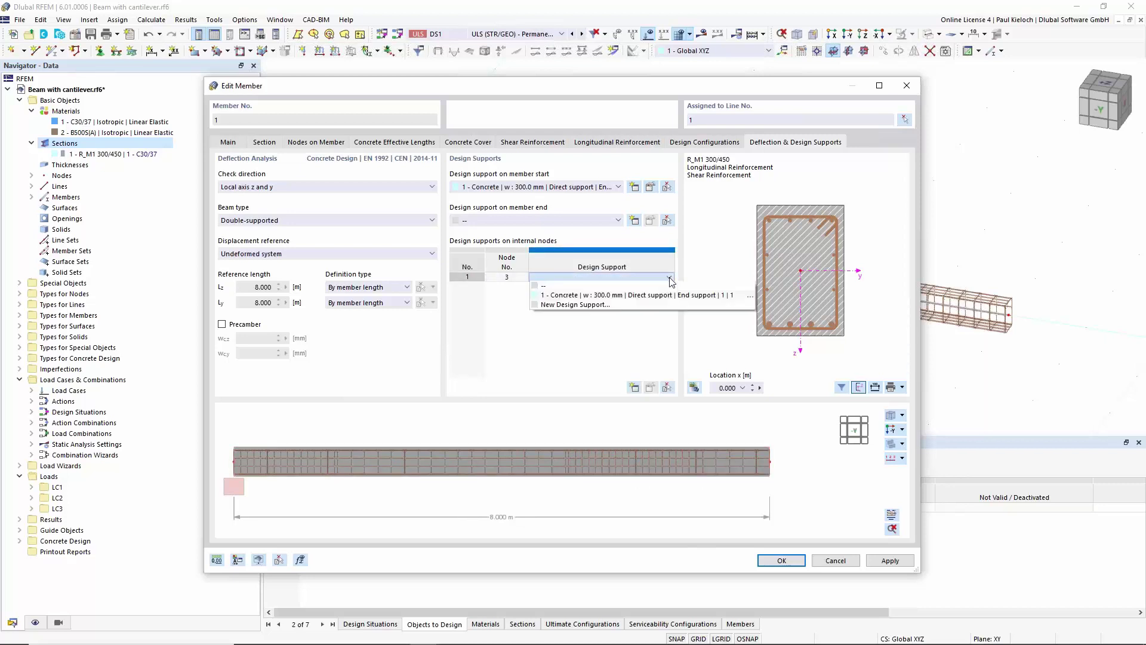
pyautogui.click(587, 307)
pyautogui.click(436, 219)
pyautogui.click(434, 237)
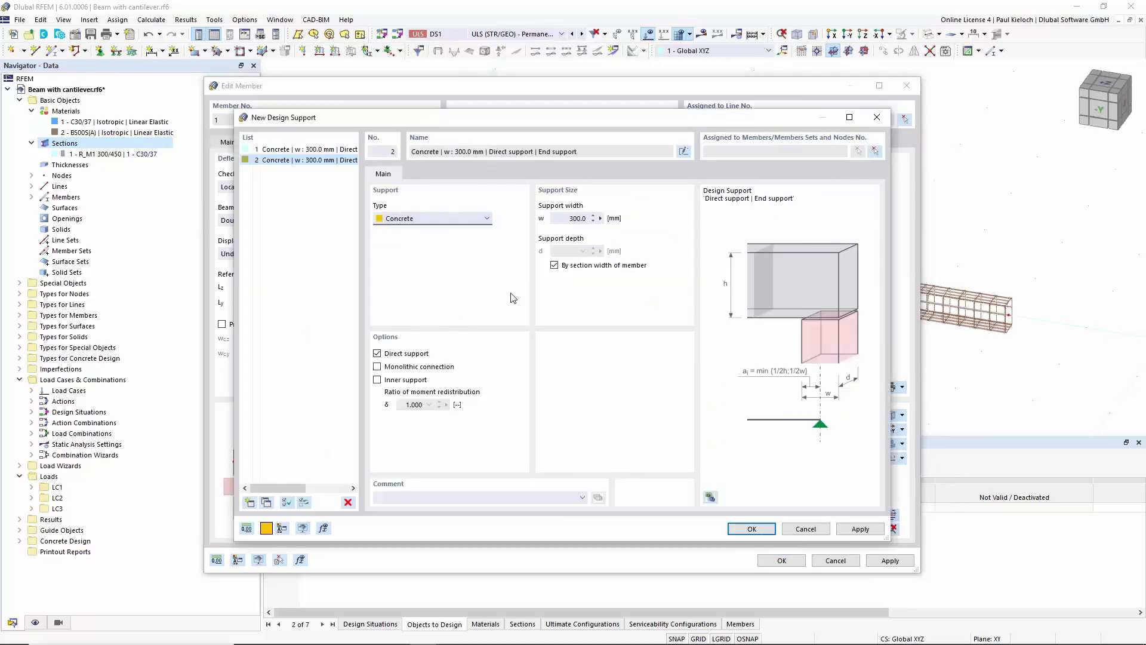
pyautogui.click(377, 379)
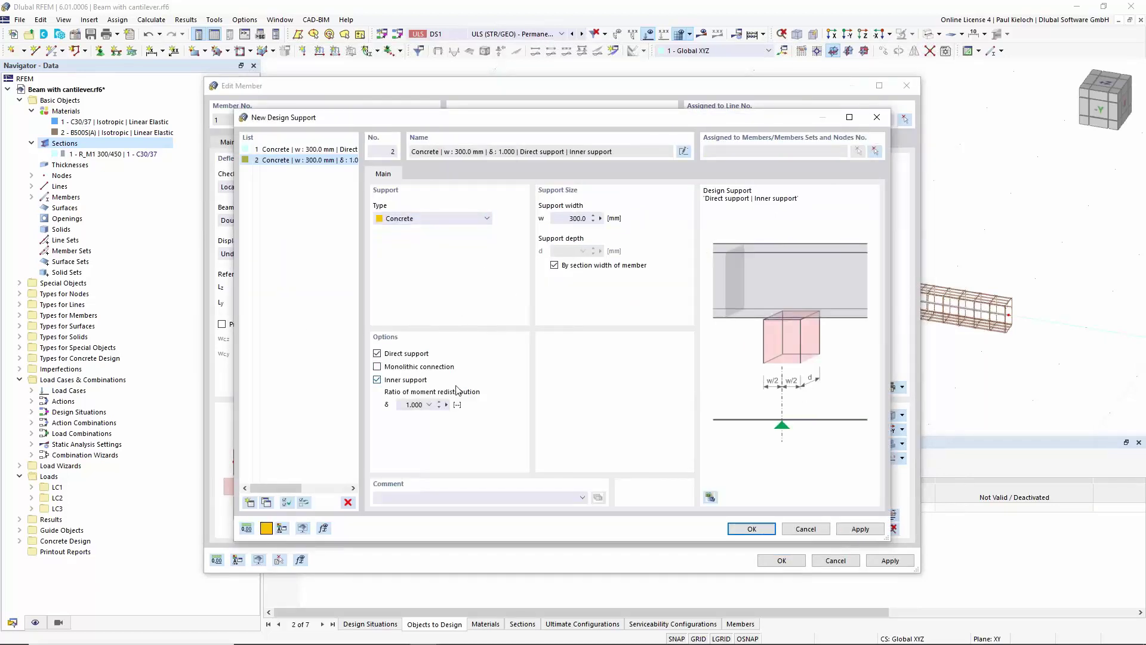
pyautogui.click(752, 528)
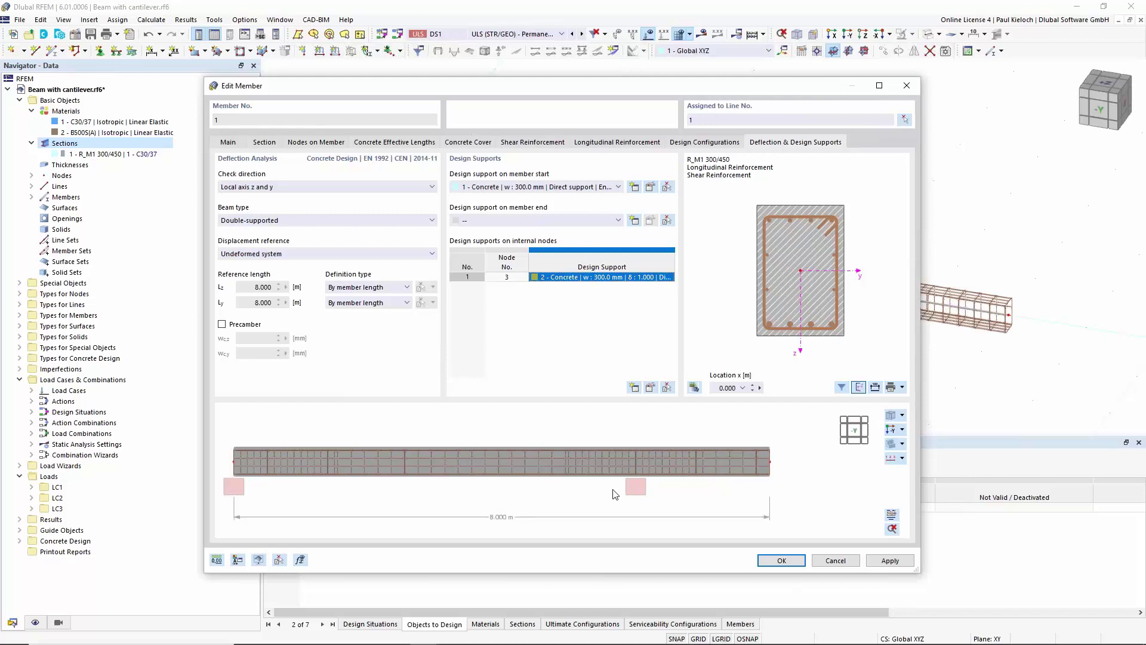
# Define the deflection reference lengths in z and y by design supports and accept the member edits
pyautogui.click(389, 289)
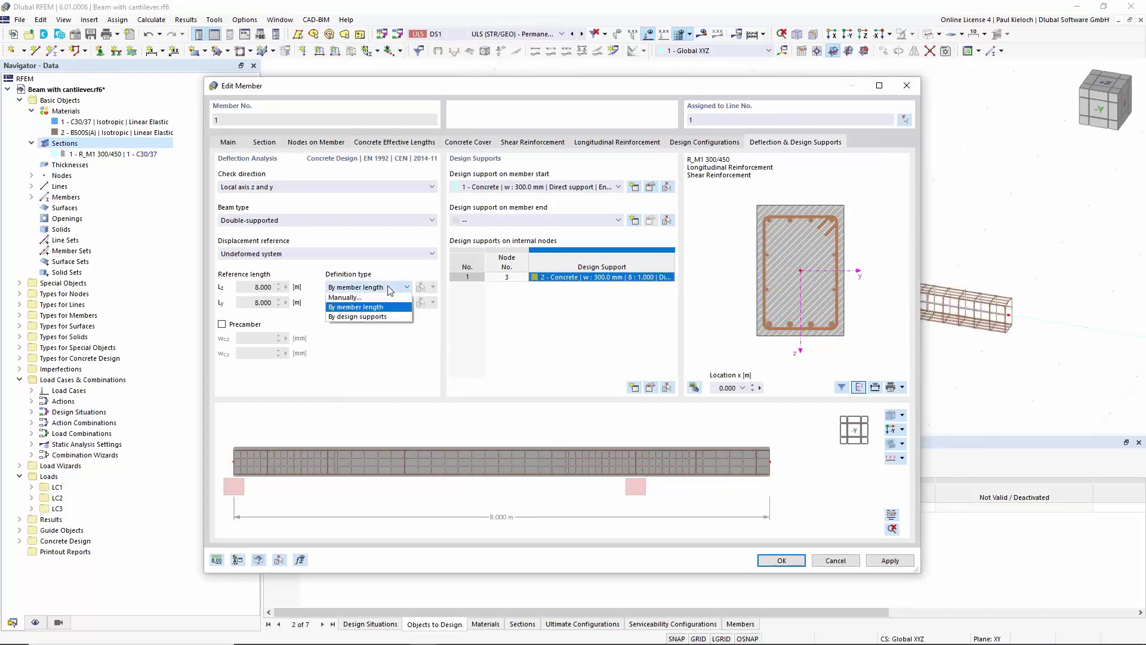
pyautogui.click(357, 316)
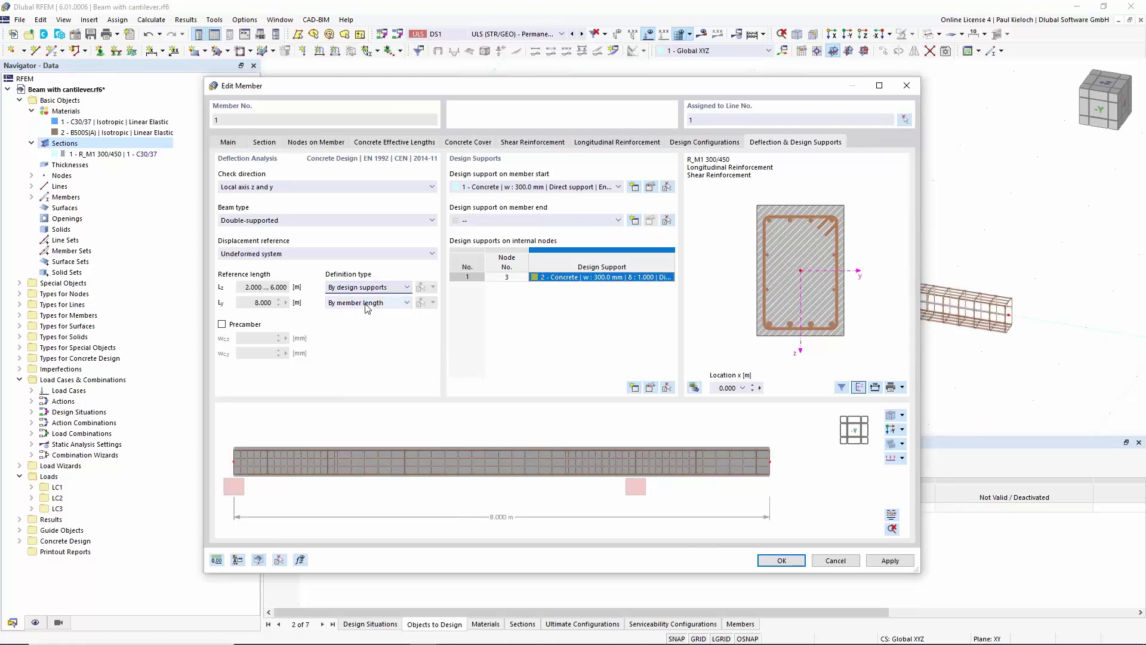
pyautogui.click(367, 303)
pyautogui.click(363, 332)
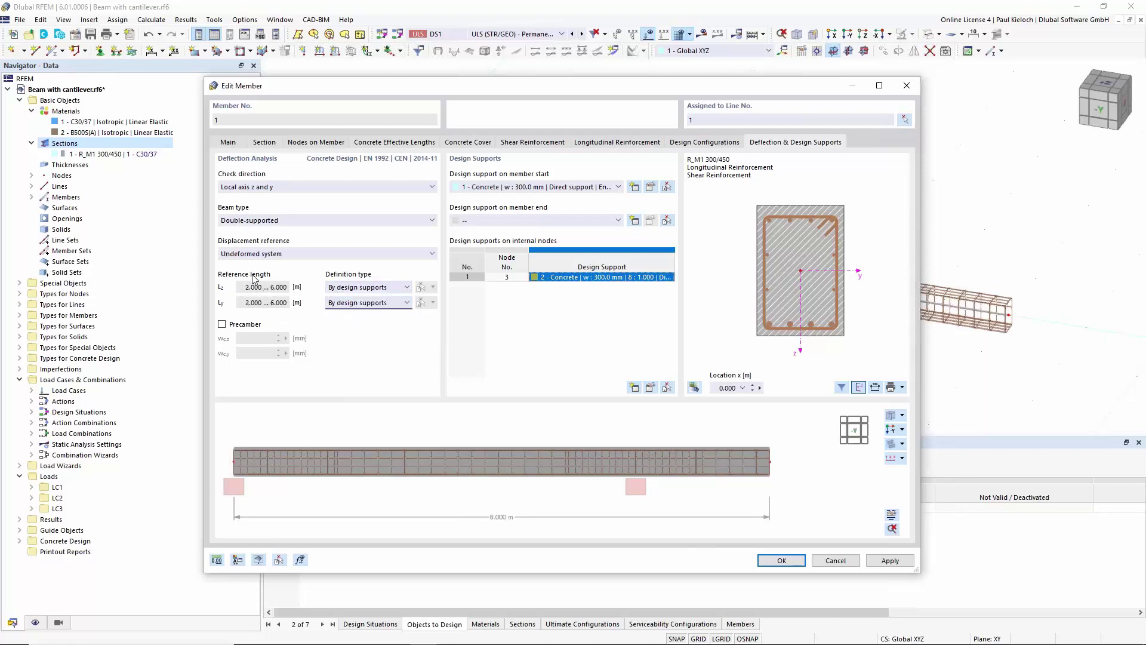
pyautogui.click(781, 561)
# Recalculate the concrete design of the beam and display its results
pyautogui.moveTo(785, 373); pyautogui.dragTo(729, 313, button='middle')
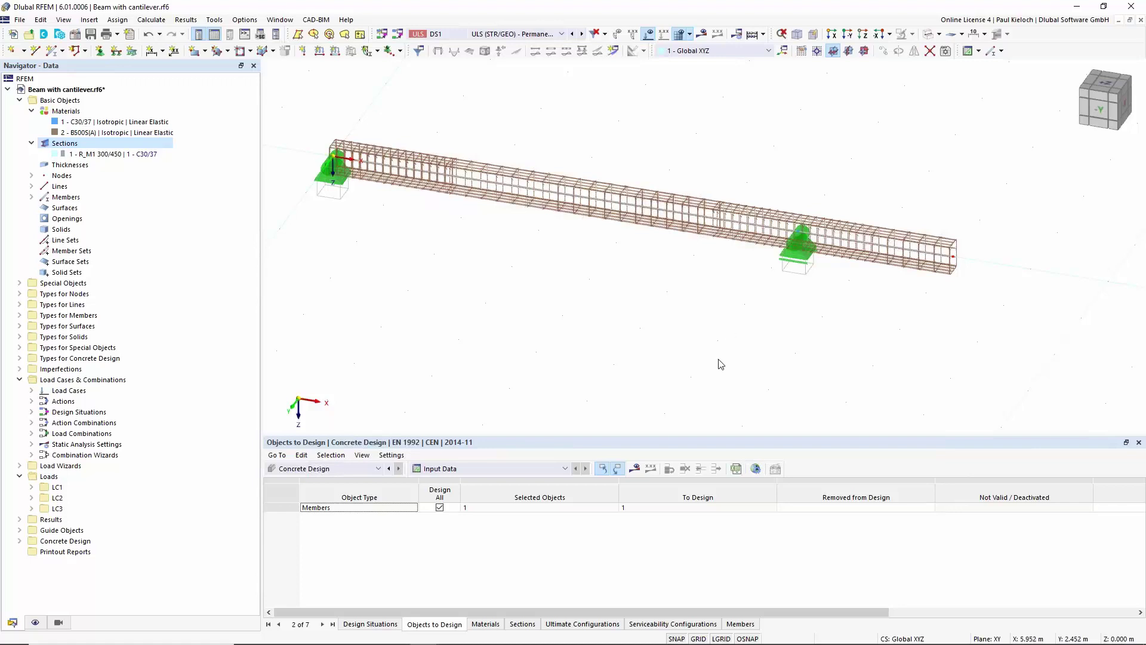
pyautogui.click(634, 473)
pyautogui.click(617, 378)
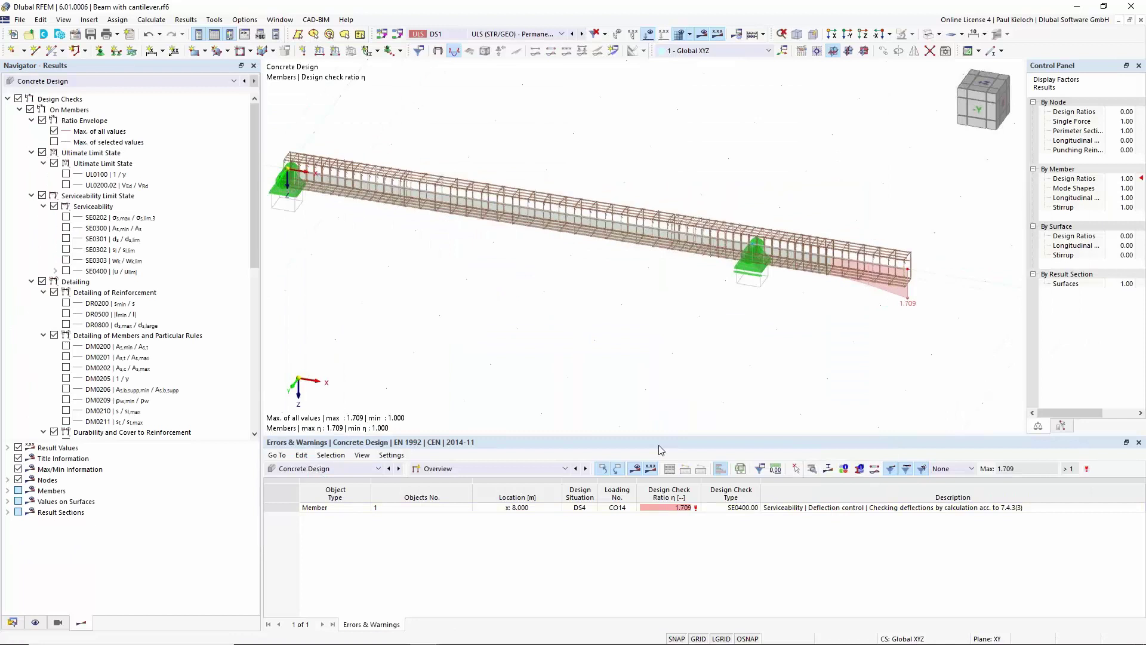
# Enlarge the concrete design results table and list the design ratios on members
pyautogui.moveTo(658, 434); pyautogui.dragTo(656, 355)
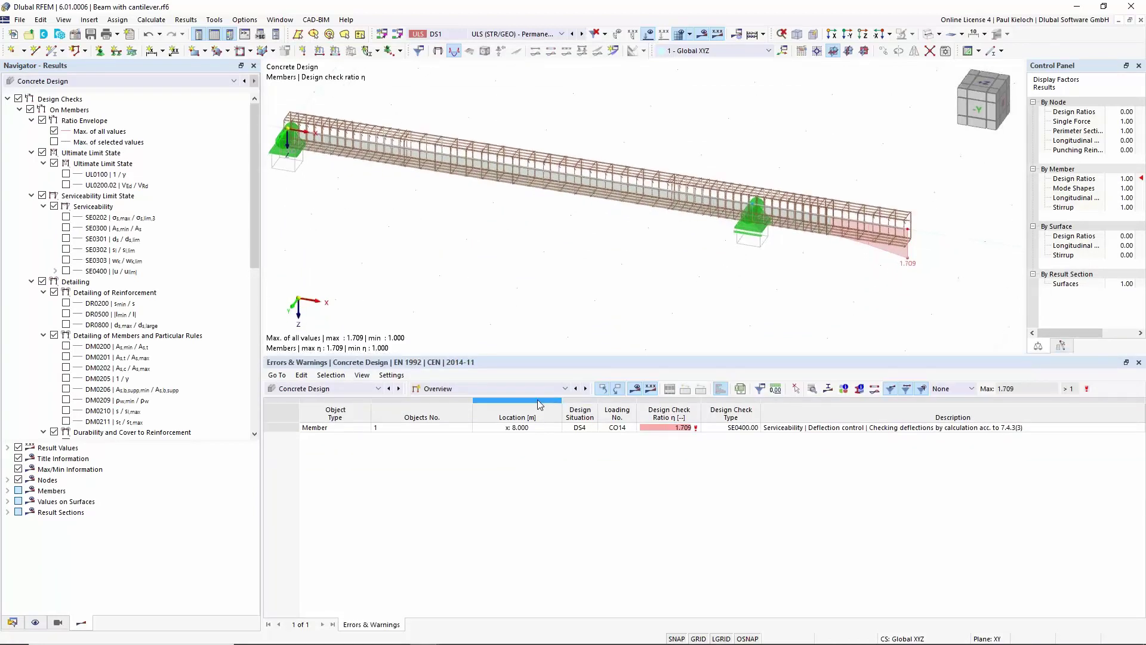
pyautogui.click(532, 396)
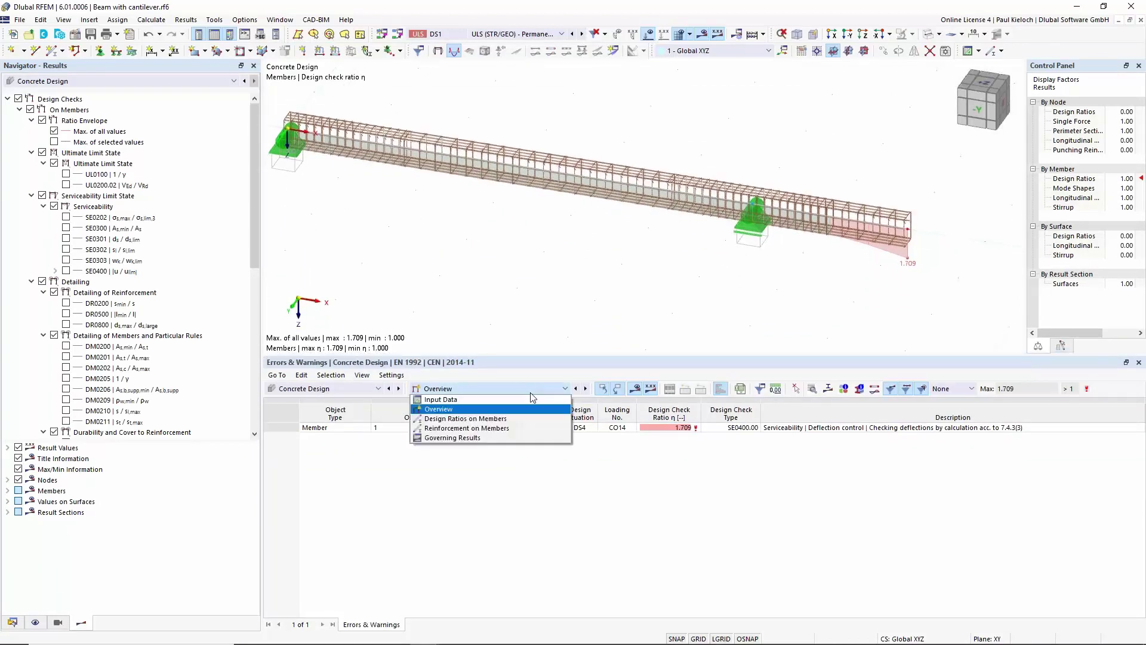
pyautogui.click(461, 419)
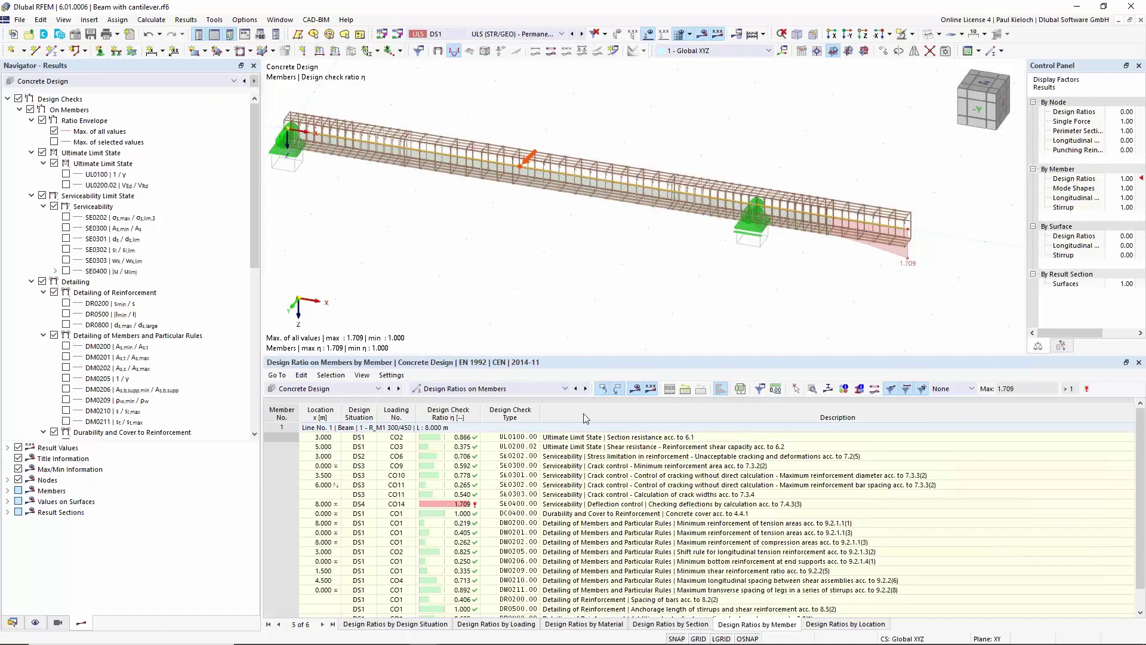
pyautogui.moveTo(591, 361); pyautogui.dragTo(608, 550)
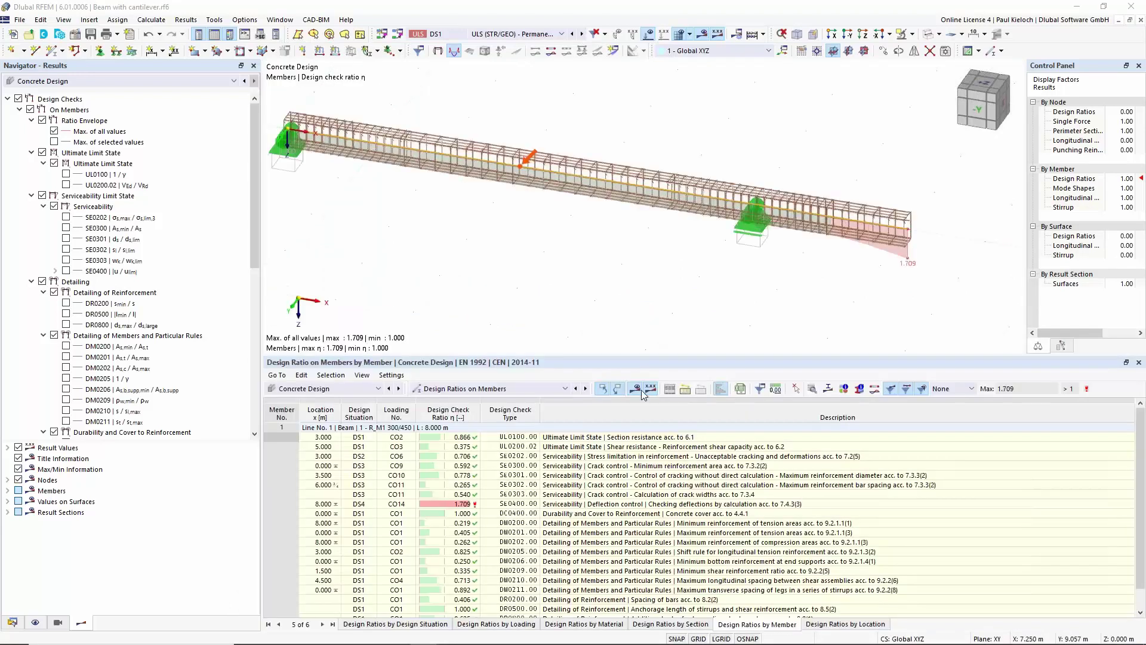
# Examine the design check details of the member's SE0400 deflection control check and close them
pyautogui.click(644, 504)
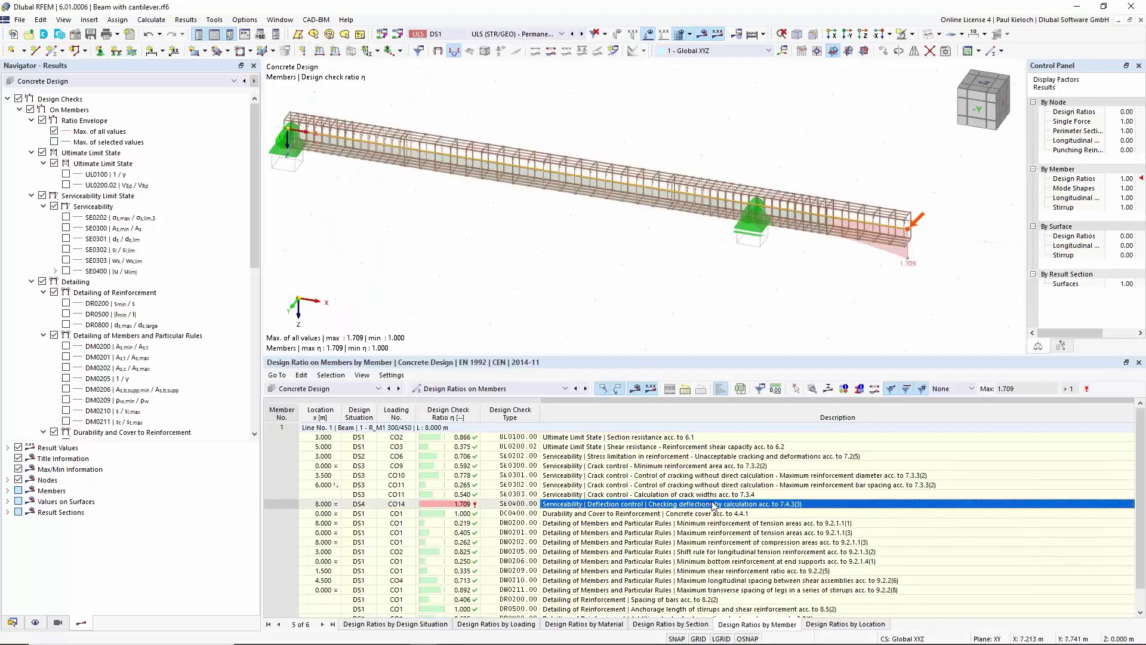
pyautogui.moveTo(796, 302); pyautogui.dragTo(842, 283, button='middle')
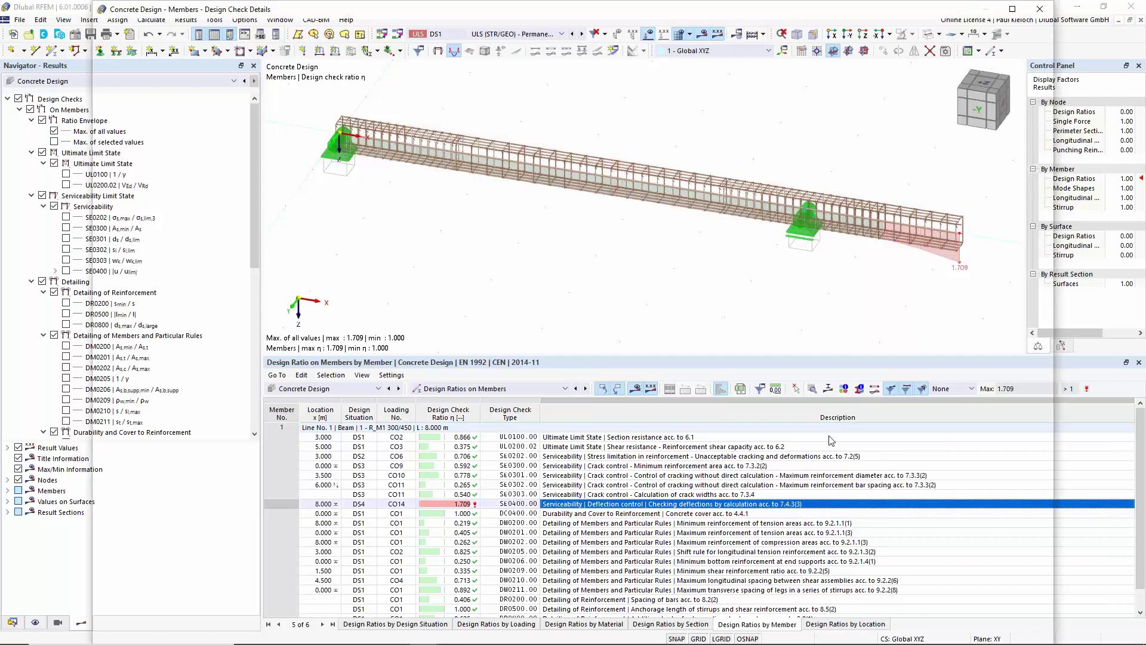
pyautogui.click(678, 291)
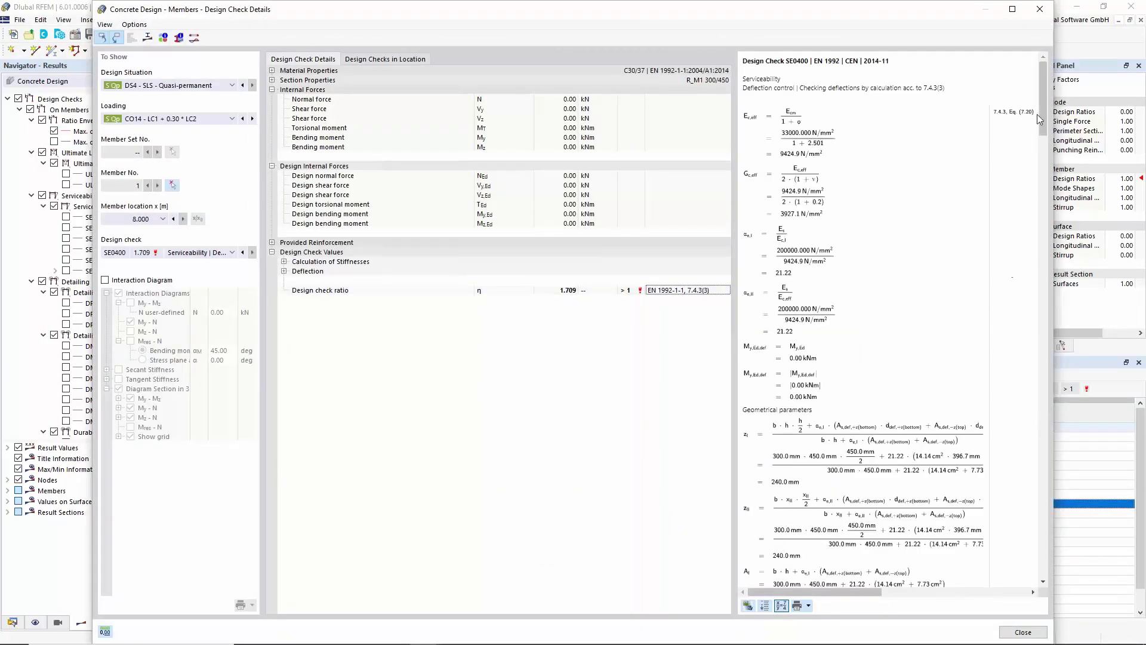
pyautogui.moveTo(1041, 109); pyautogui.dragTo(1040, 150)
pyautogui.click(1040, 9)
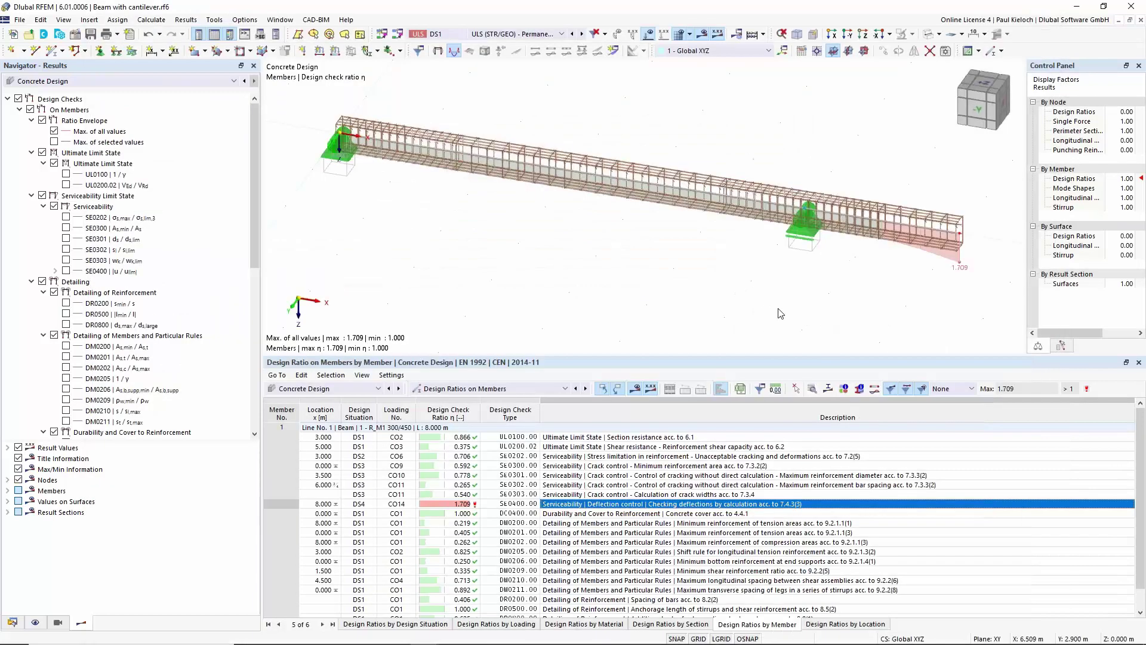
# Replace the all-values ratio envelope with the UL0100 section resistance diagram and highlight that check's row in the design ratio results
pyautogui.moveTo(800, 291); pyautogui.dragTo(800, 305, button='middle')
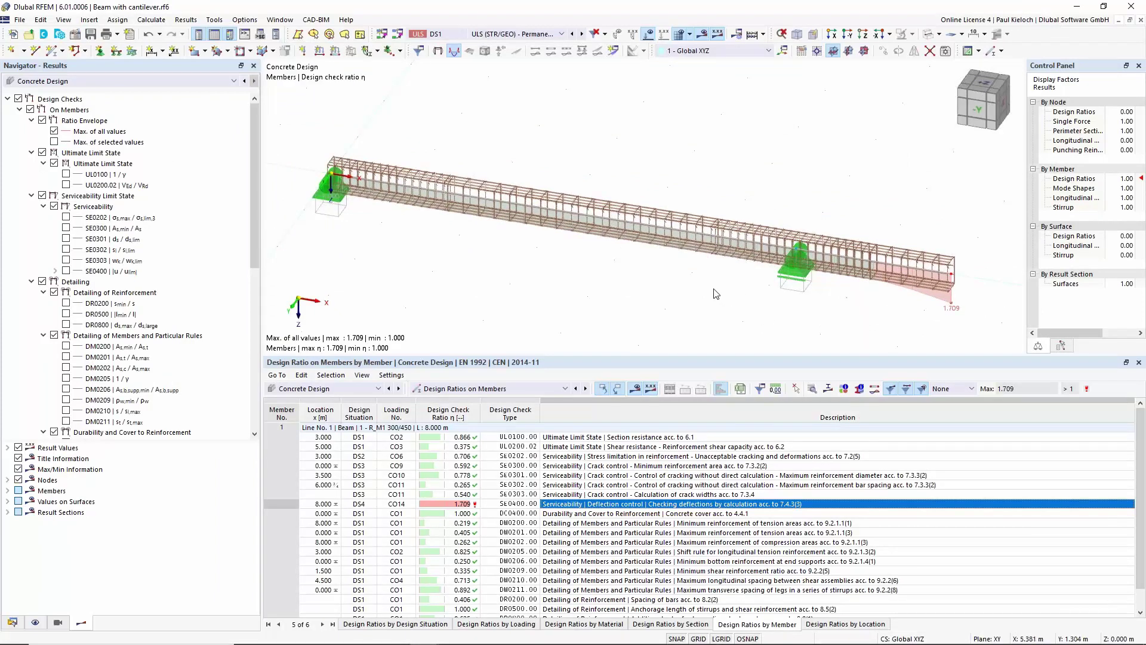
pyautogui.moveTo(714, 289); pyautogui.dragTo(708, 300, button='middle')
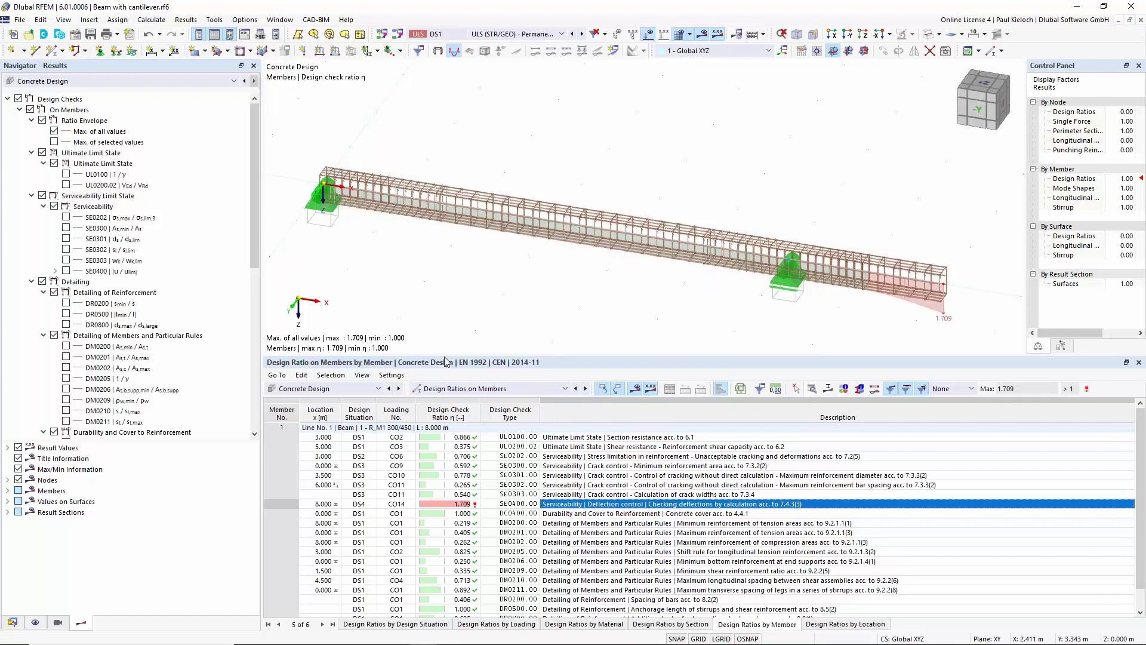
pyautogui.click(55, 131)
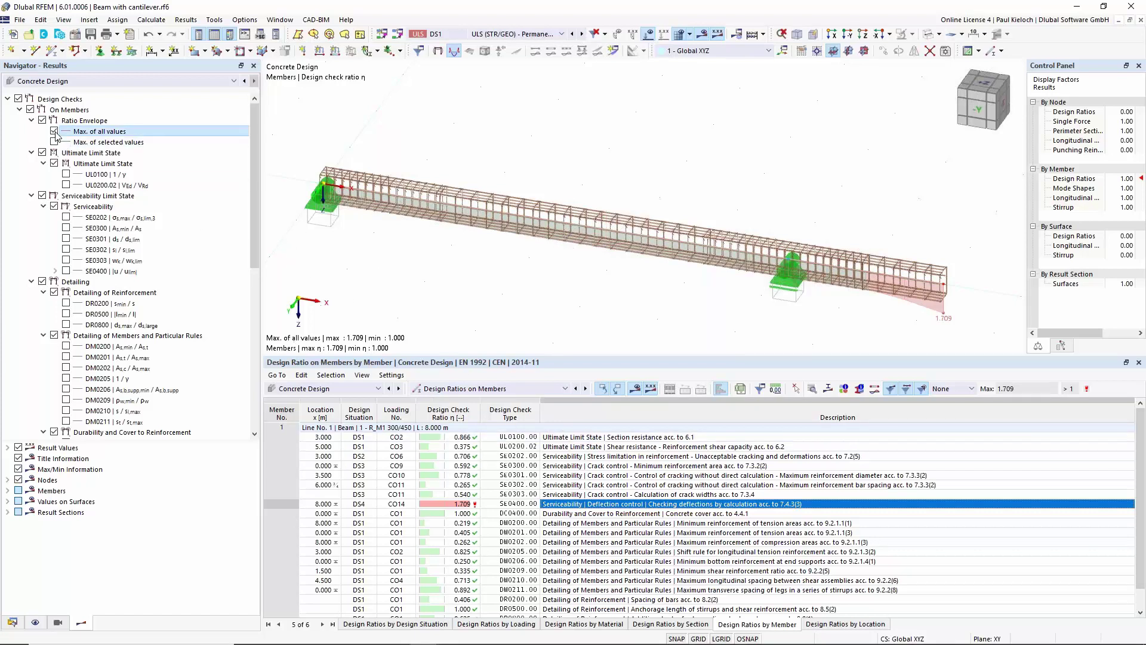
pyautogui.click(65, 174)
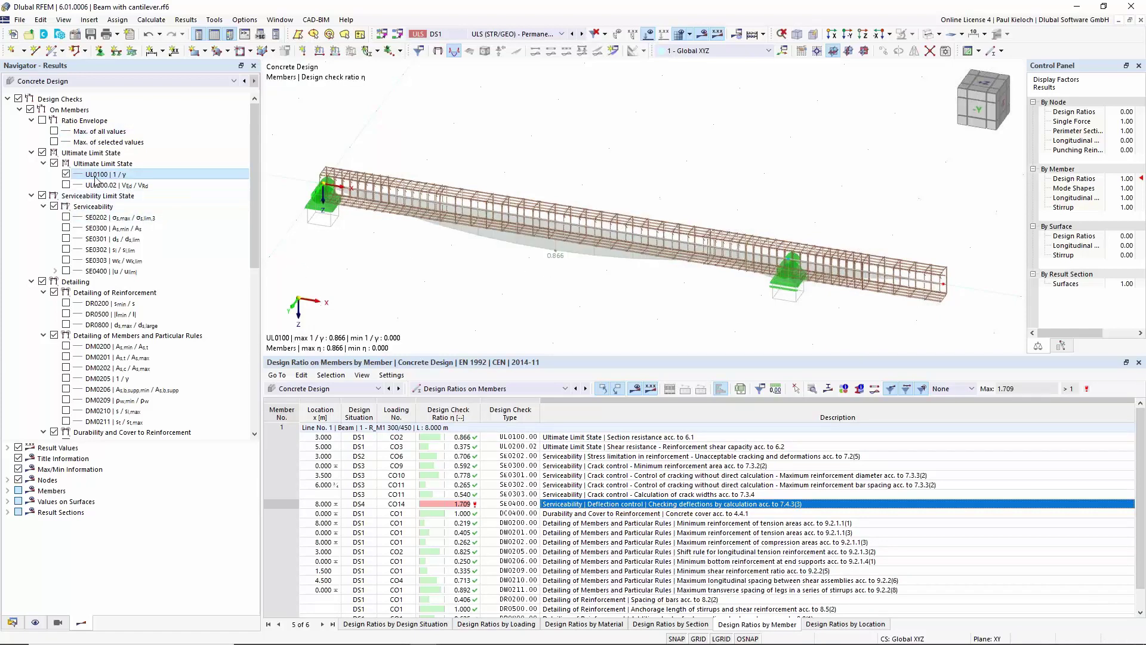
pyautogui.click(625, 439)
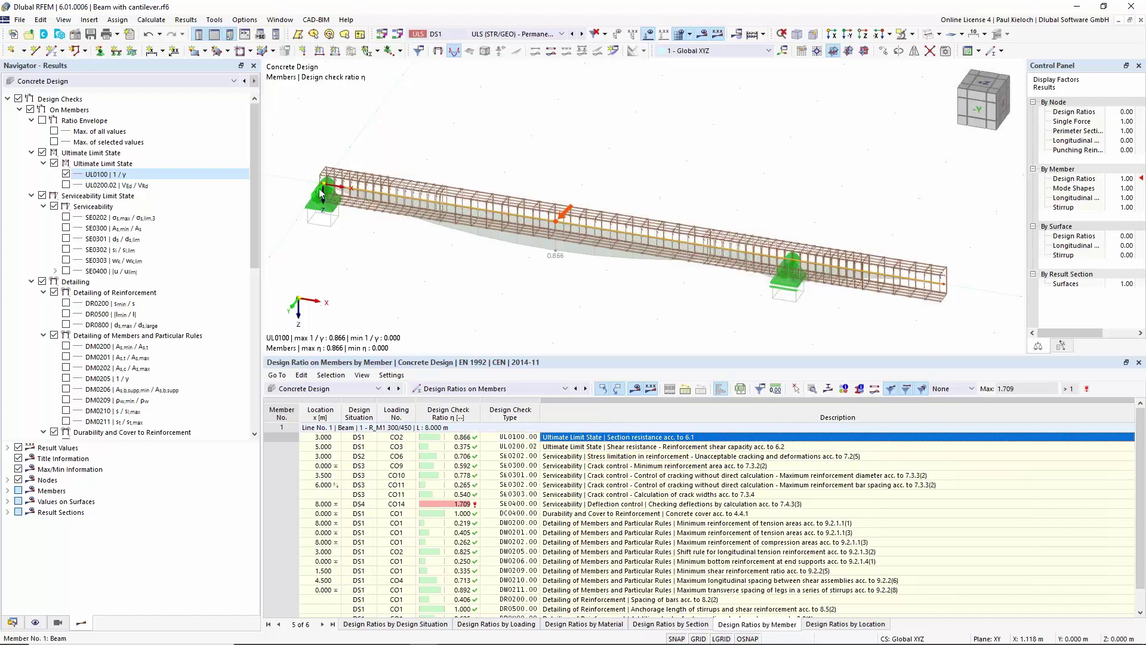
# Hide the UL0100 diagram, then toggle the UL0200.02 shear resistance ratio on the beam on and off
pyautogui.click(66, 174)
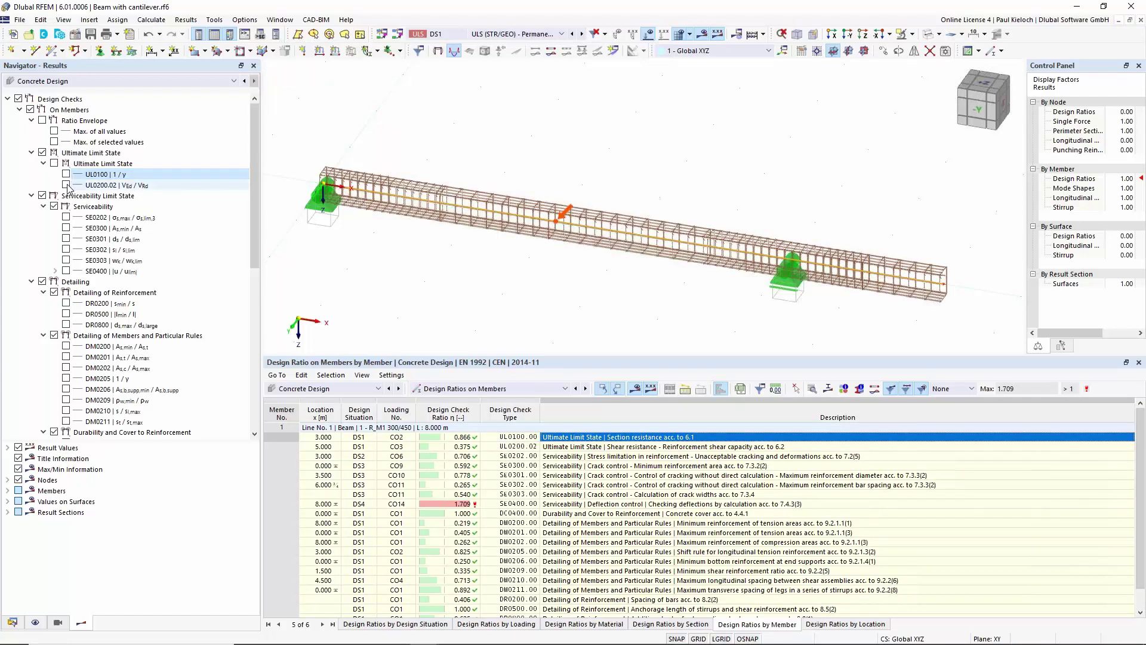
pyautogui.click(65, 185)
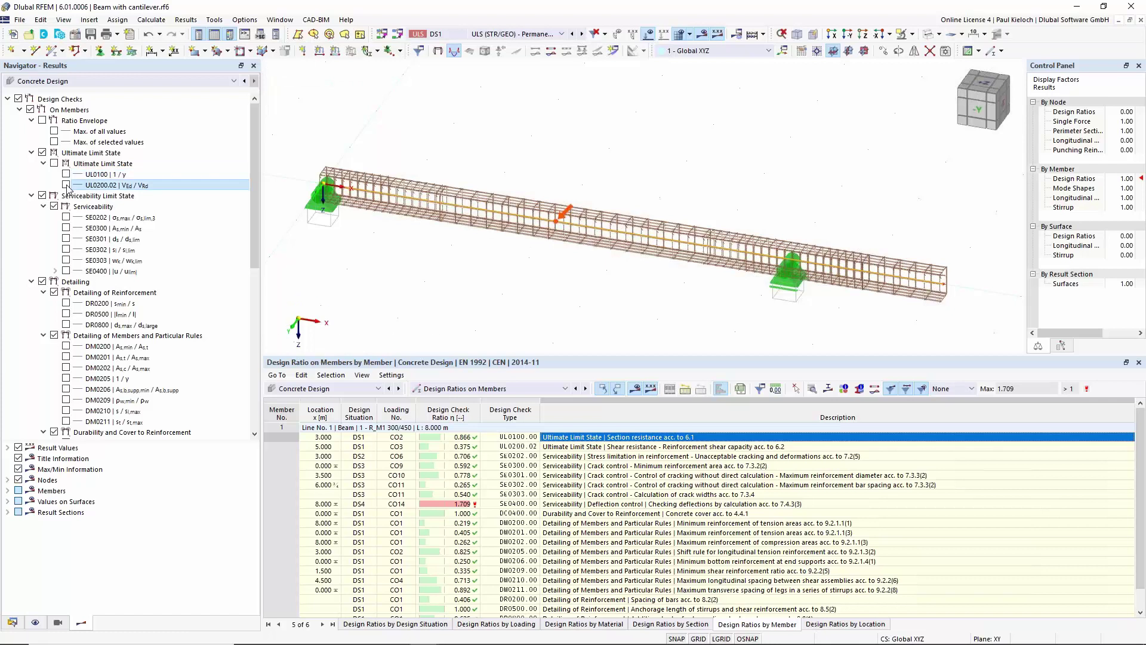
pyautogui.click(66, 185)
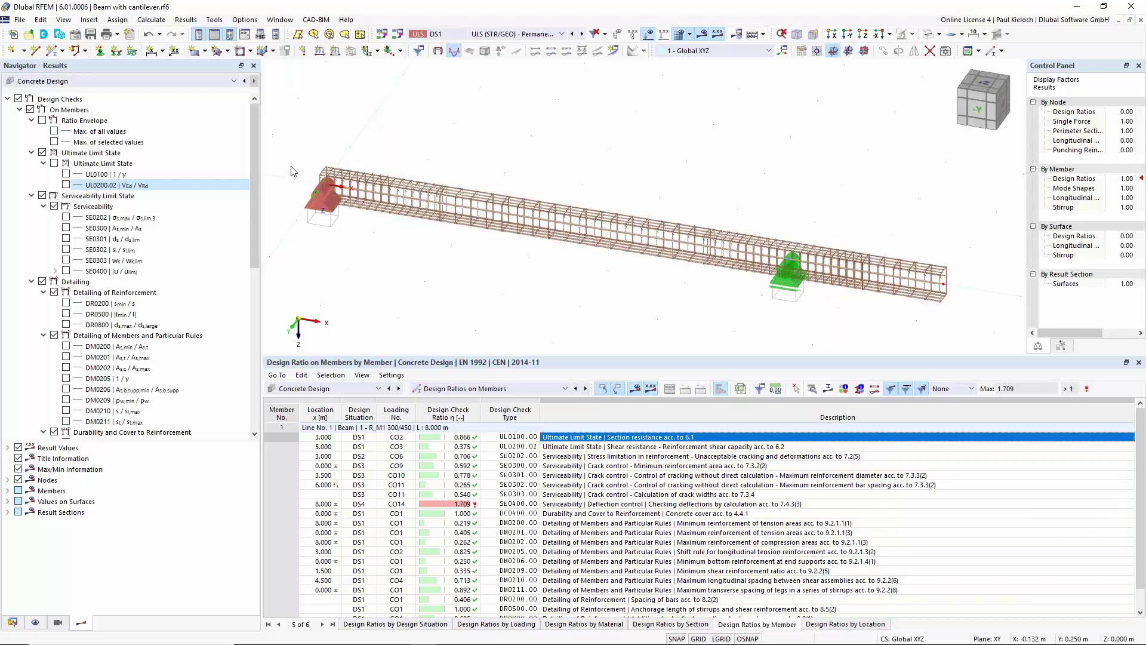
# Turn off the design check results and collapse the required, provided and not covered reinforcement groups on members
pyautogui.click(18, 99)
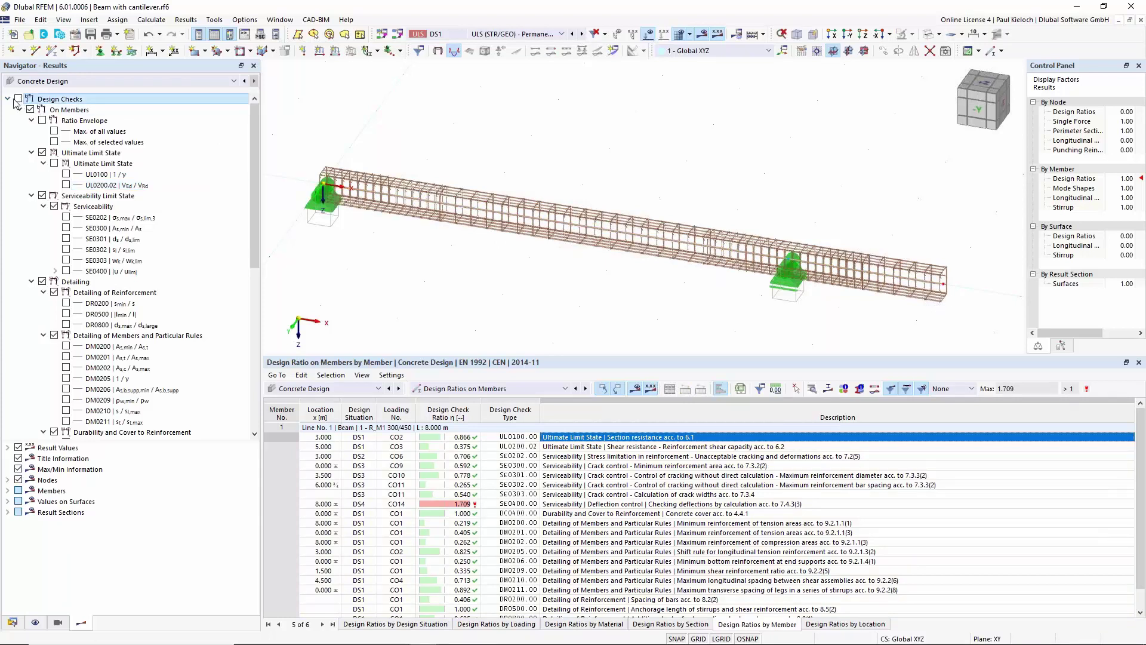
pyautogui.click(9, 100)
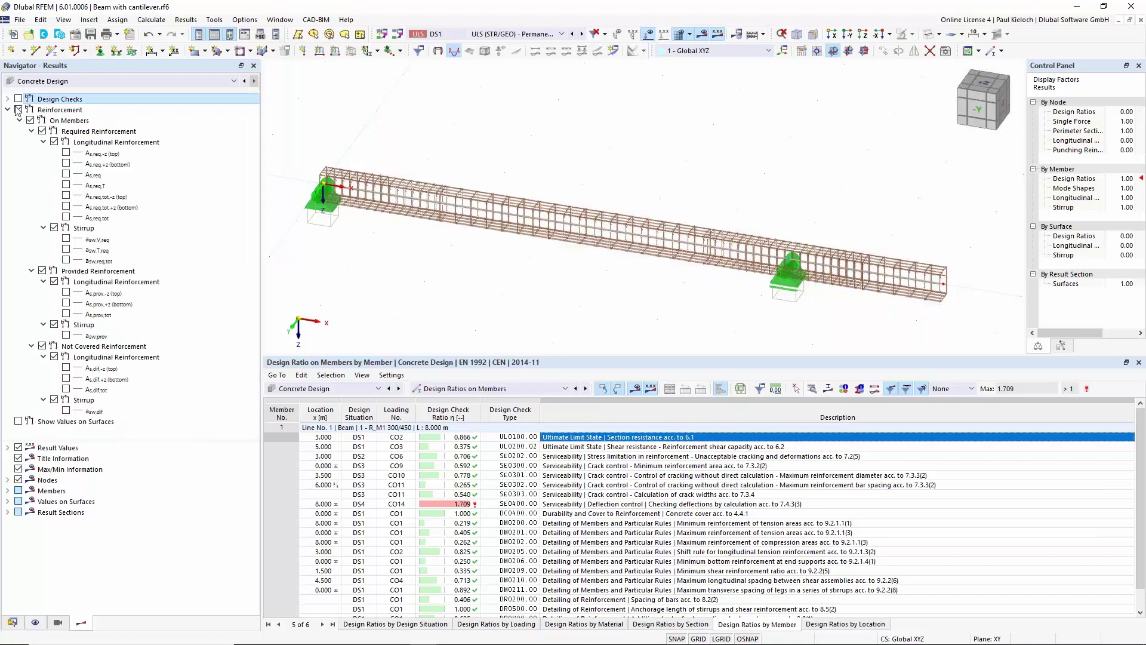
pyautogui.click(61, 110)
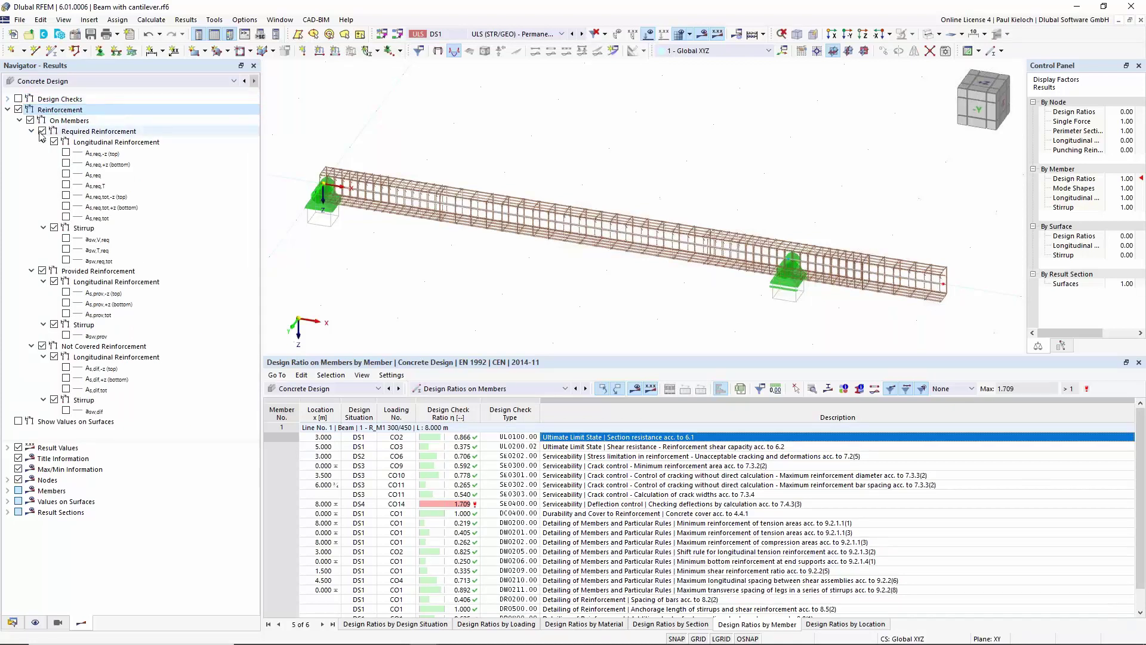
pyautogui.click(32, 132)
pyautogui.click(31, 142)
pyautogui.click(32, 153)
pyautogui.click(74, 132)
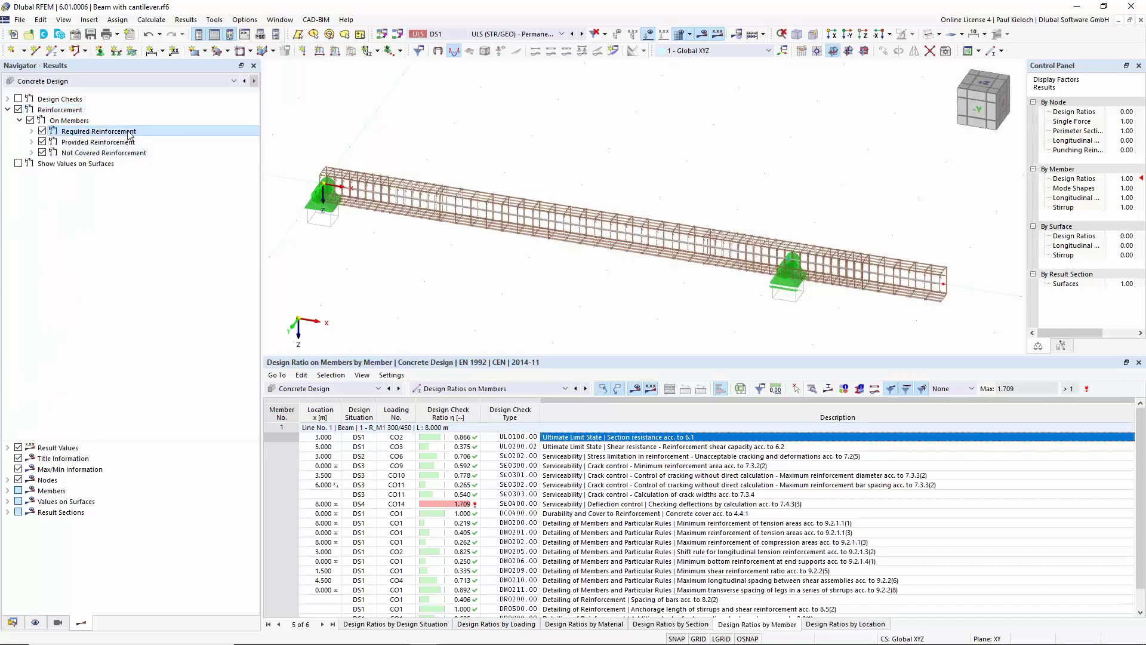
pyautogui.click(77, 153)
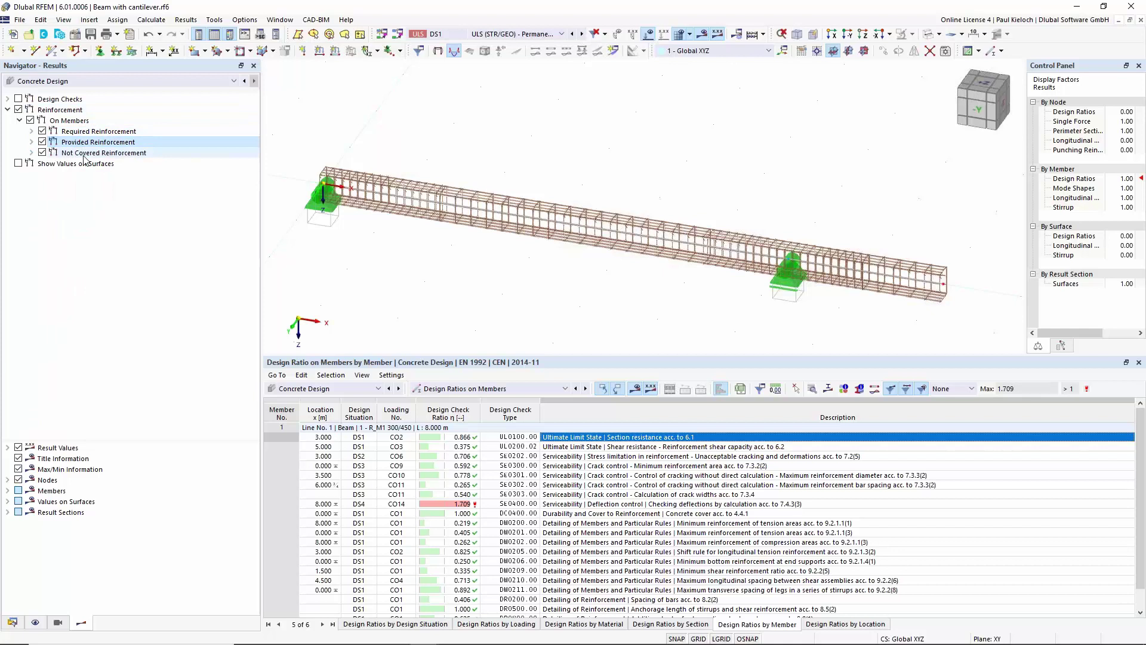
pyautogui.click(85, 144)
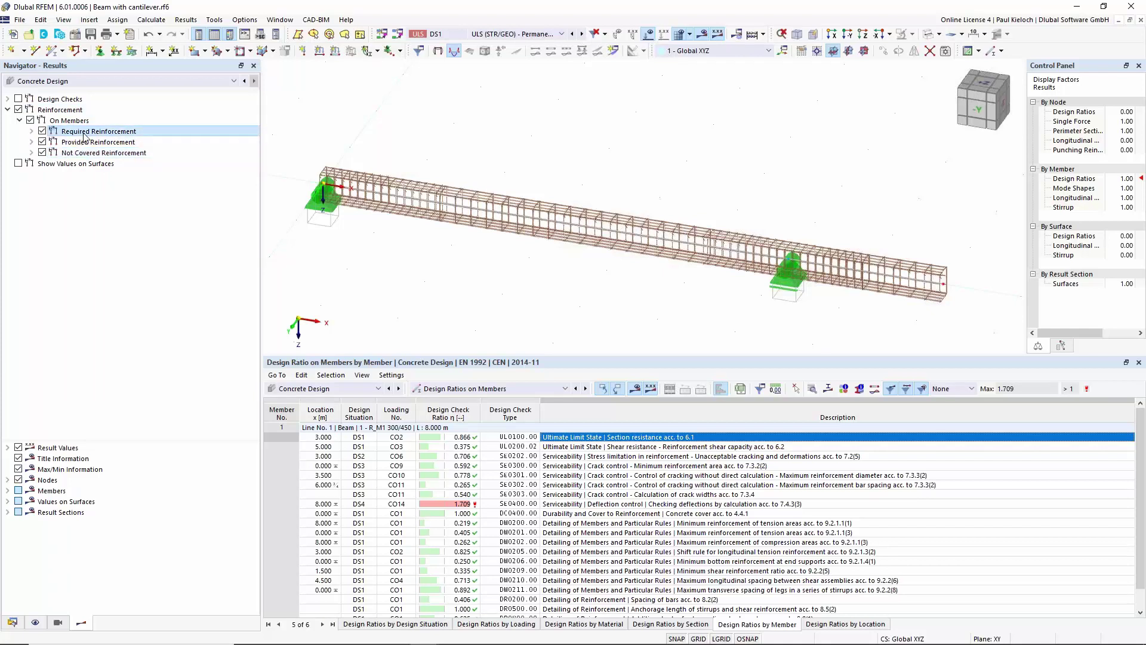
pyautogui.click(83, 153)
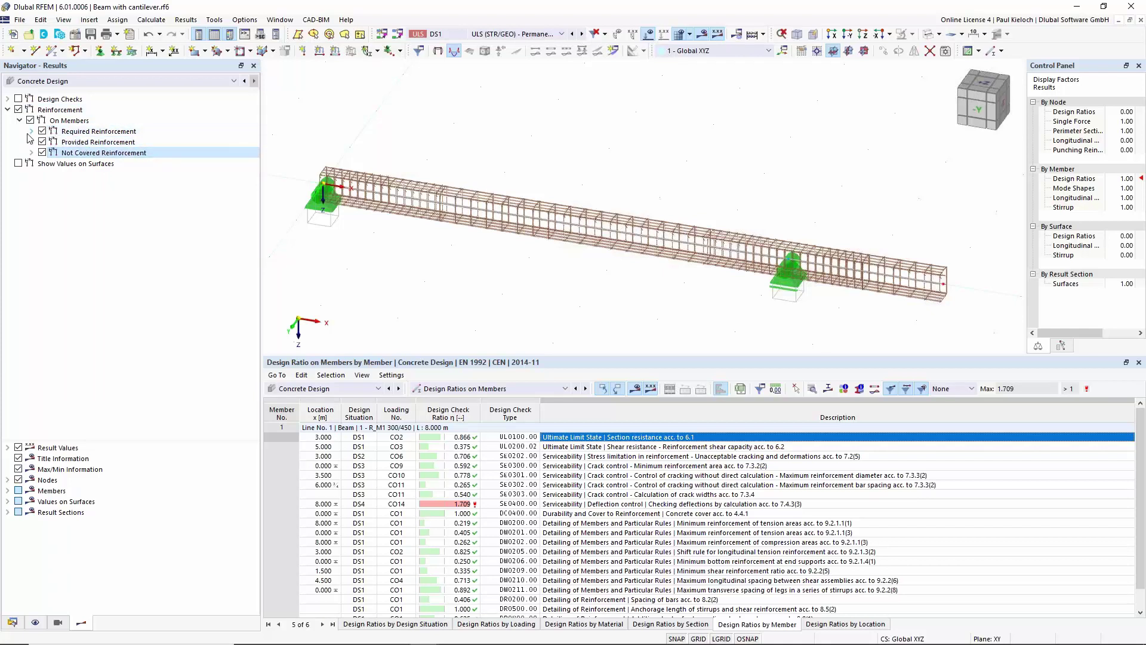
# Display the required longitudinal reinforcement As,req,+z (bottom) and As,req,tot,-z (top) along the beam
pyautogui.click(31, 131)
pyautogui.click(95, 142)
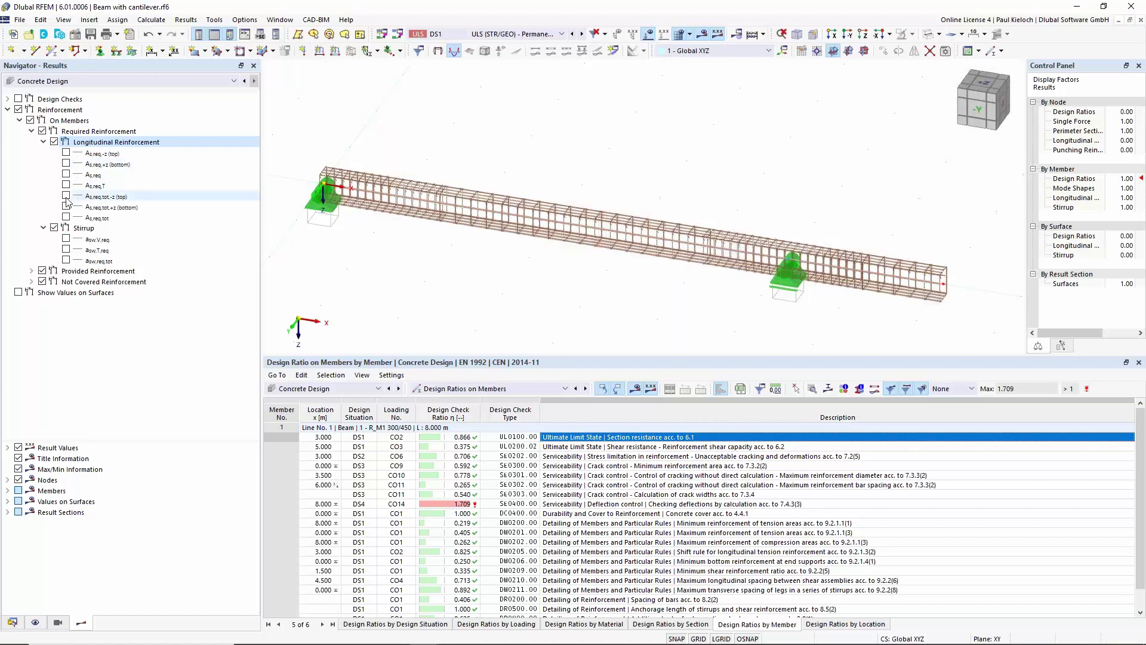
pyautogui.click(66, 164)
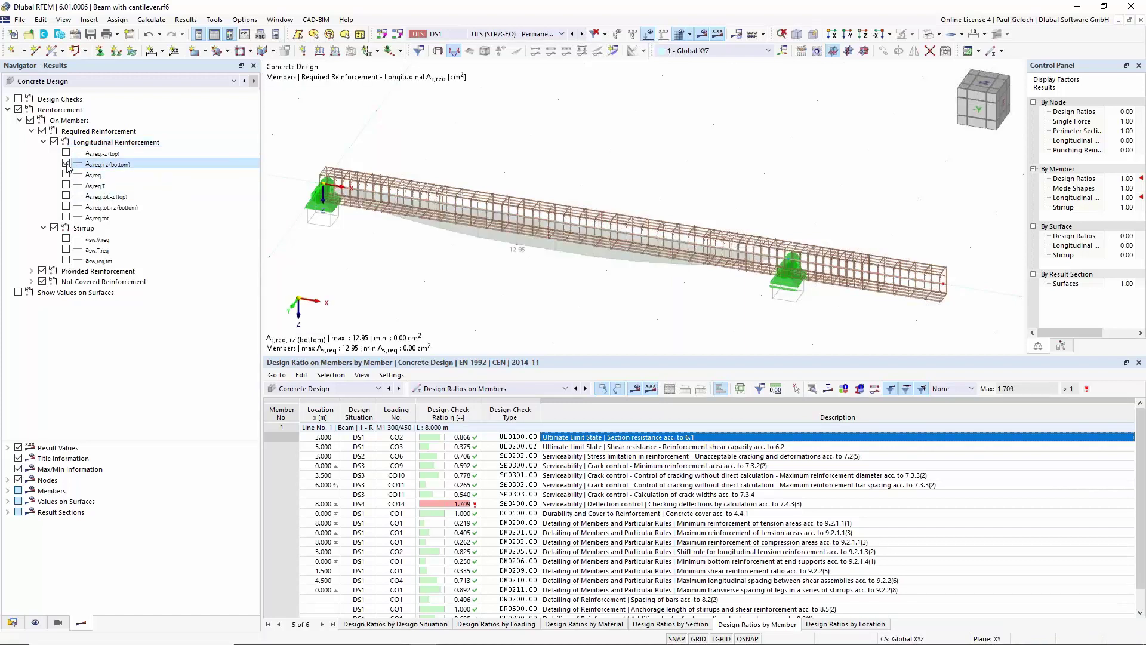
pyautogui.click(67, 206)
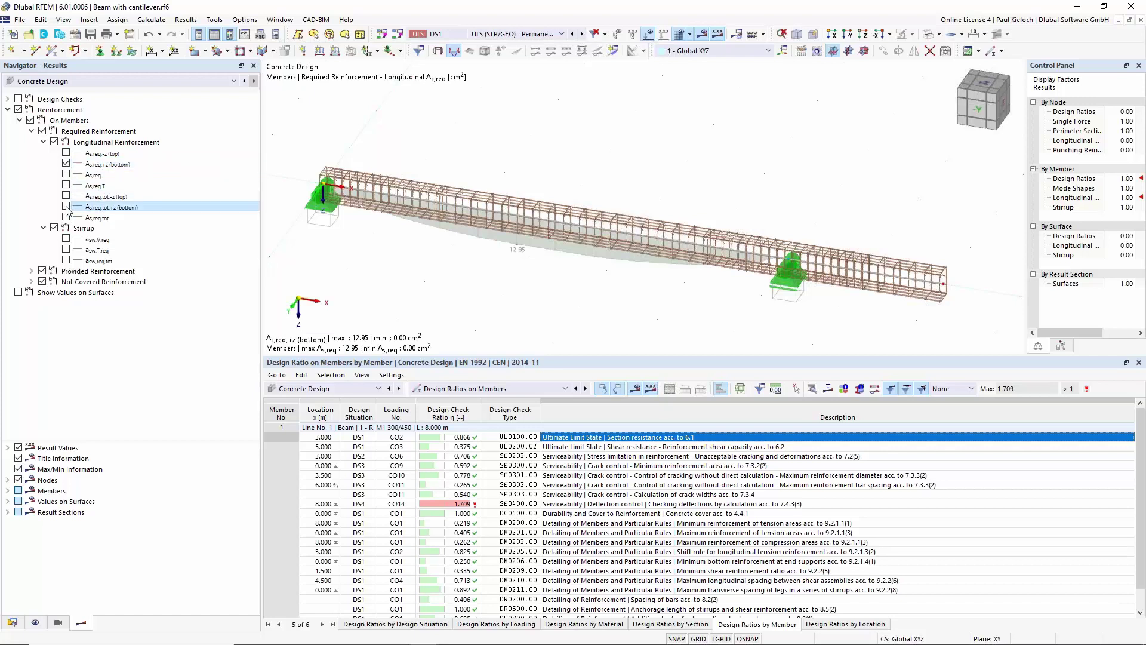
pyautogui.click(66, 206)
pyautogui.click(67, 195)
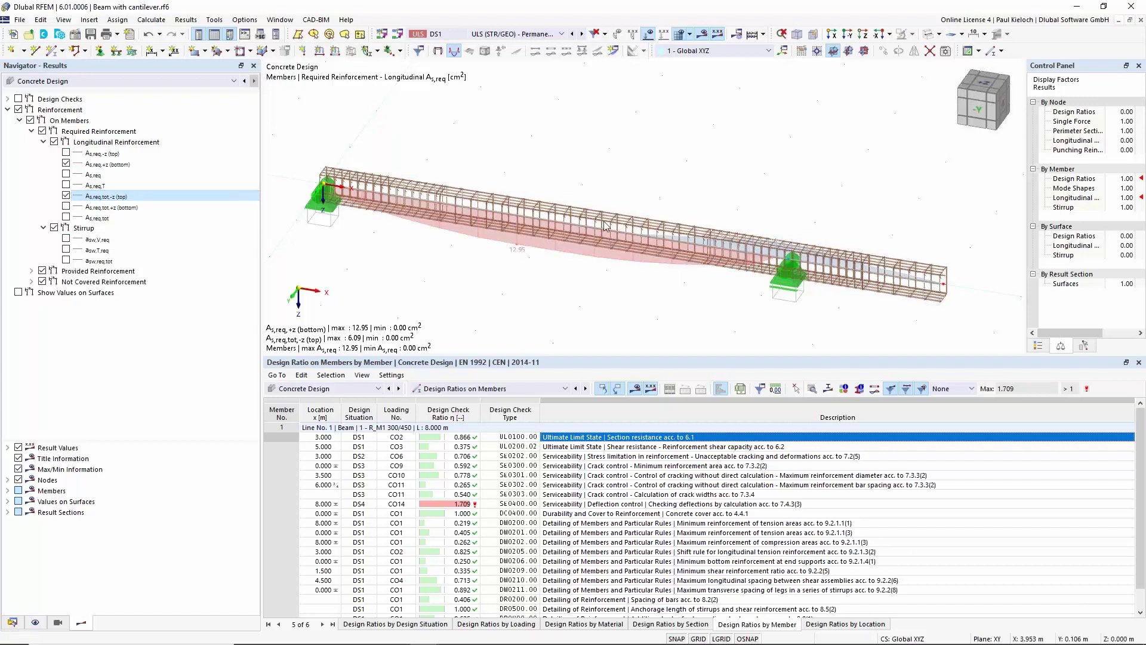
# Set the member display factors to 1.75 for design ratios and 4.00 for longitudinal reinforcement
pyautogui.click(1125, 179)
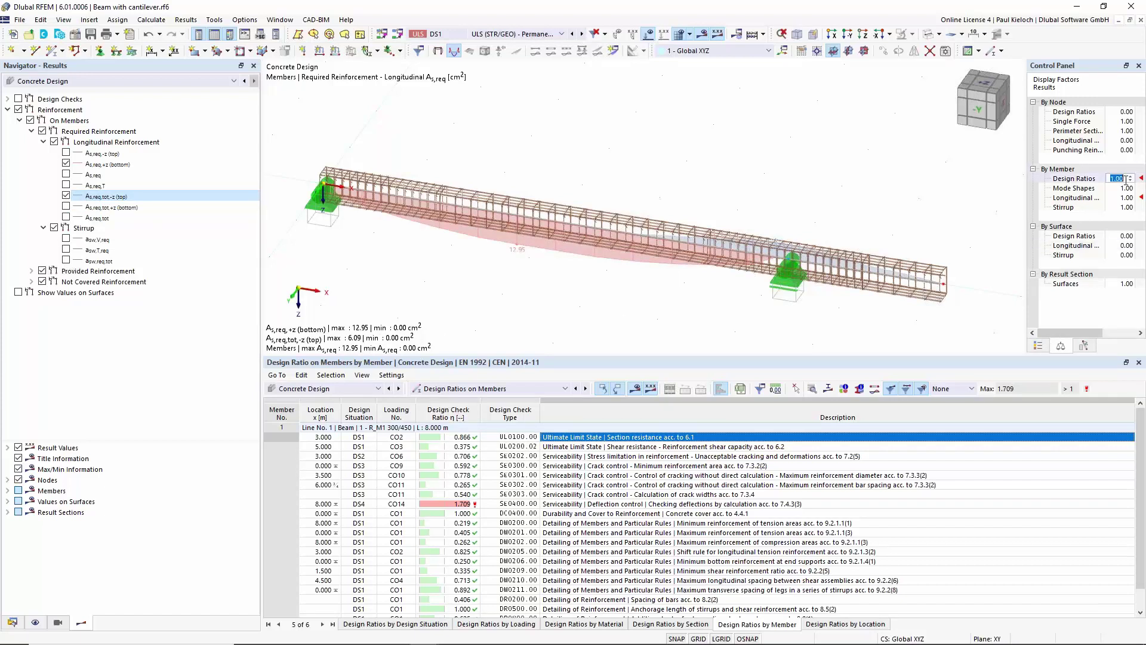
pyautogui.write('1.75')
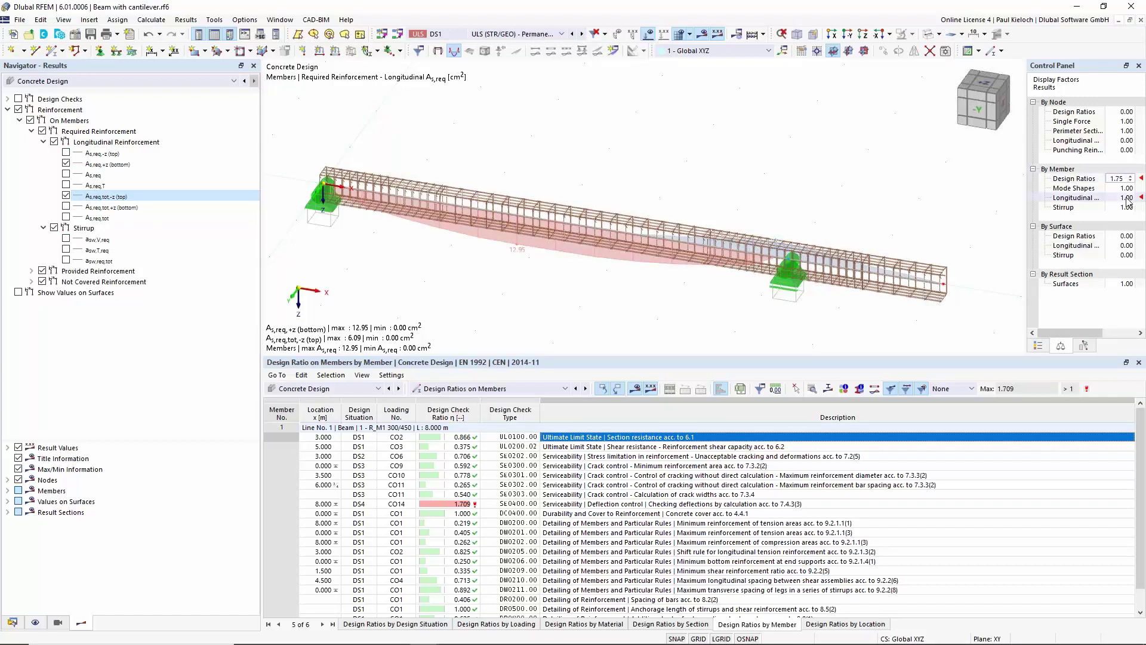
pyautogui.click(1125, 198)
pyautogui.scroll(3, 1125, 197)
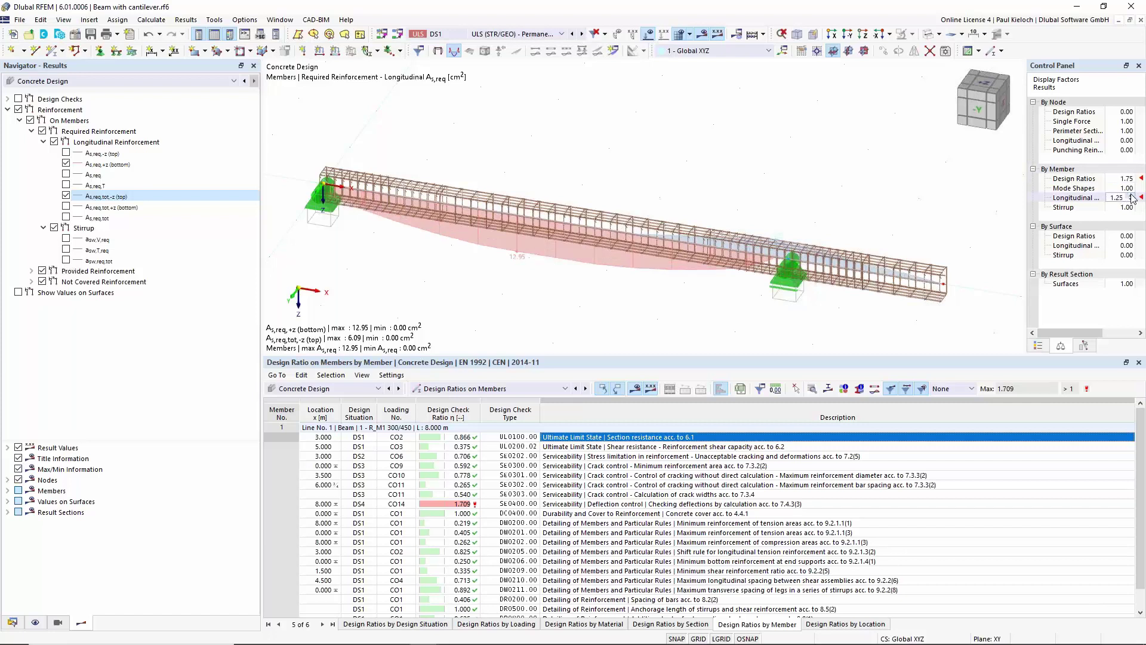
pyautogui.scroll(-1, 1130, 206)
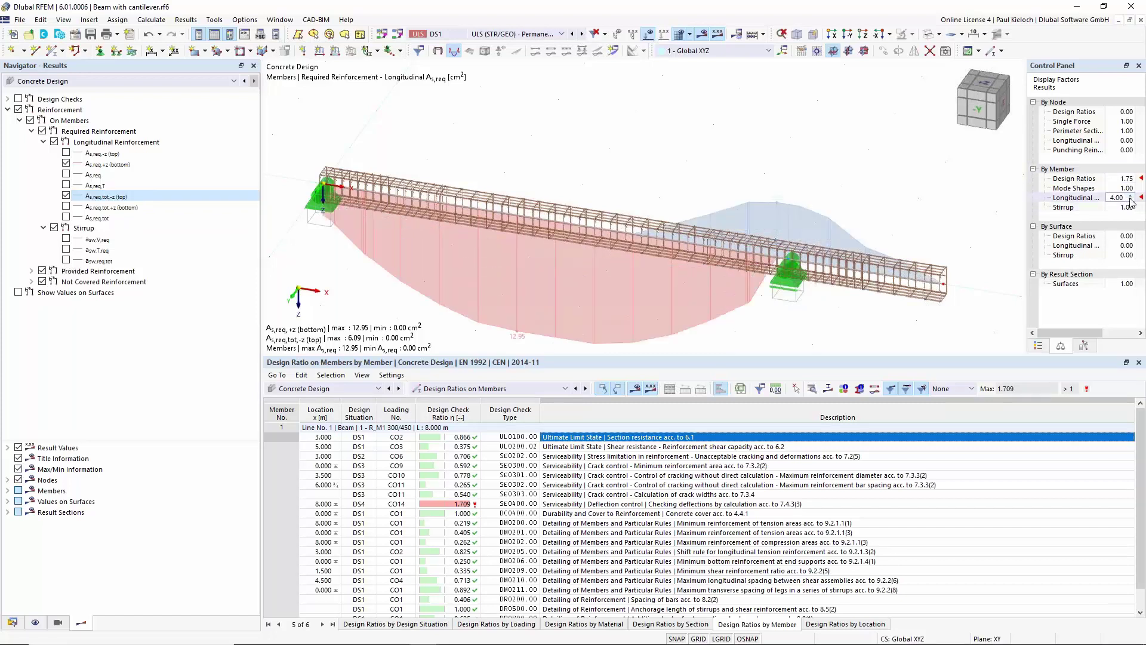
pyautogui.scroll(1, 1131, 205)
pyautogui.moveTo(1015, 197); pyautogui.dragTo(870, 140, button='middle')
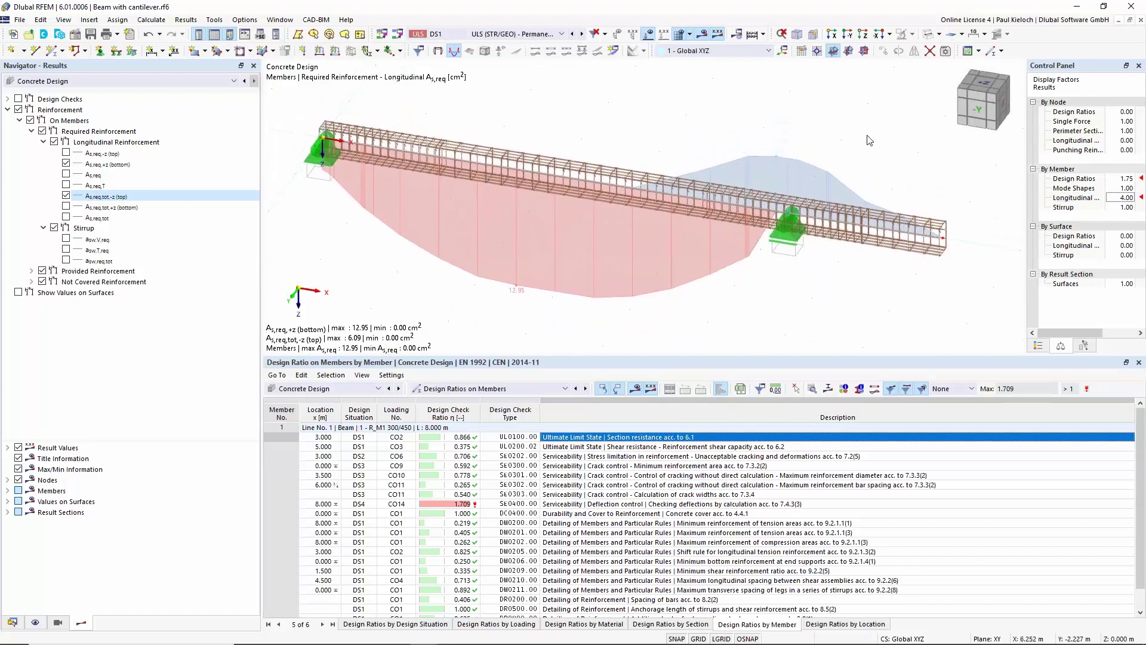
# Replace the required reinforcement diagrams with the provided As,prov,-z (top) and As,prov,+z (bottom) ones, examine them, and hide them again
pyautogui.click(66, 164)
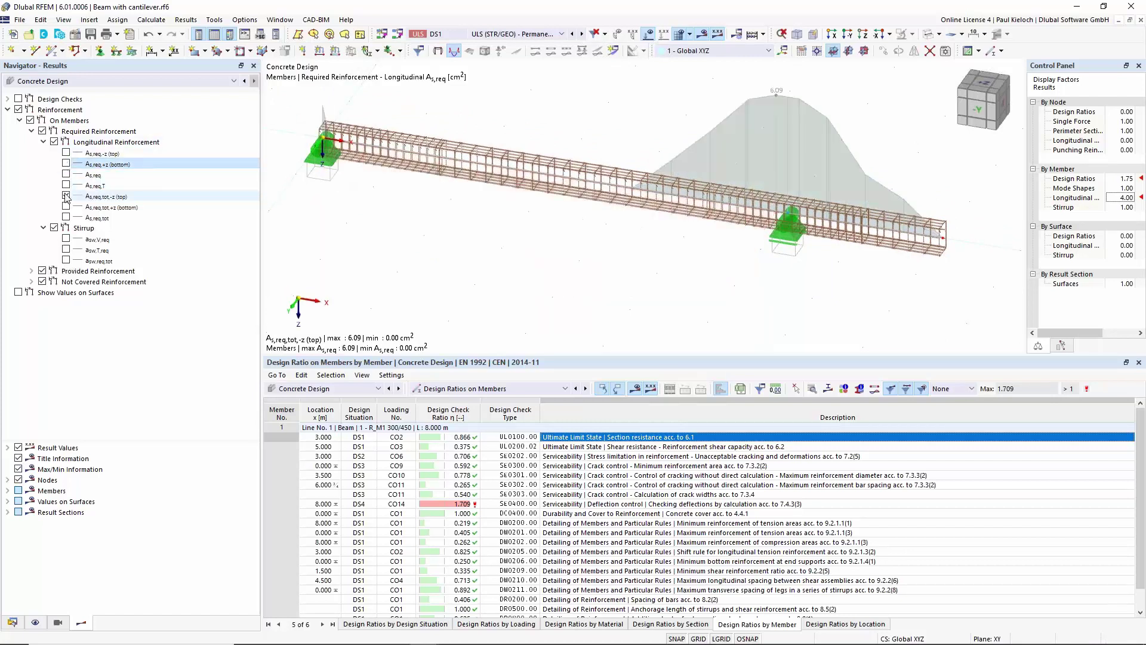
pyautogui.click(66, 195)
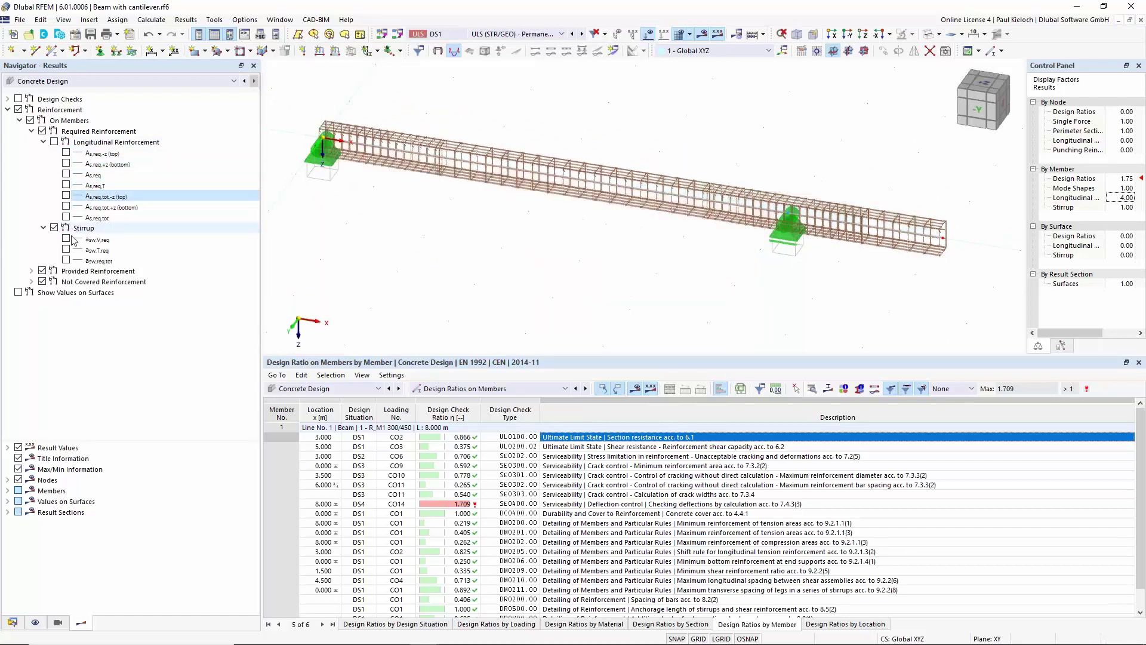
pyautogui.click(31, 271)
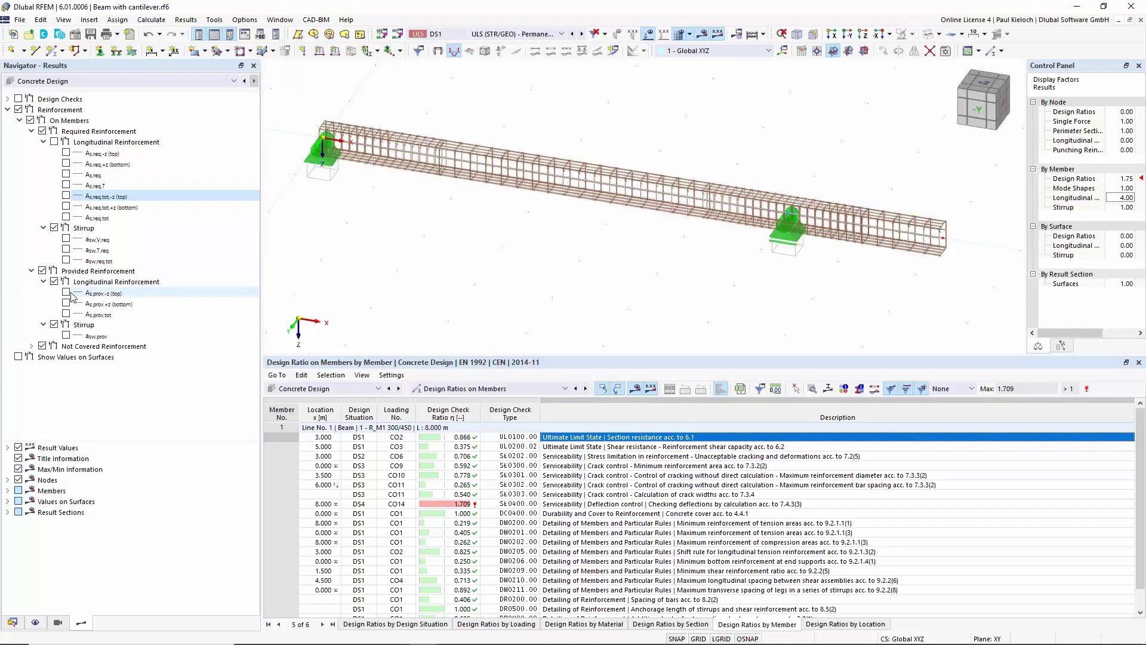
pyautogui.click(66, 293)
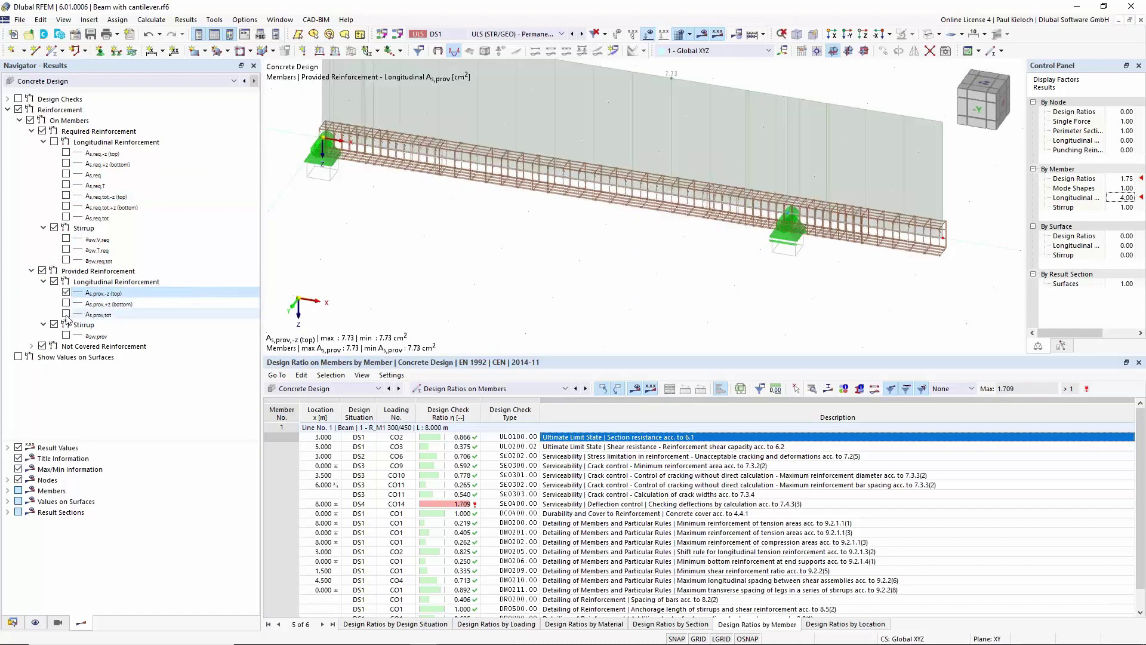
pyautogui.moveTo(876, 108); pyautogui.dragTo(879, 144, button='middle')
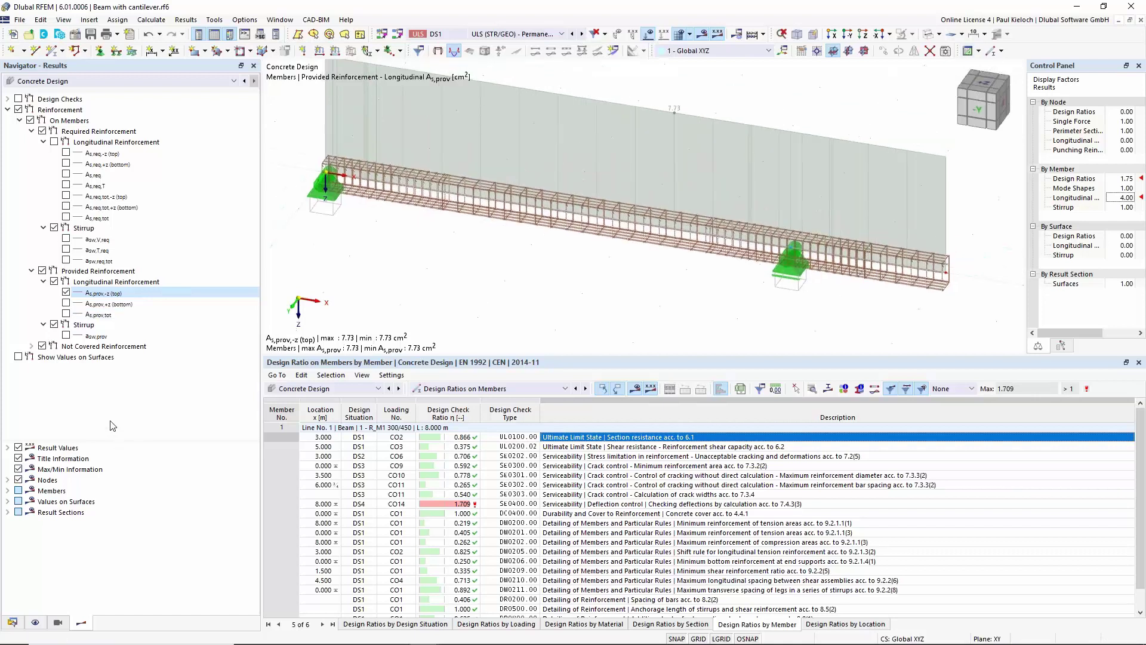
pyautogui.click(67, 303)
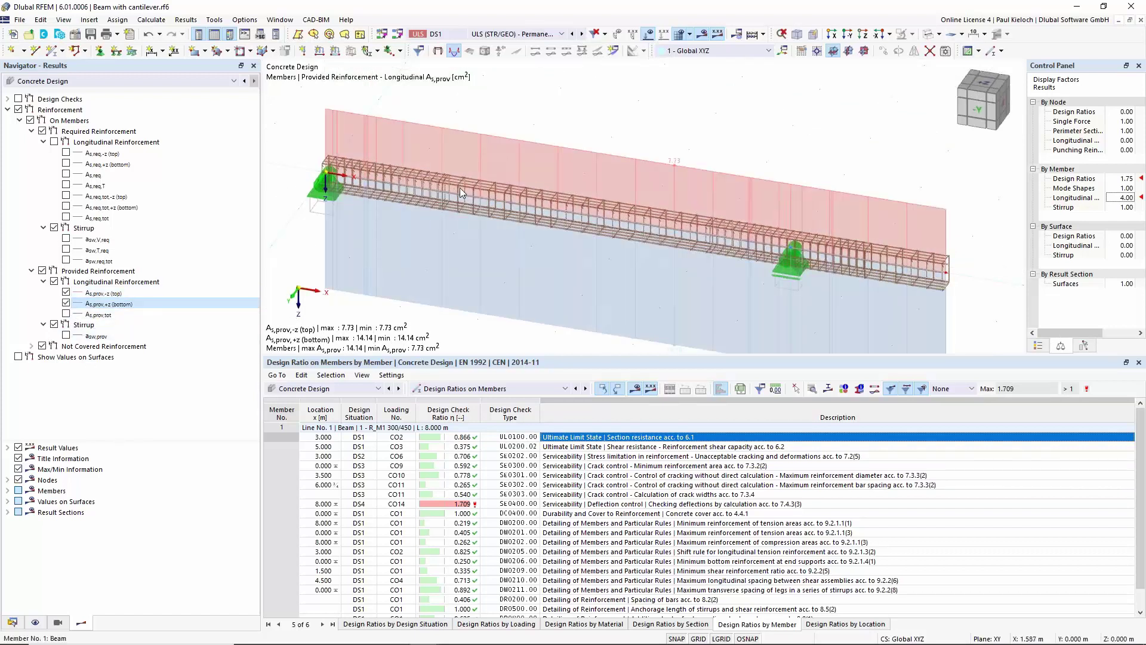
pyautogui.click(67, 303)
pyautogui.click(66, 294)
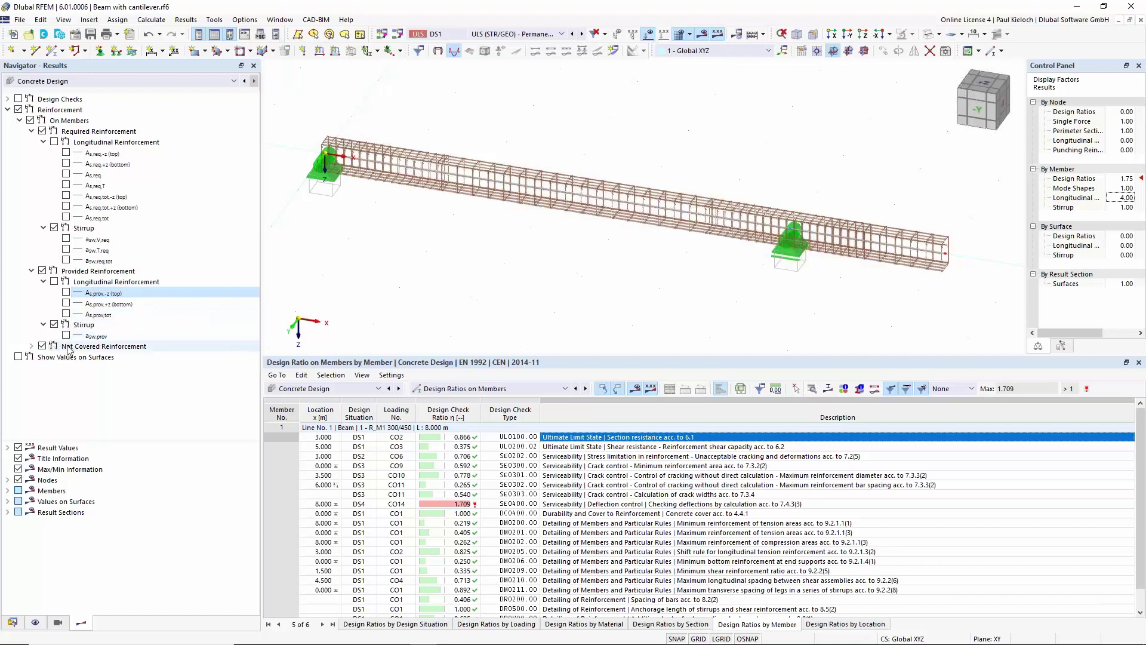
# Check the not covered longitudinal reinforcement As,dif,+z (bottom) on the beam and hide its result again
pyautogui.click(31, 346)
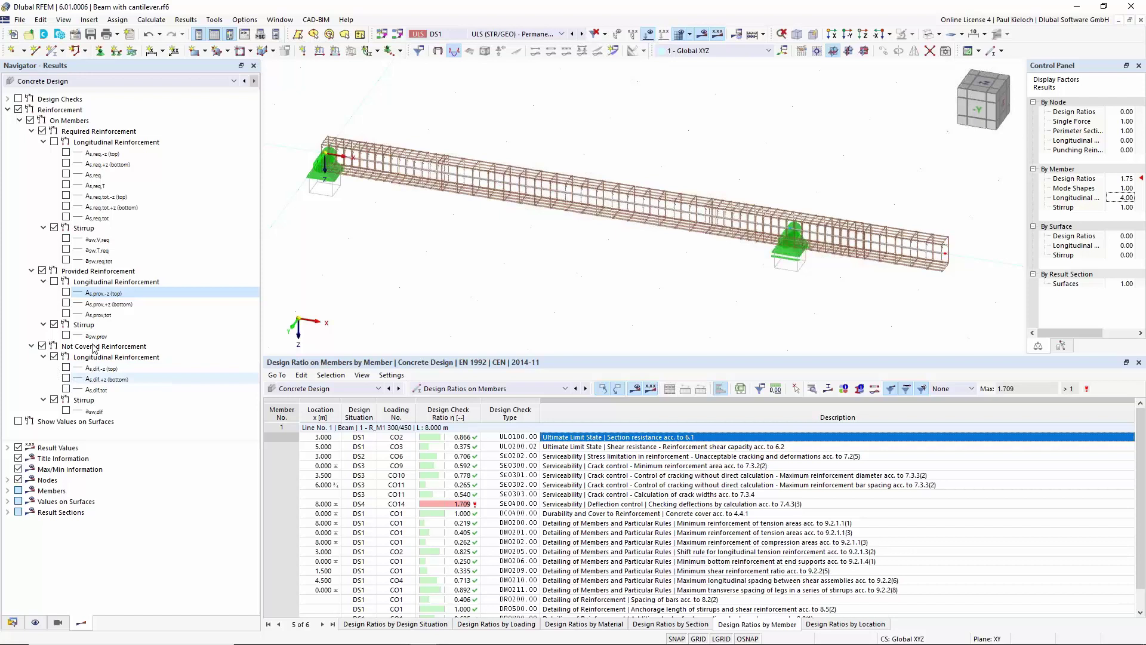
pyautogui.click(67, 380)
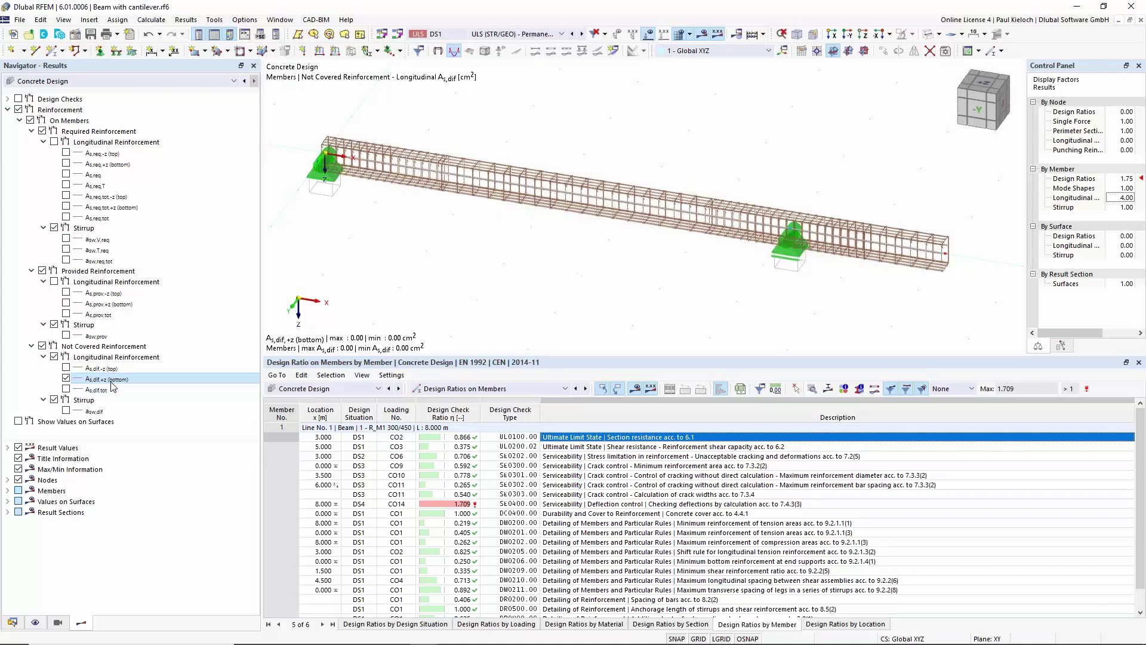
pyautogui.click(66, 379)
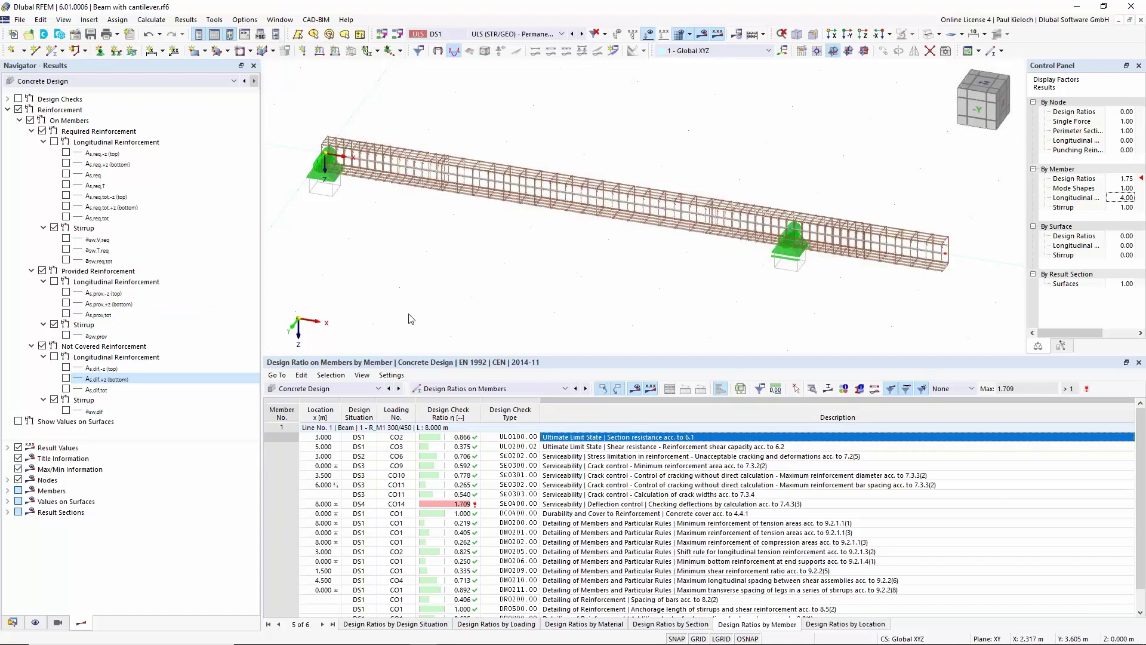
pyautogui.moveTo(484, 286); pyautogui.dragTo(477, 298, button='middle')
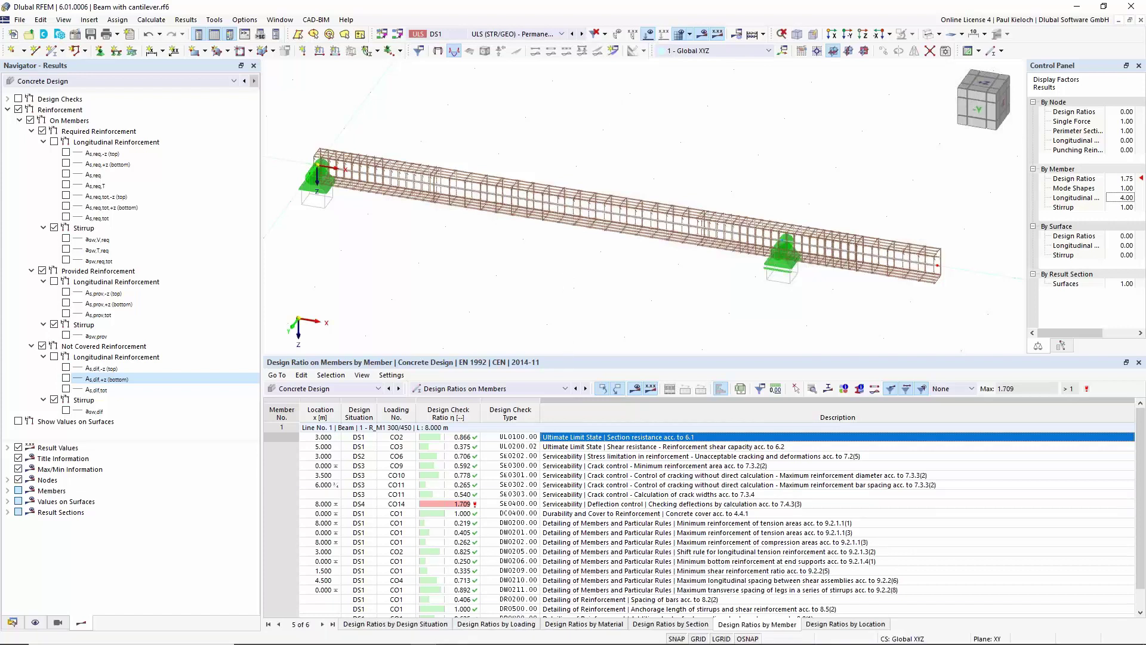
# Switch to the open "3D Example - START" building model and examine its structure from several angles
pyautogui.moveTo(427, 639)
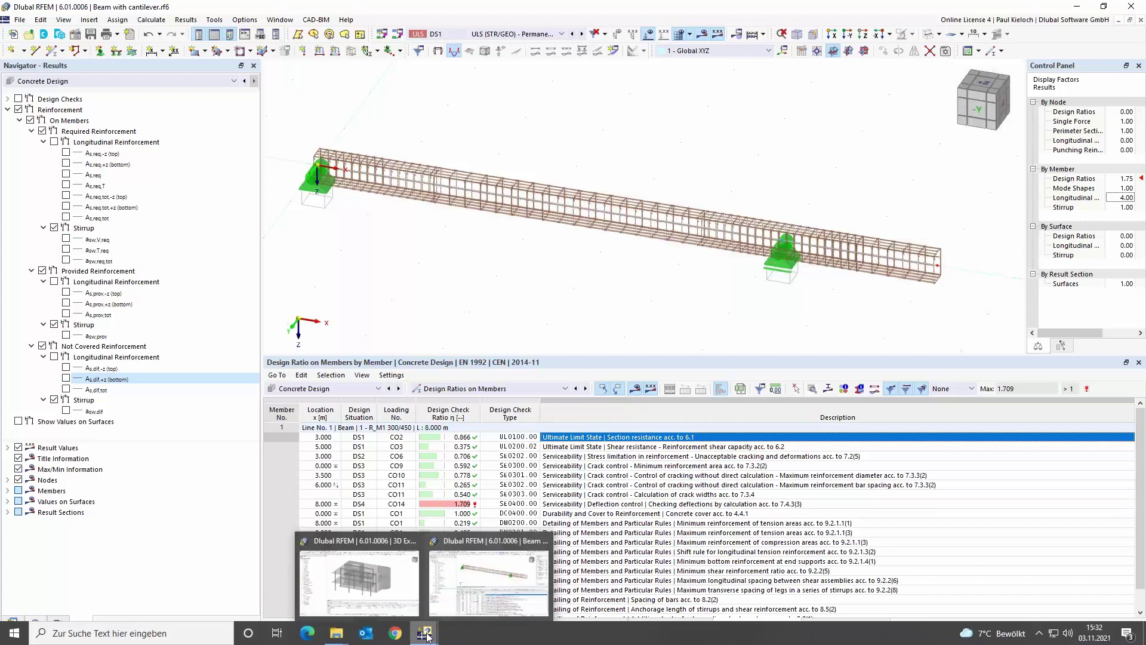
pyautogui.click(399, 588)
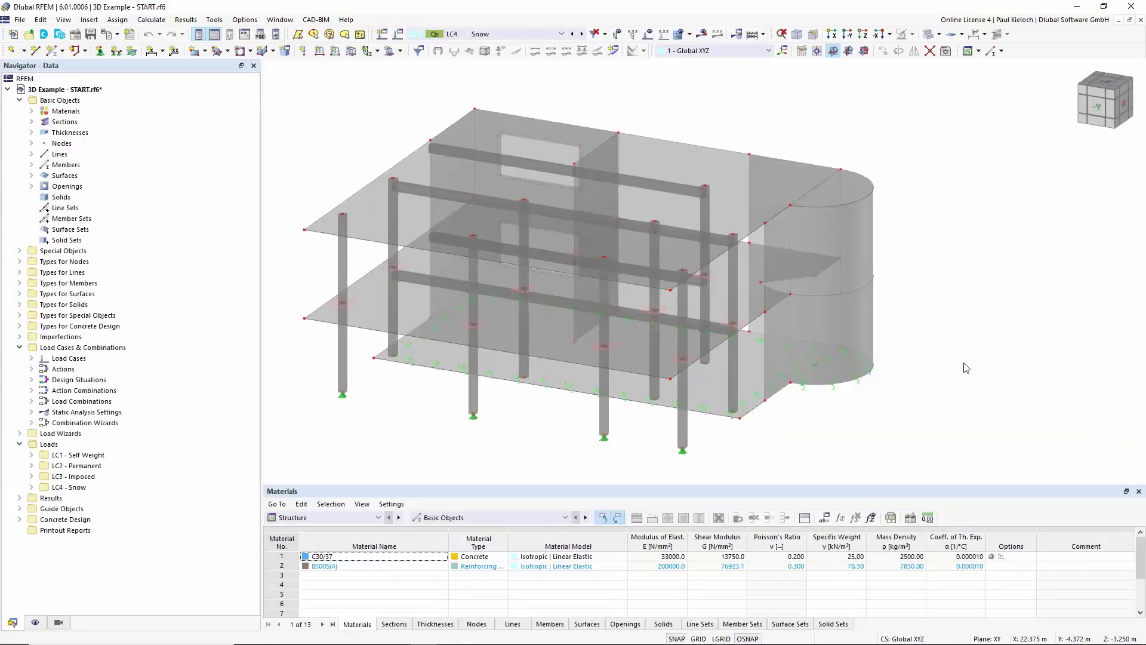
pyautogui.keyDown('ctrl'); pyautogui.moveTo(964, 359); pyautogui.dragTo(982, 281, button='middle'); pyautogui.keyUp('ctrl')
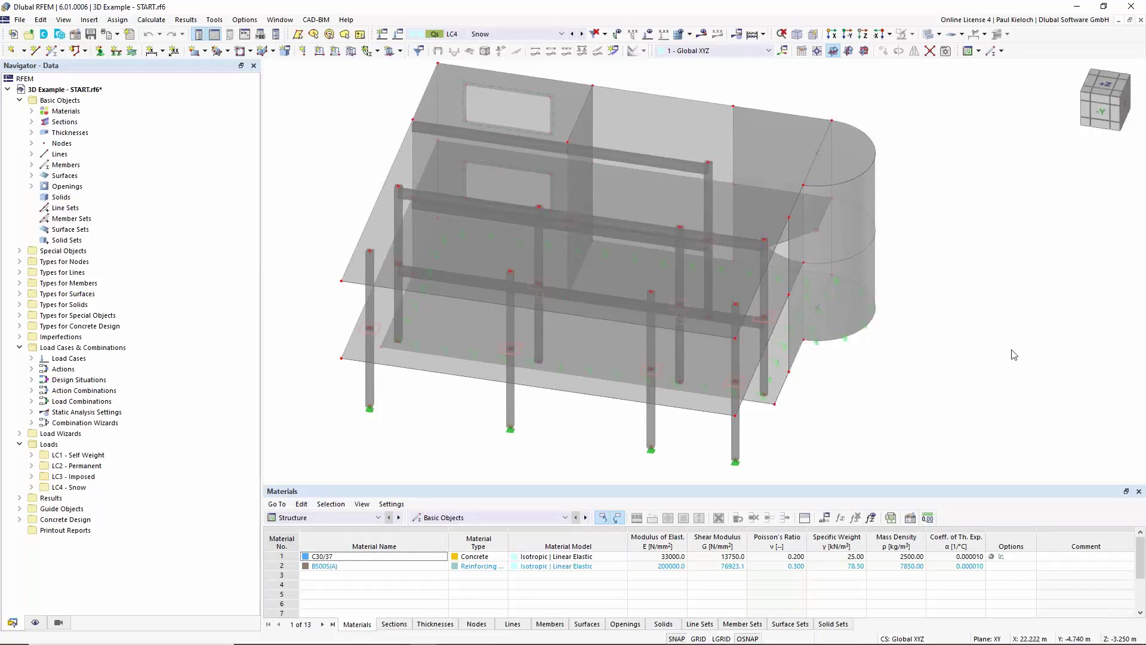
pyautogui.keyDown('ctrl'); pyautogui.moveTo(999, 348); pyautogui.dragTo(981, 267, button='middle'); pyautogui.keyUp('ctrl')
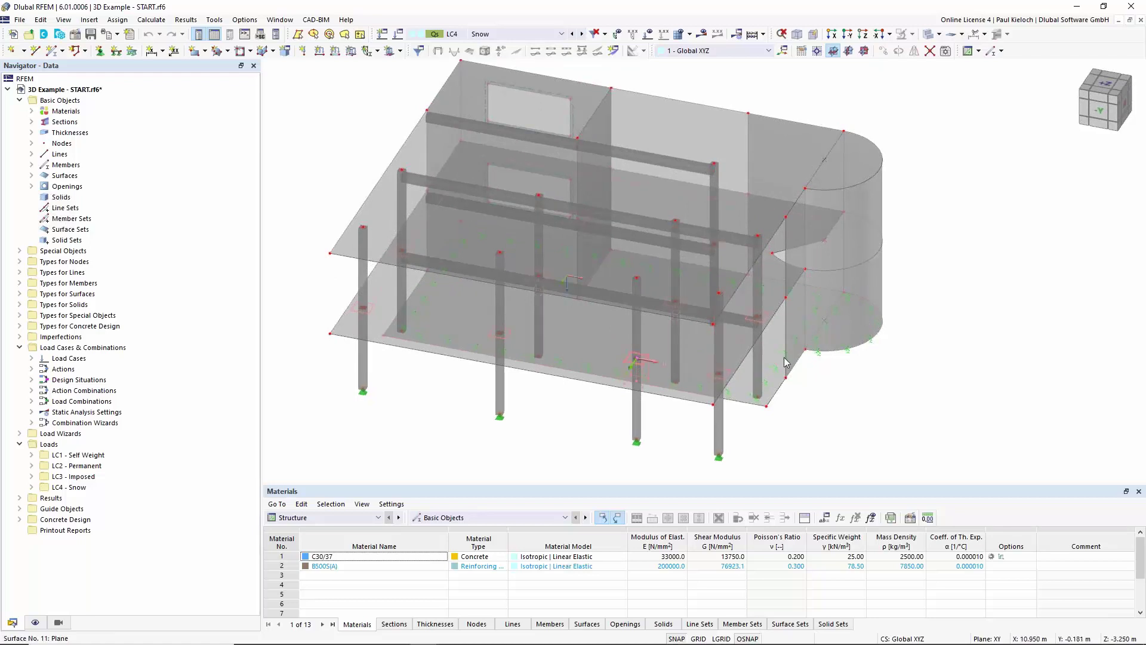
pyautogui.keyDown('ctrl'); pyautogui.moveTo(914, 374); pyautogui.dragTo(943, 326, button='middle'); pyautogui.keyUp('ctrl')
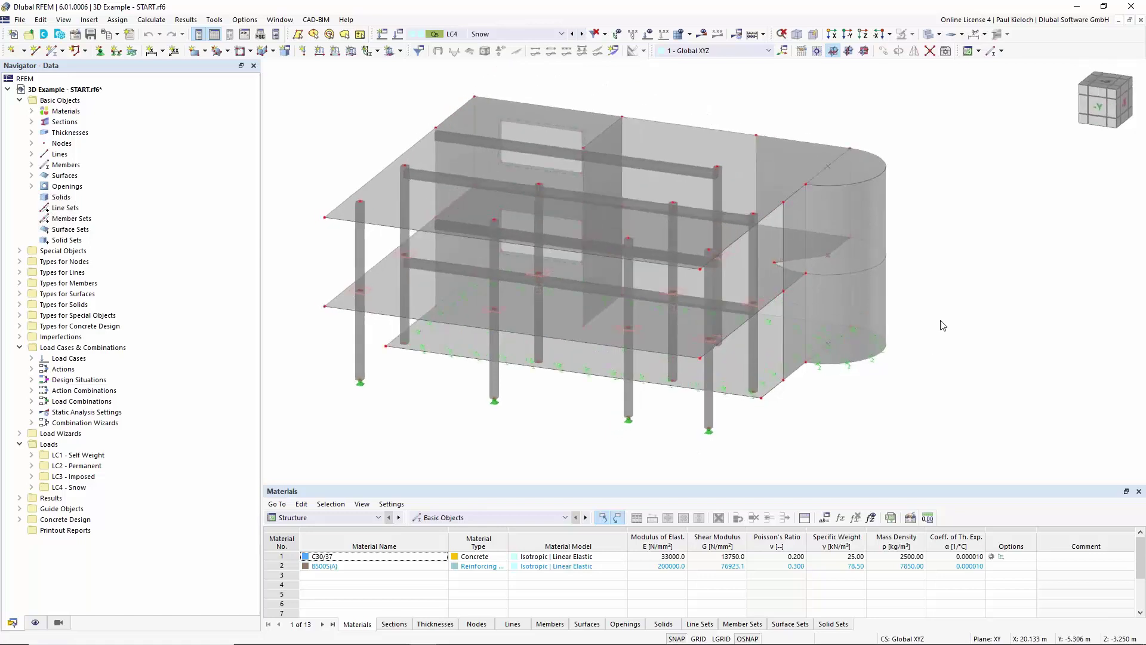
pyautogui.moveTo(952, 320)
pyautogui.keyDown('ctrl'); pyautogui.mouseDown(button='middle')
pyautogui.moveTo(985, 327)
pyautogui.moveTo(935, 333)
pyautogui.mouseUp(button='middle'); pyautogui.keyUp('ctrl')
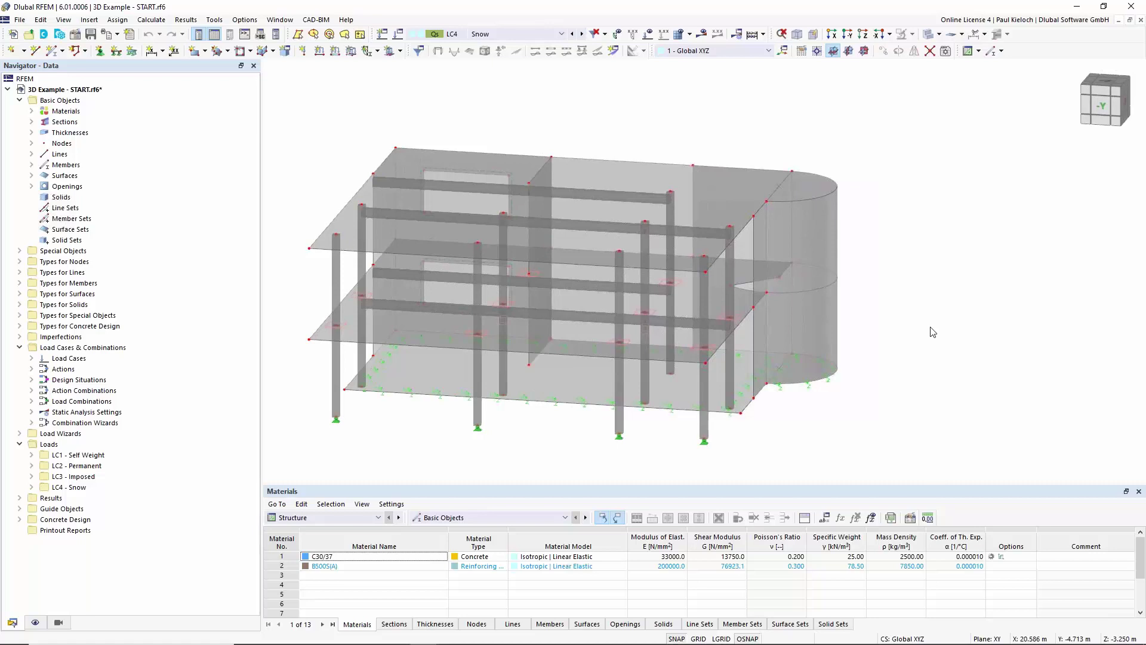
pyautogui.keyDown('ctrl'); pyautogui.moveTo(584, 456); pyautogui.dragTo(570, 459, button='middle'); pyautogui.keyUp('ctrl')
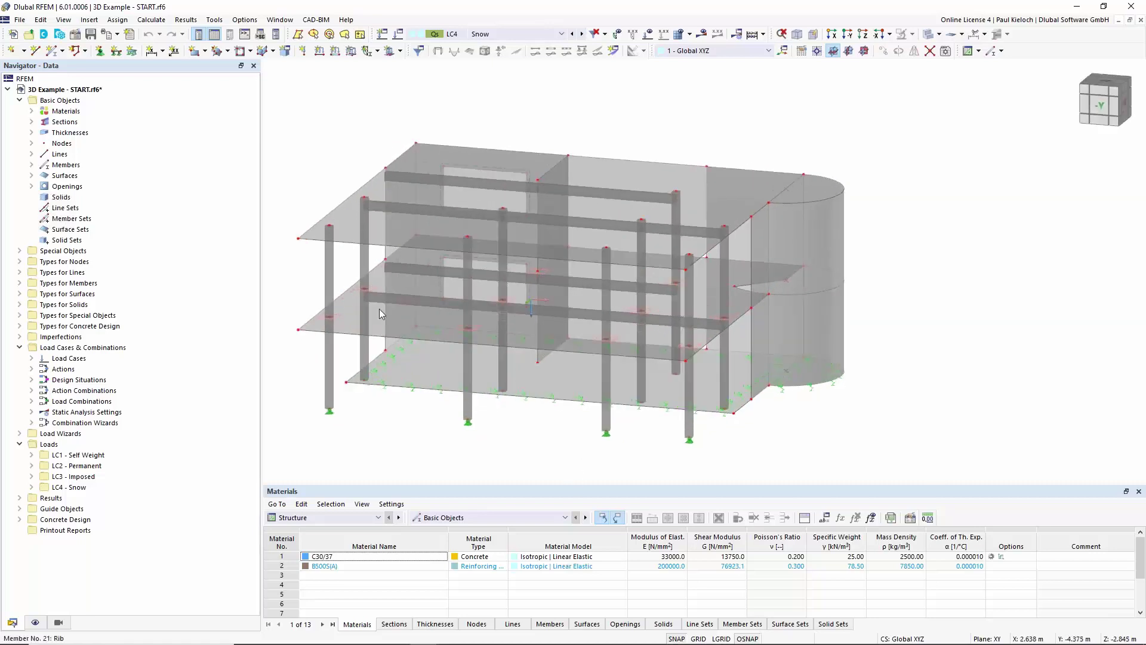
# Isolate the intermediate floor slab using Visibility by Selected and Related Objects
pyautogui.click(352, 307)
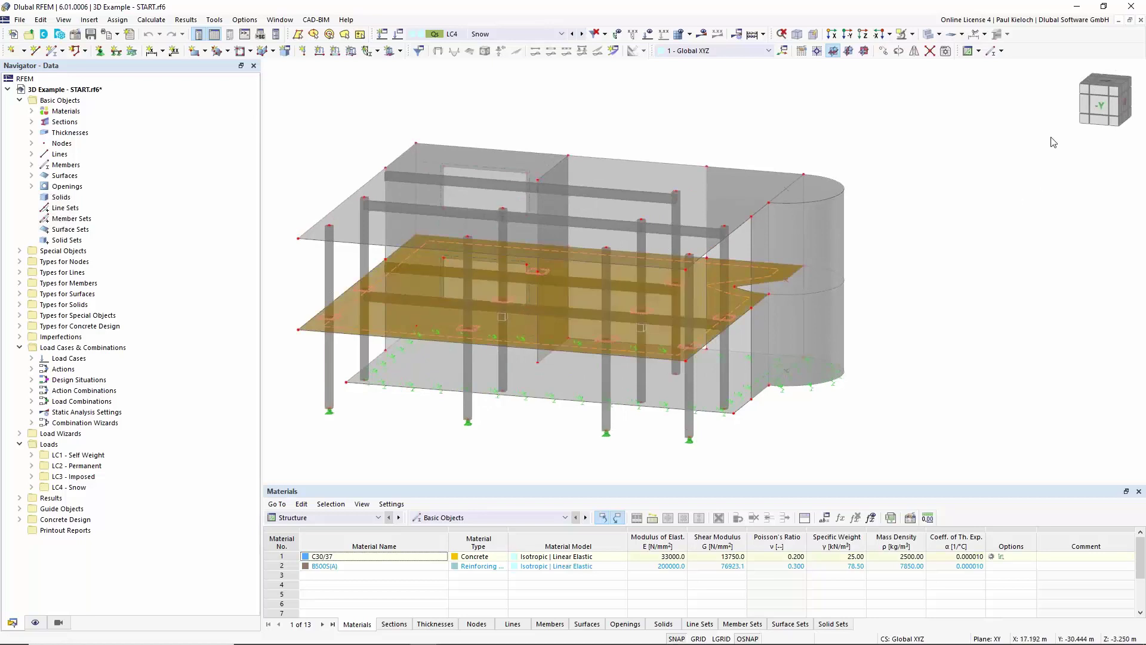
pyautogui.click(912, 34)
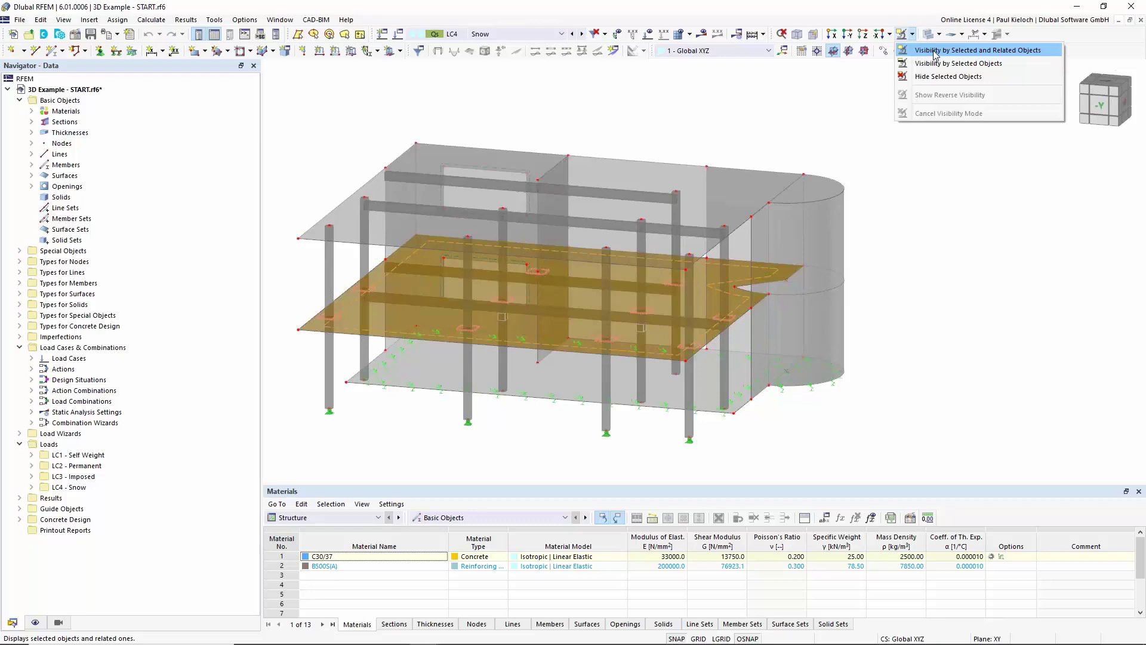
pyautogui.click(936, 51)
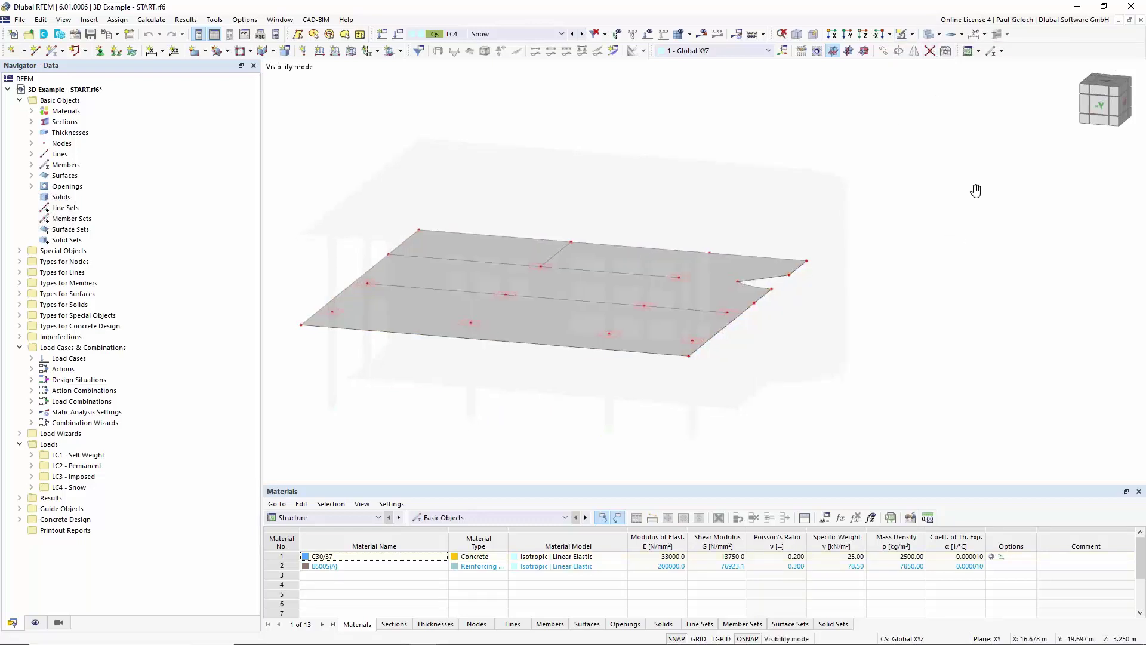
pyautogui.keyDown('ctrl'); pyautogui.moveTo(988, 190); pyautogui.dragTo(878, 260, button='middle'); pyautogui.keyUp('ctrl')
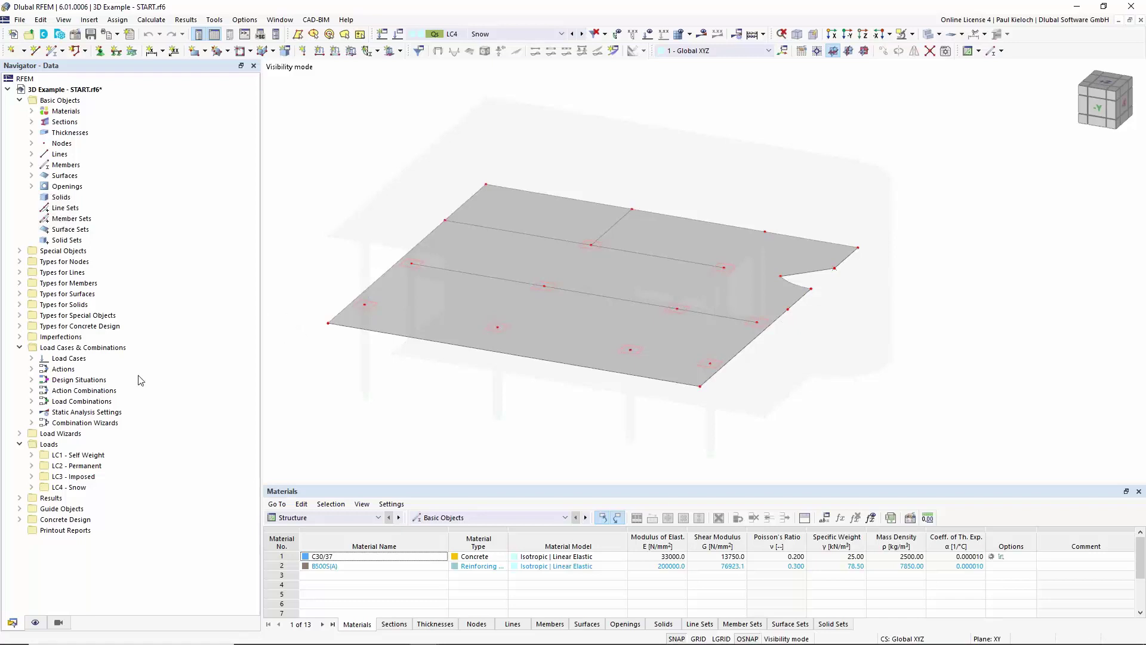
# Review the concrete durabilities and reinforcement directions defined among the model's types for concrete design
pyautogui.click(38, 332)
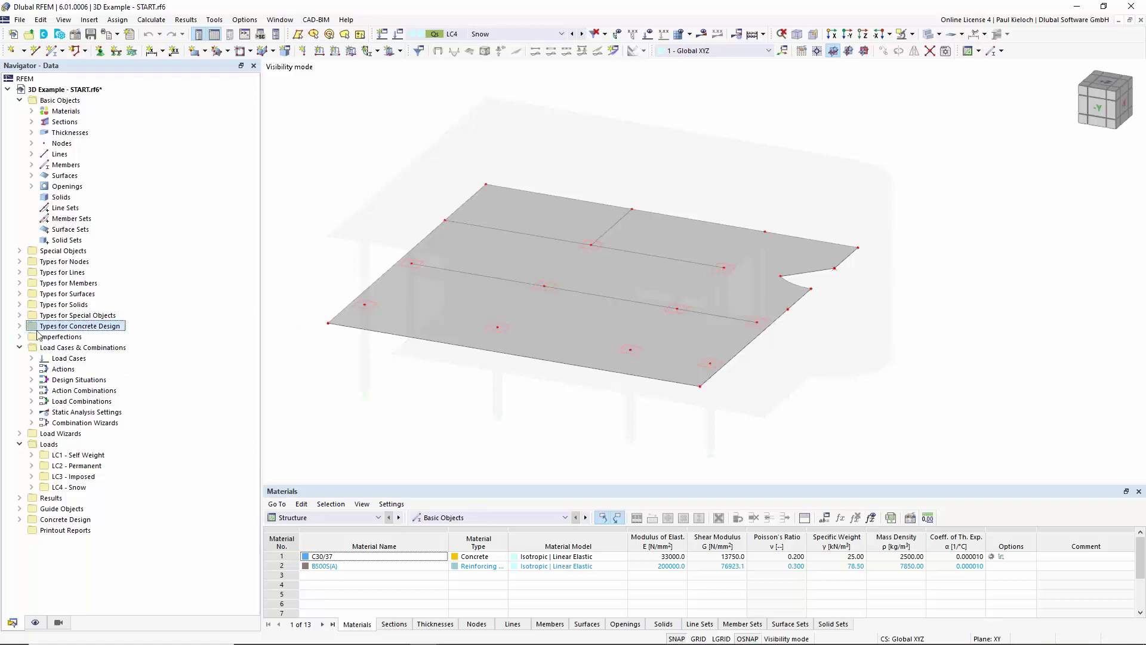
pyautogui.click(19, 327)
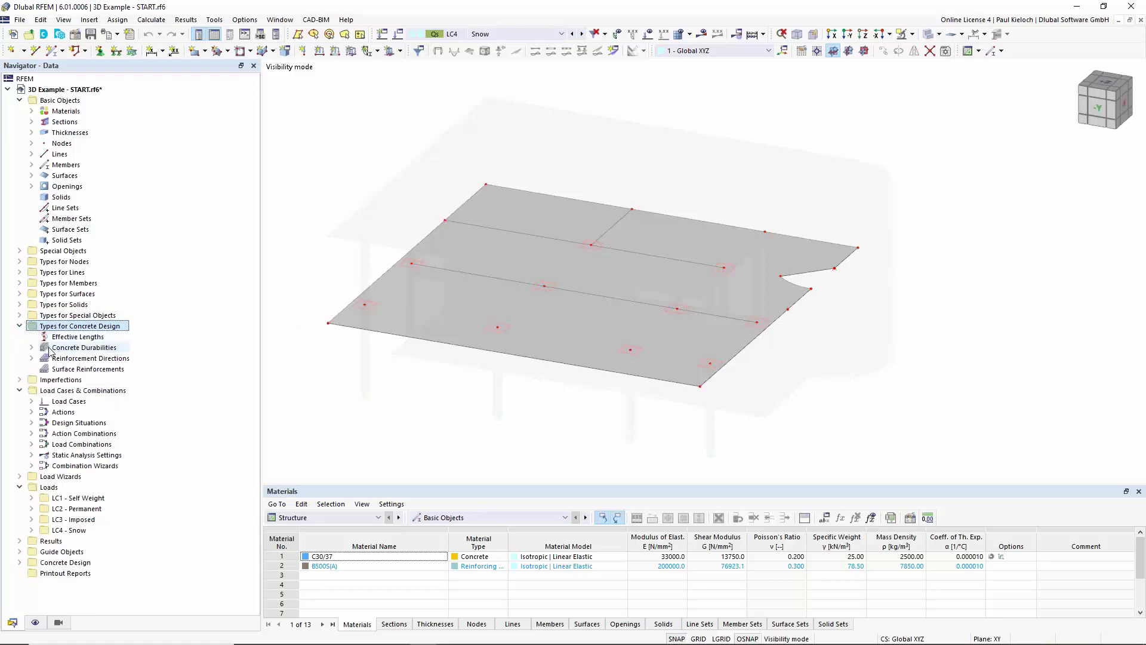
pyautogui.click(31, 348)
pyautogui.click(73, 359)
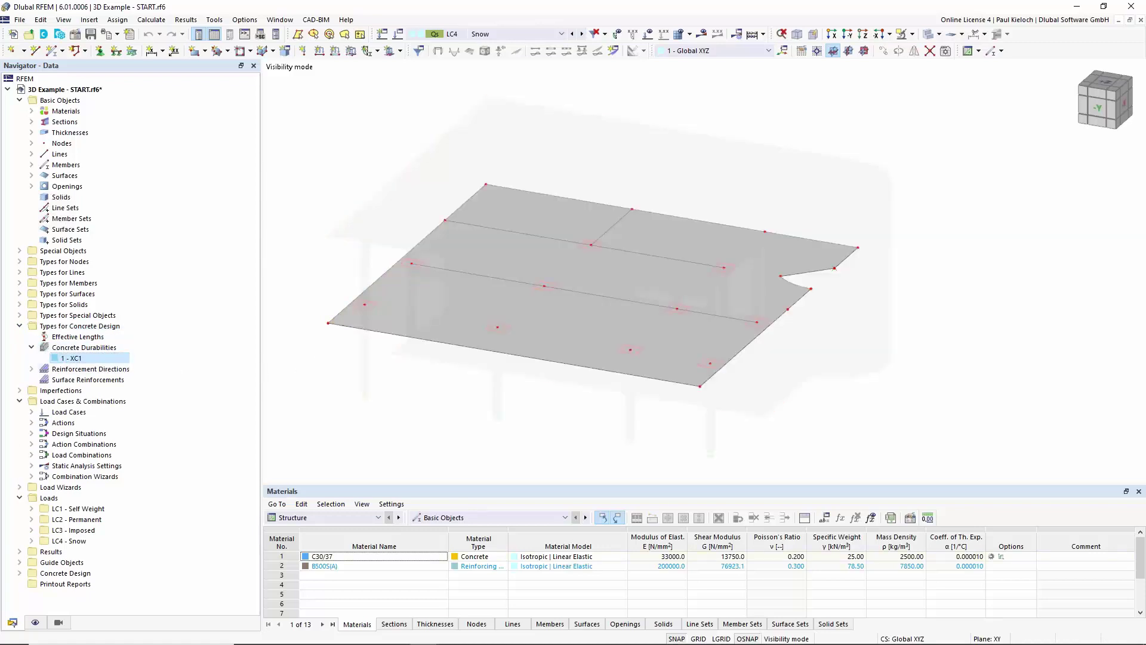
pyautogui.click(32, 370)
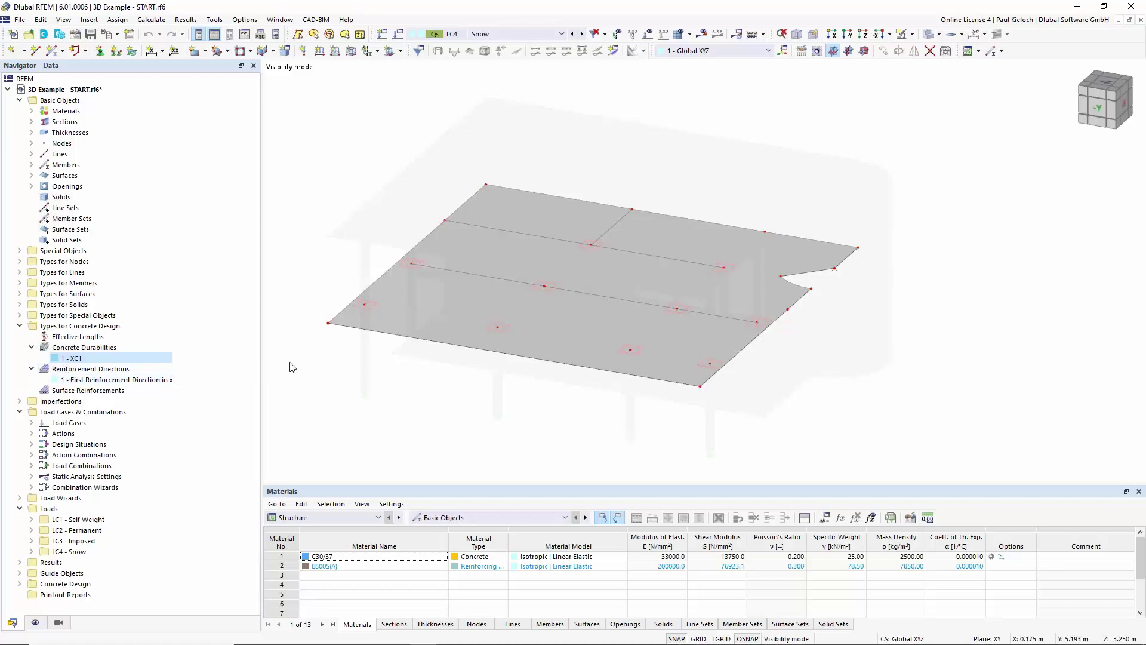
# Open the isolated floor slab for editing and check its top and bottom reinforcement directions in the concrete design properties
pyautogui.click(441, 306)
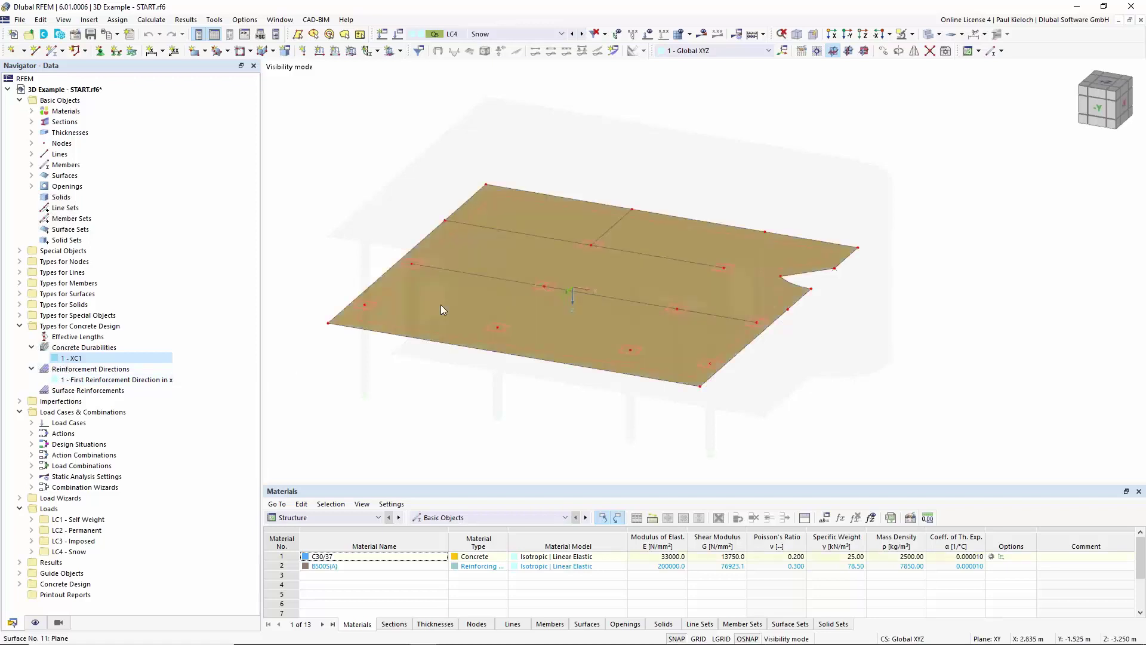
pyautogui.doubleClick(440, 306)
pyautogui.click(469, 134)
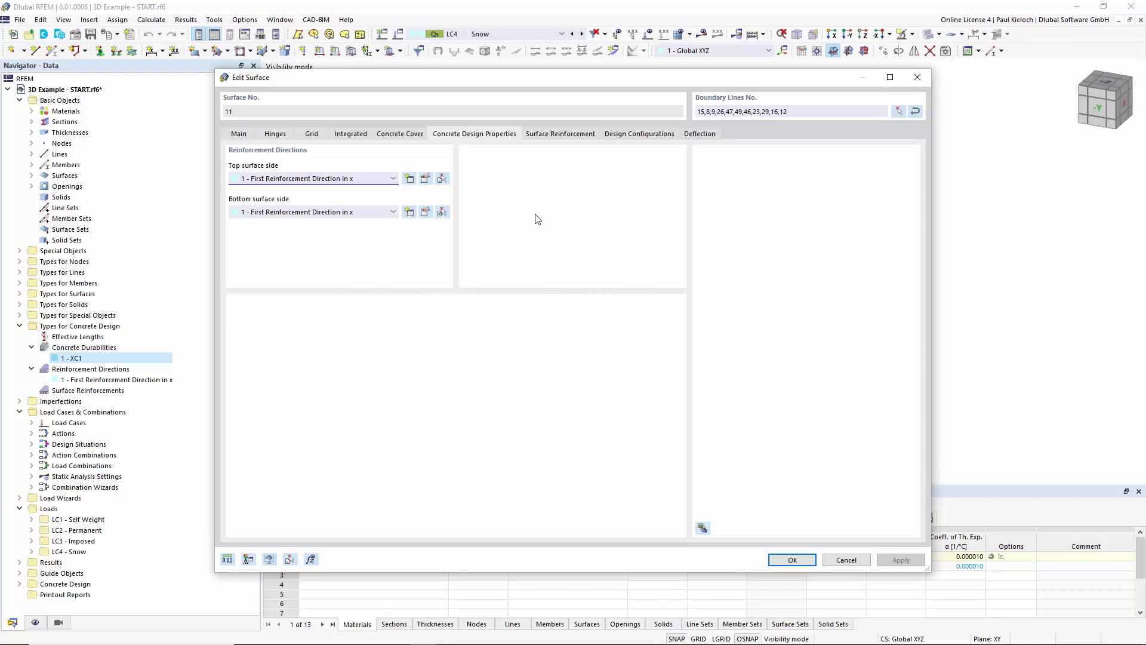
# Add 10 mm rebar surface reinforcement at 0.150 m spacing to the slab's top and bottom, with additional transverse reinforcement of 10 mm at 0.150 m
pyautogui.click(567, 135)
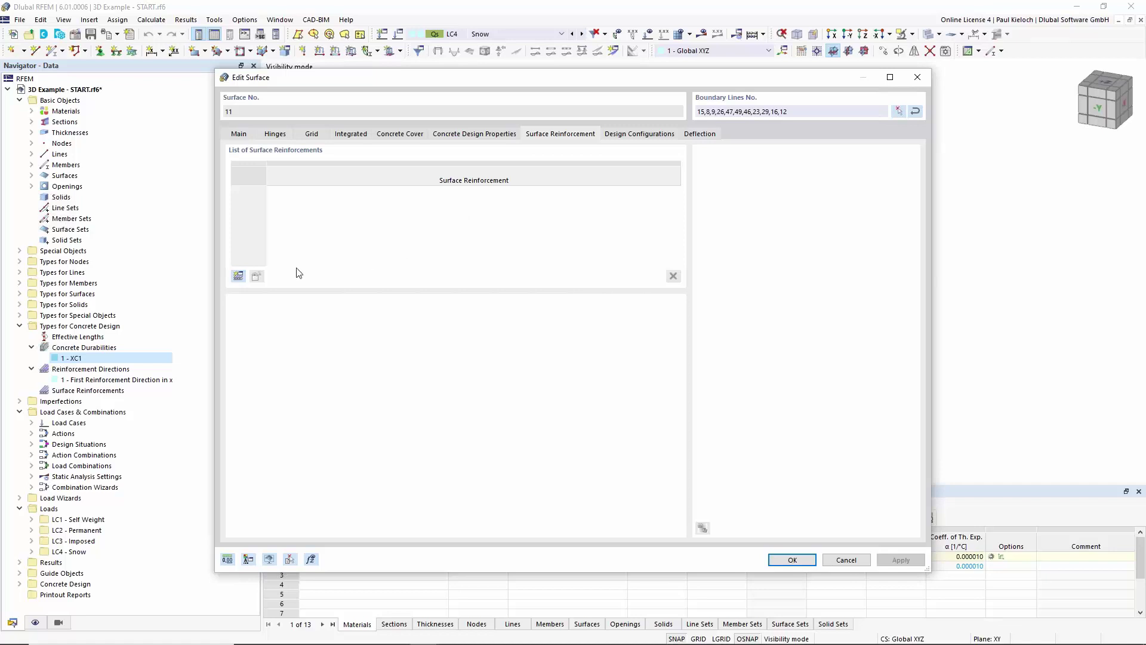
pyautogui.click(238, 275)
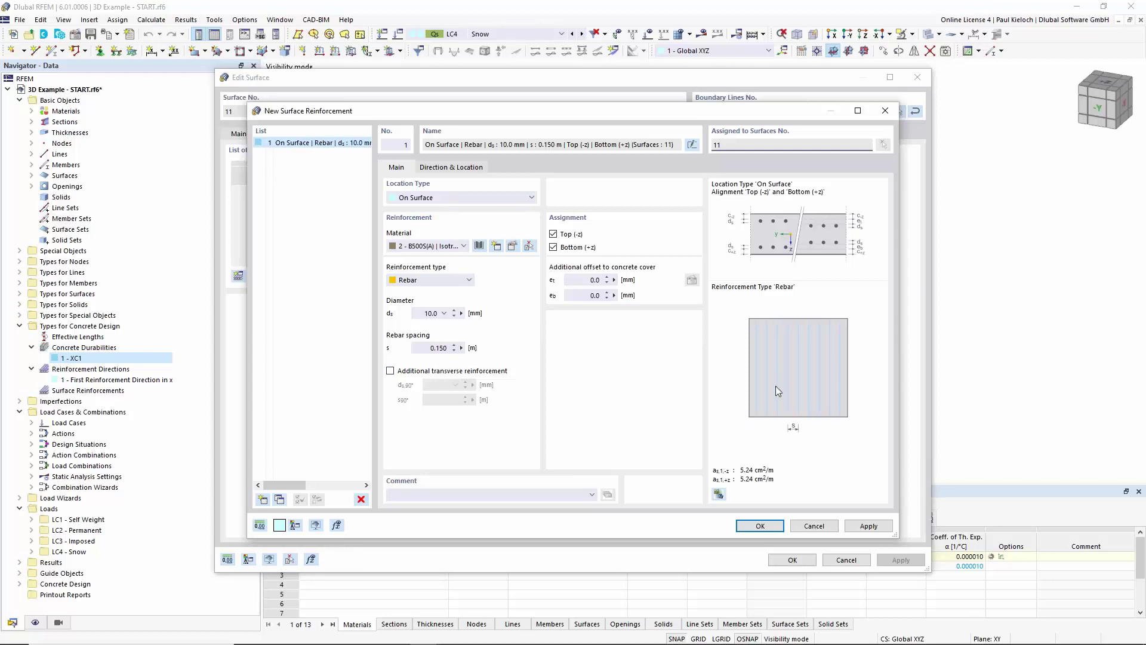
pyautogui.click(419, 373)
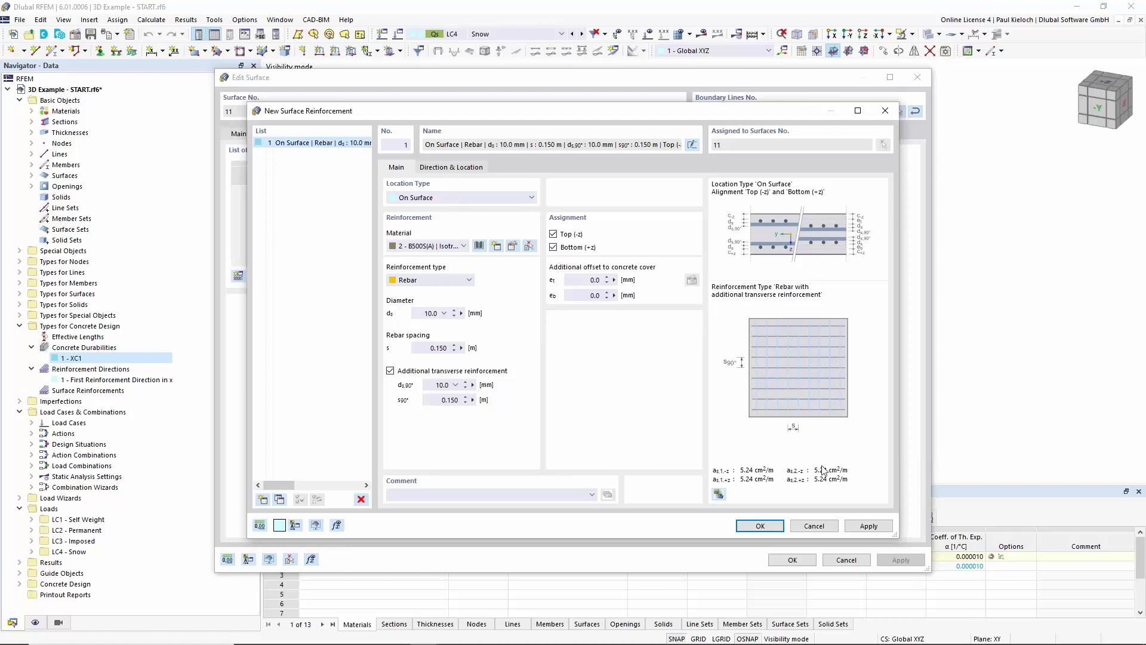
pyautogui.click(760, 526)
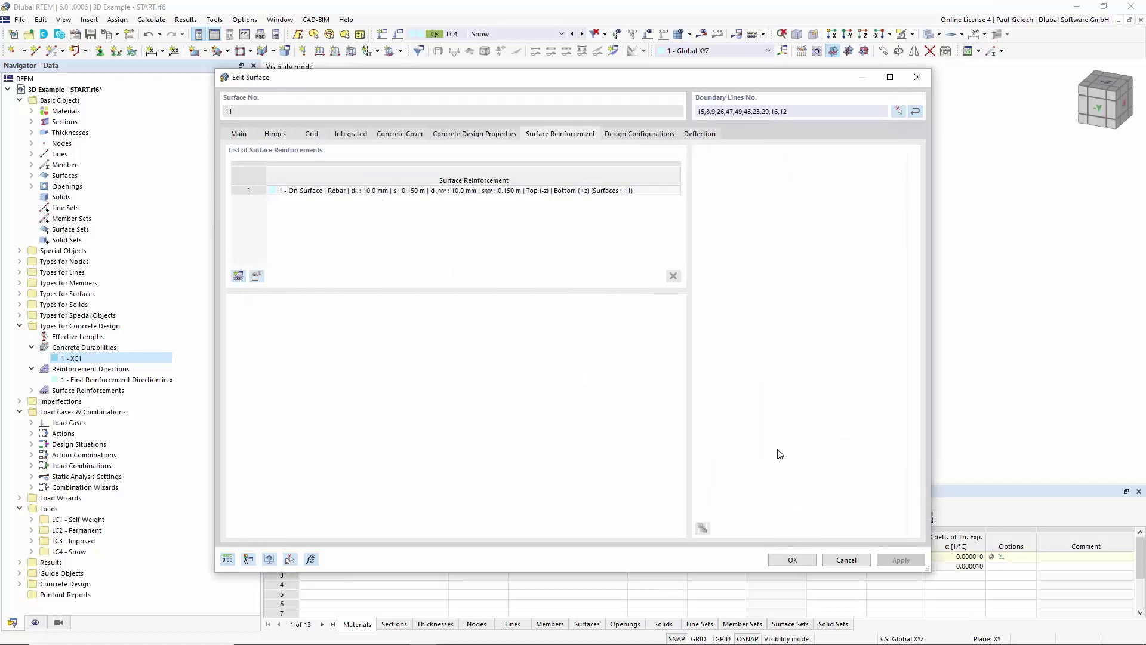
pyautogui.click(797, 560)
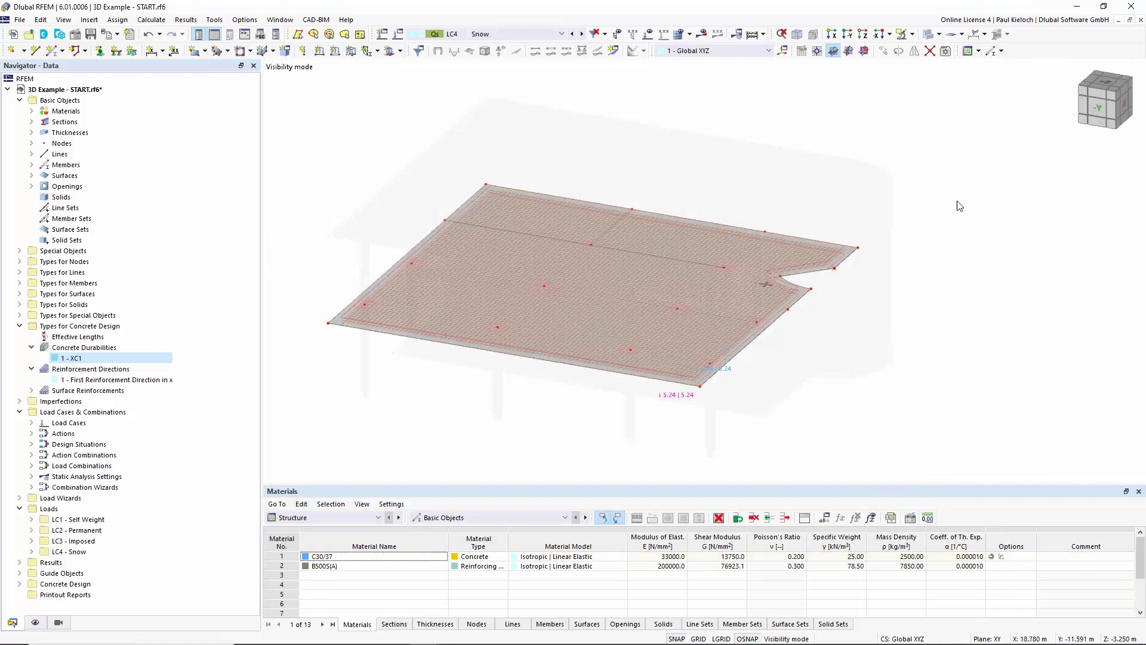
pyautogui.moveTo(952, 288); pyautogui.dragTo(956, 277, button='middle')
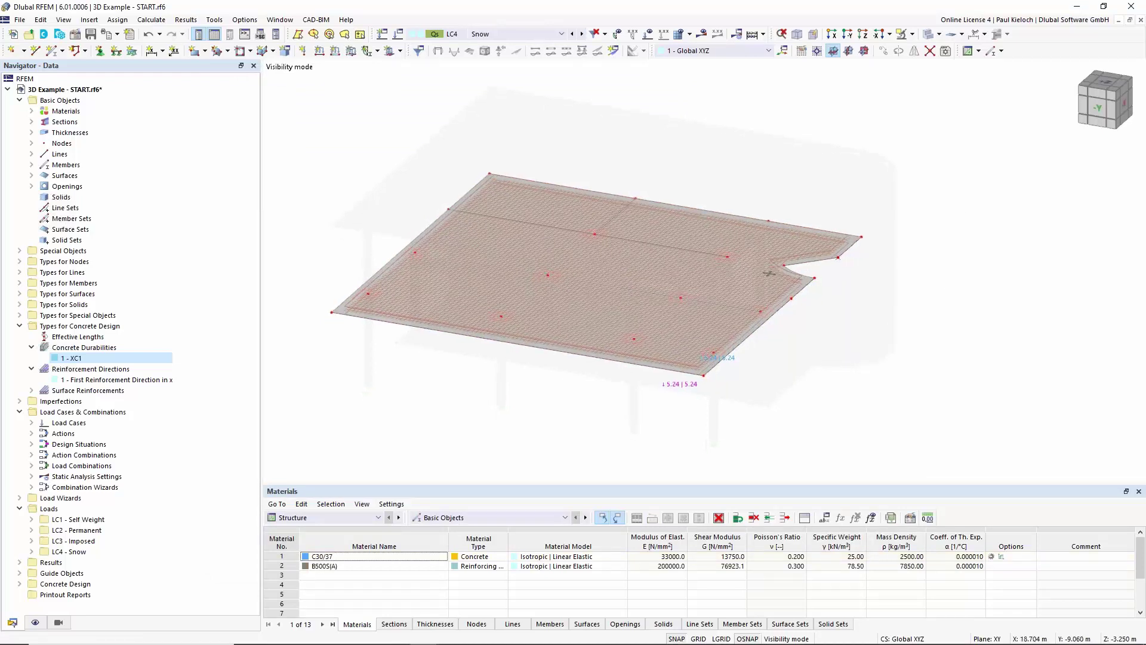
# Assign surface 11, the isolated floor slab, as the surface to design in the Concrete Design input data
pyautogui.click(334, 518)
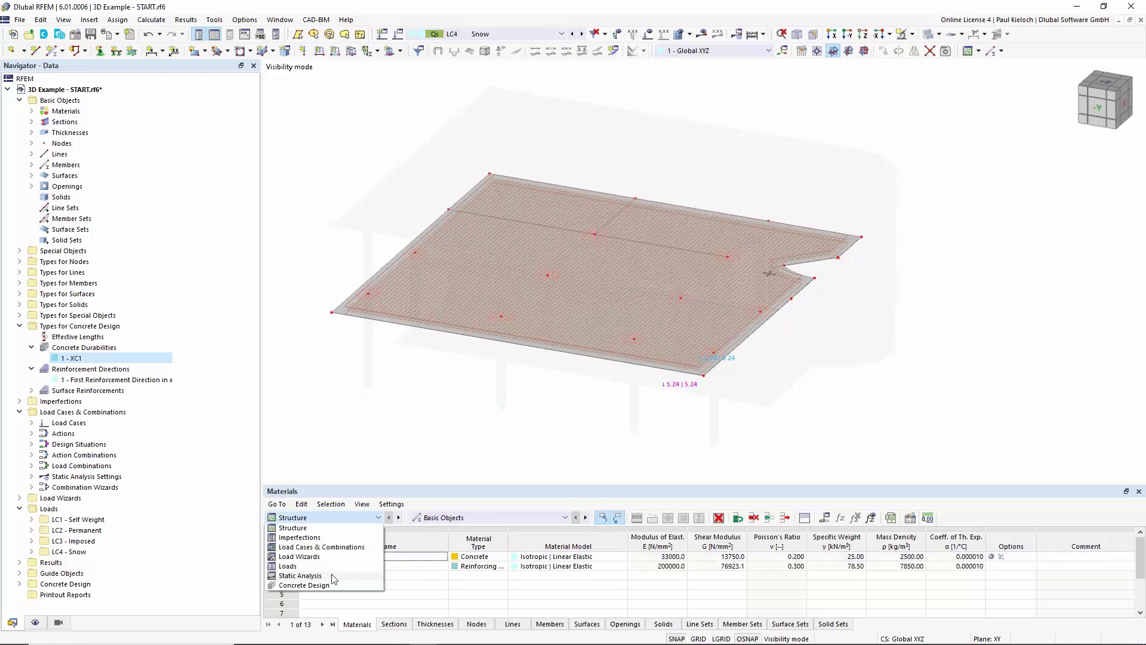
pyautogui.click(329, 585)
pyautogui.click(533, 566)
pyautogui.click(533, 566)
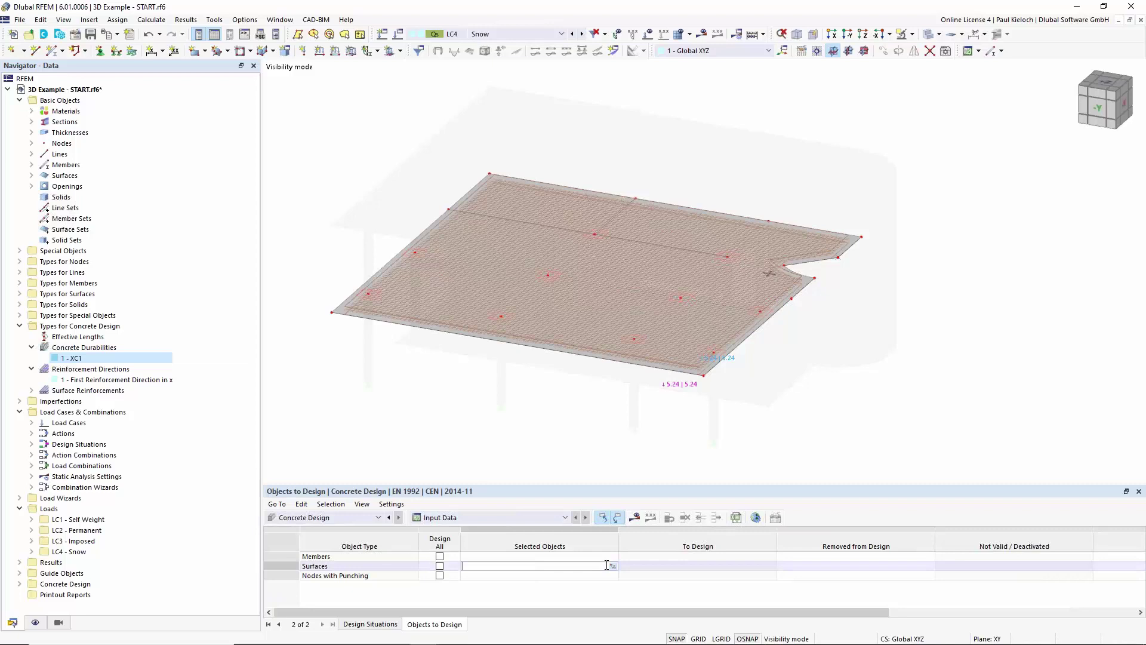
pyautogui.click(613, 566)
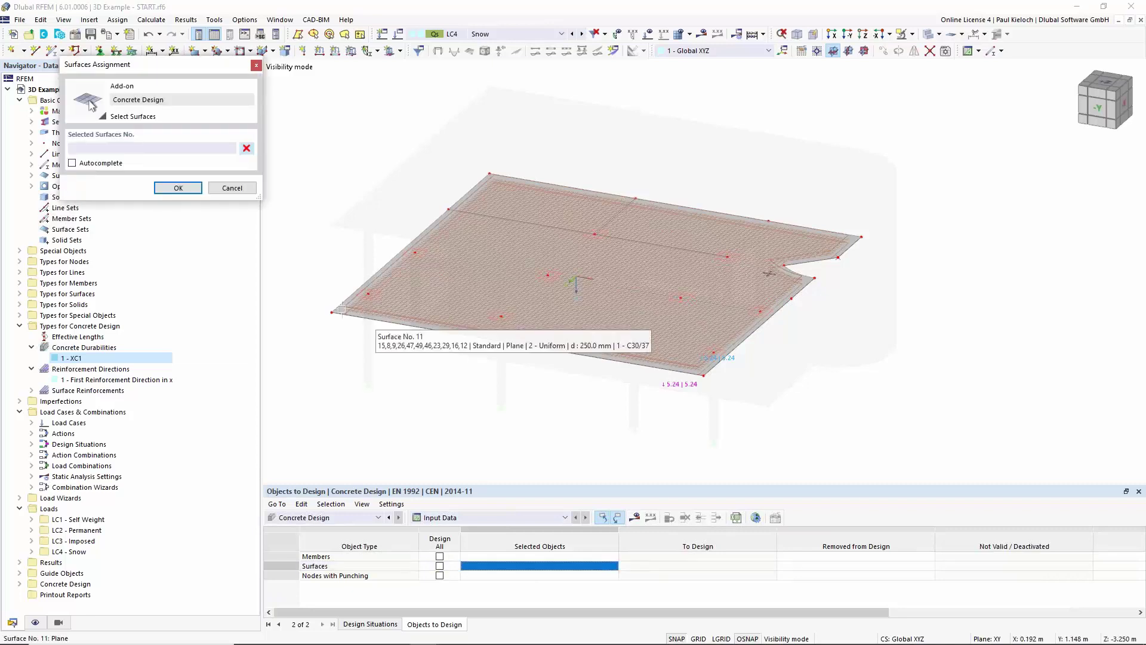
pyautogui.scroll(5, 359, 298)
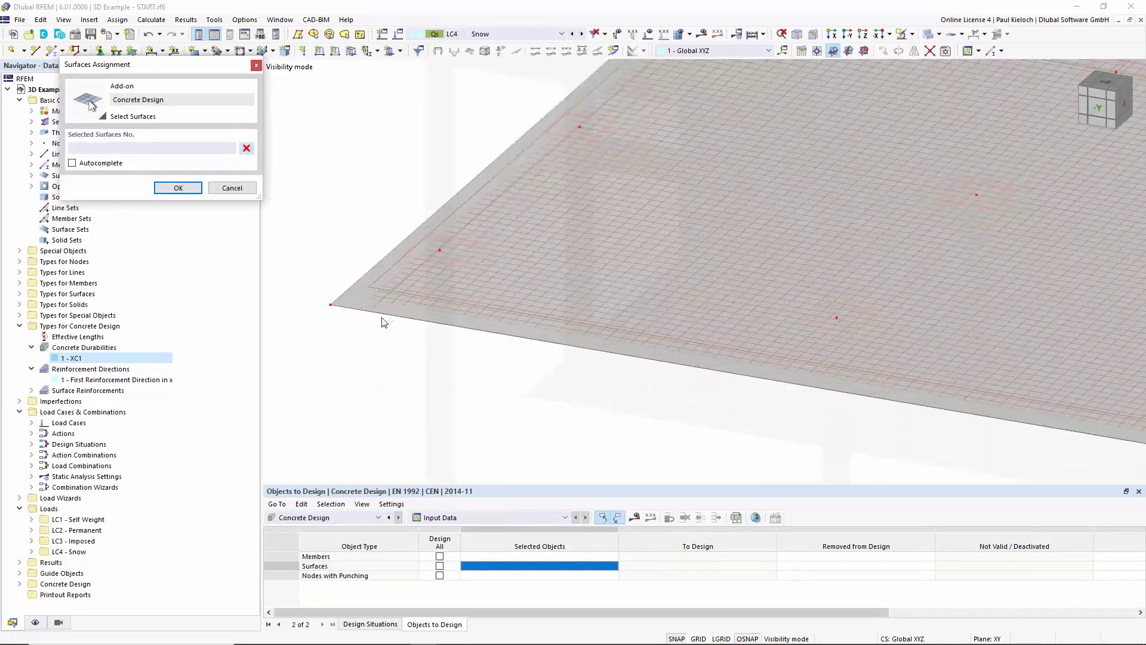
pyautogui.click(358, 298)
pyautogui.scroll(-5, 376, 293)
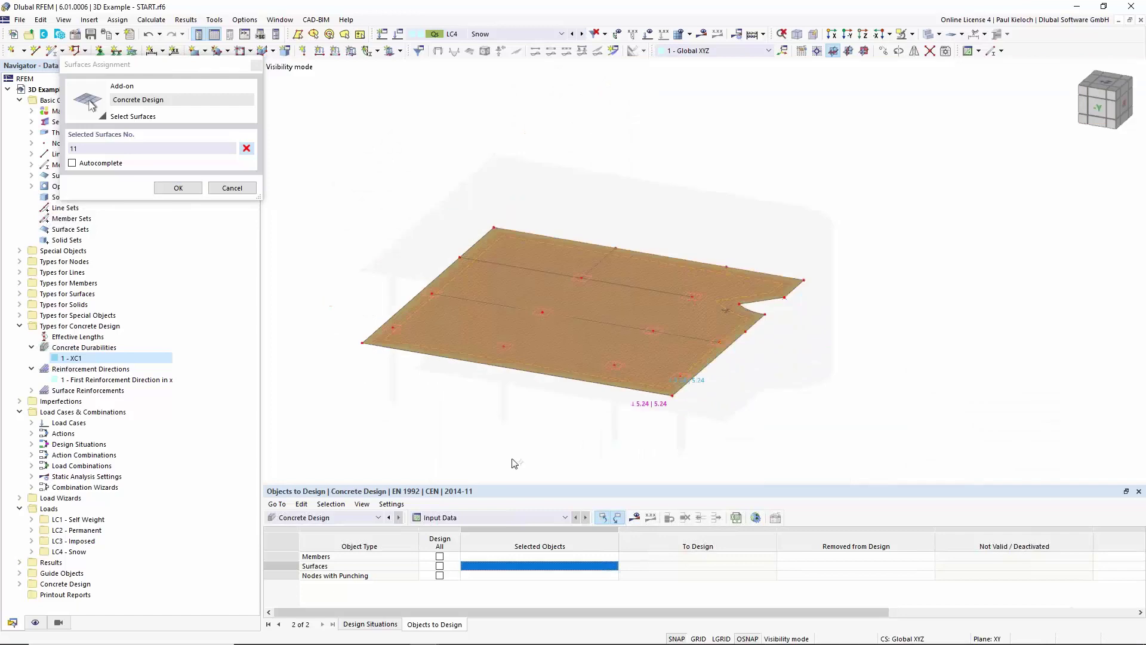
pyautogui.click(178, 187)
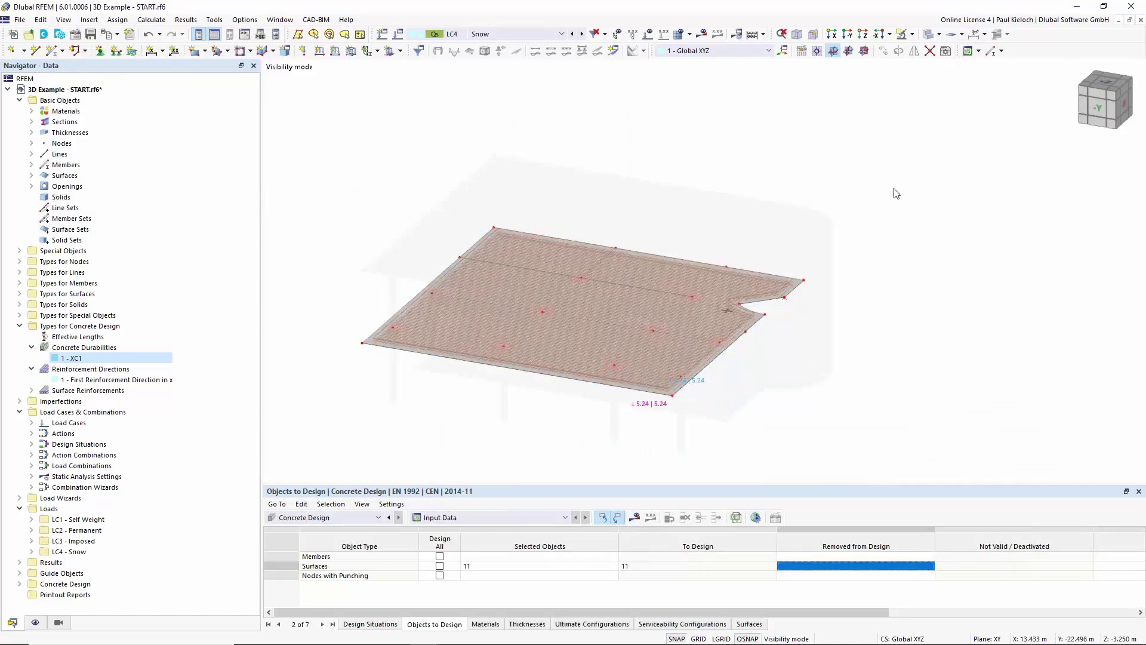
# Run the concrete design and show the design ratios on surfaces in an enlarged results table
pyautogui.click(635, 518)
pyautogui.click(623, 380)
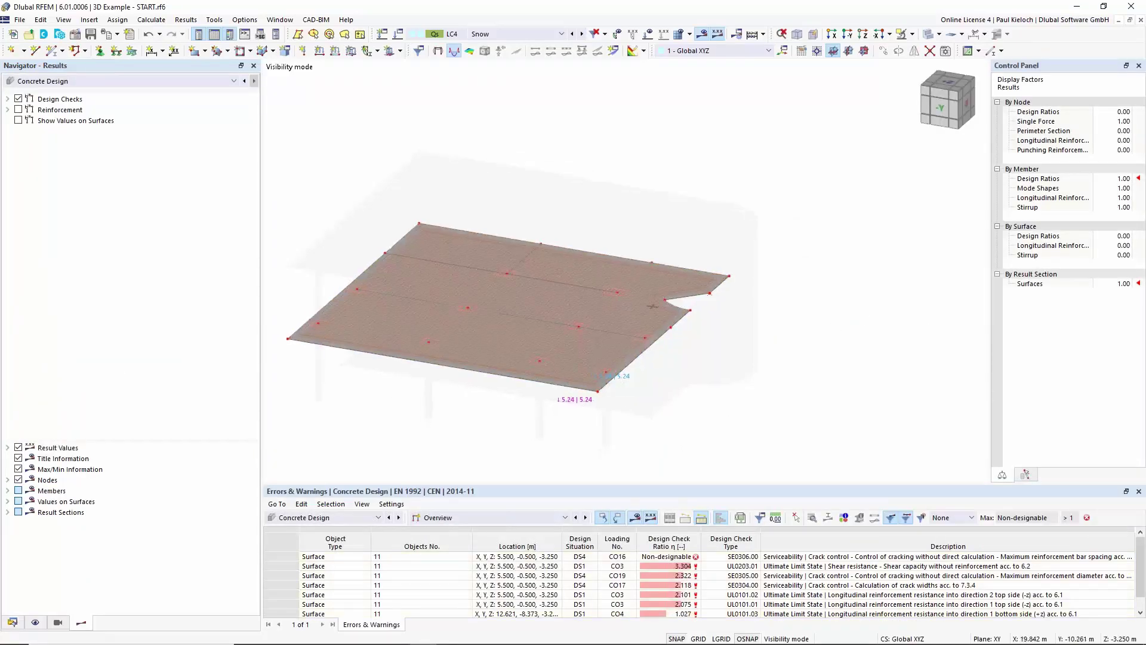
pyautogui.click(507, 518)
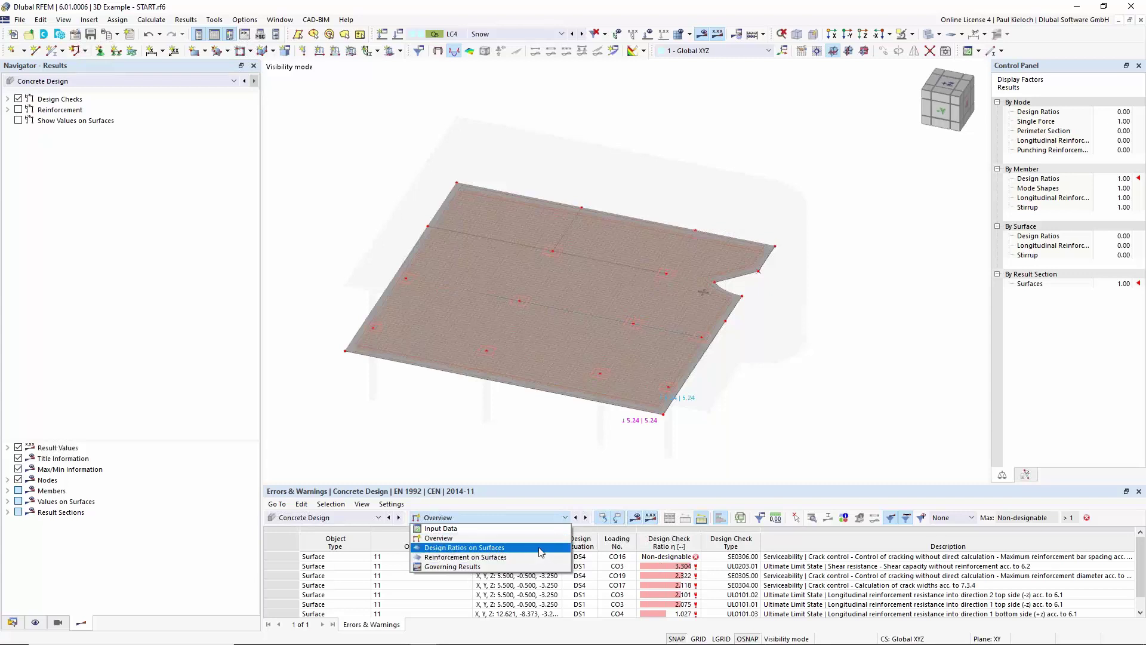
pyautogui.click(480, 548)
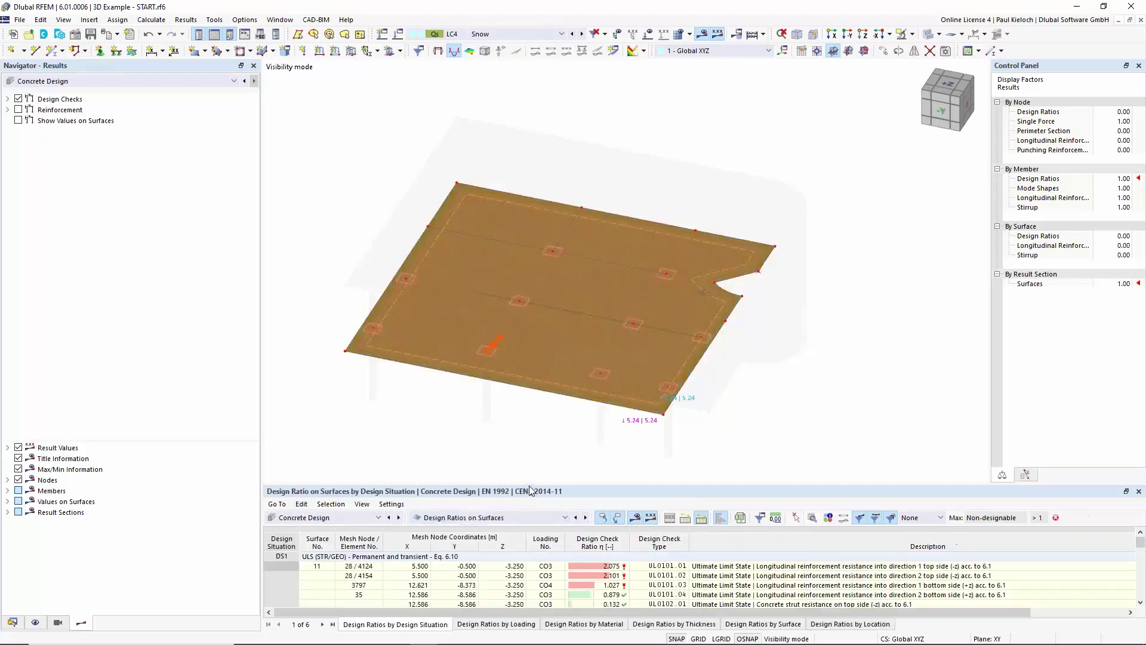
pyautogui.moveTo(530, 487); pyautogui.dragTo(564, 358)
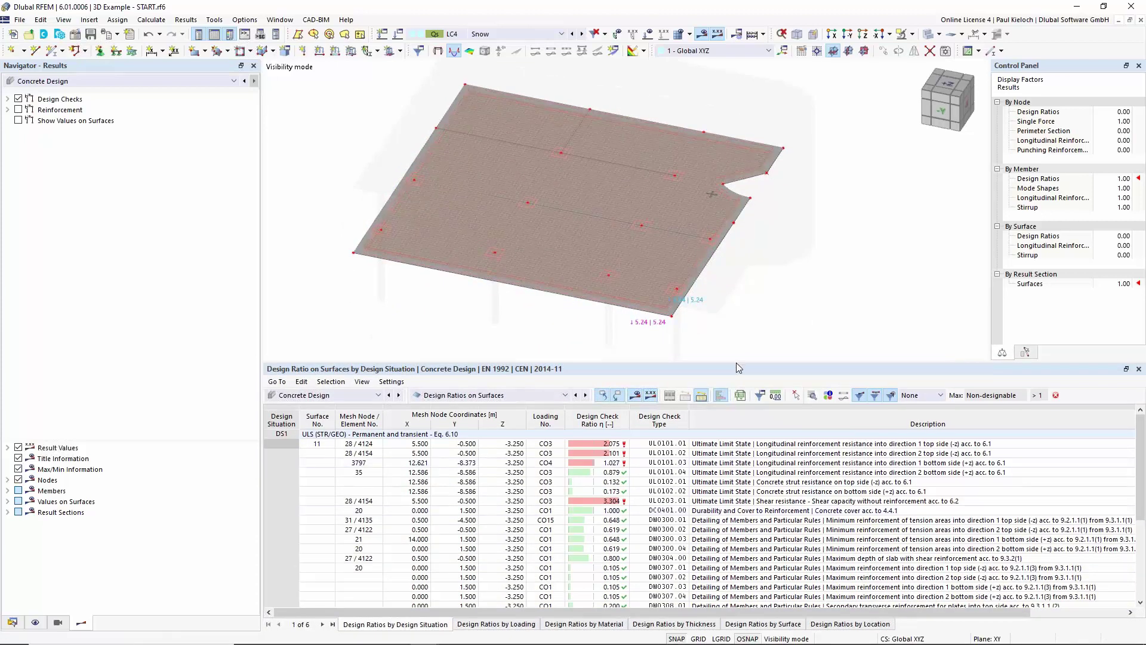
pyautogui.moveTo(736, 363); pyautogui.dragTo(733, 433)
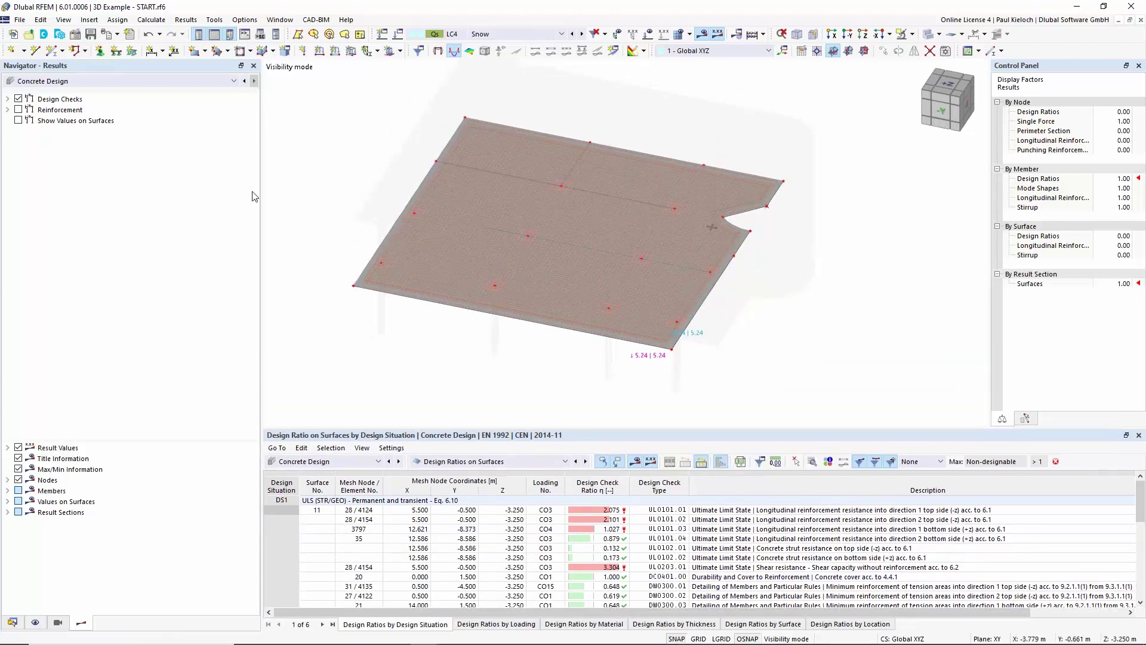
# Hide the design checks and display the slab's reinforcement results on surfaces, showing the not covered longitudinal reinforcement in direction 1 (top)
pyautogui.click(18, 100)
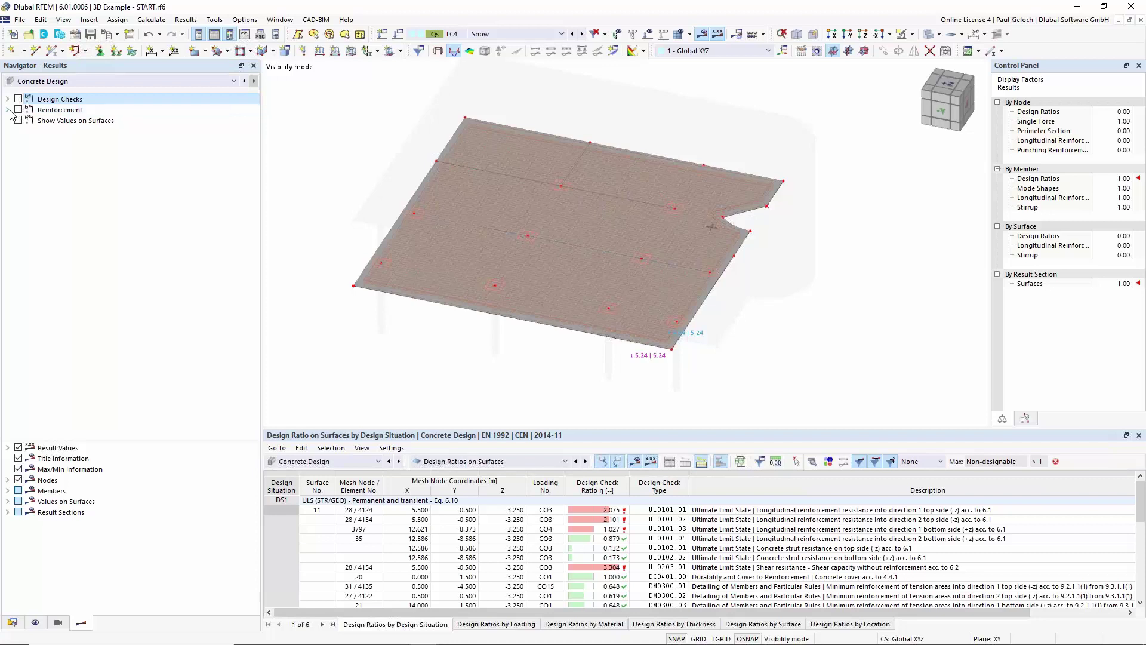
pyautogui.click(7, 110)
pyautogui.click(18, 110)
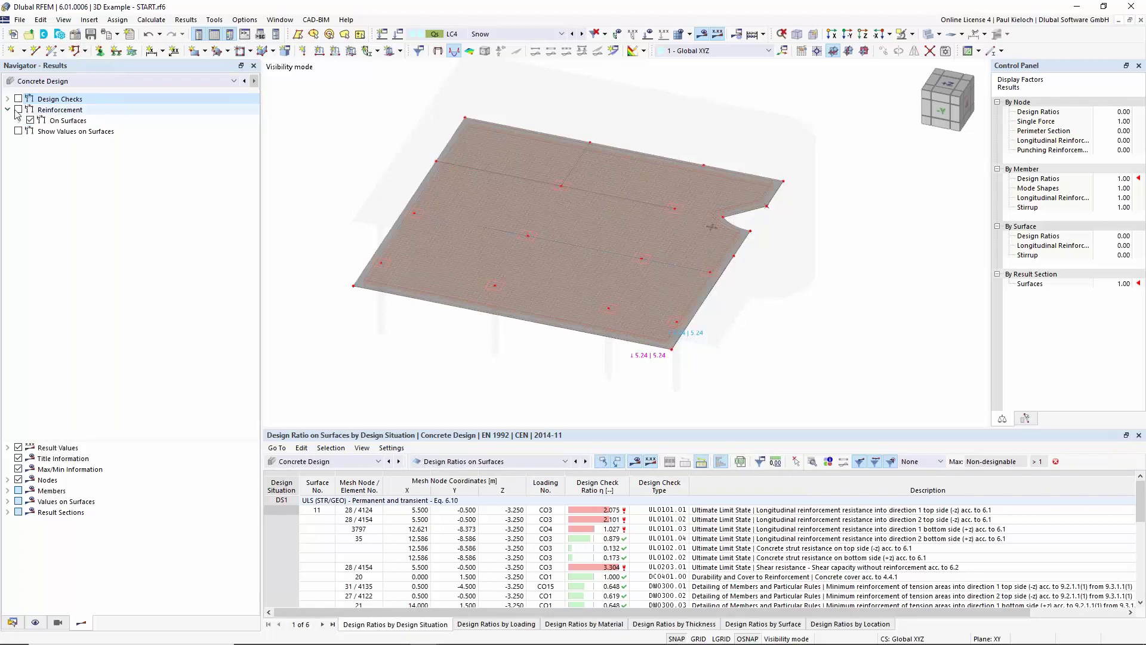
pyautogui.click(20, 121)
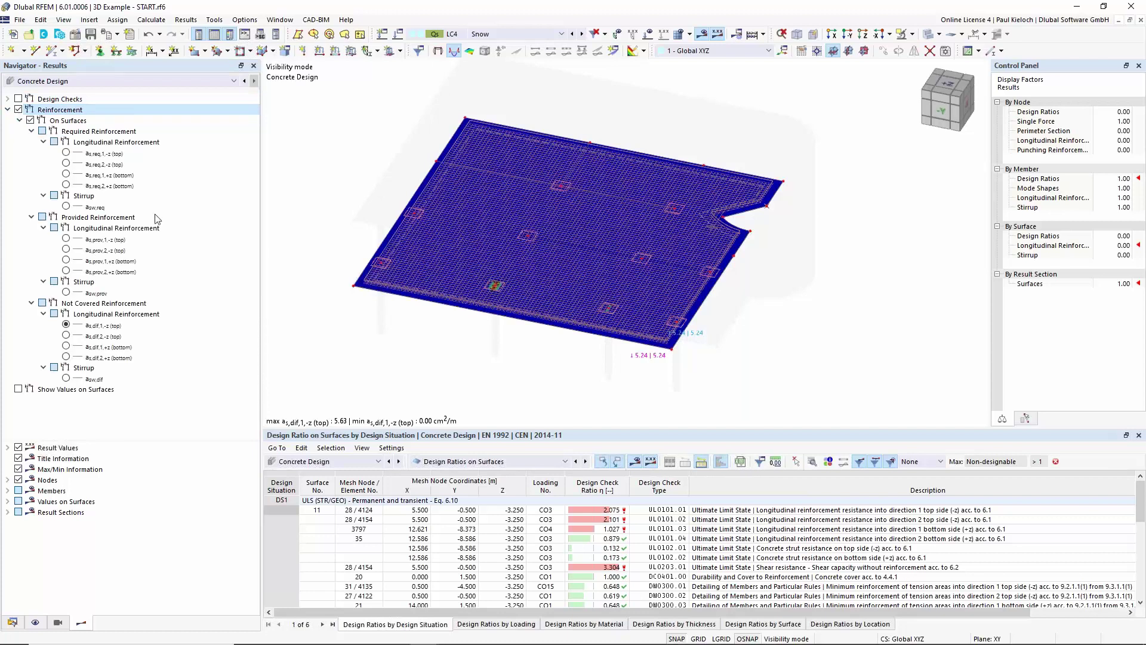
pyautogui.click(93, 303)
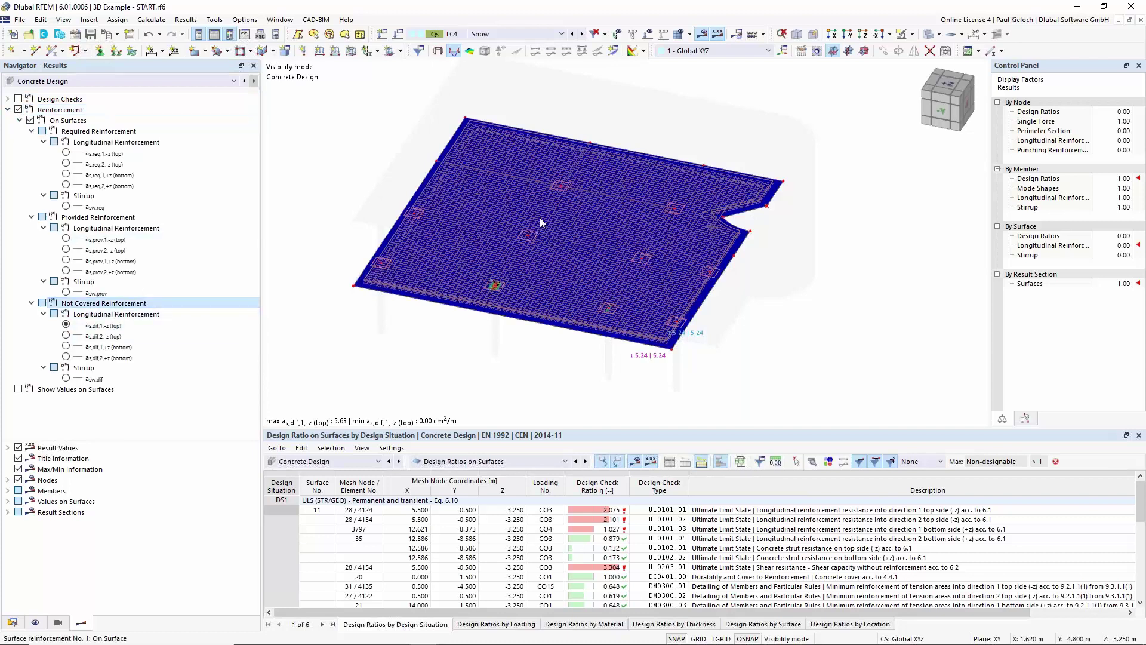
pyautogui.scroll(1, 344, 220)
pyautogui.scroll(1, 444, 221)
pyautogui.scroll(-1, 538, 239)
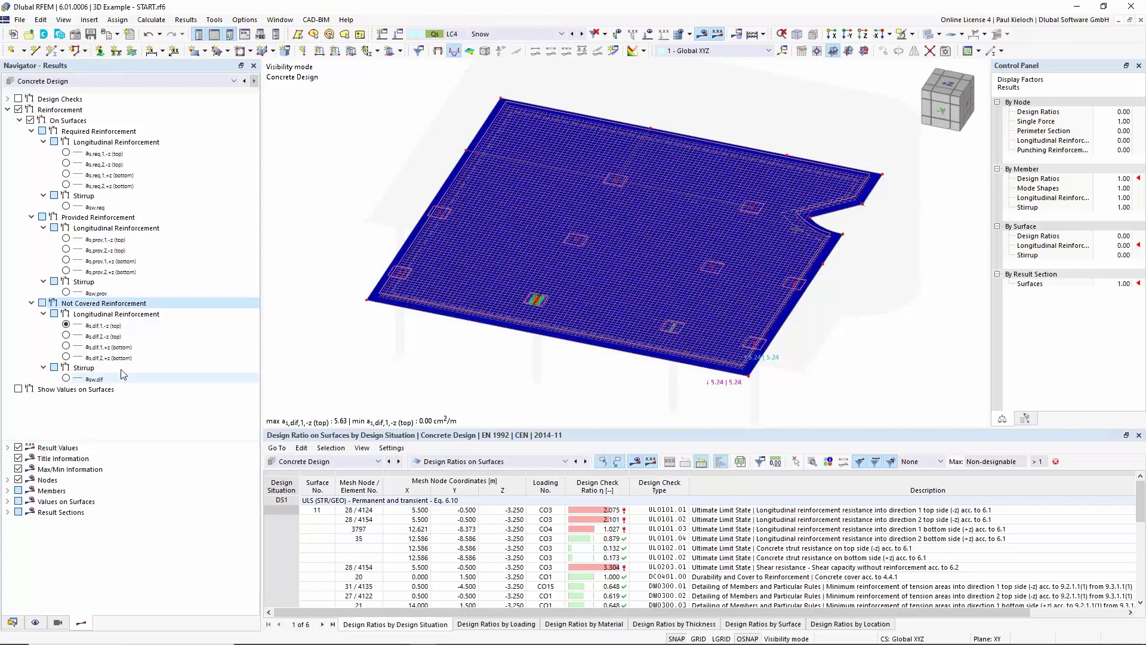
# Compare the slab's not covered top longitudinal reinforcement in directions 1 and 2, examining the column areas near the front edge
pyautogui.click(66, 337)
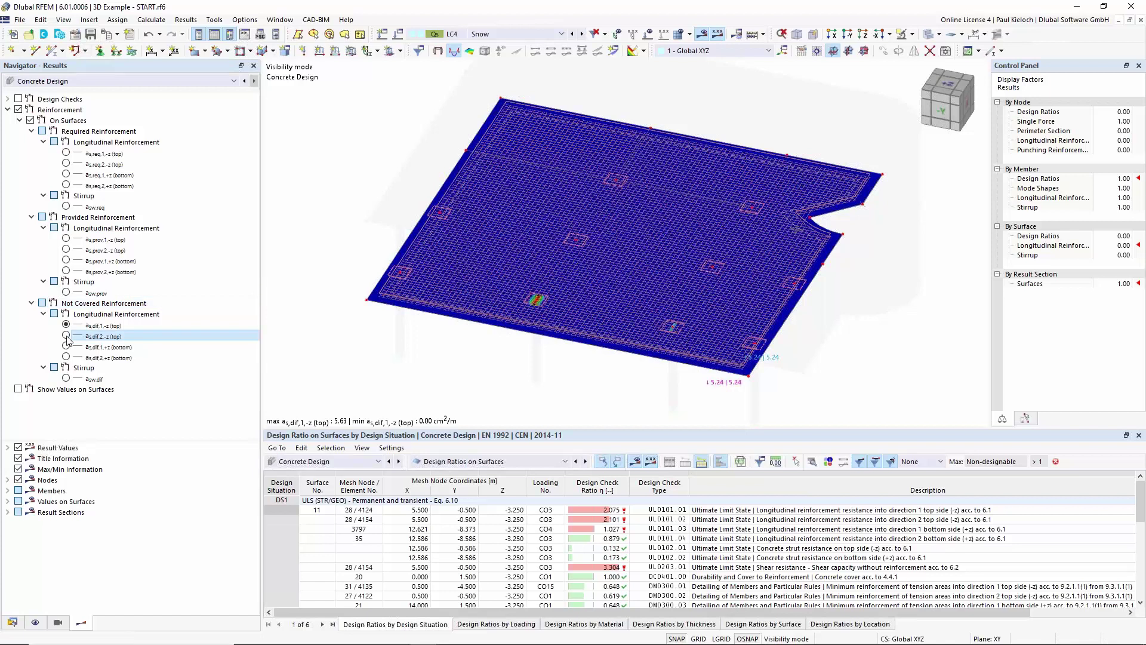
pyautogui.click(66, 326)
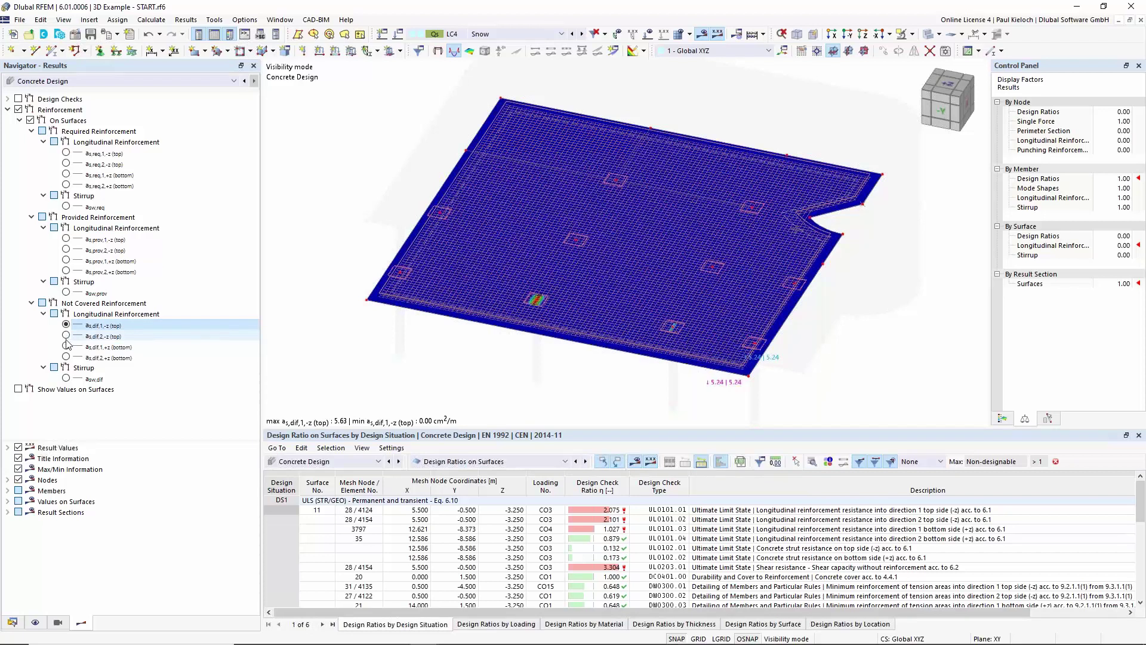
pyautogui.click(66, 336)
pyautogui.click(71, 325)
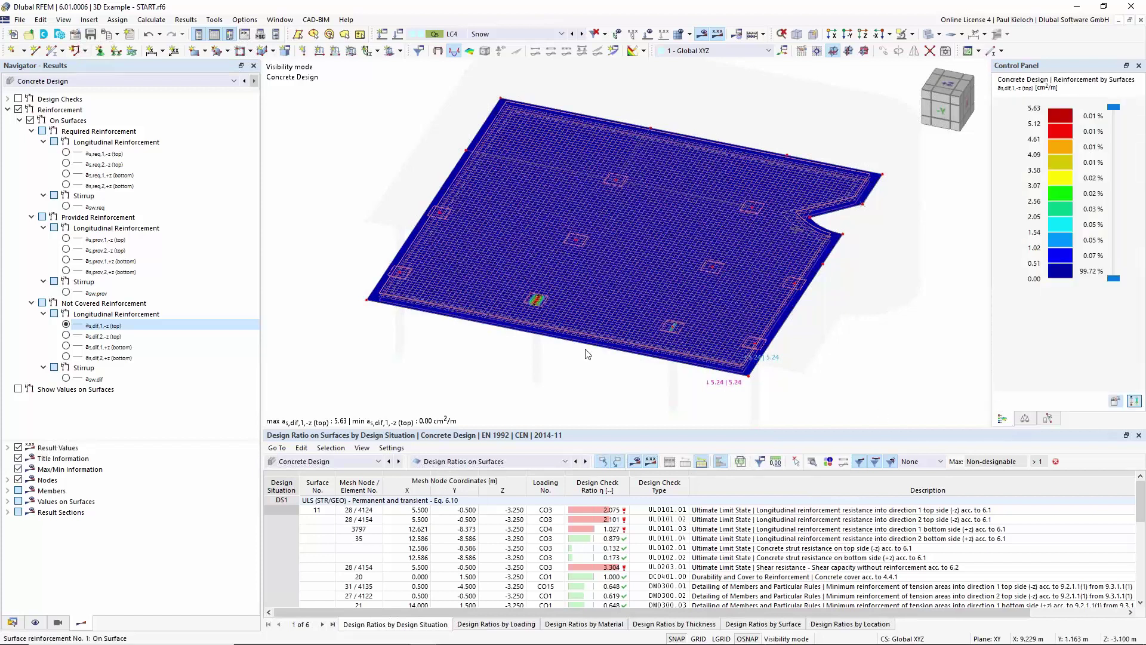
pyautogui.scroll(2, 570, 332)
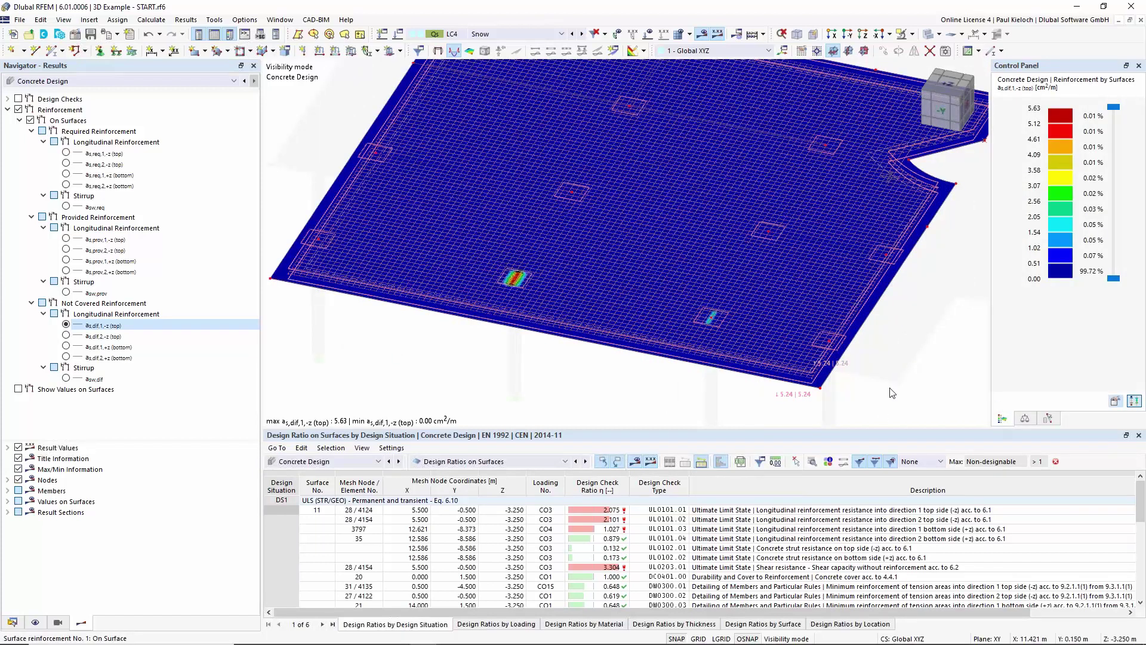
pyautogui.moveTo(915, 373); pyautogui.dragTo(916, 371, button='middle')
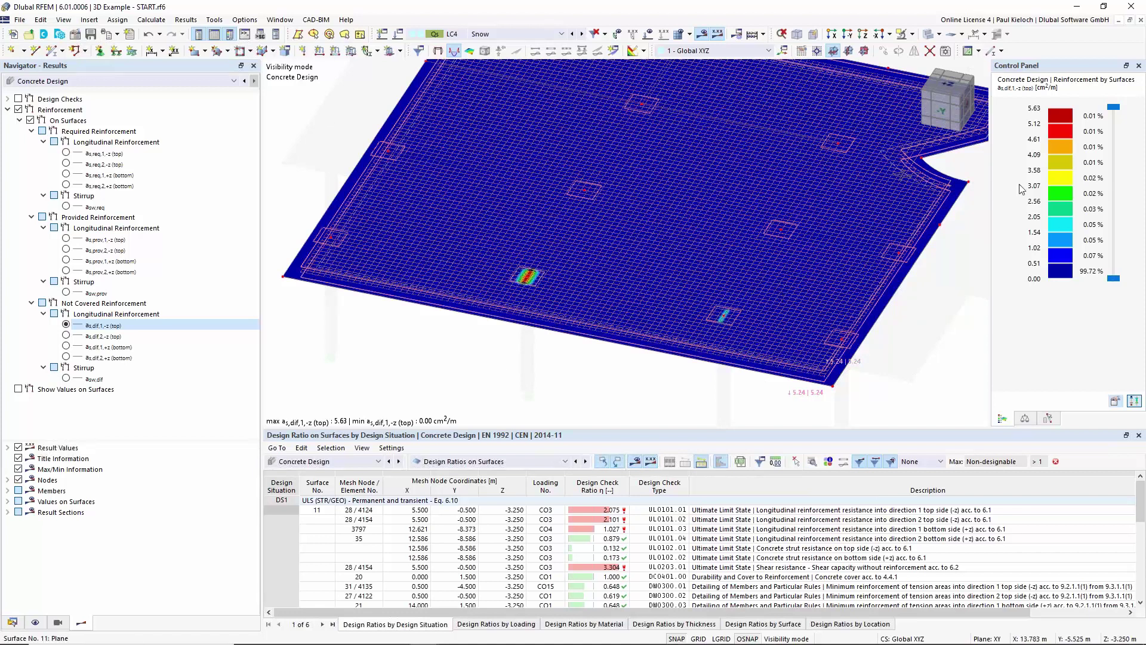
pyautogui.click(65, 336)
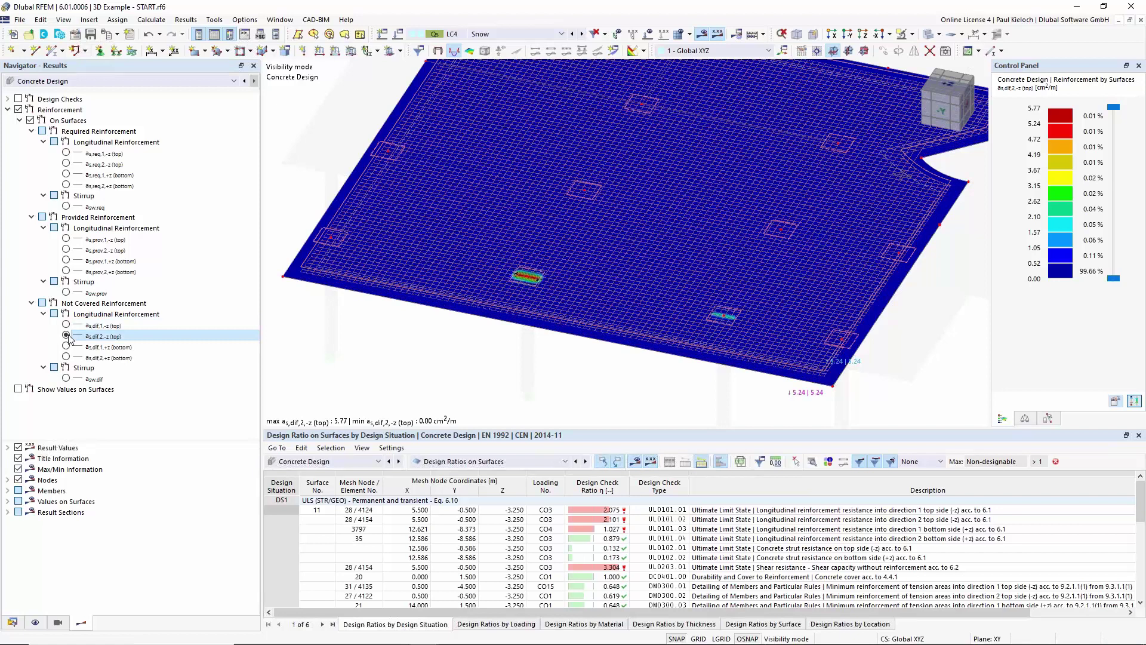
# Examine the slab's not covered bottom longitudinal reinforcement in direction 1 at the curved recess, and display it in direction 2
pyautogui.click(65, 346)
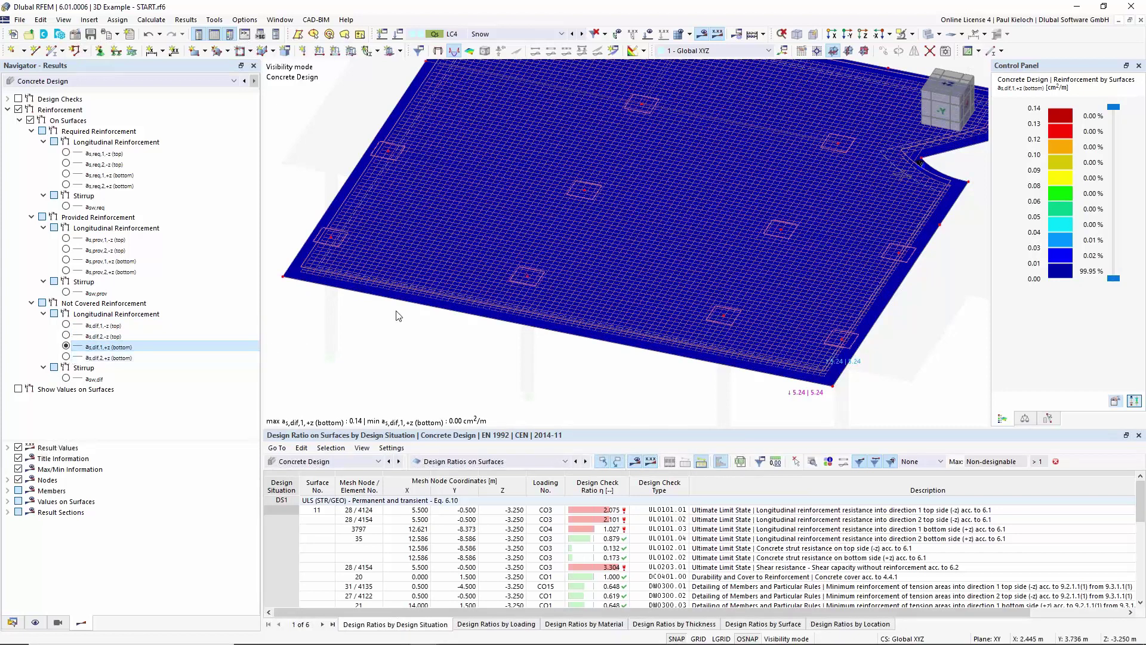
pyautogui.scroll(-1, 346, 349)
pyautogui.scroll(3, 839, 195)
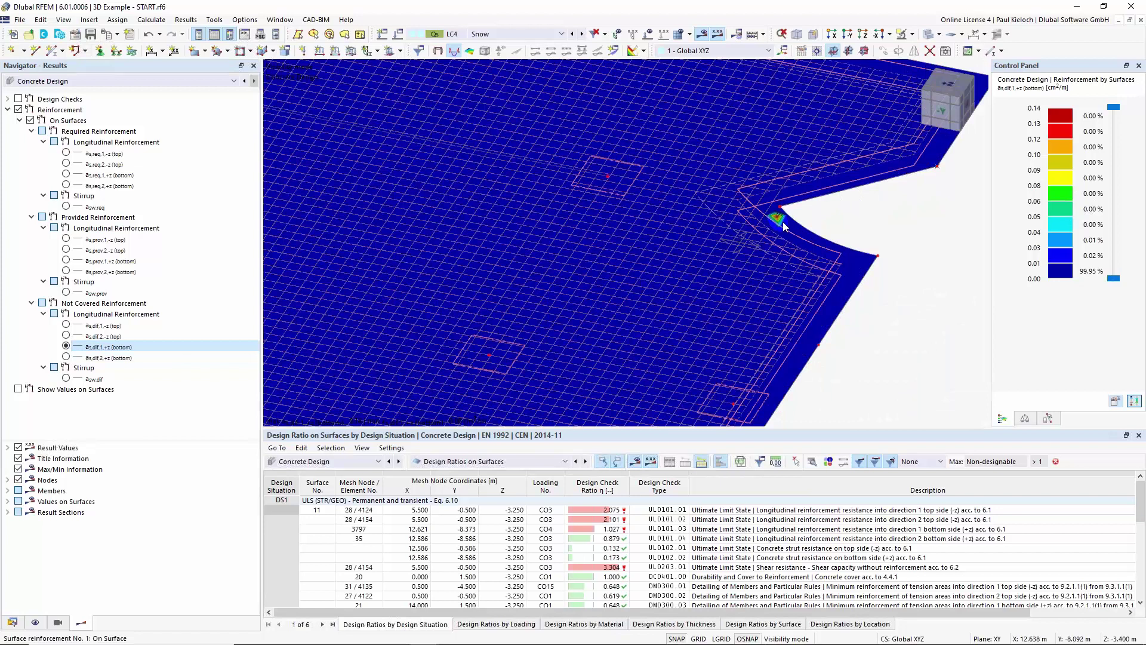
pyautogui.click(66, 357)
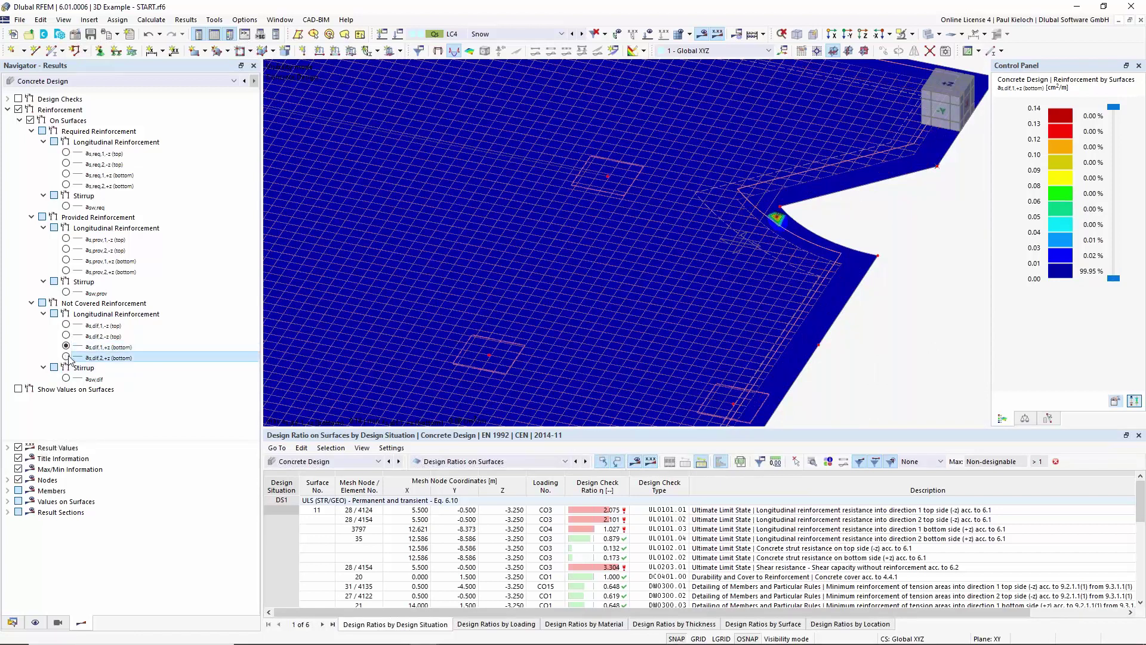
pyautogui.scroll(-2, 871, 236)
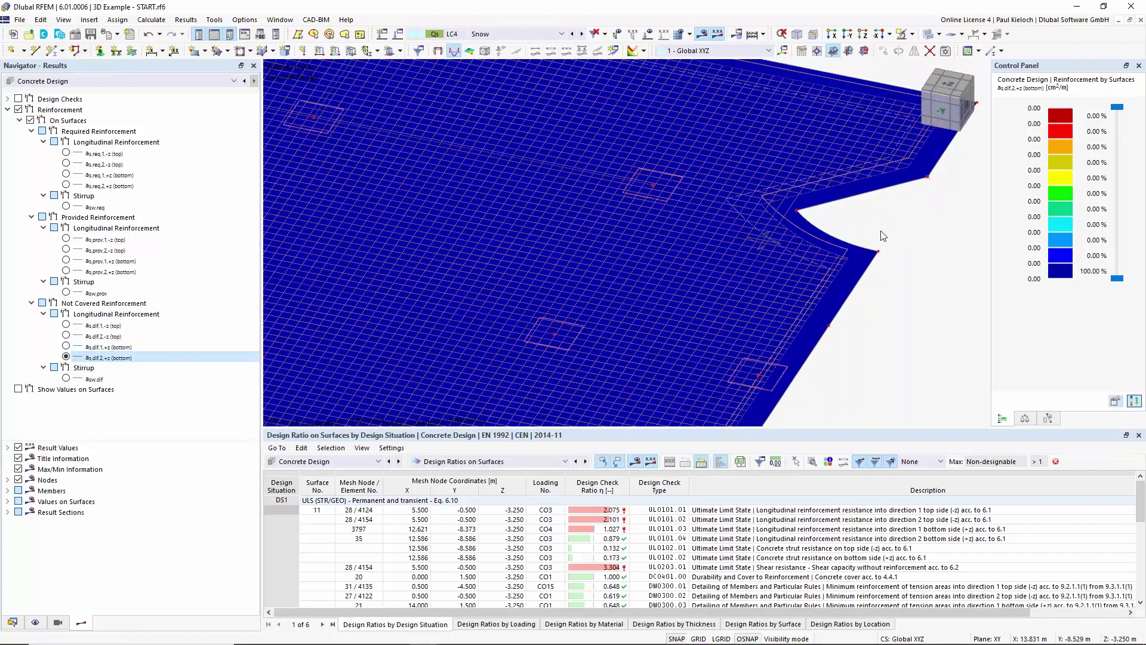
# Display the not covered longitudinal reinforcement as,dif,1,-z (top) for the whole floor slab
pyautogui.scroll(-1, 862, 348)
pyautogui.click(66, 324)
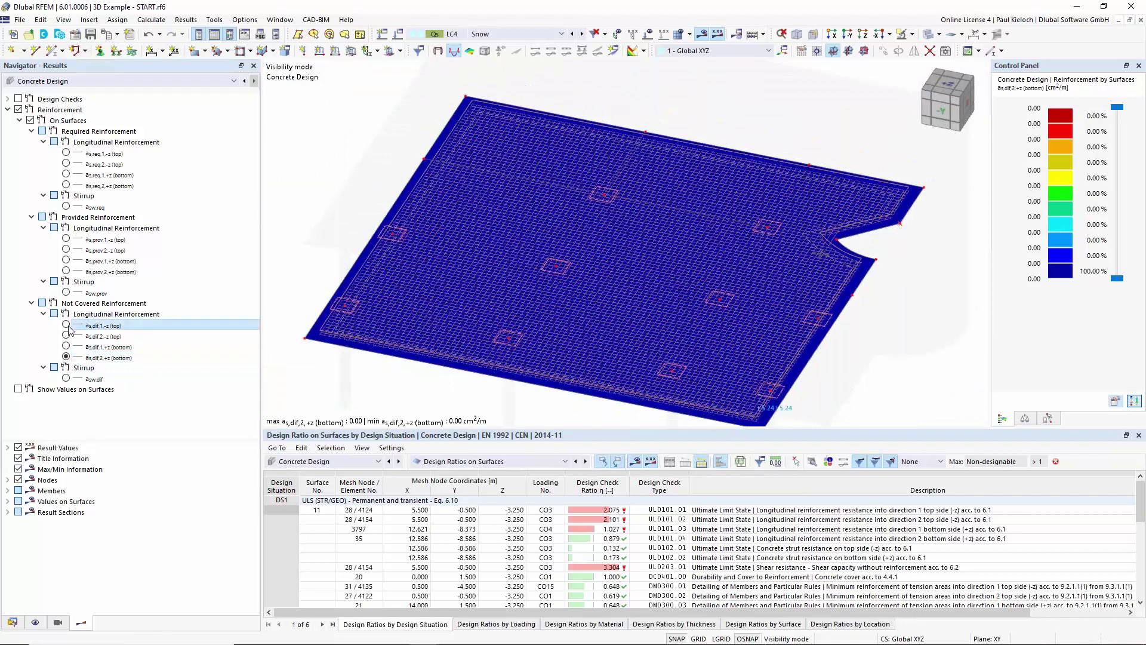
pyautogui.moveTo(376, 357); pyautogui.dragTo(391, 345, button='middle')
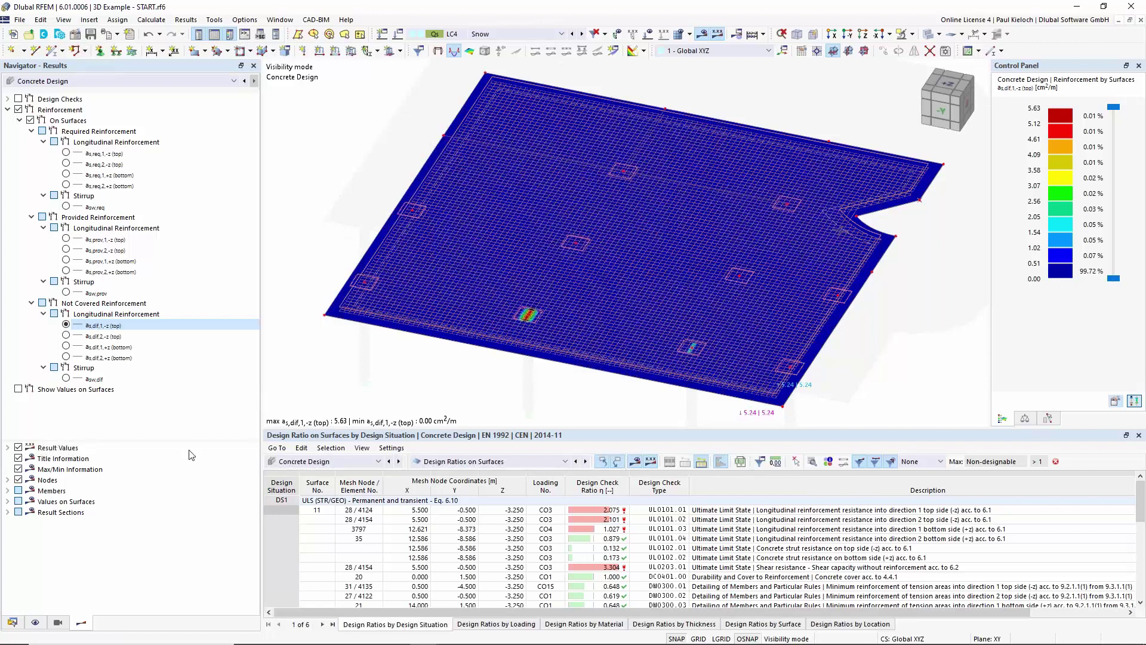
# Create a new surface reinforcement under the concrete design types and assign it to slab surface 11
pyautogui.click(13, 622)
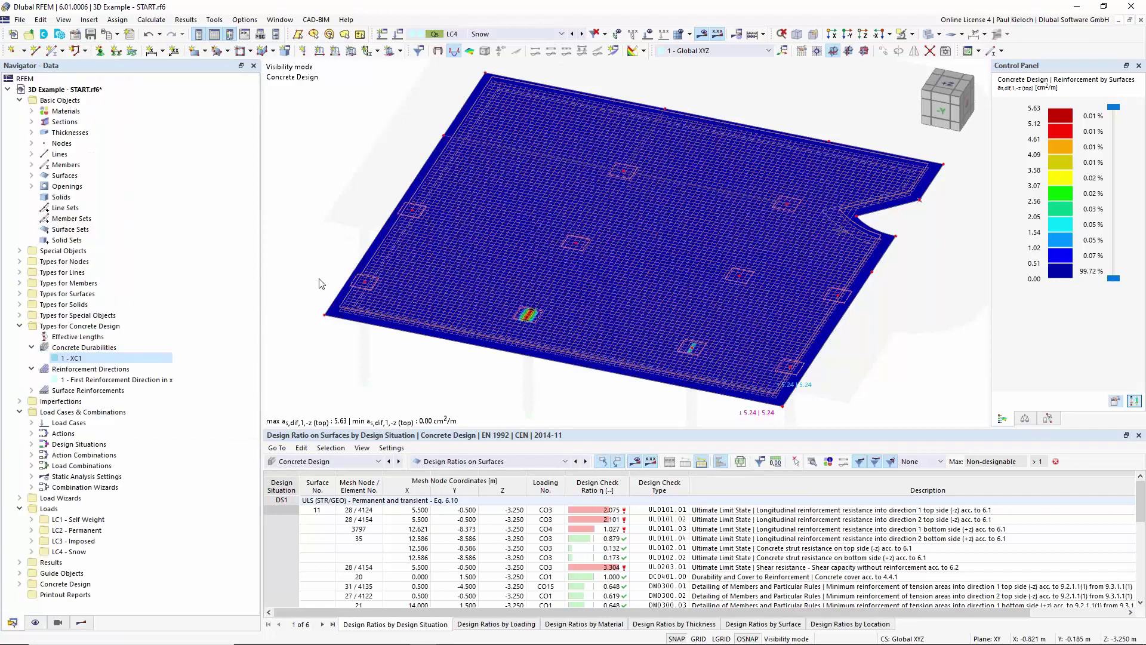
pyautogui.moveTo(326, 240); pyautogui.dragTo(305, 251, button='middle')
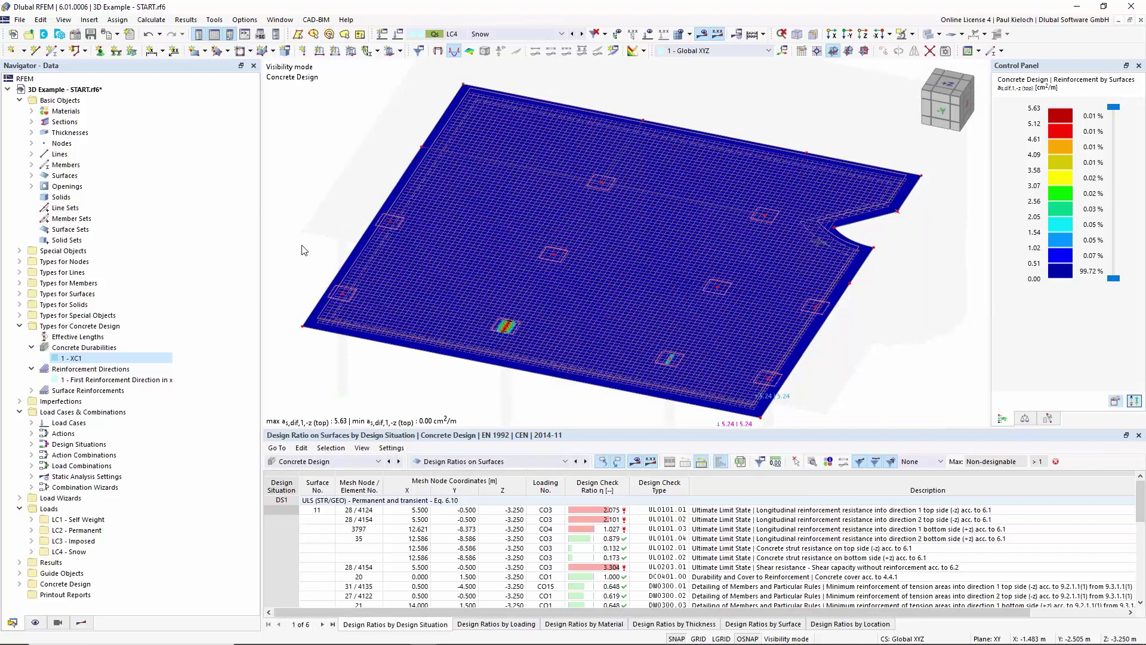
pyautogui.rightClick(66, 392)
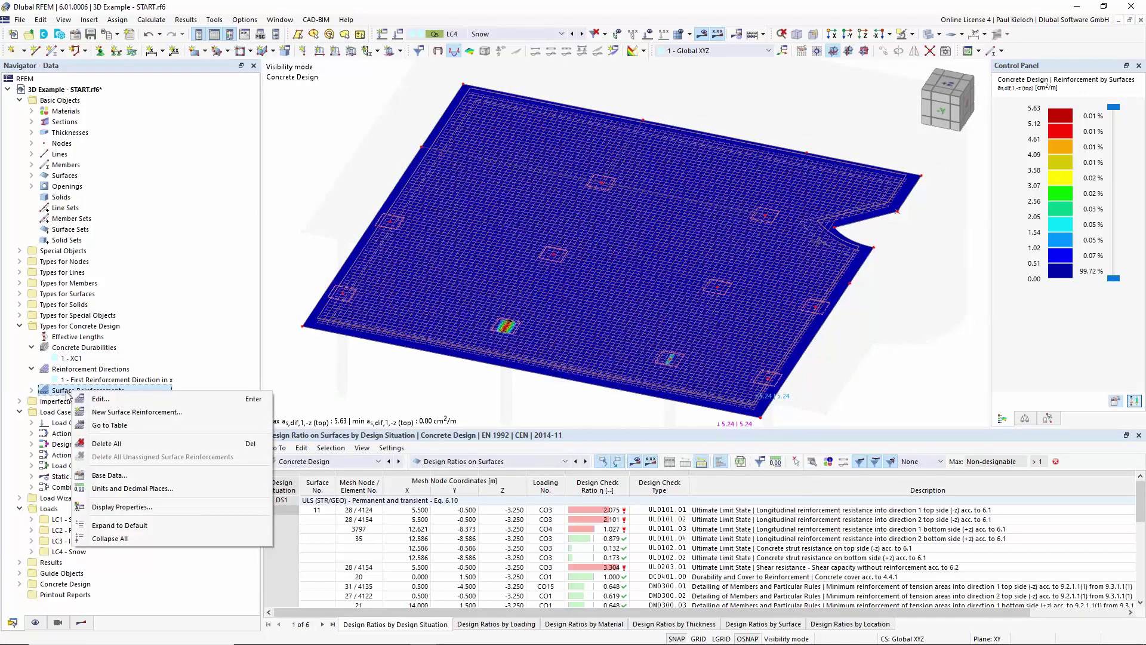
pyautogui.click(118, 413)
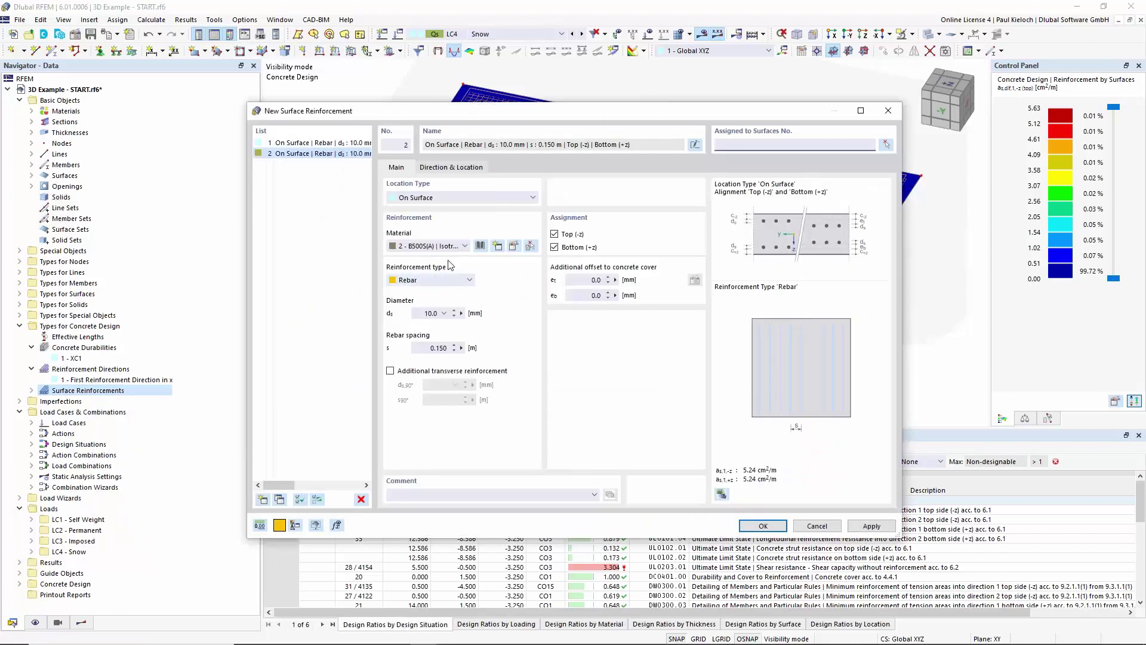
pyautogui.click(884, 144)
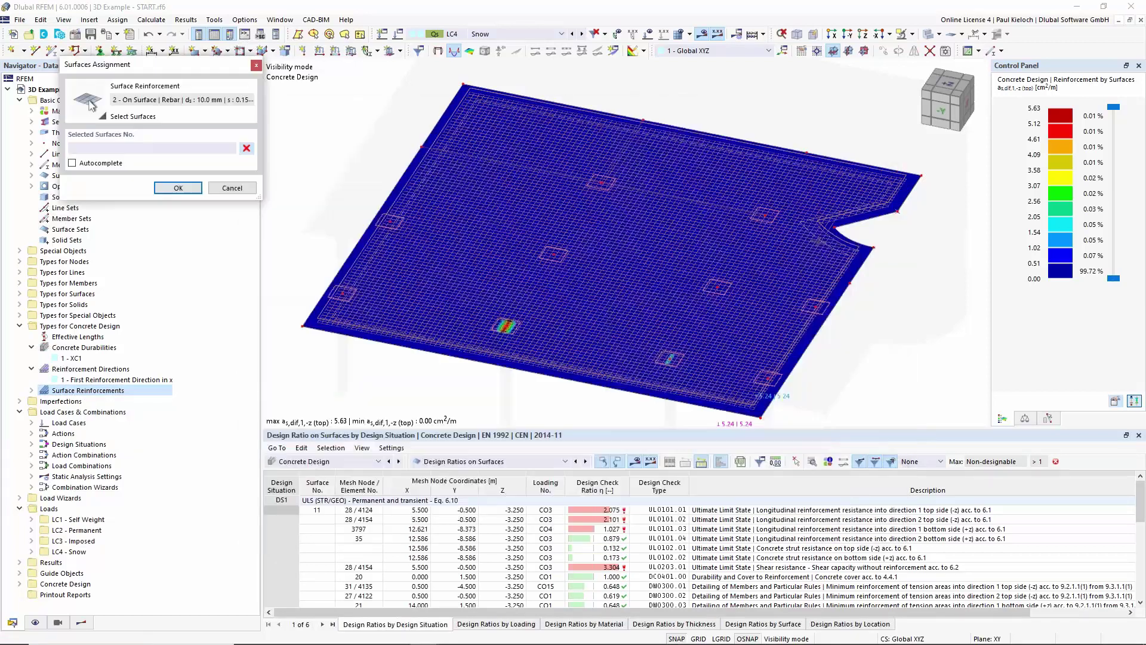
pyautogui.scroll(3, 317, 317)
pyautogui.click(314, 345)
pyautogui.click(182, 189)
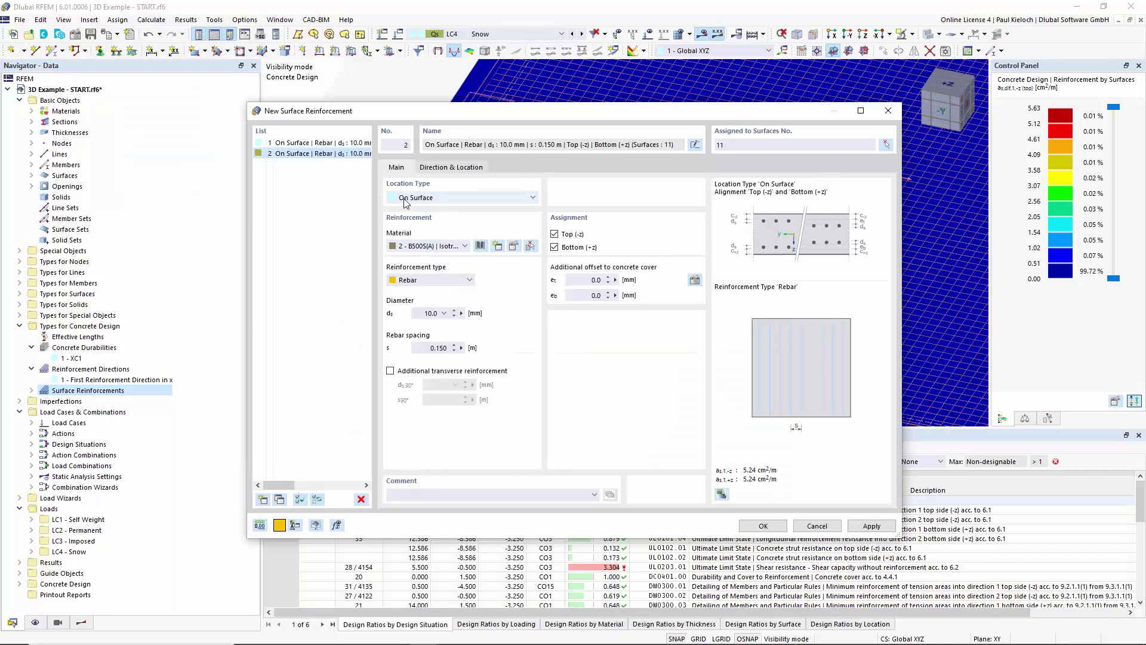
# Make the reinforcement Free Rectangular, assign it only to the top (-z) side, and enable additional transverse reinforcement
pyautogui.click(430, 198)
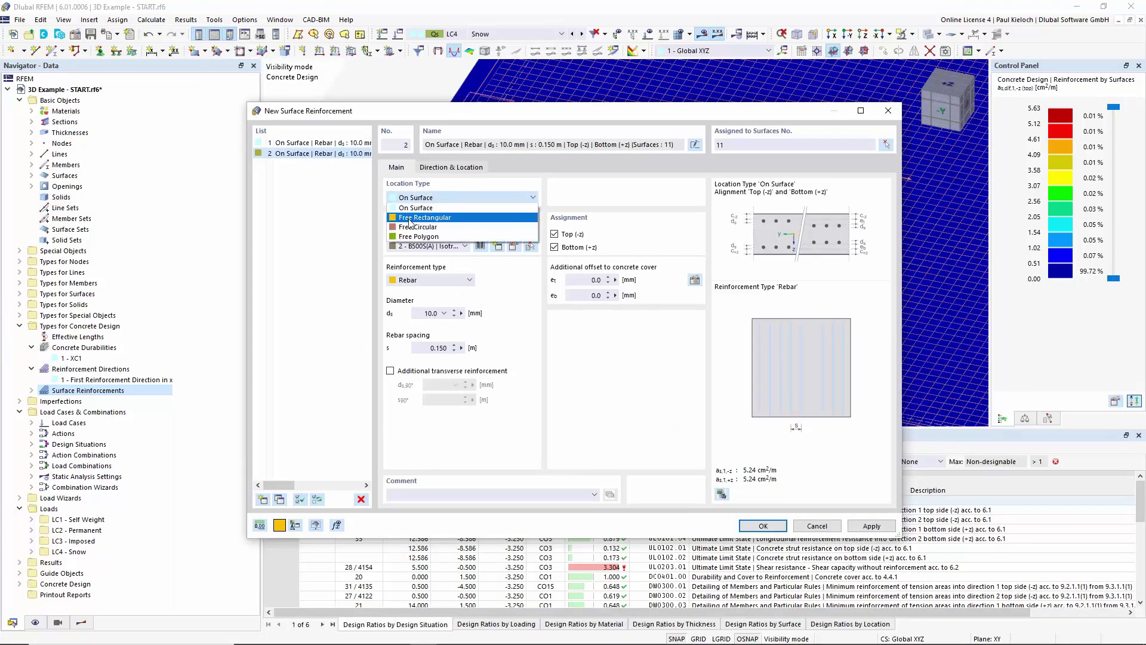
pyautogui.click(458, 221)
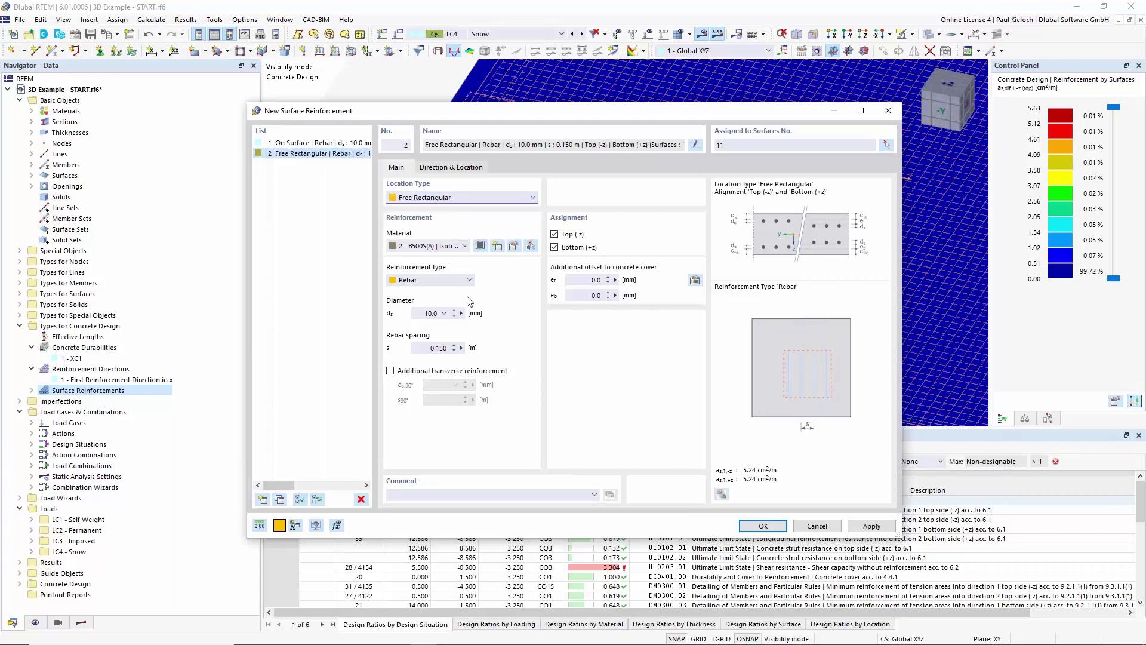
pyautogui.click(555, 247)
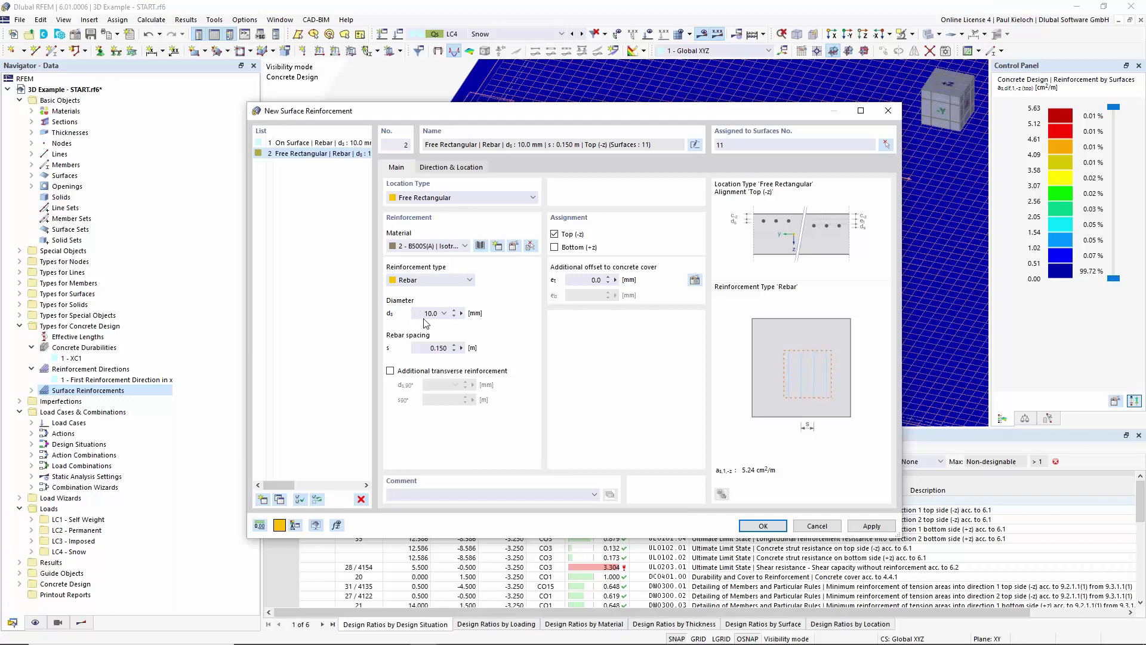
pyautogui.click(503, 371)
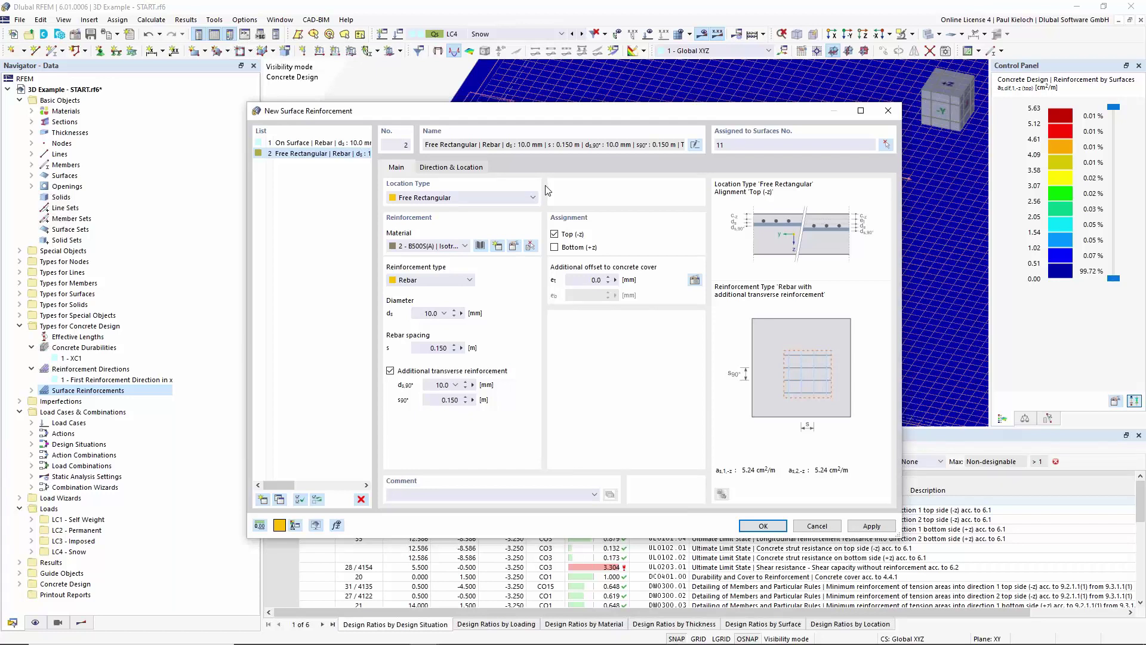
# Define the reinforcement location by center and sides, picking the column node at X 5.500, Y -0.500 m as the center
pyautogui.click(451, 169)
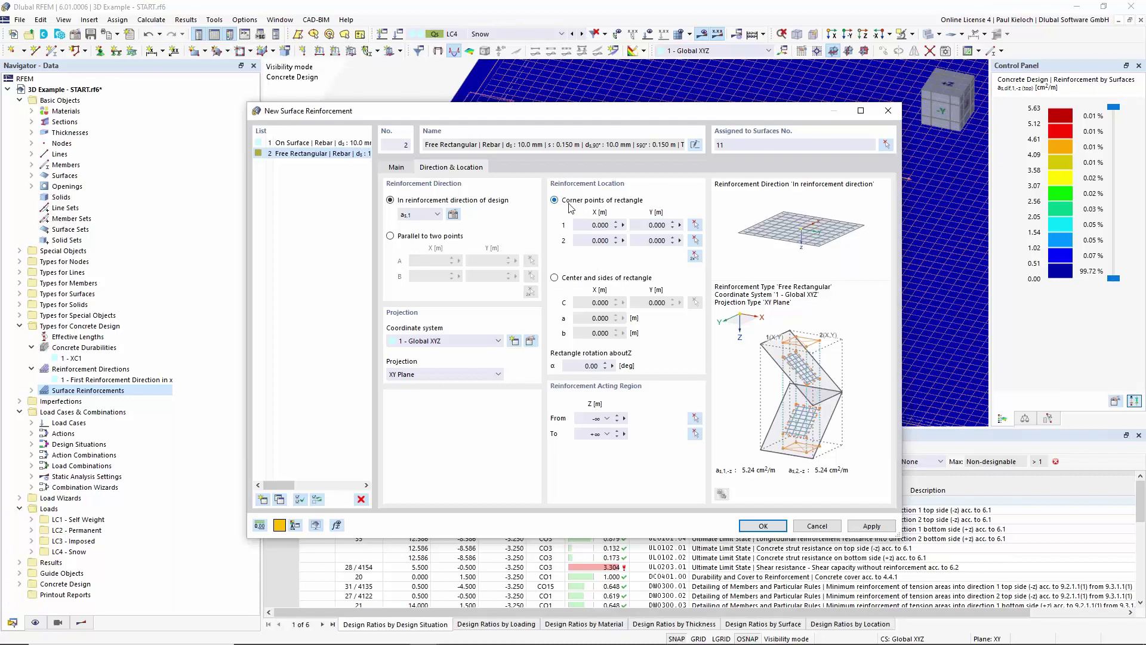
pyautogui.click(555, 278)
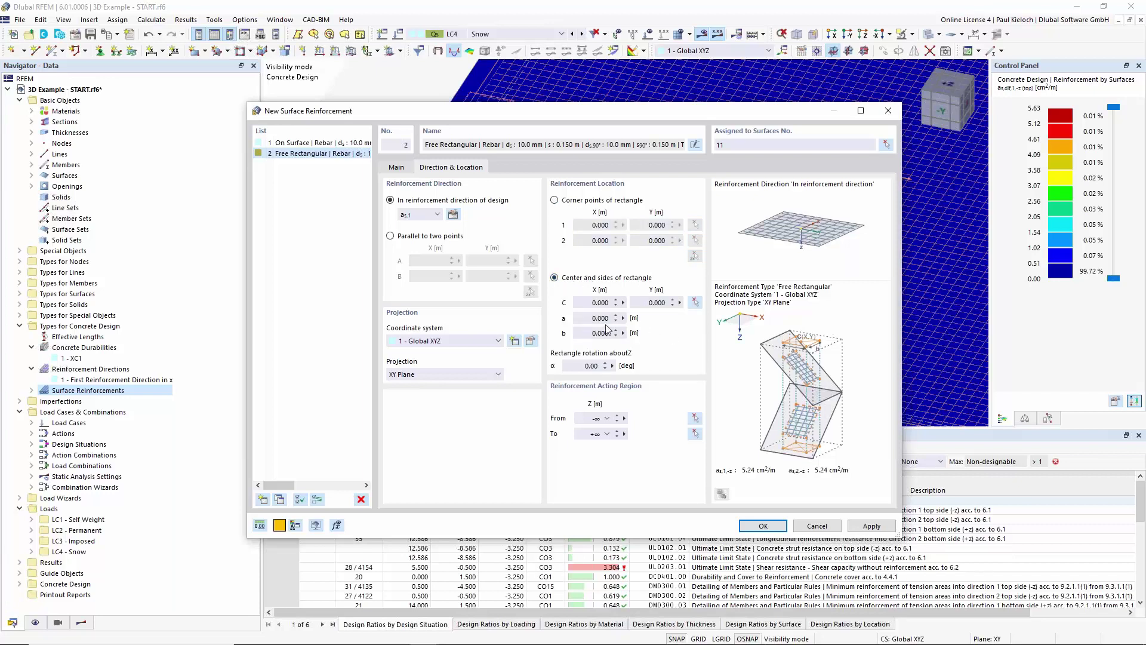
pyautogui.click(695, 303)
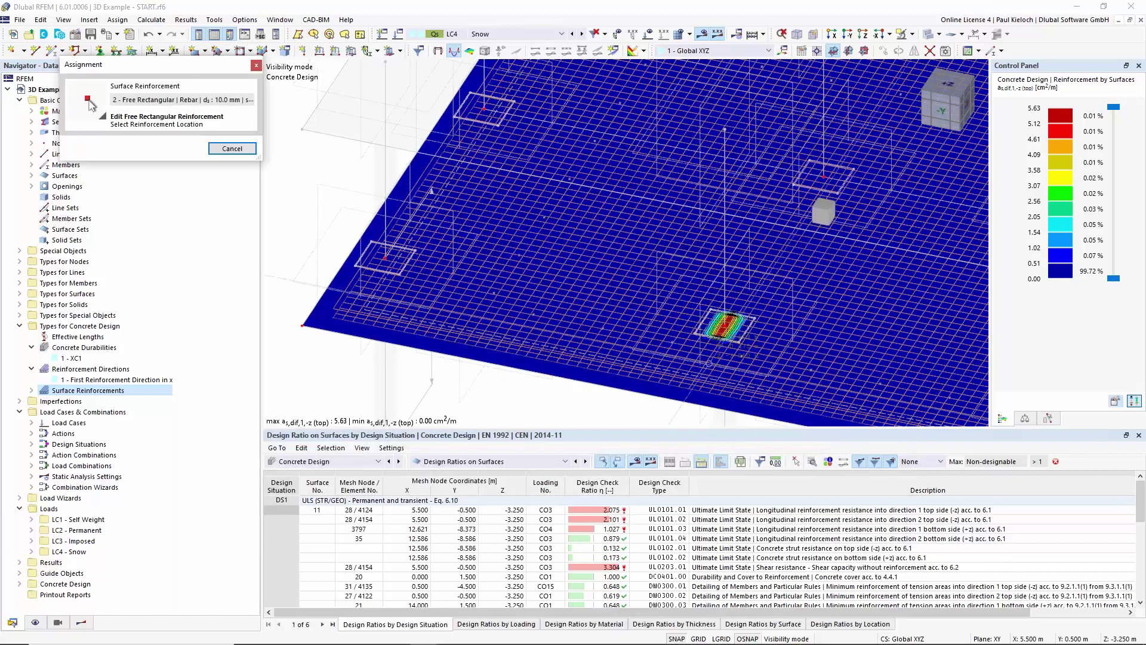
pyautogui.click(724, 325)
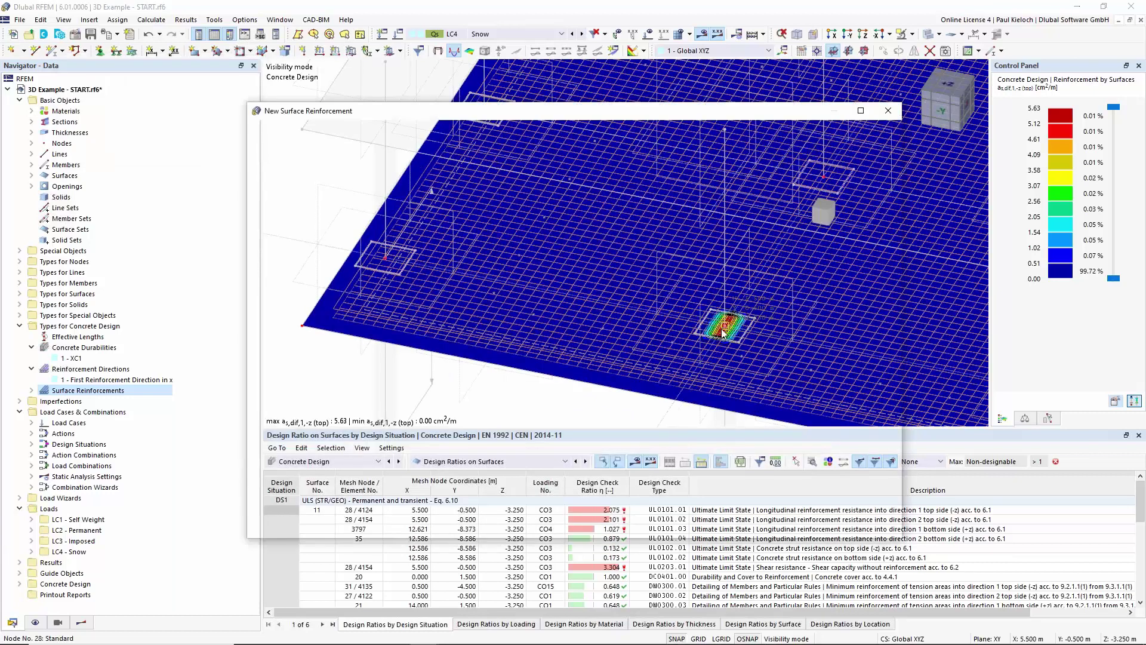
# Set the rectangle sides a and b to 2 m each, and save the reinforcement, accepting the deletion of results
pyautogui.moveTo(588, 318); pyautogui.dragTo(634, 320)
pyautogui.write('2')
pyautogui.press('Tab')
pyautogui.write('2')
pyautogui.click(585, 333)
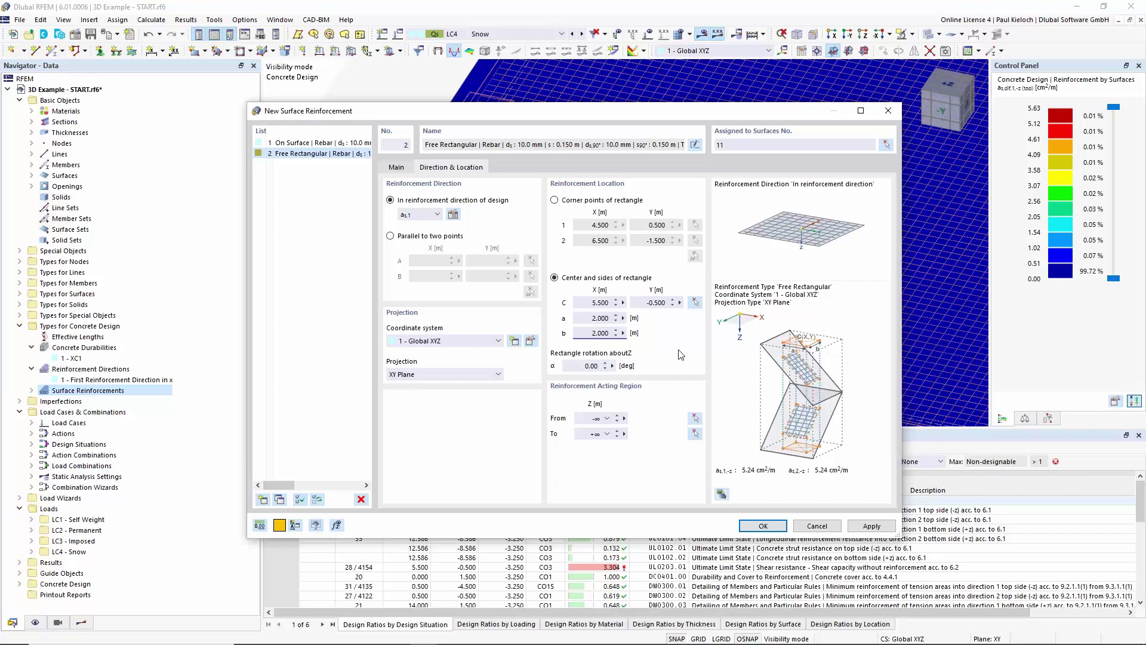
pyautogui.click(763, 526)
pyautogui.click(610, 385)
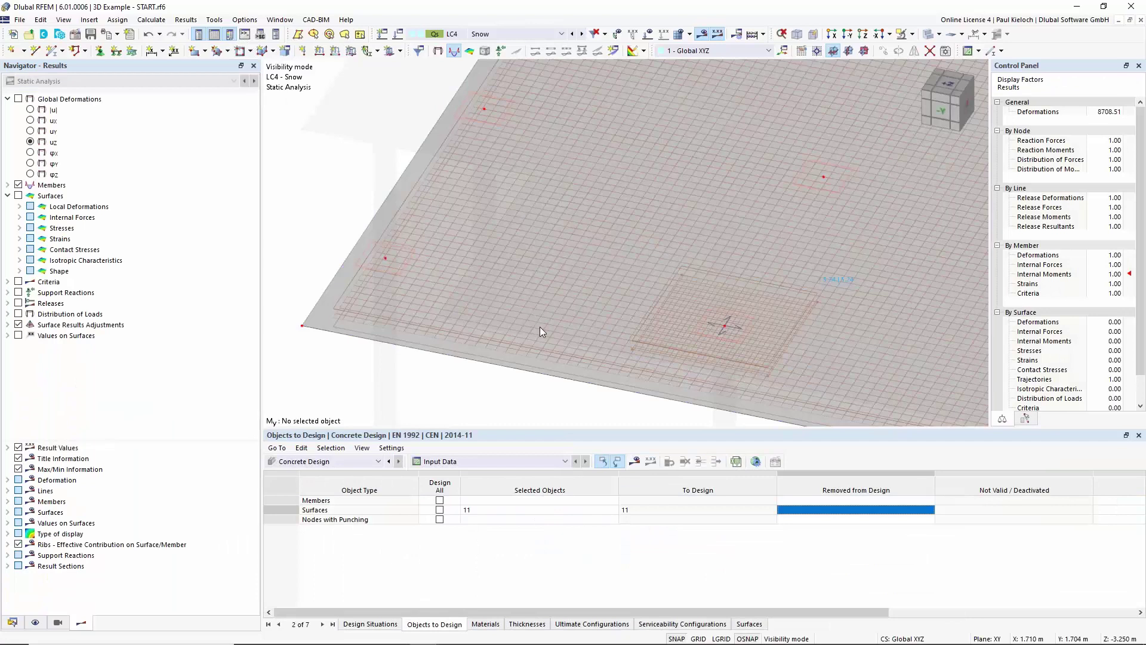
# Hide the On Surface mesh and rebar display under Surface Reinforcements, keeping the free rectangular reinforcement shown
pyautogui.moveTo(814, 344); pyautogui.dragTo(781, 322, button='middle')
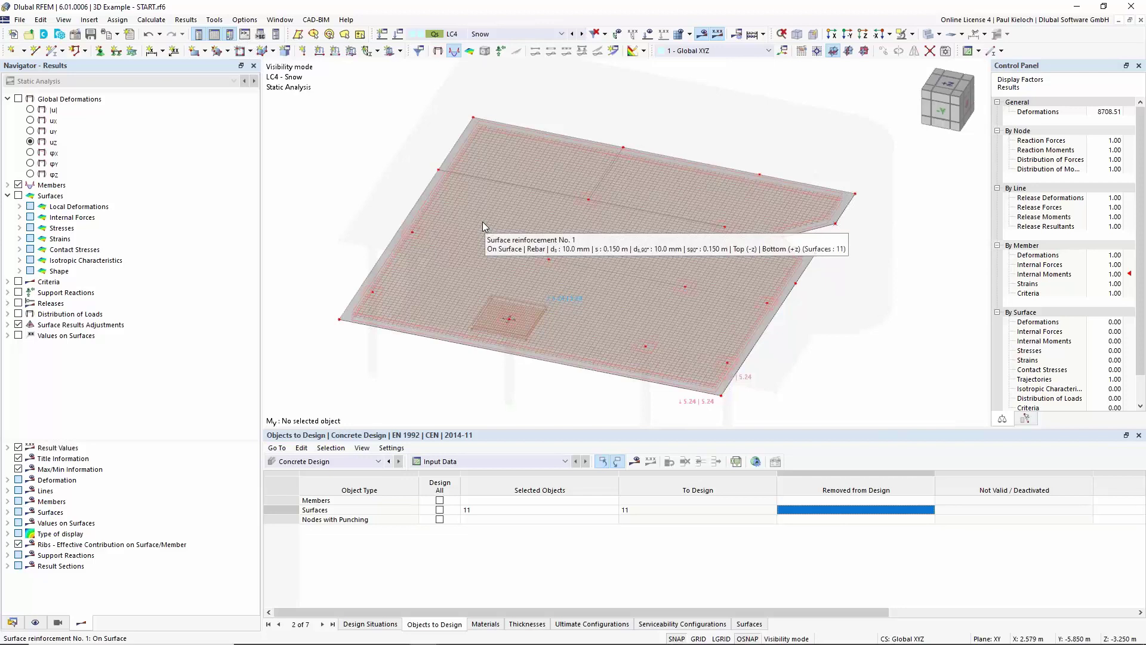
pyautogui.click(35, 624)
pyautogui.scroll(-5, 34, 246)
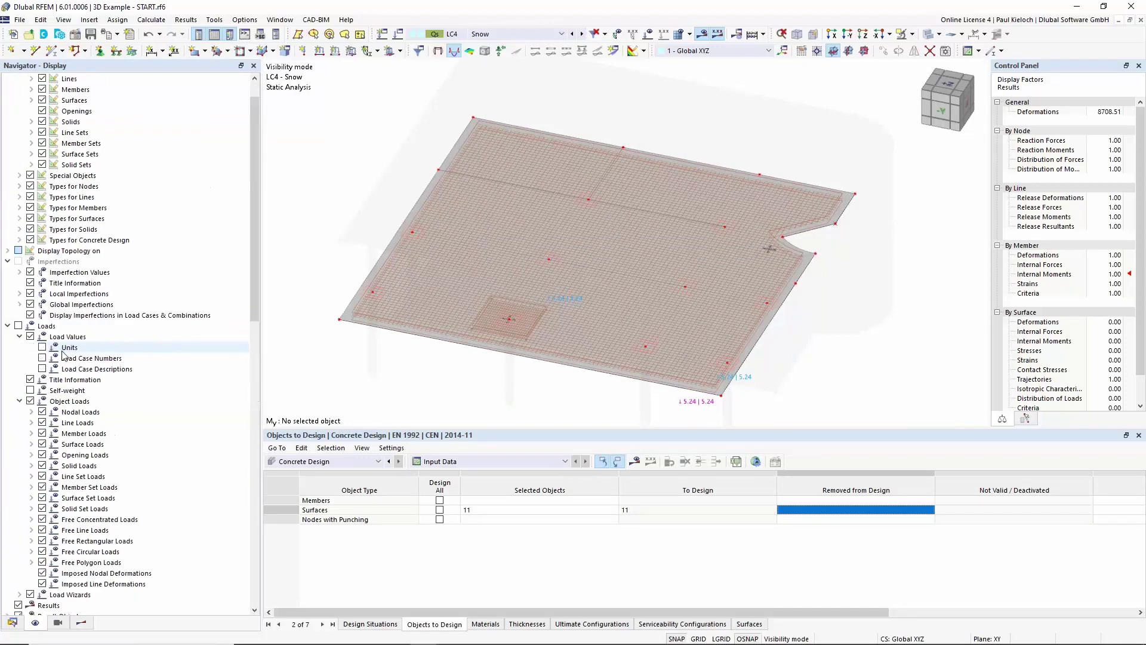
pyautogui.click(21, 240)
pyautogui.click(73, 241)
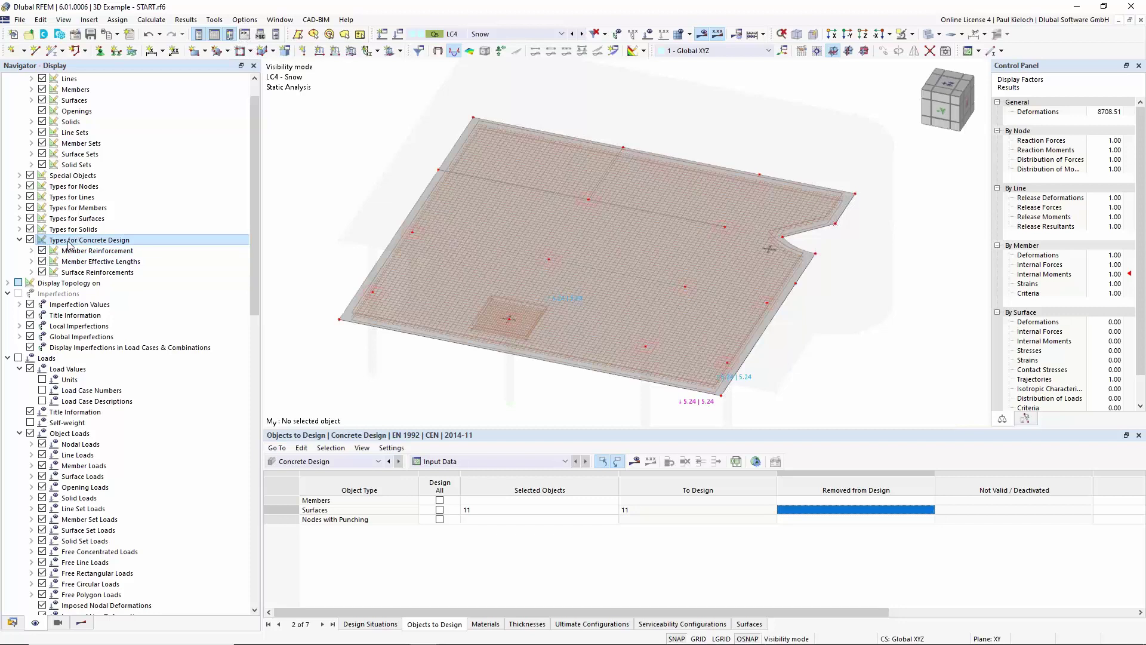
pyautogui.click(32, 273)
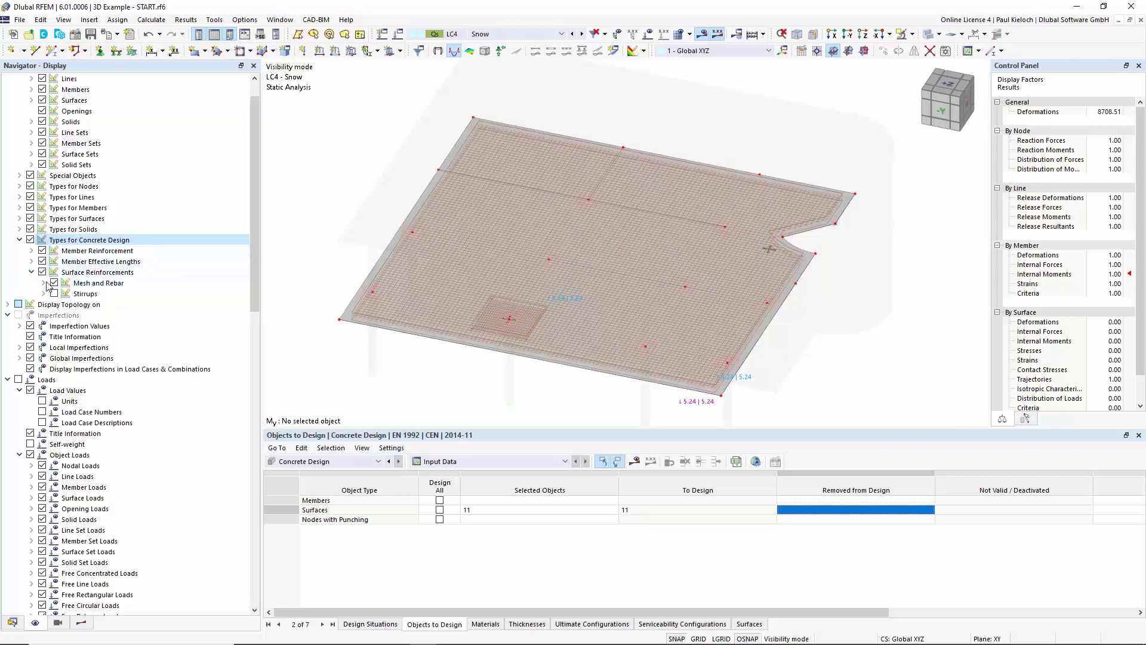
pyautogui.click(44, 283)
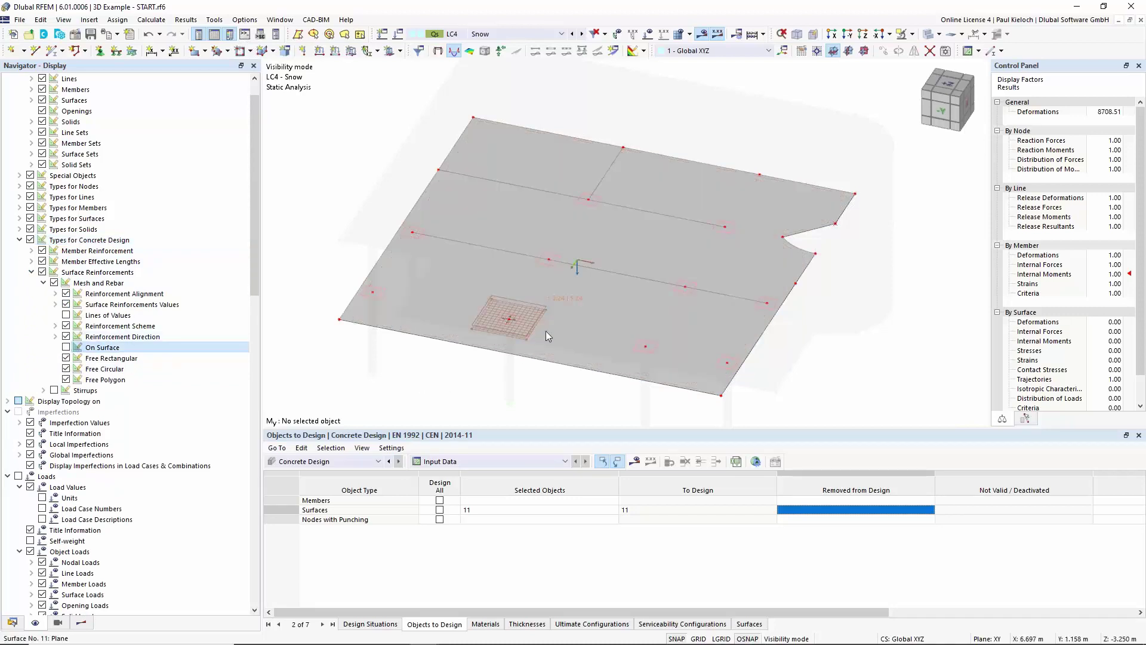
# Copy the rectangular reinforcement once, picking its displacement to the neighbouring column node at X 10.500, Y -0.500 m
pyautogui.moveTo(522, 257); pyautogui.dragTo(513, 323, button='middle')
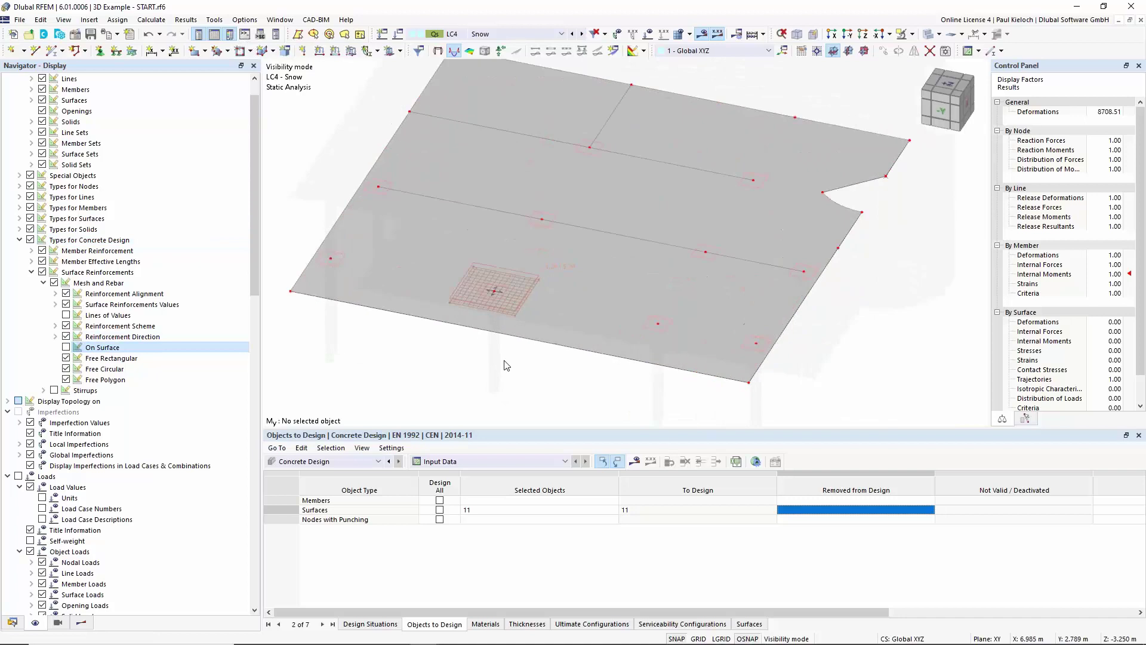
pyautogui.scroll(5, 512, 316)
pyautogui.scroll(-3, 366, 394)
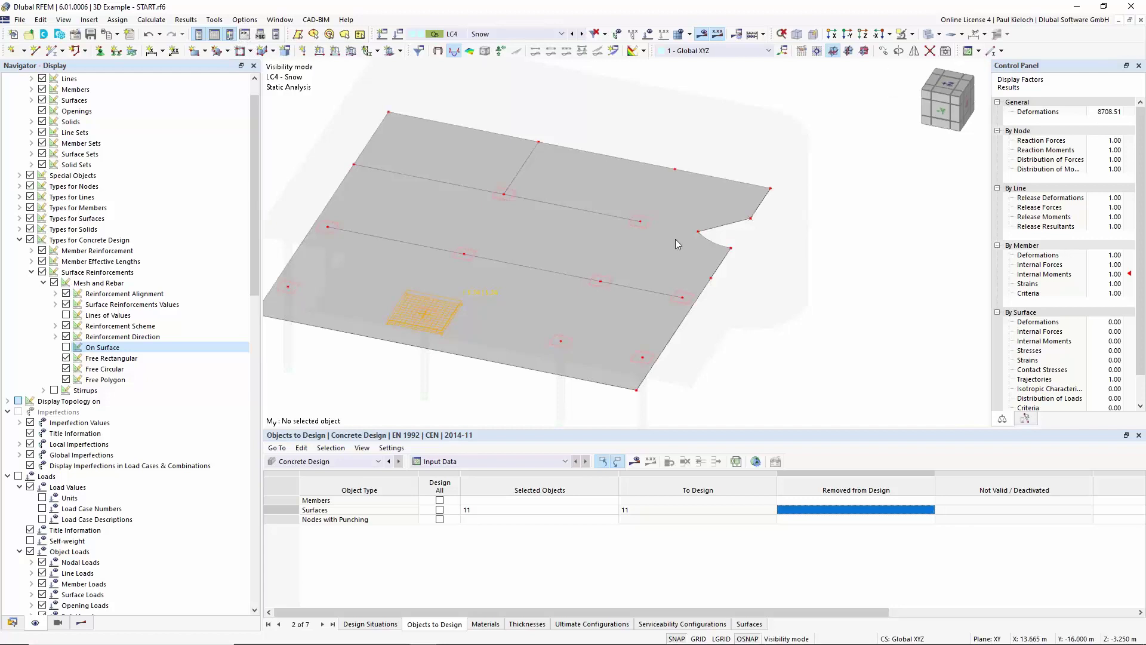
pyautogui.click(883, 52)
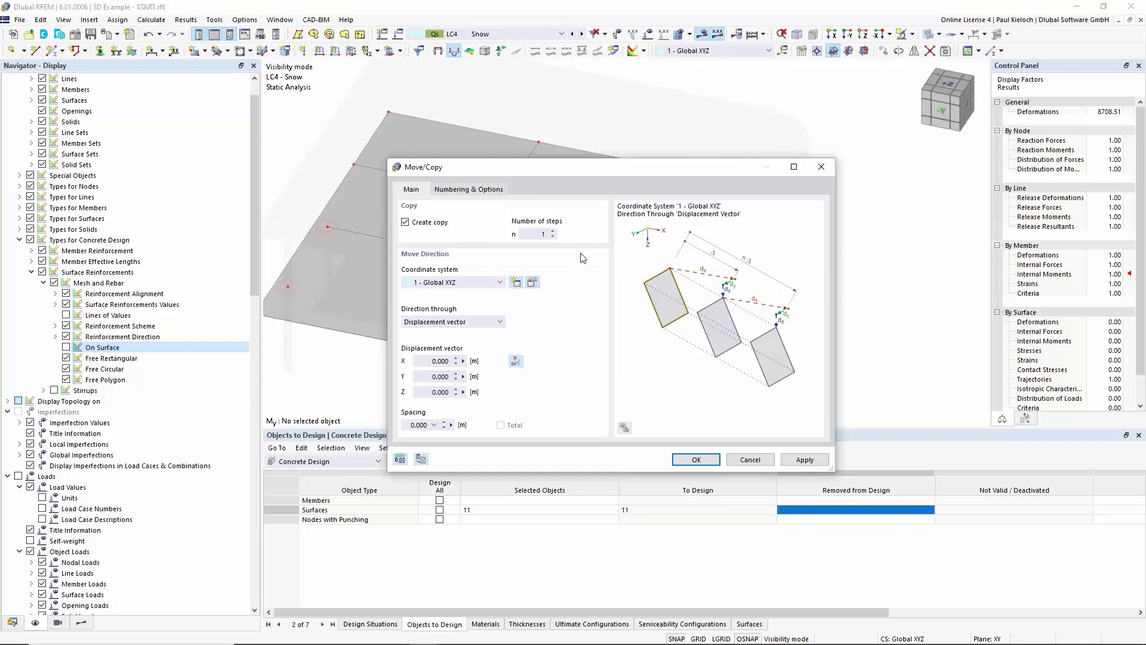
pyautogui.click(516, 361)
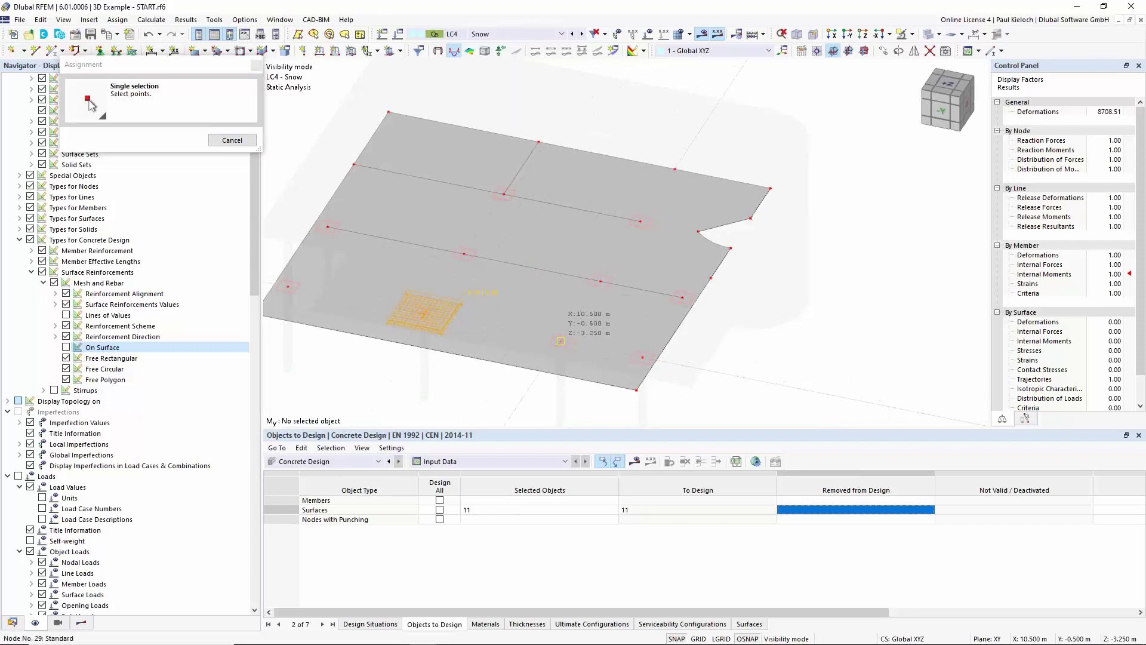
pyautogui.click(561, 341)
pyautogui.click(662, 466)
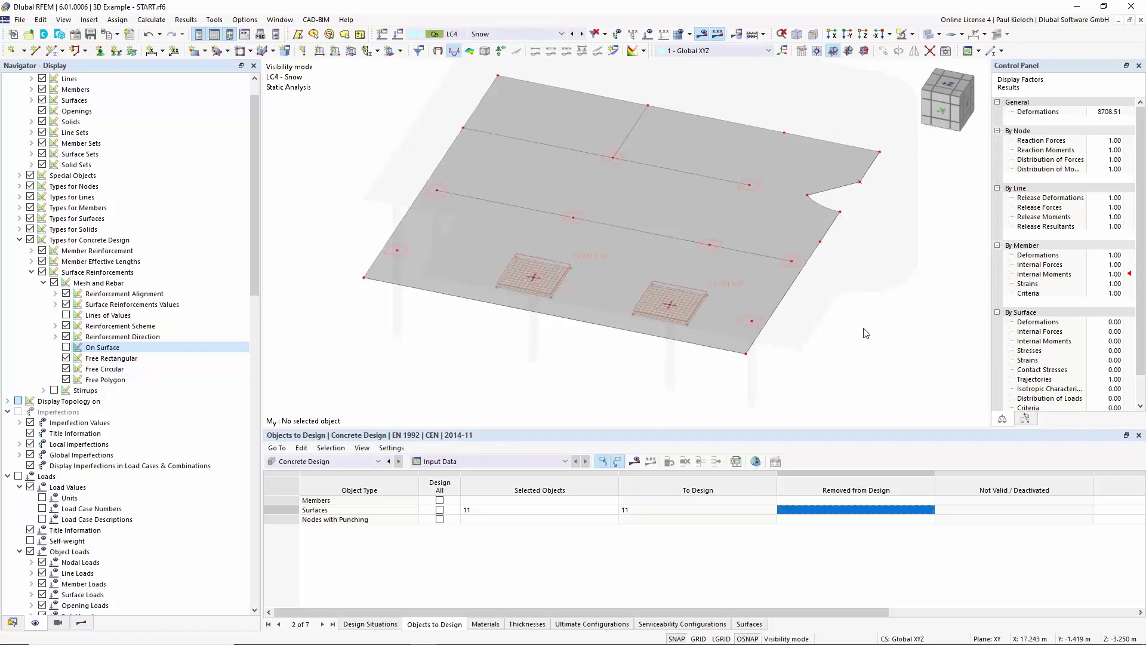
# Cancel visibility mode to show the entire building model and turn off the results display
pyautogui.keyDown('ctrl'); pyautogui.moveTo(888, 335); pyautogui.dragTo(872, 295, button='middle'); pyautogui.keyUp('ctrl')
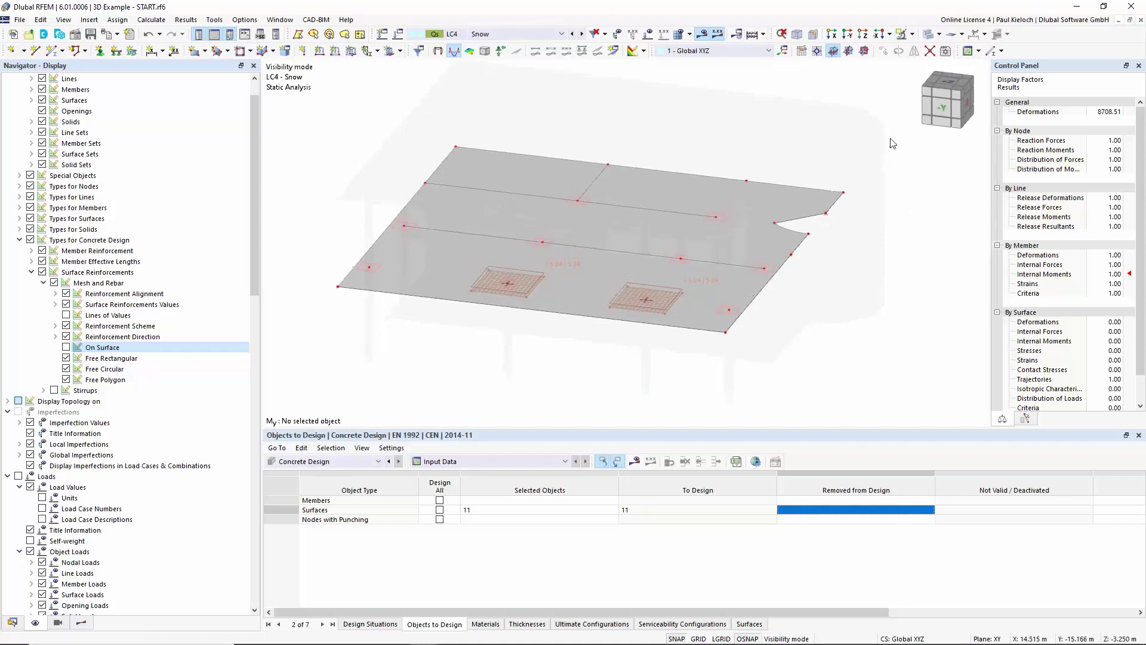
pyautogui.click(912, 35)
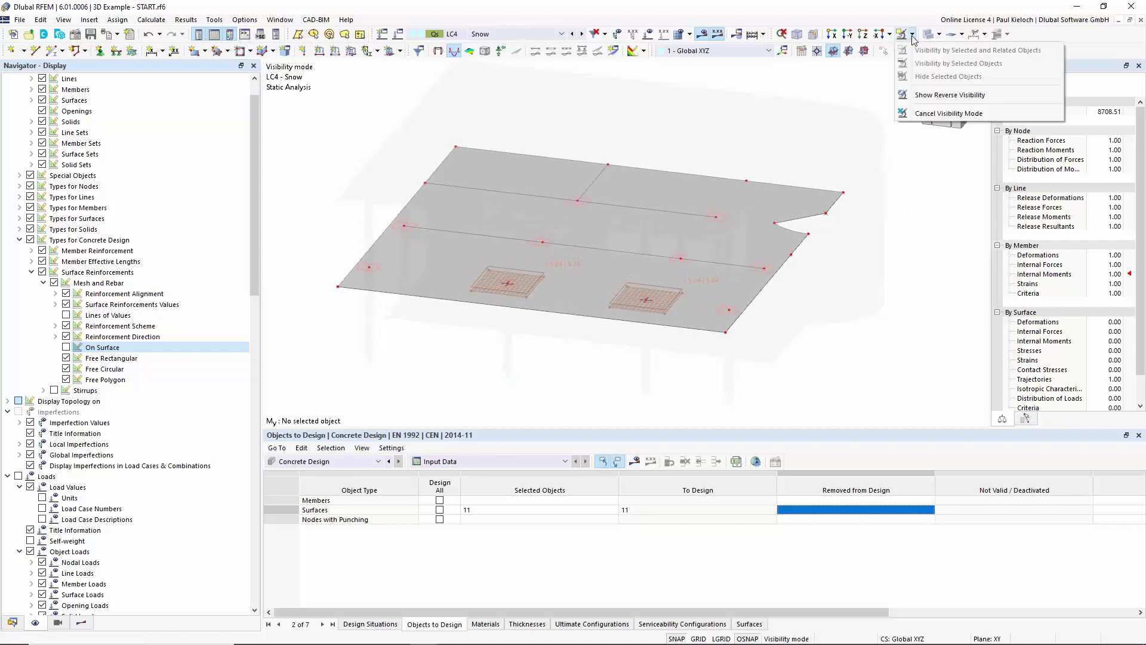
pyautogui.click(917, 116)
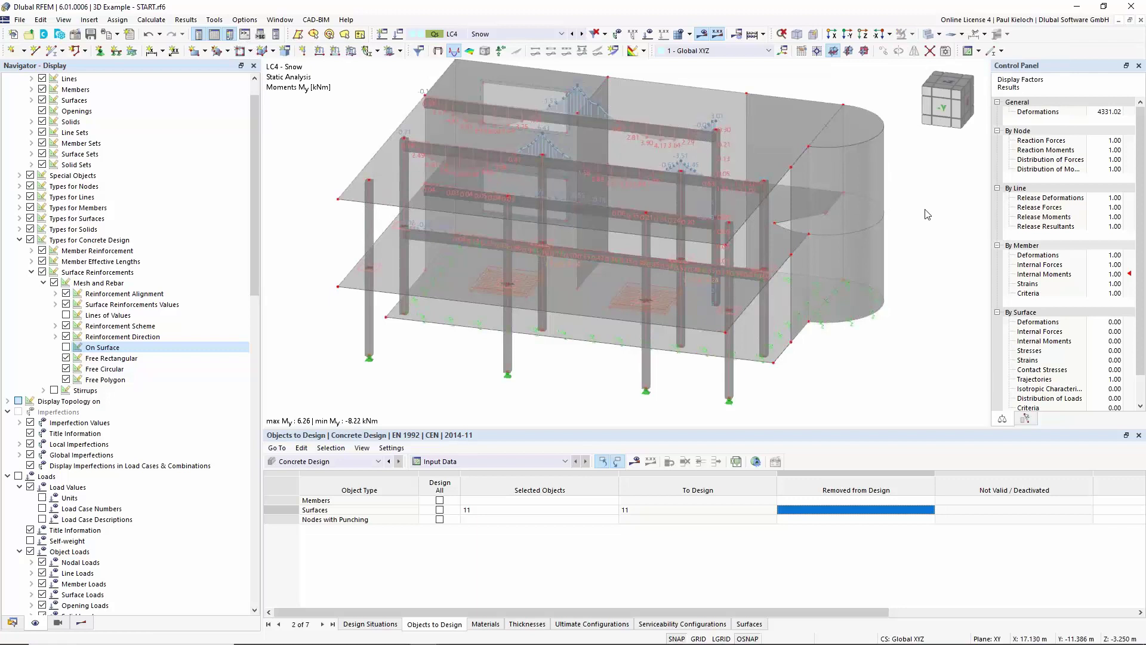
pyautogui.keyDown('ctrl'); pyautogui.moveTo(932, 213); pyautogui.dragTo(850, 180, button='middle'); pyautogui.keyUp('ctrl')
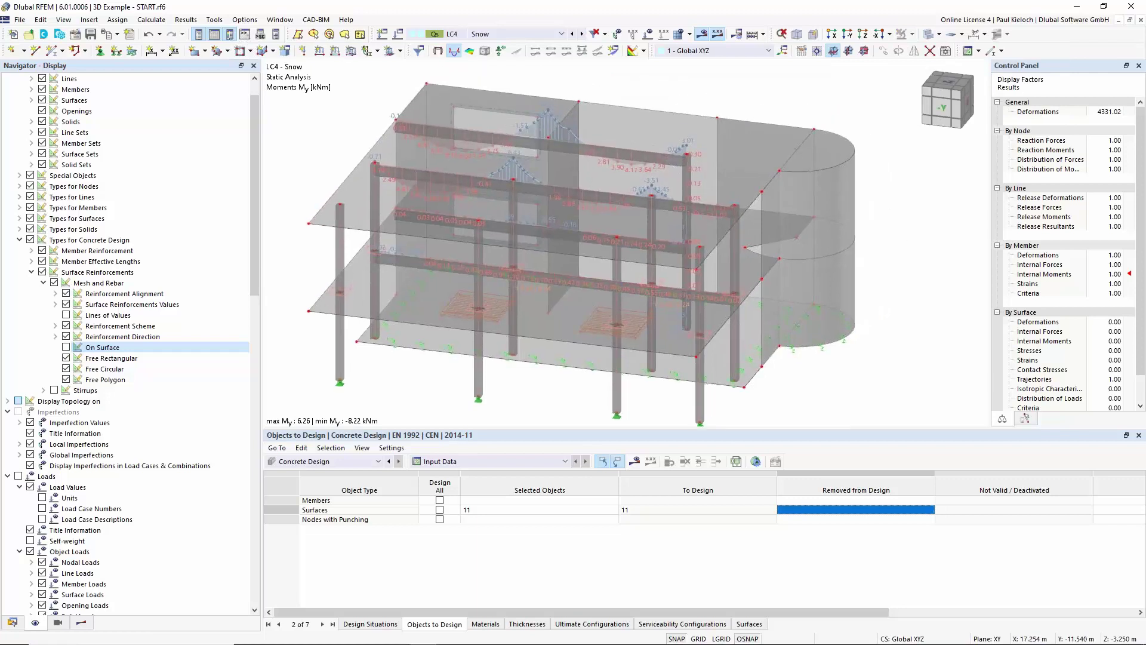
pyautogui.click(702, 34)
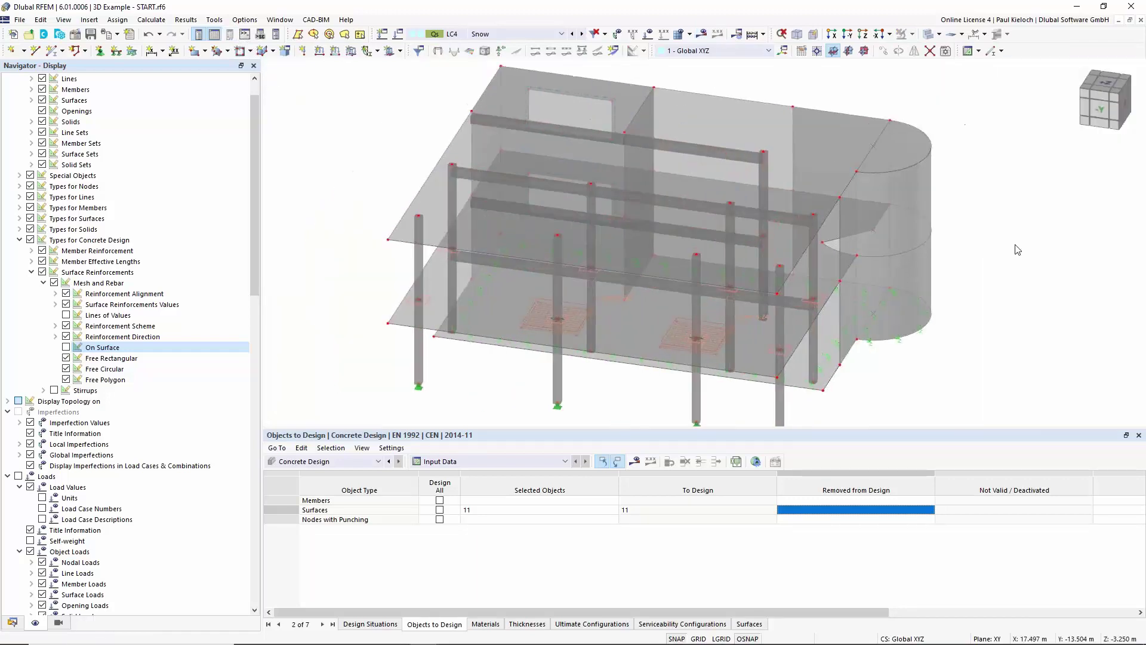
pyautogui.keyDown('ctrl'); pyautogui.moveTo(1026, 305); pyautogui.dragTo(404, 279, button='middle'); pyautogui.keyUp('ctrl')
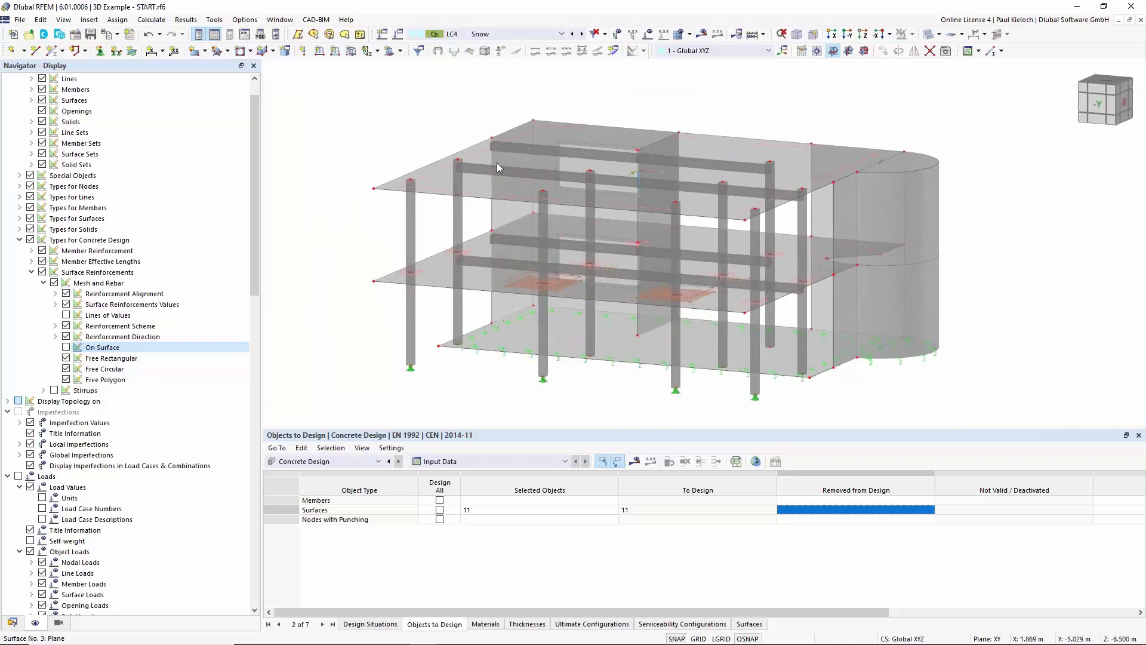
pyautogui.keyDown('ctrl'); pyautogui.moveTo(428, 98); pyautogui.dragTo(387, 174, button='middle'); pyautogui.keyUp('ctrl')
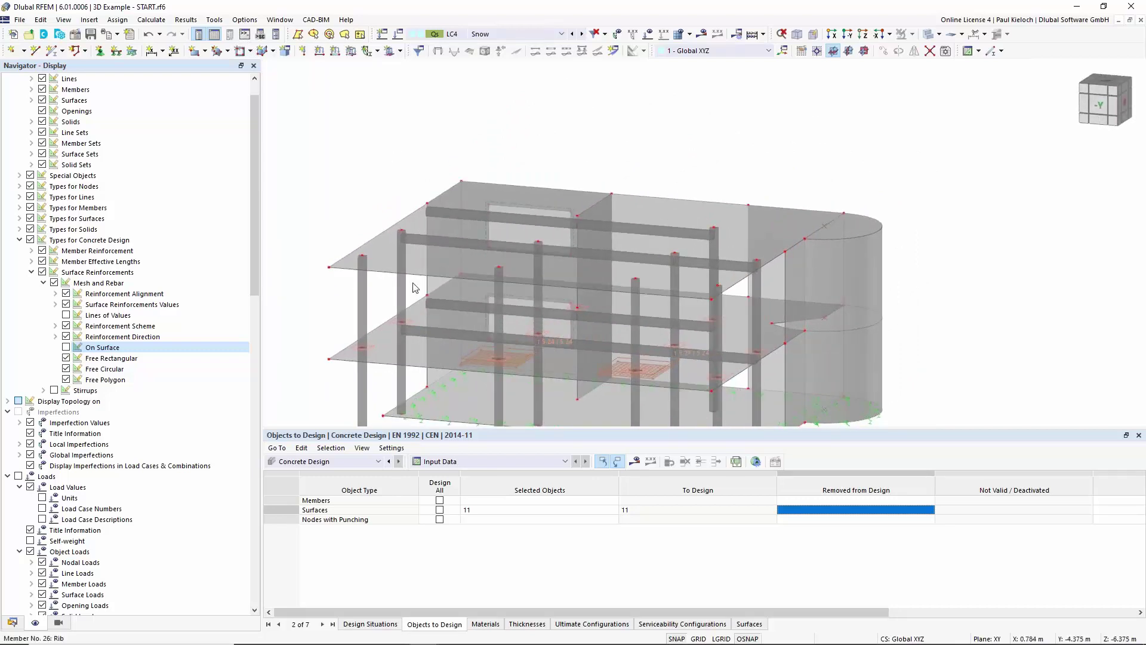
# Examine the flange dimensions and 3D shape of roof-level rib member 26, including the effective width options for segment 2
pyautogui.keyDown('ctrl'); pyautogui.moveTo(715, 119); pyautogui.dragTo(513, 273, button='middle'); pyautogui.keyUp('ctrl')
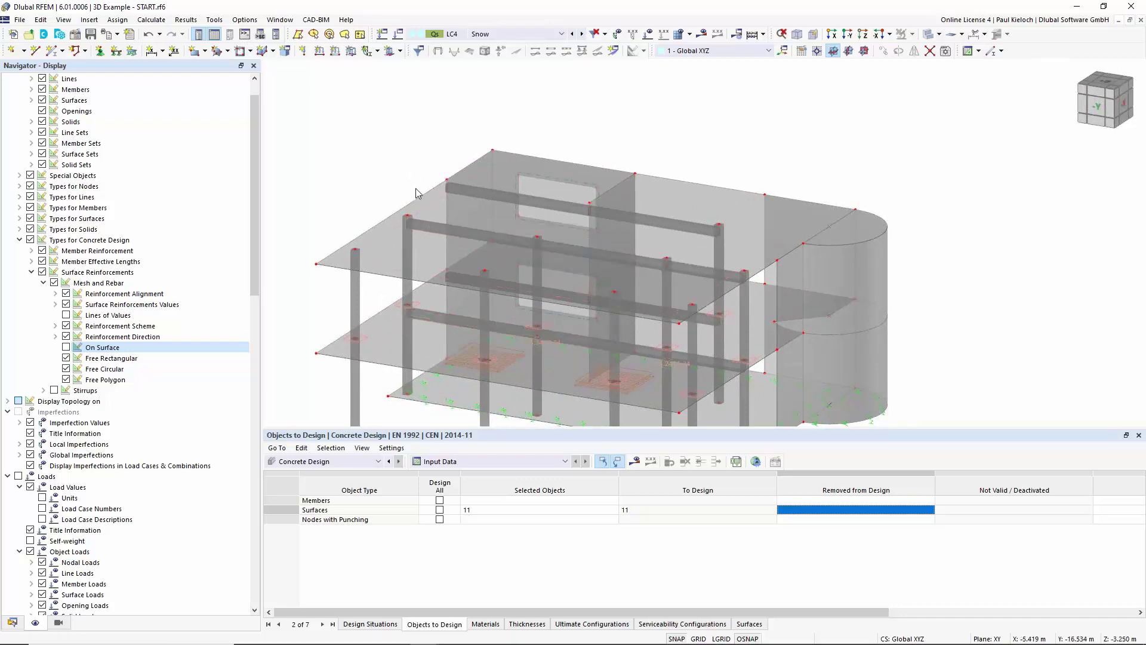
pyautogui.doubleClick(431, 230)
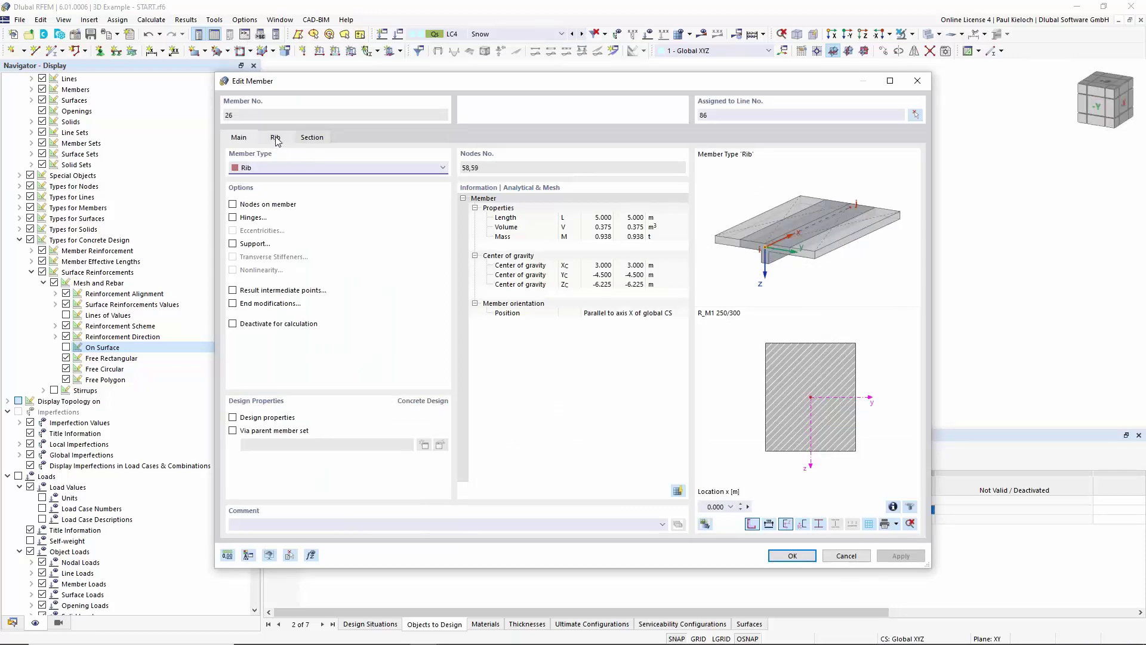
pyautogui.click(276, 139)
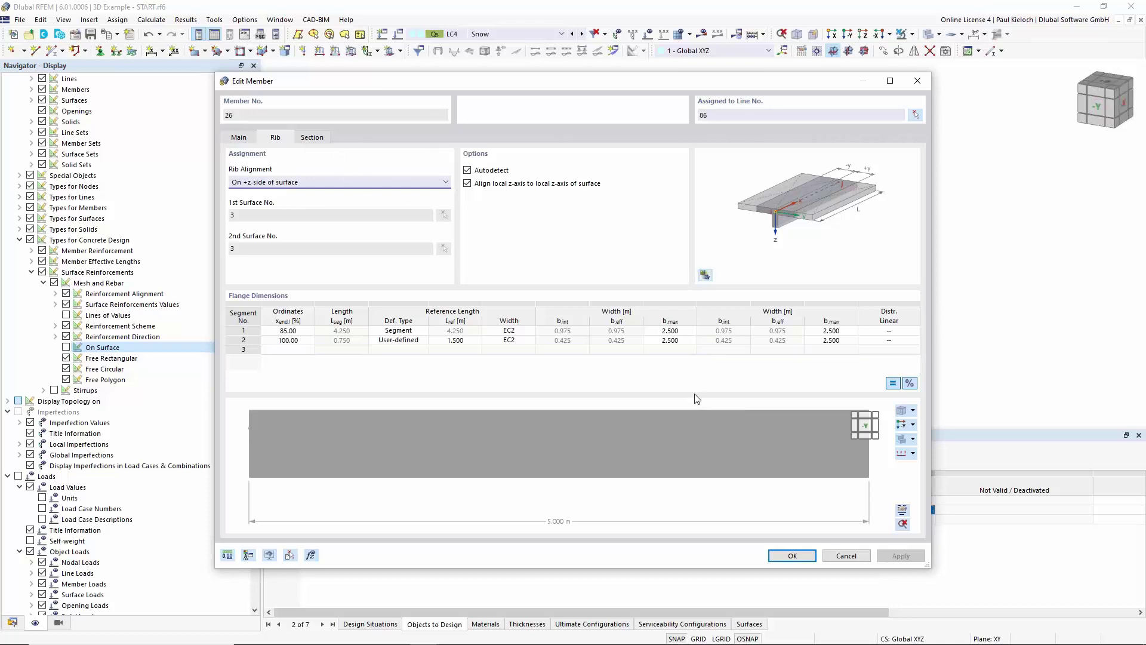
pyautogui.keyDown('ctrl'); pyautogui.moveTo(687, 427); pyautogui.dragTo(687, 462, button='middle'); pyautogui.keyUp('ctrl')
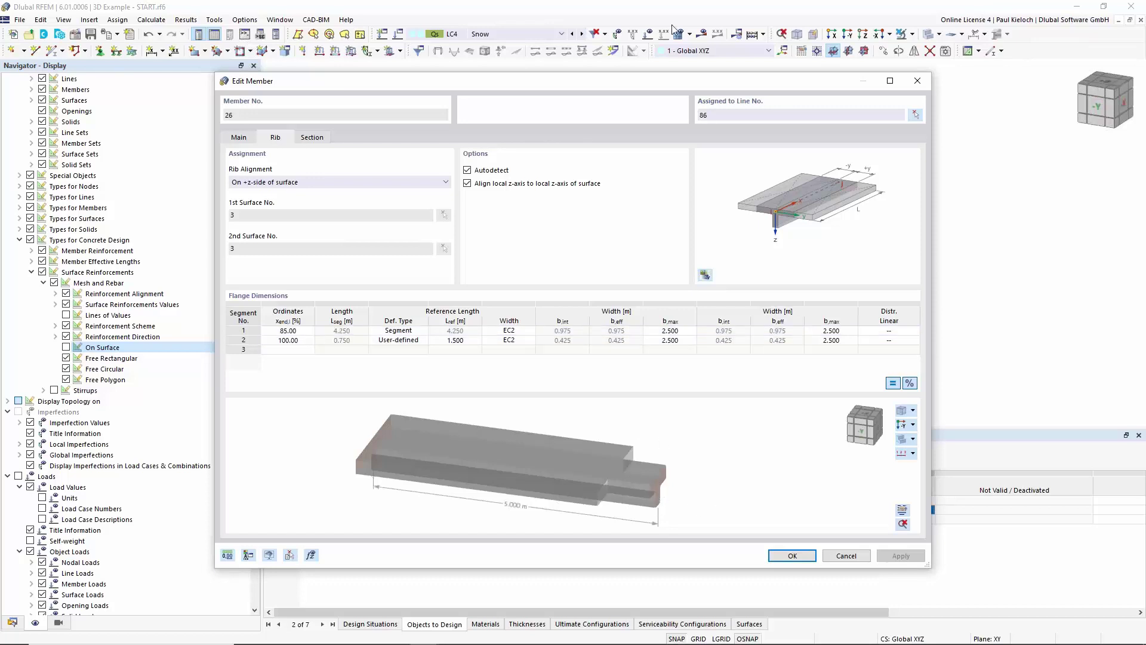
pyautogui.moveTo(689, 83); pyautogui.dragTo(615, 371)
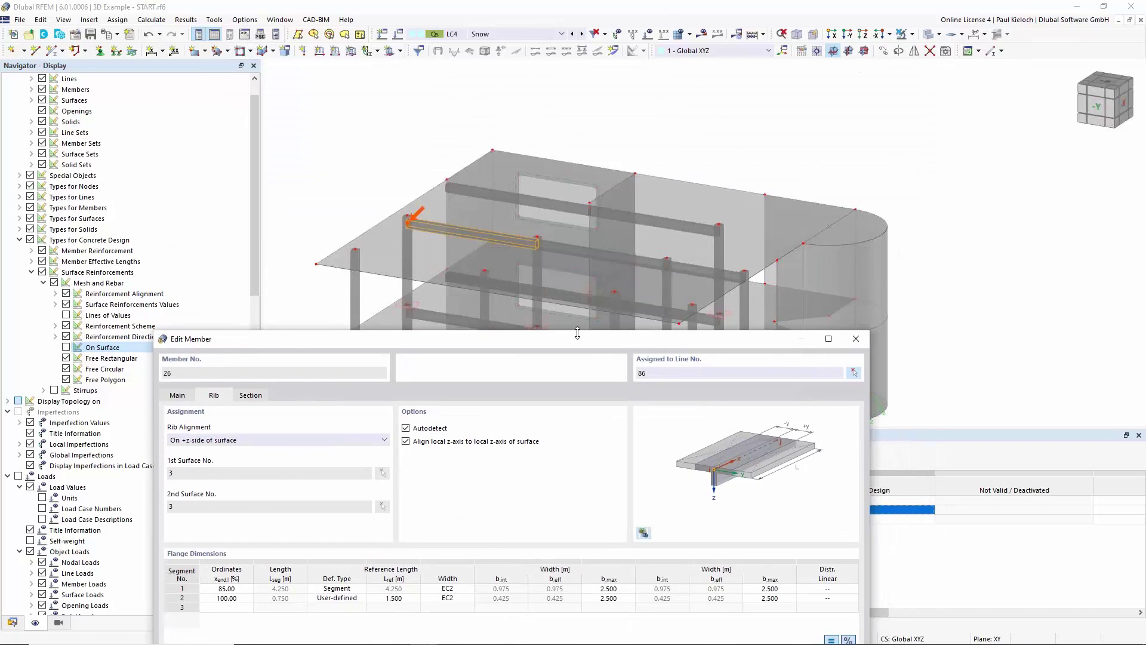
pyautogui.moveTo(582, 338); pyautogui.dragTo(613, 98)
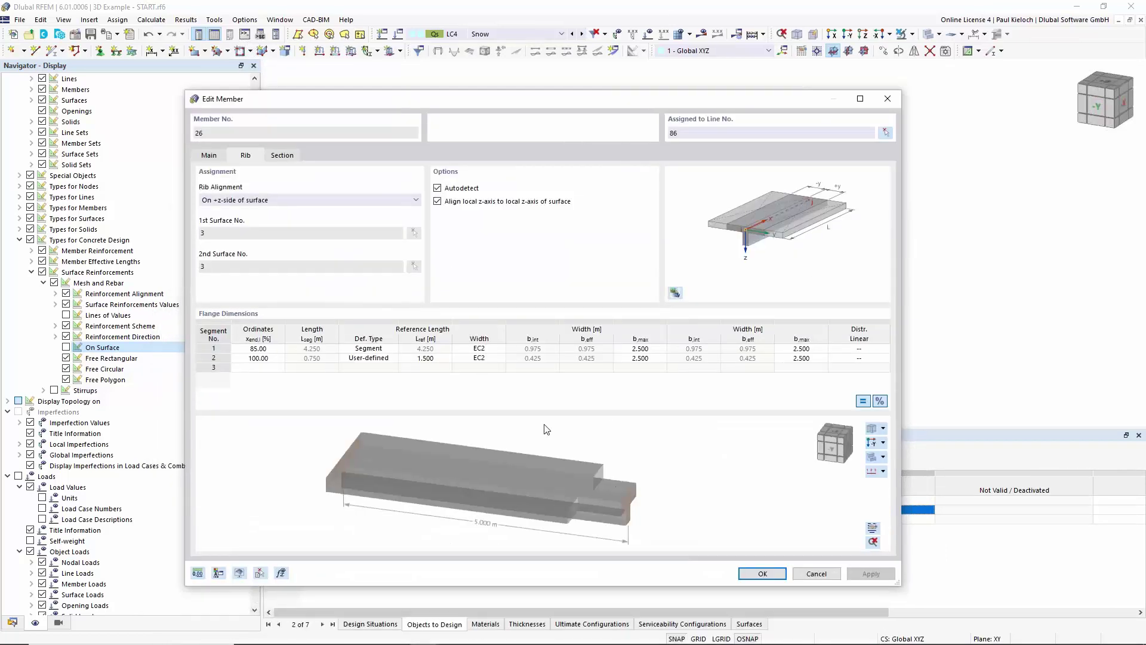
pyautogui.click(485, 358)
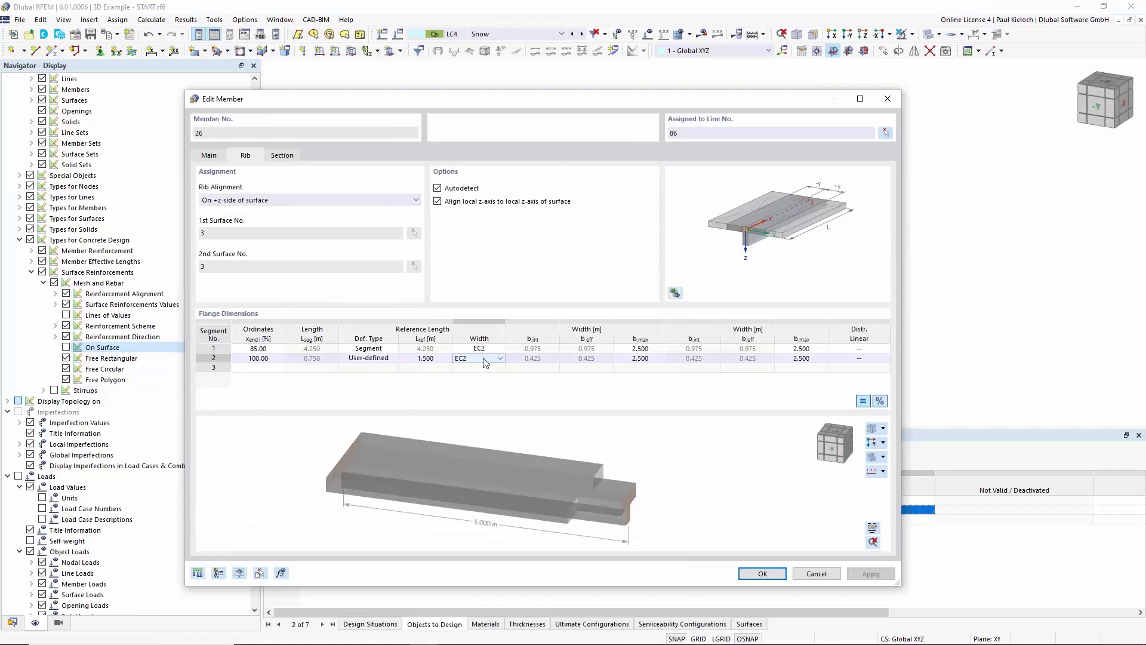
pyautogui.click(500, 358)
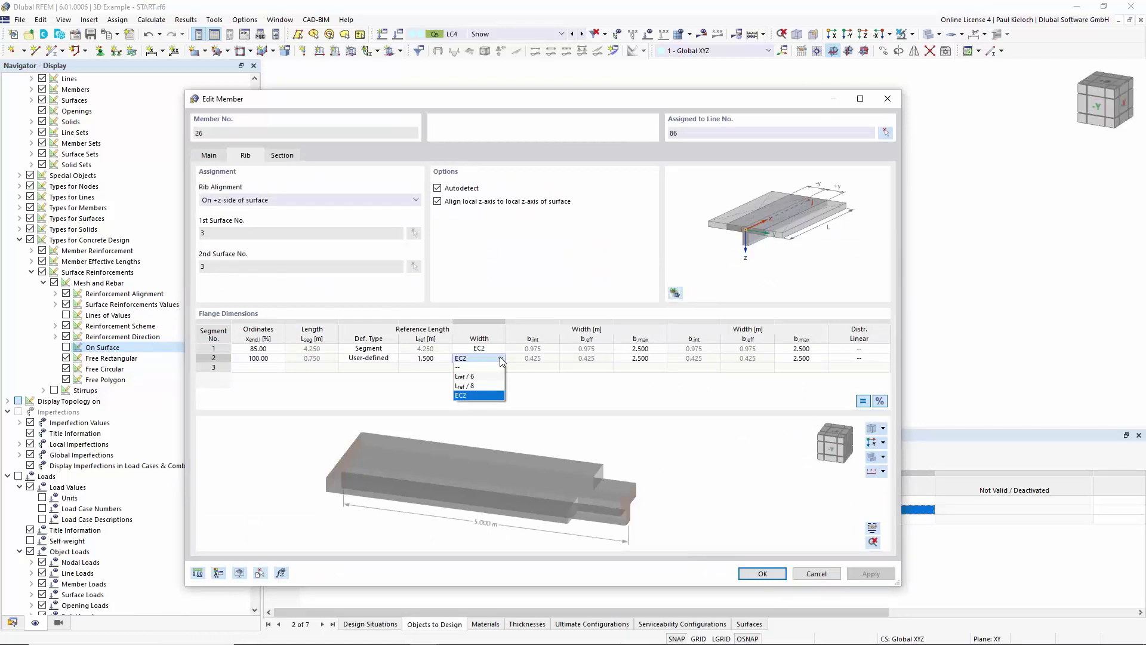
pyautogui.click(670, 470)
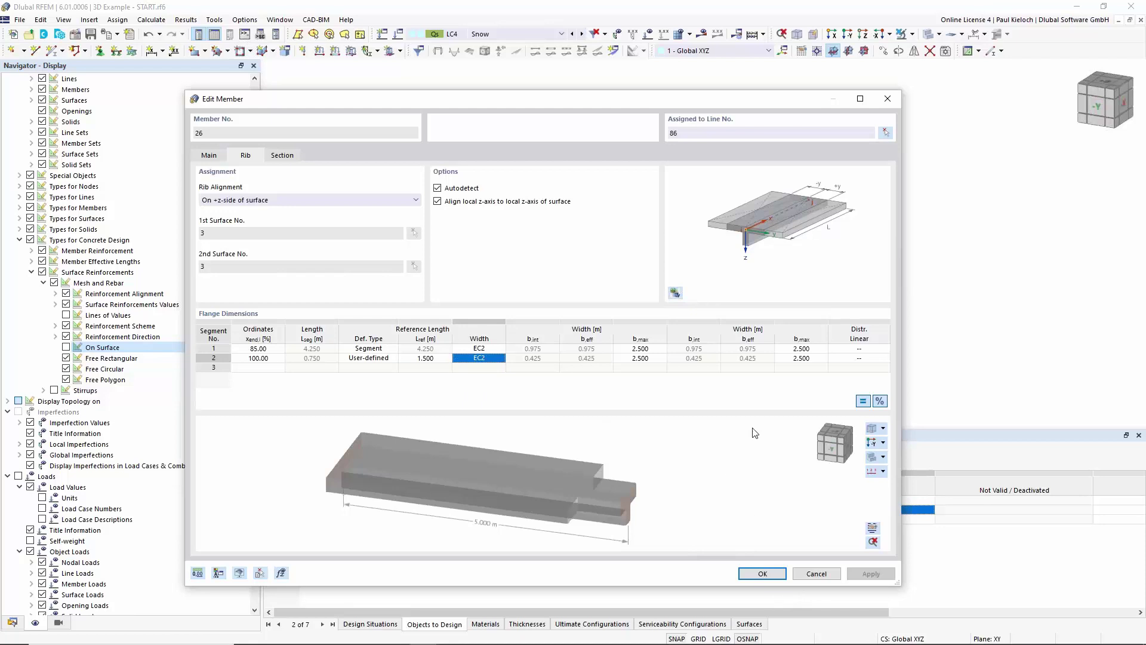
pyautogui.click(832, 572)
# Examine the stepped flange end of rib member 26 up close together with its linear distribution setting
pyautogui.click(503, 238)
pyautogui.moveTo(973, 304); pyautogui.dragTo(971, 267, button='middle')
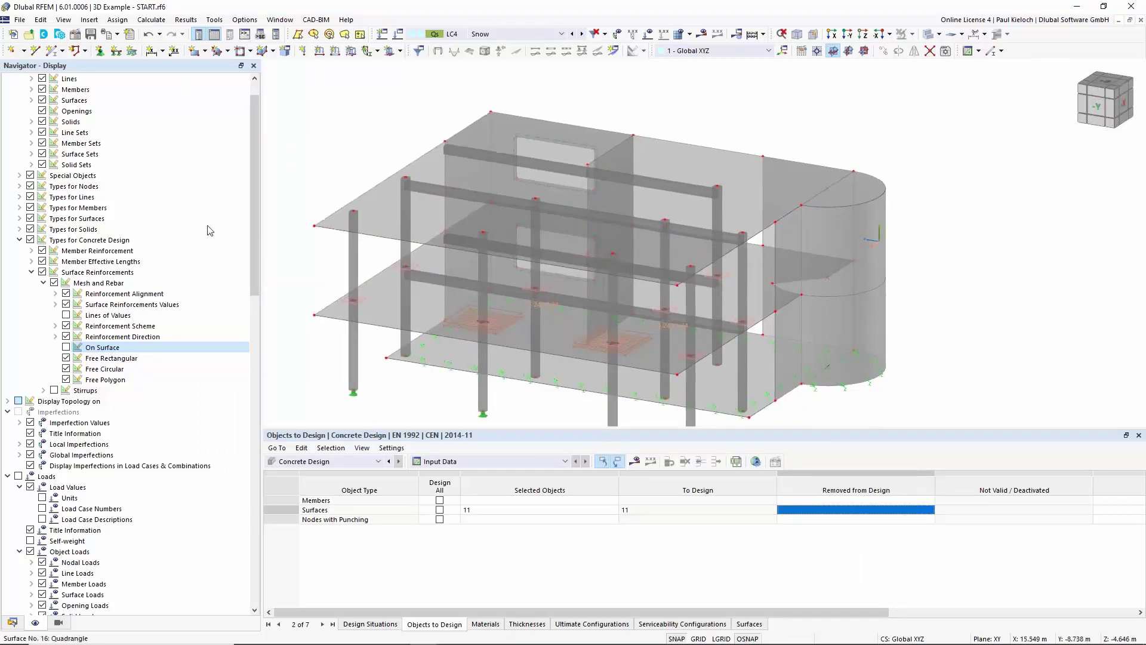
pyautogui.doubleClick(420, 186)
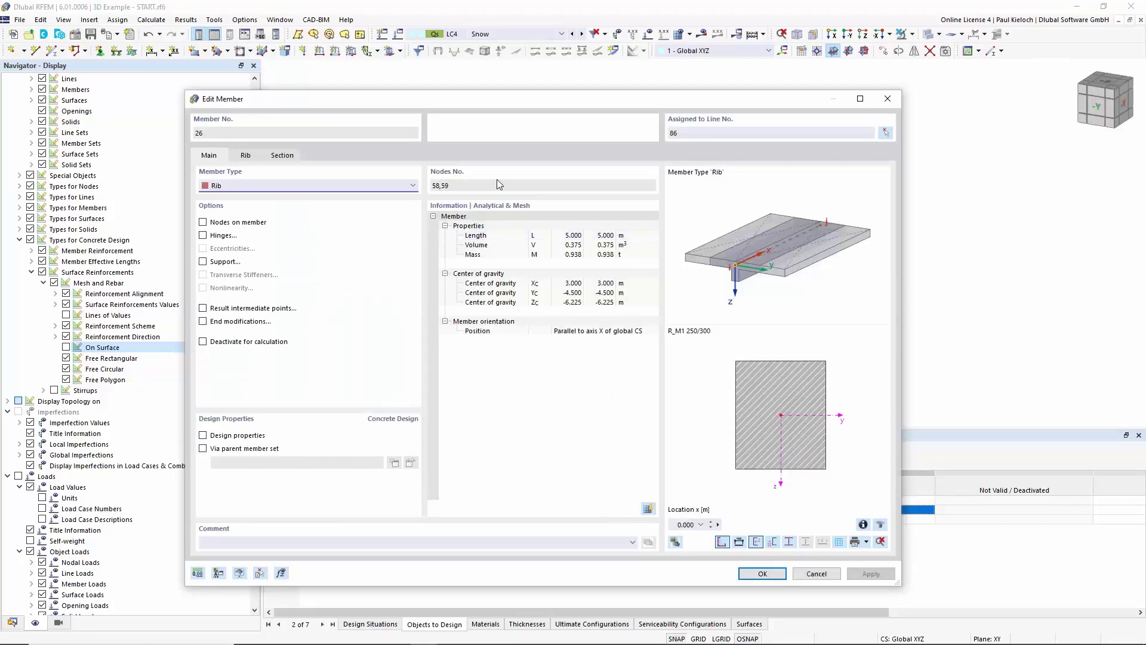
pyautogui.click(245, 156)
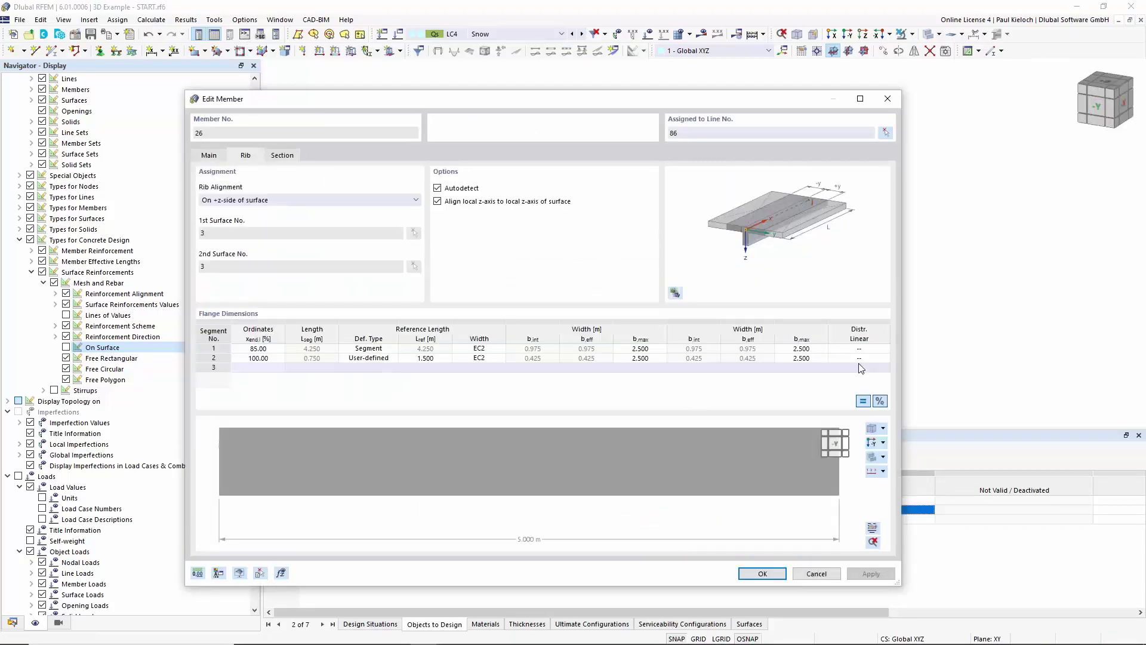
pyautogui.keyDown('ctrl'); pyautogui.moveTo(787, 450); pyautogui.dragTo(672, 454, button='middle'); pyautogui.keyUp('ctrl')
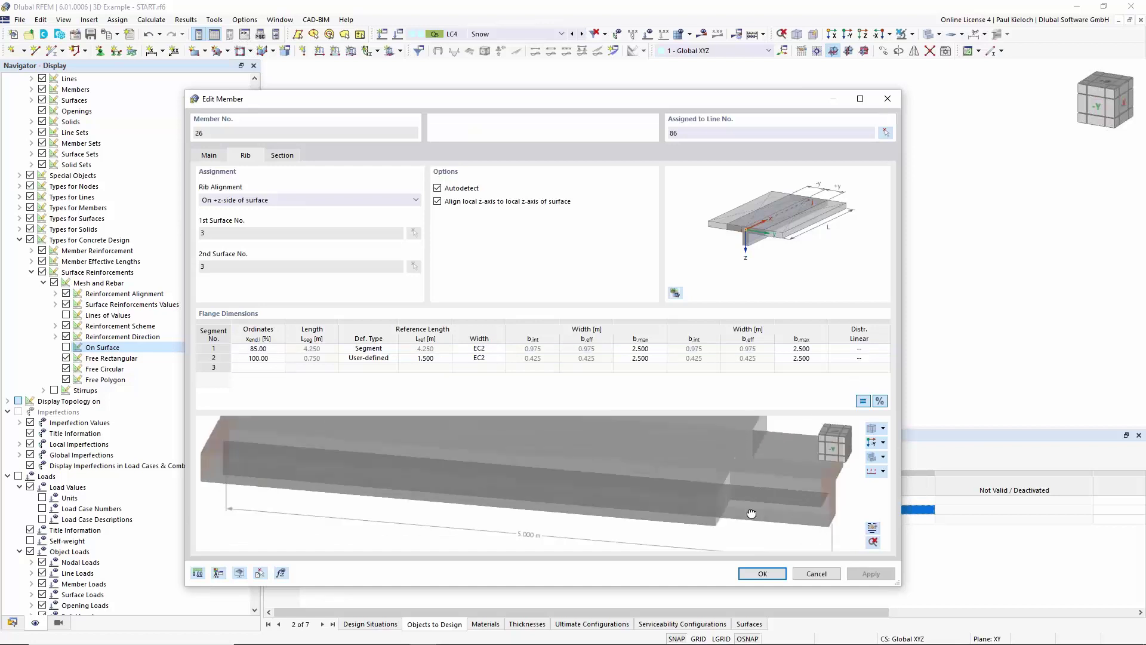
pyautogui.scroll(3, 668, 455)
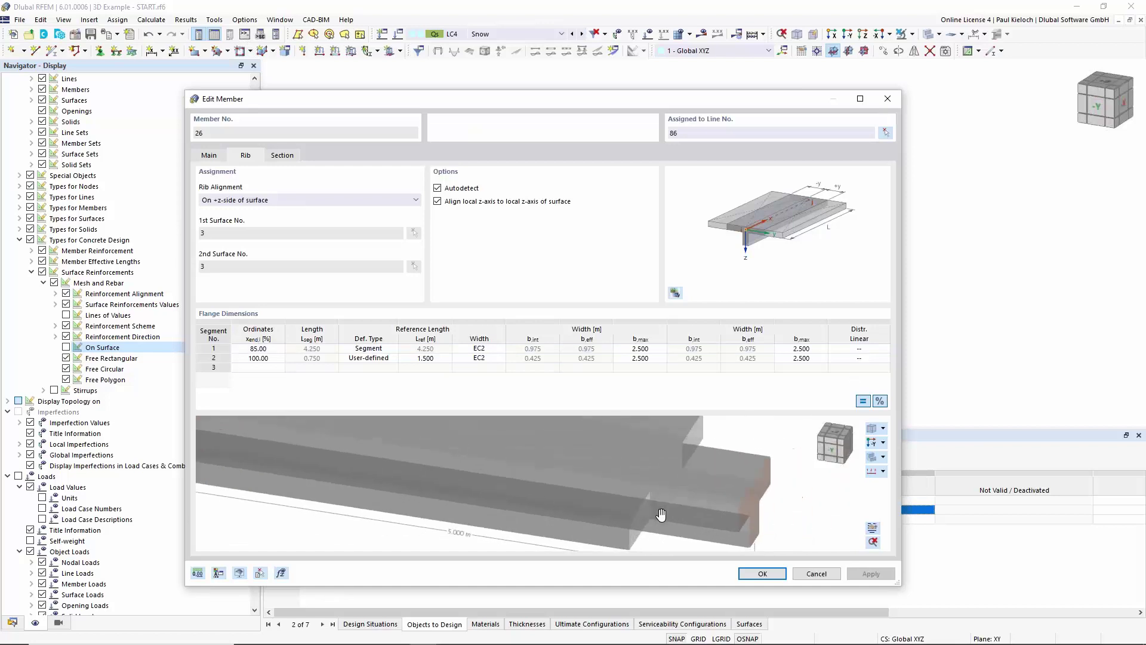
pyautogui.click(809, 573)
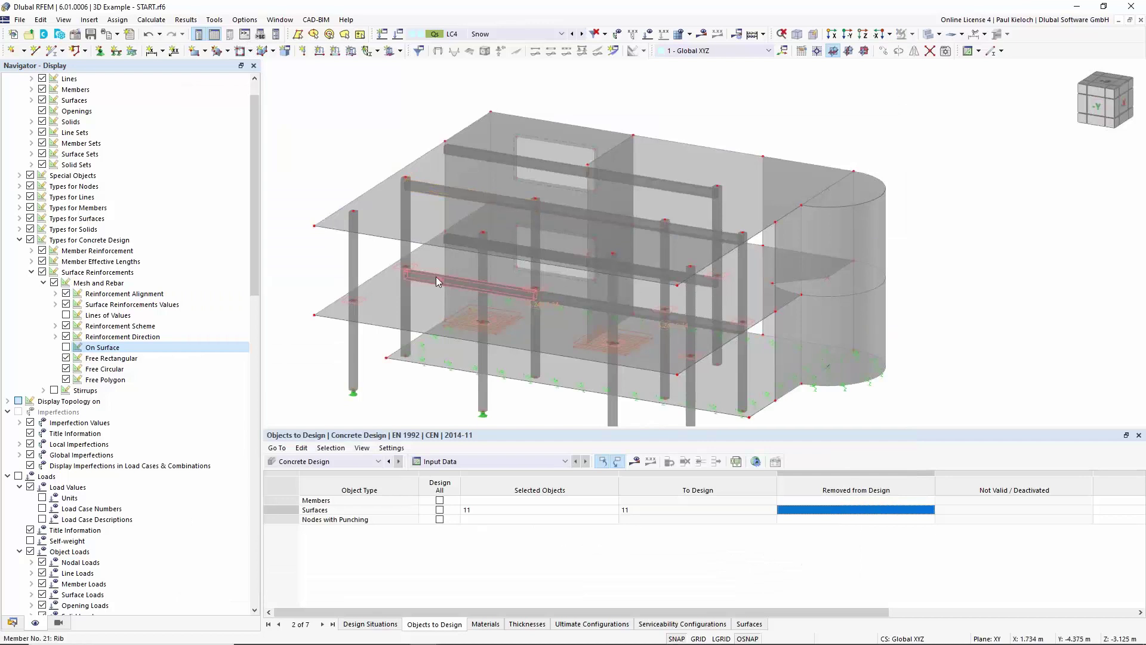
# Examine the flange dimensions of rib member 21 under floor slab 11, including the linear distribution options for segment 2
pyautogui.doubleClick(435, 277)
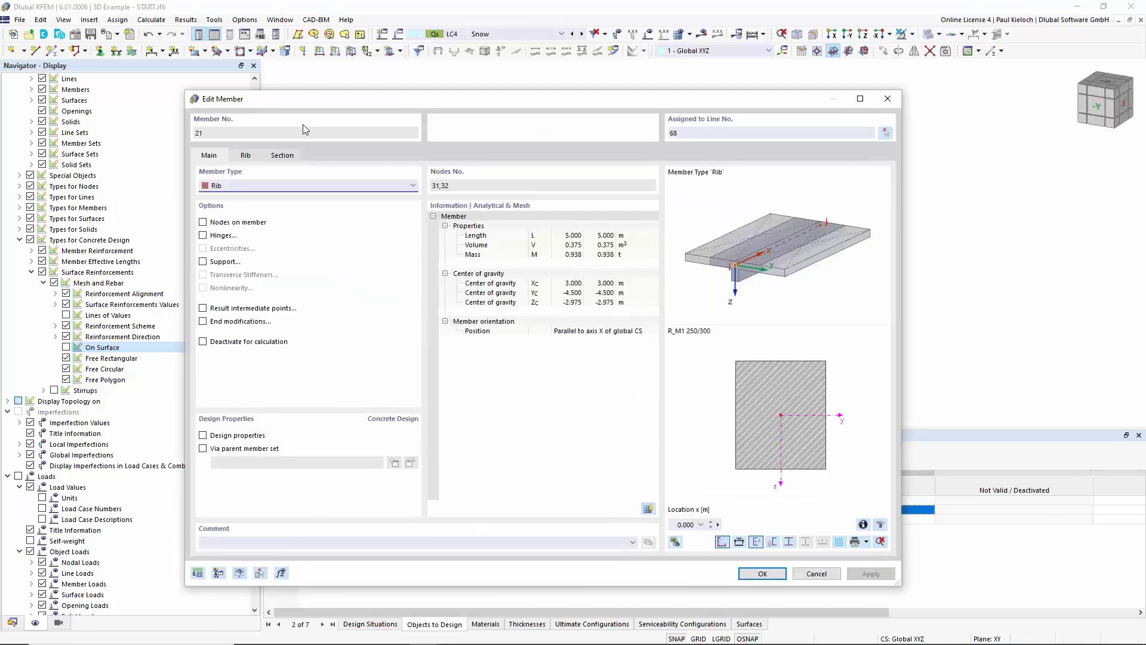
pyautogui.click(245, 156)
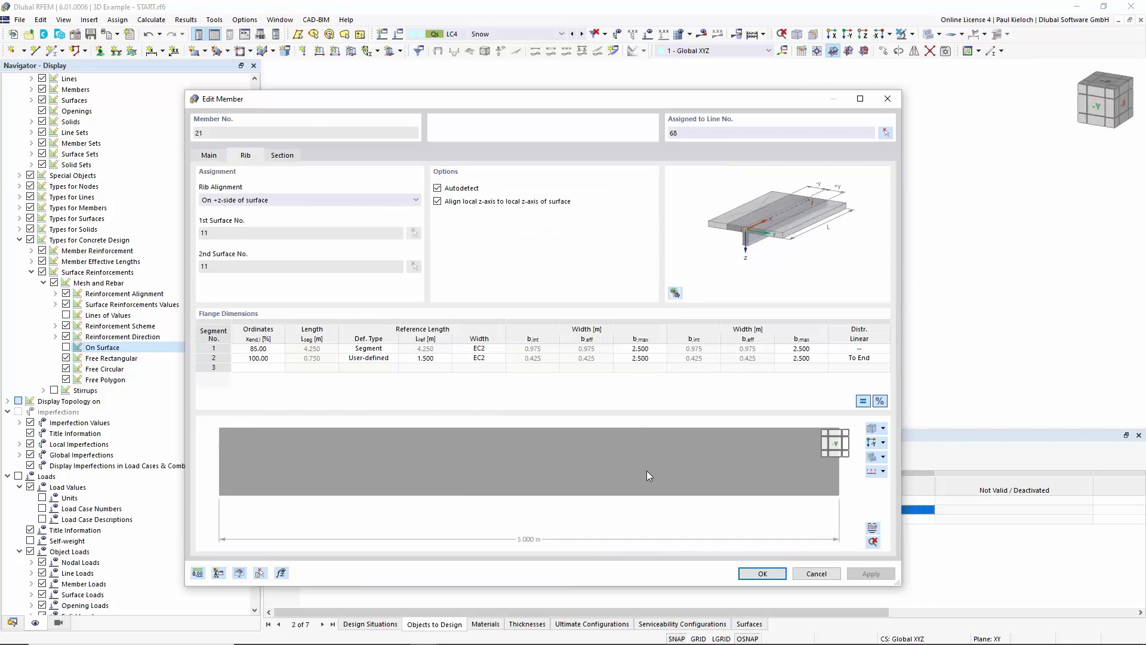
pyautogui.keyDown('ctrl'); pyautogui.moveTo(645, 468); pyautogui.dragTo(621, 520, button='middle'); pyautogui.keyUp('ctrl')
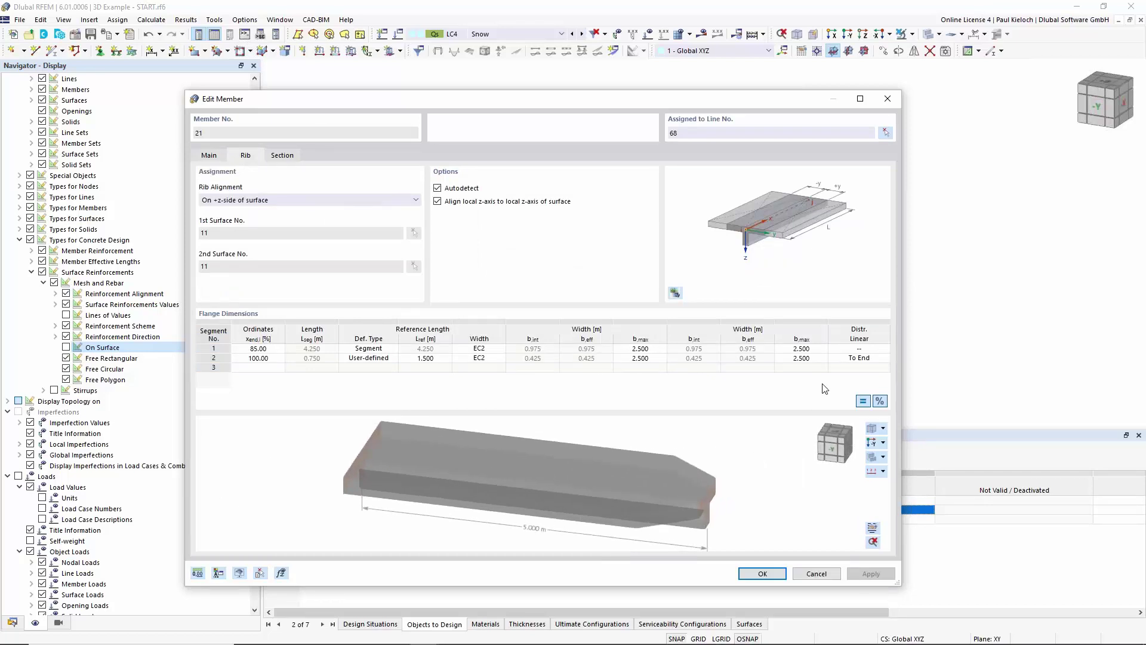
pyautogui.click(880, 363)
pyautogui.click(886, 361)
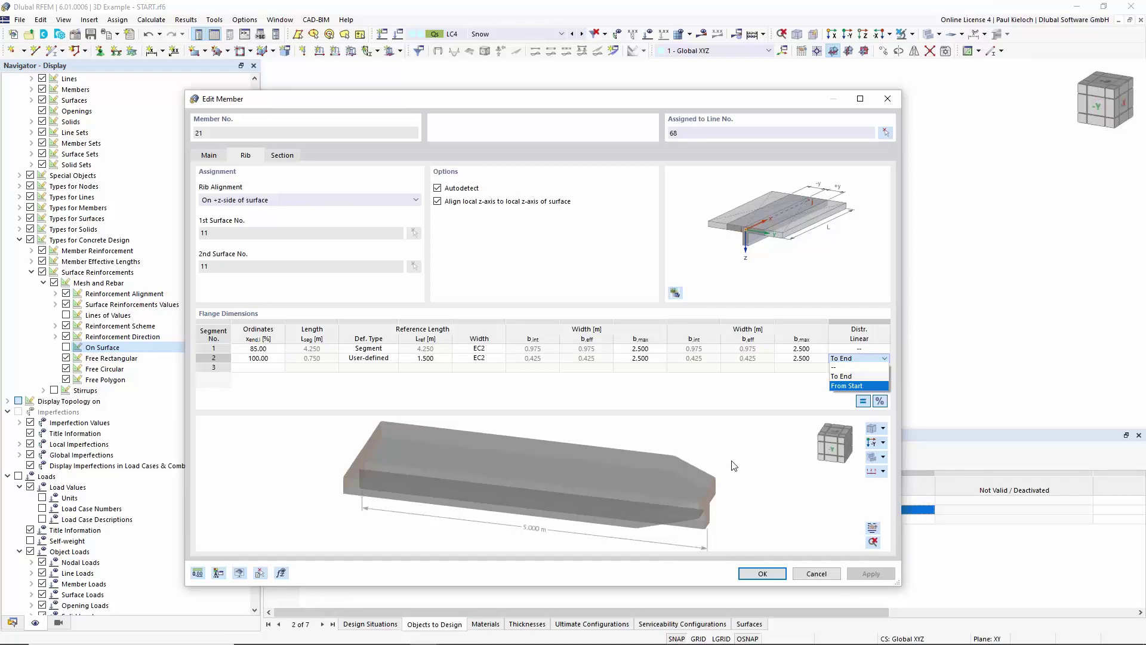
pyautogui.click(812, 574)
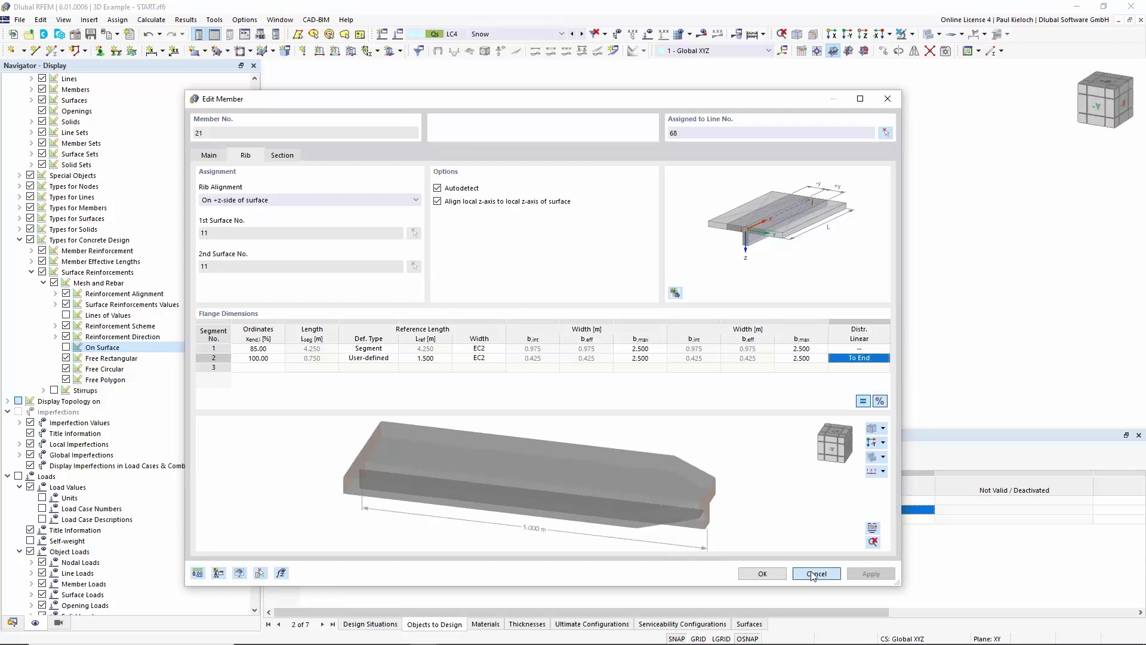
pyautogui.click(812, 573)
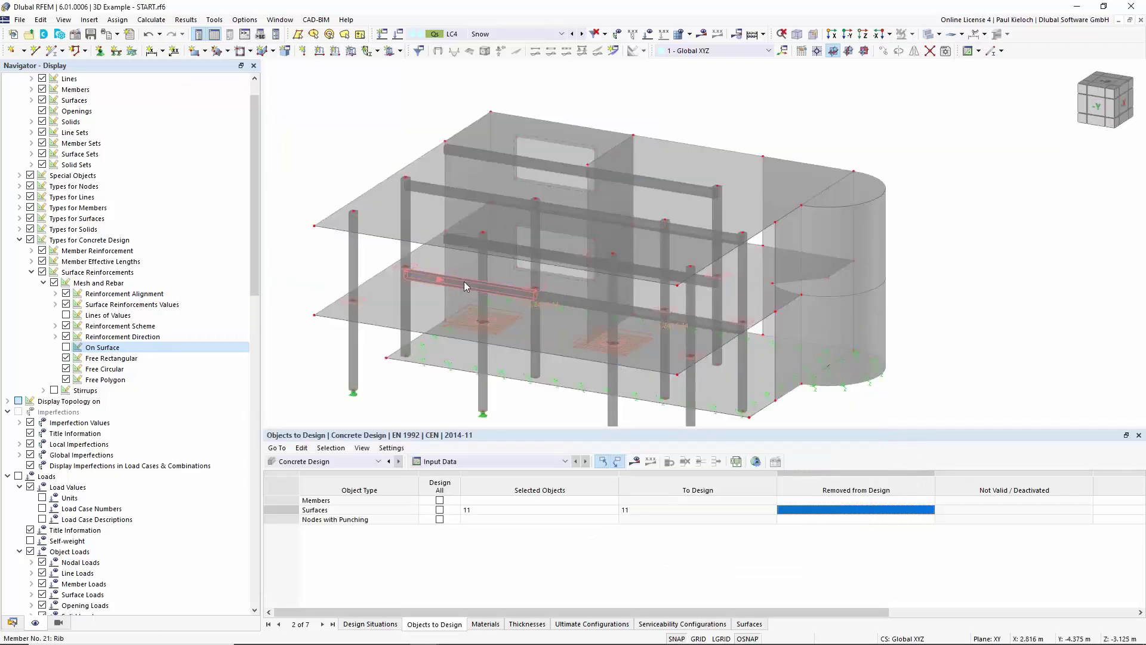
# Examine the flange segments and 3D shape of the neighbouring rib member 22
pyautogui.doubleClick(567, 300)
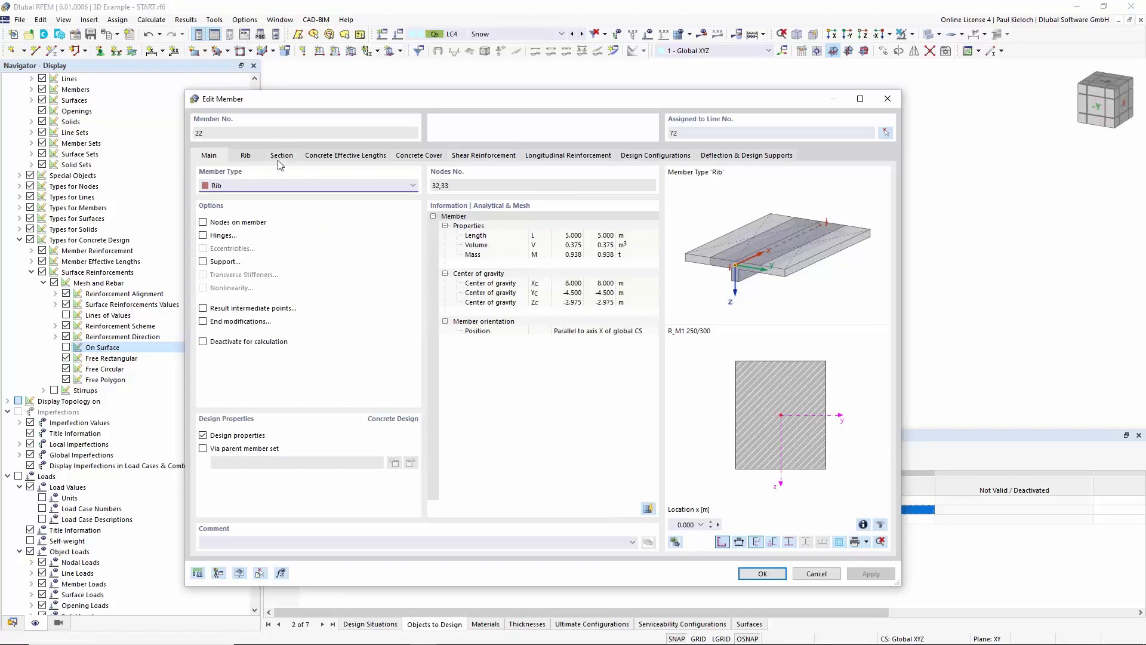
pyautogui.click(245, 155)
pyautogui.keyDown('ctrl'); pyautogui.moveTo(616, 467); pyautogui.dragTo(602, 524, button='middle'); pyautogui.keyUp('ctrl')
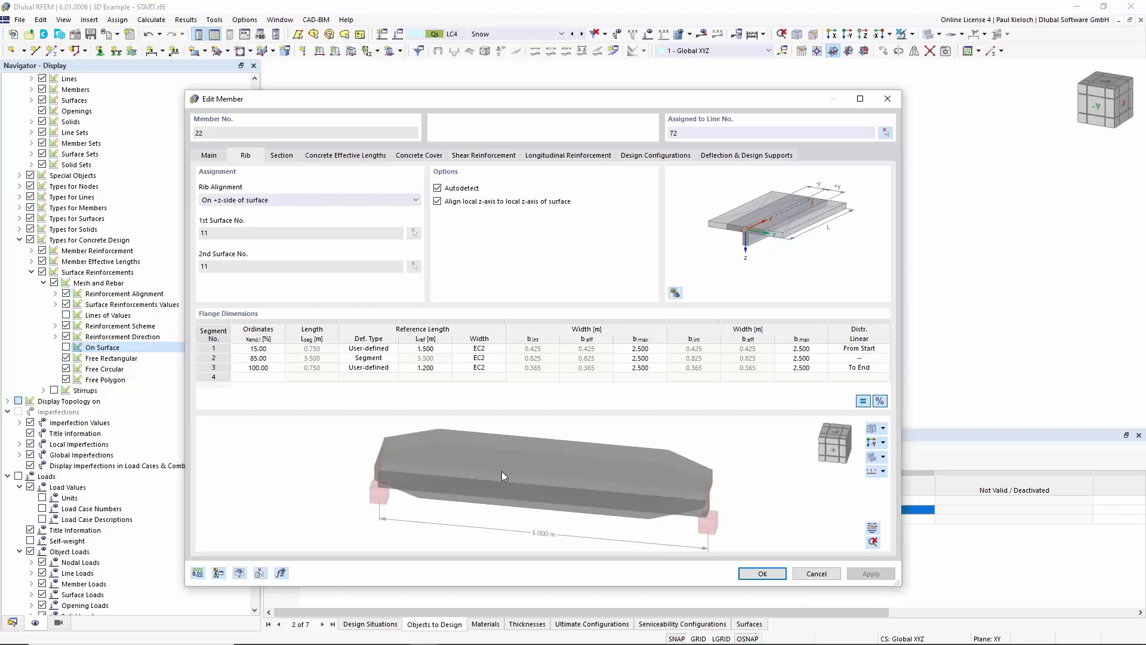
pyautogui.click(826, 576)
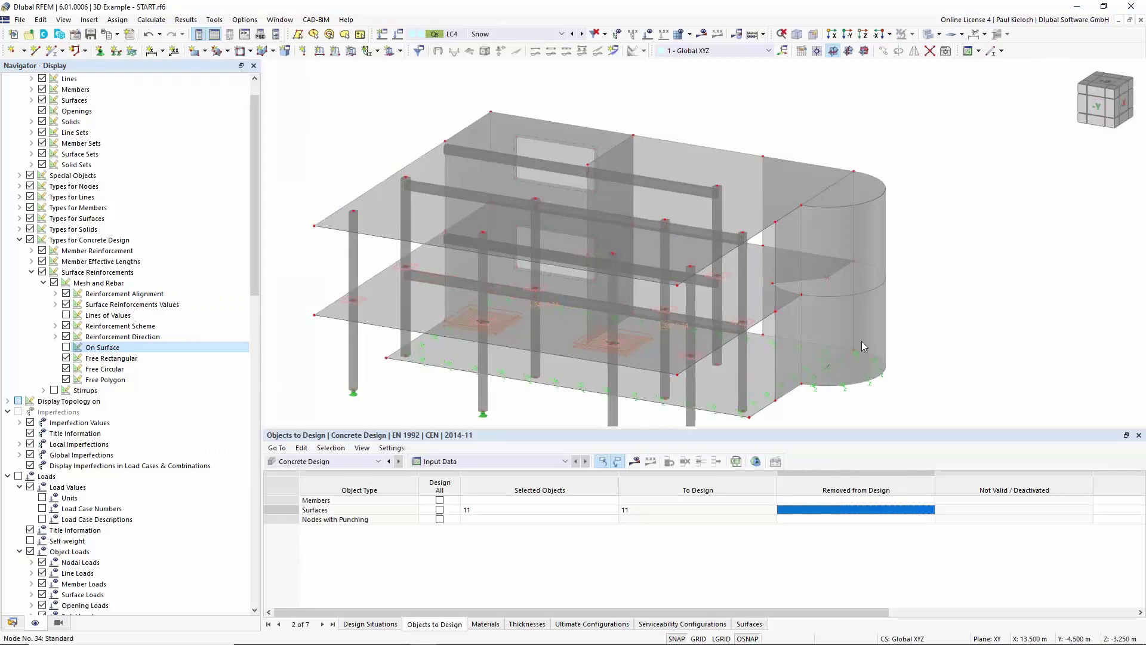
# Open rib member 22 for editing and create three stirrup spans in its shear reinforcement
pyautogui.moveTo(882, 352)
pyautogui.doubleClick(651, 320)
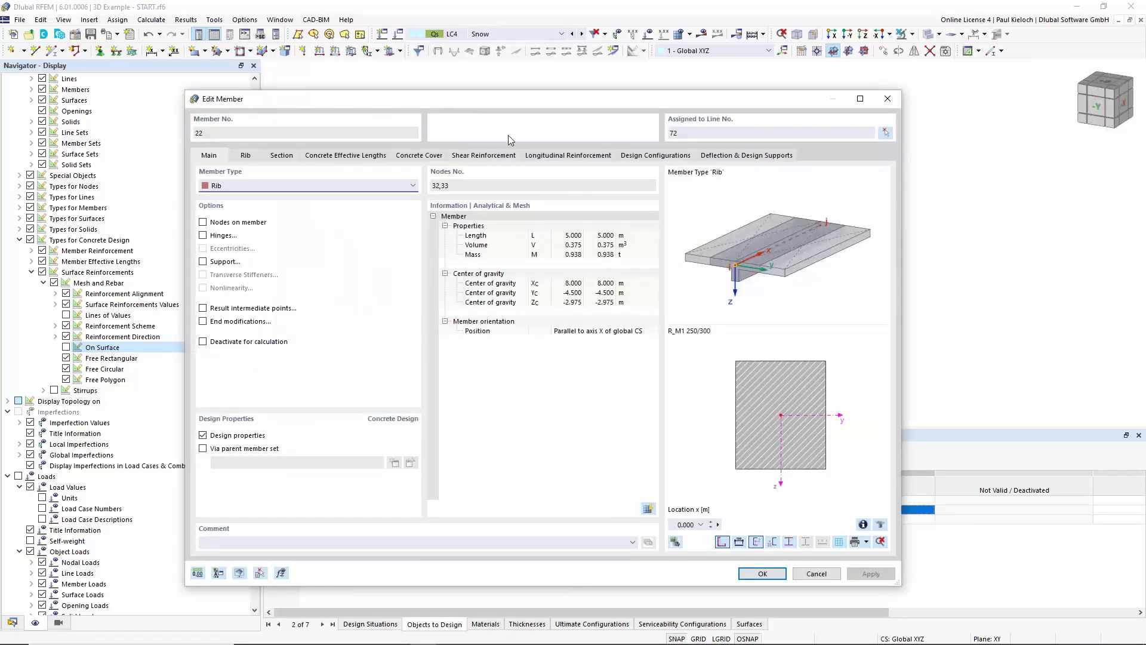
pyautogui.click(481, 155)
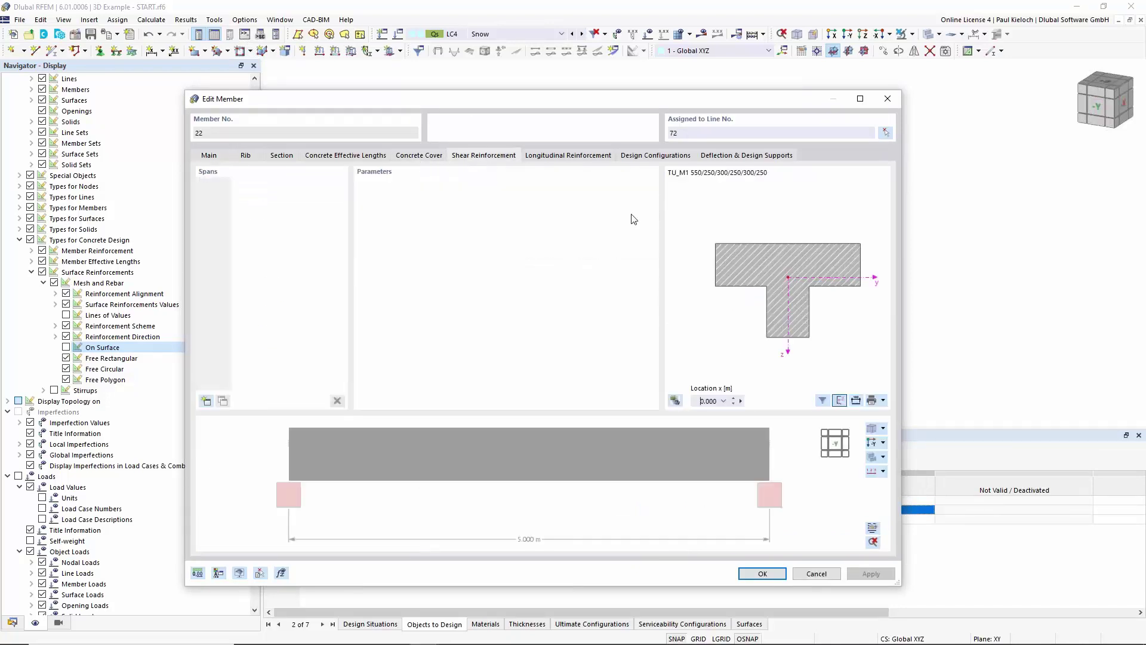
pyautogui.click(206, 400)
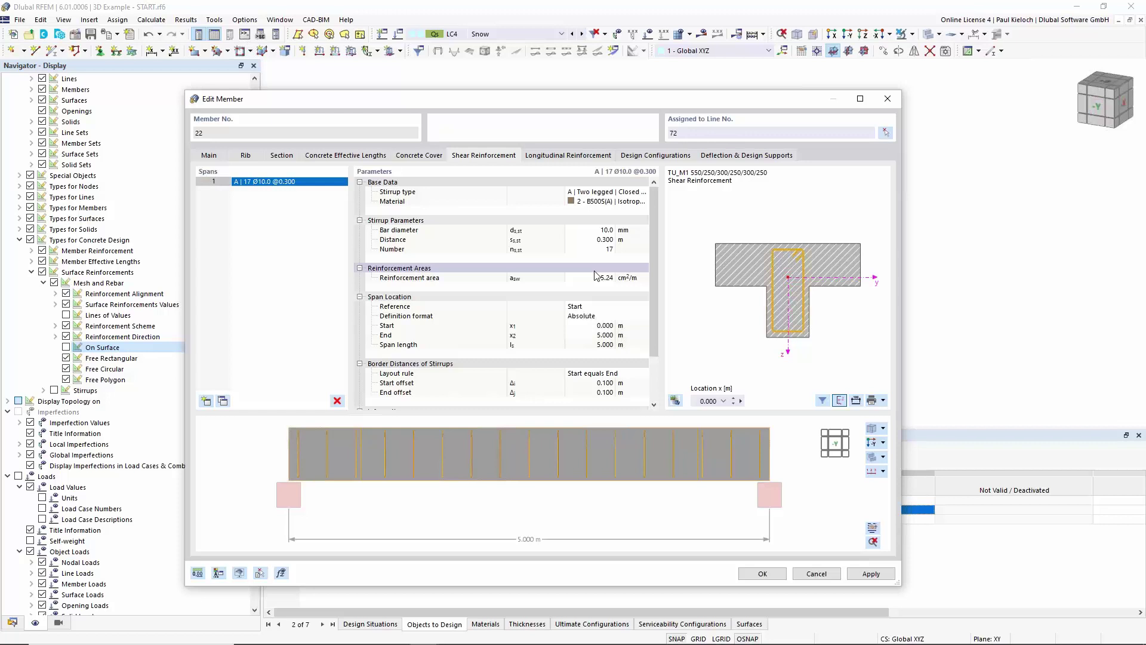
pyautogui.click(207, 401)
pyautogui.click(206, 401)
# Set stirrup span 1 to 8 mm bars at a distance of 0.150 m, ending at 1.500 m
pyautogui.click(309, 182)
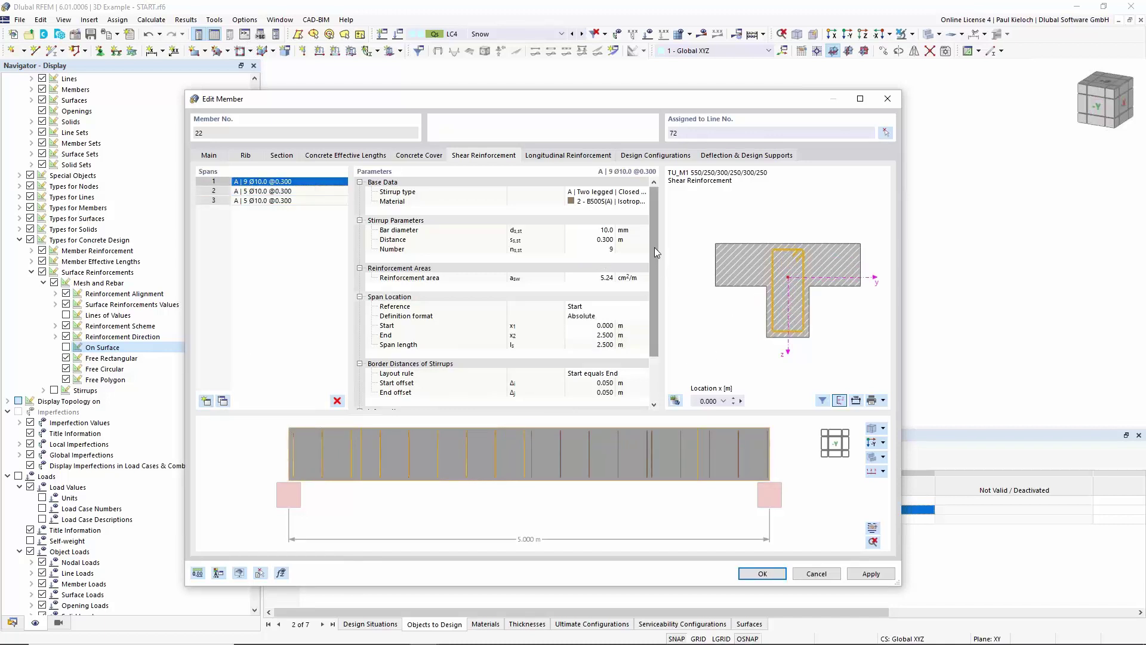
pyautogui.click(597, 230)
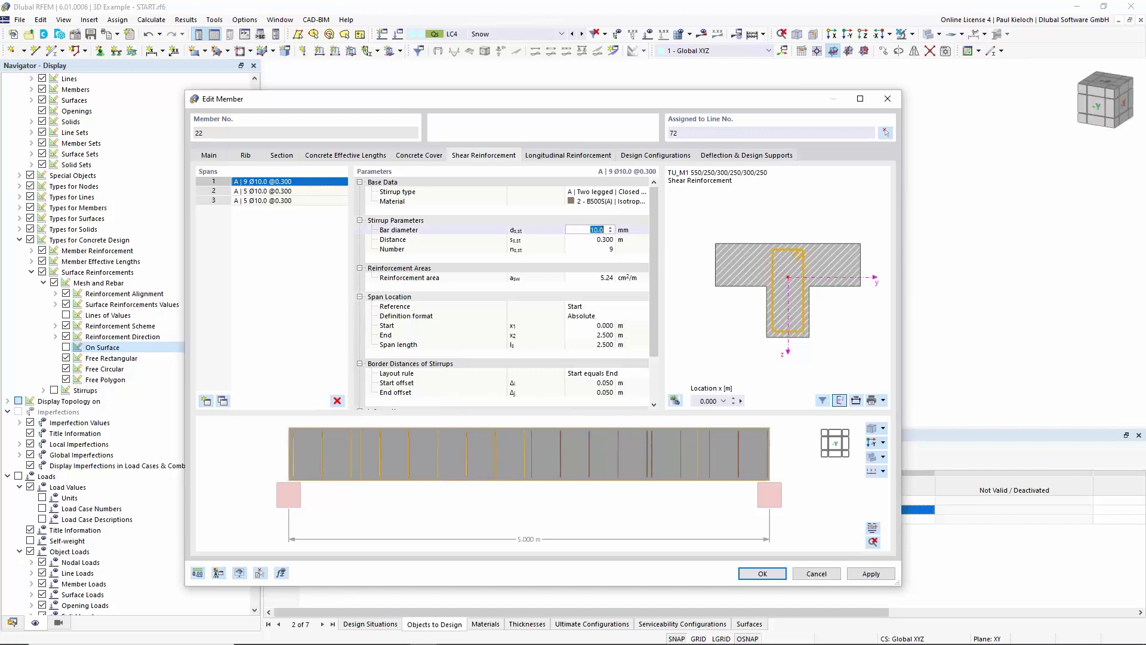
pyautogui.write('8')
pyautogui.press('Tab')
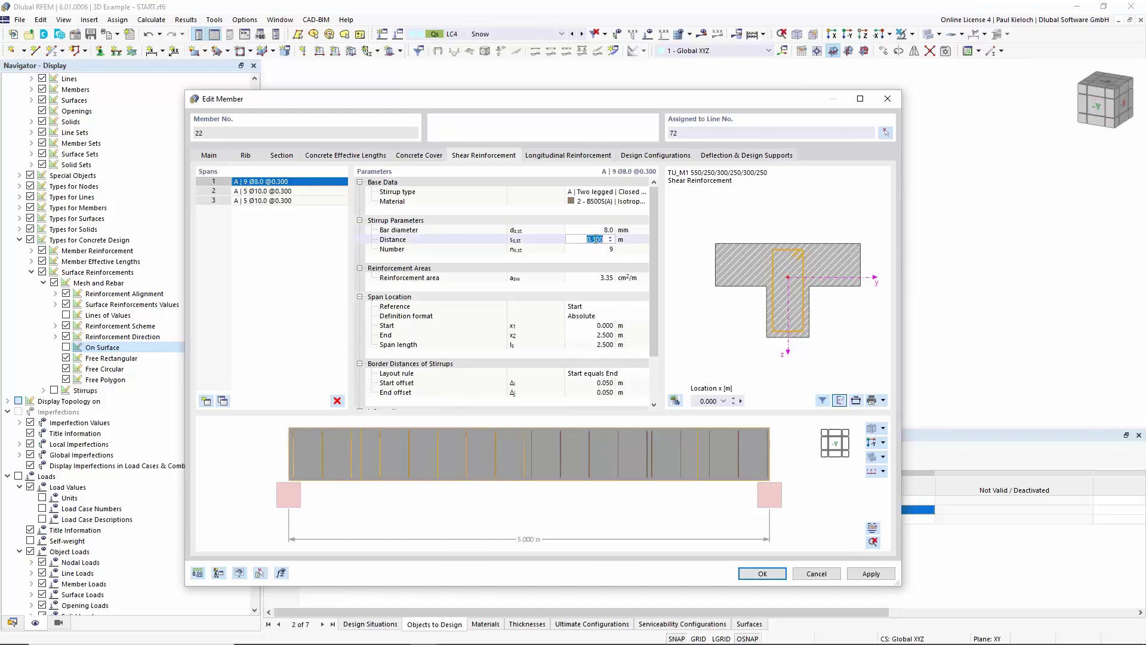
pyautogui.write('.15')
pyautogui.press('Return')
pyautogui.click(586, 334)
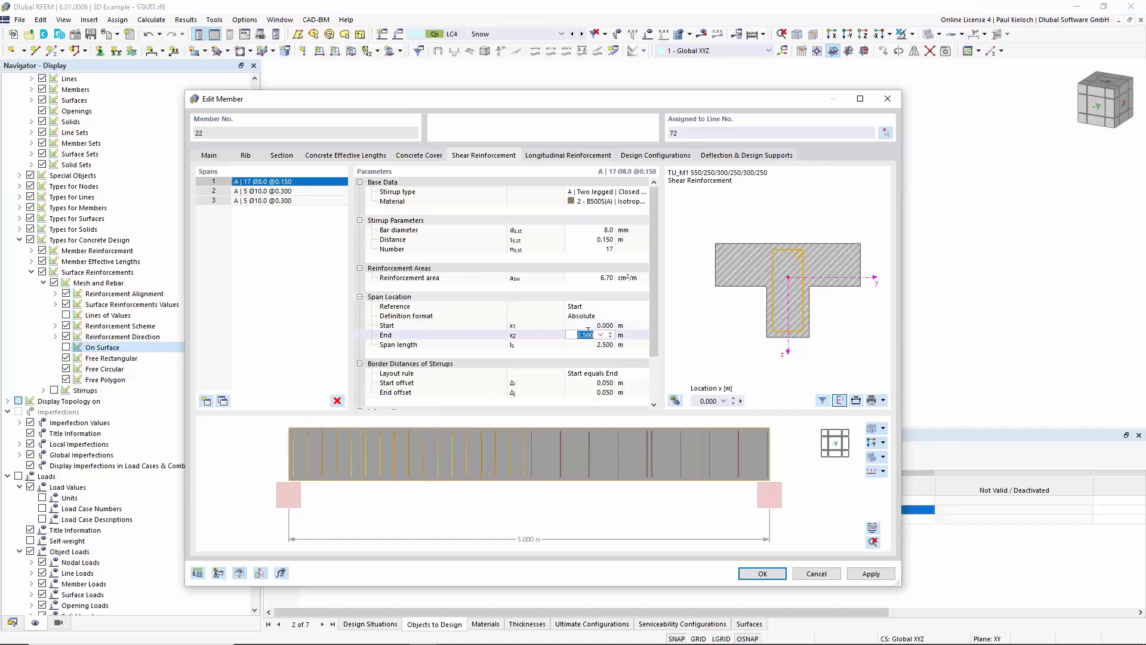
pyautogui.write('1,5')
pyautogui.press('Return')
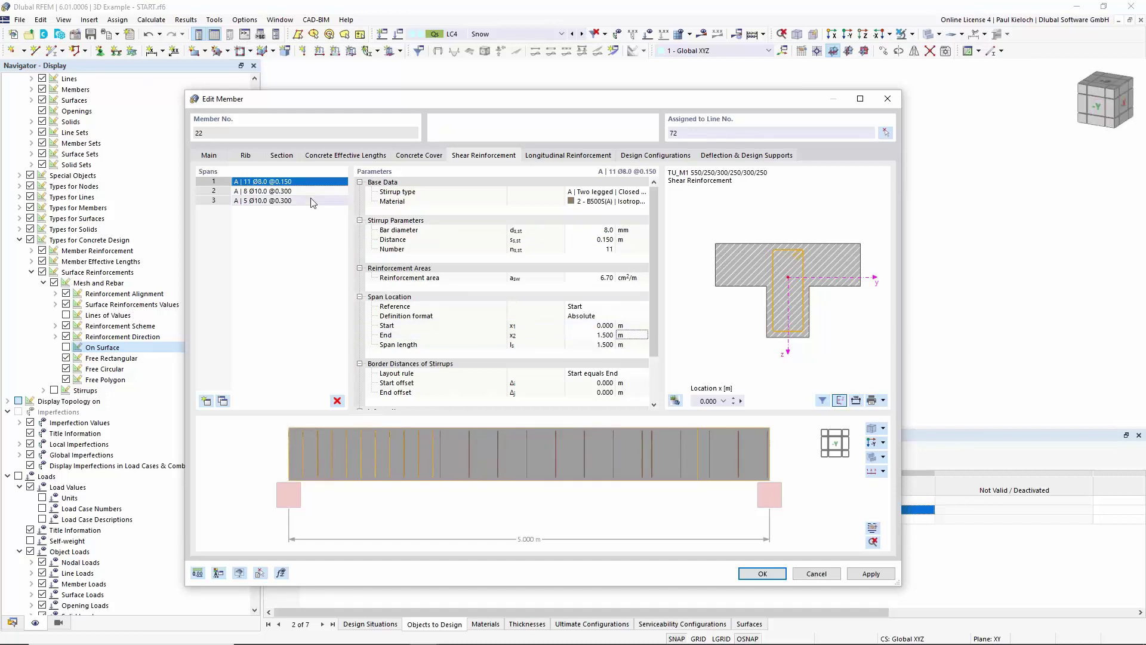
# Set the stirrup bar diameter of span 2 to 8 mm
pyautogui.click(268, 191)
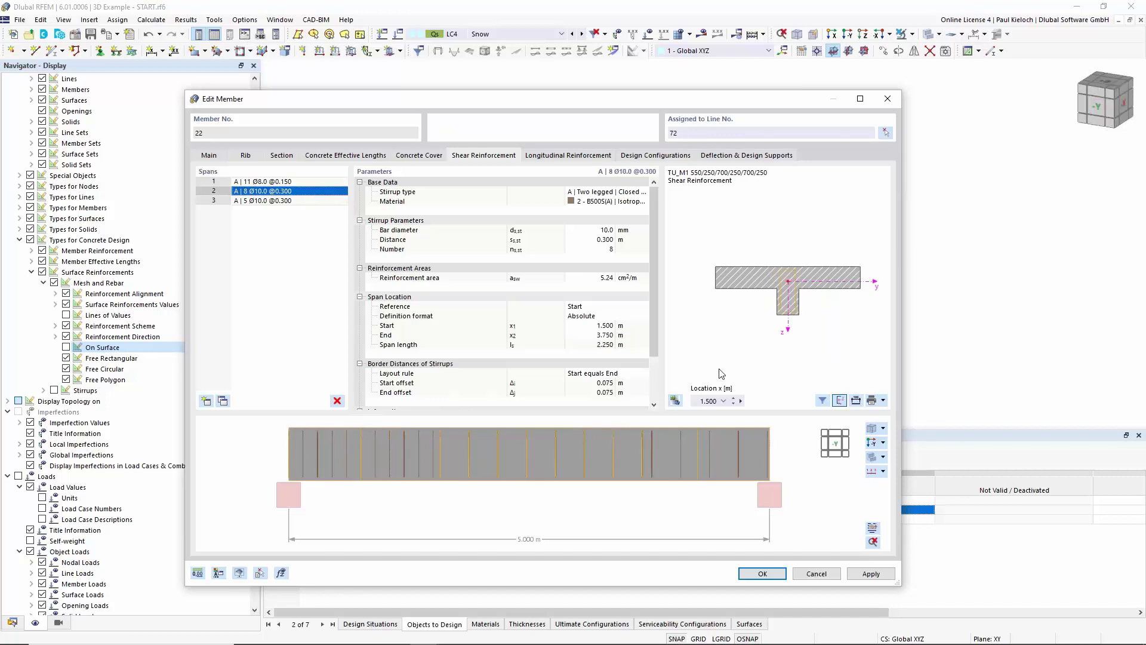
pyautogui.click(604, 231)
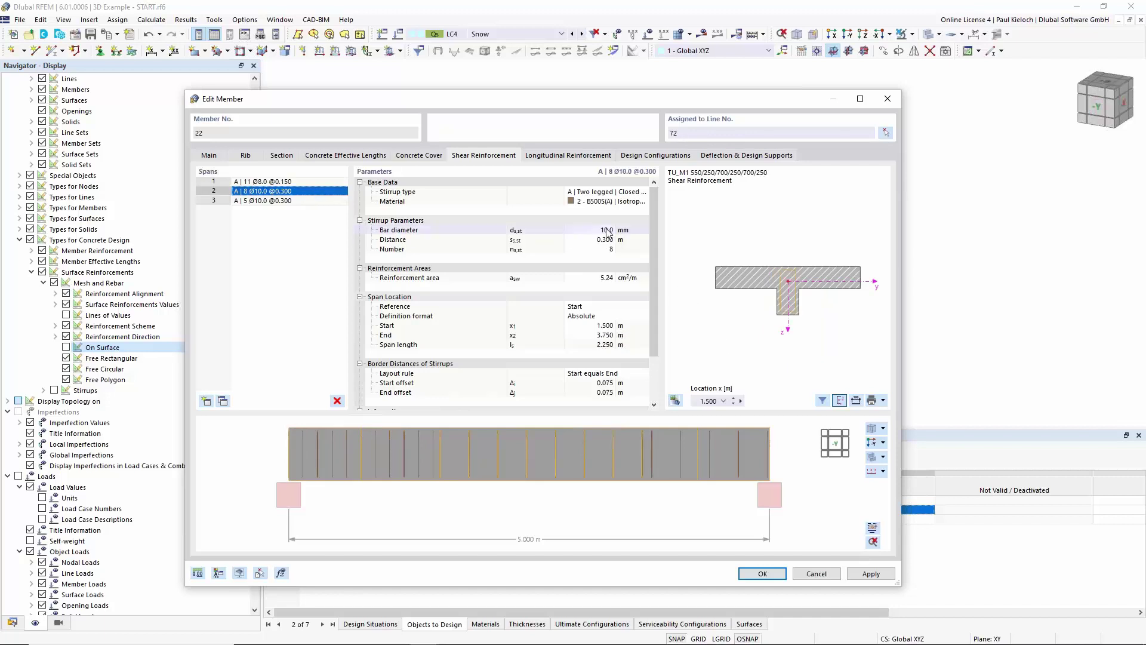
pyautogui.write('8')
pyautogui.press('Return')
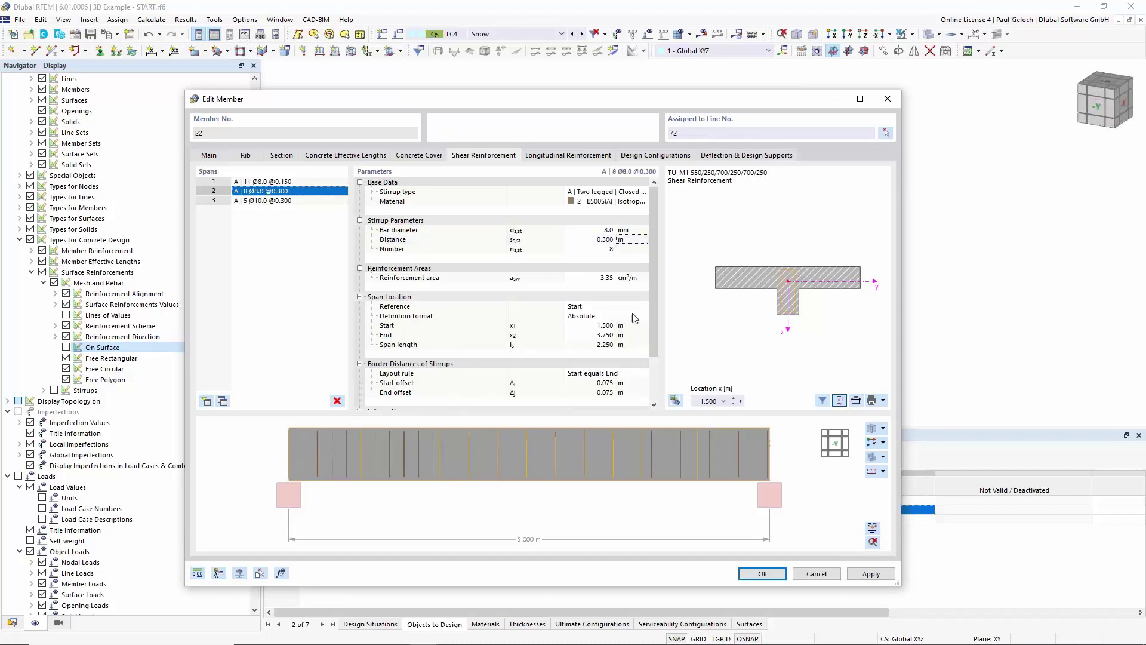
# Set the end location of stirrup span 2 to 3.500 m
pyautogui.click(600, 325)
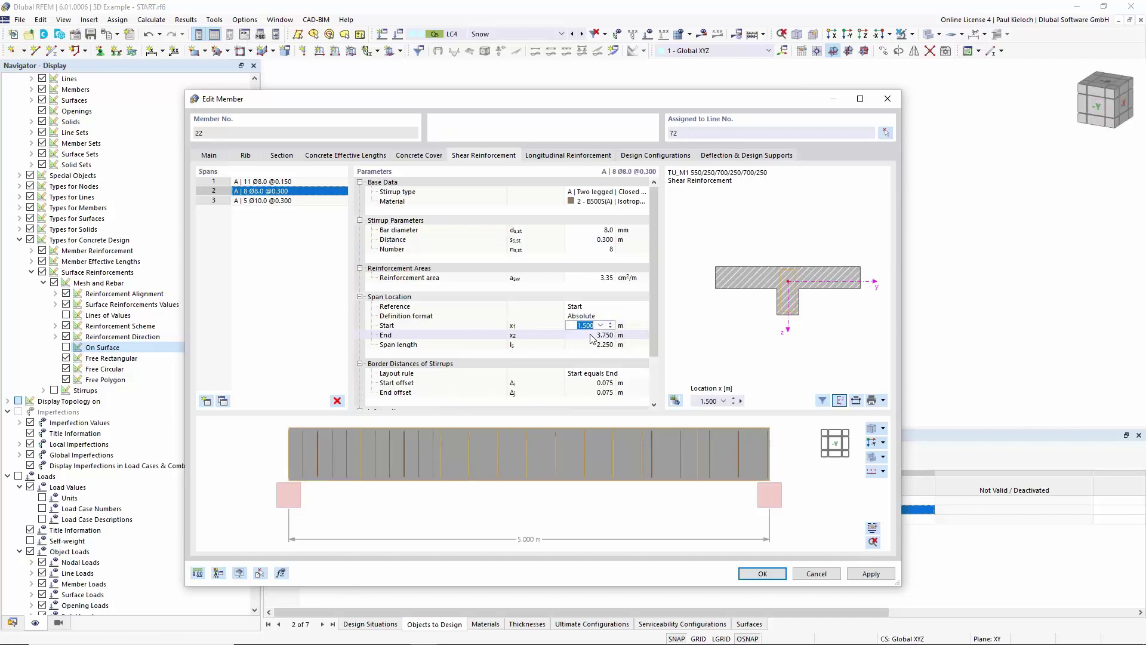
pyautogui.click(590, 335)
pyautogui.write('3.5')
pyautogui.press('Return')
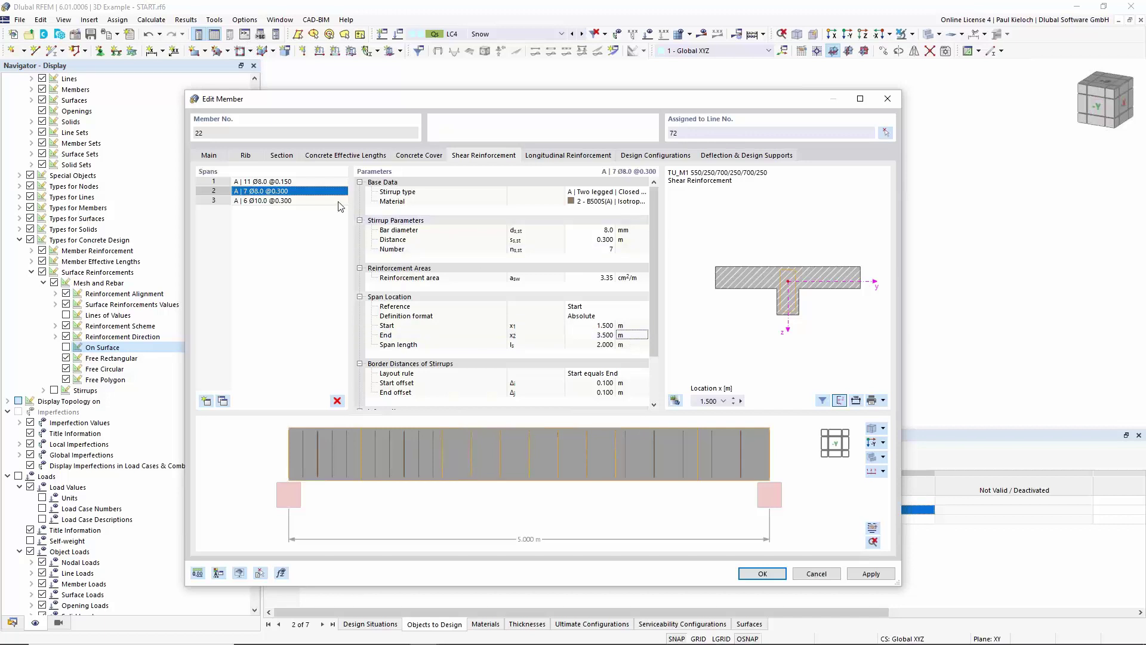
# Set stirrup span 3 to 8 mm bars at a distance of 0.150 m and apply the shear reinforcement
pyautogui.click(311, 200)
pyautogui.click(597, 230)
pyautogui.write('8')
pyautogui.click(603, 240)
pyautogui.write('1')
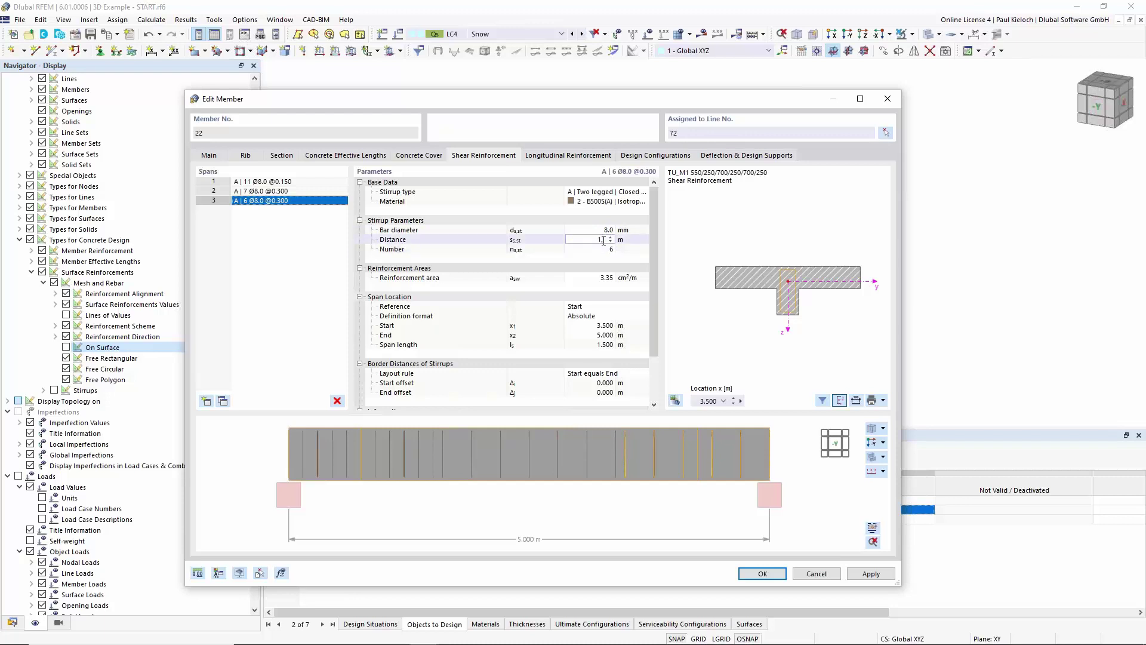
pyautogui.write('.15')
pyautogui.click(637, 242)
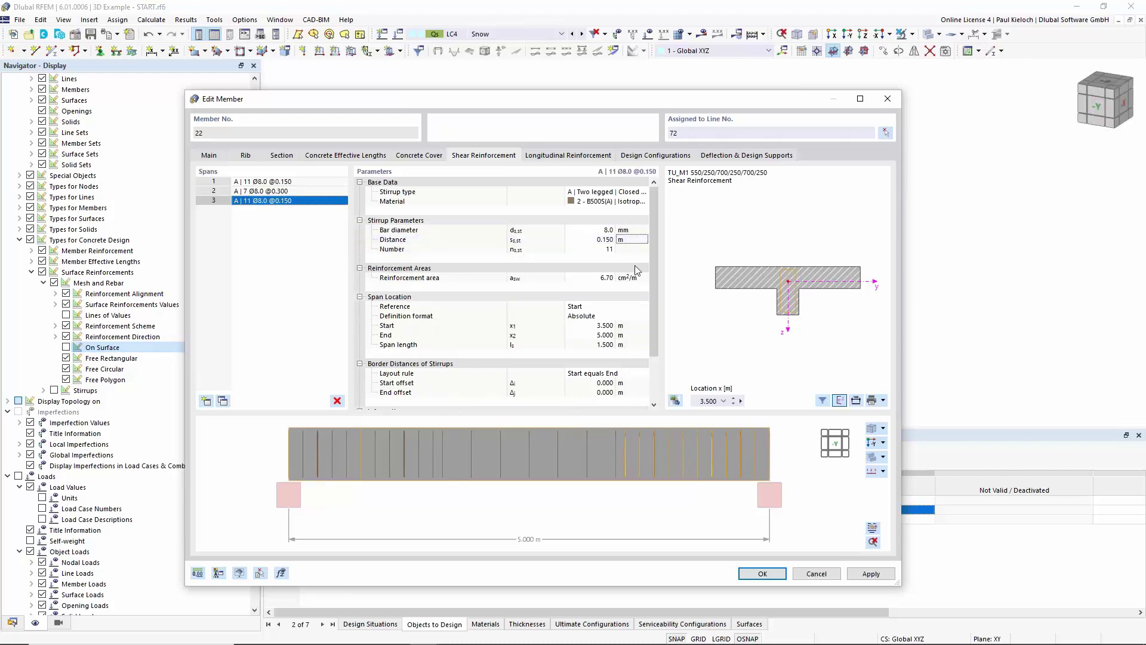
pyautogui.click(600, 335)
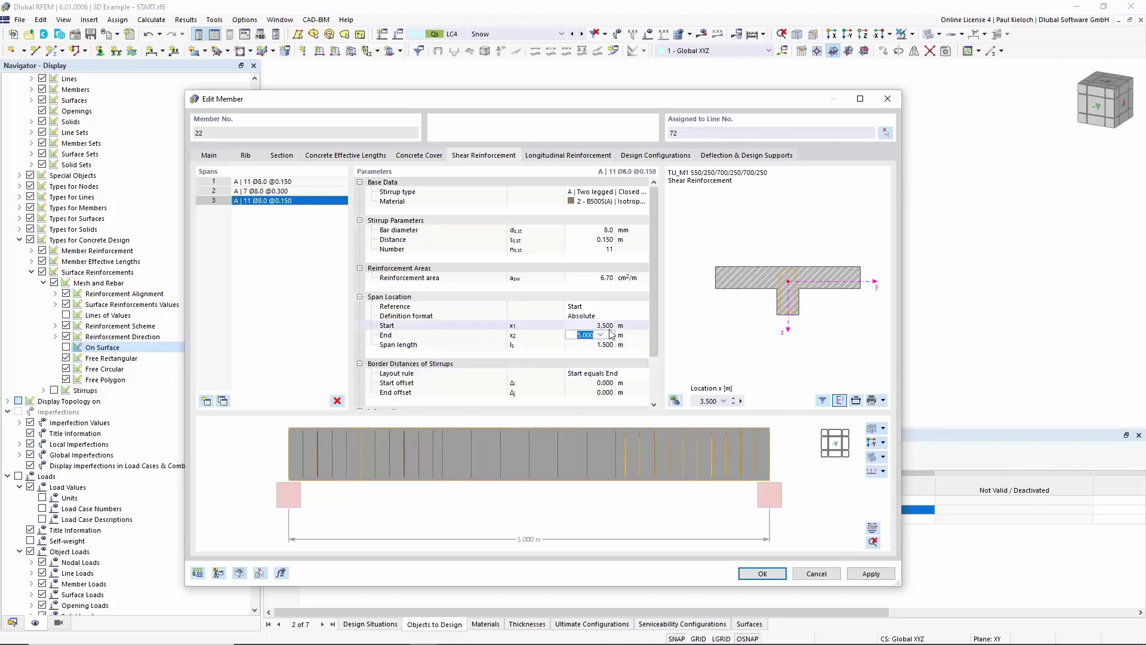
pyautogui.click(871, 574)
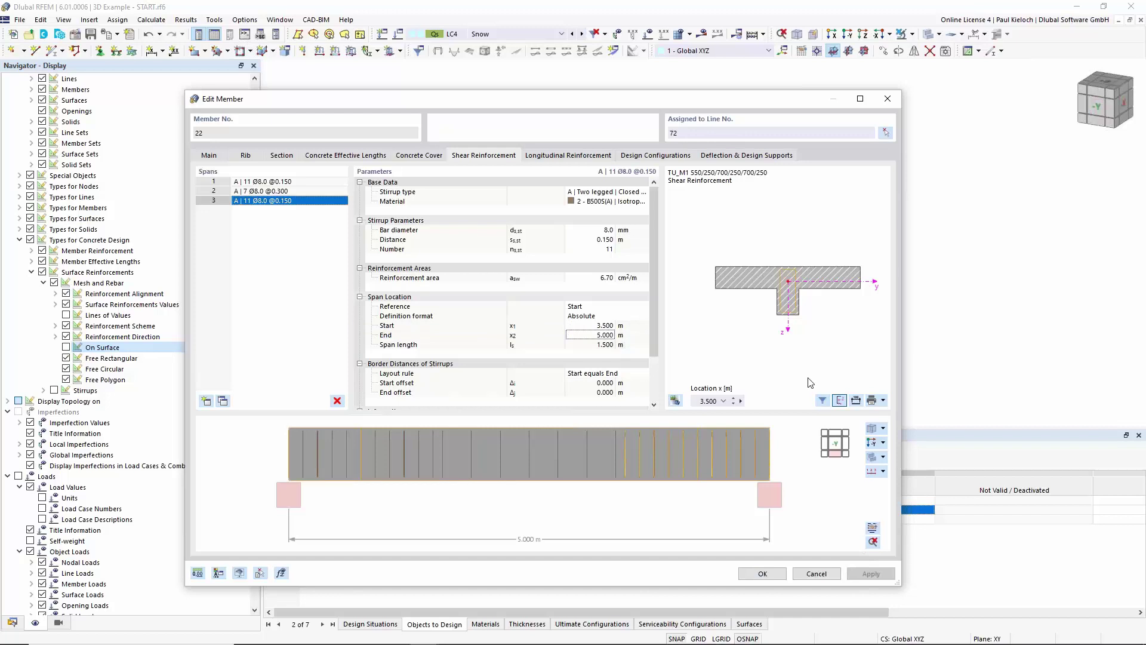
# Create a longitudinal reinforcement item for rib member 22 with the rebar type B | Unsymmetrical
pyautogui.click(552, 159)
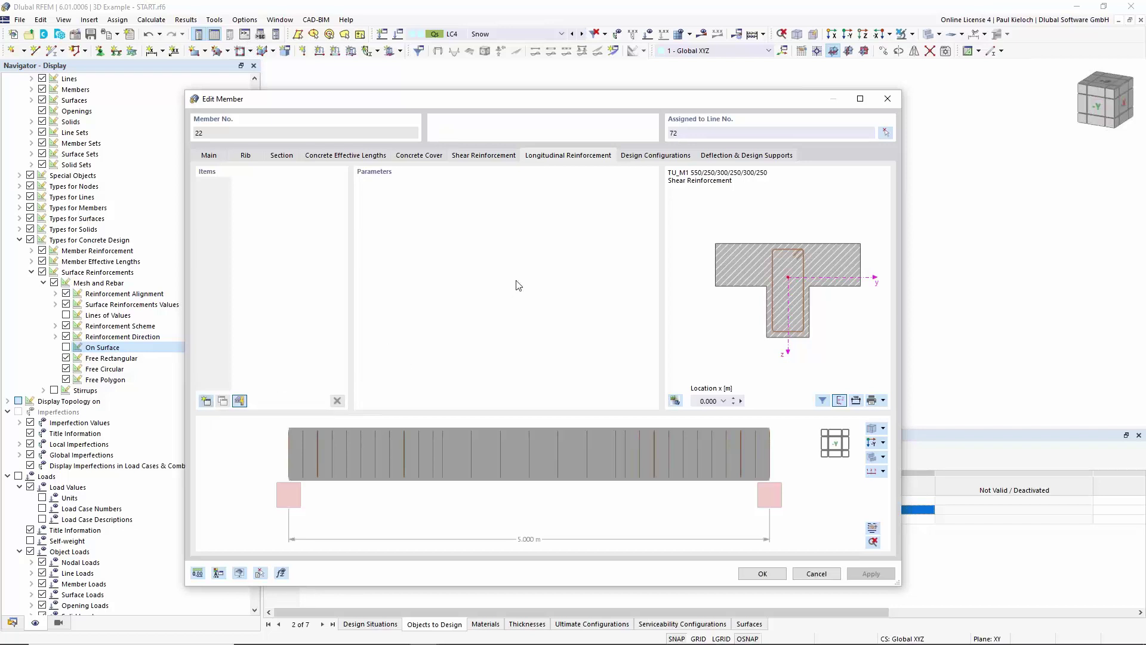
pyautogui.click(618, 195)
pyautogui.click(620, 192)
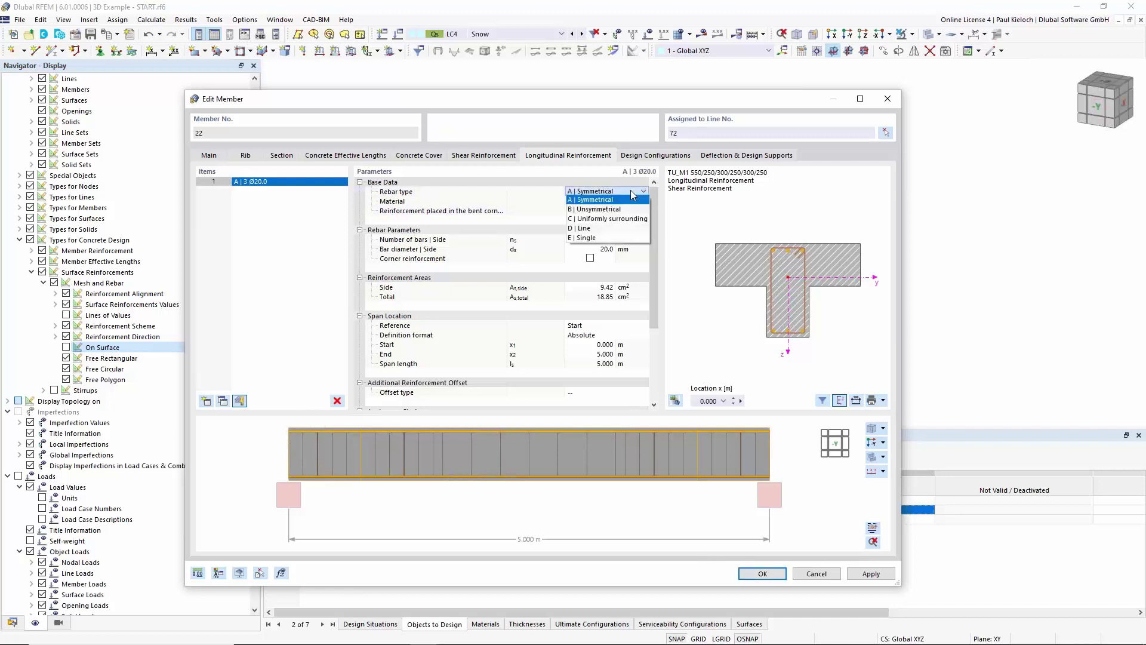
pyautogui.click(597, 214)
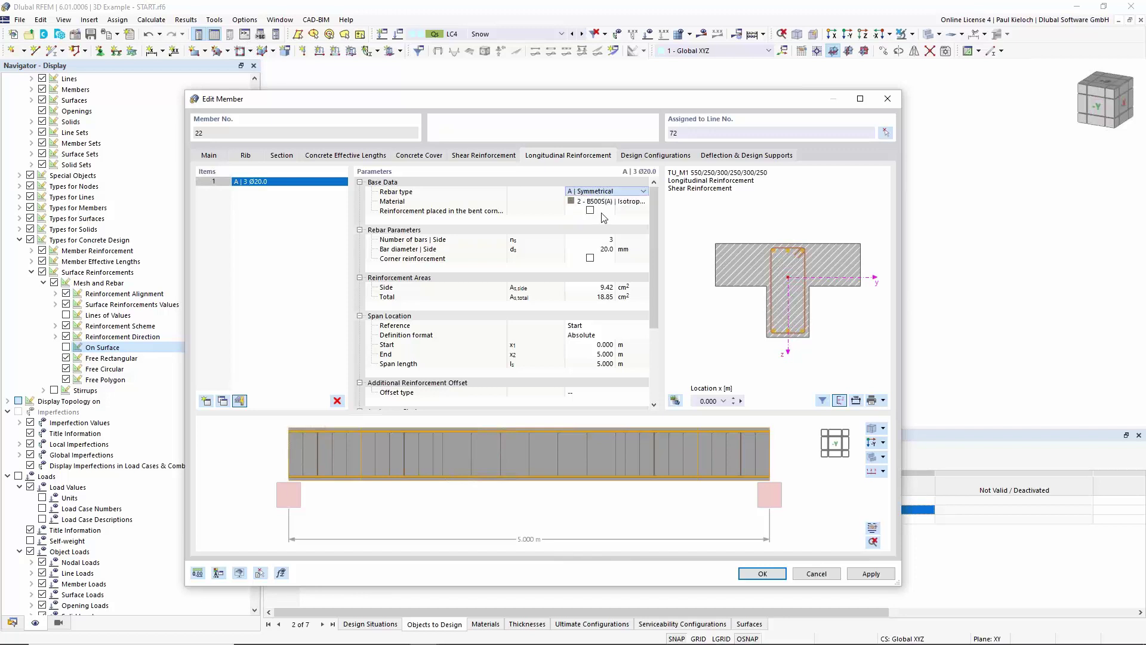
# Set the top and bottom longitudinal bar diameters to 12 mm and apply the changes
pyautogui.click(597, 249)
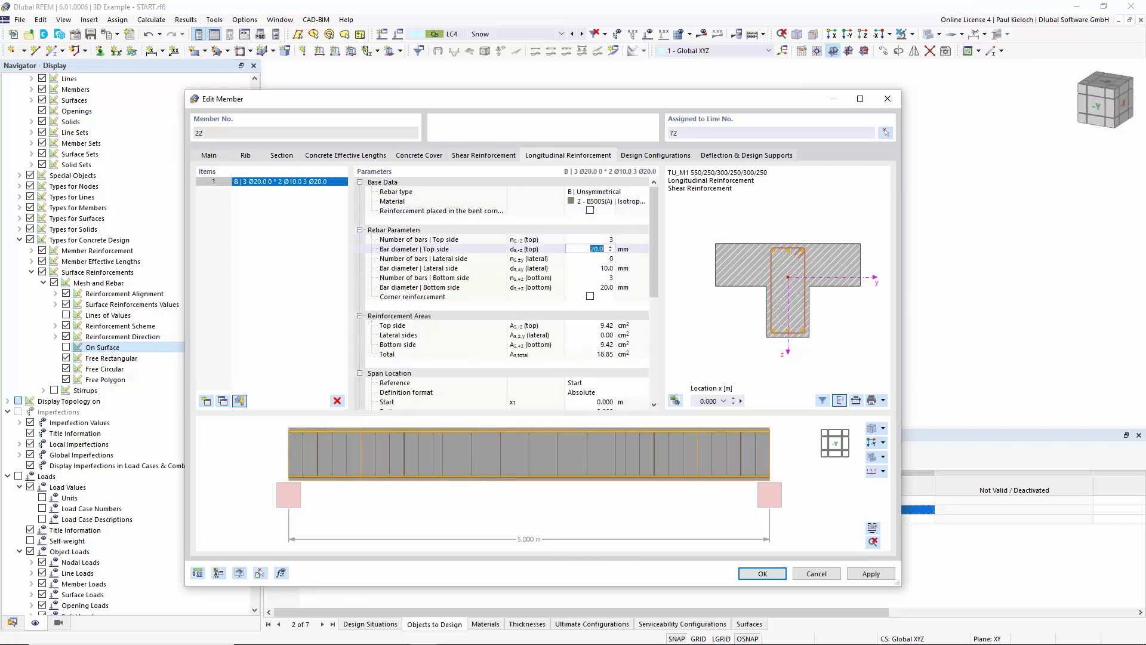
pyautogui.write('12')
pyautogui.click(624, 250)
pyautogui.click(595, 288)
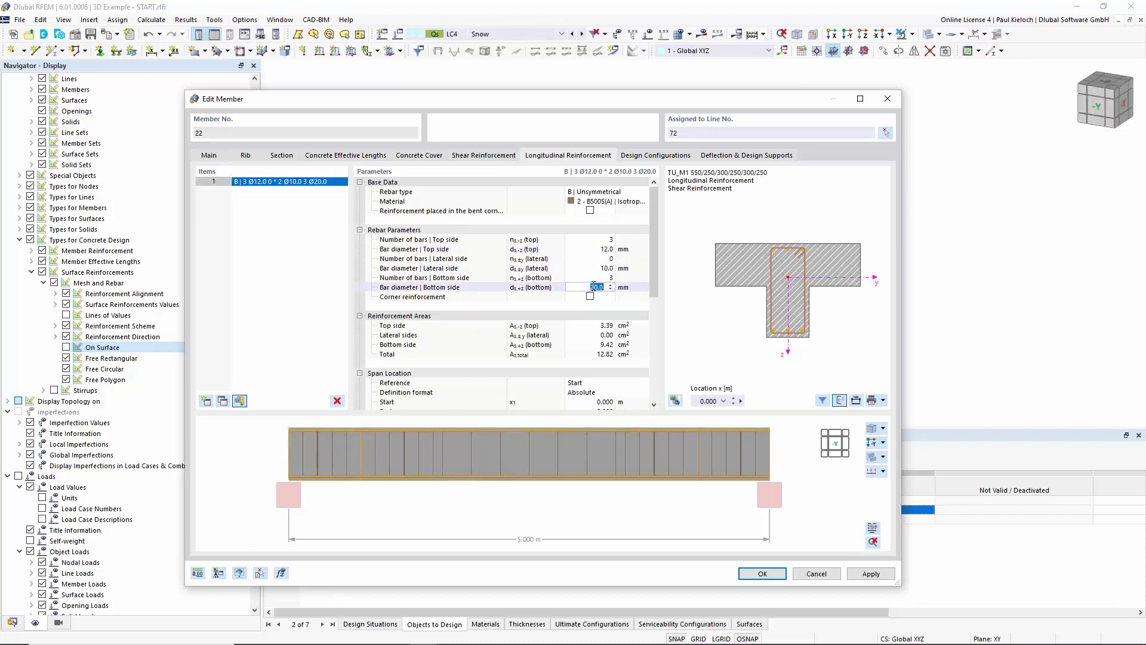
pyautogui.write('12')
pyautogui.click(632, 278)
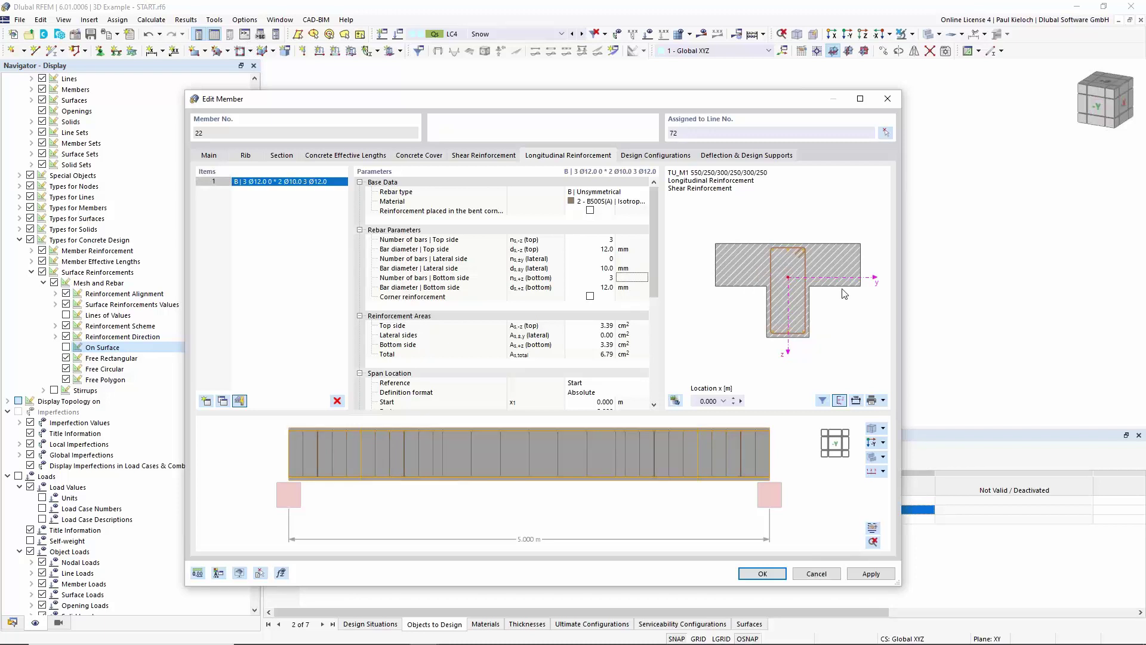
pyautogui.click(869, 576)
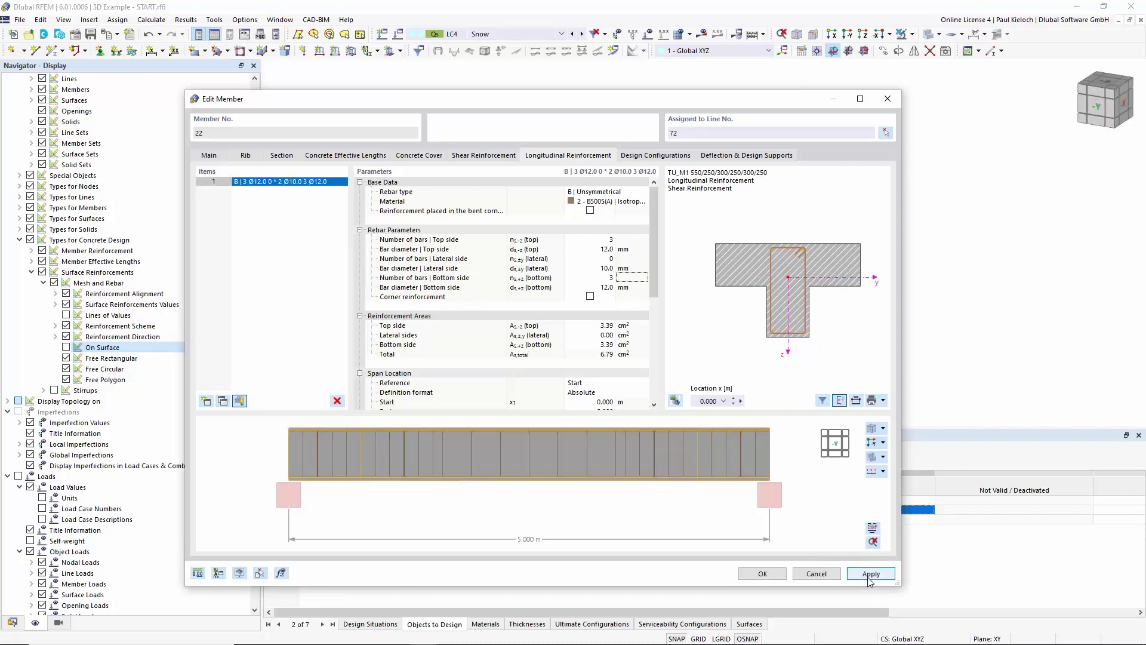
# Include the slab's surface reinforcement in the rib's longitudinal reinforcement items and inspect the bars in the 3D preview
pyautogui.keyDown('ctrl'); pyautogui.moveTo(755, 482); pyautogui.dragTo(725, 496, button='middle'); pyautogui.keyUp('ctrl')
pyautogui.keyDown('ctrl'); pyautogui.moveTo(734, 482); pyautogui.dragTo(542, 513, button='middle'); pyautogui.keyUp('ctrl')
pyautogui.scroll(6, 542, 514)
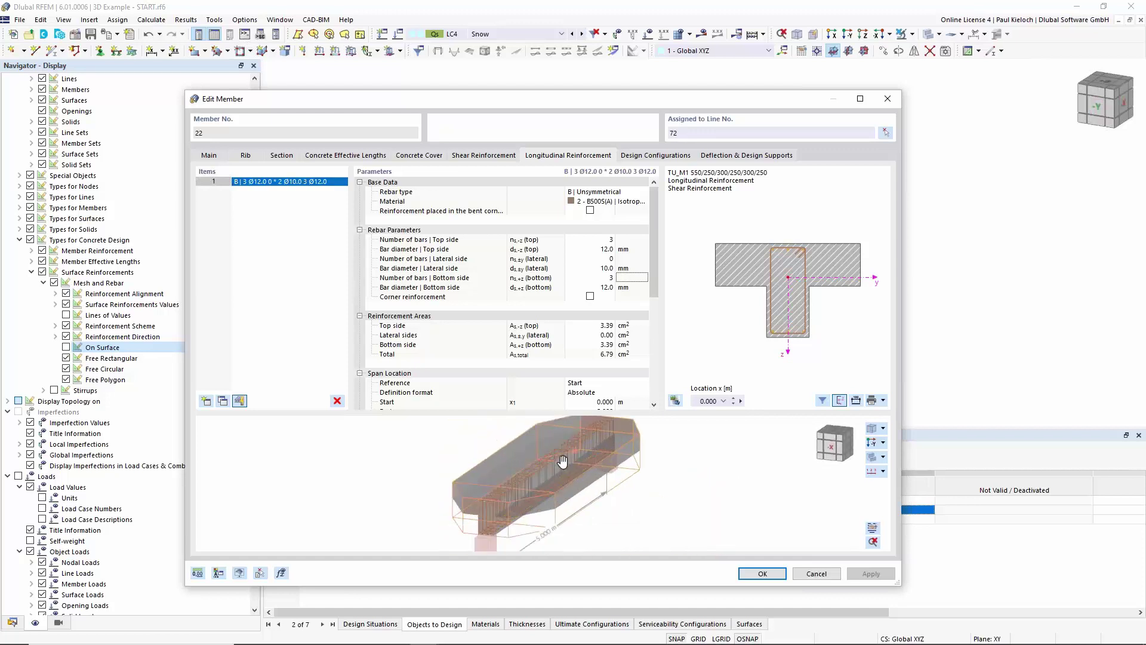
pyautogui.moveTo(532, 461); pyautogui.dragTo(691, 452, button='middle')
pyautogui.scroll(-5, 517, 485)
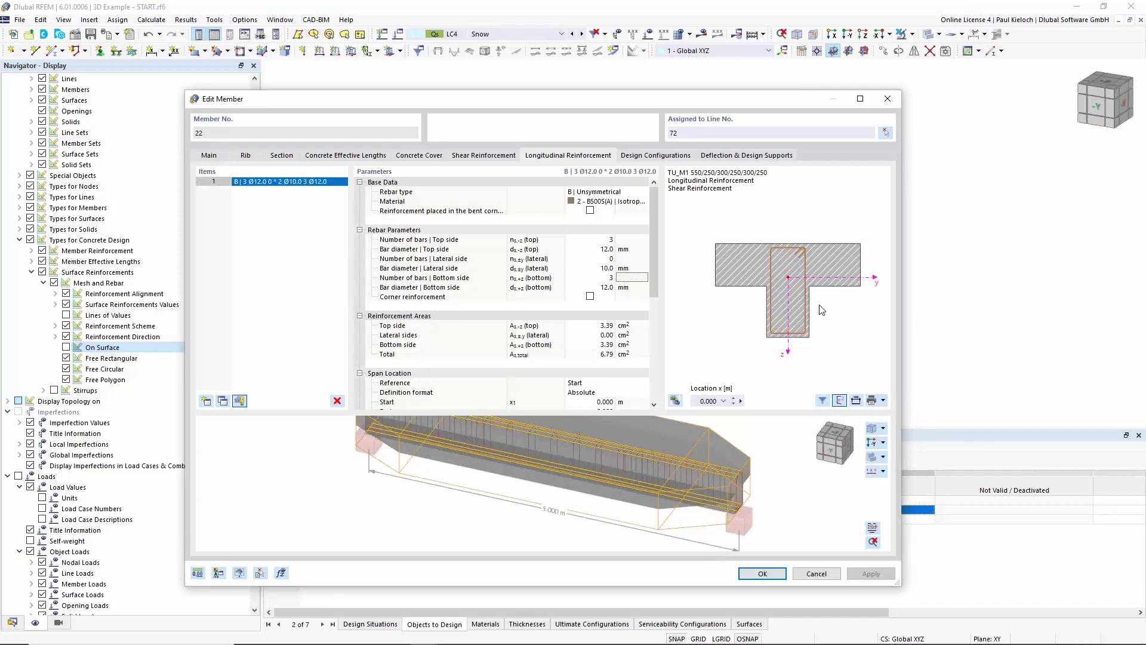
pyautogui.click(240, 400)
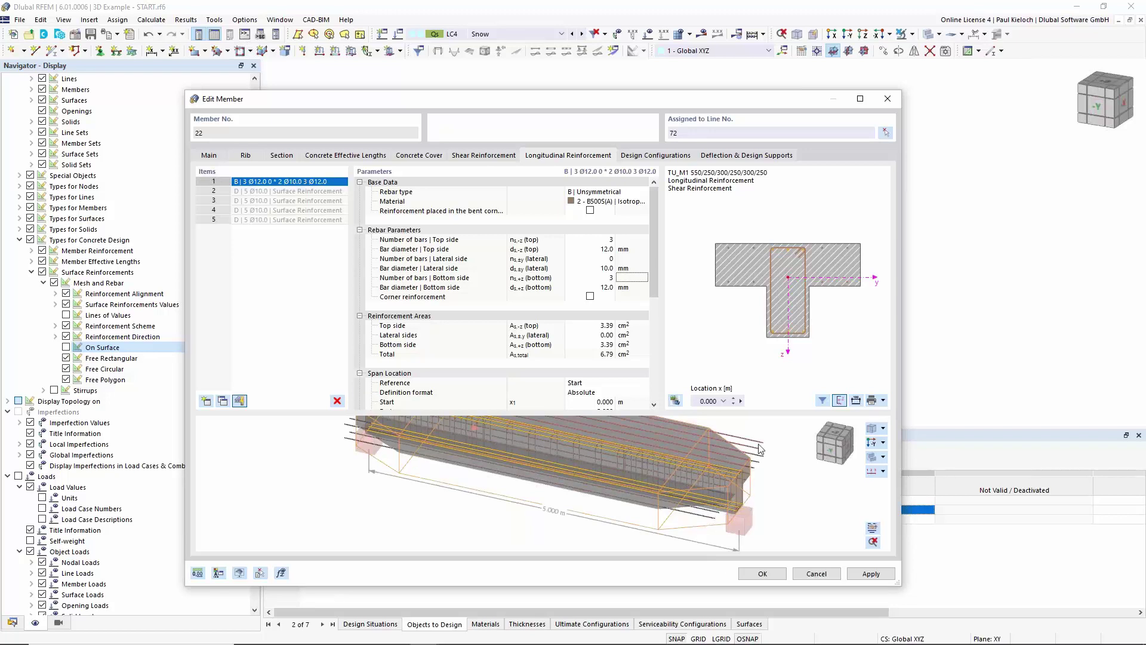
pyautogui.keyDown('ctrl'); pyautogui.moveTo(756, 440); pyautogui.dragTo(721, 431, button='middle'); pyautogui.keyUp('ctrl')
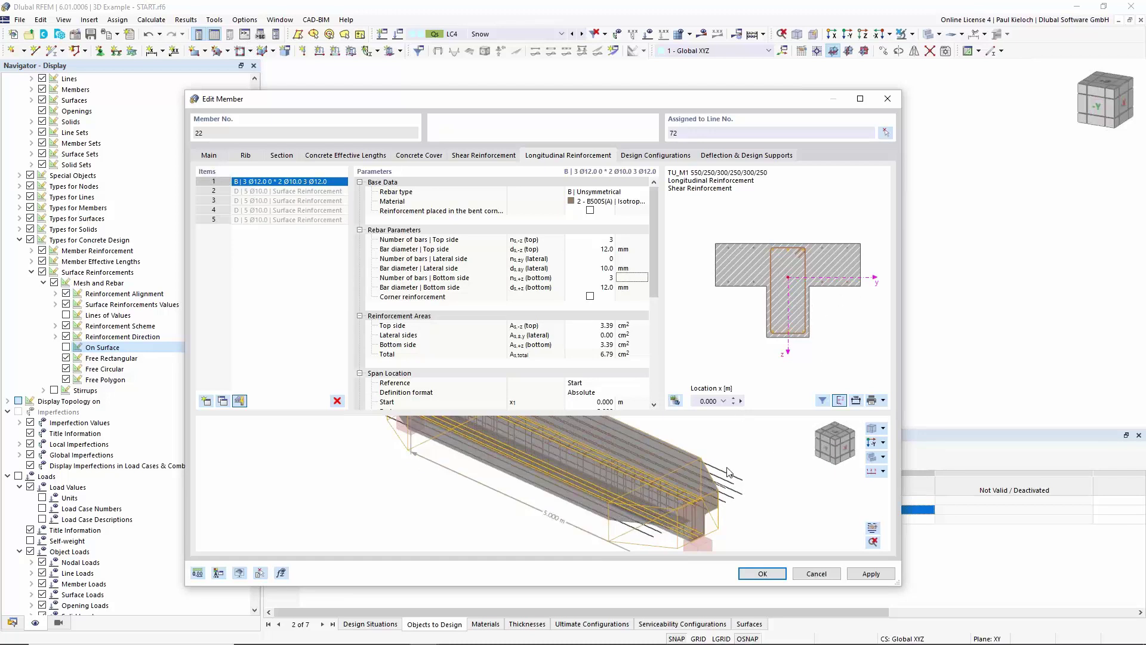
pyautogui.moveTo(736, 512); pyautogui.dragTo(720, 464, button='middle')
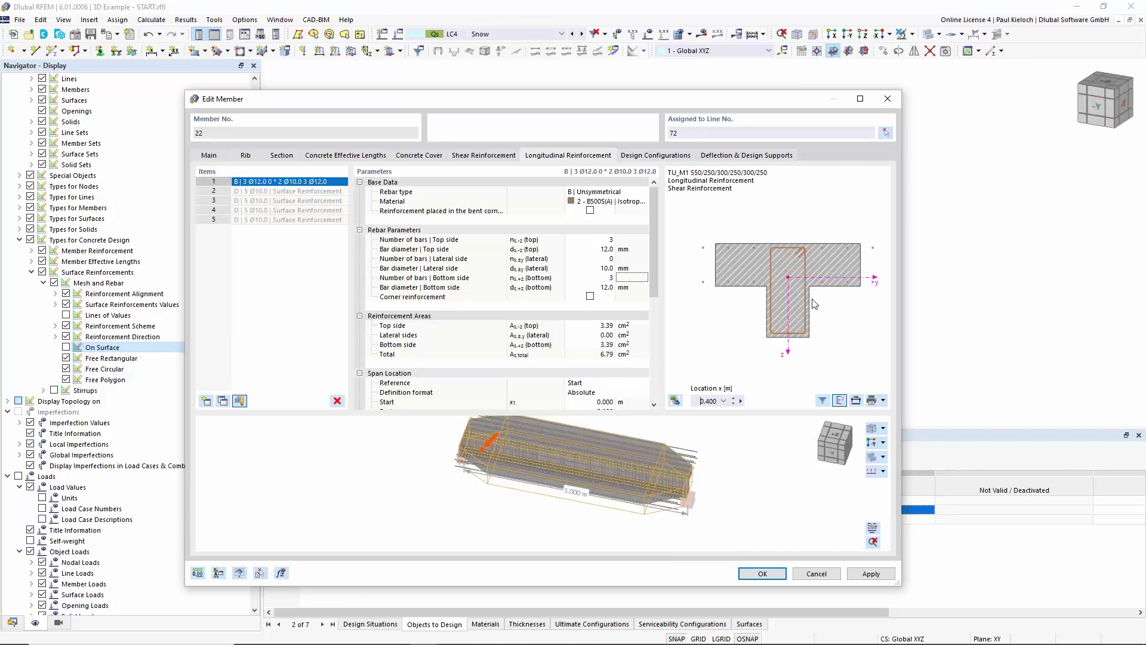
# Inspect the rib's reinforced cross-section at location x = 0.900 m and accept the edits to member 22
pyautogui.click(734, 398)
pyautogui.click(734, 399)
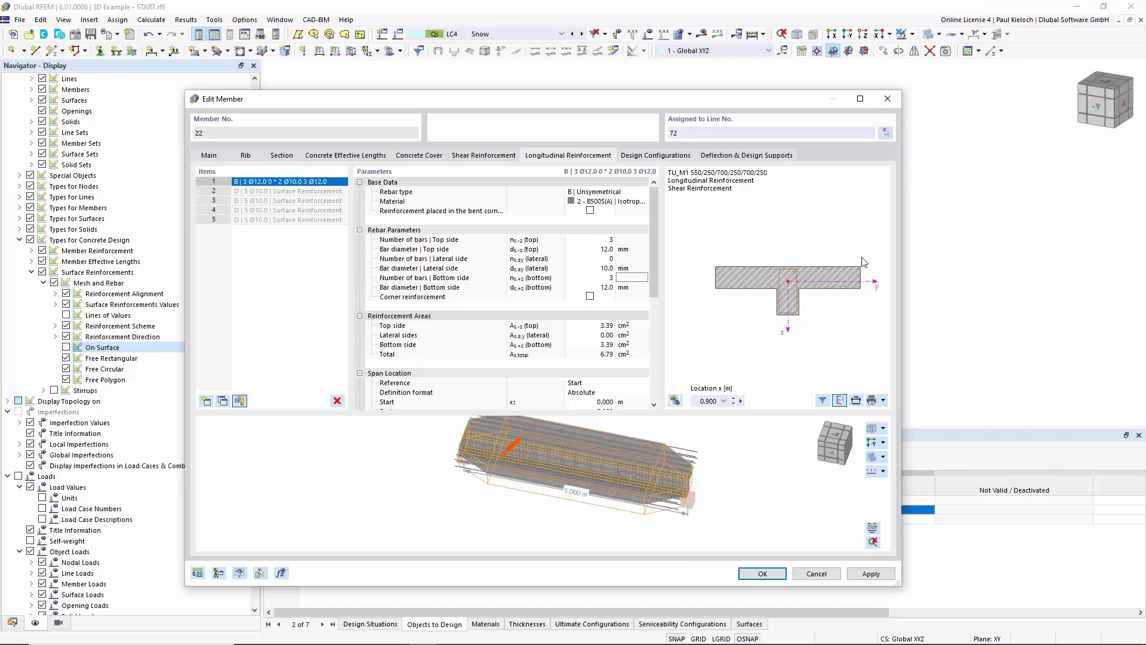
pyautogui.scroll(2, 738, 276)
pyautogui.moveTo(839, 269); pyautogui.dragTo(805, 297, button='middle')
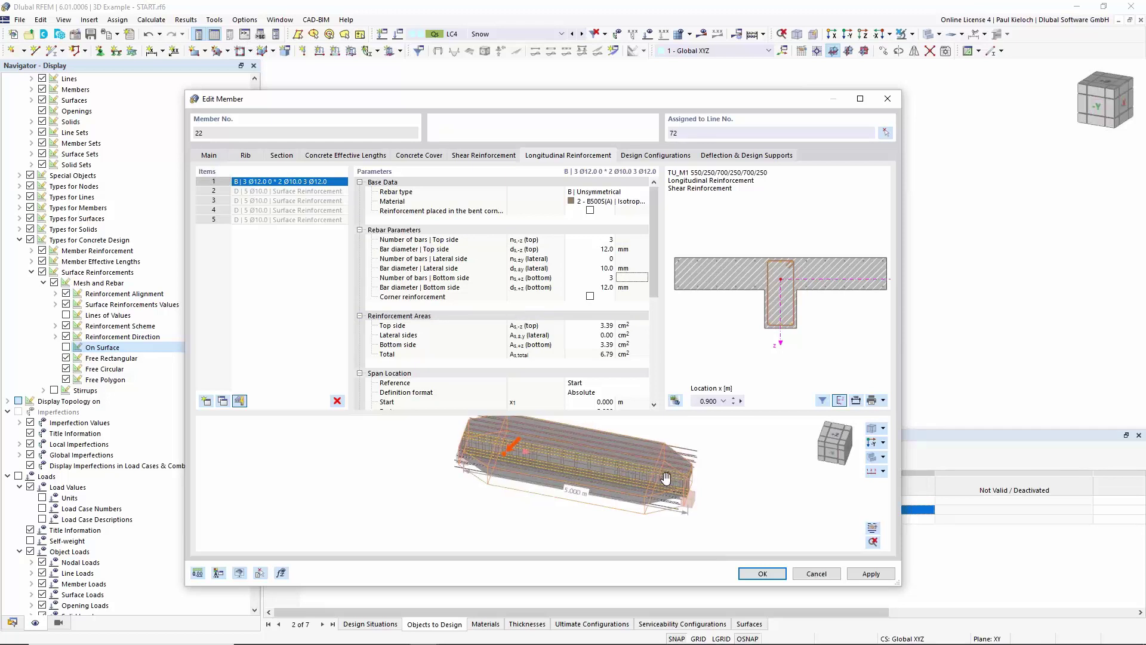
pyautogui.moveTo(662, 478); pyautogui.dragTo(663, 488, button='middle')
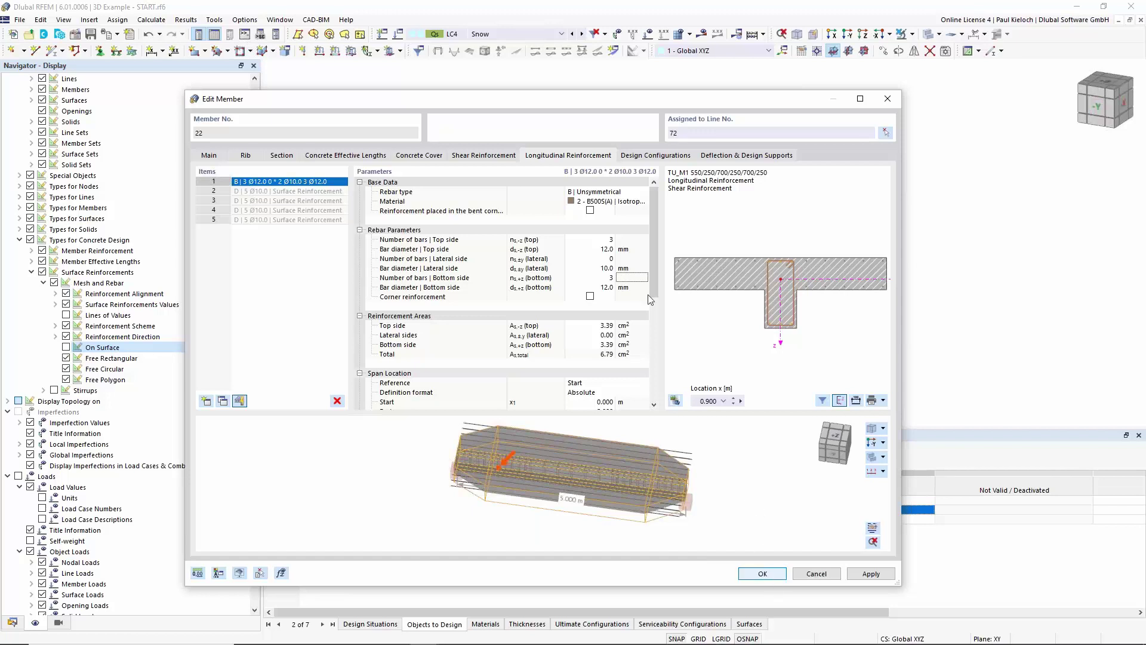
pyautogui.press('Return')
# Add rib member 22 to the concrete design objects by picking it in the model
pyautogui.keyDown('ctrl'); pyautogui.moveTo(935, 286); pyautogui.dragTo(809, 289, button='middle'); pyautogui.keyUp('ctrl')
pyautogui.click(537, 500)
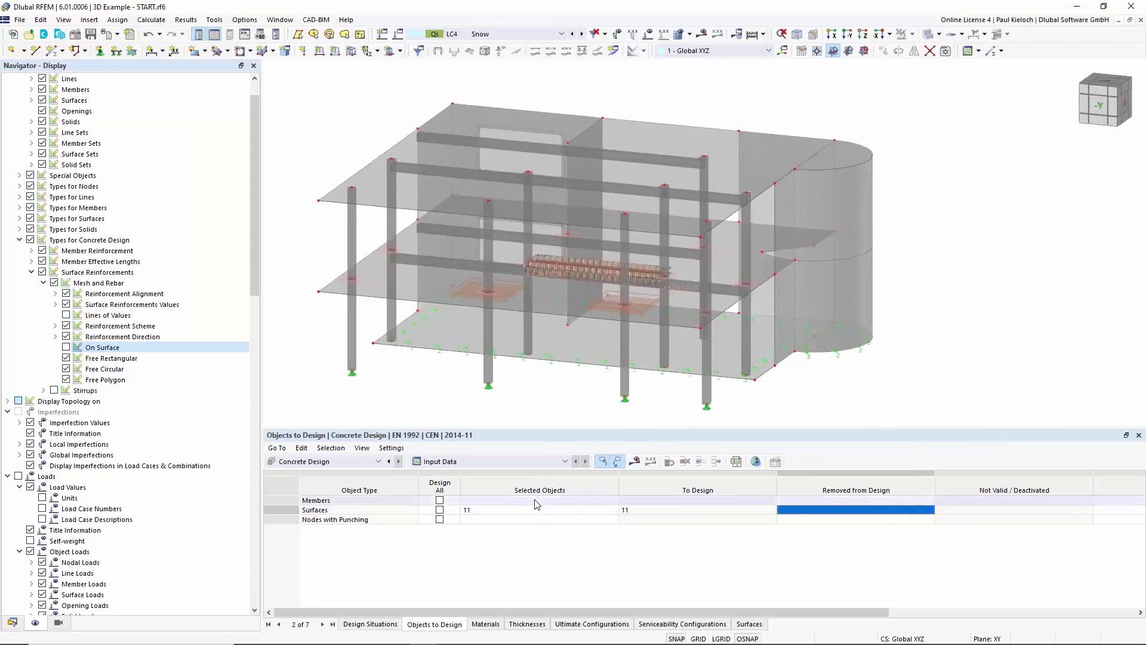
pyautogui.click(613, 500)
pyautogui.click(597, 273)
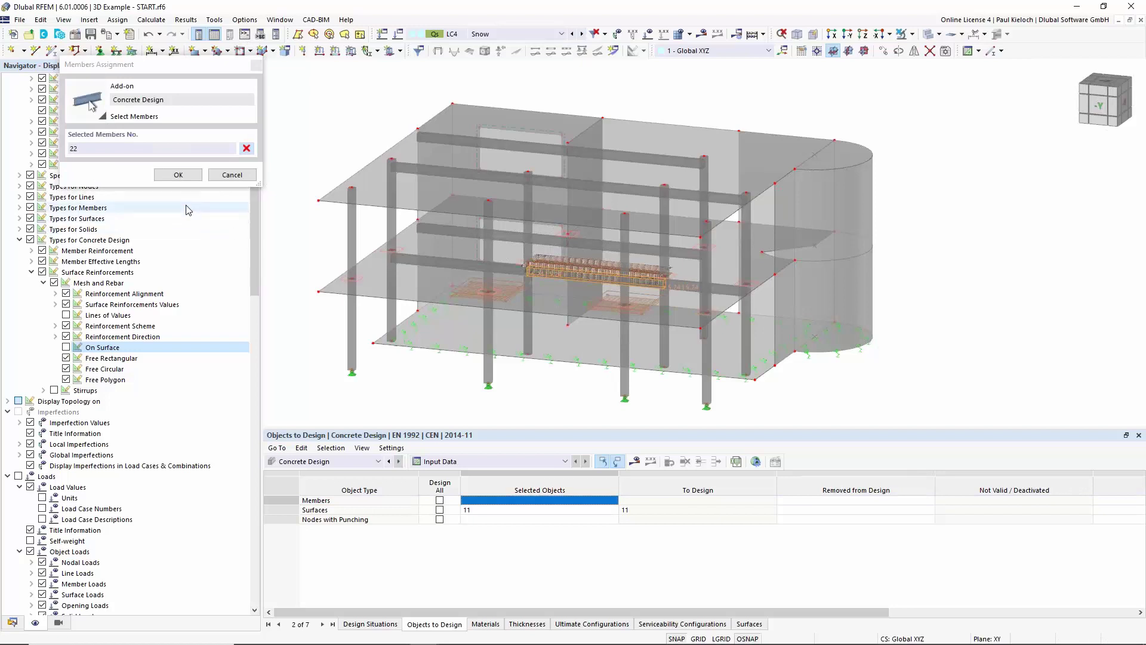
pyautogui.click(178, 175)
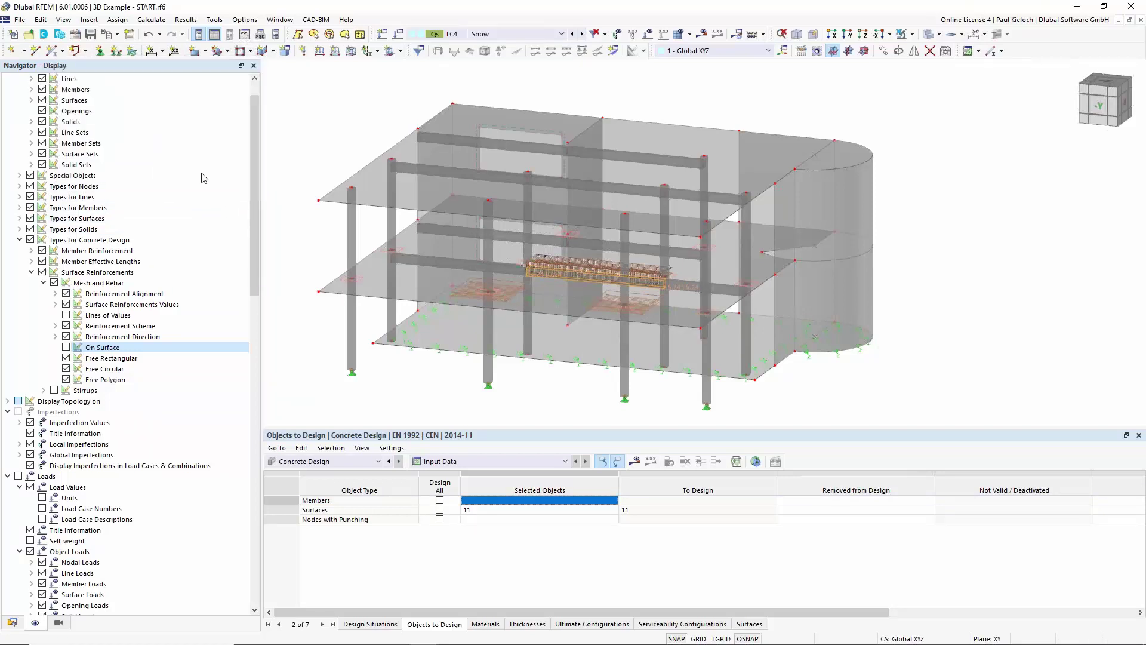
# Activate Punching Design in the properties of the column-head nodes 27-30 on the floor slab
pyautogui.keyDown('ctrl'); pyautogui.moveTo(951, 287); pyautogui.dragTo(960, 328, button='middle'); pyautogui.keyUp('ctrl')
pyautogui.keyDown('ctrl'); pyautogui.moveTo(932, 292); pyautogui.dragTo(936, 295, button='middle'); pyautogui.keyUp('ctrl')
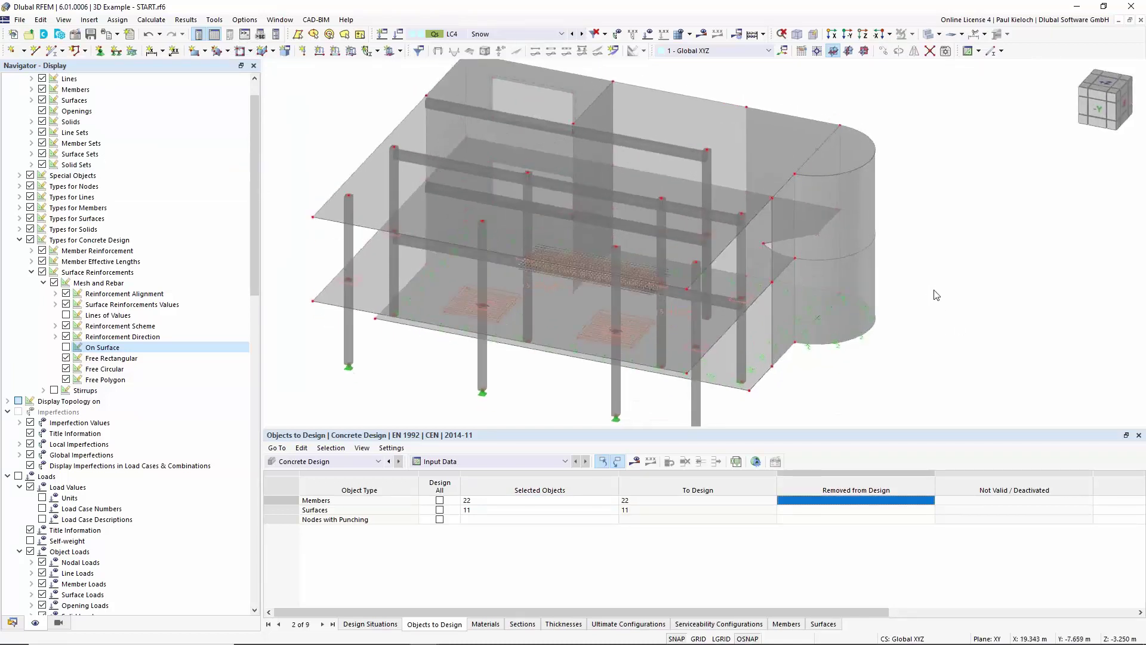
pyautogui.keyDown('ctrl'); pyautogui.moveTo(919, 298); pyautogui.dragTo(942, 276, button='middle'); pyautogui.keyUp('ctrl')
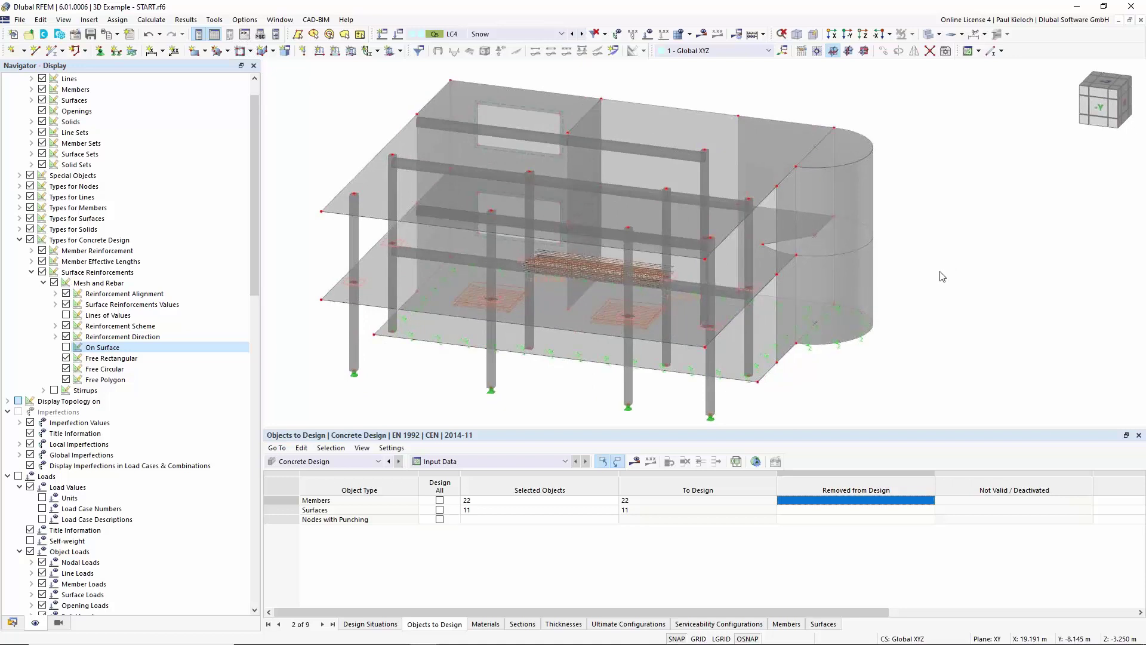
pyautogui.moveTo(930, 263); pyautogui.dragTo(923, 249, button='middle')
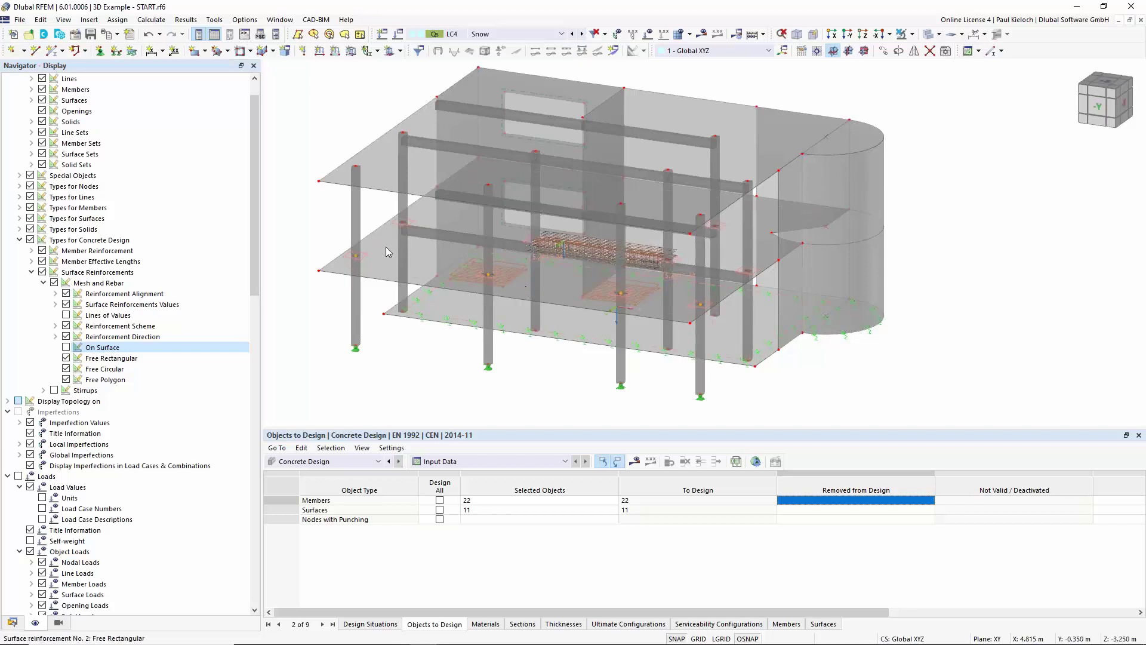
pyautogui.keyDown('ctrl'); pyautogui.moveTo(385, 250); pyautogui.dragTo(357, 247, button='middle'); pyautogui.keyUp('ctrl')
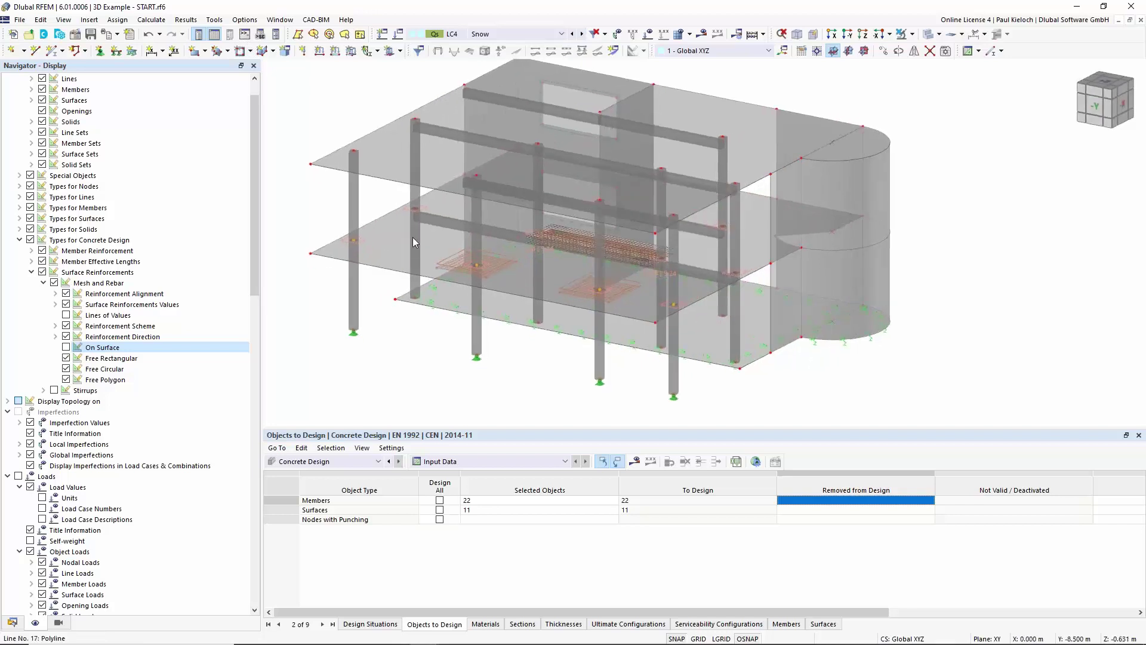
pyautogui.doubleClick(356, 245)
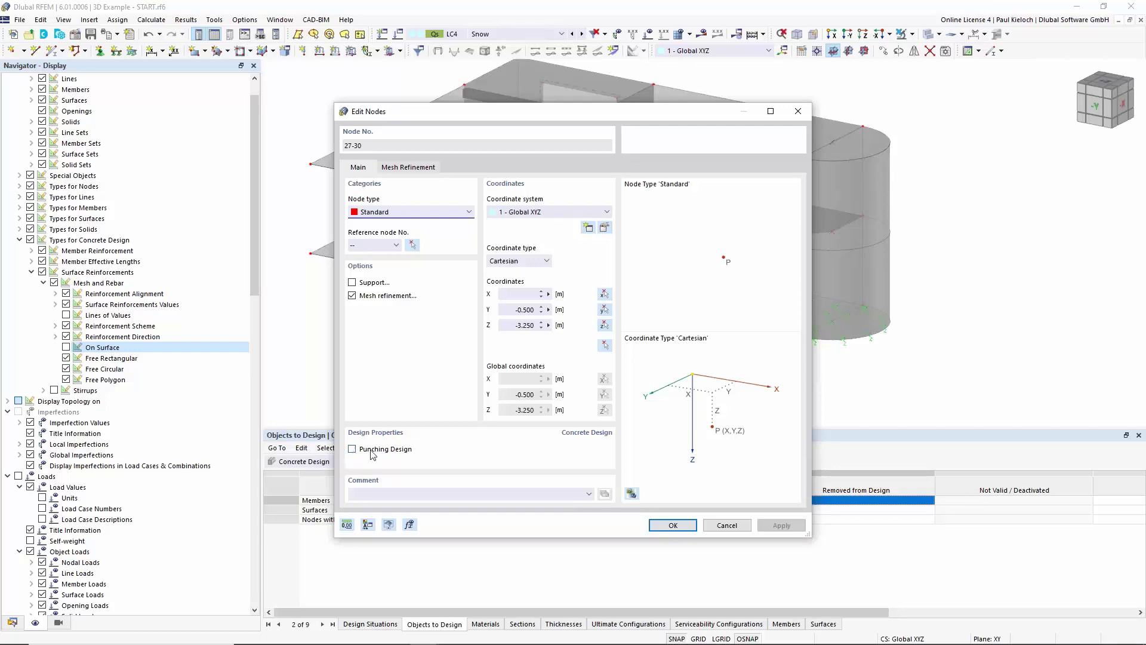
pyautogui.click(352, 450)
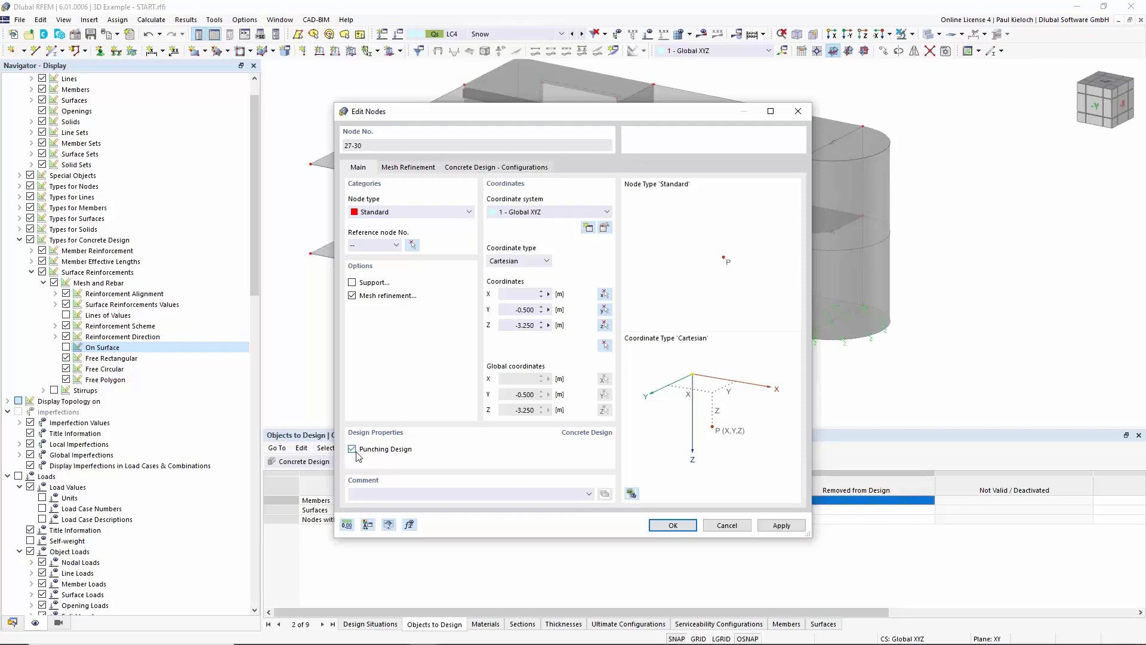
pyautogui.click(668, 527)
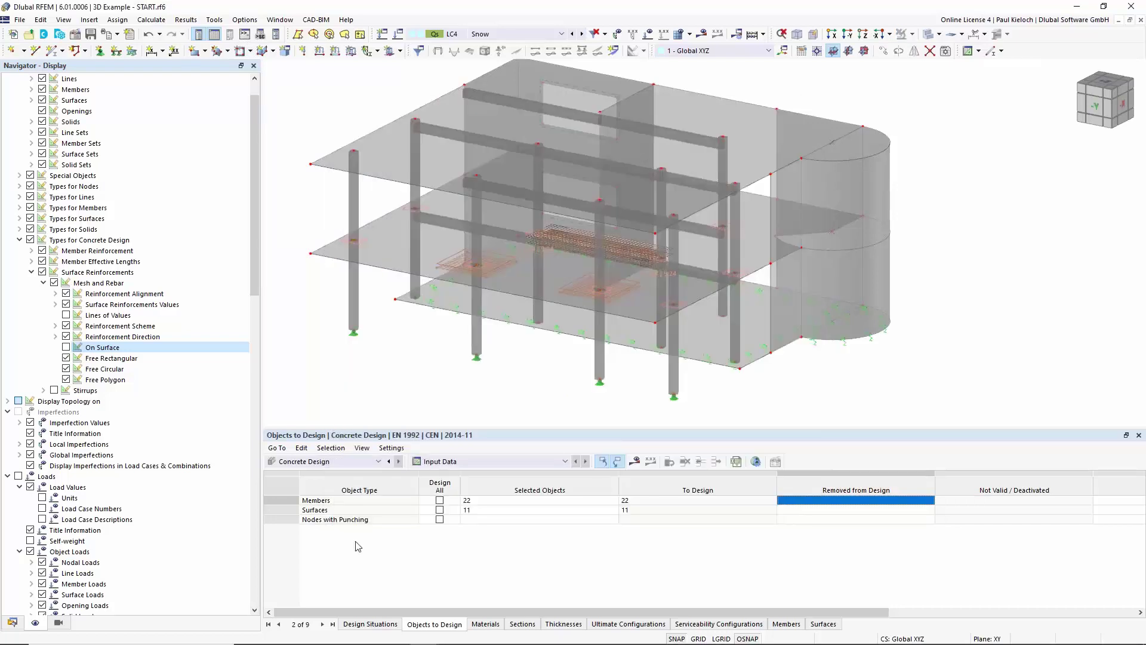
# Add nodes 27-30 to the concrete design as nodes with punching by picking them in the model
pyautogui.click(490, 521)
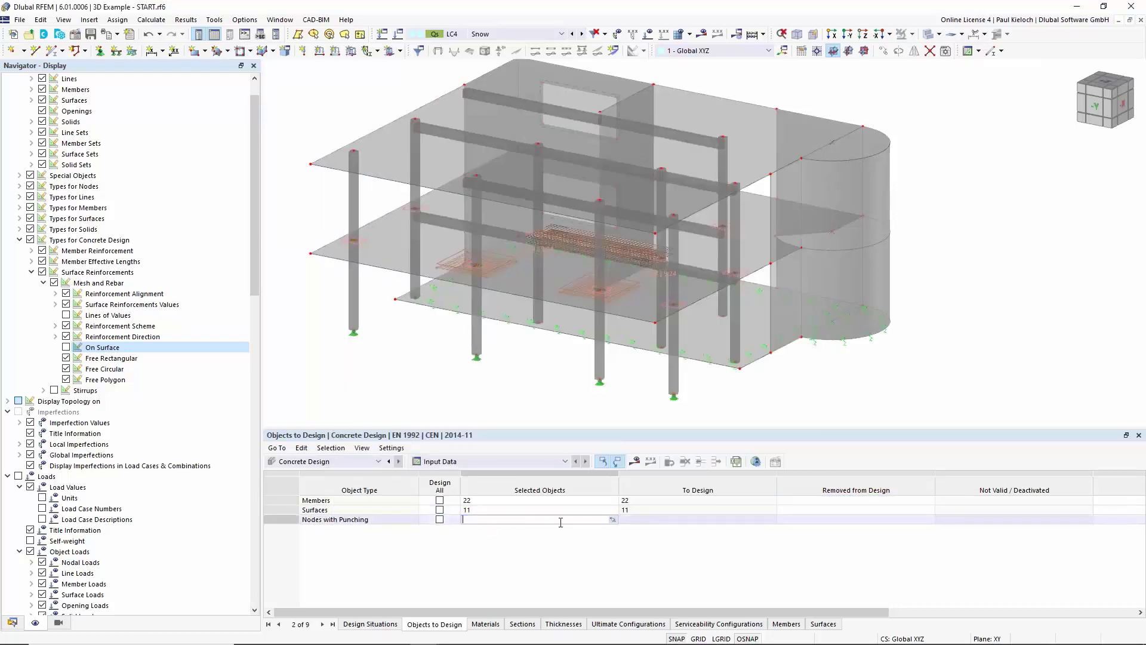
pyautogui.click(613, 520)
pyautogui.click(476, 264)
pyautogui.click(599, 290)
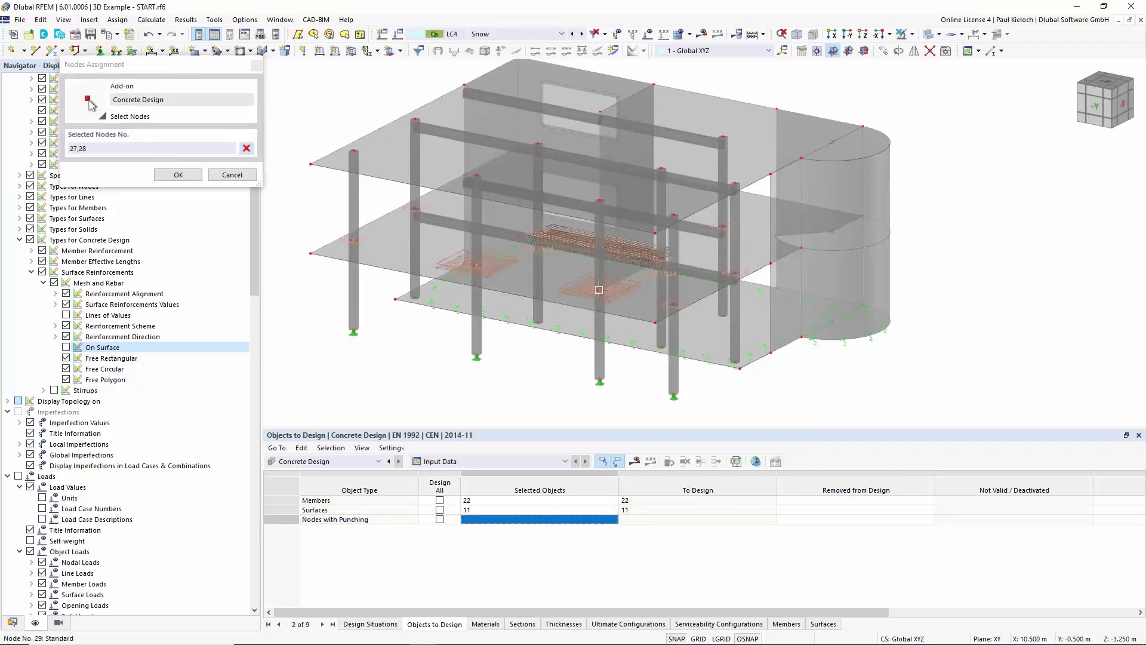
pyautogui.click(178, 175)
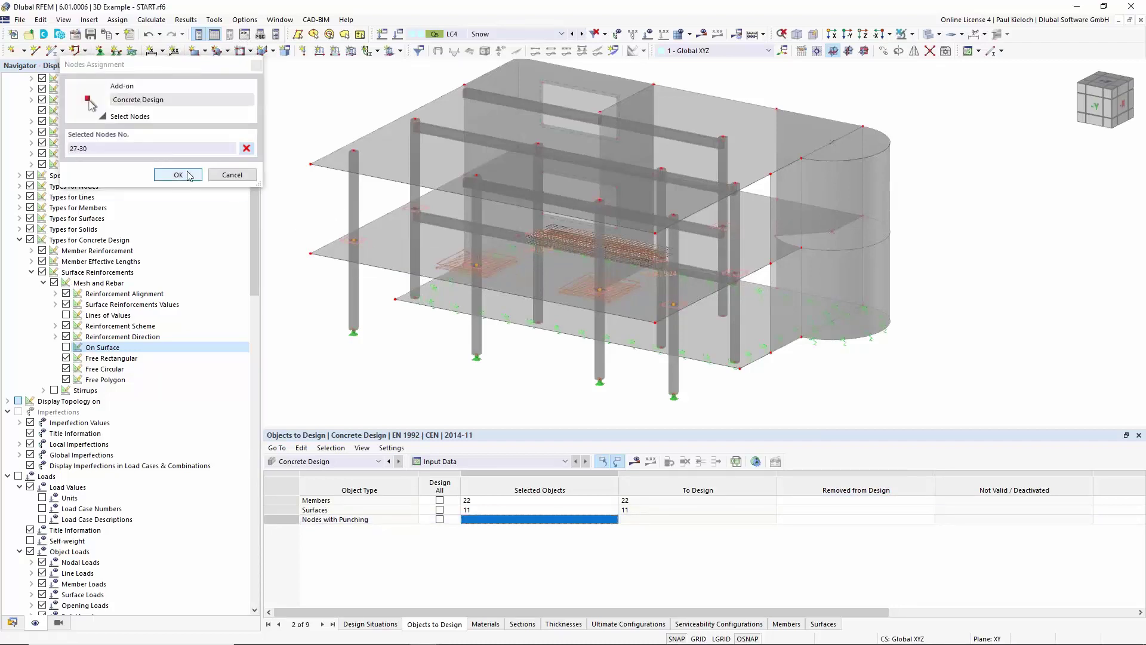
pyautogui.moveTo(547, 368); pyautogui.dragTo(577, 394, button='middle')
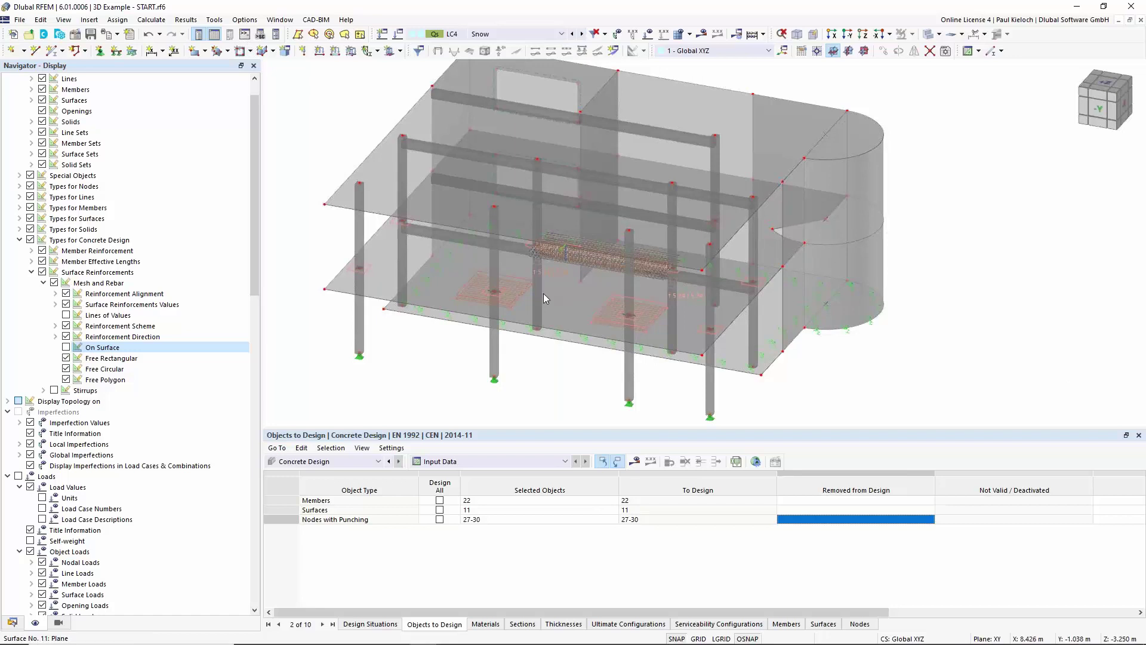
pyautogui.moveTo(471, 295)
pyautogui.moveTo(429, 391); pyautogui.dragTo(417, 388, button='middle')
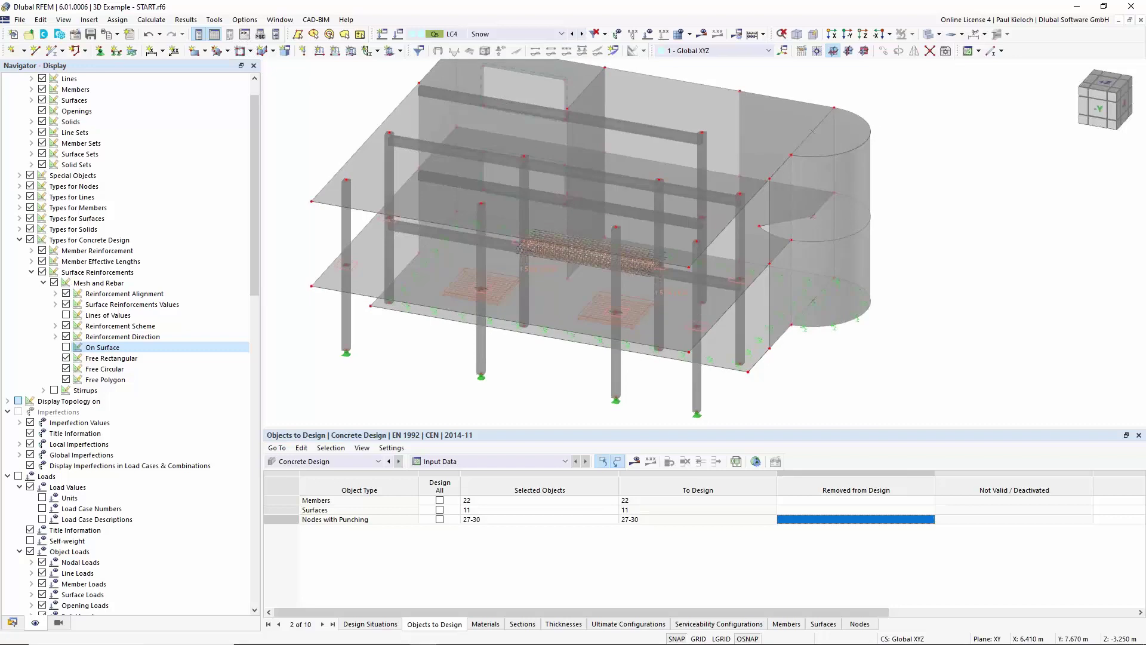
pyautogui.moveTo(425, 385)
pyautogui.mouseDown(button='middle')
pyautogui.moveTo(406, 378)
pyautogui.moveTo(415, 355)
pyautogui.moveTo(423, 363)
pyautogui.mouseUp(button='middle')
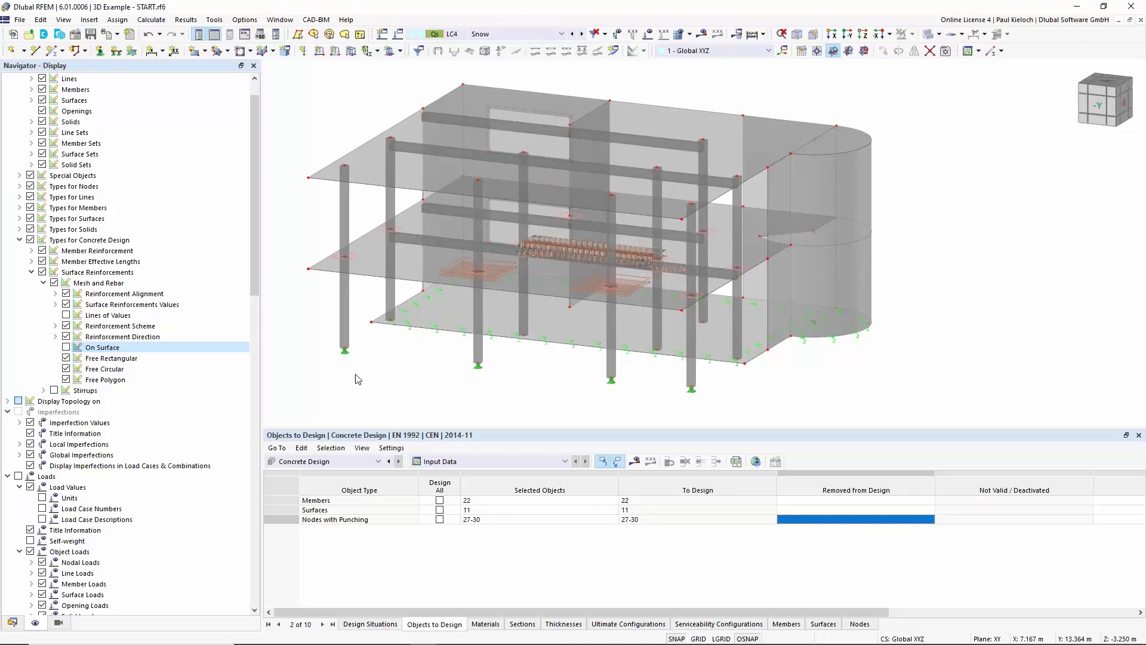
# Activate Member Representatives in the model's base data, review the member properties they take into account, and accept the settings
pyautogui.click(18, 624)
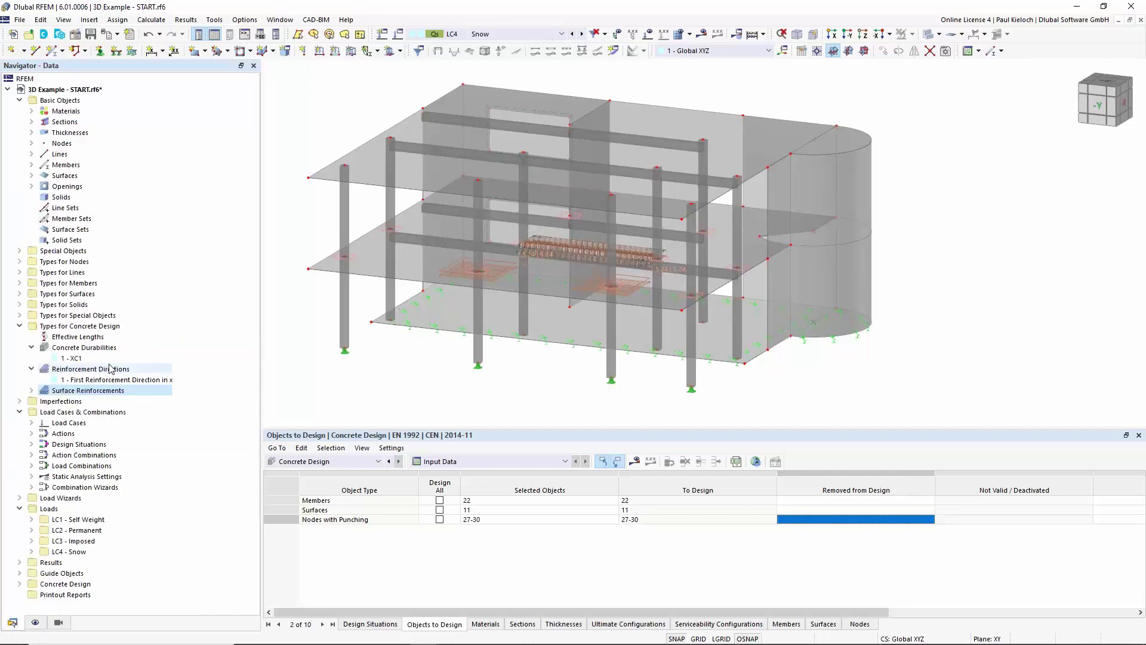
pyautogui.click(74, 339)
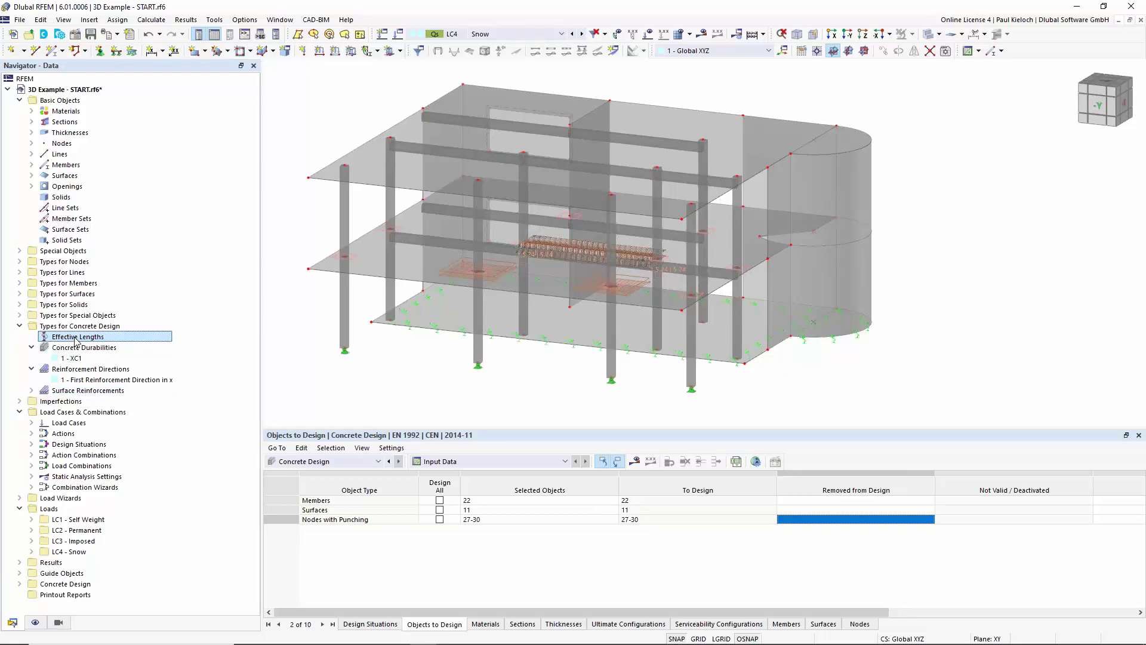
pyautogui.moveTo(325, 338); pyautogui.dragTo(345, 346, button='middle')
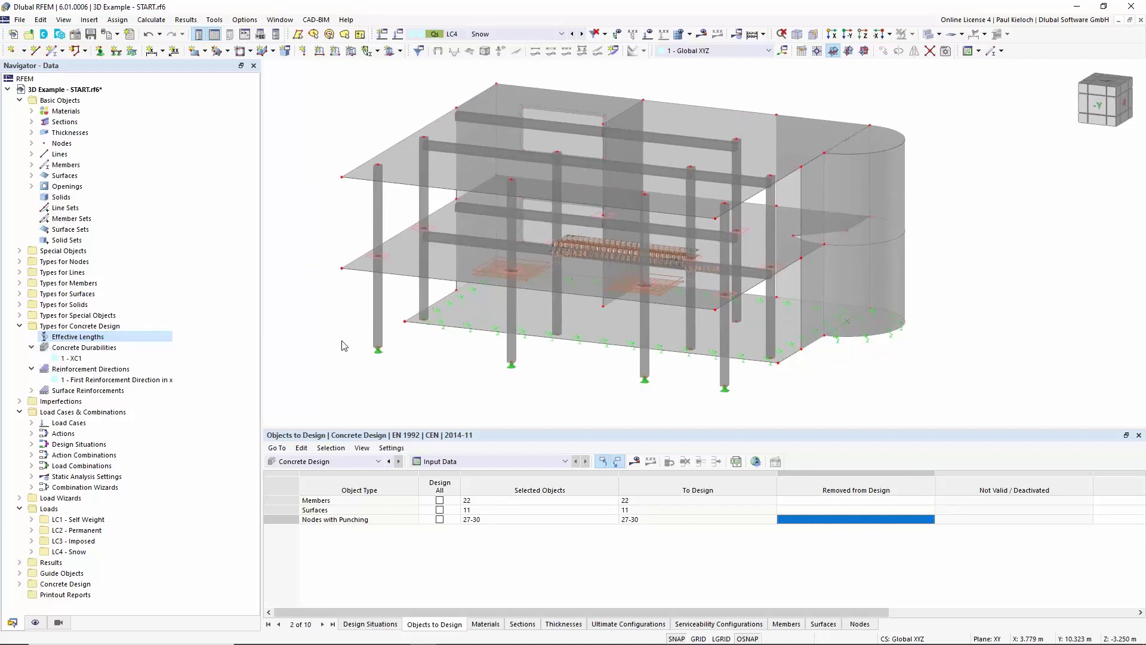
pyautogui.rightClick(79, 90)
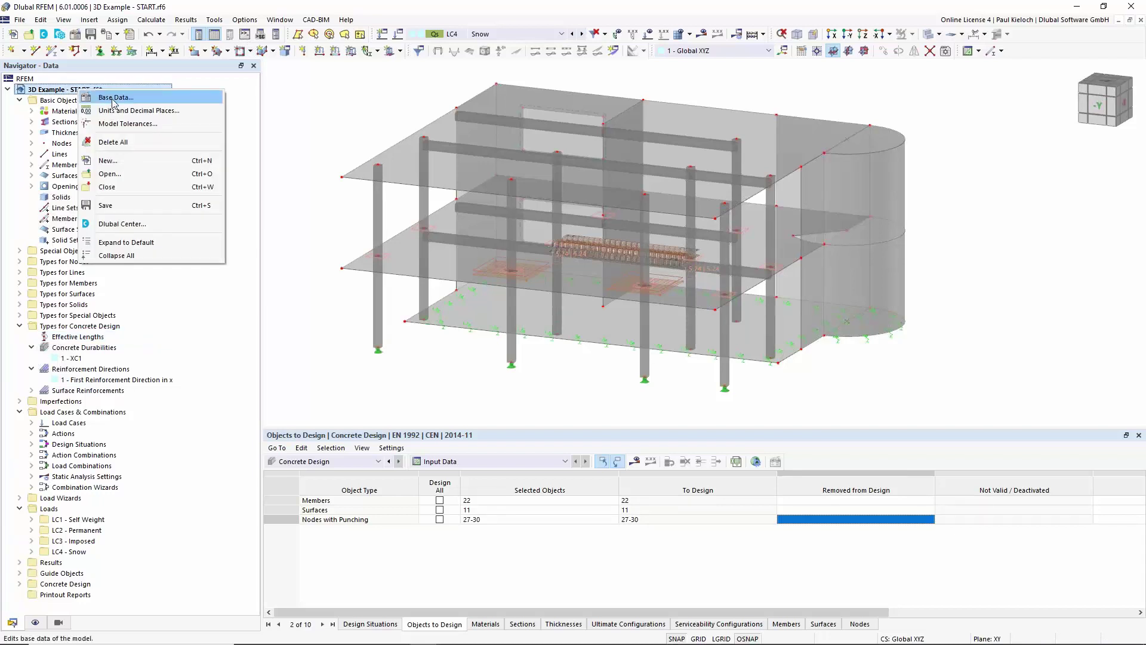
pyautogui.click(132, 98)
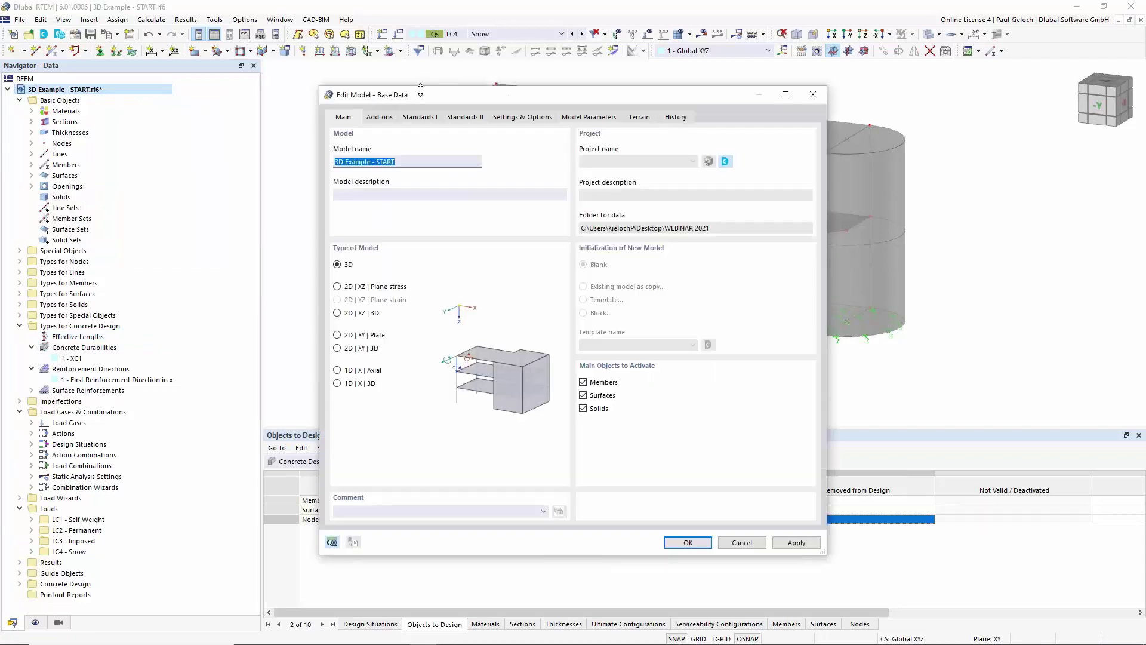
pyautogui.moveTo(493, 94); pyautogui.dragTo(537, 82)
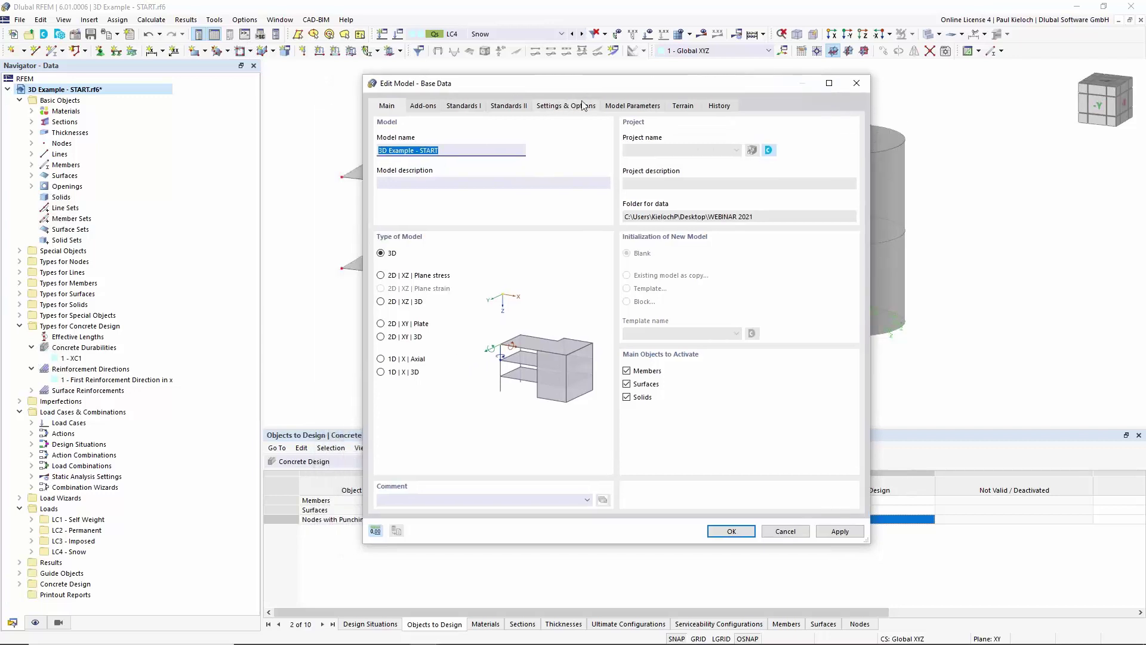
pyautogui.click(572, 106)
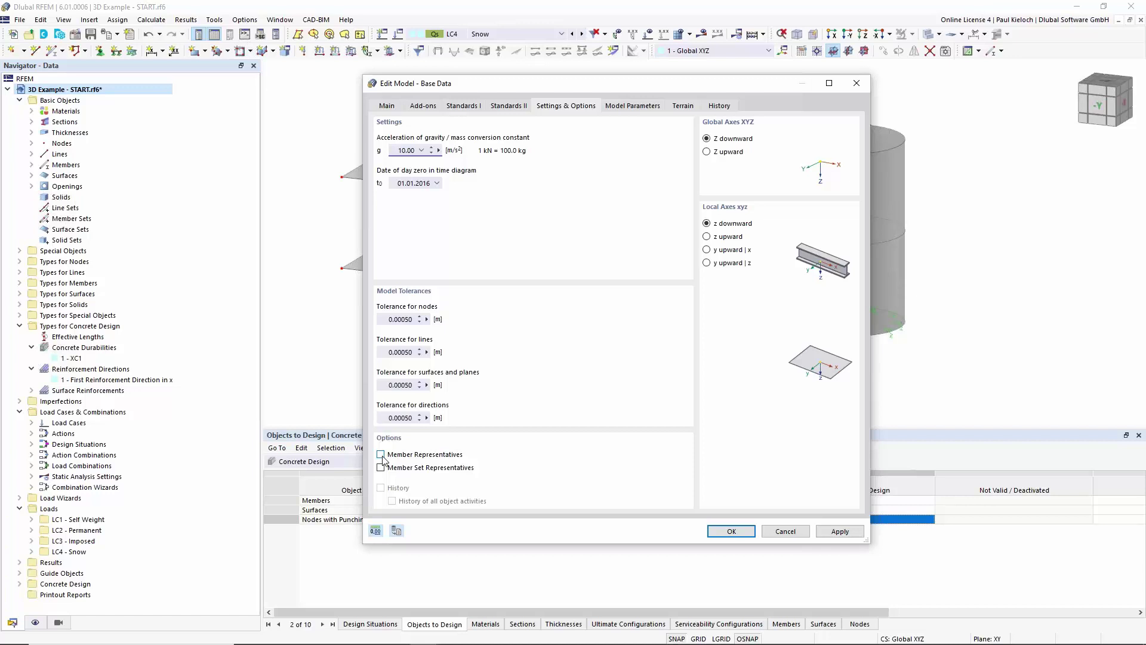
pyautogui.click(449, 456)
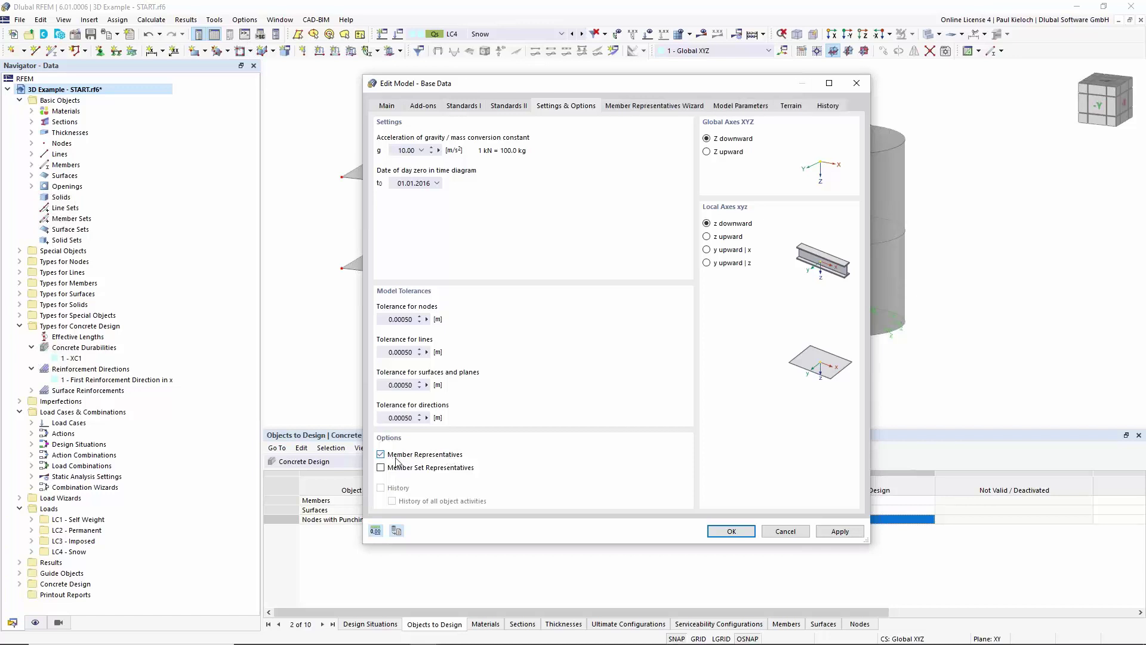
pyautogui.click(675, 109)
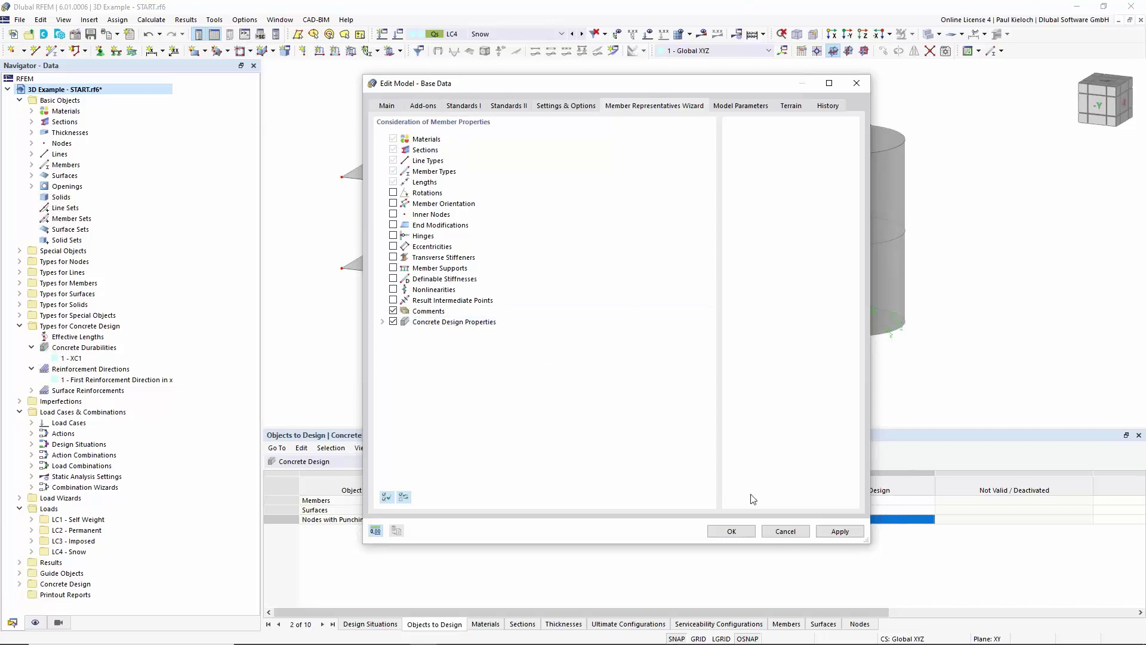
pyautogui.click(732, 532)
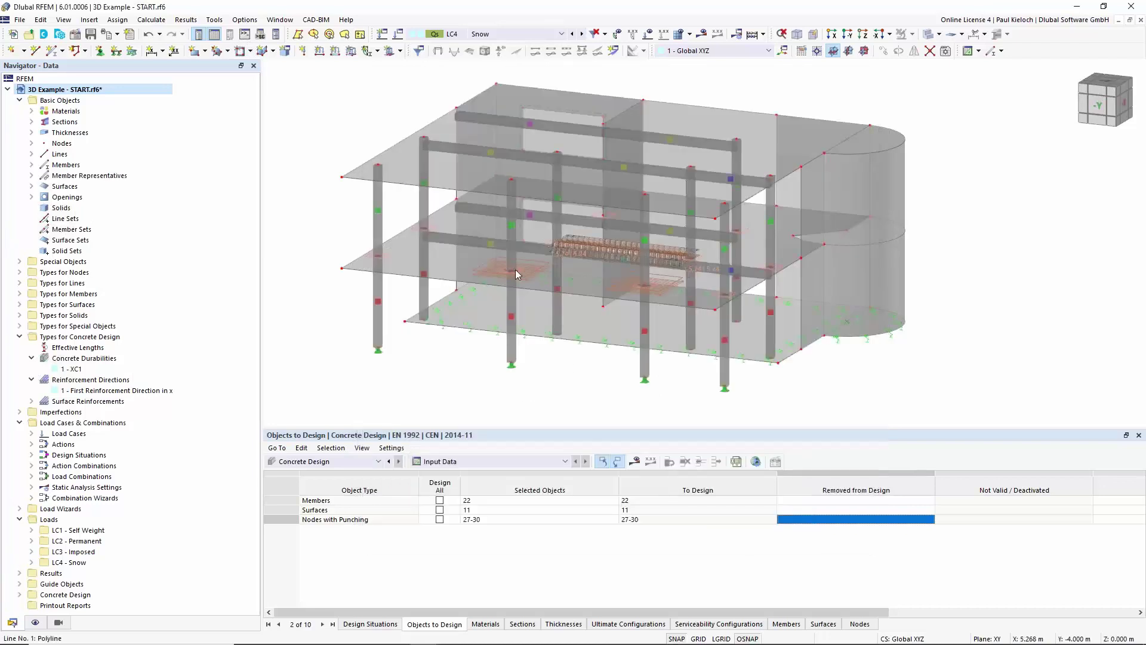
# List the member representatives and highlight the first-floor columns 1-9 of representative 1 in the model
pyautogui.keyDown('ctrl'); pyautogui.moveTo(434, 328); pyautogui.dragTo(436, 387, button='middle'); pyautogui.keyUp('ctrl')
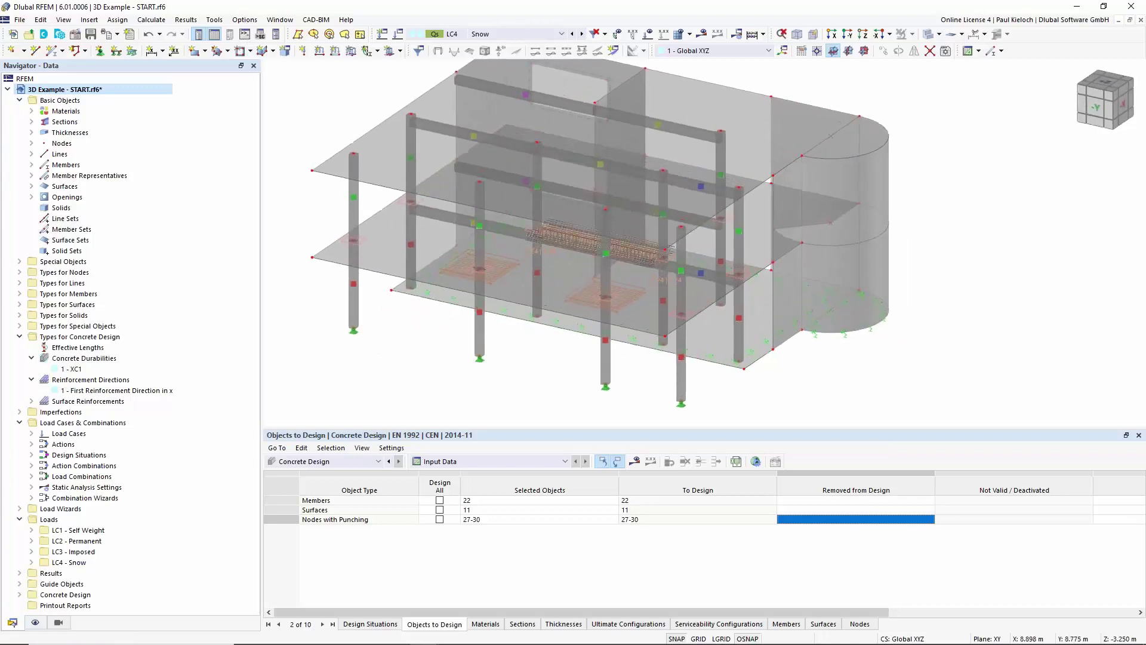
pyautogui.click(32, 176)
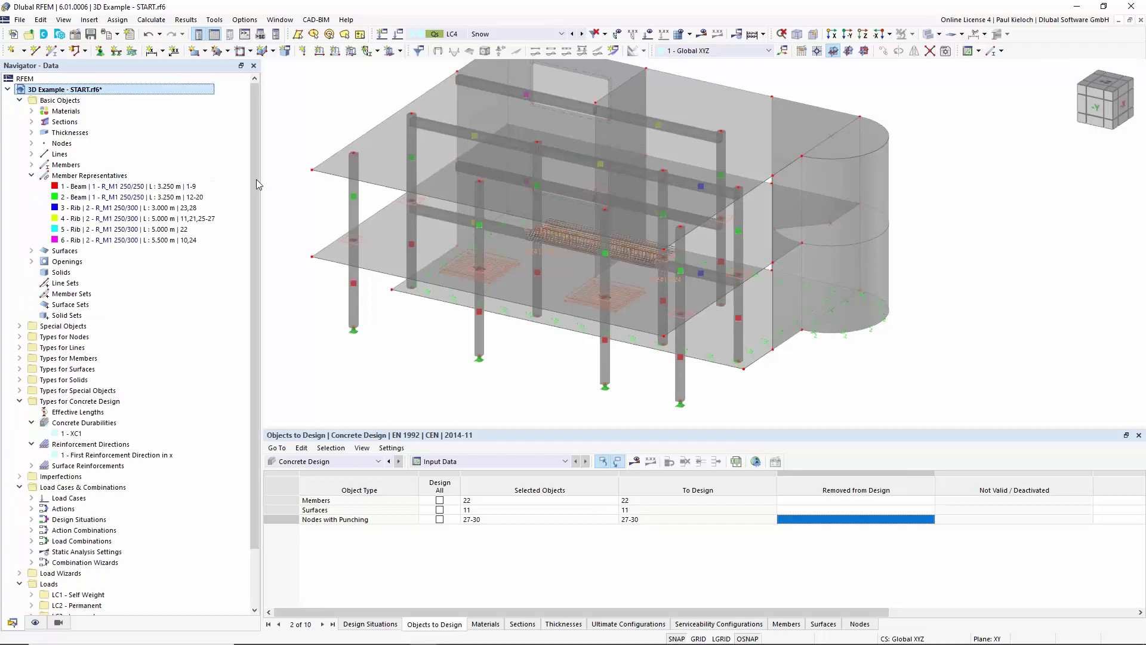
pyautogui.moveTo(320, 196); pyautogui.dragTo(347, 230, button='middle')
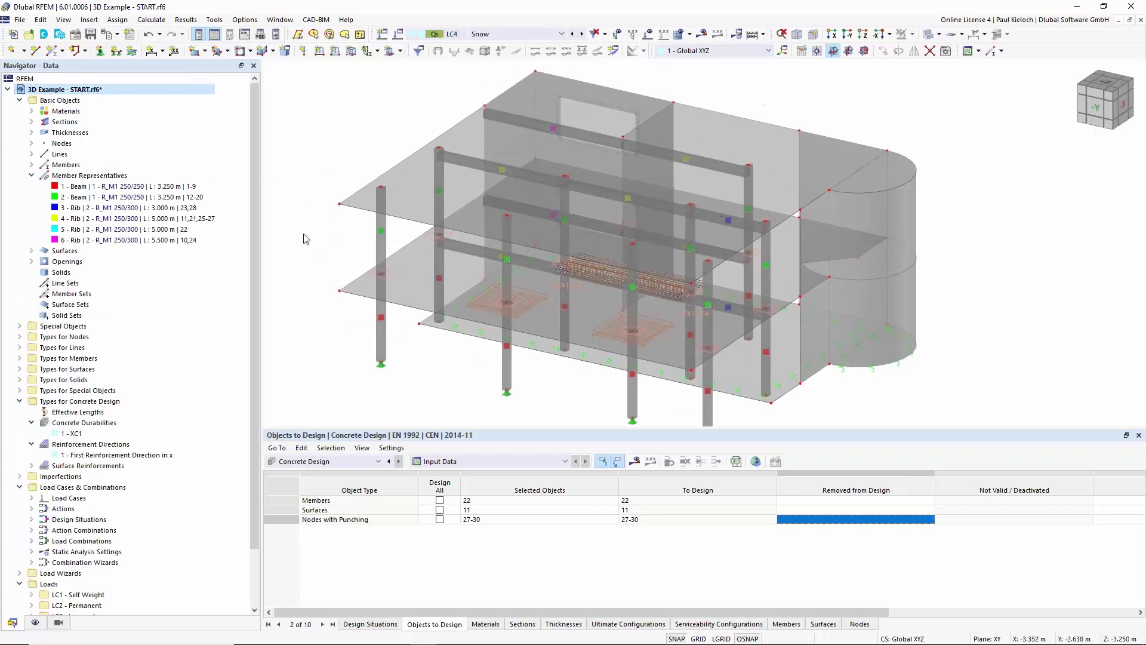
pyautogui.click(175, 187)
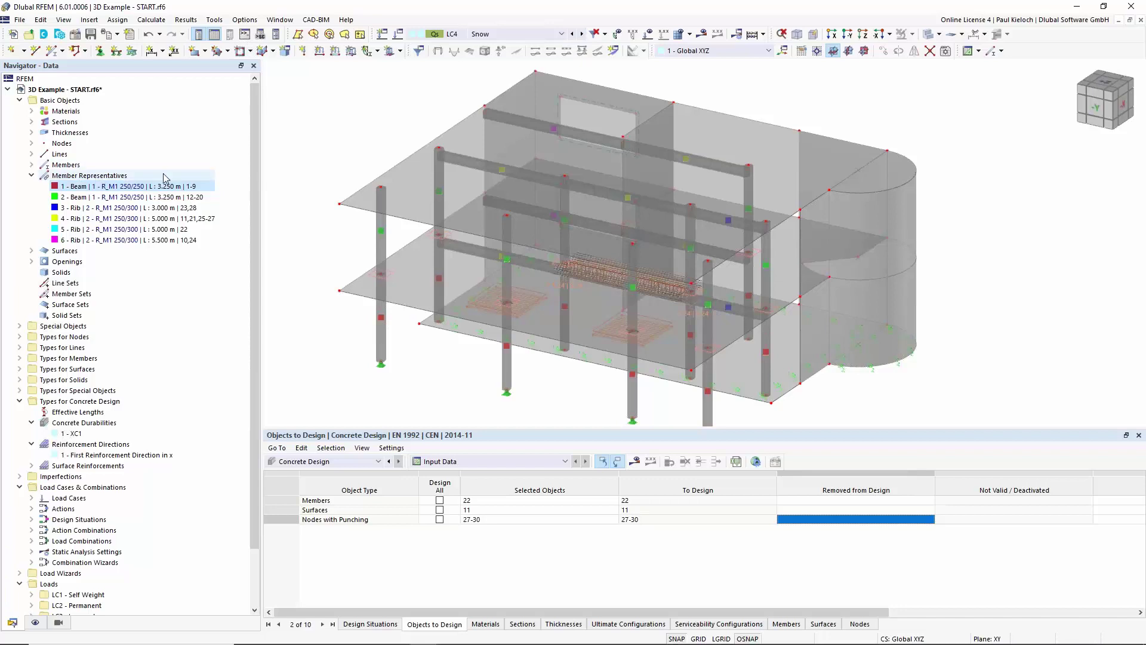
pyautogui.click(176, 189)
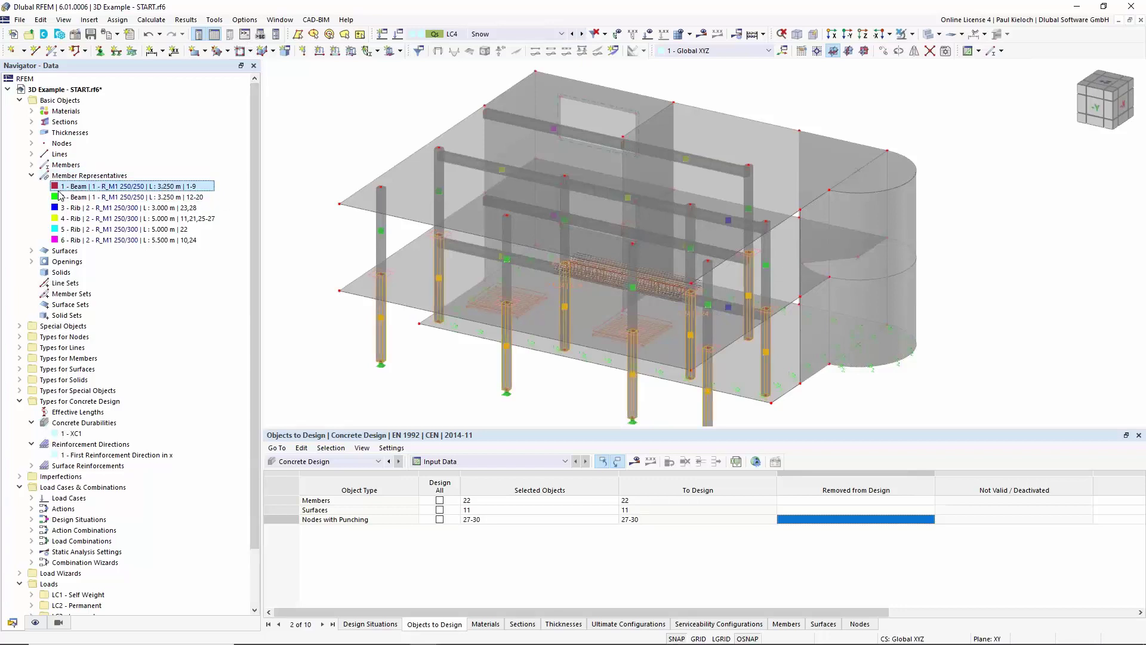
pyautogui.click(297, 166)
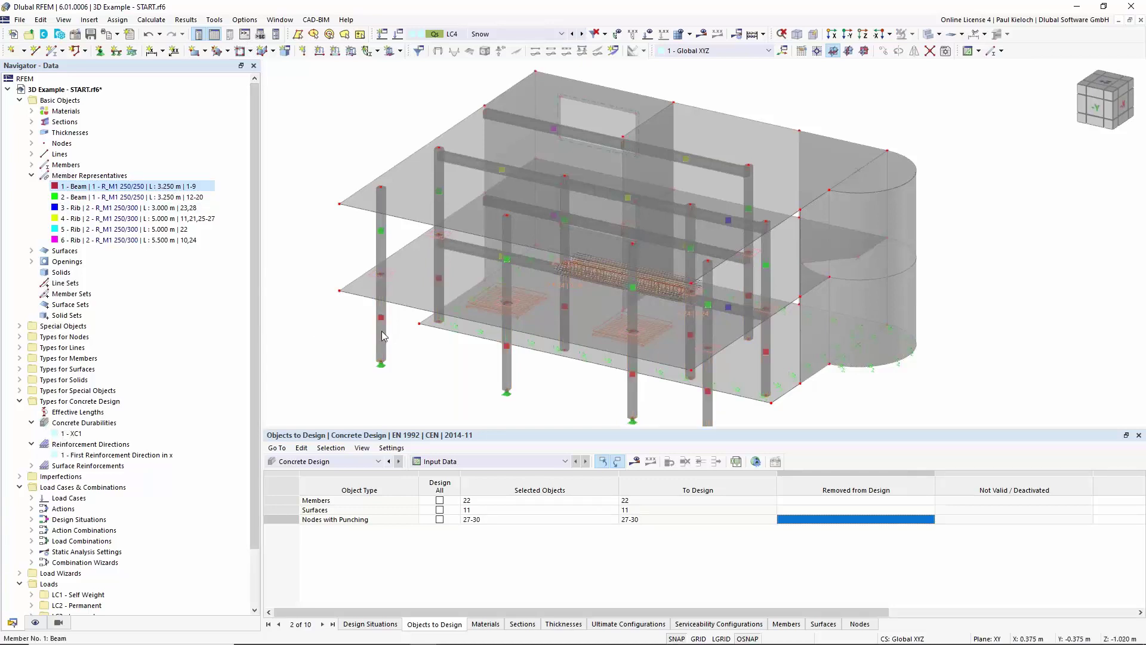
pyautogui.click(202, 191)
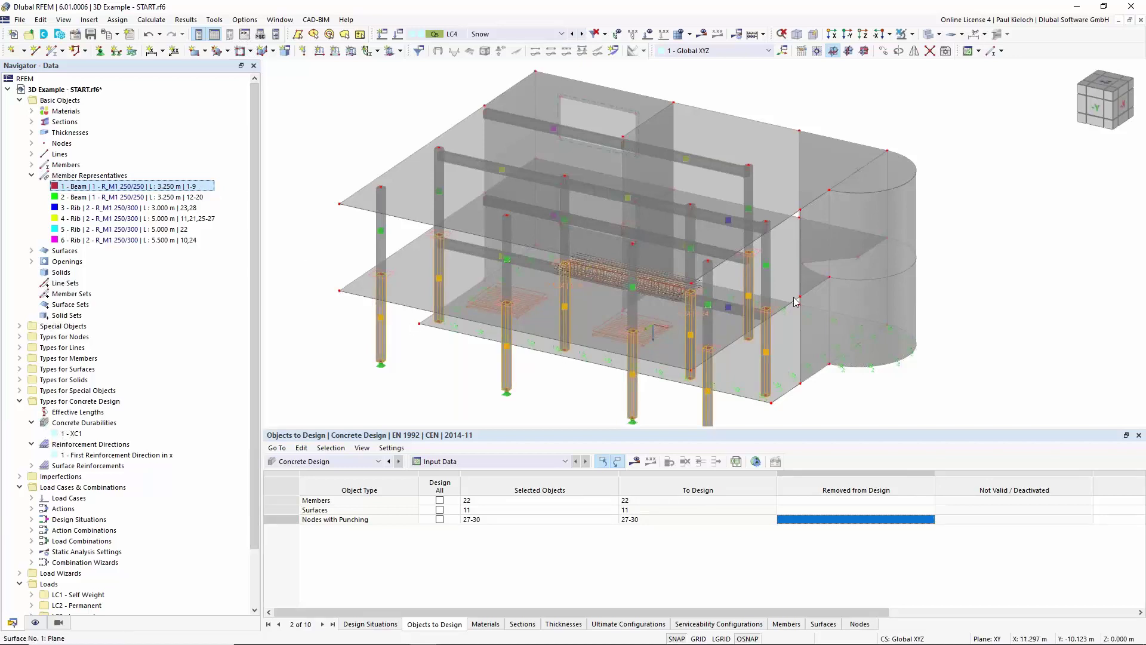
pyautogui.moveTo(567, 338); pyautogui.dragTo(587, 268, button='middle')
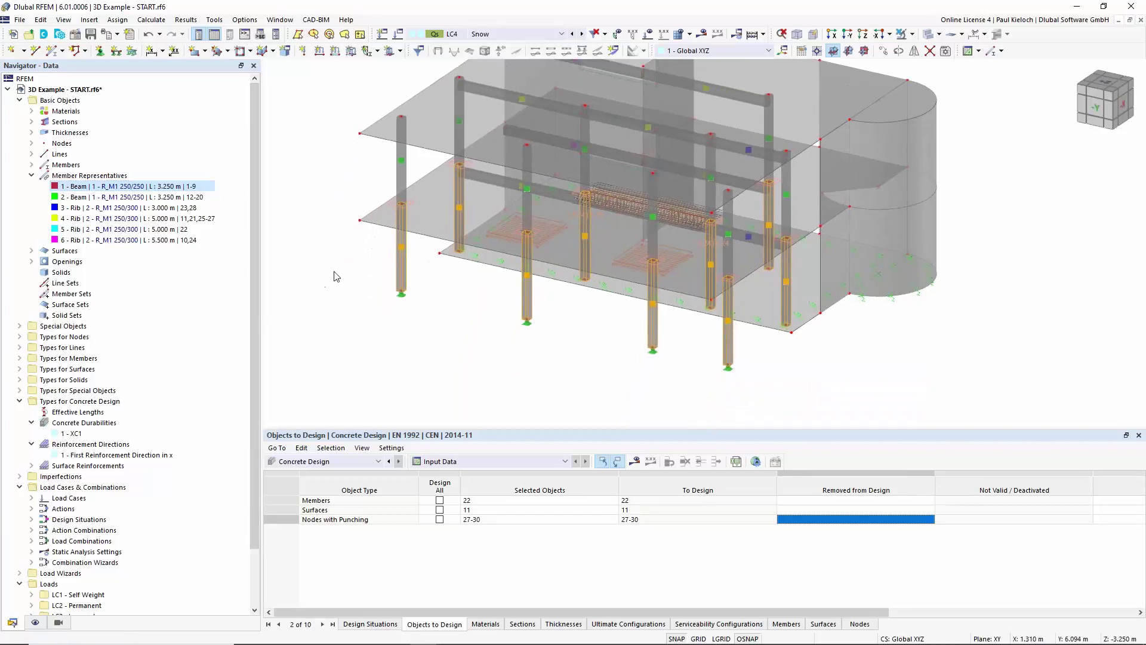
# Compare the properties of member representative 2 (columns 12-20) with those of representative 1, then close them without changes
pyautogui.click(174, 199)
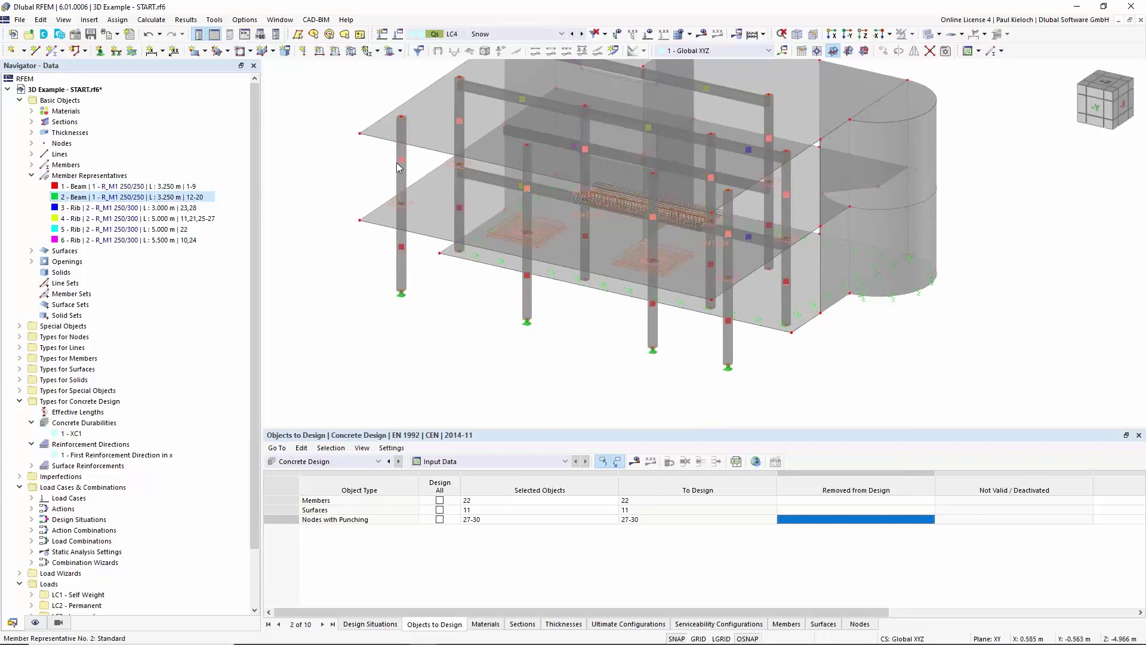
pyautogui.doubleClick(181, 203)
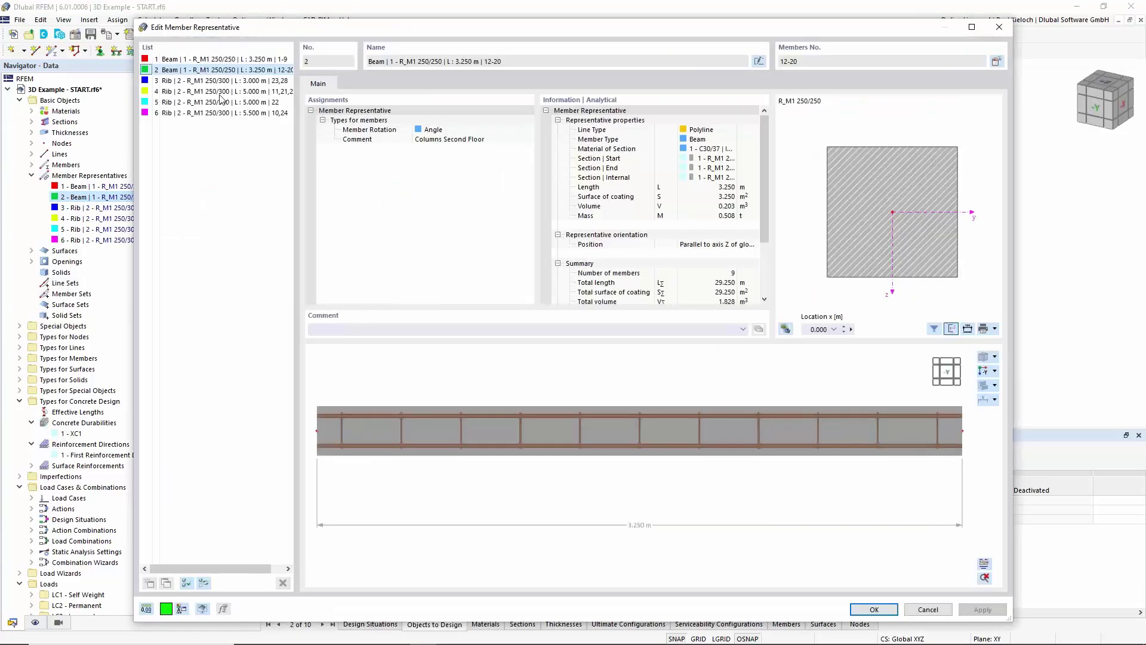
pyautogui.click(254, 60)
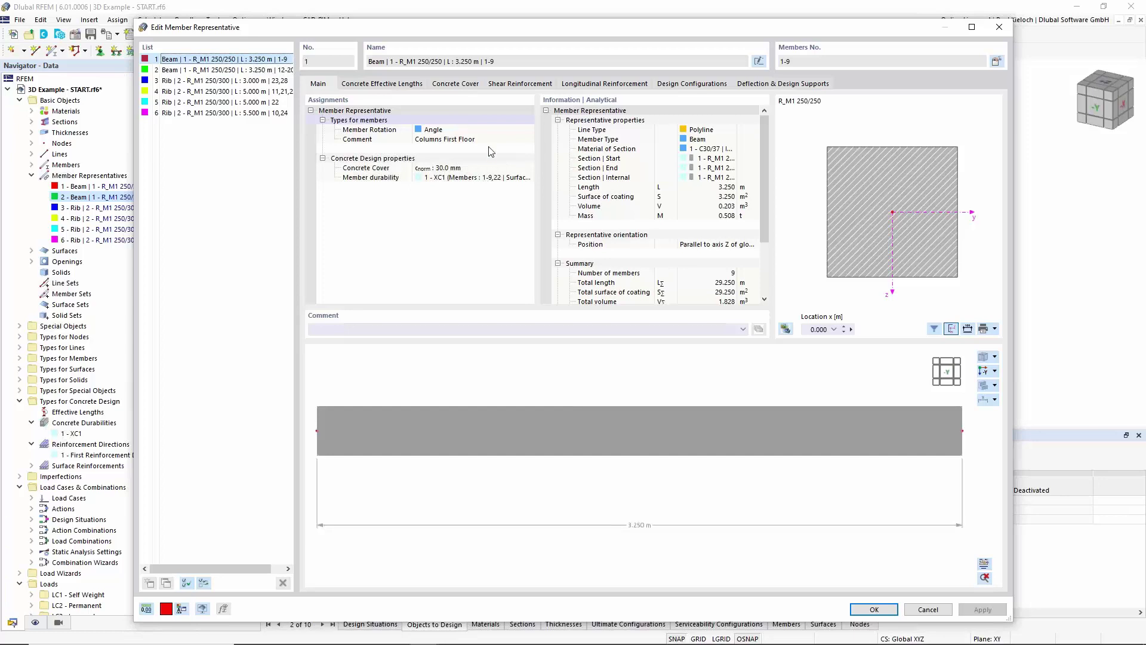
pyautogui.click(927, 609)
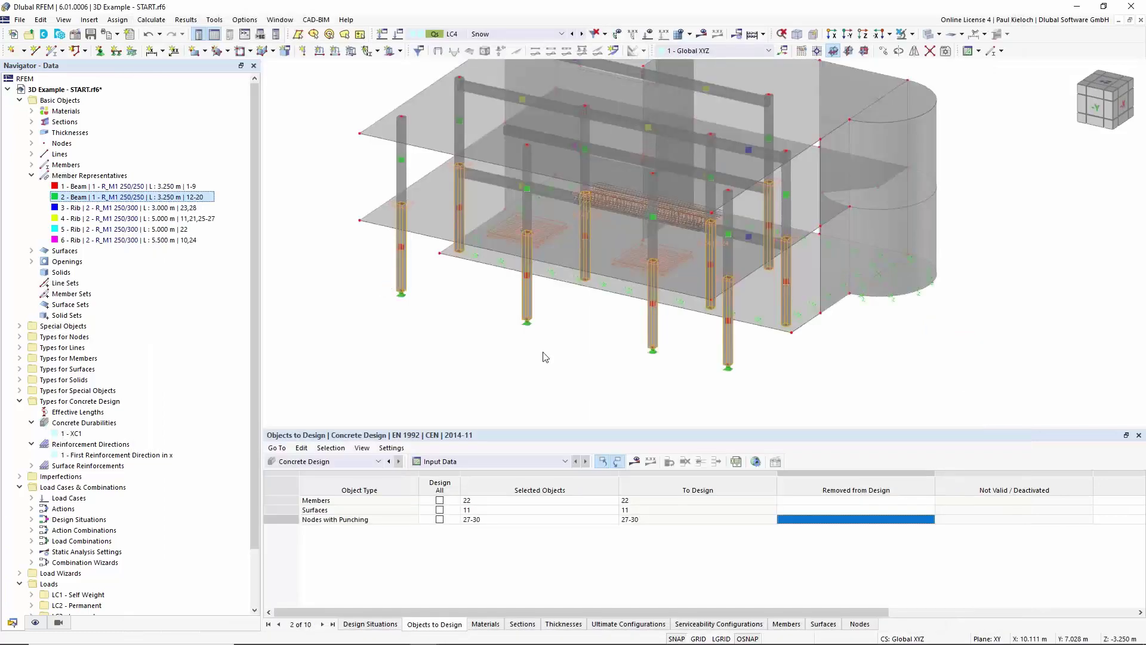
# Open member representative 1 (columns 1-9) for editing and add shear reinforcement with 8 mm stirrups at a distance of 0.150 m
pyautogui.moveTo(582, 359)
pyautogui.keyDown('ctrl'); pyautogui.mouseDown(button='middle')
pyautogui.moveTo(627, 325)
pyautogui.moveTo(577, 350)
pyautogui.mouseUp(button='middle'); pyautogui.keyUp('ctrl')
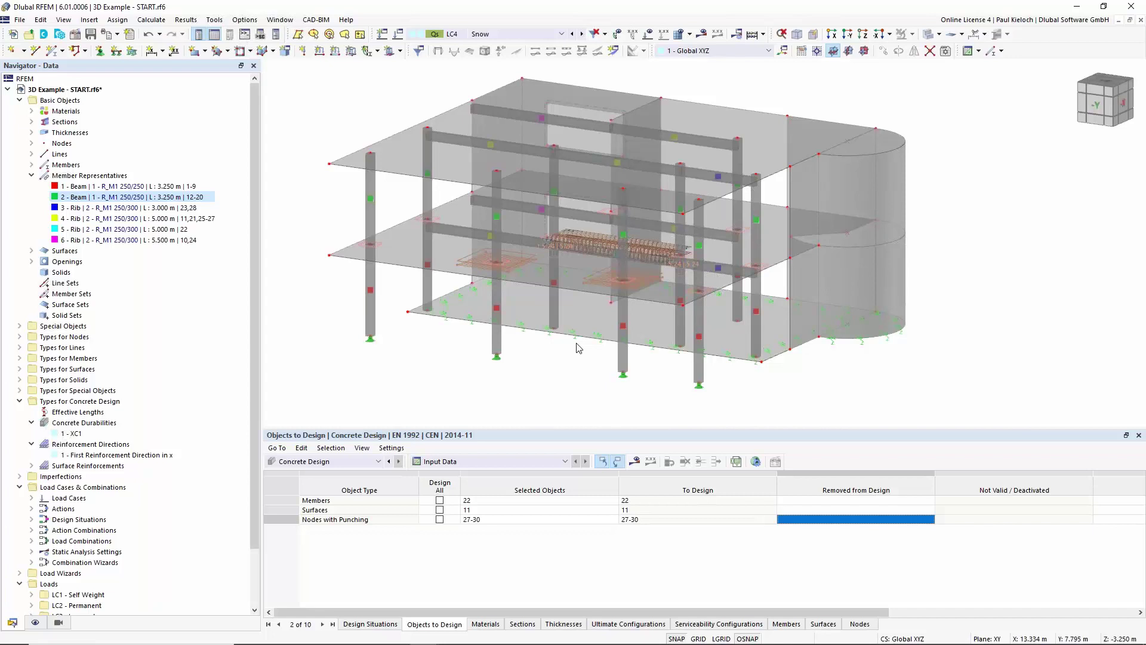
pyautogui.click(204, 186)
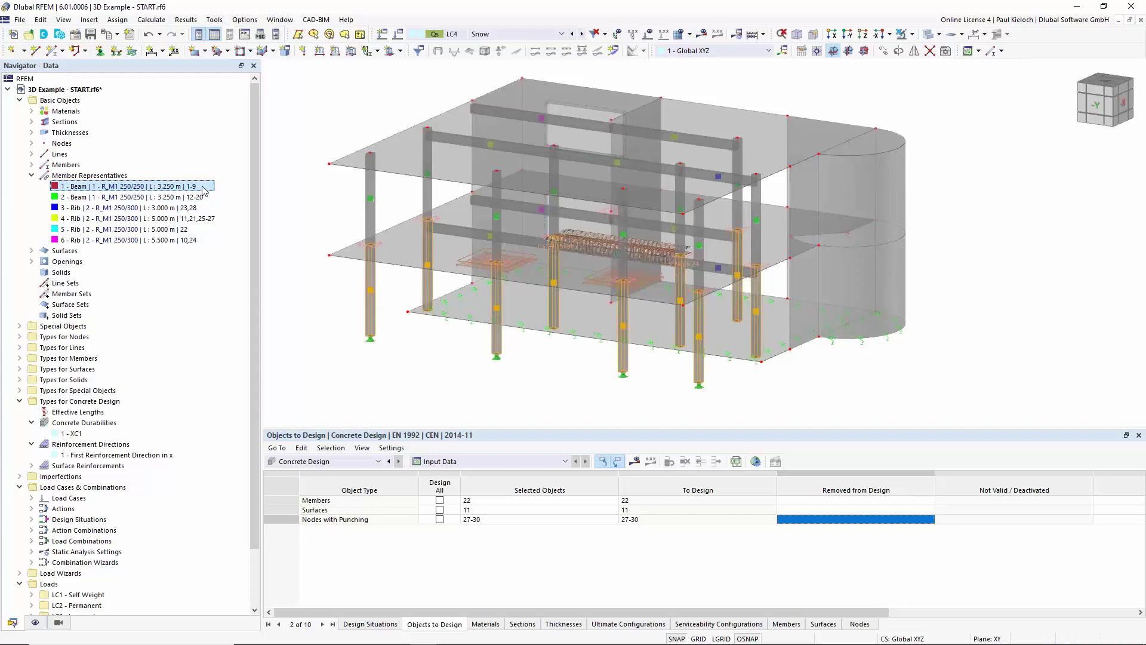
pyautogui.doubleClick(204, 188)
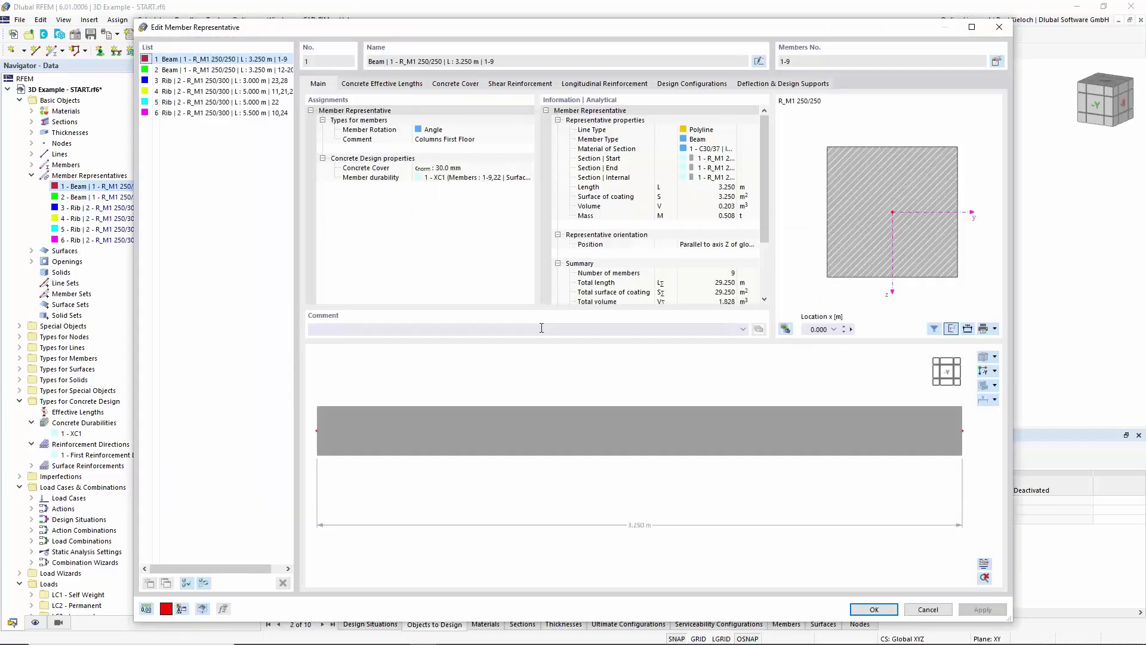
pyautogui.click(468, 84)
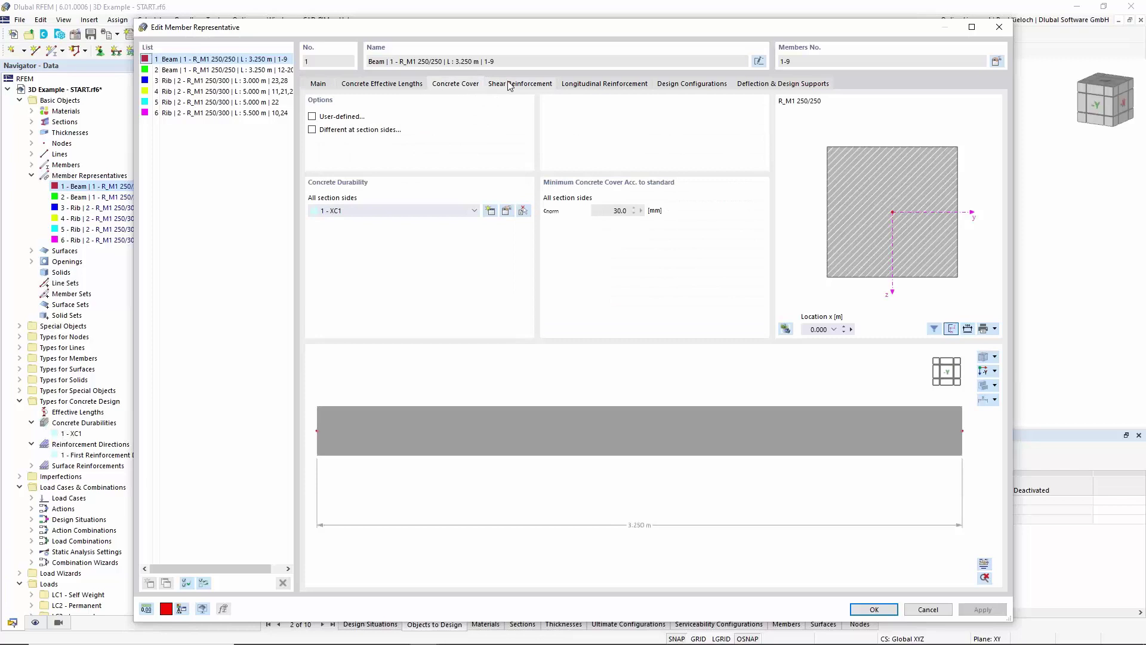
pyautogui.click(511, 85)
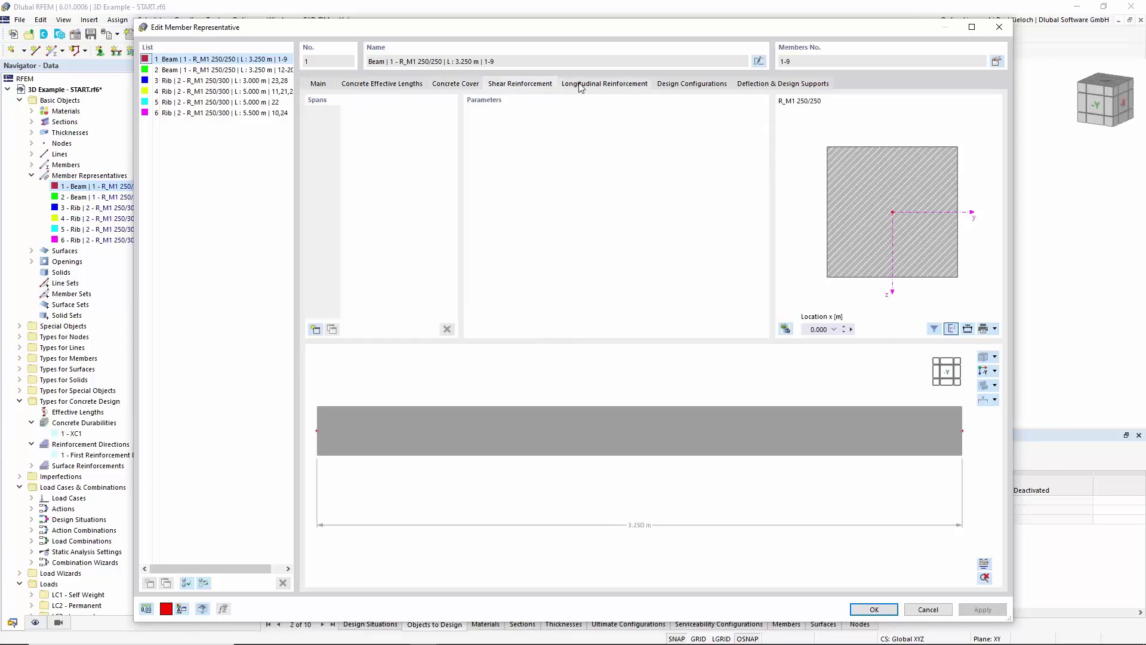
pyautogui.click(315, 329)
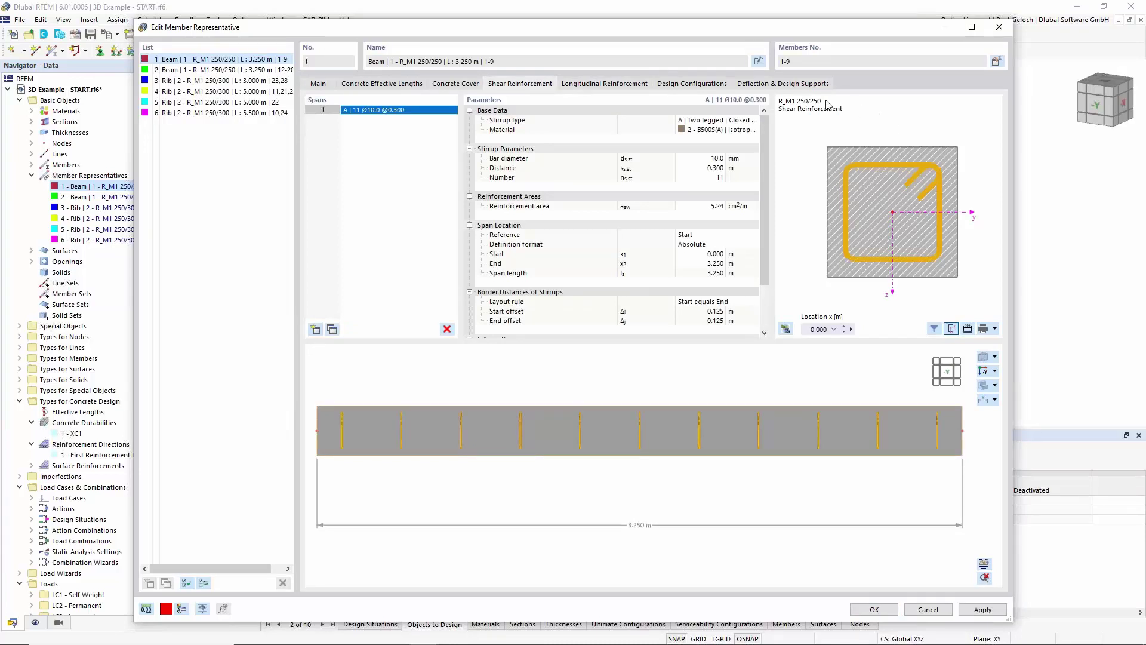
pyautogui.click(709, 158)
pyautogui.write('8')
pyautogui.click(712, 168)
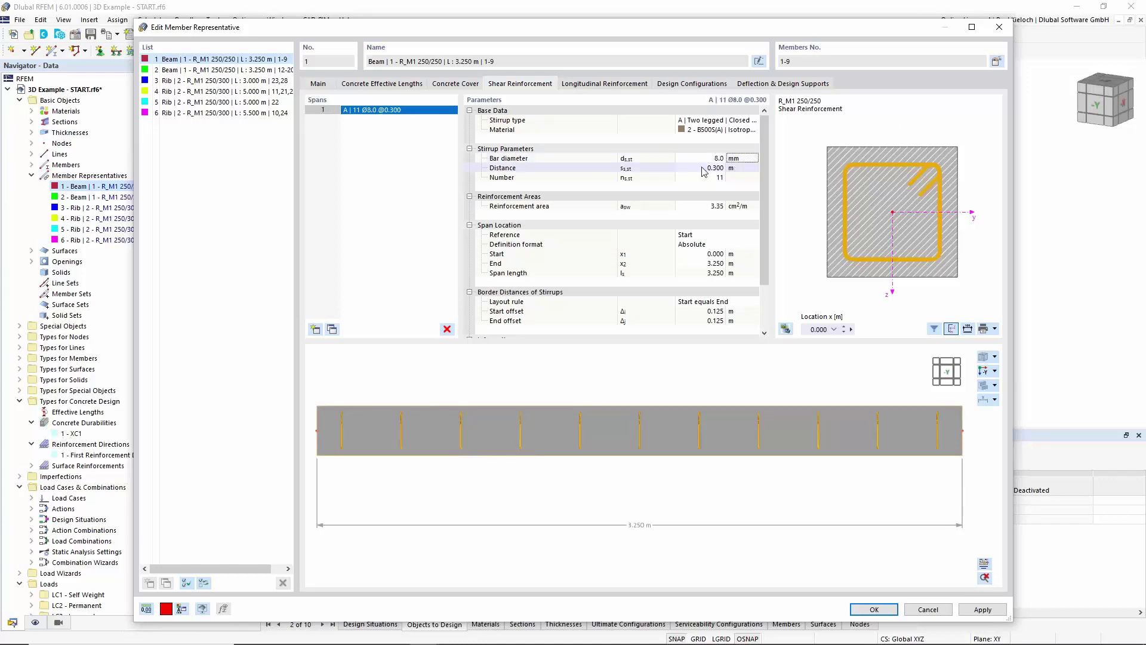
pyautogui.write('0.15')
pyautogui.click(741, 169)
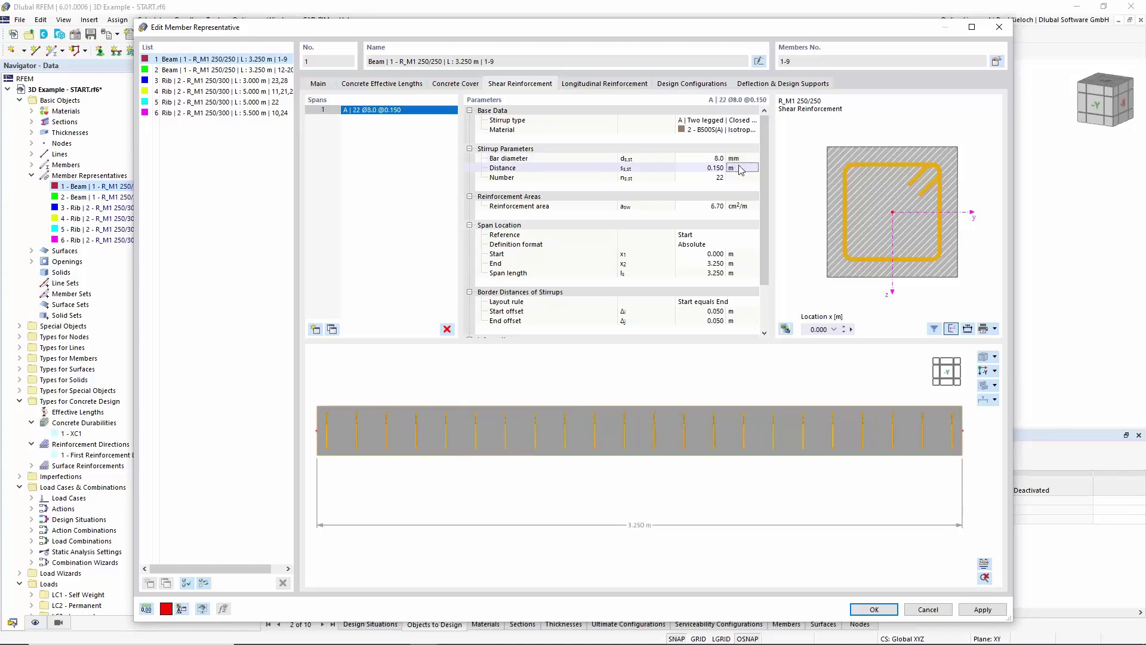
# Add uniformly surrounding longitudinal reinforcement of 8 bars with 12 mm diameter to member representative 1 and accept the changes
pyautogui.click(612, 84)
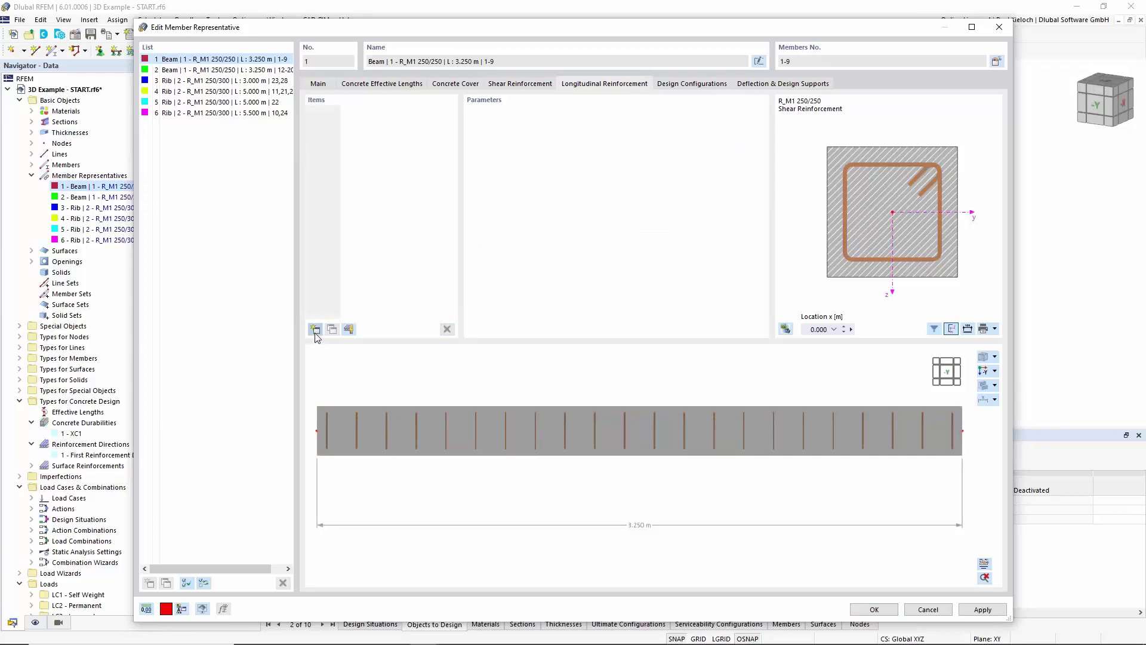
pyautogui.click(315, 328)
pyautogui.click(744, 121)
pyautogui.click(745, 122)
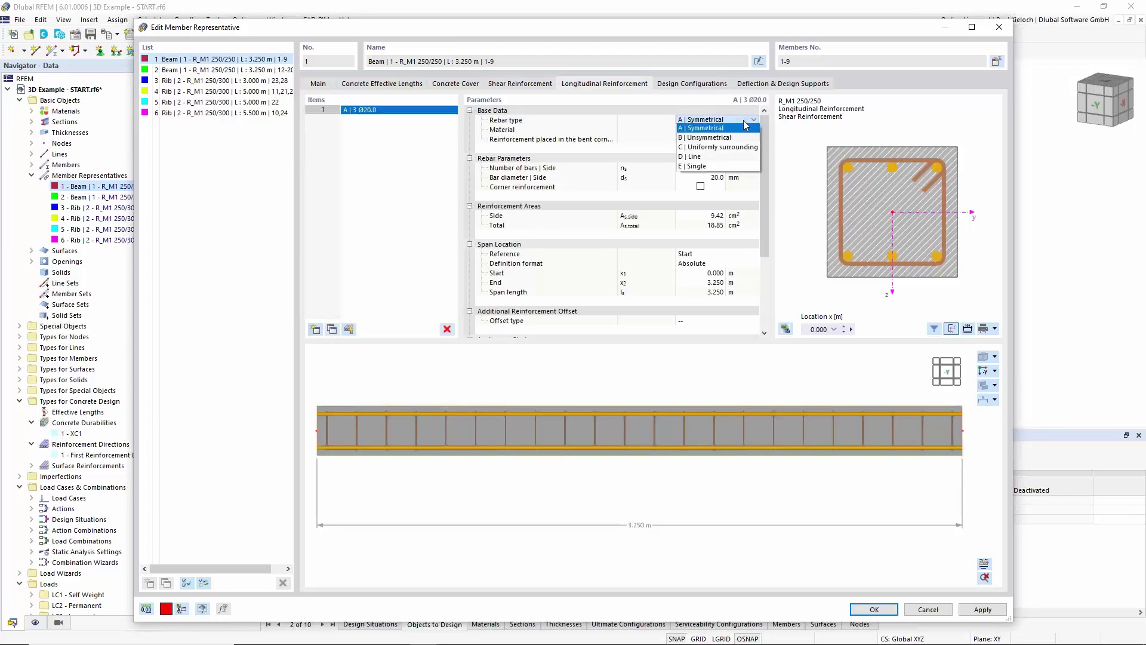
pyautogui.click(735, 153)
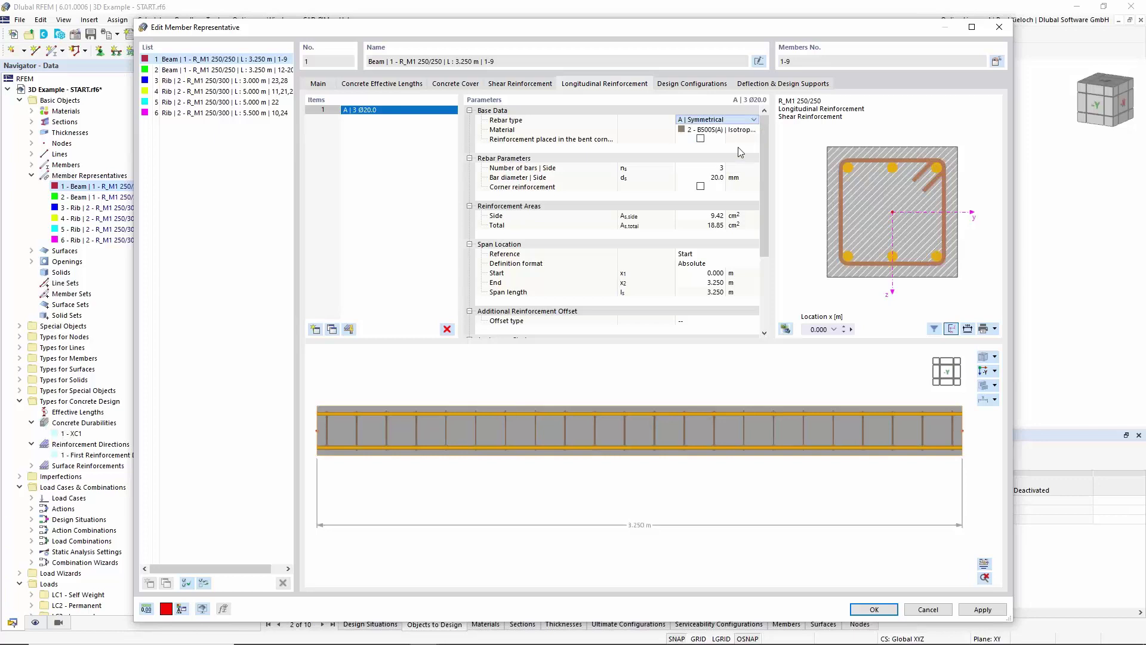
pyautogui.click(714, 169)
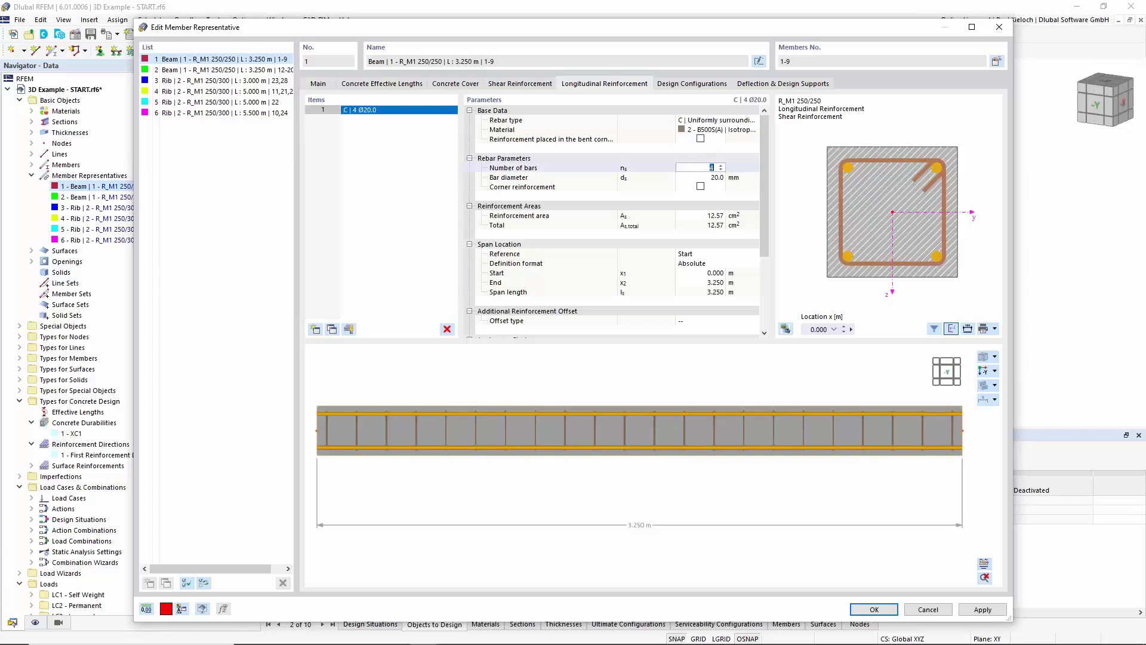
pyautogui.write('8')
pyautogui.press('Return')
pyautogui.click(705, 177)
pyautogui.write('12')
pyautogui.click(745, 179)
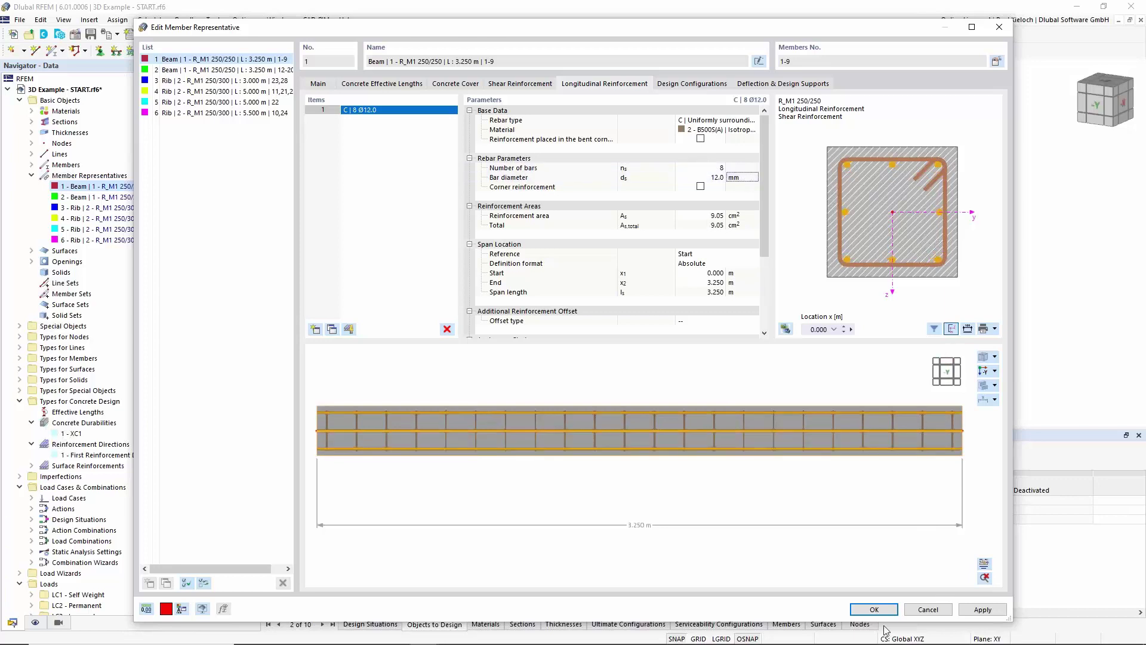
pyautogui.click(875, 609)
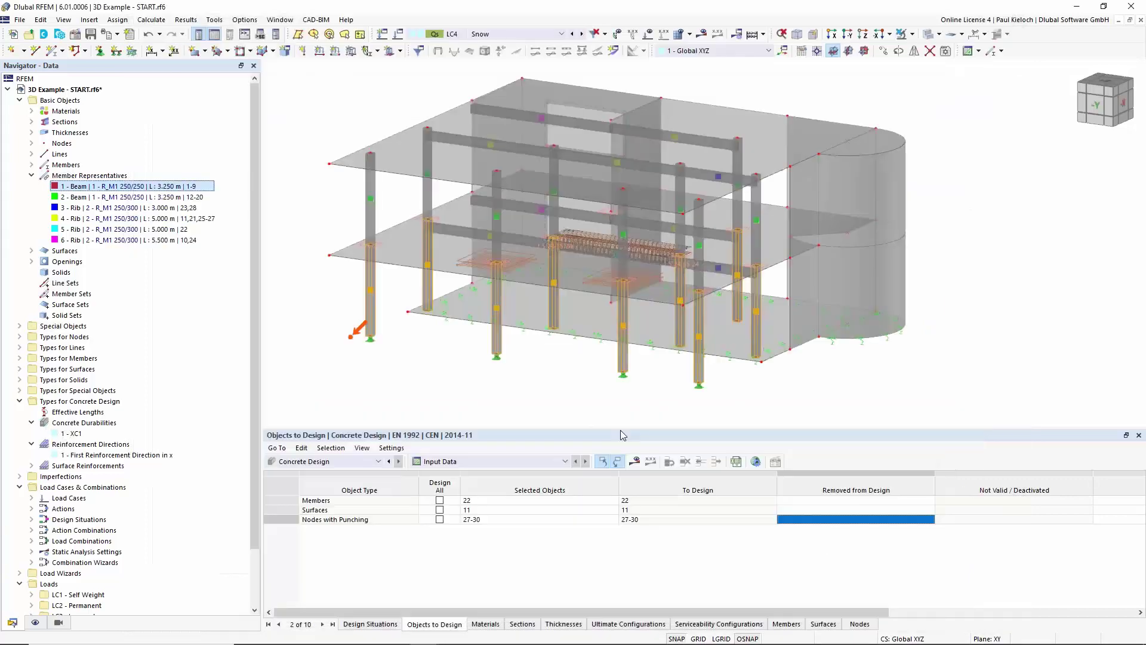
# Isolate columns 1-9 of member representative 1 in the model using visibility by selected and related objects
pyautogui.moveTo(578, 358); pyautogui.dragTo(577, 397, button='middle')
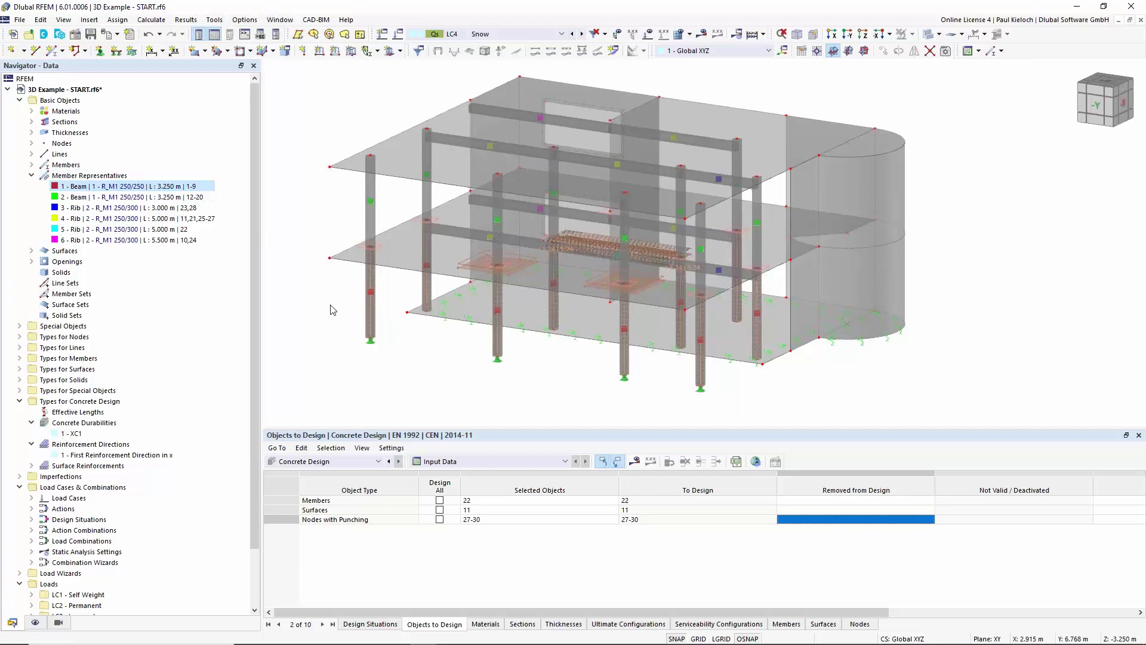
pyautogui.click(191, 187)
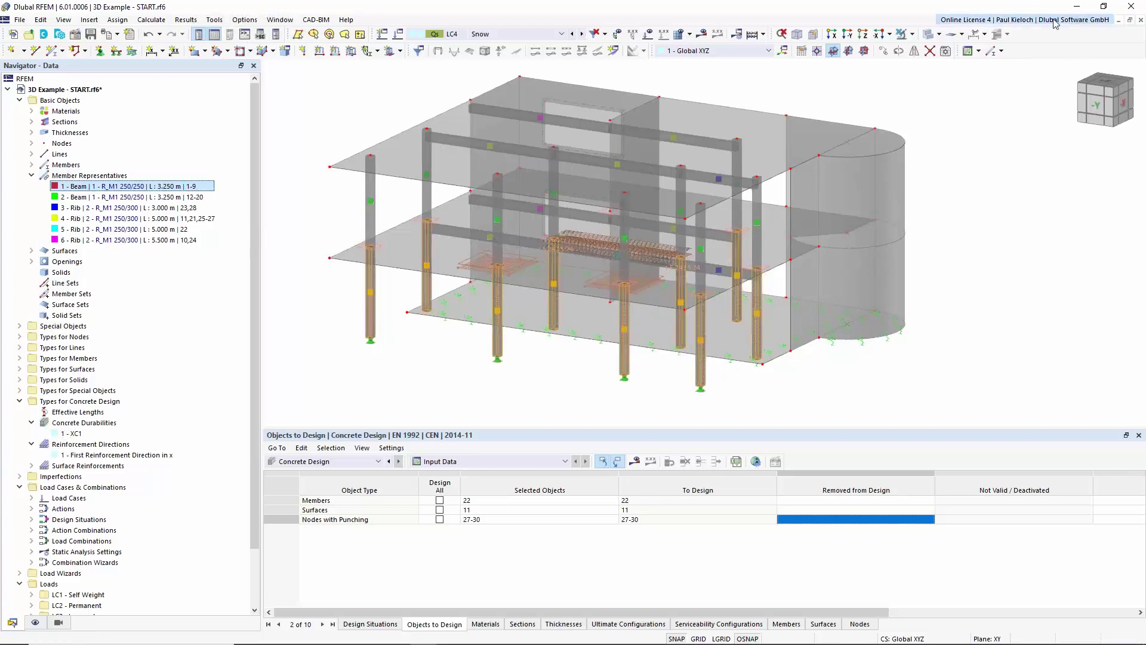
pyautogui.click(914, 39)
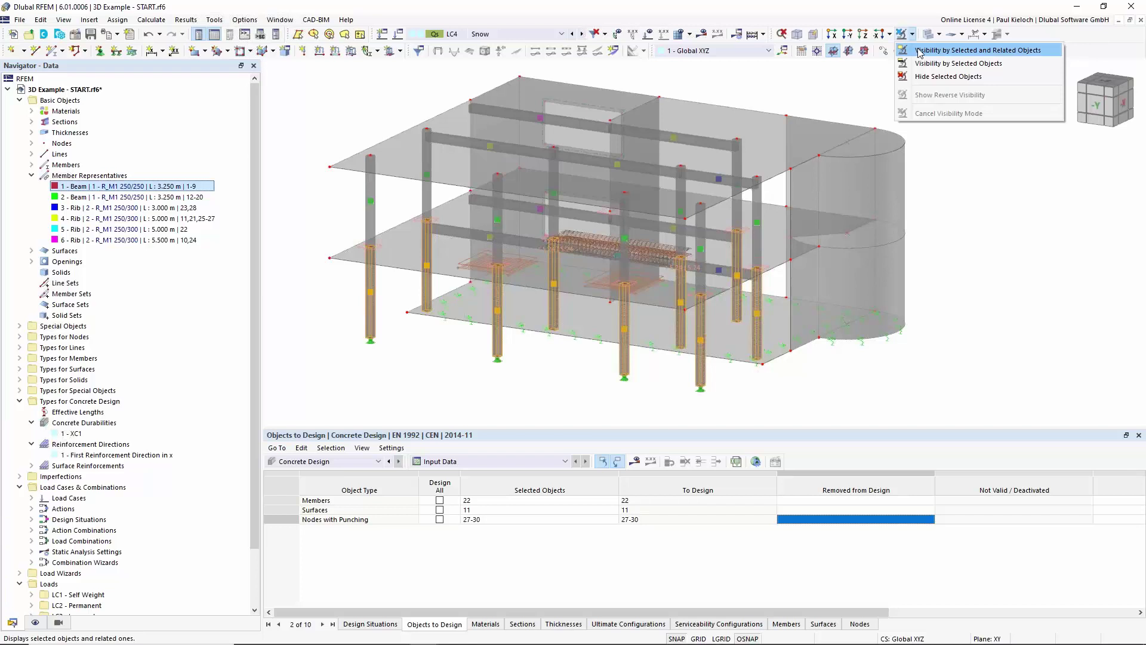
pyautogui.click(956, 47)
pyautogui.click(982, 207)
pyautogui.keyDown('ctrl'); pyautogui.moveTo(902, 256); pyautogui.dragTo(944, 181, button='middle'); pyautogui.keyUp('ctrl')
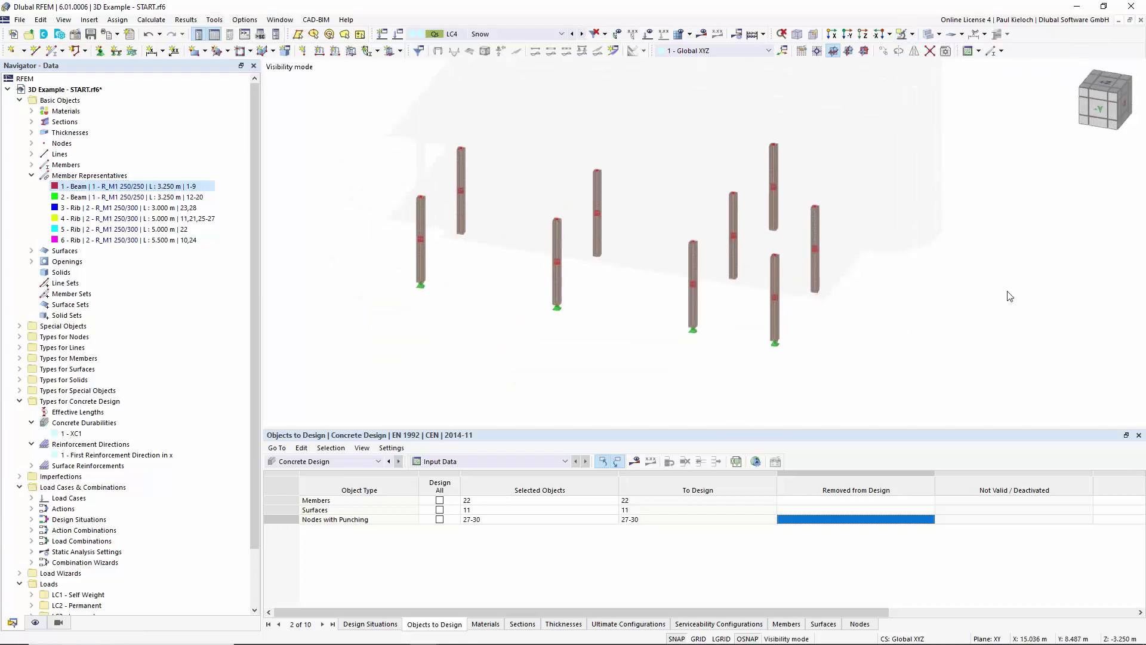
pyautogui.keyDown('ctrl'); pyautogui.moveTo(973, 224); pyautogui.dragTo(931, 215, button='middle'); pyautogui.keyUp('ctrl')
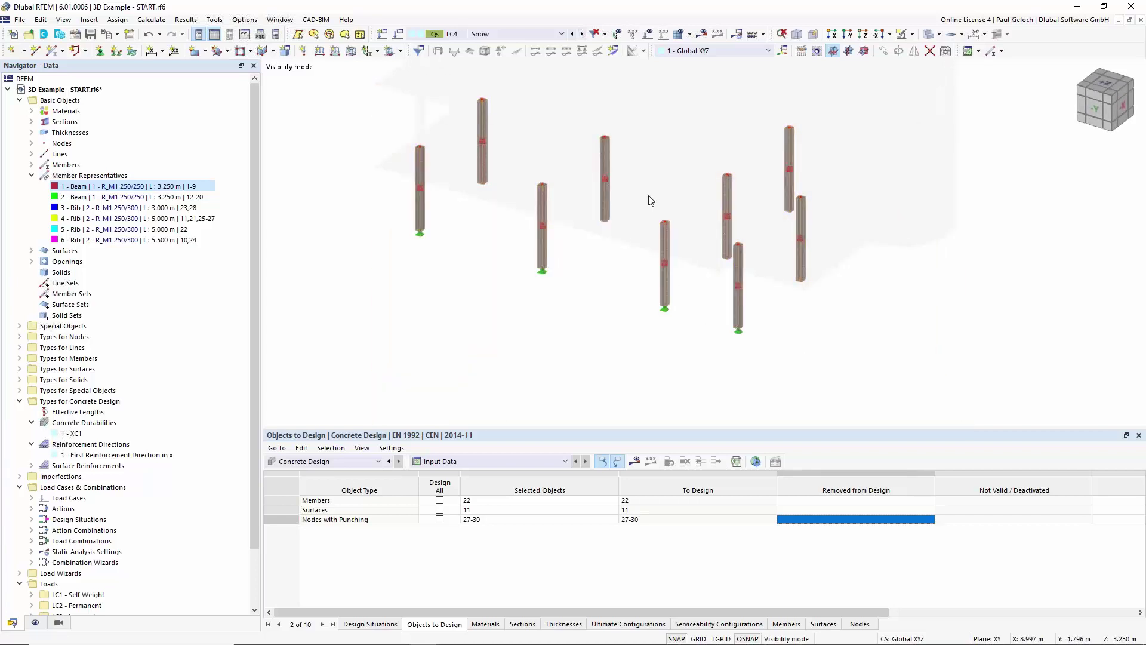
# Create a new concrete design effective length, braced about the y- and z-axes, and review its nodal supports and effective length factors
pyautogui.rightClick(70, 412)
pyautogui.click(89, 427)
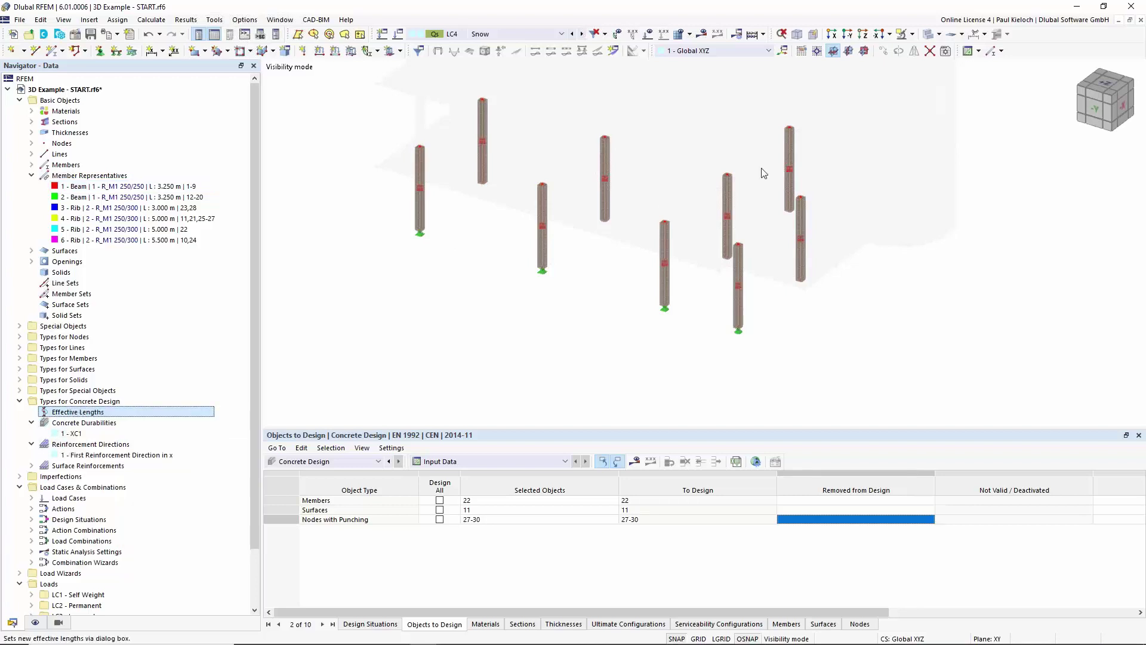
pyautogui.click(364, 202)
pyautogui.click(451, 203)
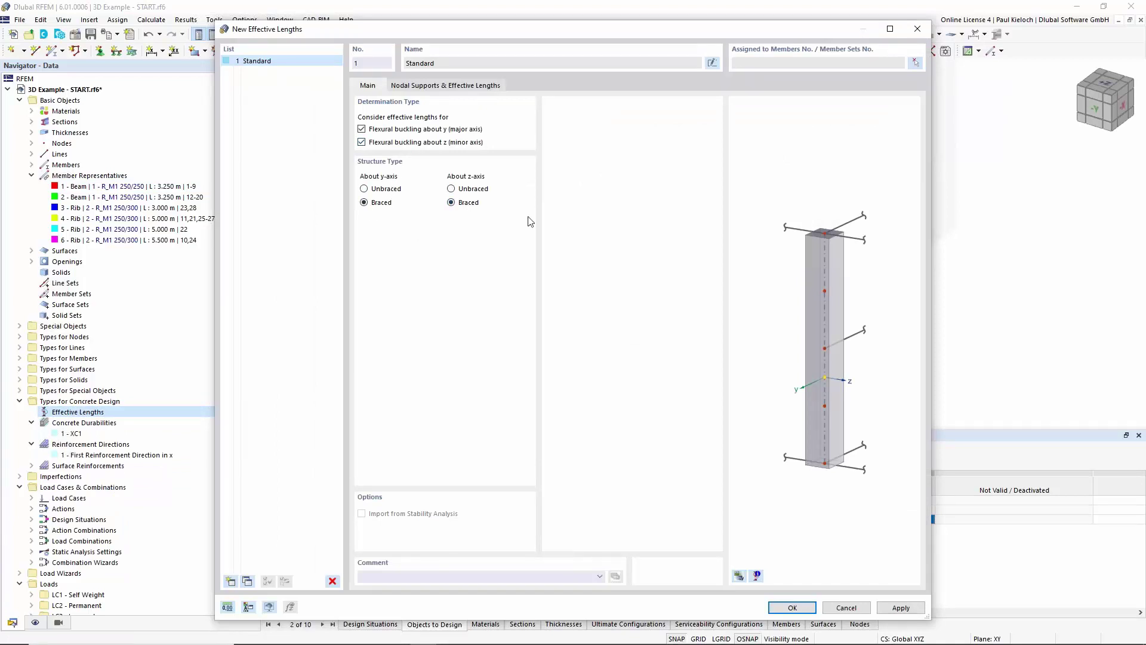
pyautogui.click(417, 86)
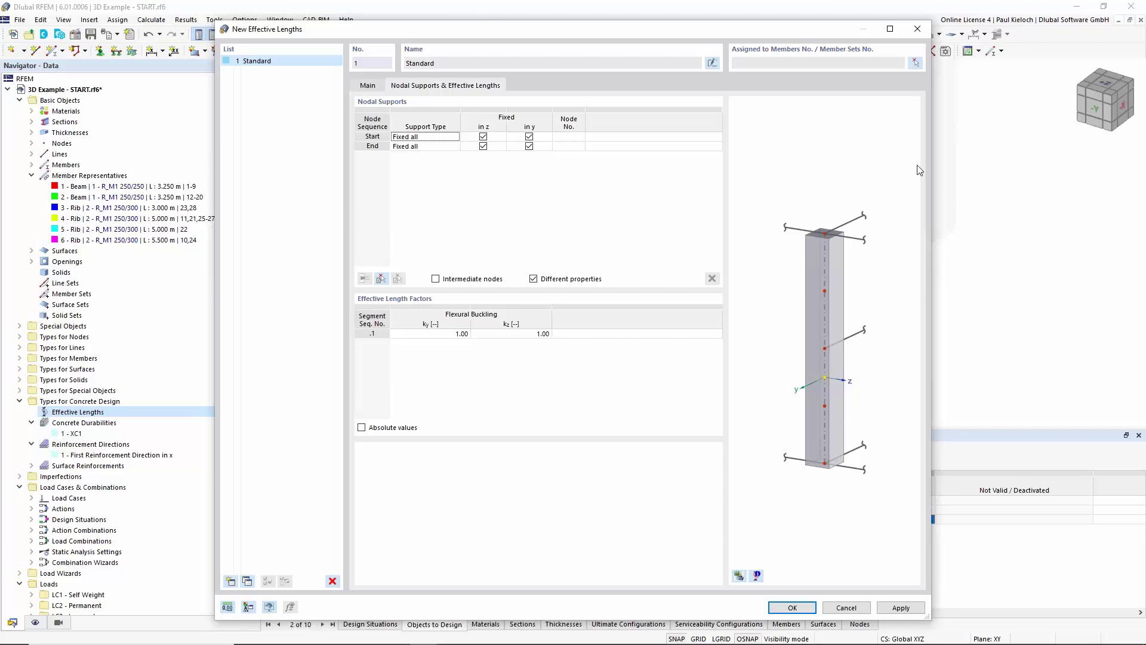
# Assign the new effective length to columns 1-9 and accept its definition
pyautogui.click(917, 63)
pyautogui.moveTo(371, 66); pyautogui.dragTo(936, 386)
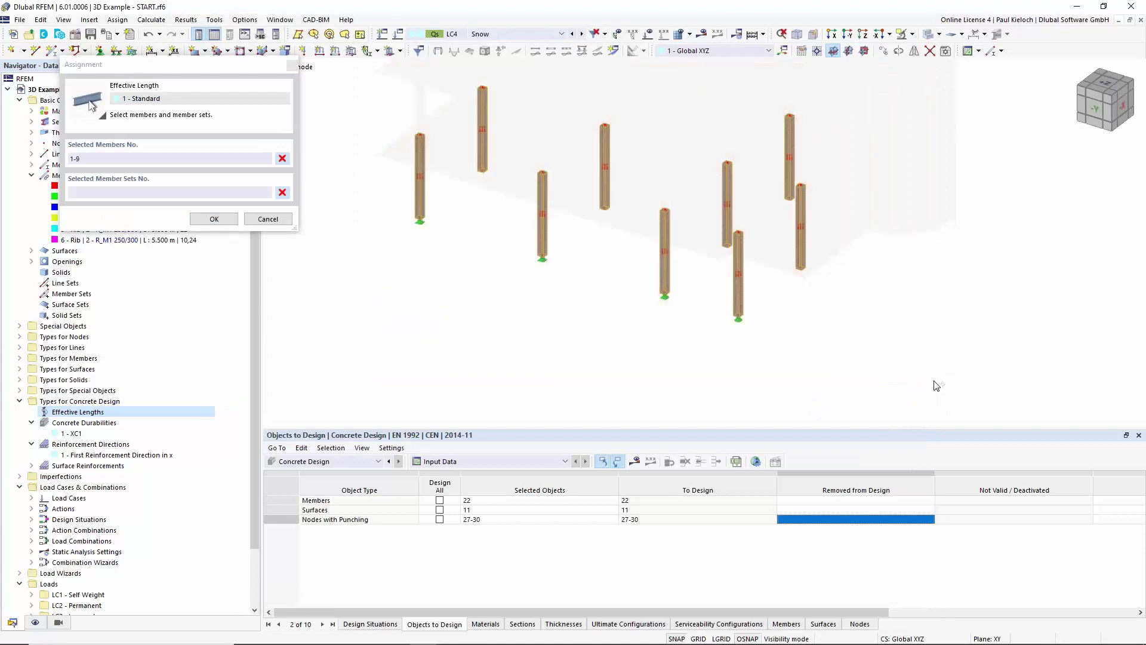
pyautogui.click(214, 219)
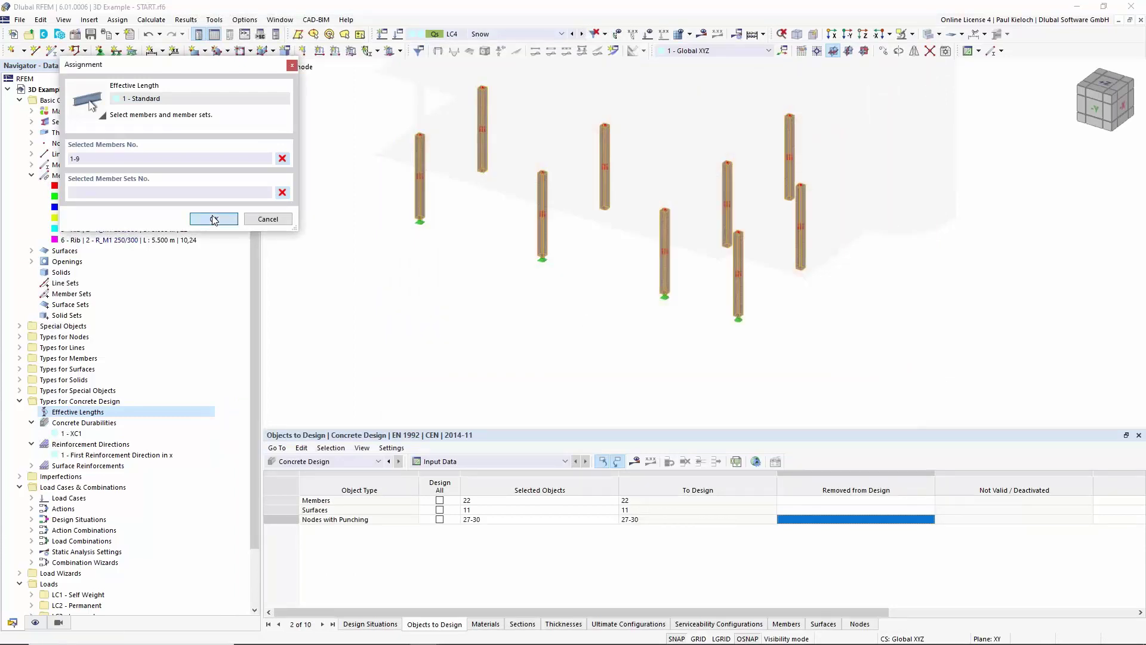
pyautogui.click(793, 606)
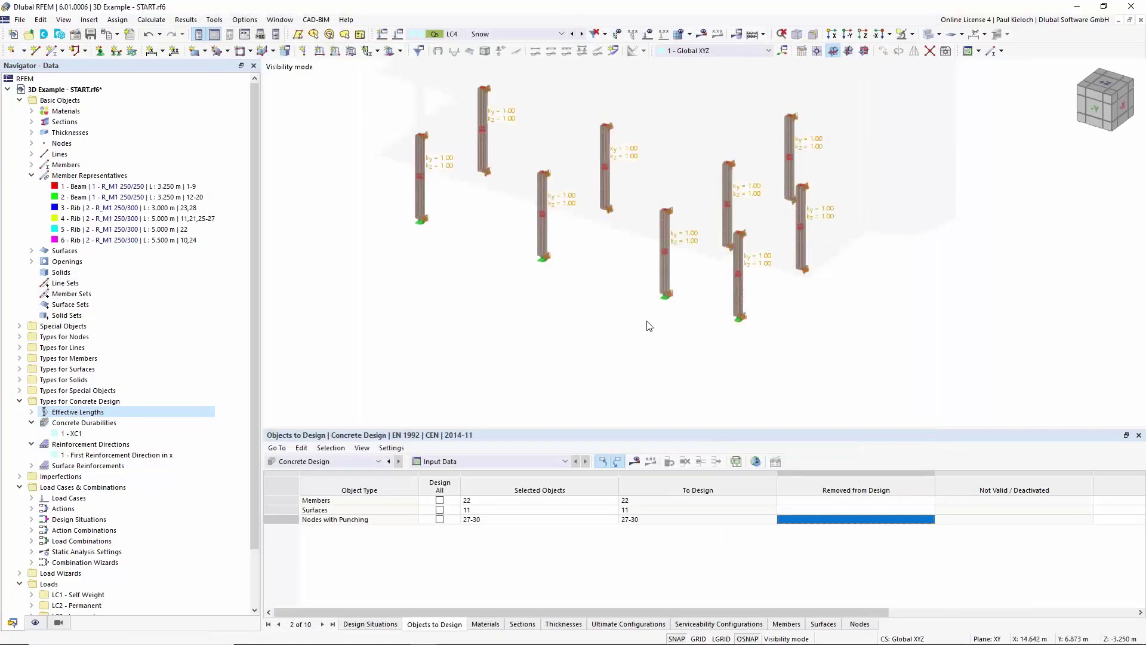
# Hide the member effective lengths of the concrete design types in the model display
pyautogui.moveTo(621, 273); pyautogui.dragTo(615, 309, button='middle')
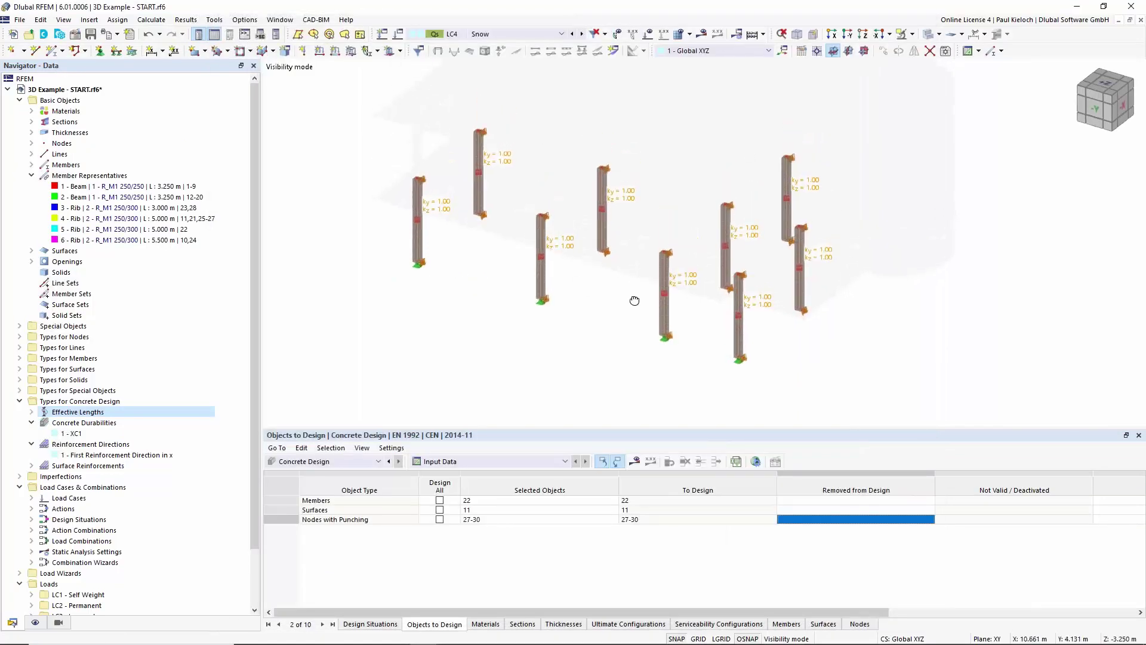
pyautogui.keyDown('ctrl'); pyautogui.moveTo(635, 301); pyautogui.dragTo(643, 292, button='middle'); pyautogui.keyUp('ctrl')
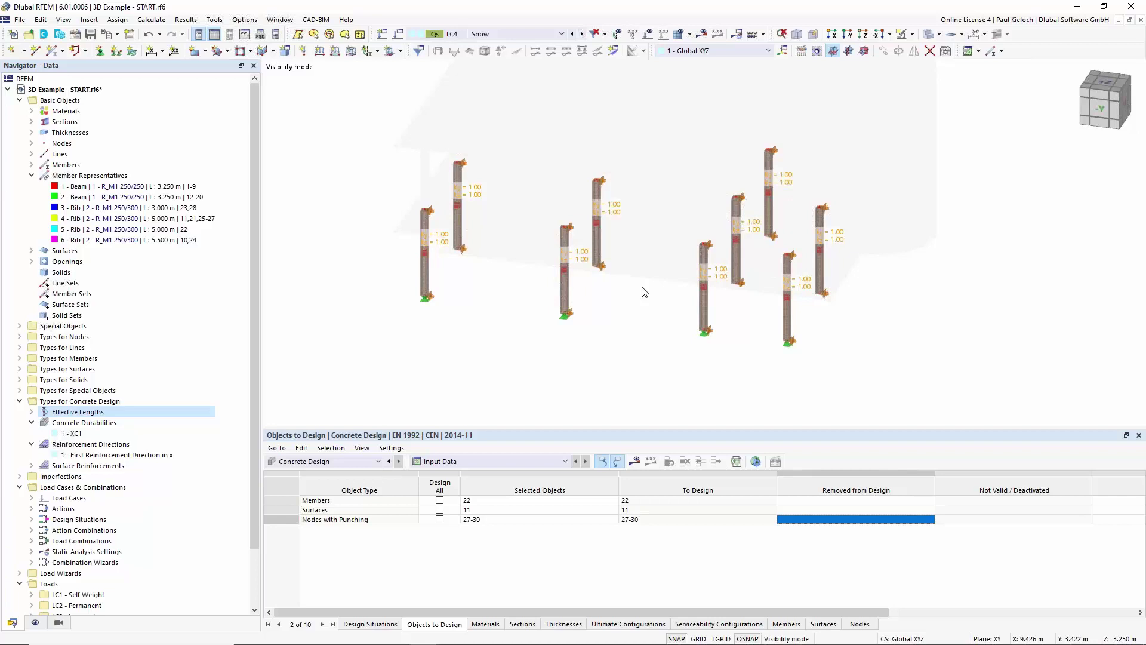
pyautogui.click(35, 622)
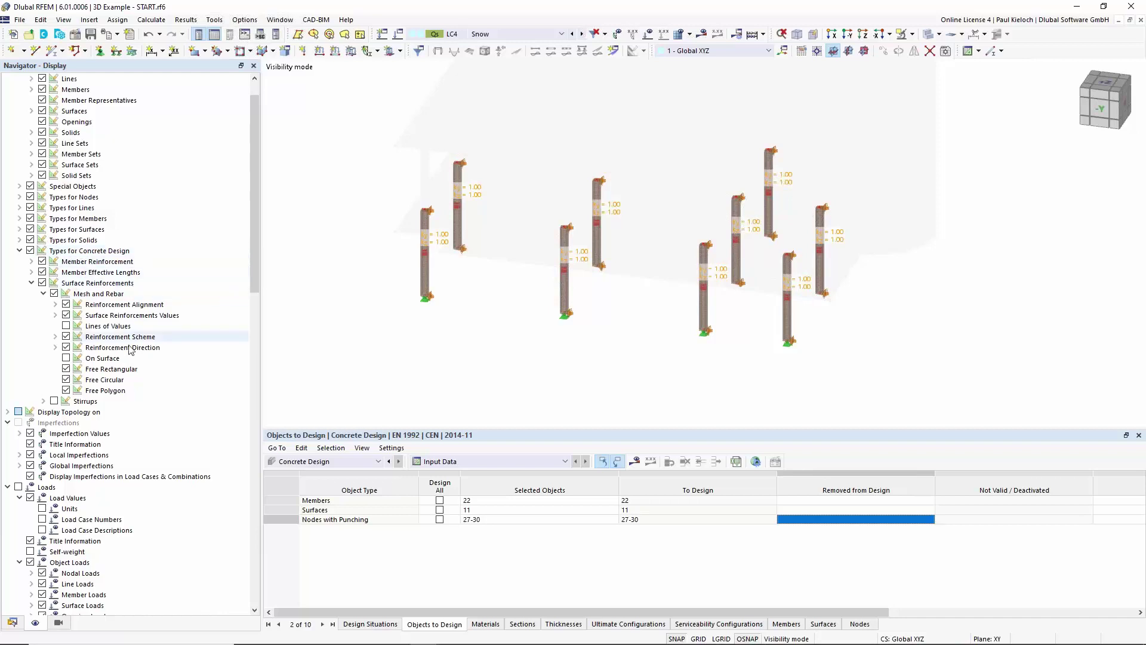
pyautogui.click(42, 272)
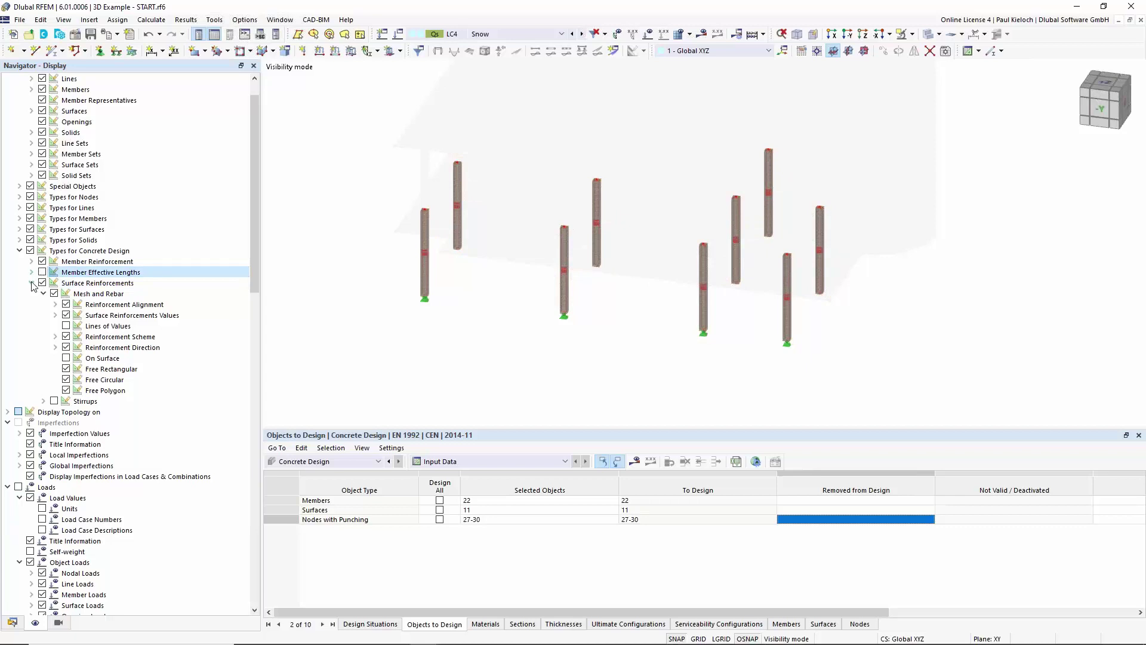
pyautogui.click(32, 283)
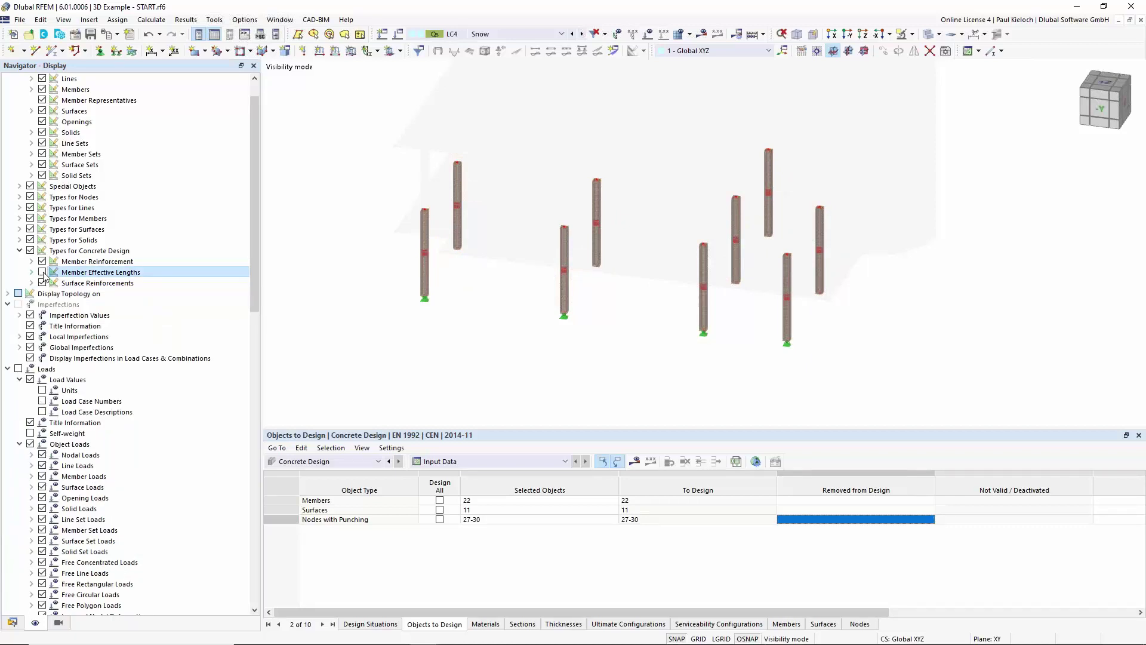
pyautogui.click(42, 273)
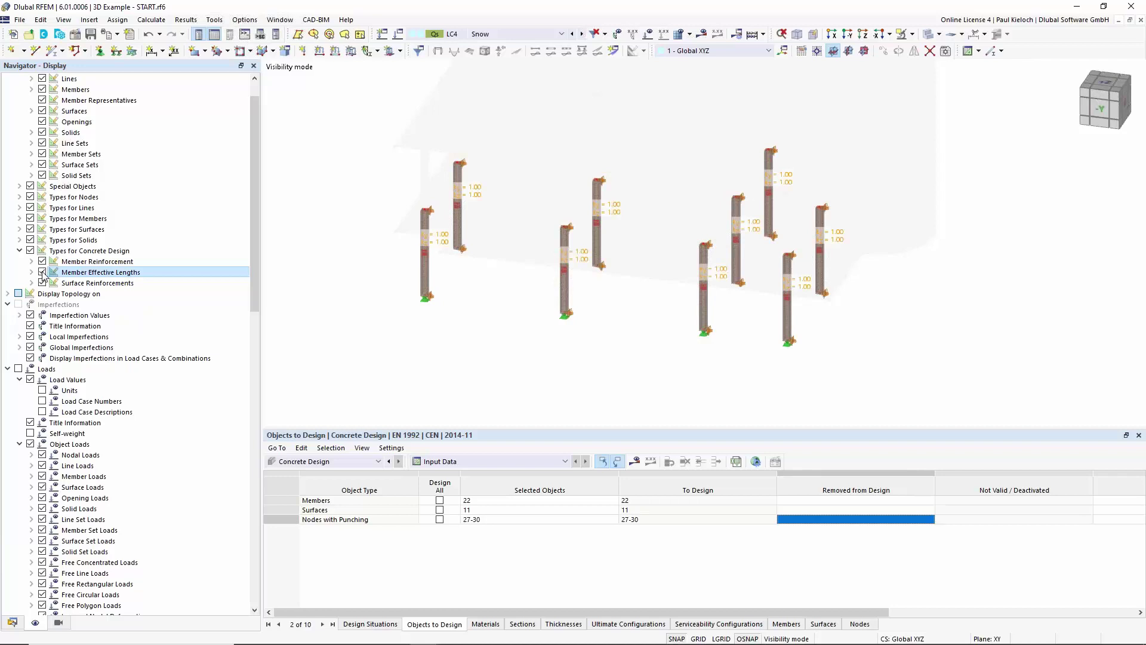
pyautogui.click(41, 272)
pyautogui.keyDown('ctrl'); pyautogui.moveTo(514, 287); pyautogui.dragTo(489, 313, button='middle'); pyautogui.keyUp('ctrl')
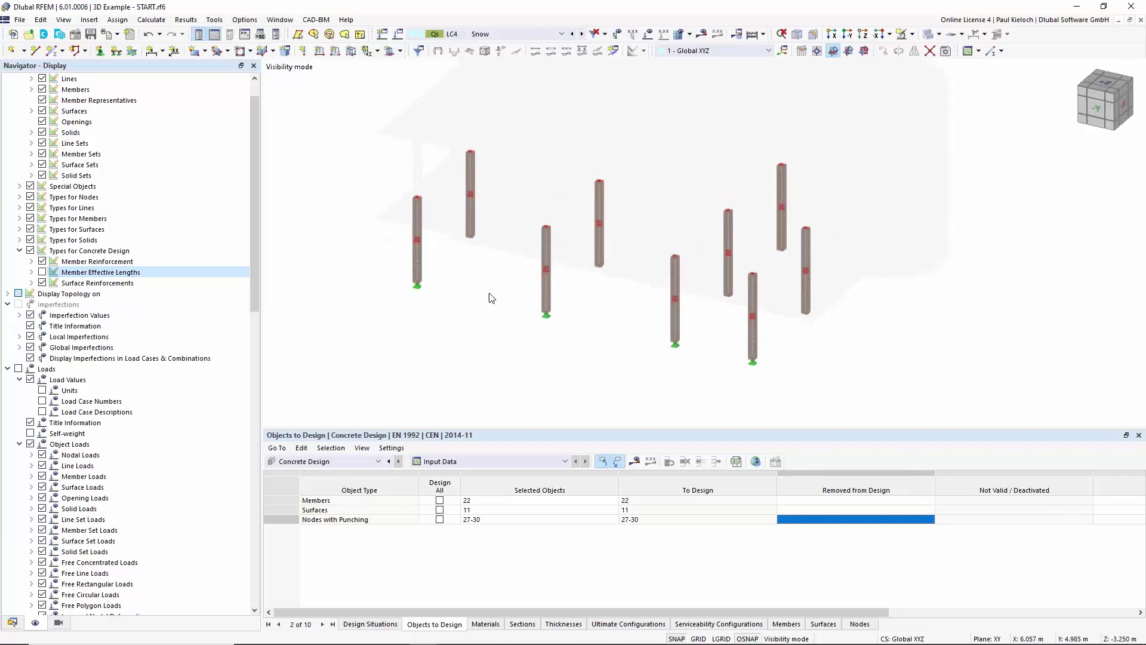
# Add columns 1-9 to member 22 in the concrete design's selected members and run the design calculation
pyautogui.click(529, 500)
pyautogui.click(529, 501)
pyautogui.click(613, 501)
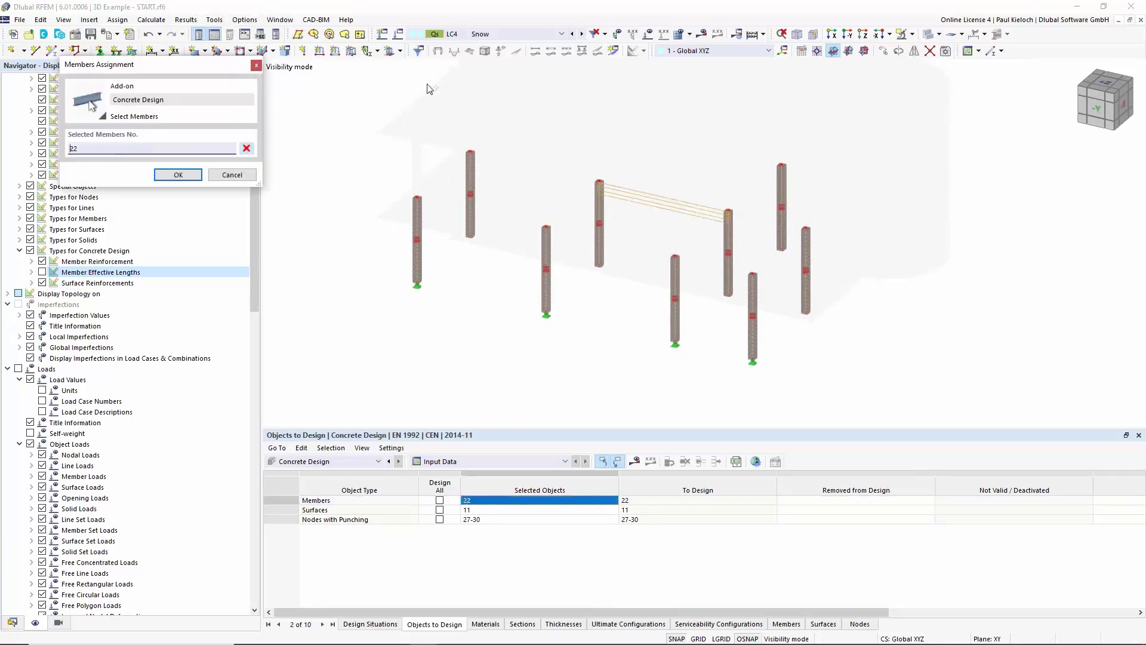
pyautogui.moveTo(825, 373); pyautogui.dragTo(900, 370)
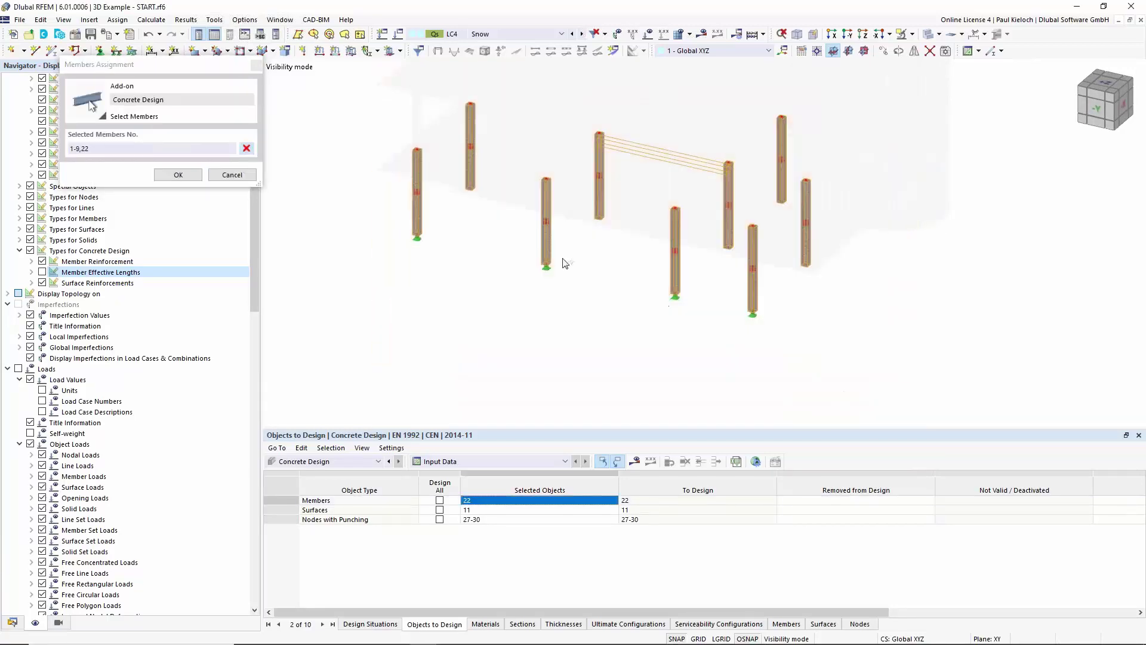
pyautogui.click(177, 175)
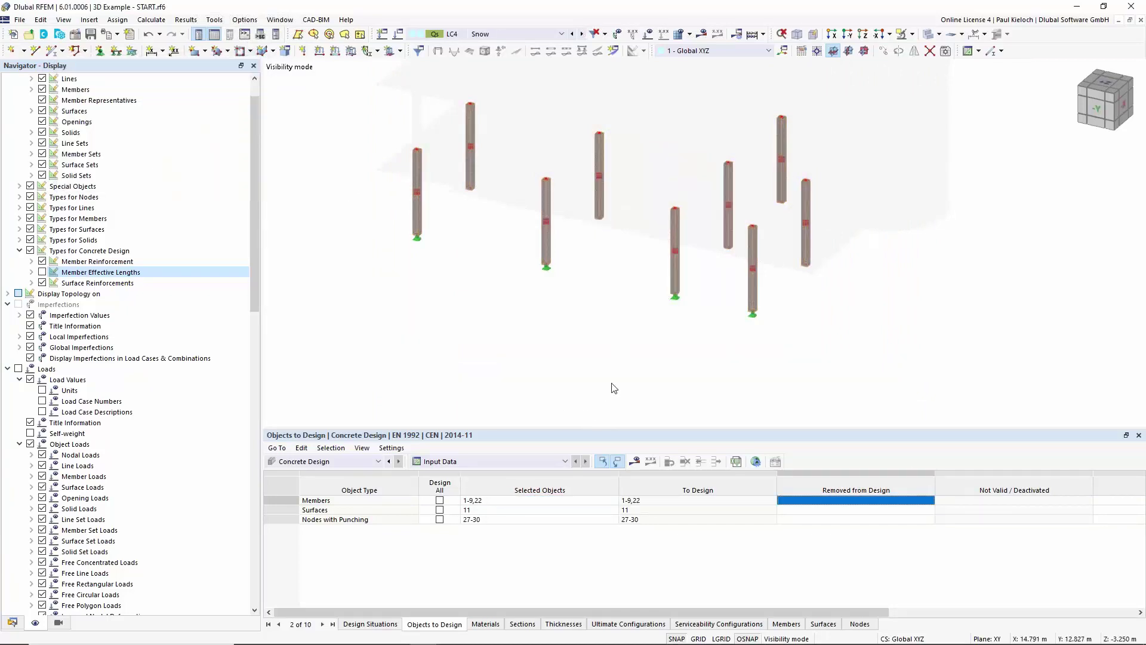
pyautogui.click(636, 463)
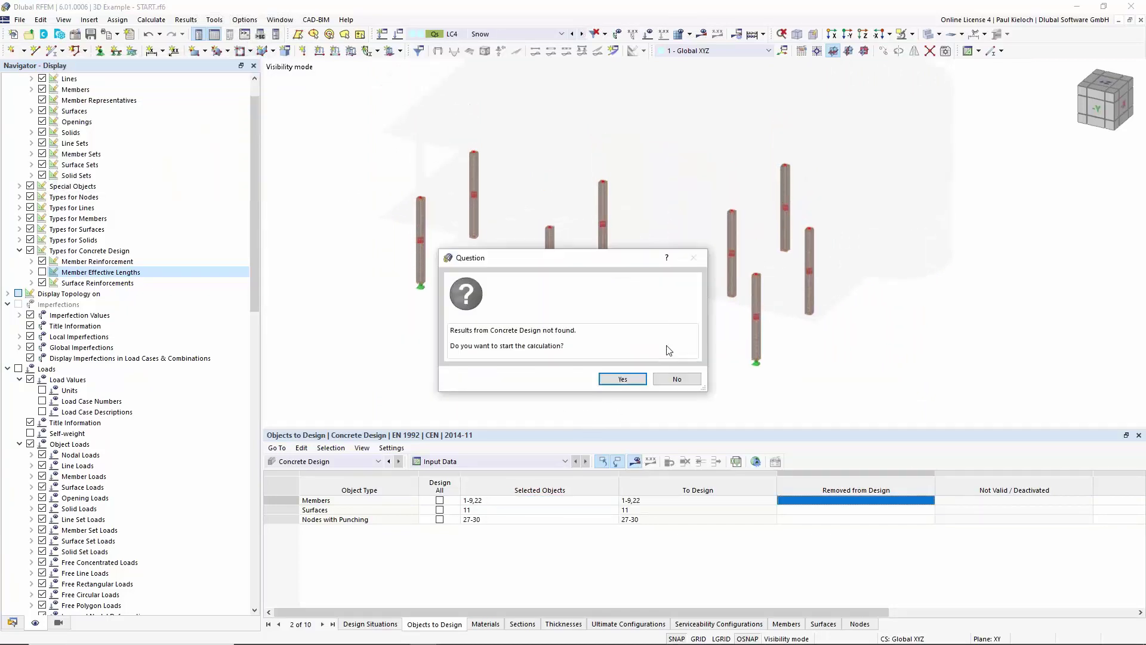
pyautogui.click(624, 379)
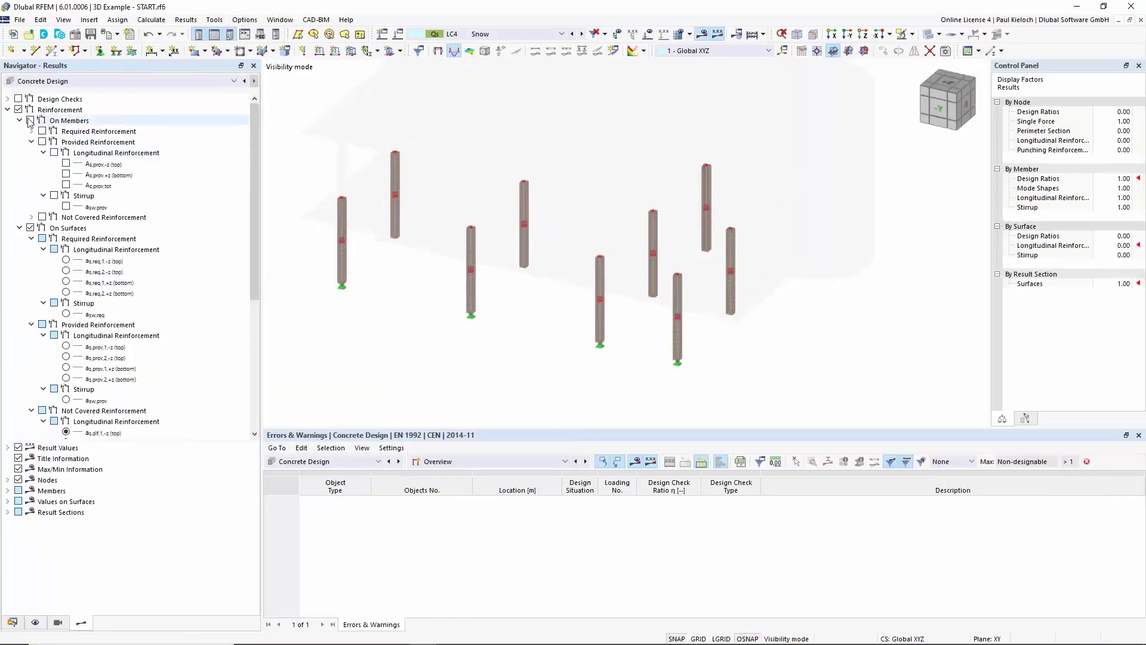
# Look through the concrete design's result categories of design checks and reinforcement on members, surfaces and nodes
pyautogui.click(8, 110)
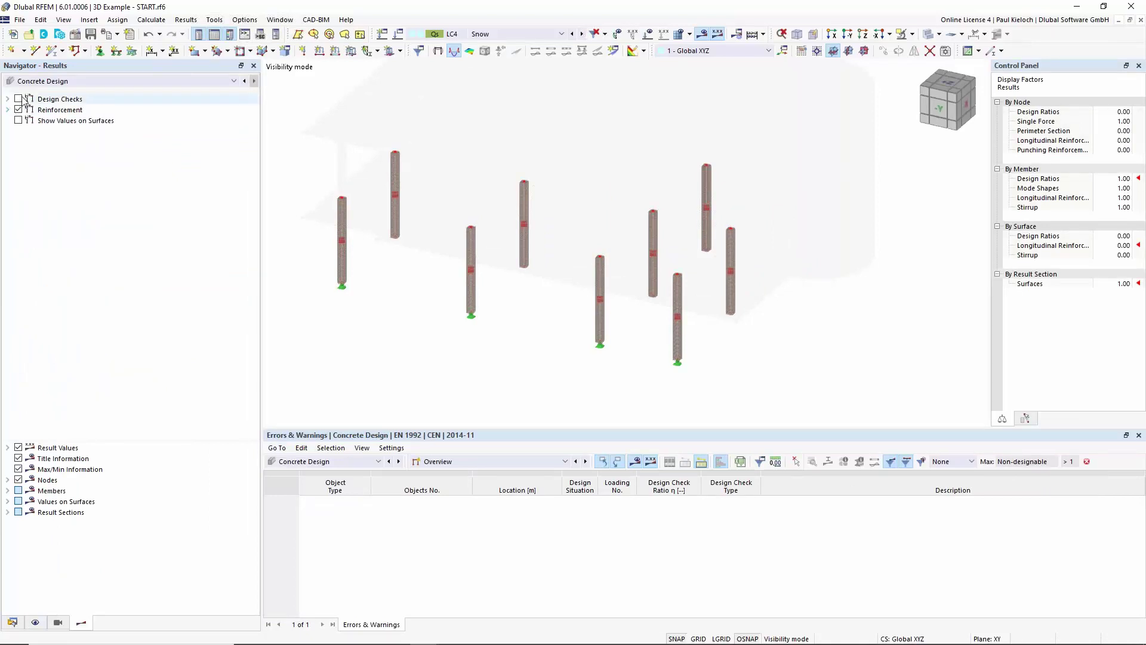
pyautogui.click(8, 99)
pyautogui.click(20, 120)
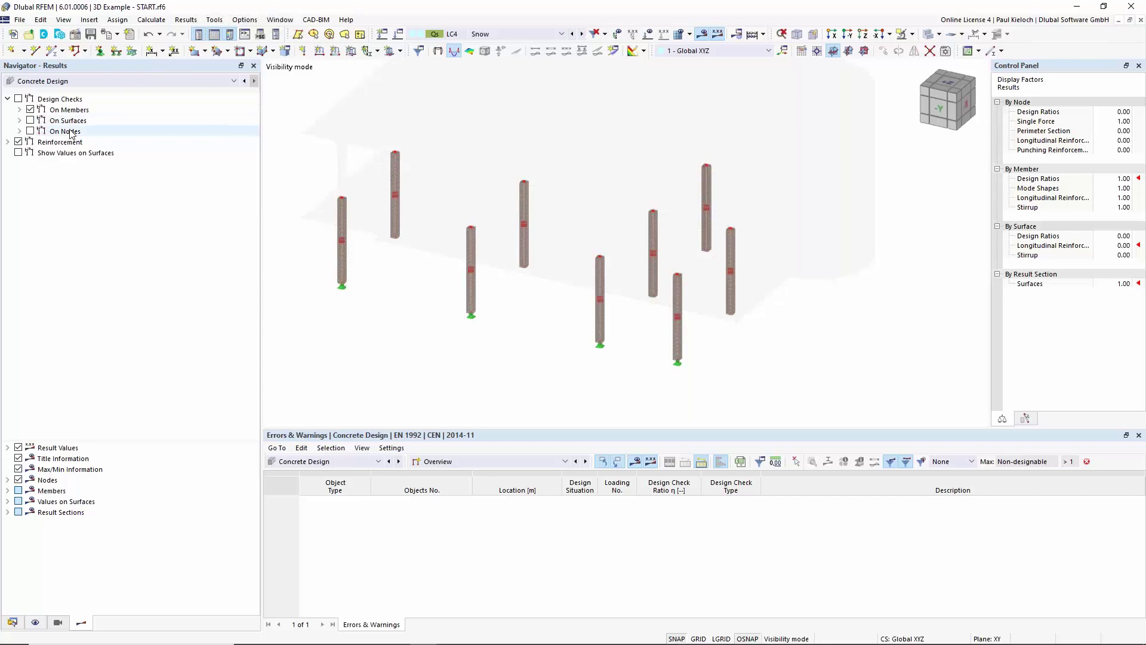
pyautogui.click(8, 142)
pyautogui.click(20, 163)
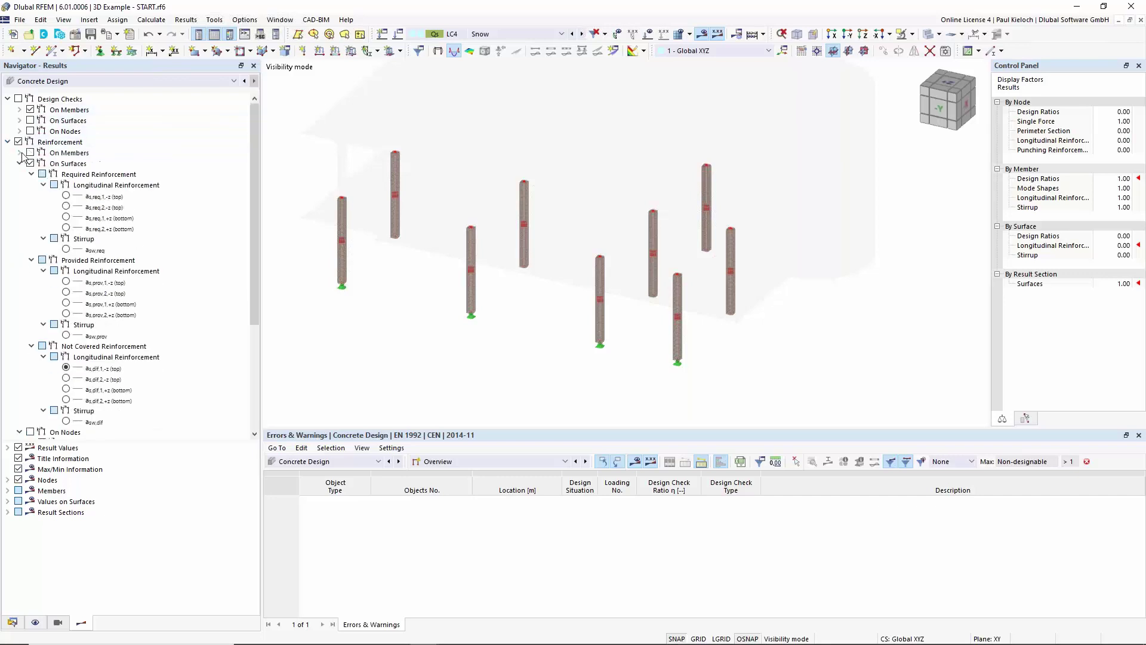
pyautogui.click(20, 174)
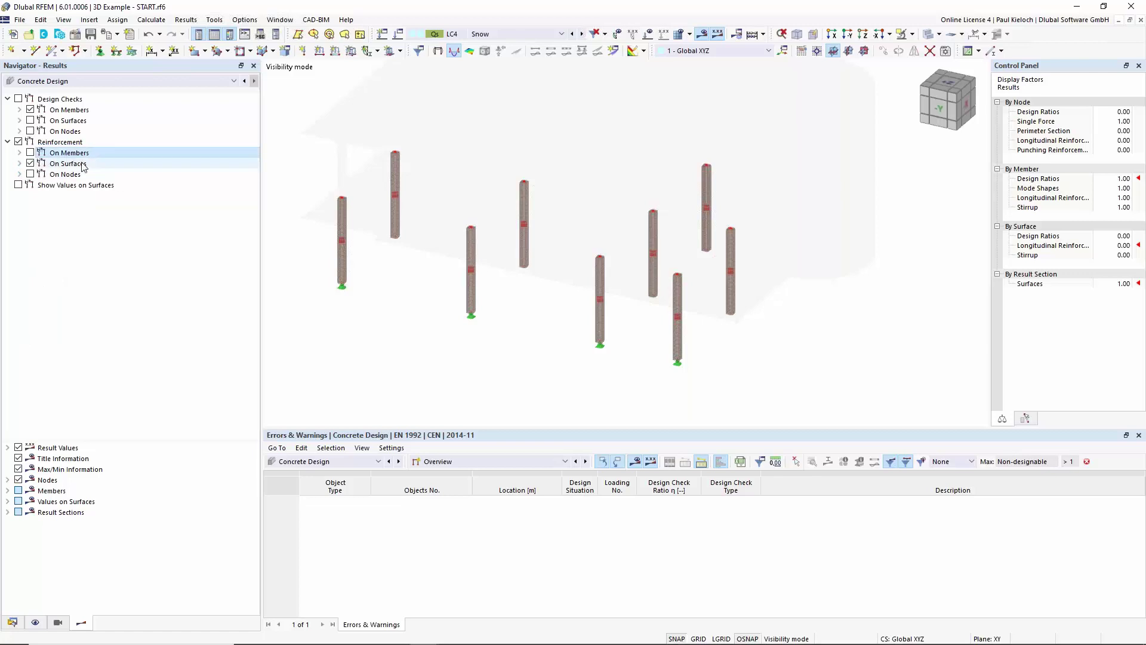
pyautogui.click(67, 163)
pyautogui.click(68, 177)
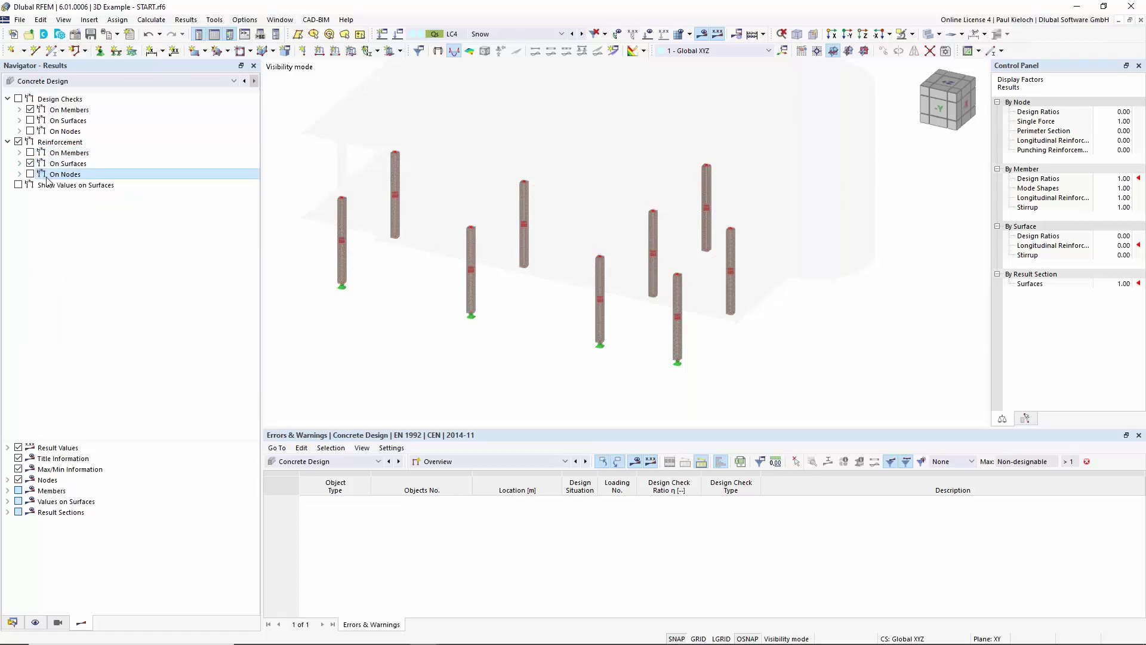
pyautogui.moveTo(451, 308); pyautogui.dragTo(480, 313, button='middle')
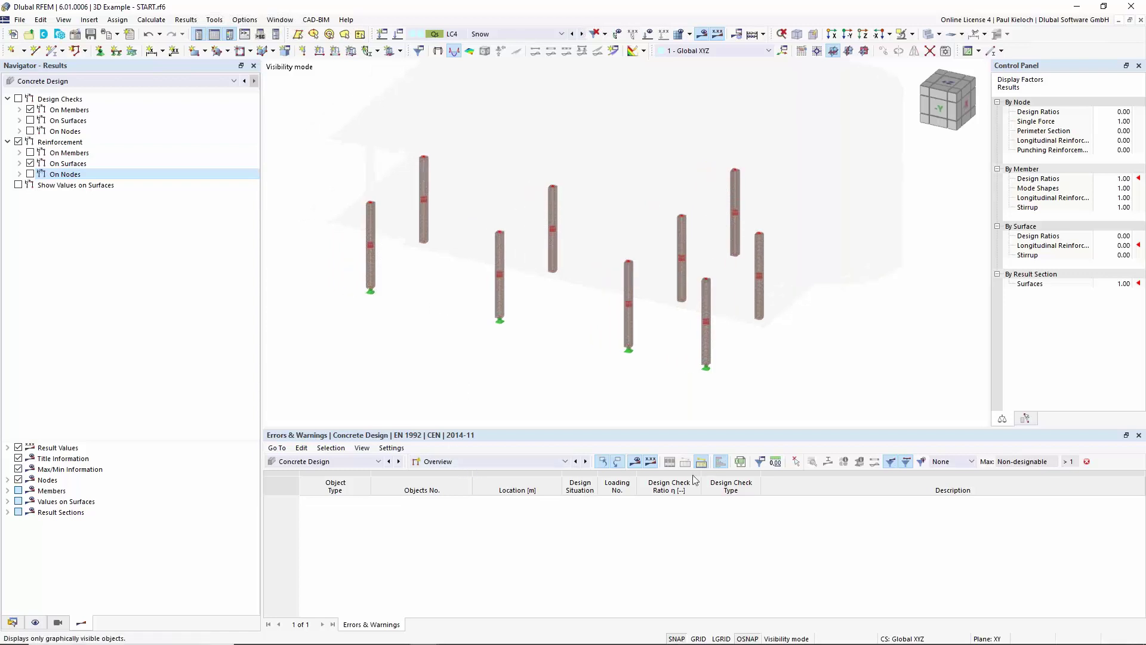
# List the concrete design ratios on members and display the design check ratios along the columns
pyautogui.click(438, 465)
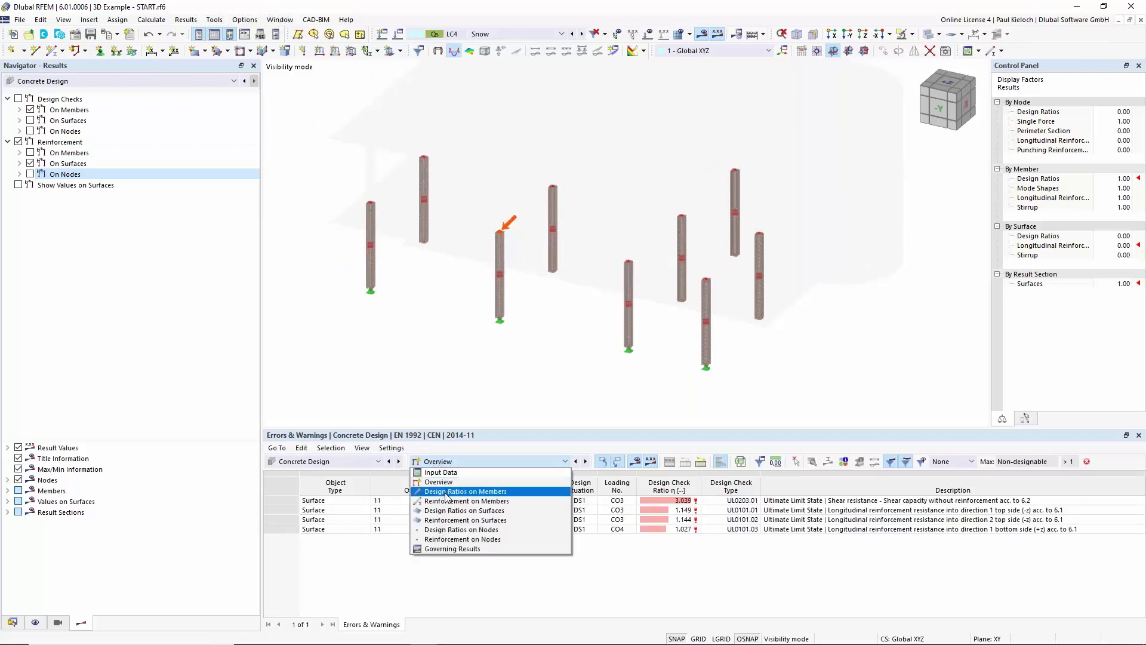
pyautogui.click(468, 491)
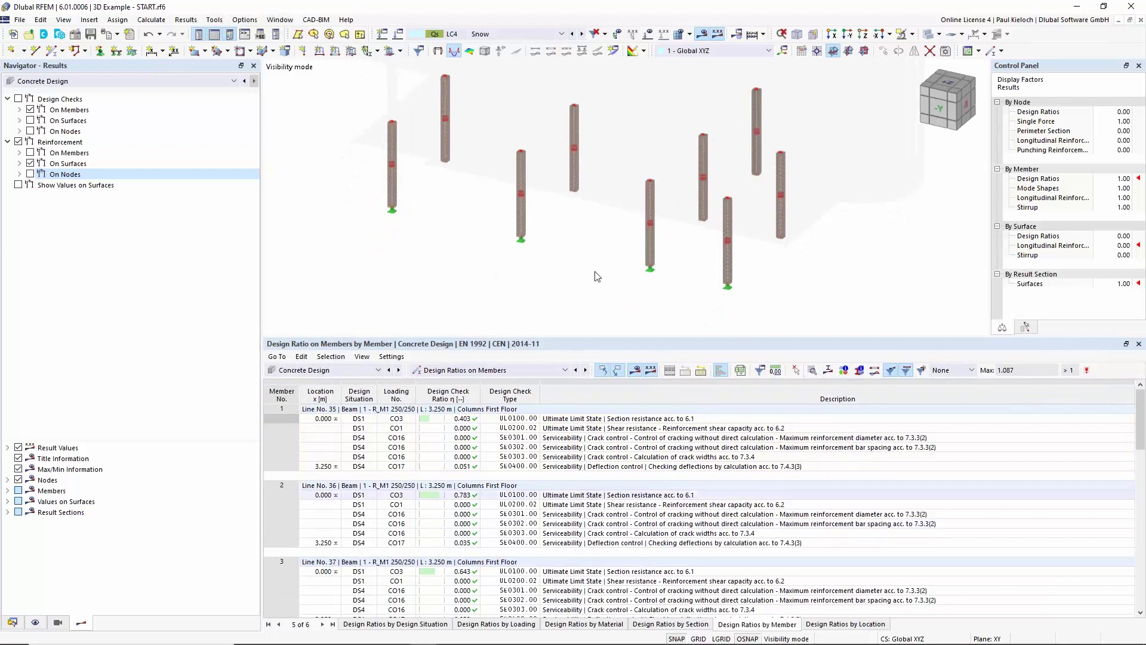
pyautogui.click(25, 100)
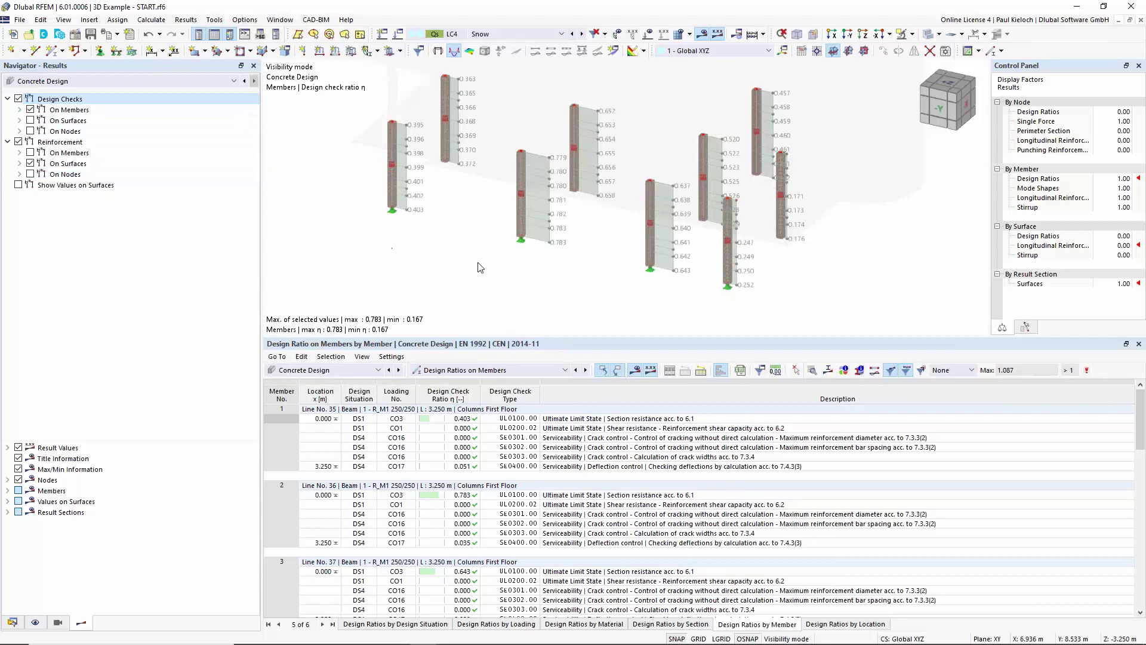
# Select member 2, the column with the highest design ratio, and restrict the results to selected objects only
pyautogui.keyDown('ctrl'); pyautogui.moveTo(483, 270); pyautogui.dragTo(481, 260, button='middle'); pyautogui.keyUp('ctrl')
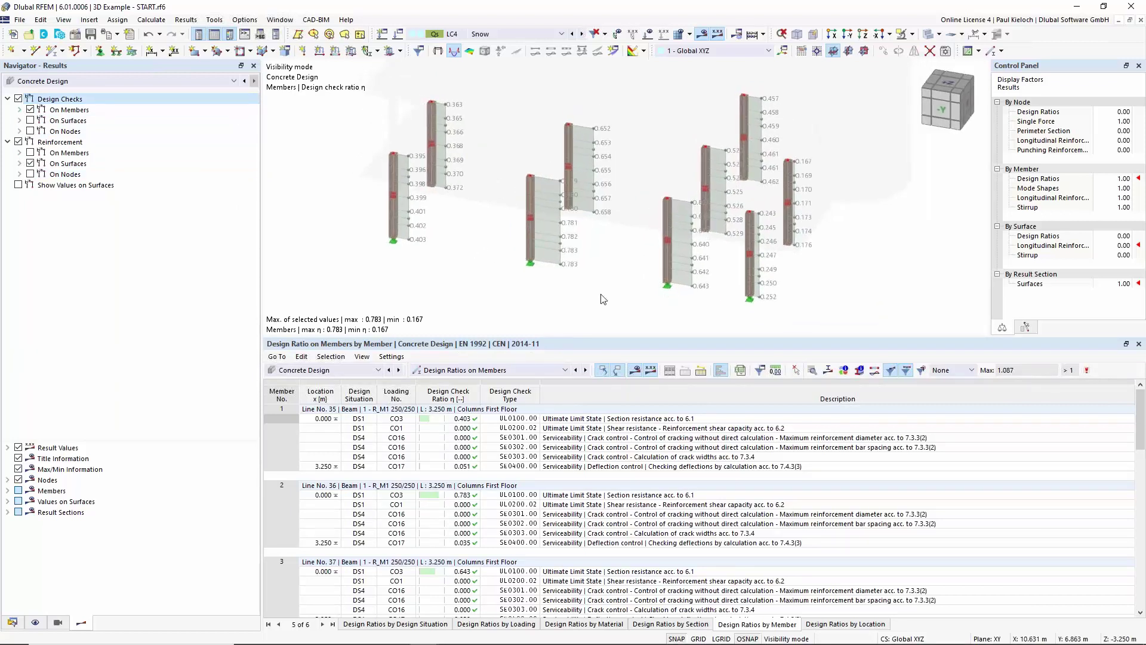
pyautogui.keyDown('ctrl'); pyautogui.moveTo(590, 310); pyautogui.dragTo(521, 251, button='middle'); pyautogui.keyUp('ctrl')
pyautogui.click(521, 251)
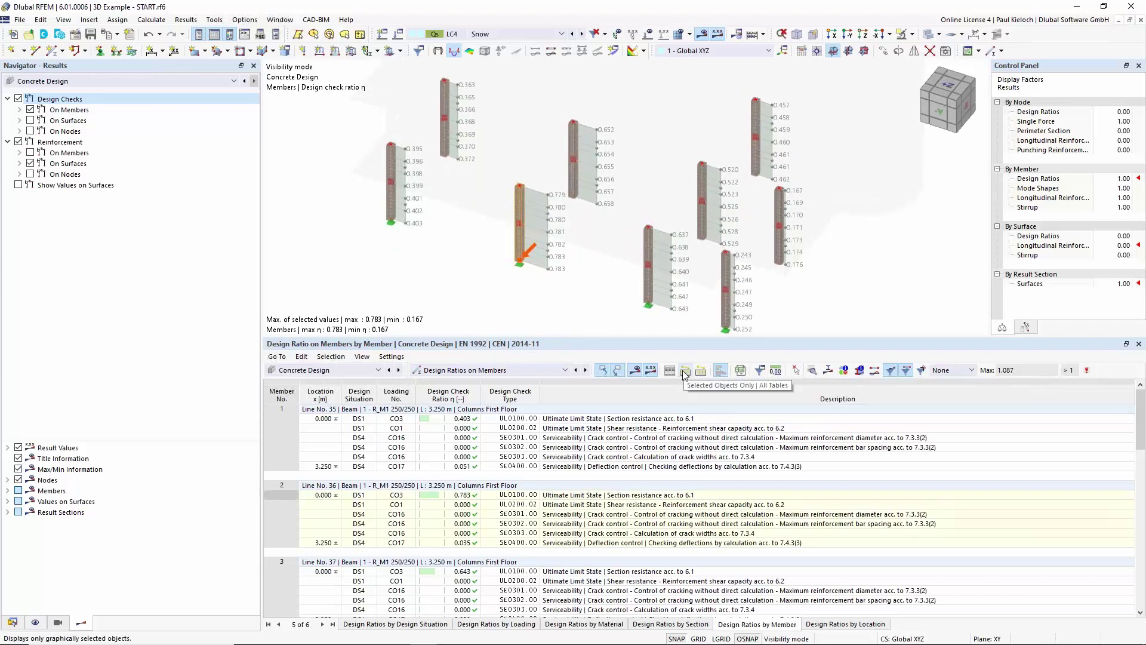
pyautogui.click(686, 371)
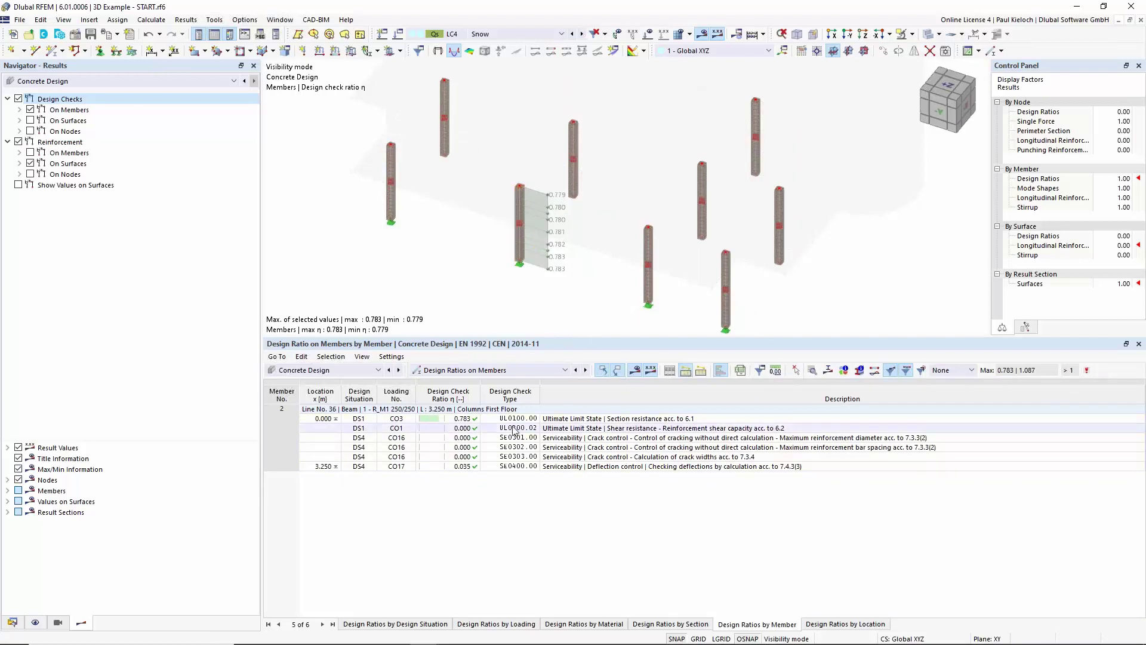
# Open the design check details of member 2's section resistance check (UL0100.00) and examine the design ratio and slenderness formulas
pyautogui.doubleClick(464, 421)
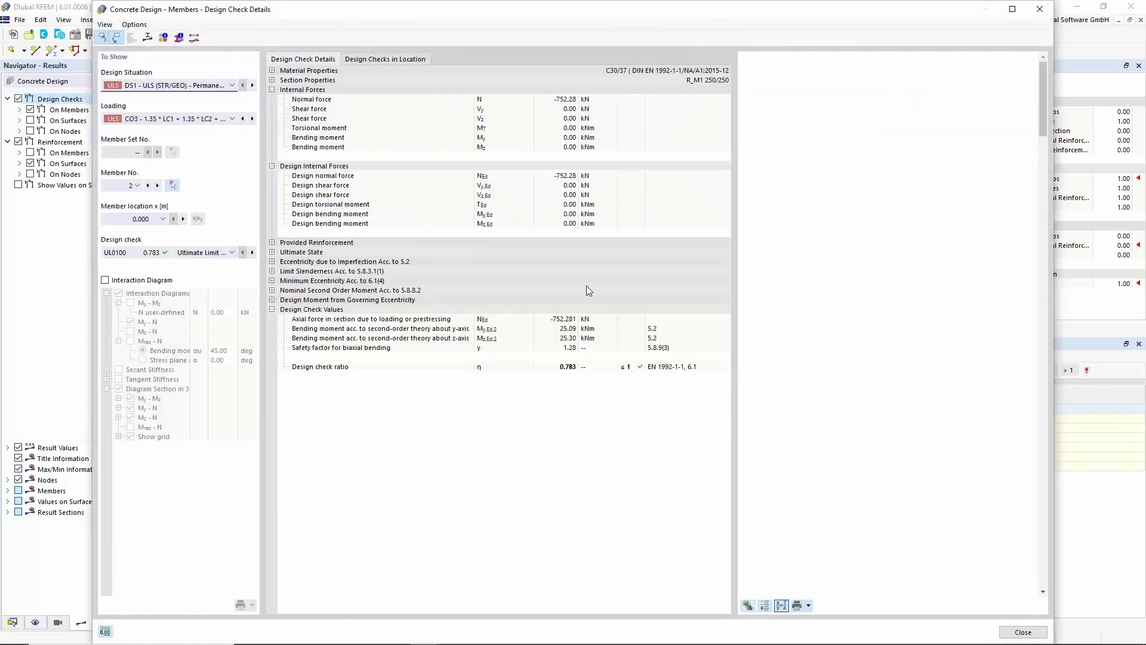
pyautogui.click(599, 367)
pyautogui.click(564, 367)
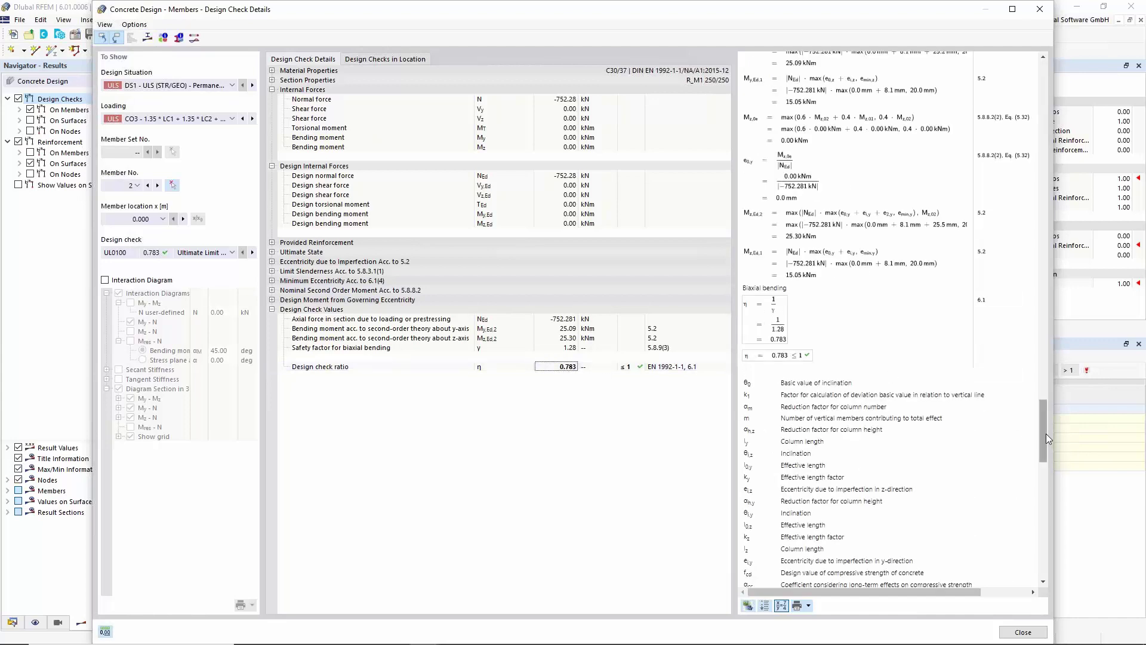
pyautogui.moveTo(1044, 434); pyautogui.dragTo(1046, 164)
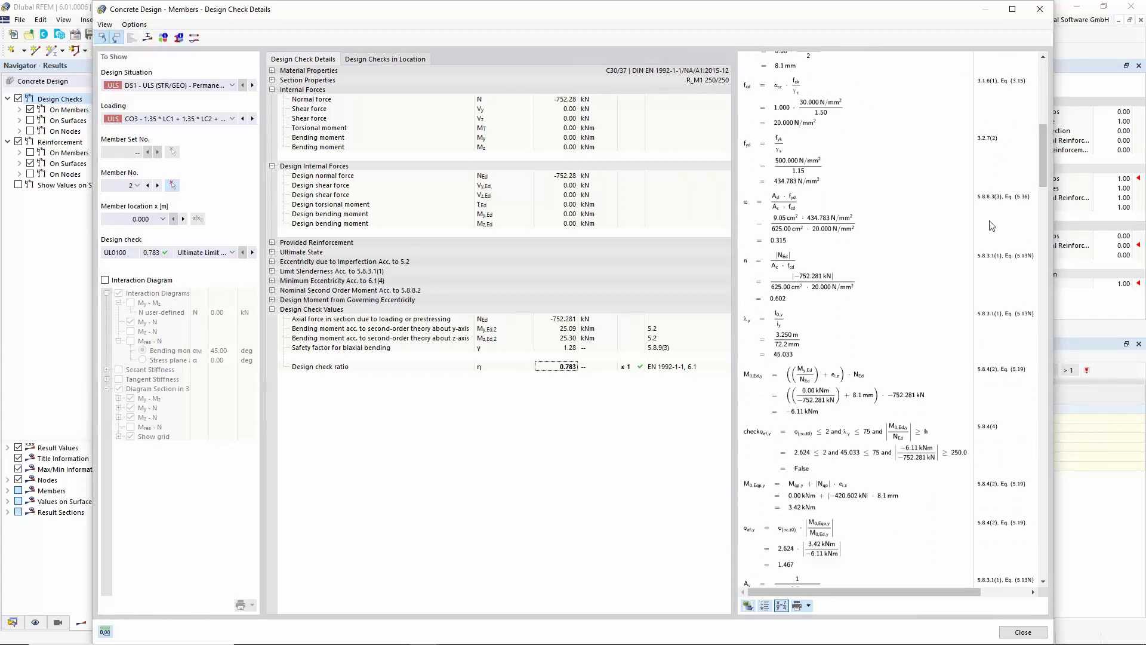
pyautogui.moveTo(1041, 169); pyautogui.dragTo(1041, 211)
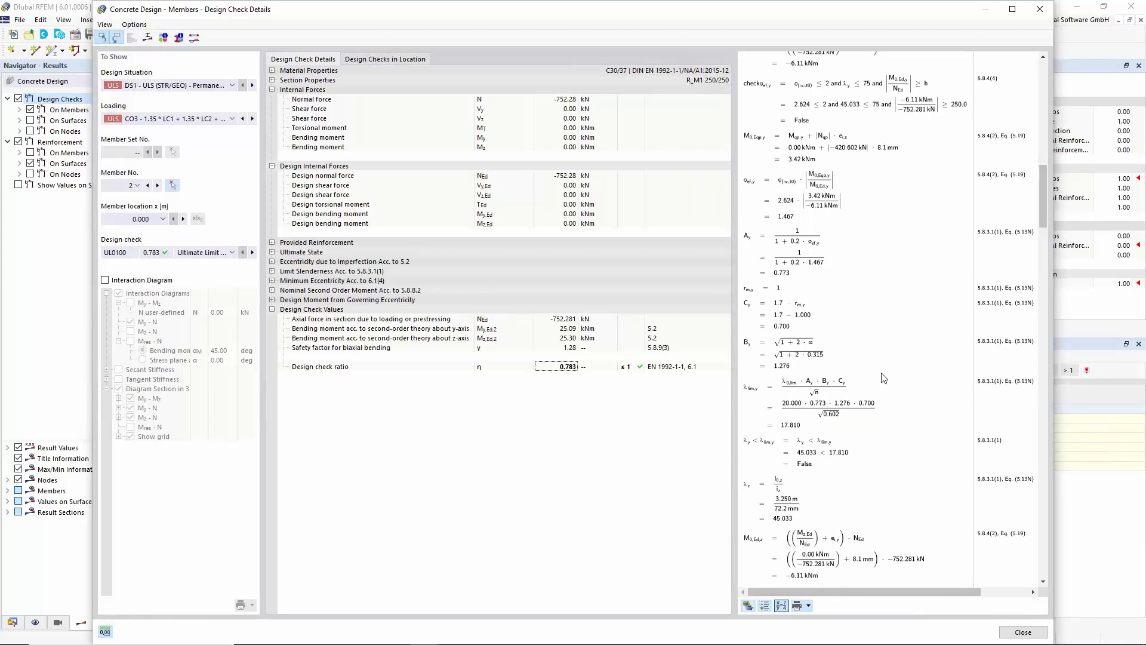
# Activate the interaction diagram for member 2, examine the My-N and 3D My-Mz-N diagrams, and close the design check details
pyautogui.click(114, 282)
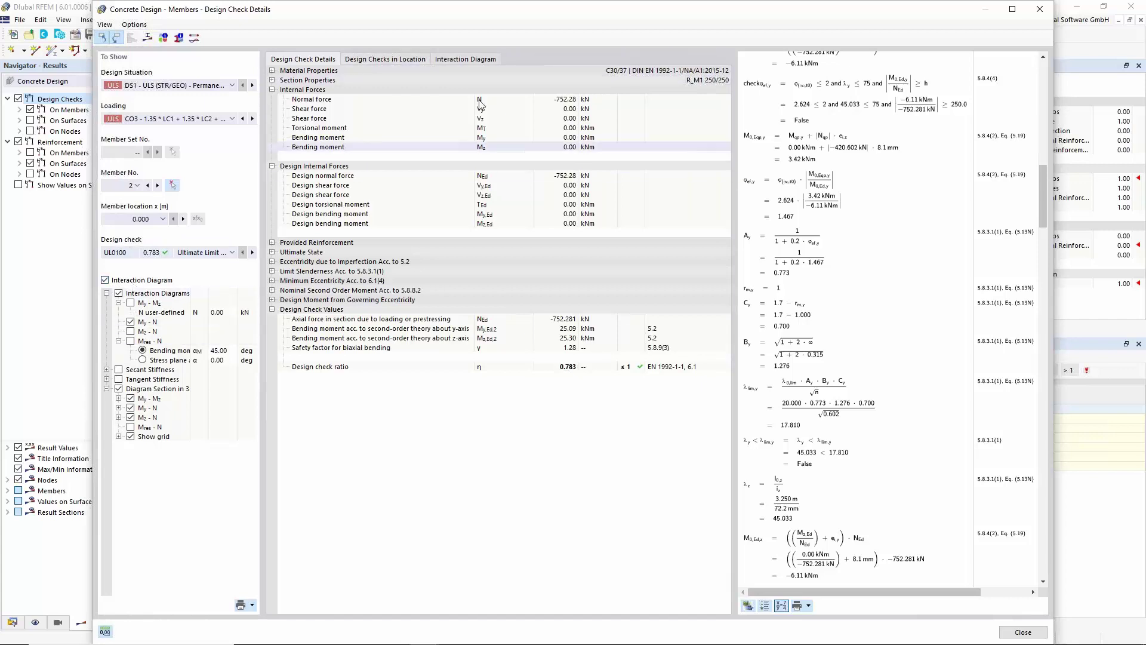
pyautogui.click(460, 60)
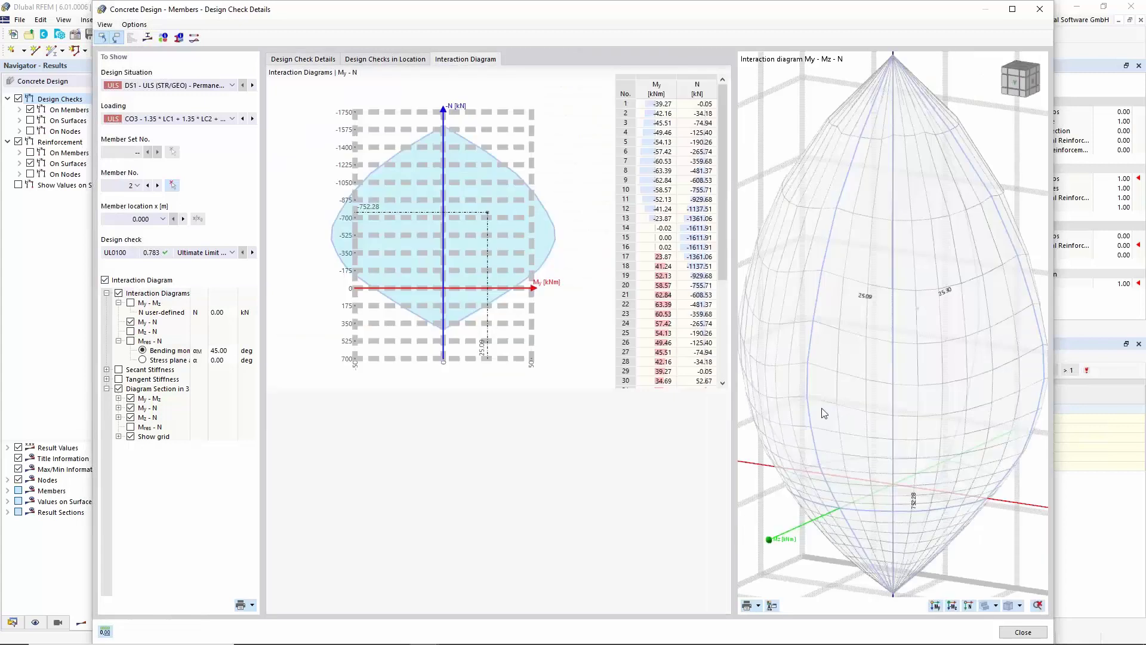
pyautogui.scroll(-5, 824, 413)
pyautogui.keyDown('ctrl'); pyautogui.moveTo(848, 394); pyautogui.dragTo(896, 473, button='middle'); pyautogui.keyUp('ctrl')
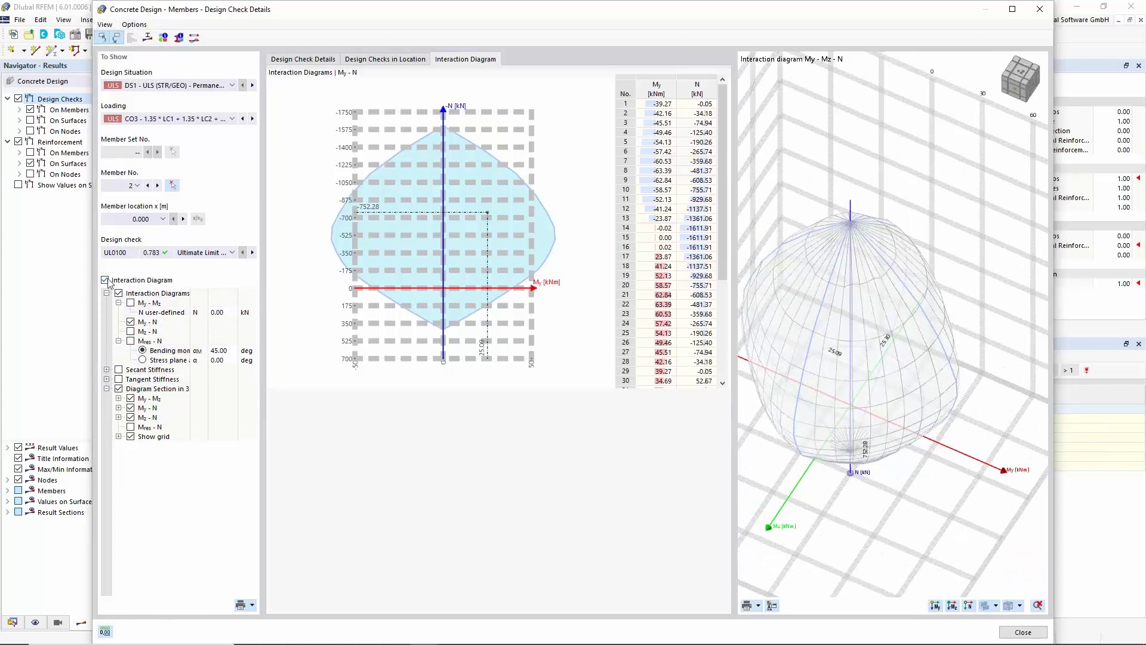
pyautogui.click(318, 60)
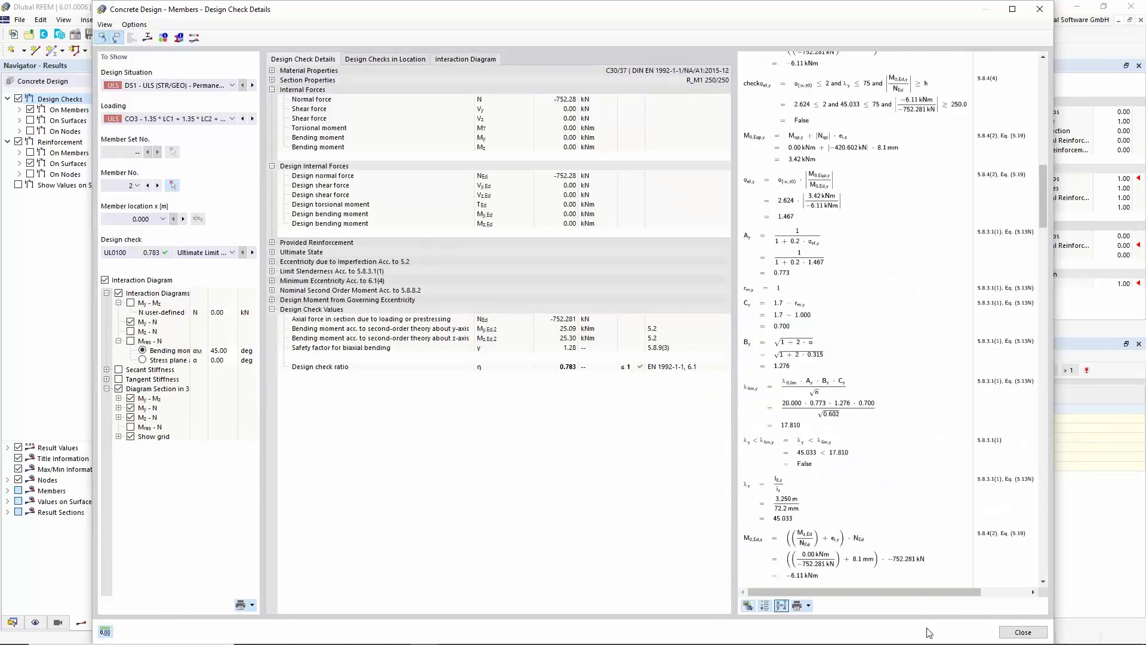
pyautogui.click(1040, 10)
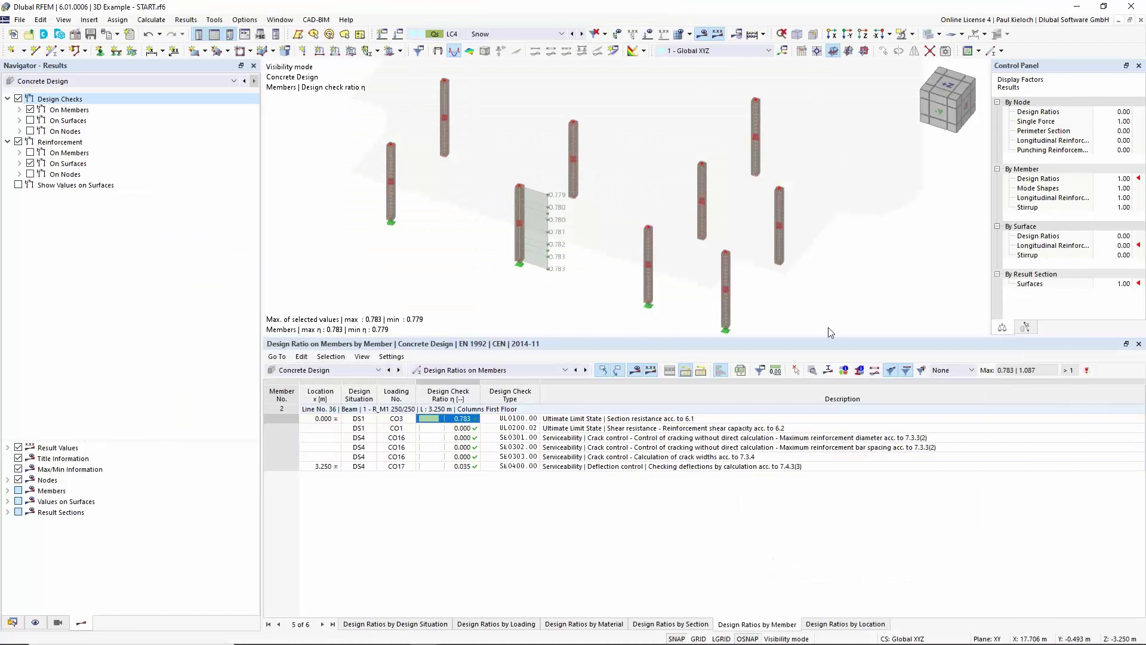
# Enlarge the model area above the result table and cancel the visibility mode to show the whole building
pyautogui.moveTo(819, 337); pyautogui.dragTo(821, 401)
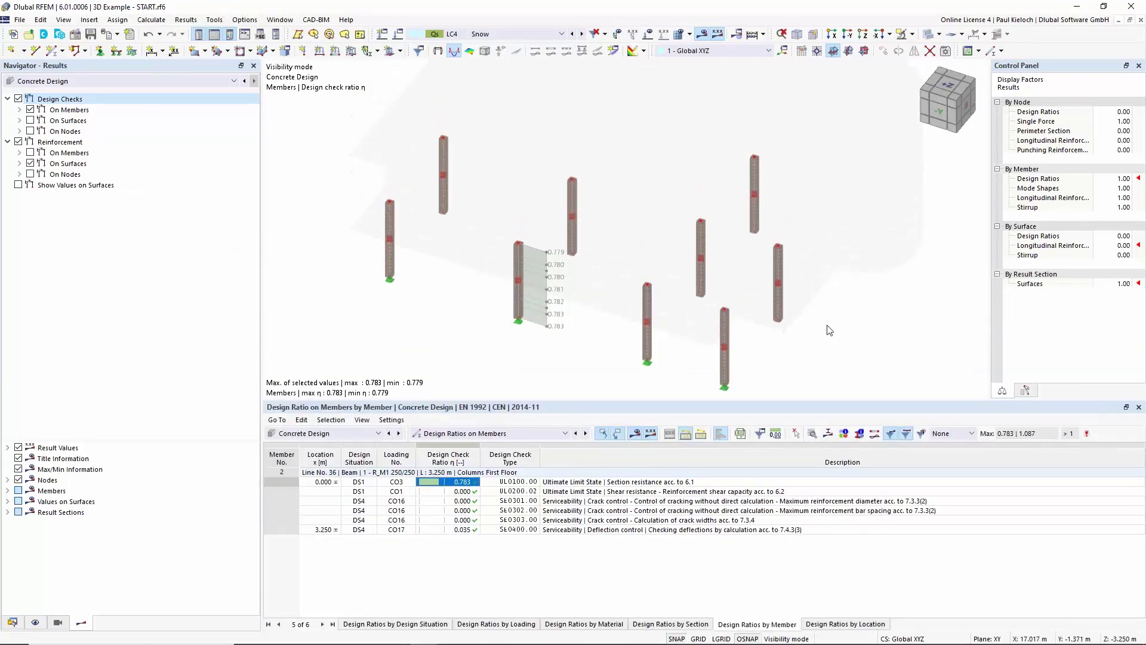
pyautogui.moveTo(824, 398); pyautogui.dragTo(823, 411)
pyautogui.click(994, 278)
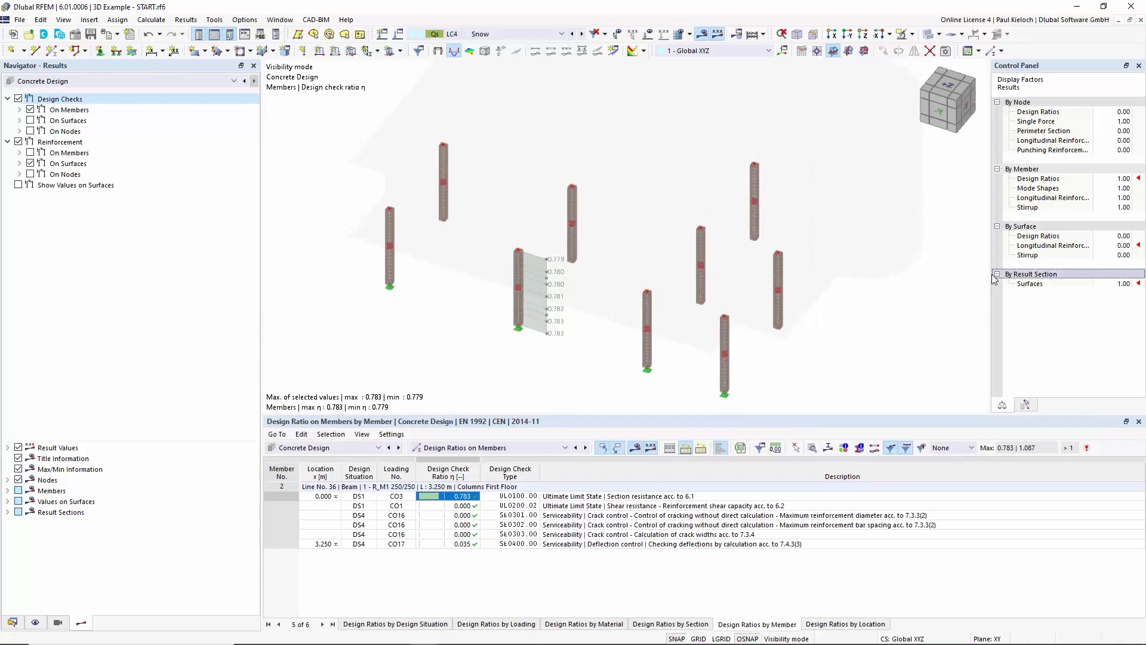
pyautogui.click(913, 34)
pyautogui.click(949, 113)
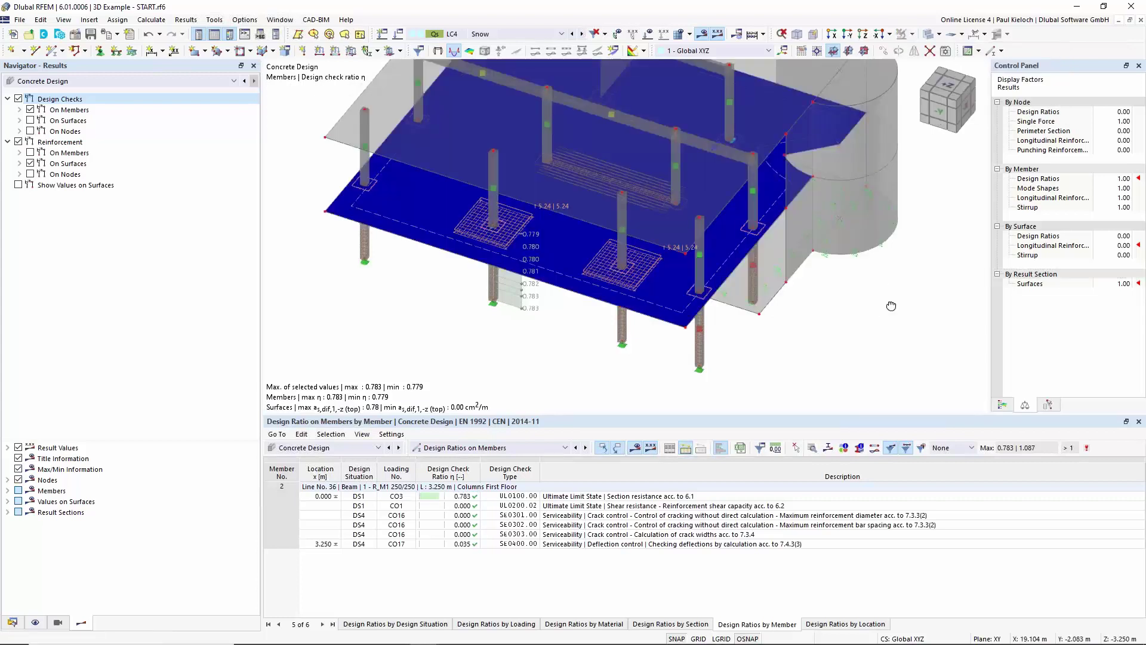
pyautogui.keyDown('ctrl'); pyautogui.moveTo(900, 294); pyautogui.dragTo(873, 278, button='middle'); pyautogui.keyUp('ctrl')
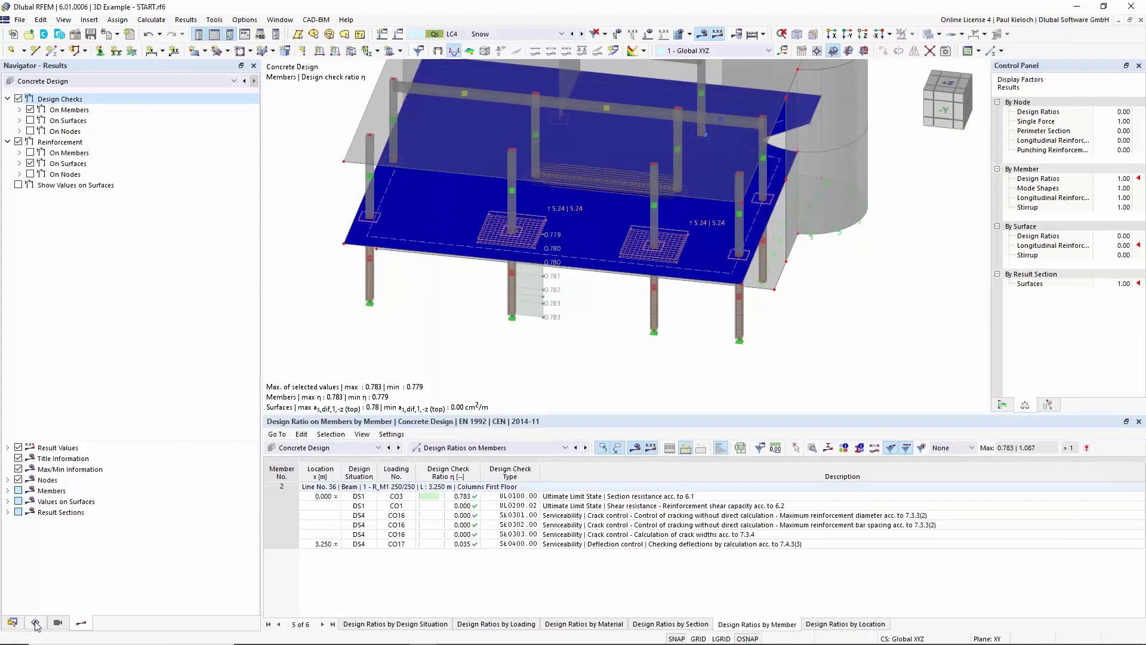
# Hide the types for concrete design in the model display and show only slab 11 with its related objects
pyautogui.click(36, 623)
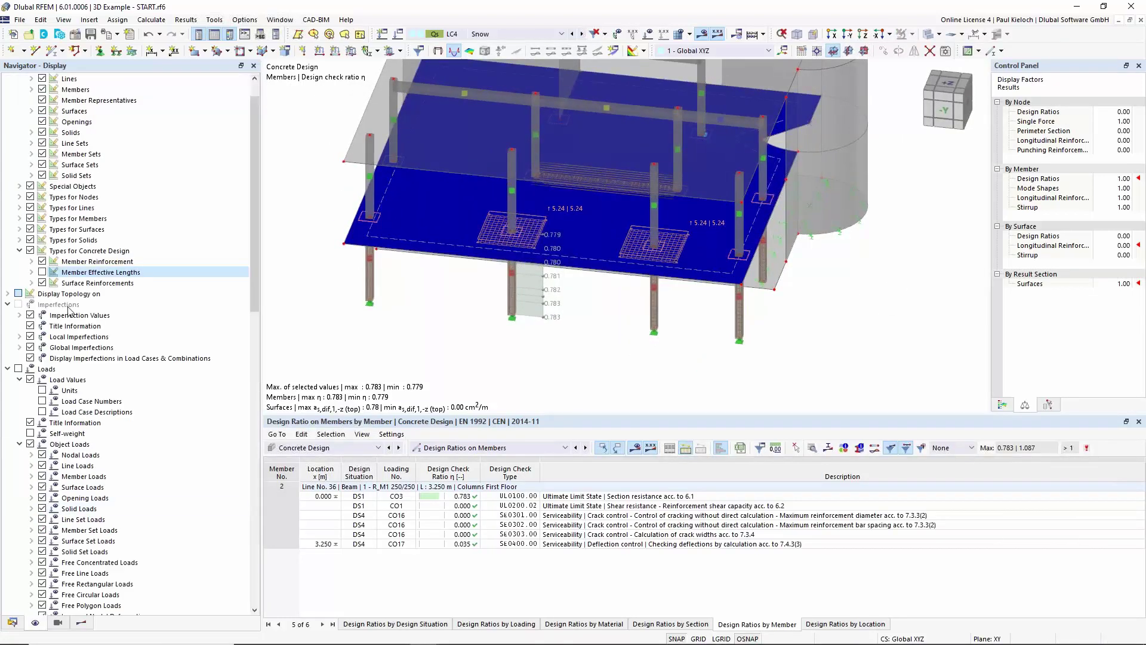
pyautogui.click(29, 251)
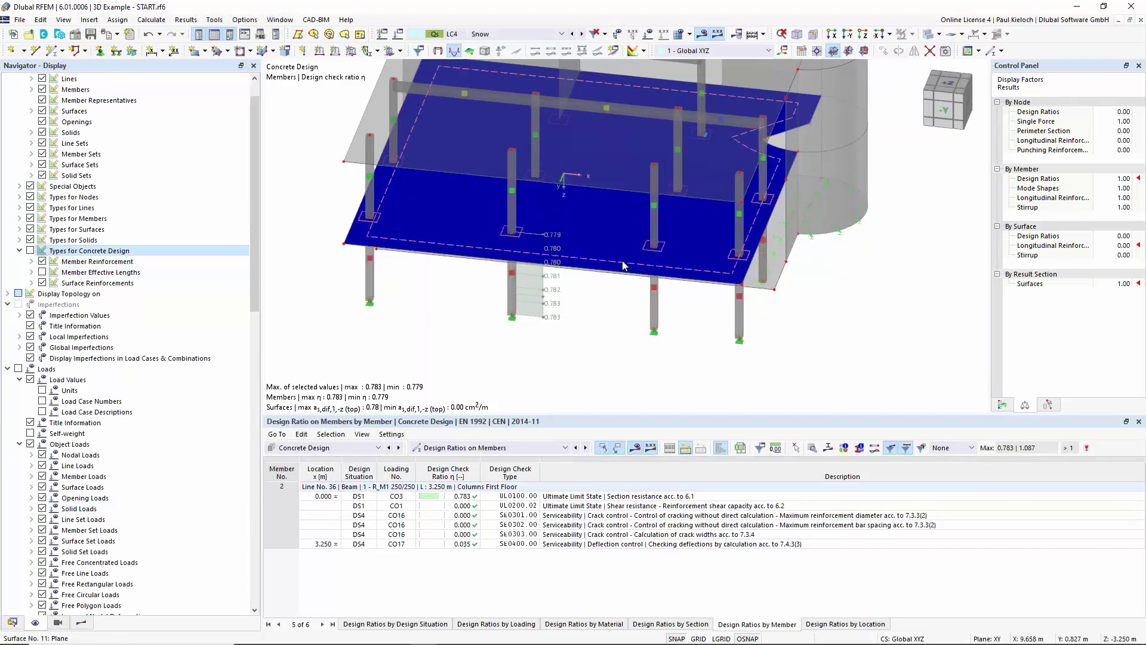
pyautogui.click(913, 34)
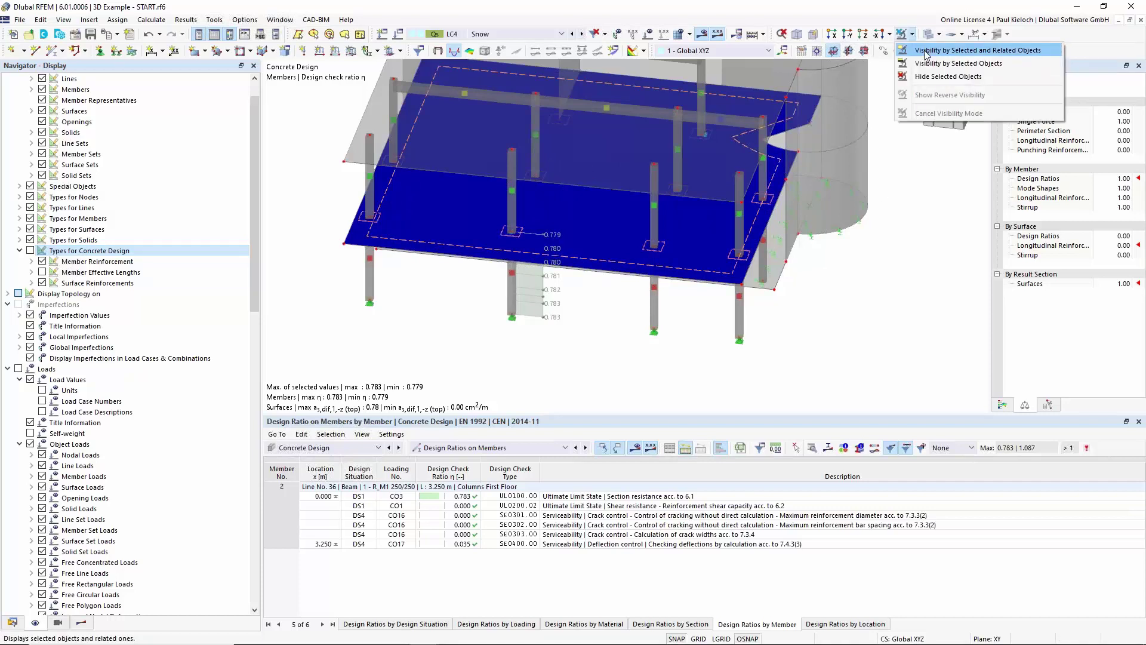
pyautogui.click(926, 51)
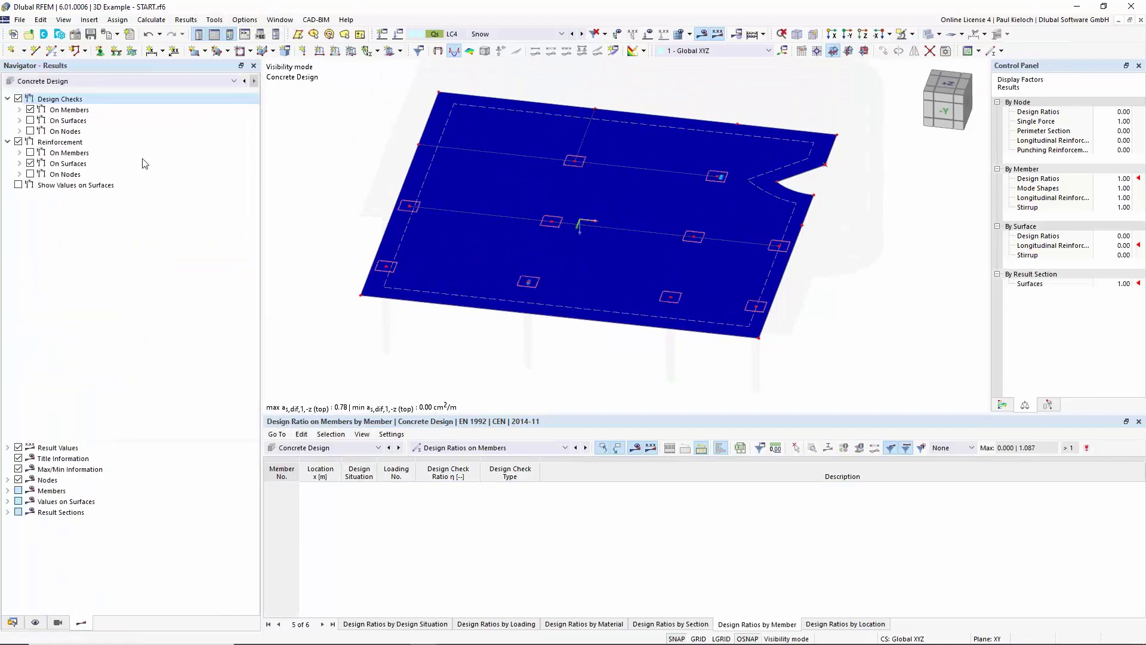
# Turn off the design checks and display slab 11's required longitudinal reinforcement as,req,1,-z (top) in plan view
pyautogui.click(19, 98)
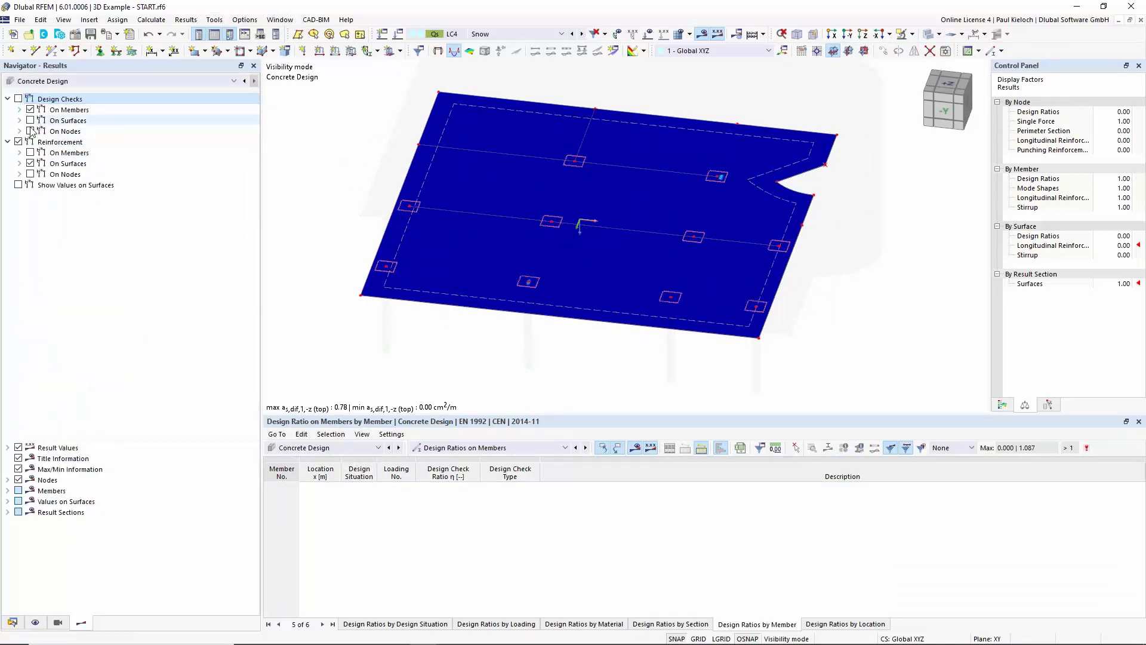
pyautogui.click(19, 163)
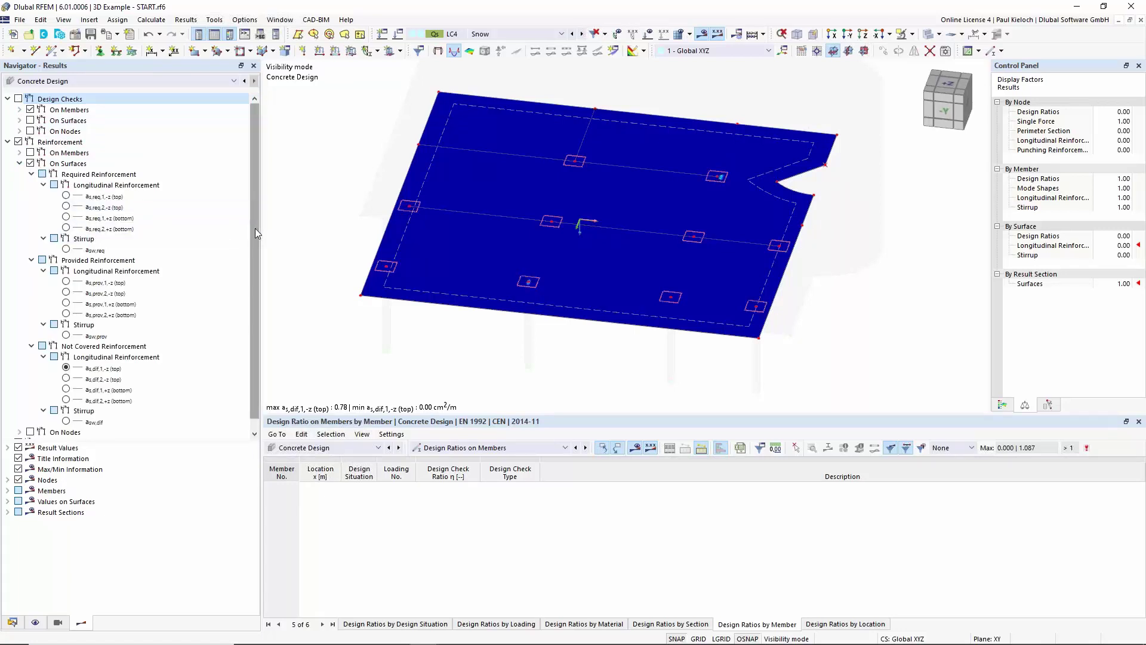
pyautogui.click(66, 195)
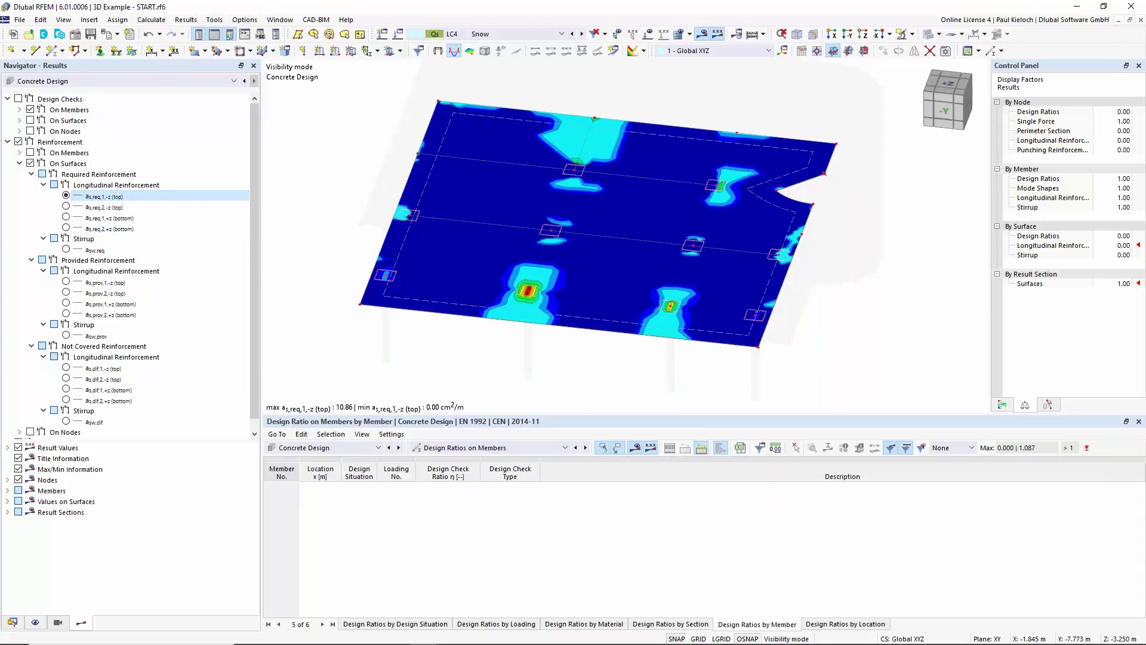
pyautogui.click(948, 83)
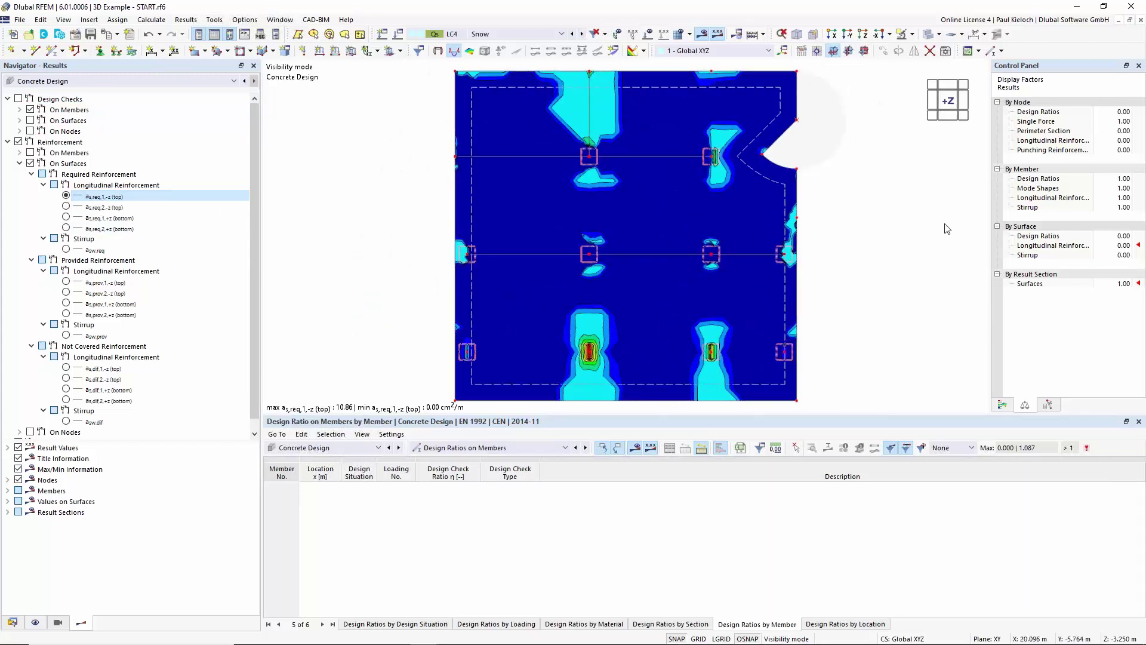
pyautogui.scroll(-1, 920, 250)
pyautogui.scroll(1, 918, 249)
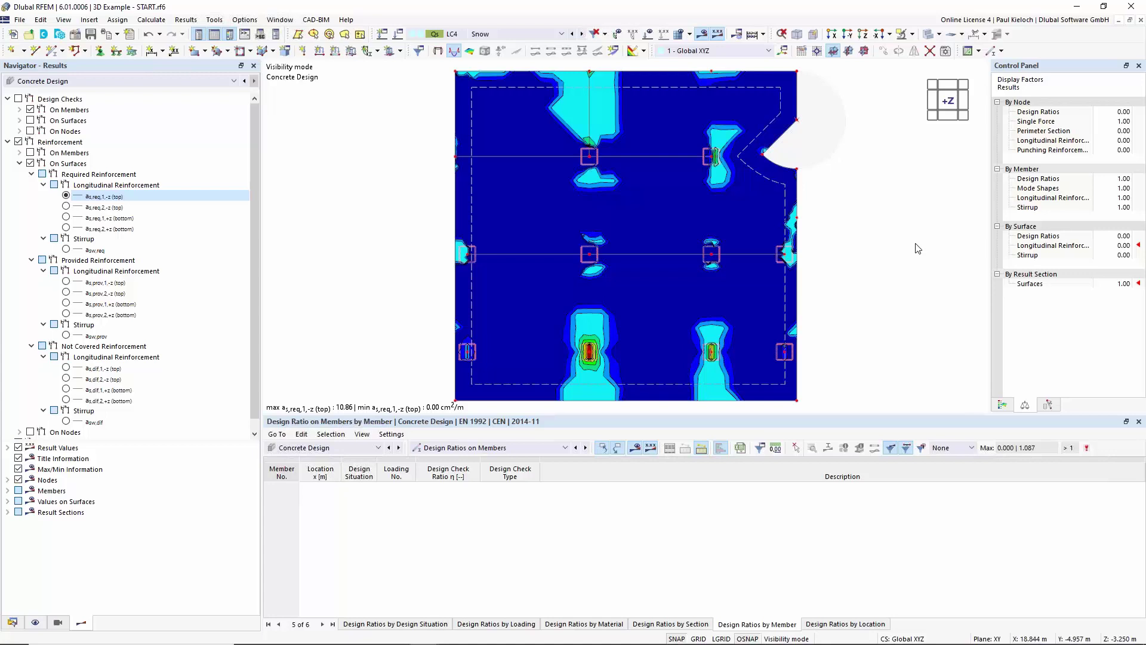
pyautogui.moveTo(859, 414); pyautogui.dragTo(859, 431)
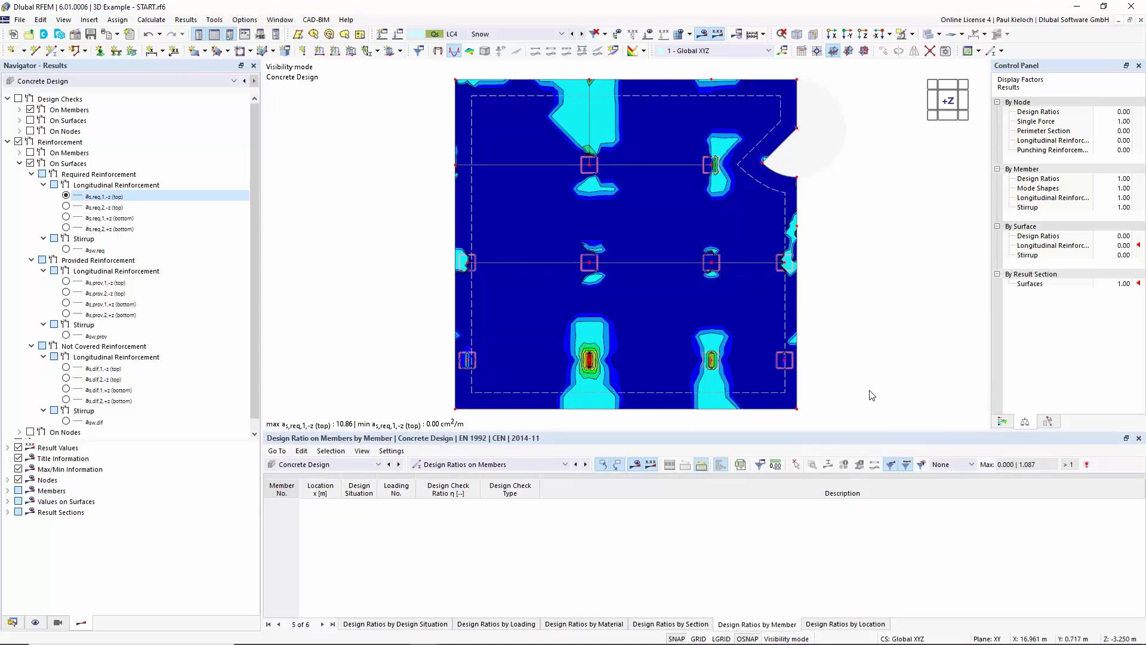
# Compare the required reinforcement as,req,2,-z (top), as,req,1,+z and as,req,2,+z (bottom) on slab 11, ending on as,req,1,-z (top)
pyautogui.click(66, 207)
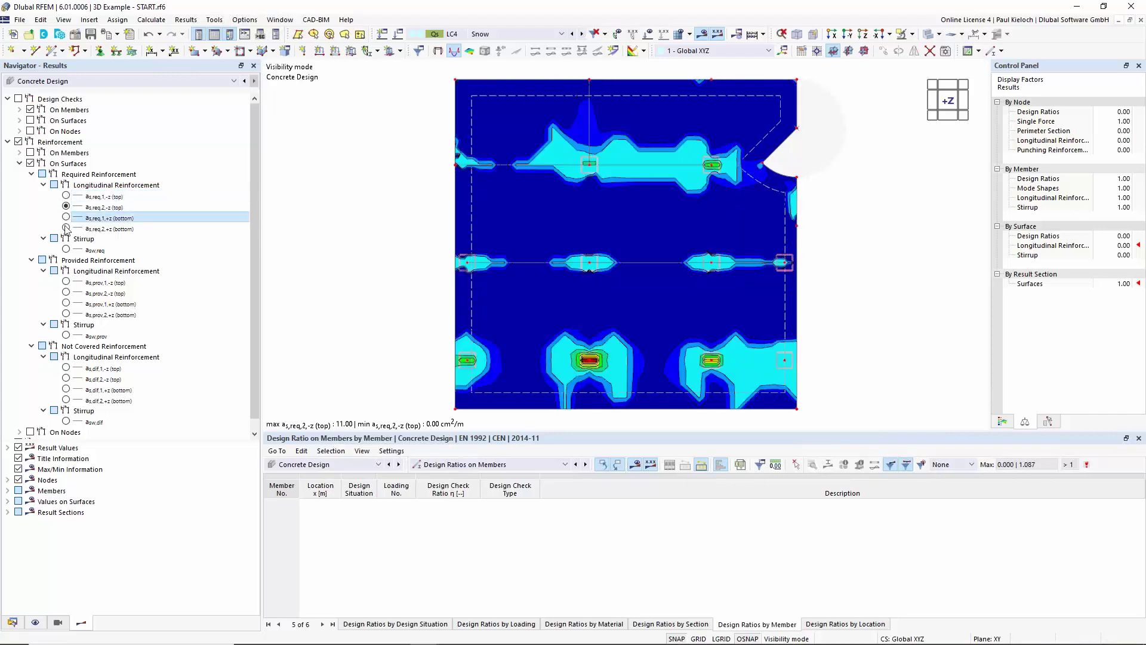
pyautogui.click(66, 218)
pyautogui.click(66, 228)
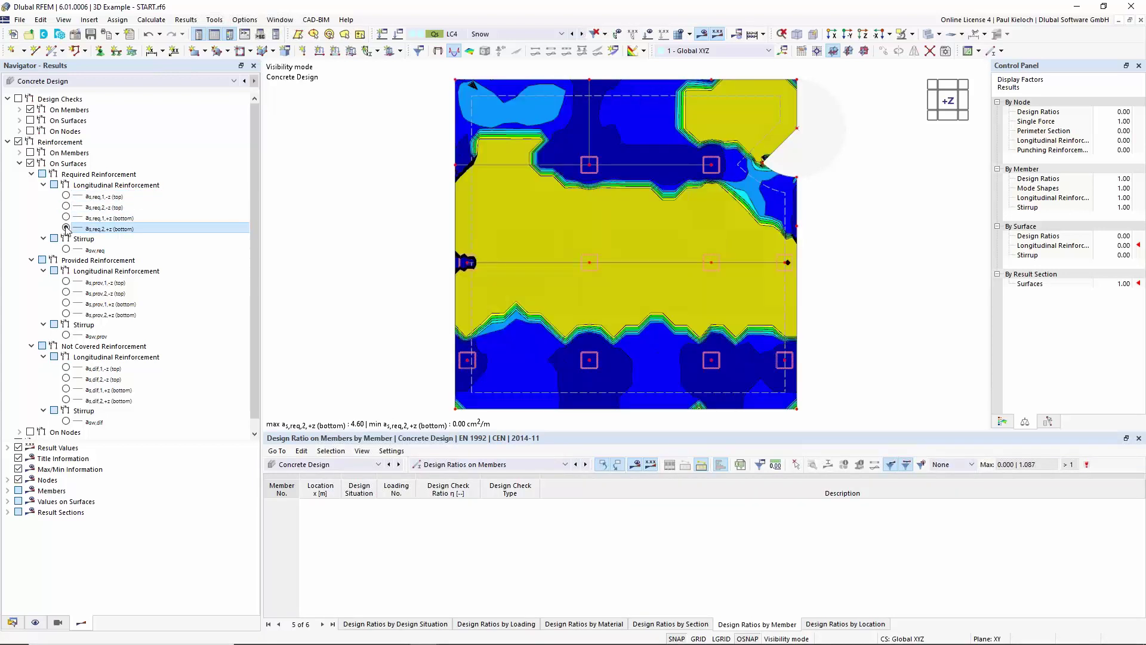
pyautogui.click(67, 196)
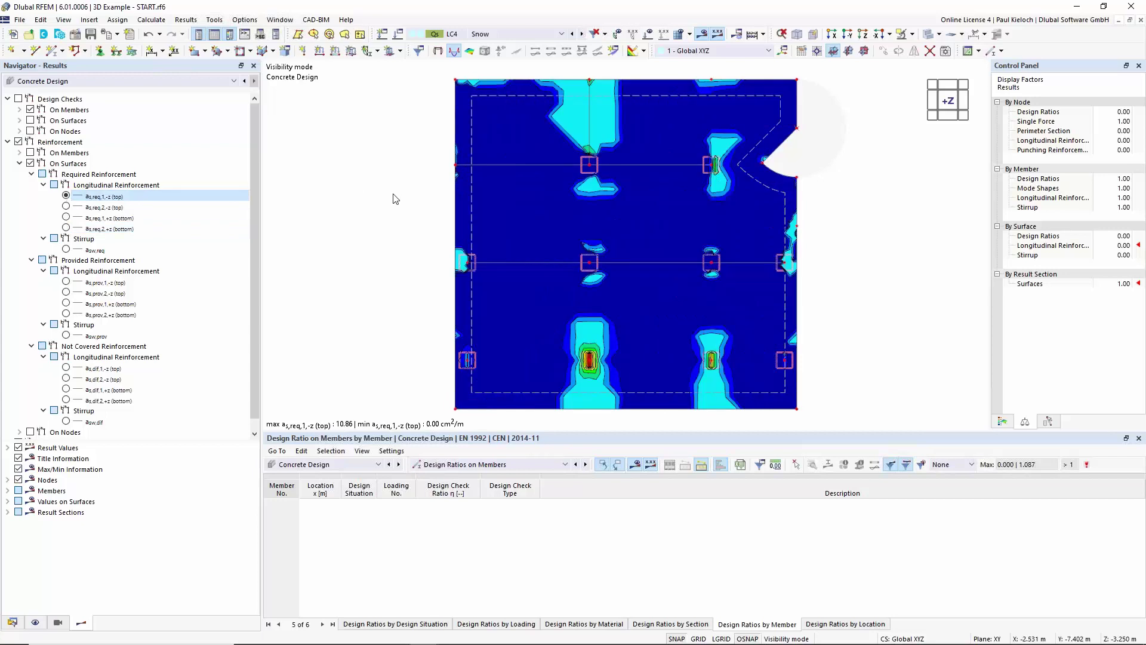
# Create a new printout report with all report items deselected
pyautogui.click(13, 623)
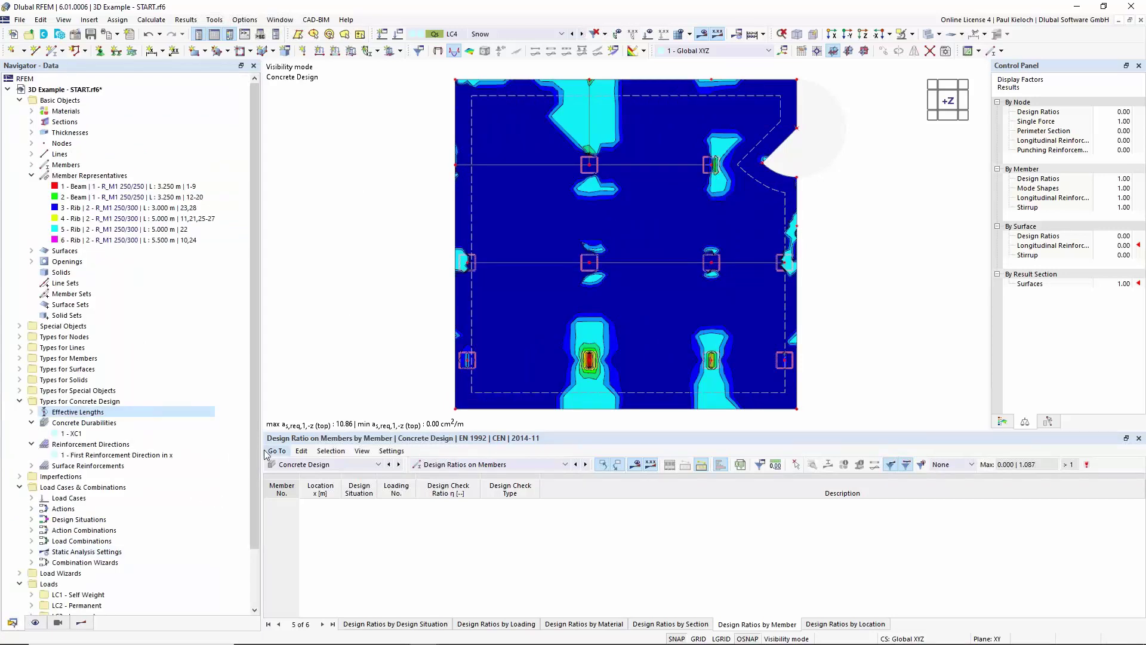
pyautogui.moveTo(256, 473); pyautogui.dragTo(256, 531)
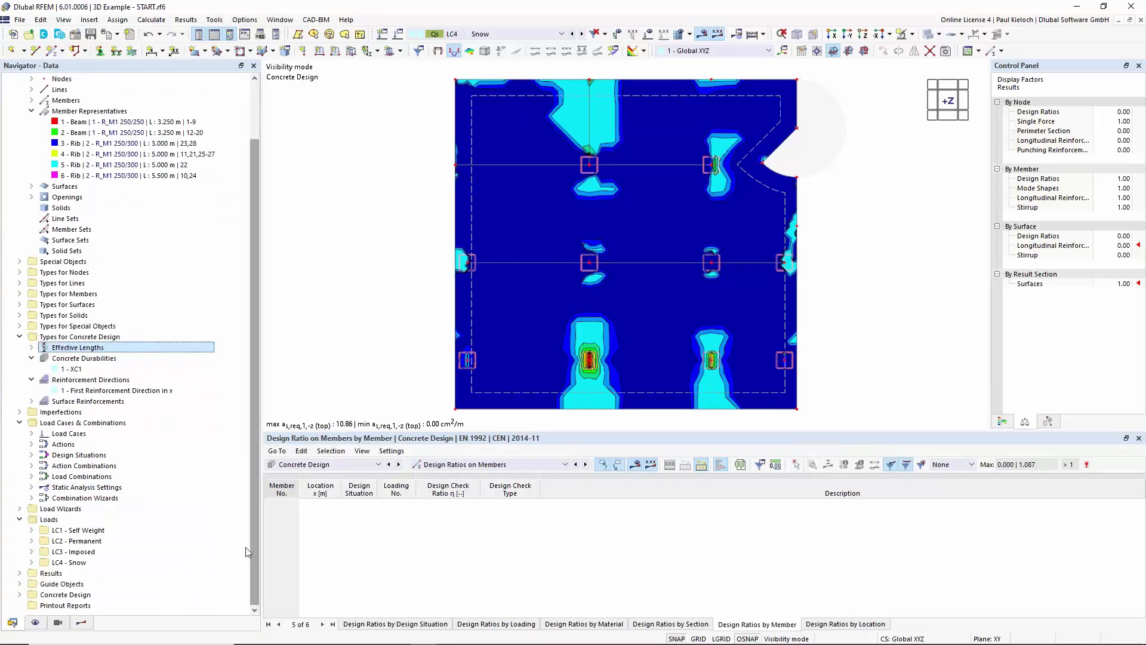
pyautogui.rightClick(84, 606)
pyautogui.click(142, 556)
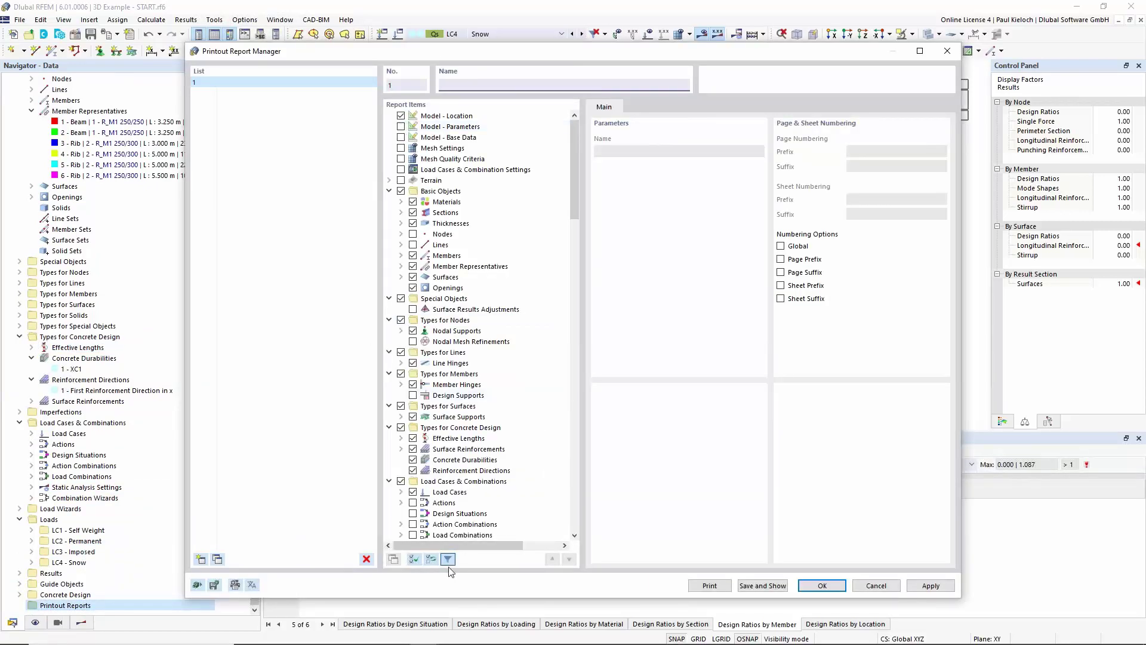
pyautogui.click(413, 560)
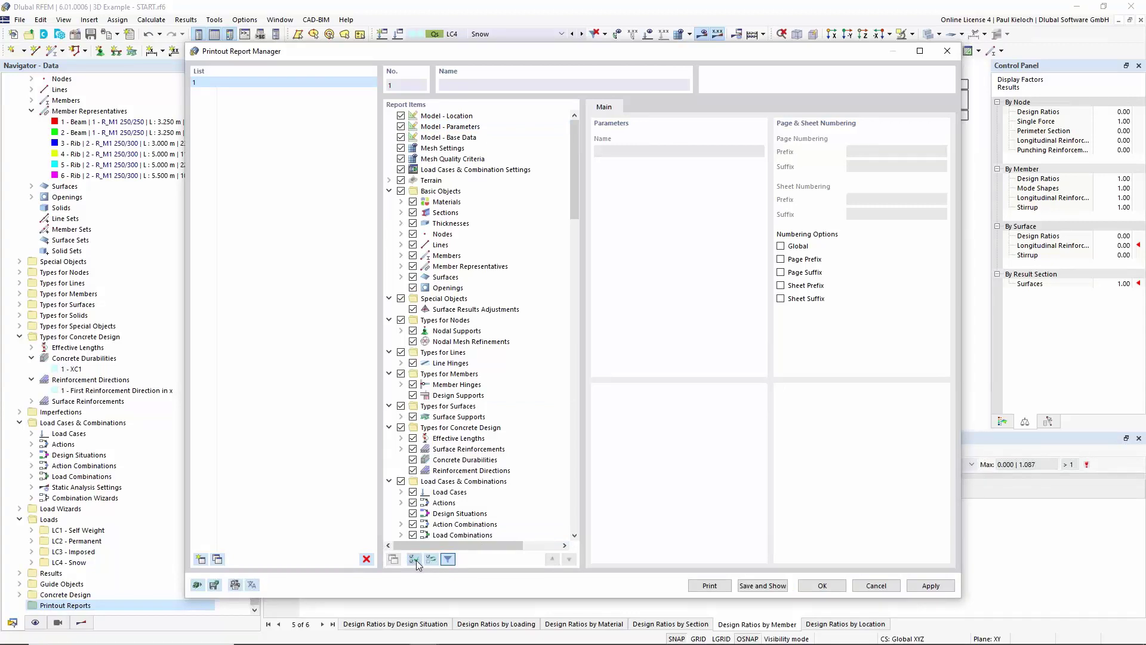
pyautogui.click(416, 560)
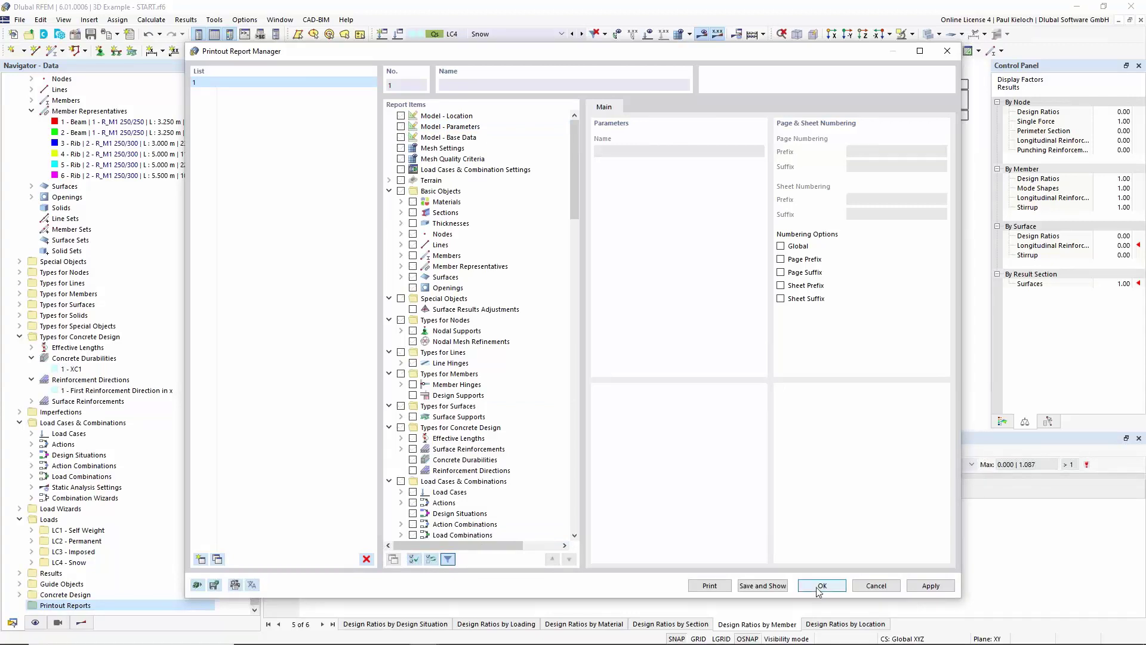
pyautogui.click(822, 586)
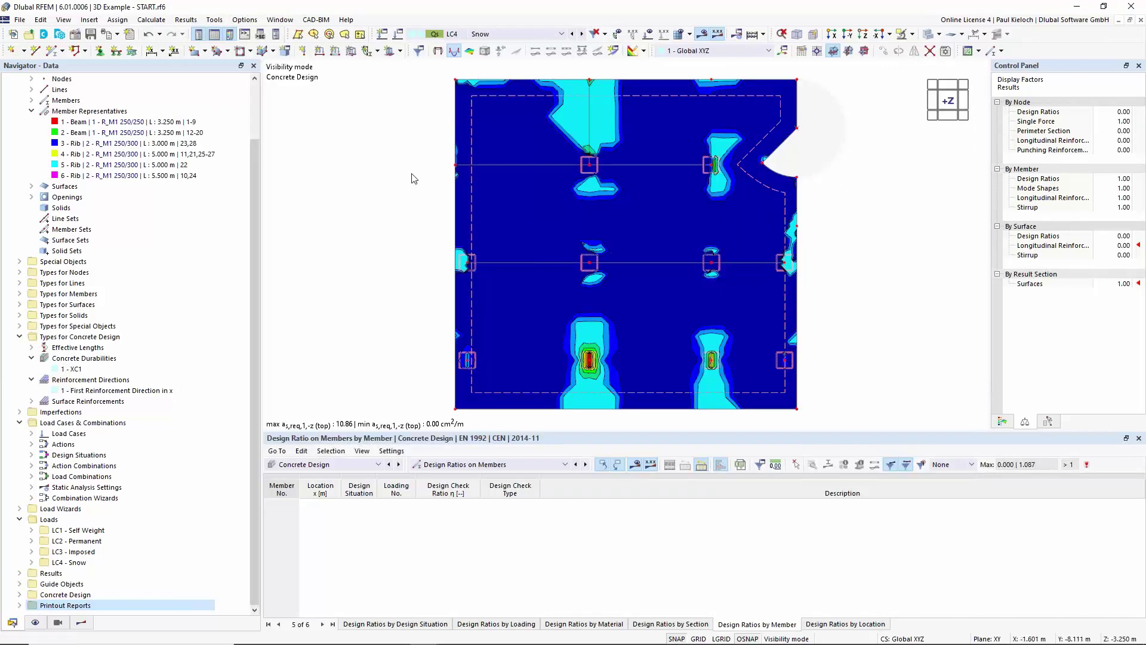
# Start a graphic printout of the slab 11 view to printout report 1 with the Multi print option
pyautogui.scroll(2, 253, 199)
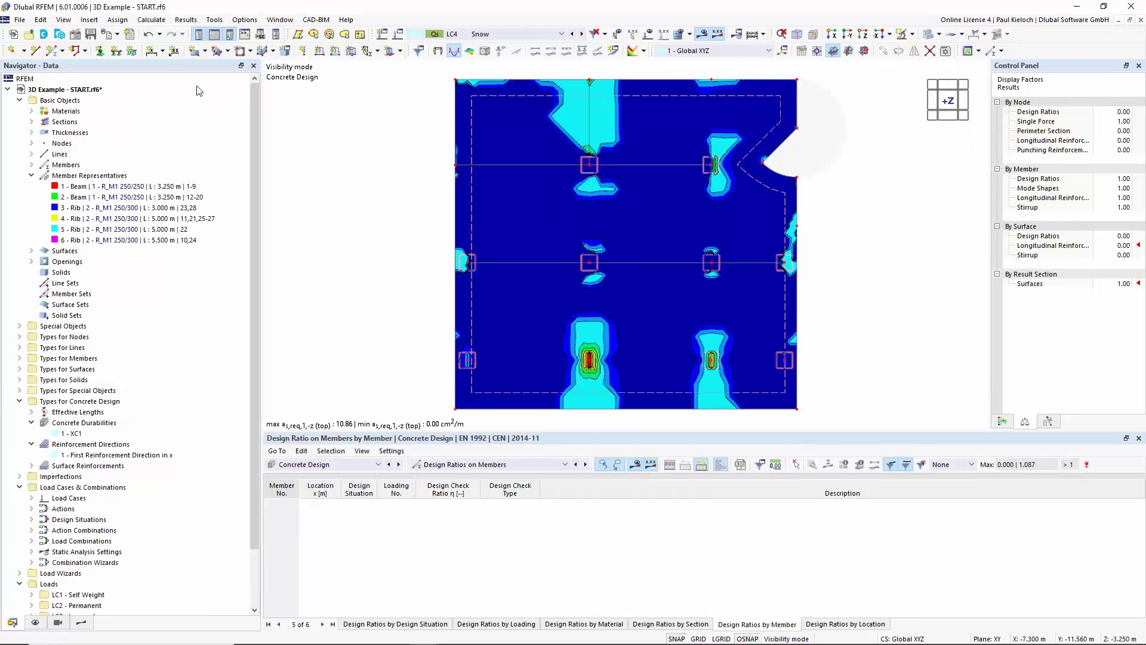
pyautogui.click(117, 35)
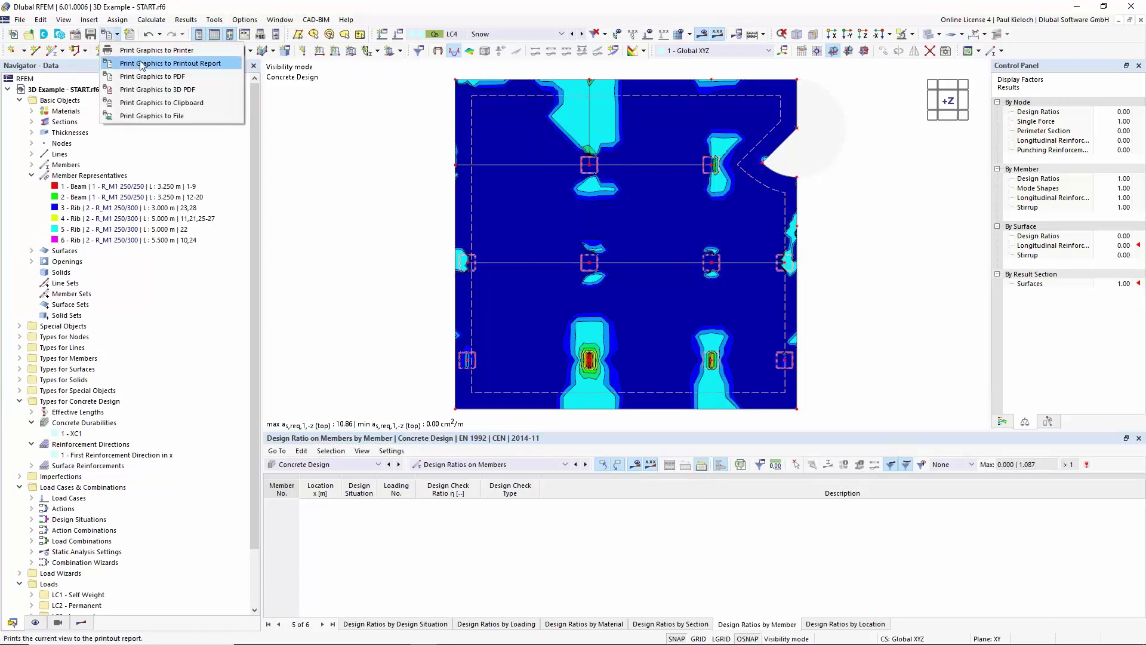
pyautogui.click(199, 65)
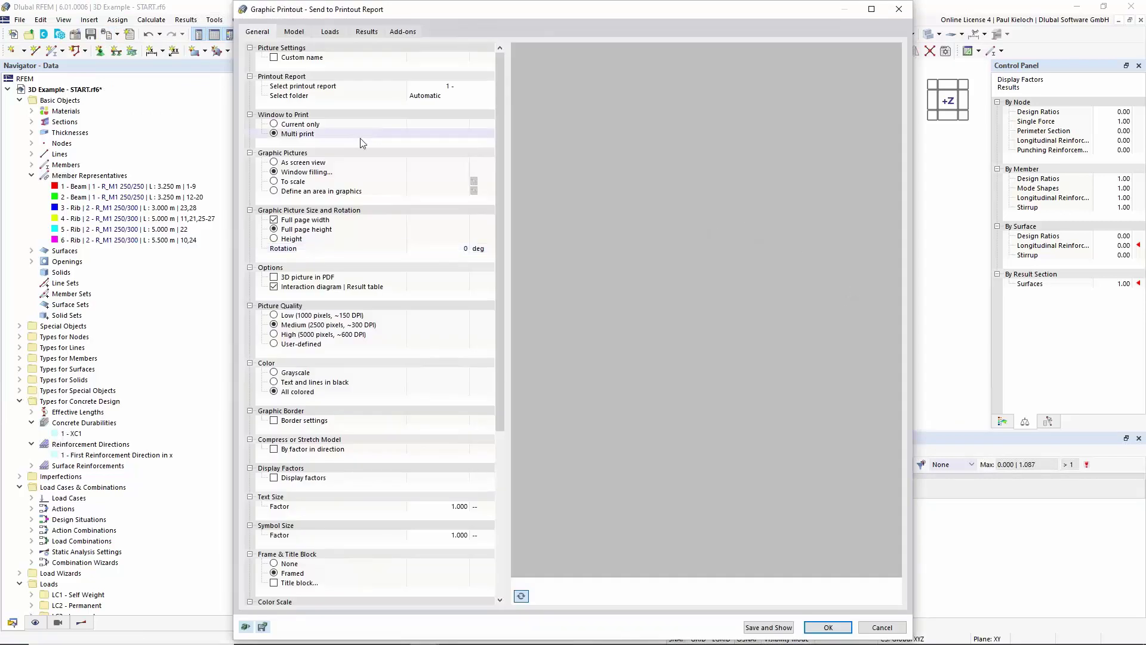
pyautogui.click(300, 136)
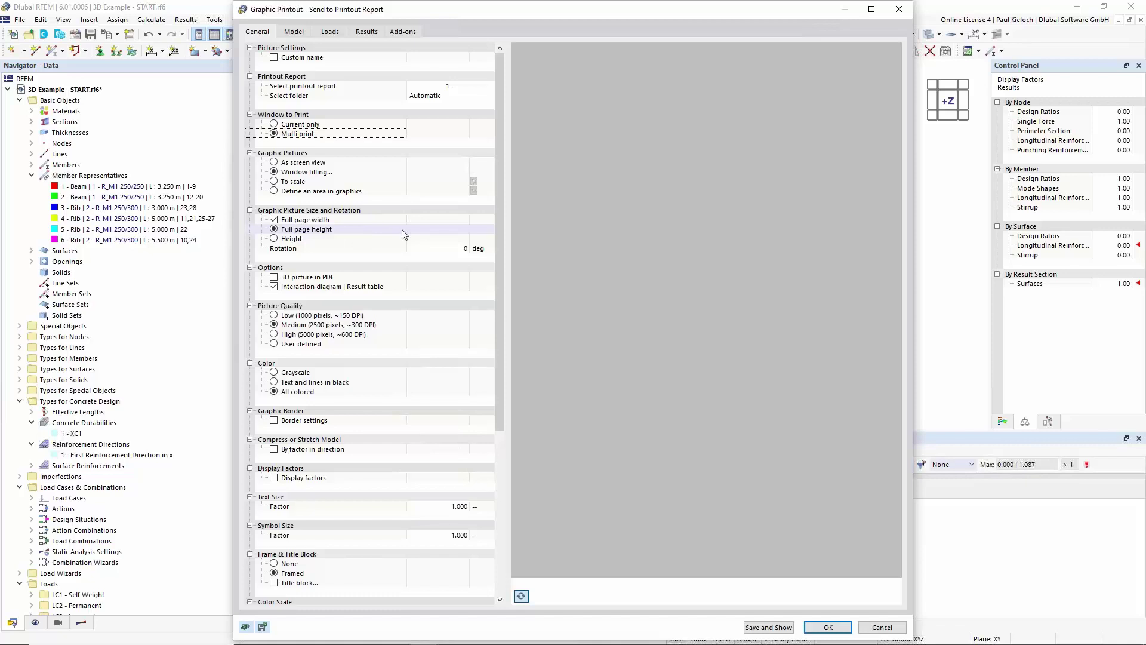
# Include the surfaces' required longitudinal reinforcement pictures as,req,1,-z (top), as,req,2,-z (top), as,req,1,+z (bottom) and as,req,2,+z (bottom) in the multi print
pyautogui.click(403, 32)
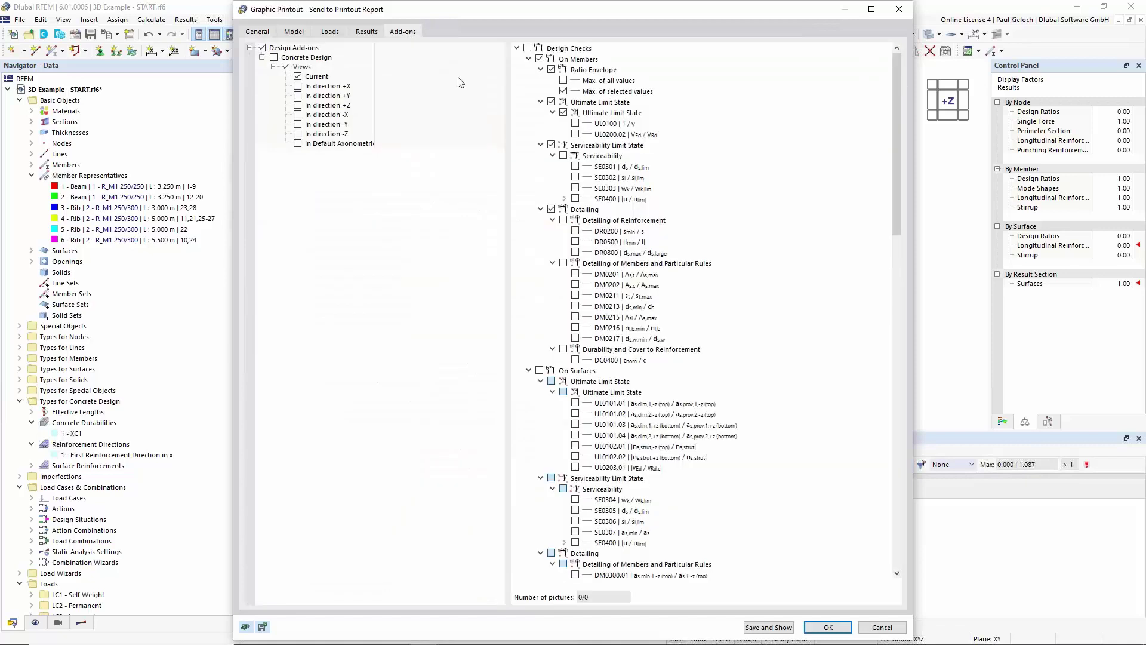
pyautogui.click(528, 59)
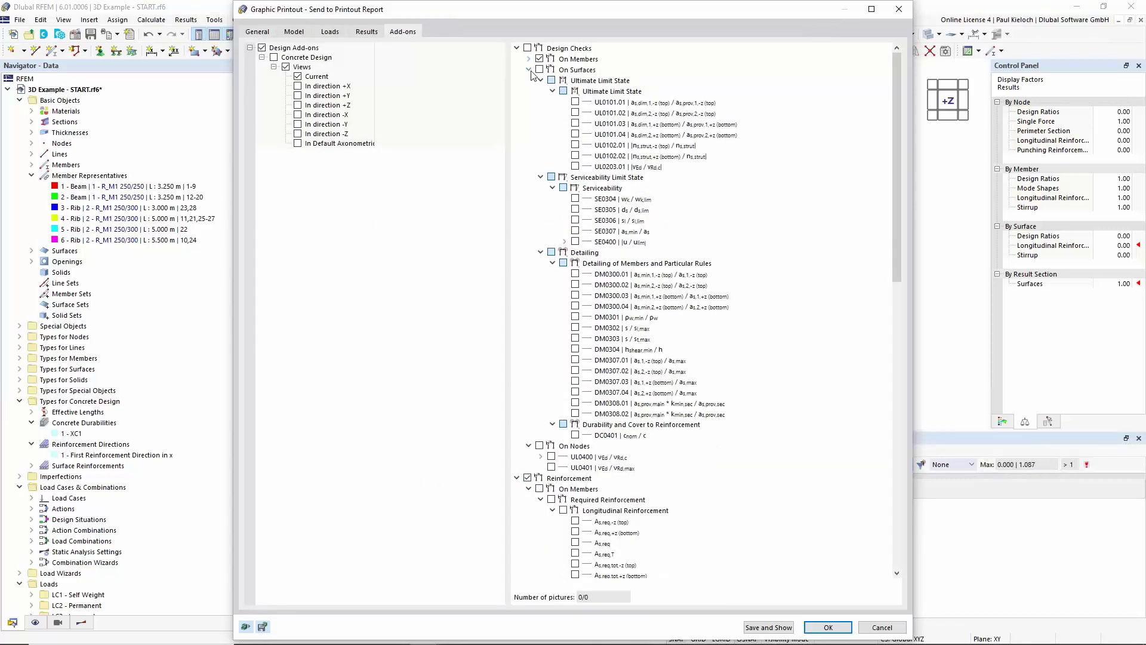
pyautogui.click(517, 49)
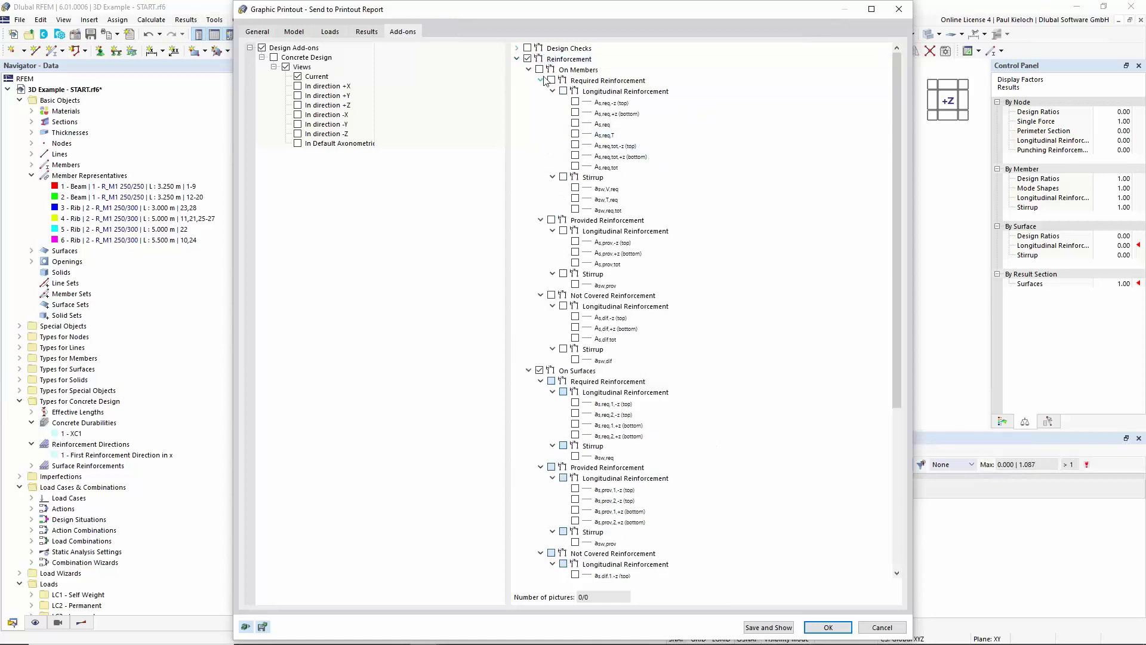
pyautogui.click(528, 70)
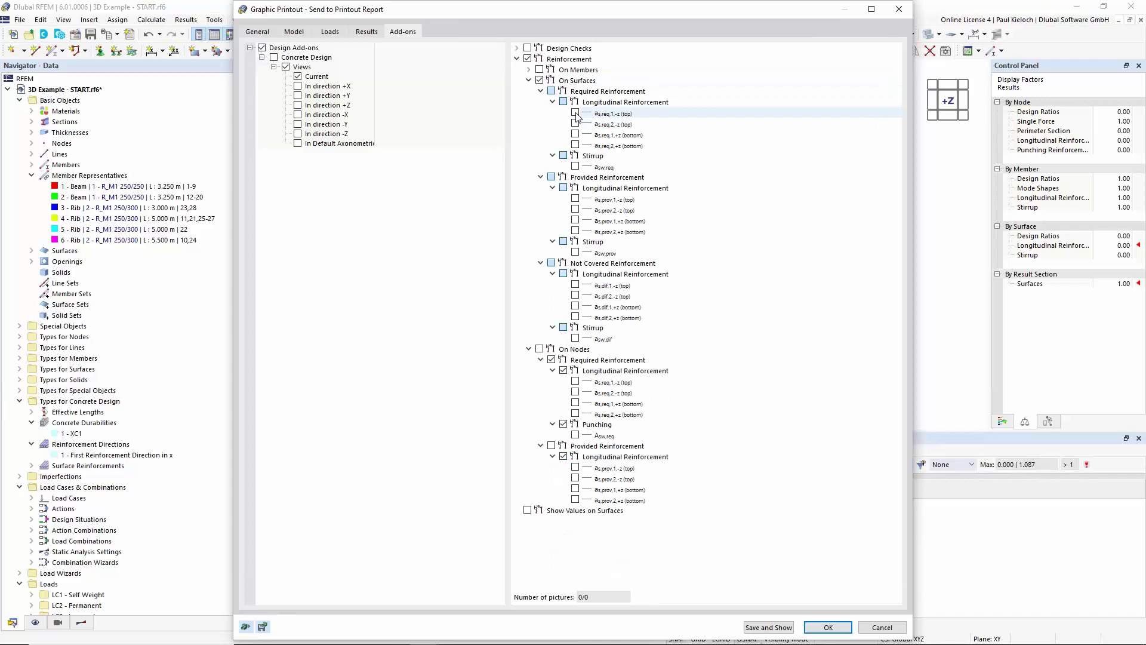
pyautogui.click(575, 113)
pyautogui.click(575, 123)
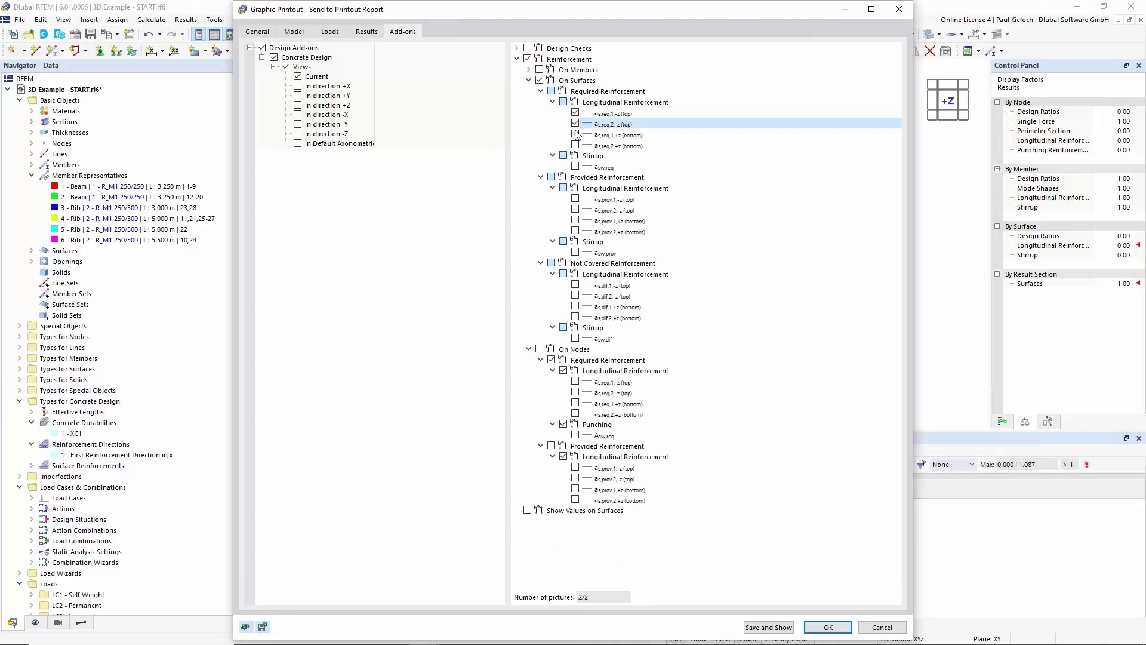
pyautogui.click(575, 135)
pyautogui.click(575, 145)
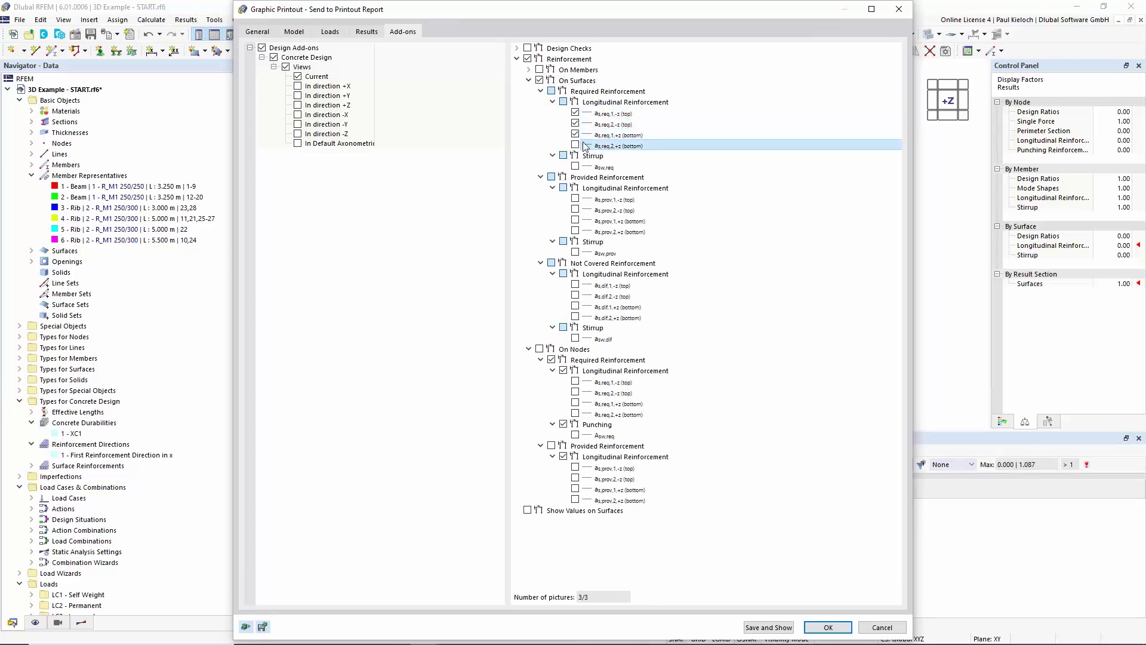
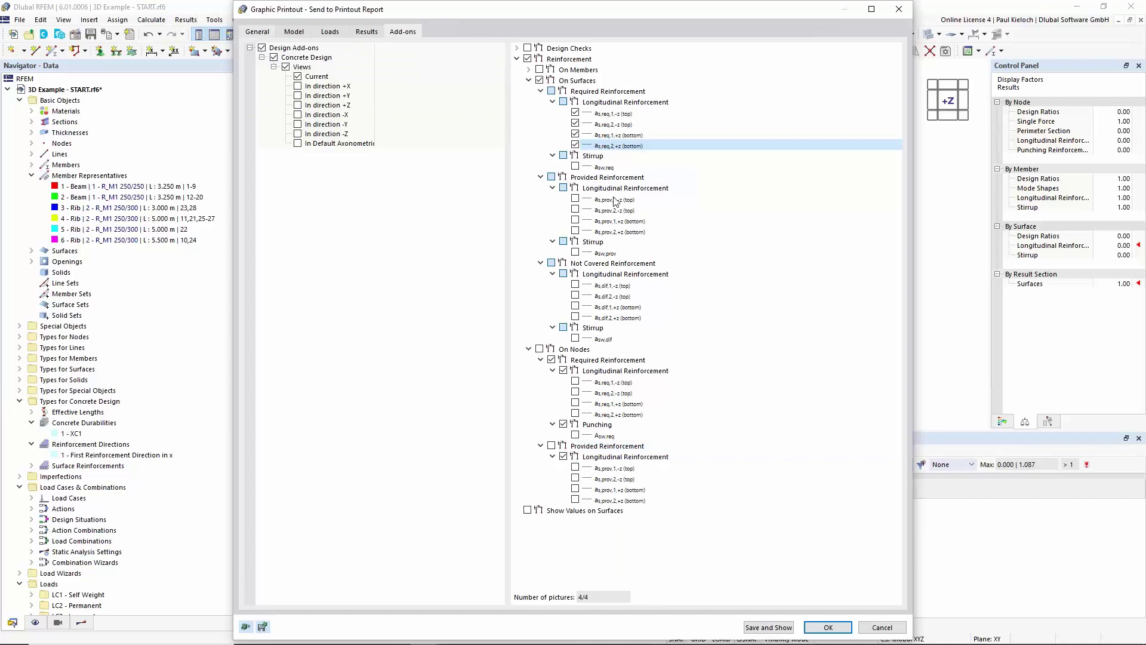
# Save the pictures to the printout report, review the slab reinforcement graphics in it and close the report
pyautogui.click(263, 34)
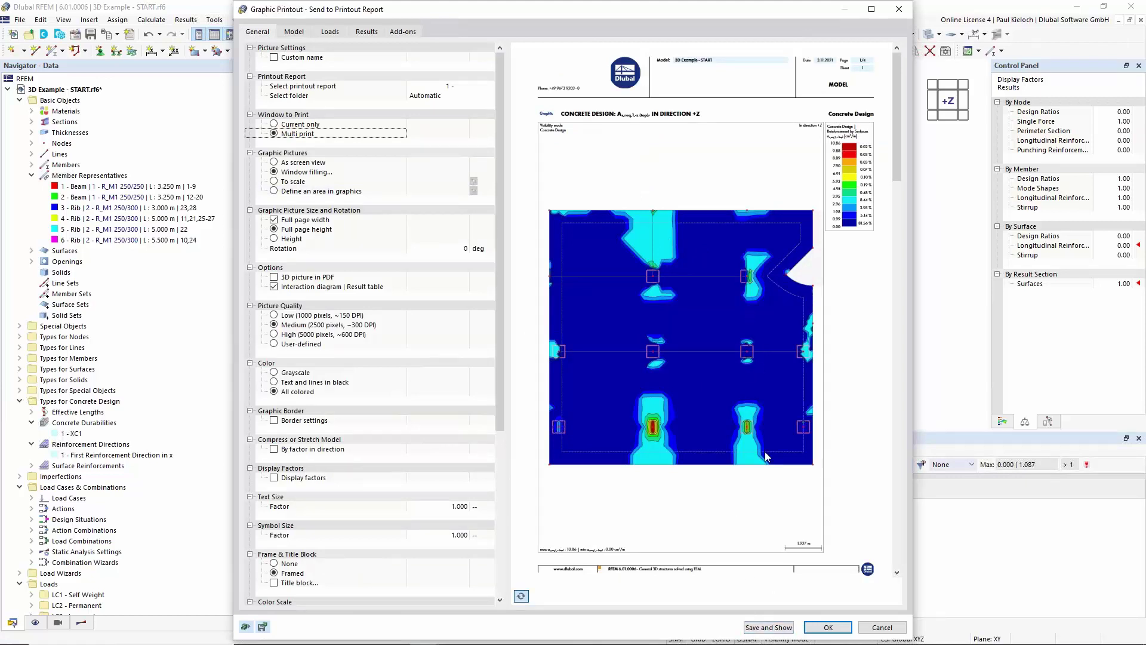
pyautogui.click(783, 632)
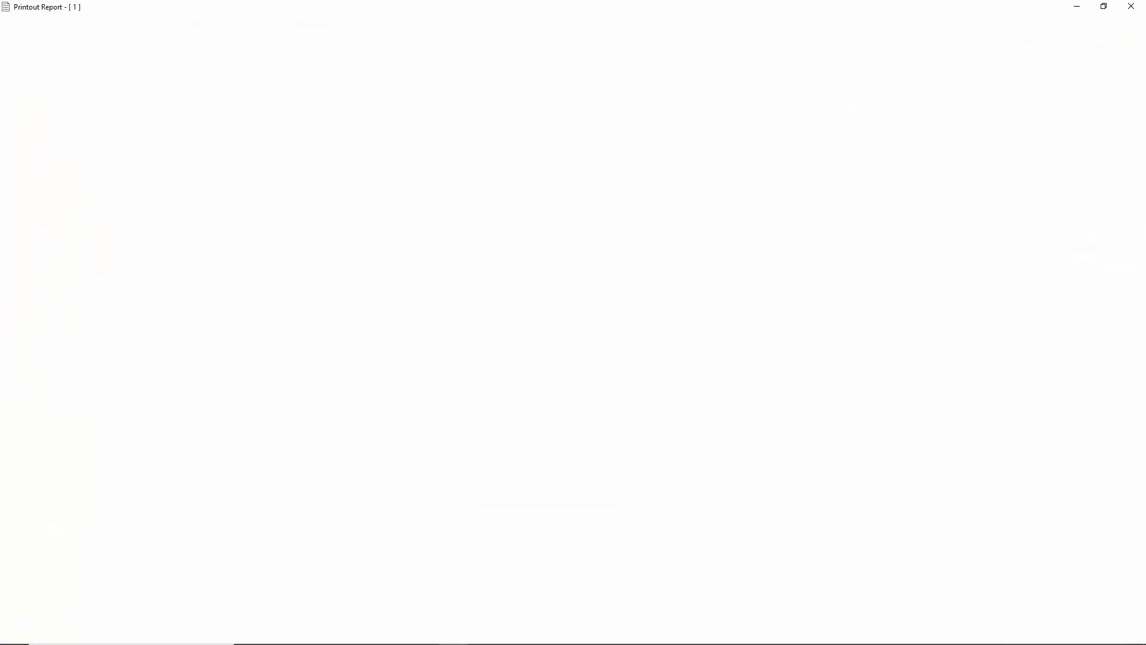
pyautogui.click(118, 118)
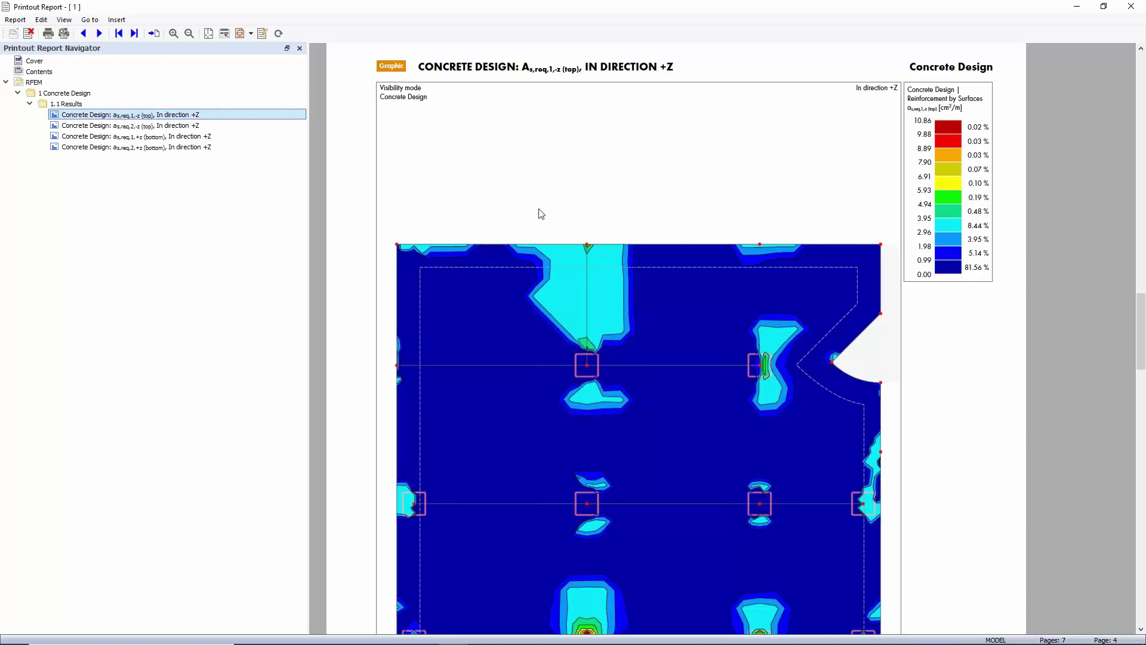
pyautogui.scroll(-3, 721, 360)
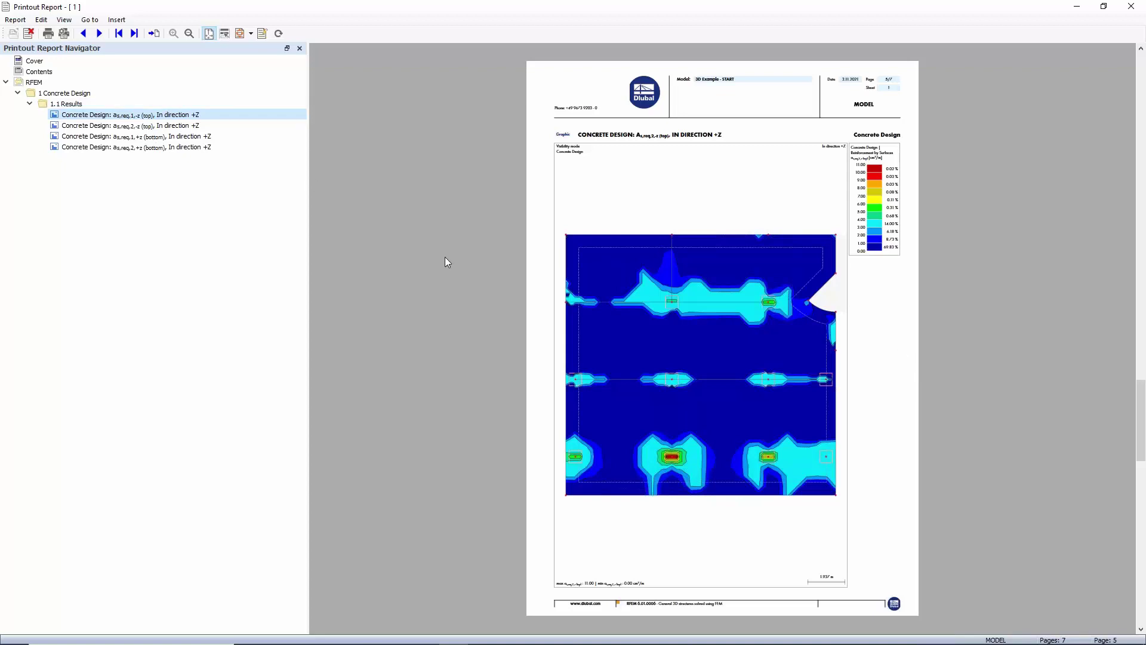
pyautogui.click(1131, 6)
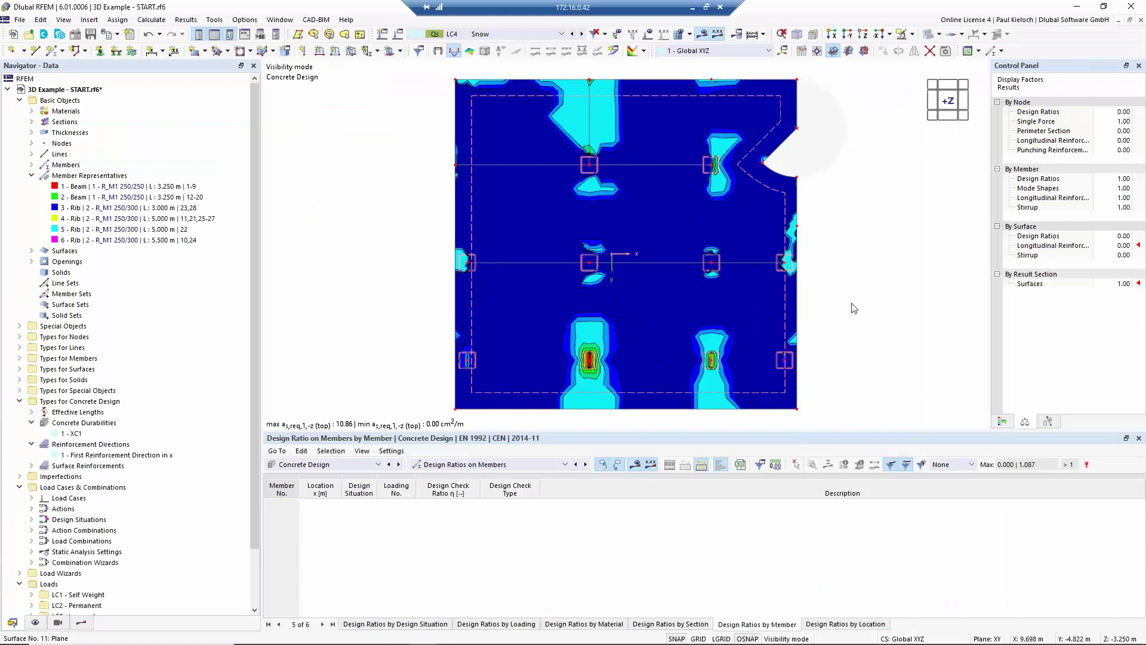
# Cancel the visibility mode, show only rib 22 in an oblique view and display it as a wireframe
pyautogui.click(879, 34)
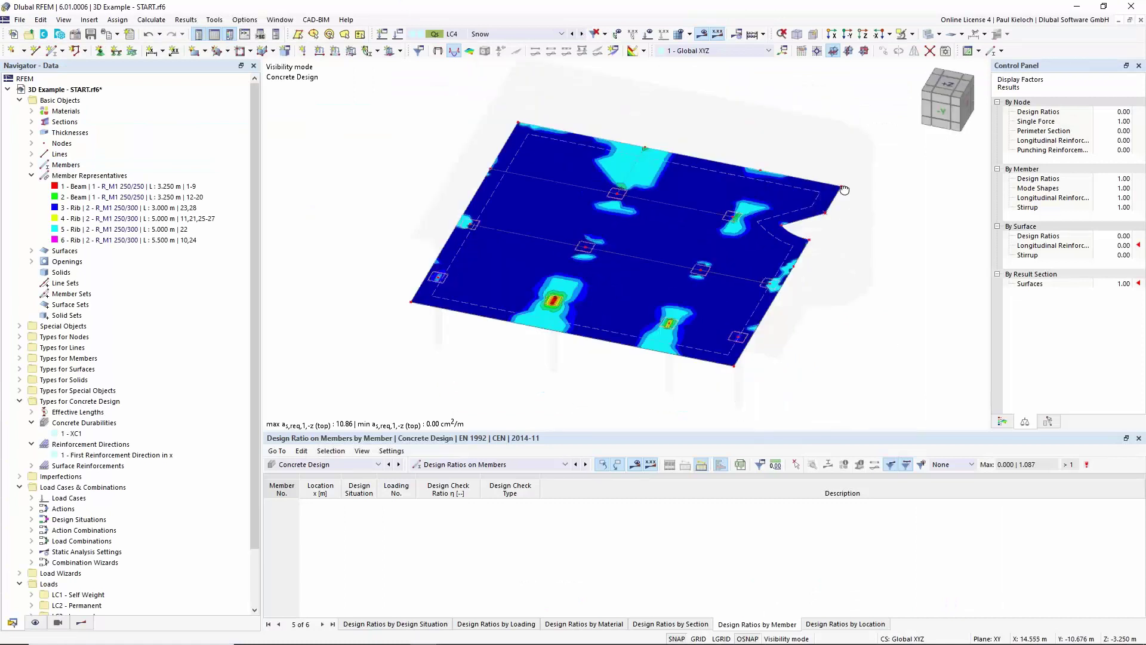
pyautogui.click(912, 34)
pyautogui.click(948, 113)
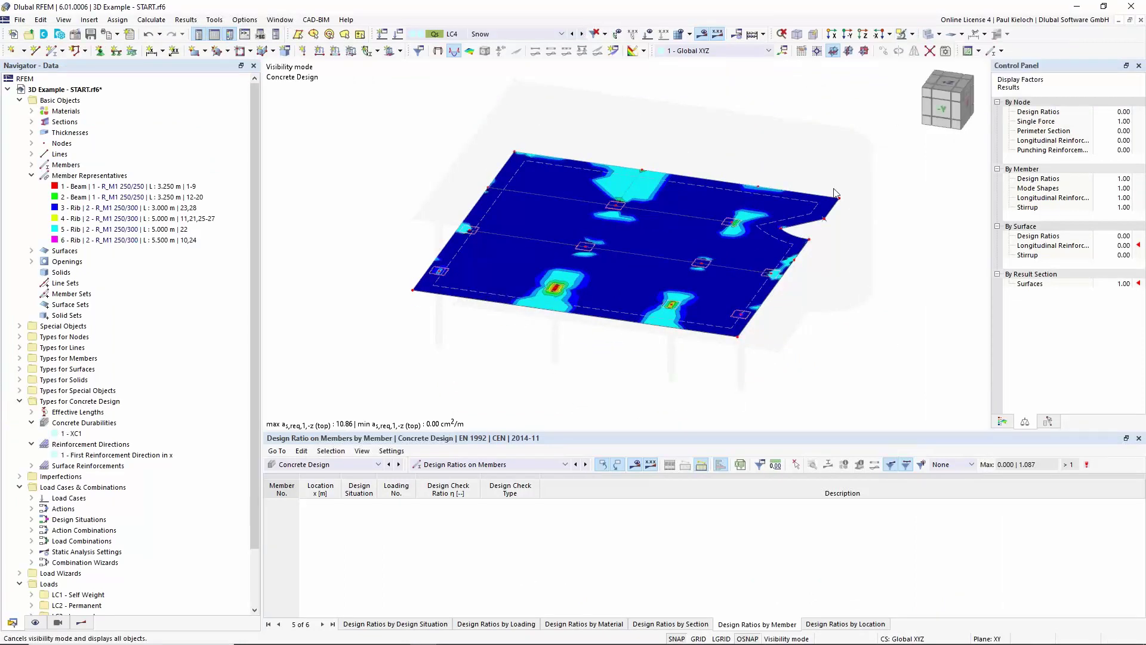
pyautogui.click(638, 259)
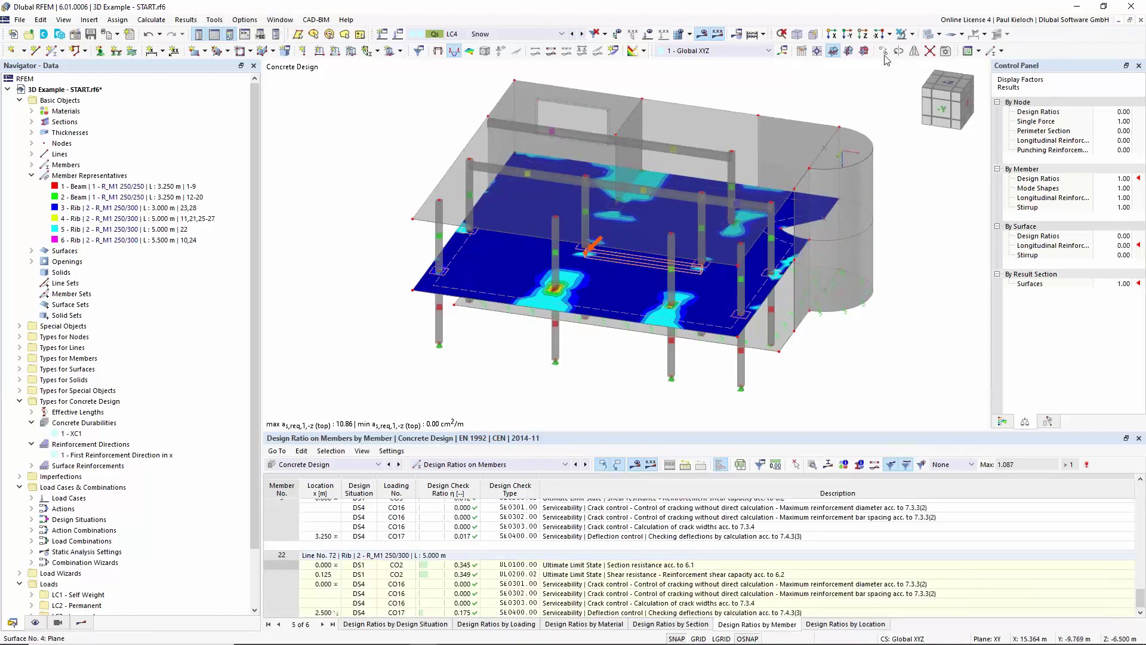
pyautogui.click(912, 35)
pyautogui.click(949, 63)
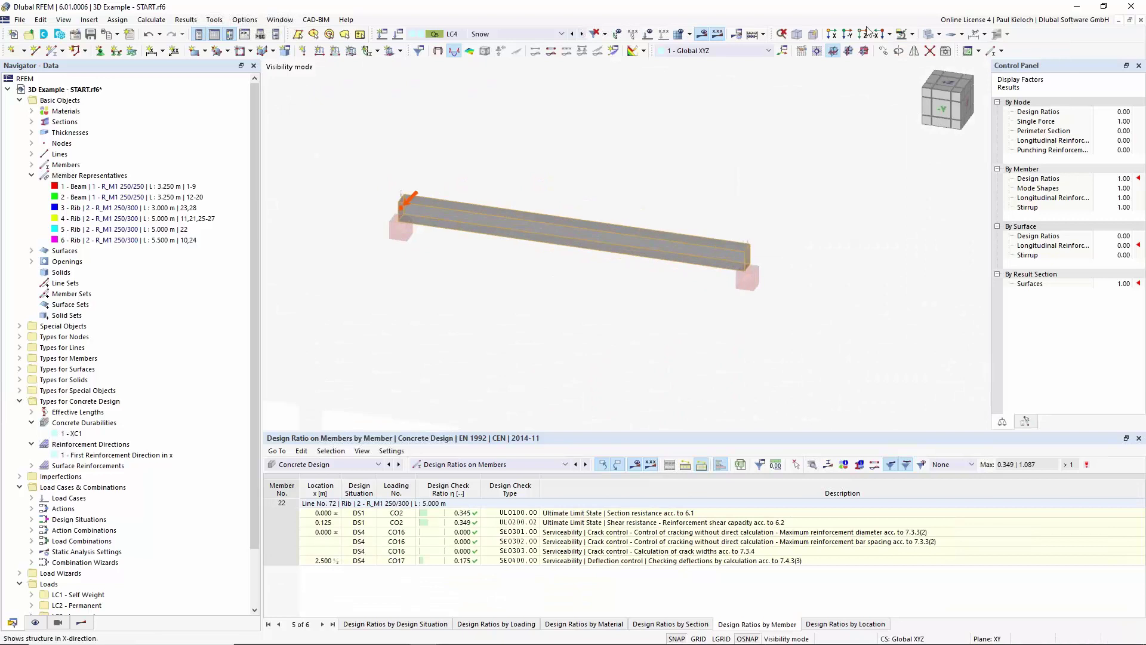
pyautogui.click(939, 34)
pyautogui.click(943, 51)
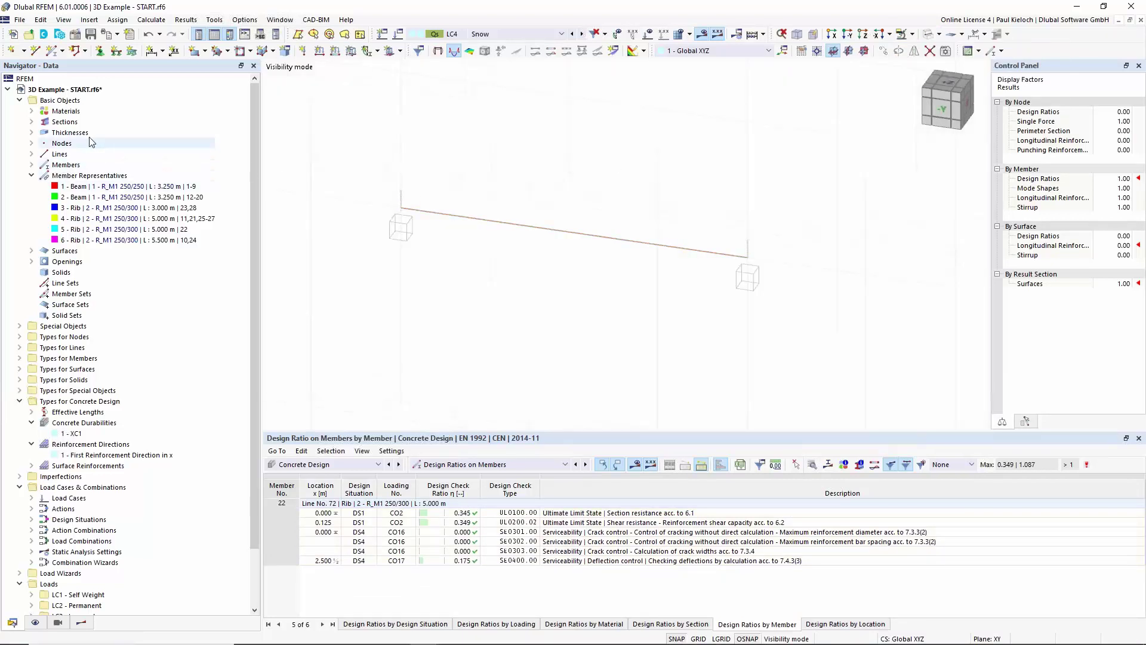
# Turn off the reinforcement results and display the design check ratios on members for rib 22
pyautogui.click(81, 622)
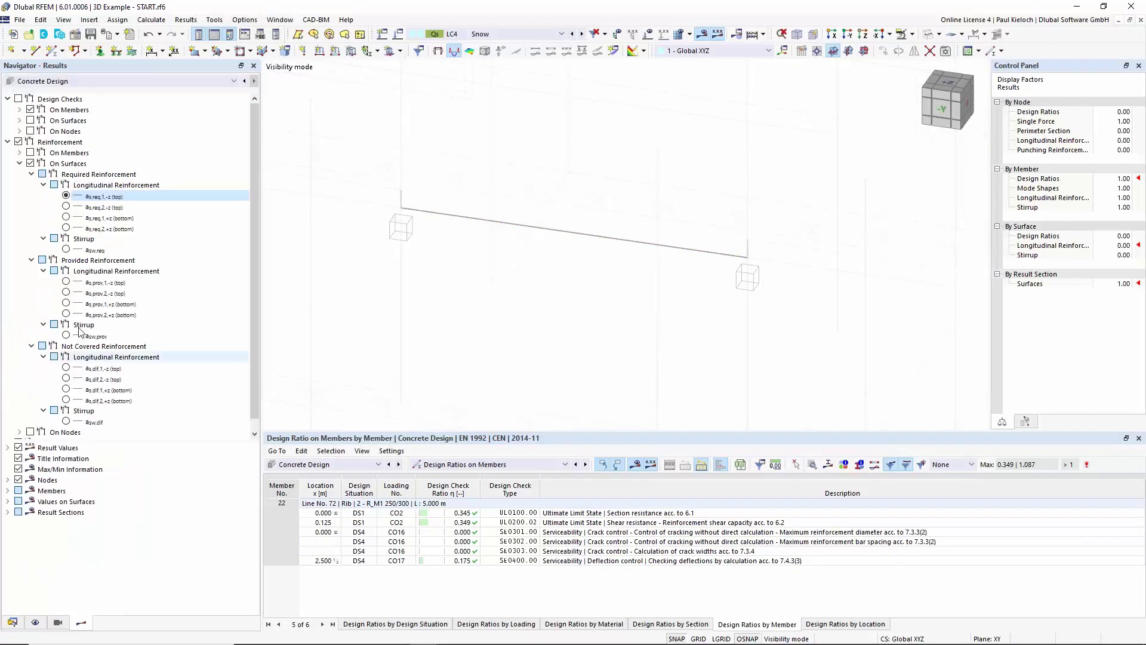
pyautogui.click(30, 109)
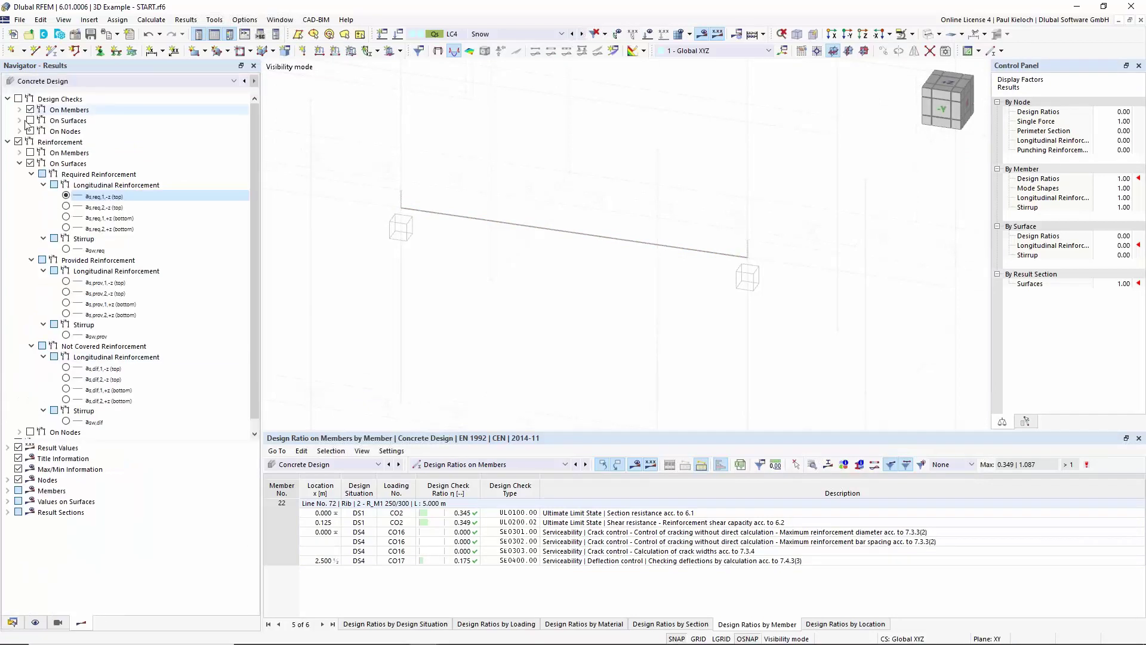
pyautogui.click(18, 142)
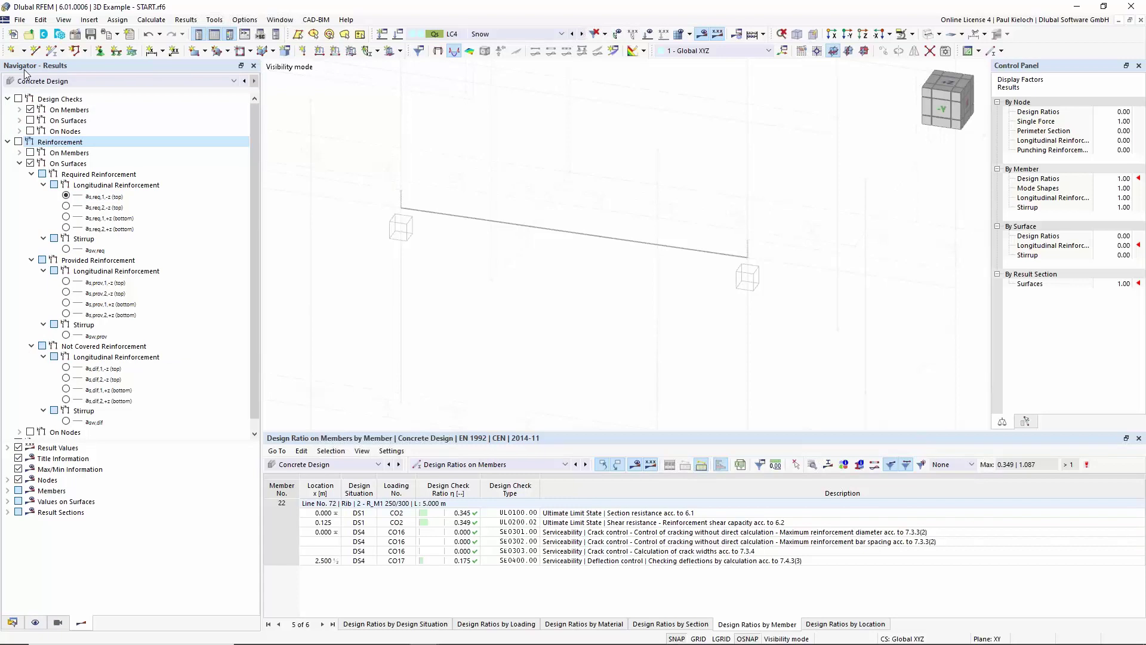
pyautogui.click(18, 99)
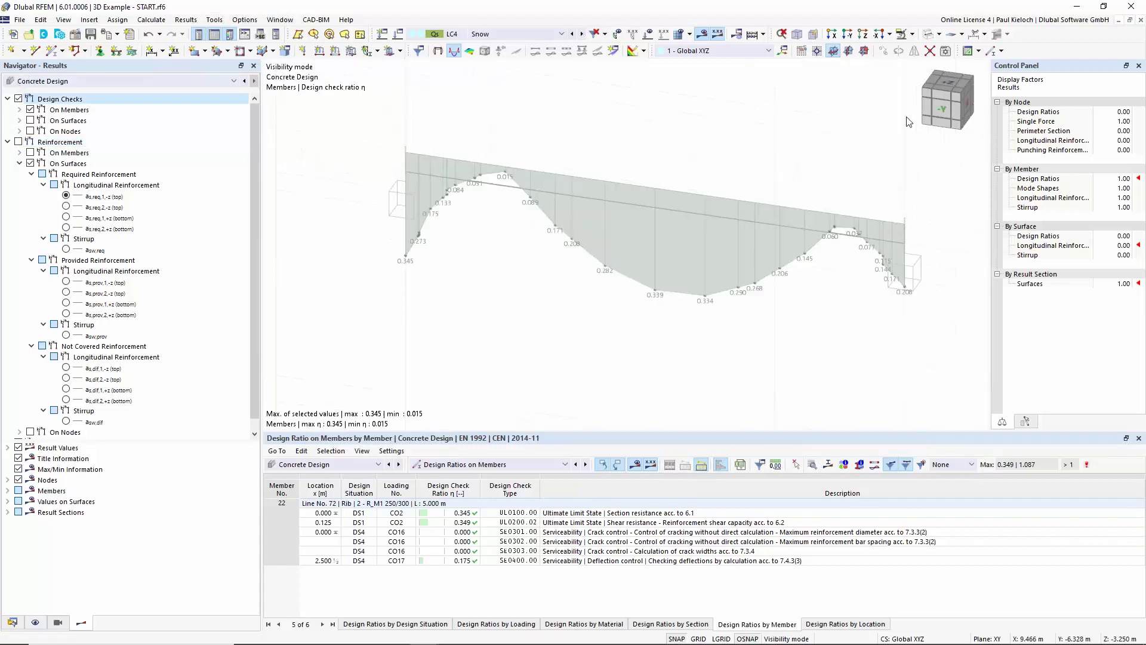
# View rib 22 in direction -Y and turn off the hidden objects in the background
pyautogui.click(943, 109)
pyautogui.rightClick(881, 369)
pyautogui.click(932, 564)
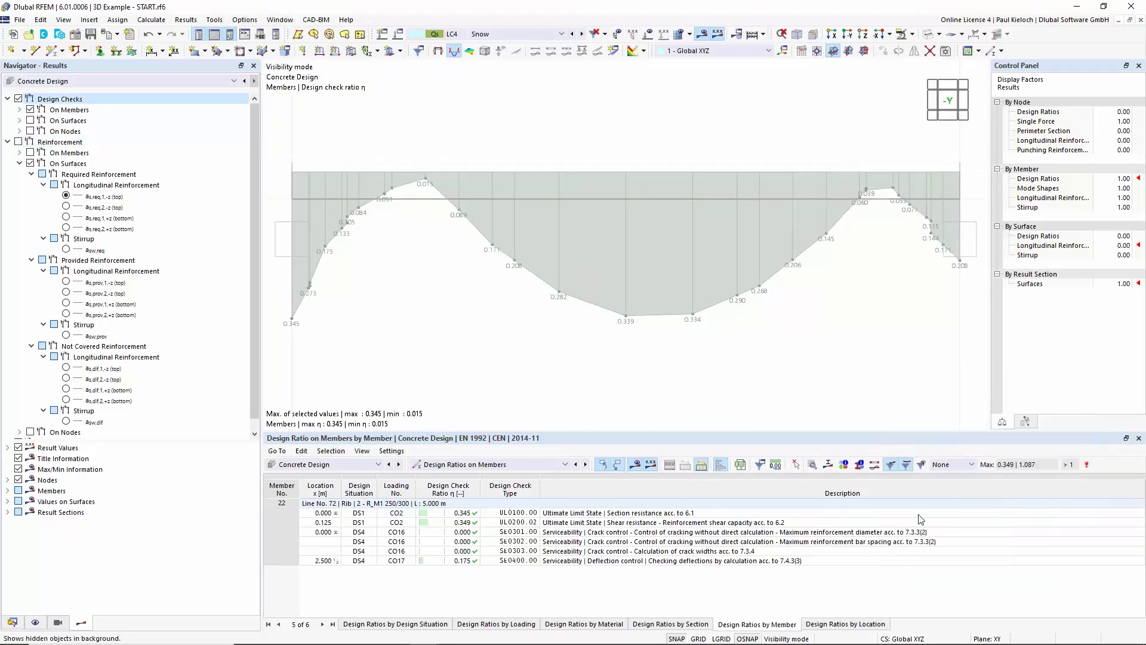
# Send only the current rib view to the printout report at a 50% height ratio and show its graphic in the report
pyautogui.click(108, 37)
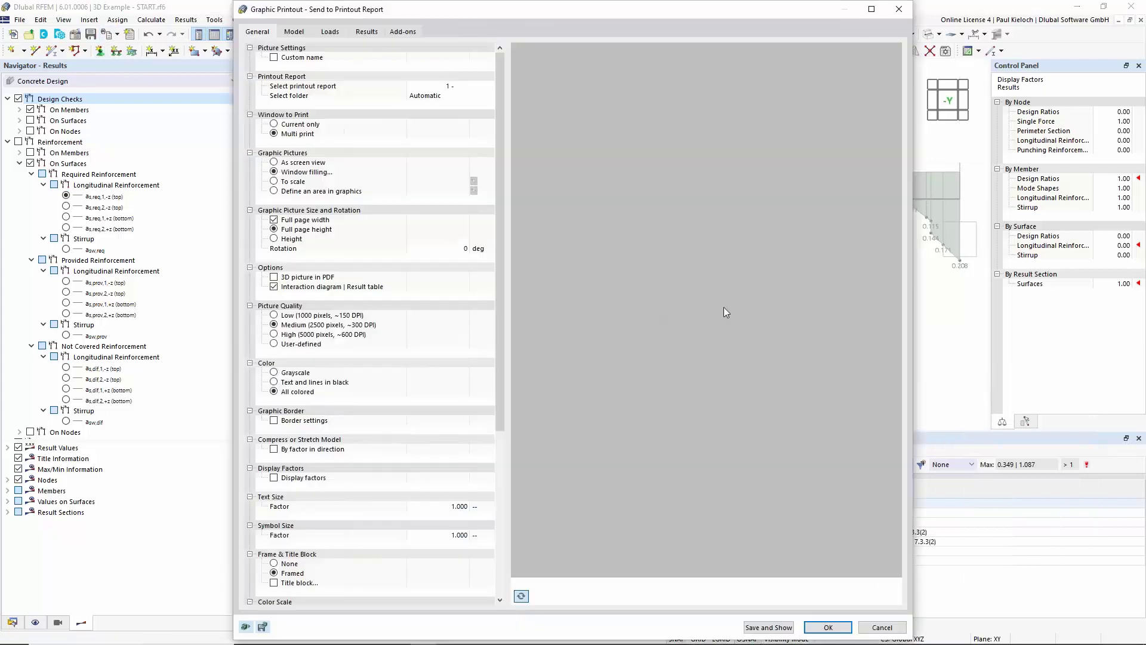
pyautogui.click(277, 127)
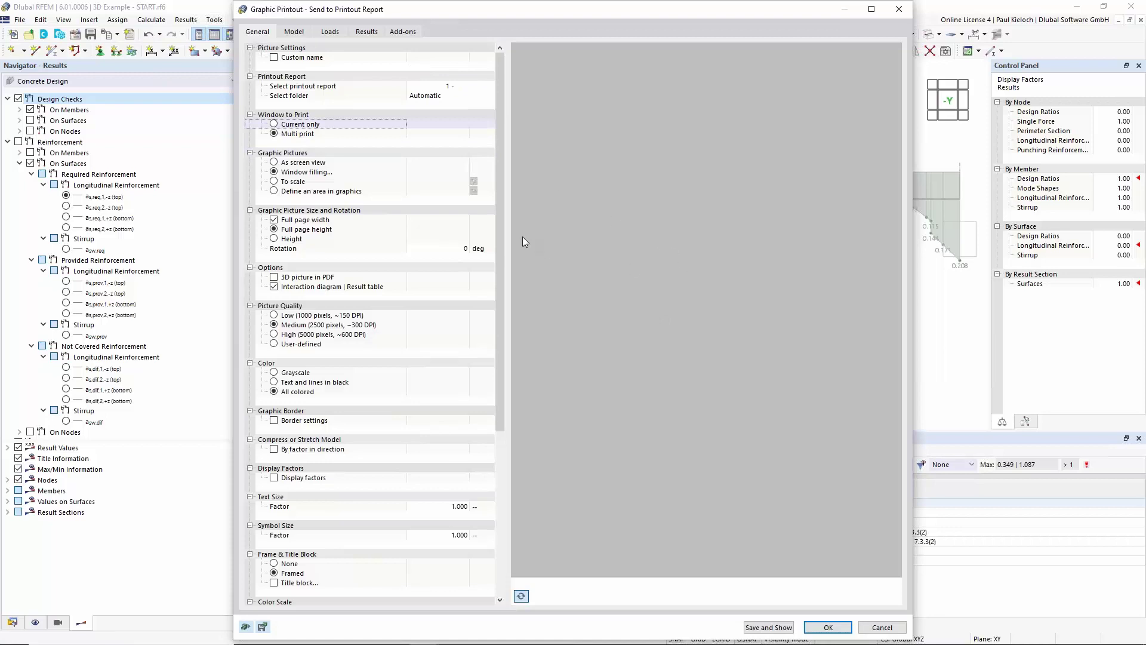
pyautogui.click(299, 125)
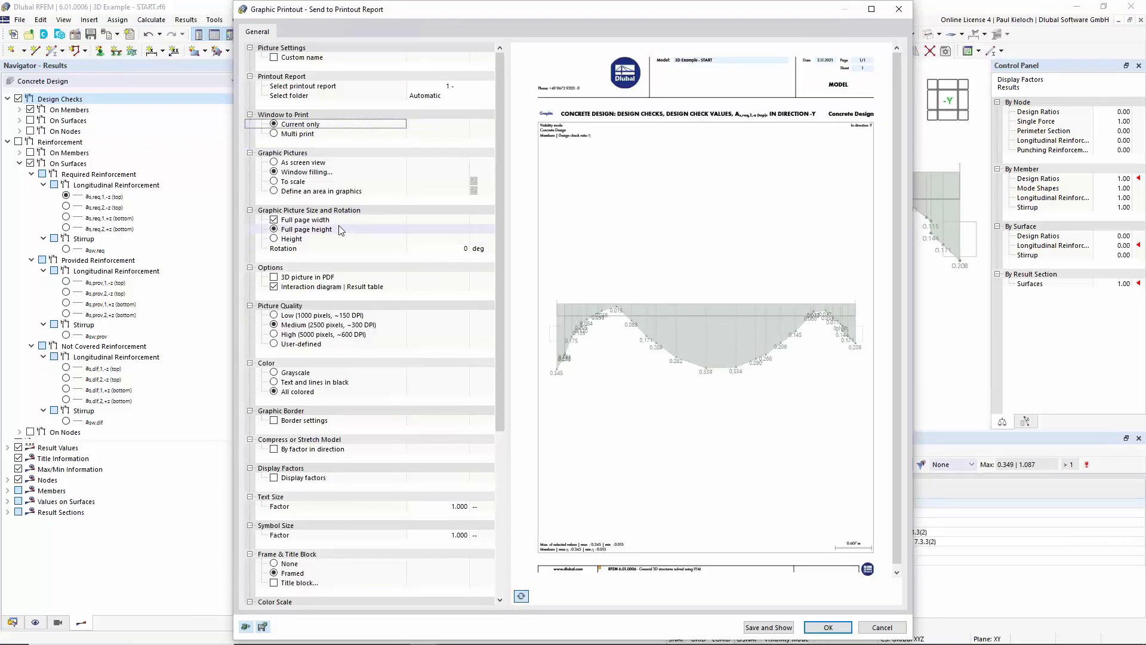
pyautogui.click(274, 240)
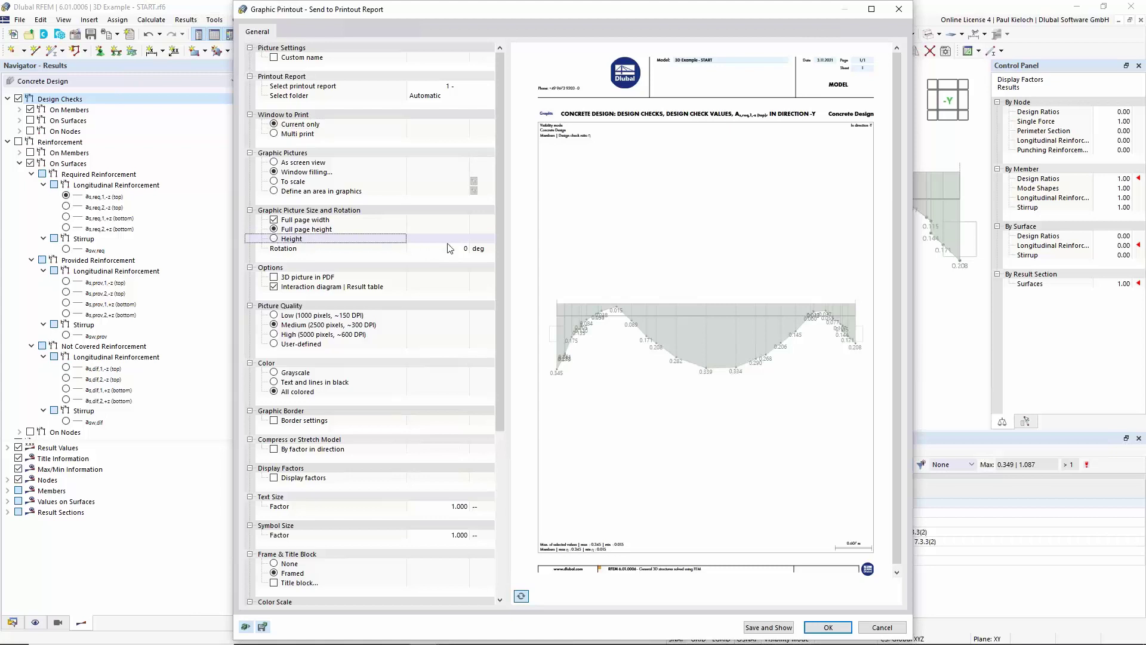
pyautogui.click(440, 241)
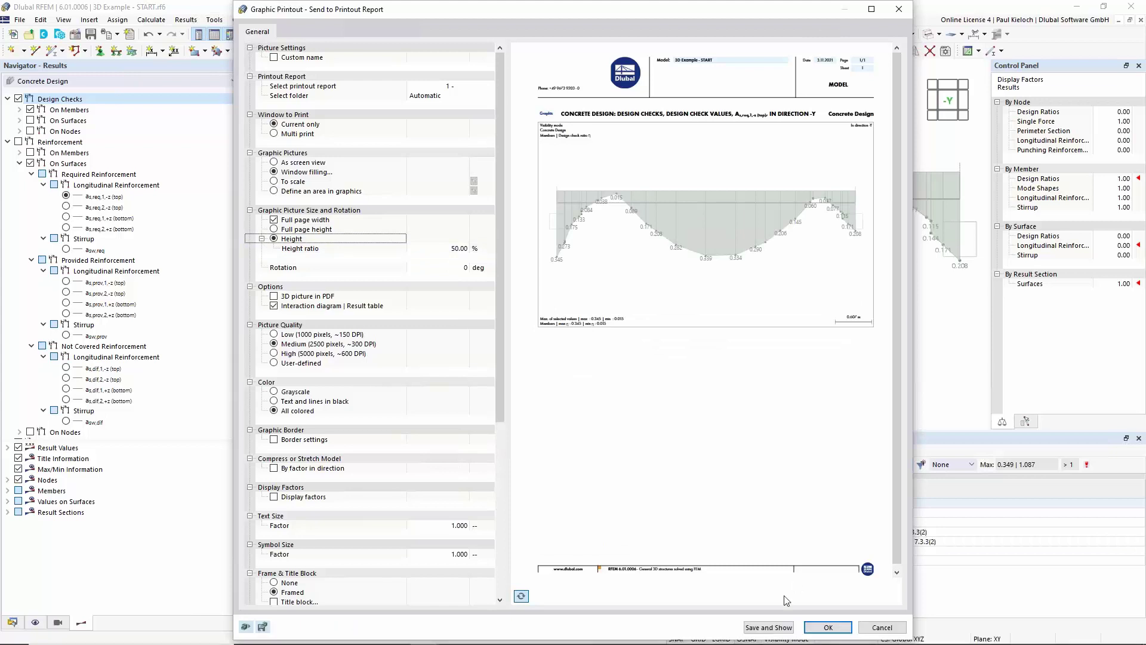
pyautogui.click(776, 627)
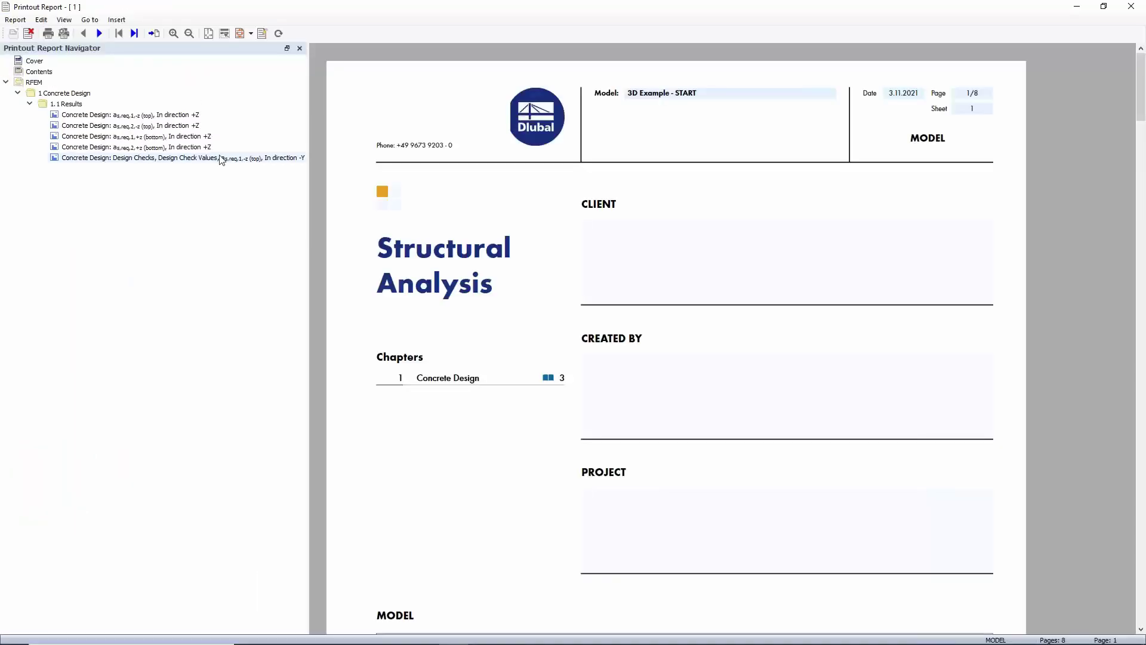
pyautogui.click(220, 158)
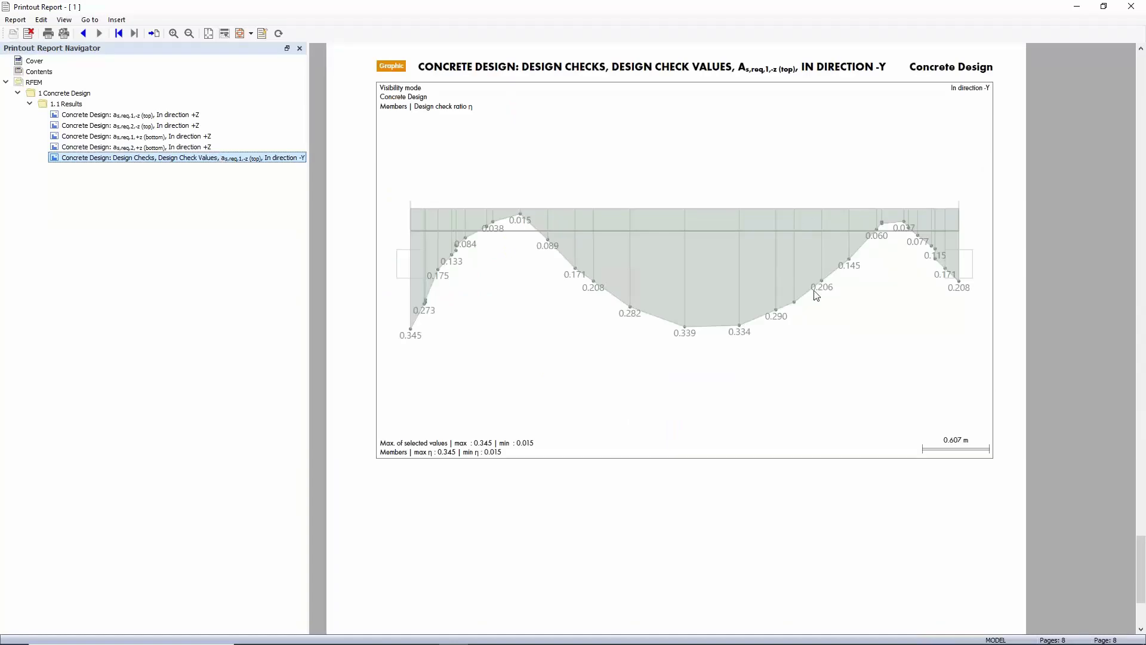
# Create two child folders named Surfaces and Beams under the Results chapter of the report
pyautogui.rightClick(88, 105)
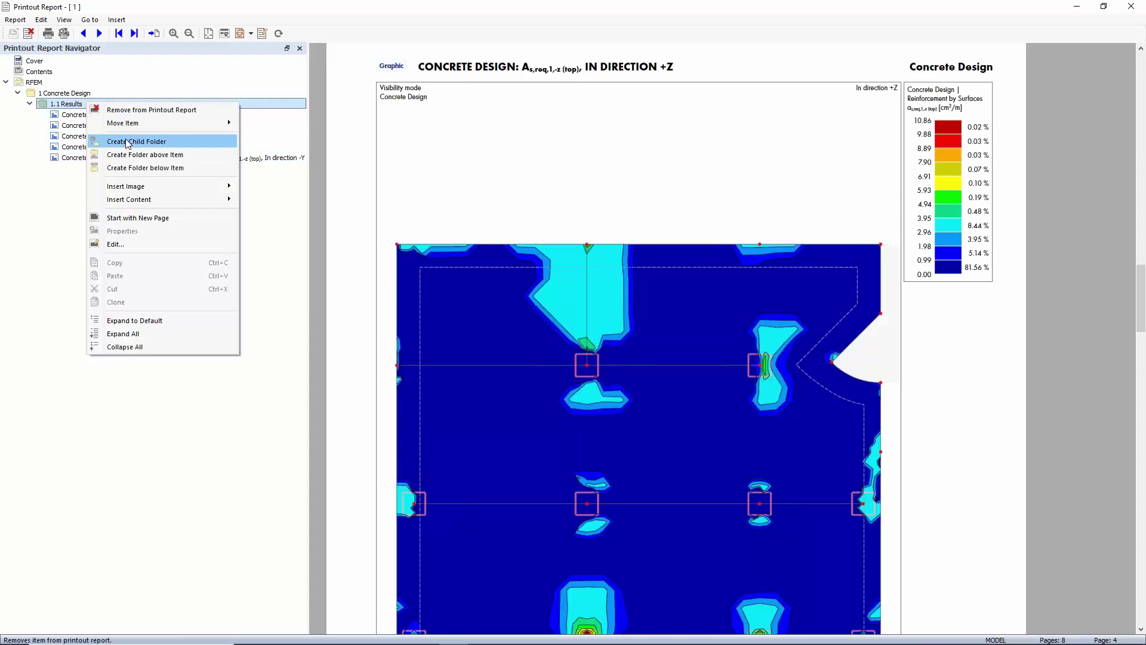
pyautogui.click(179, 143)
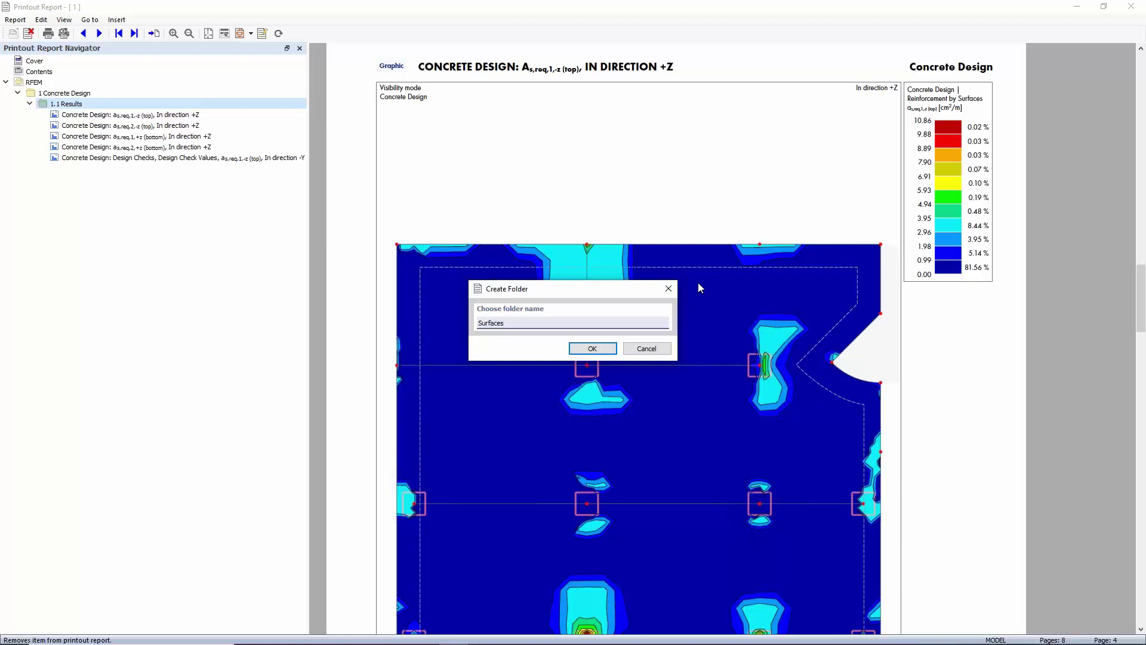
pyautogui.click(592, 348)
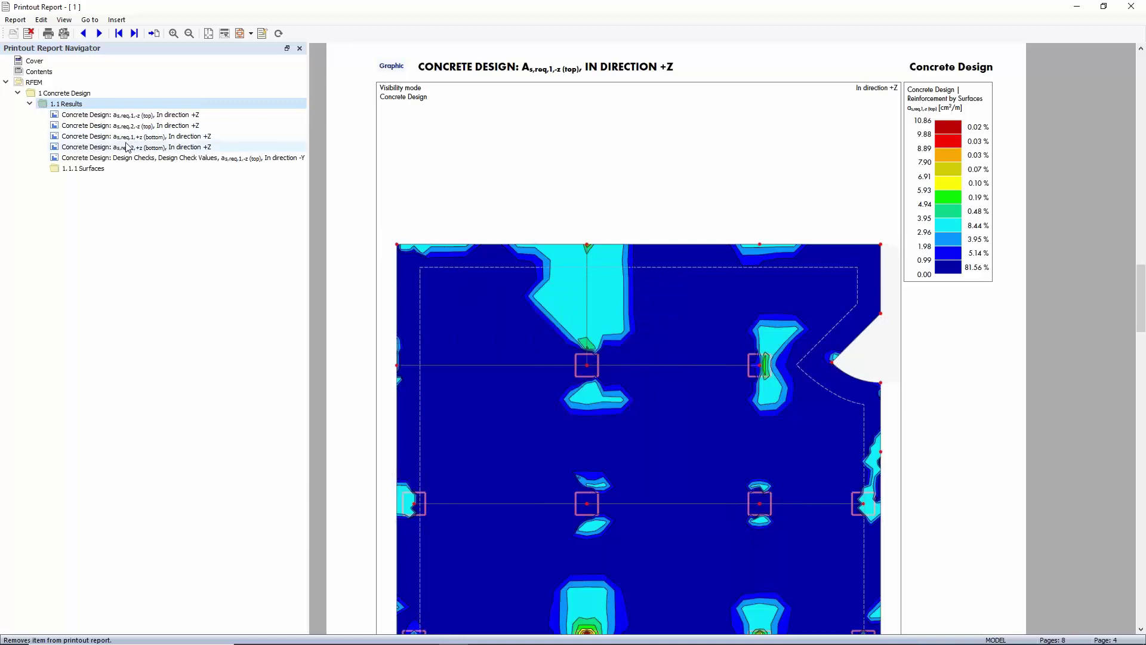
pyautogui.rightClick(87, 103)
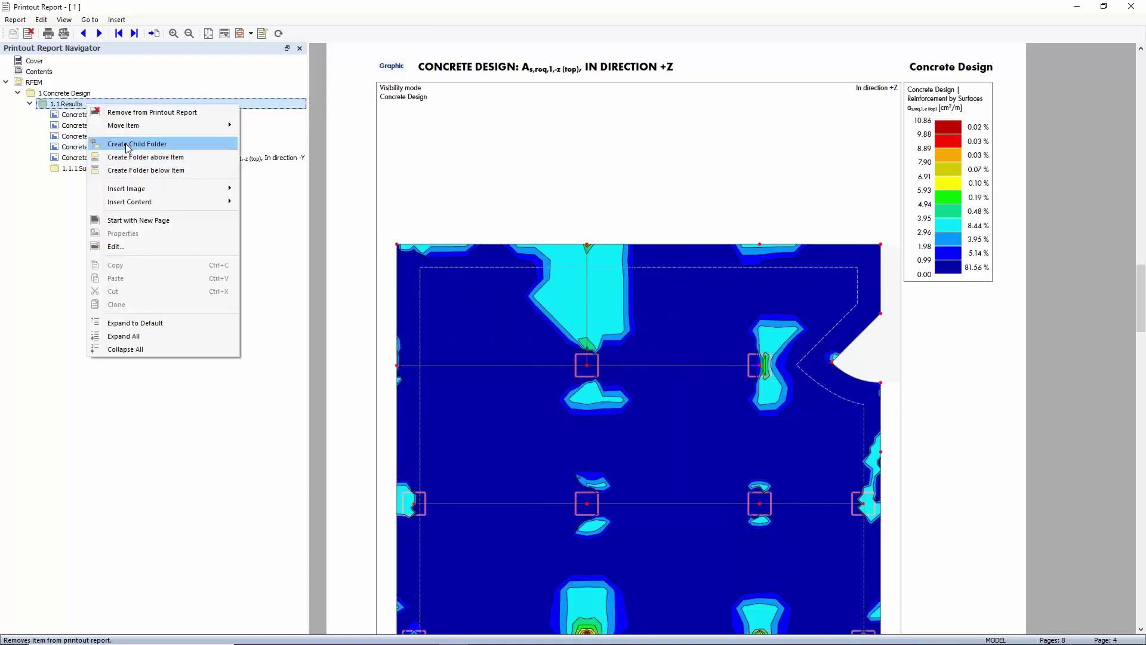
pyautogui.click(128, 146)
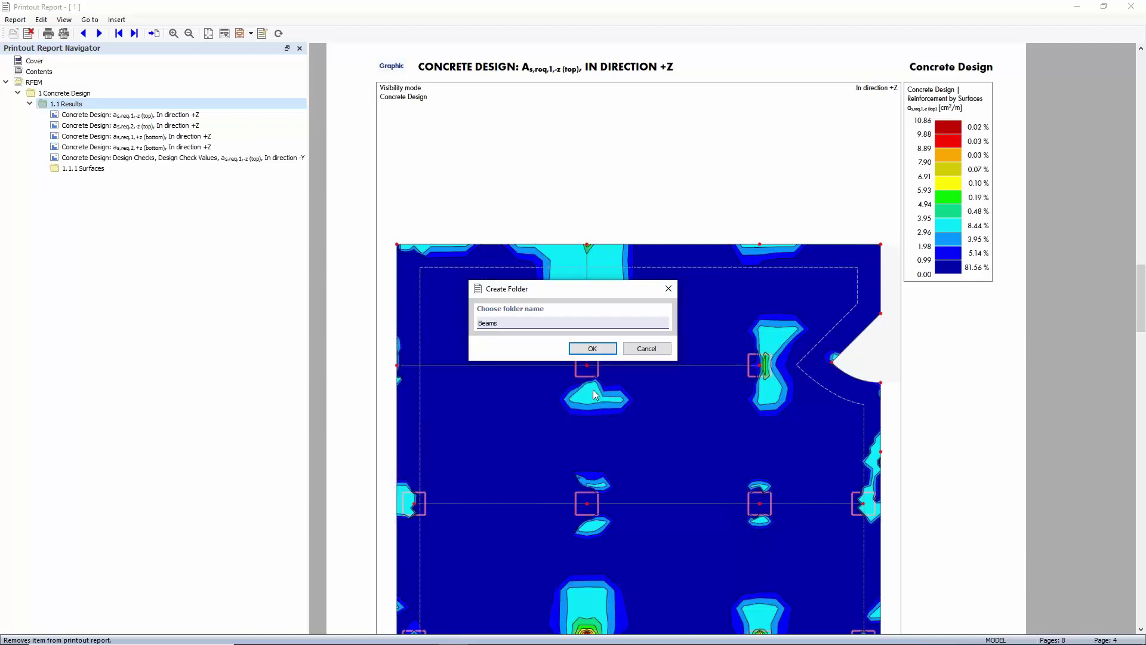
pyautogui.click(592, 348)
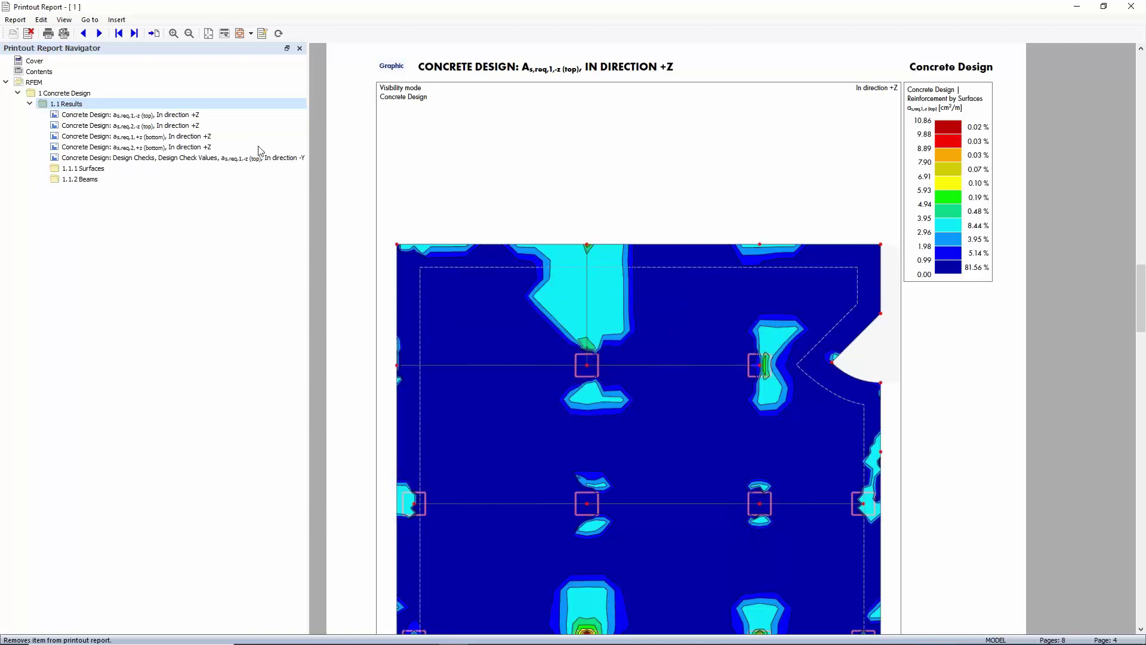
# Move the four required reinforcement graphics in direction +Z into the Surfaces folder
pyautogui.click(94, 169)
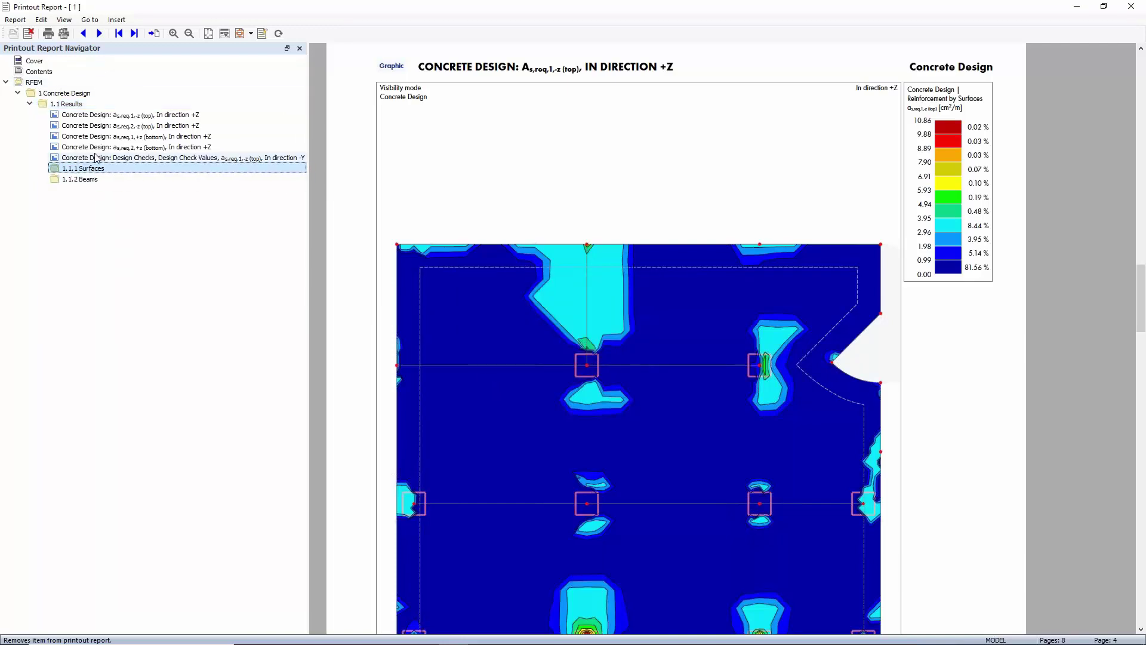
pyautogui.click(96, 158)
pyautogui.click(103, 147)
pyautogui.keyDown('shift'); pyautogui.click(114, 115); pyautogui.keyUp('shift')
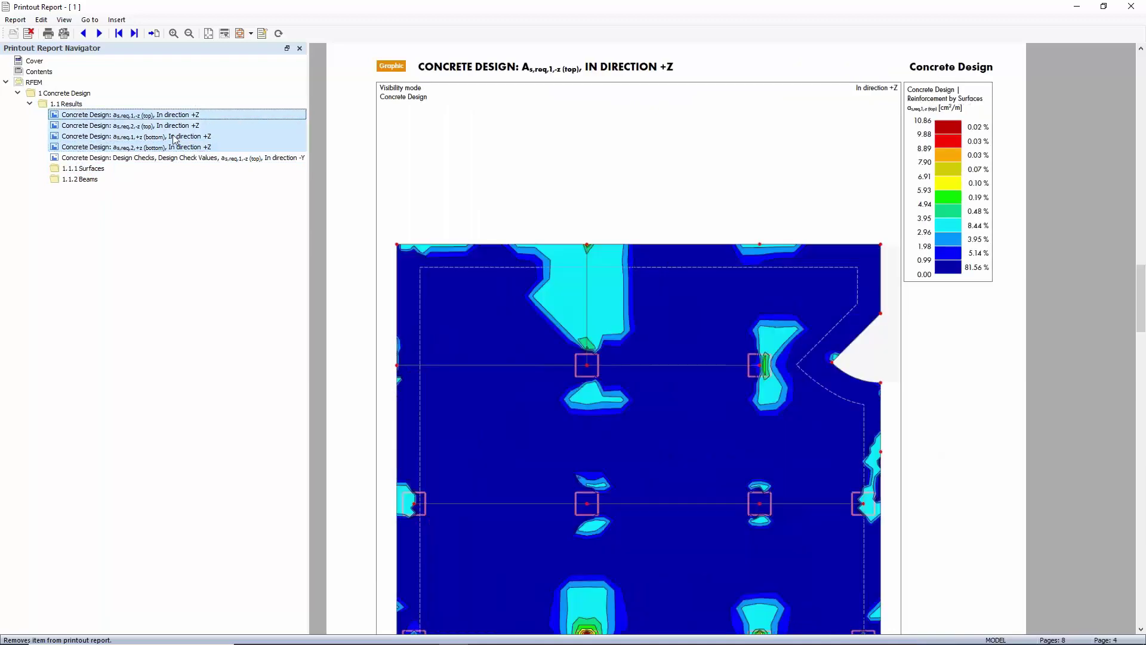
pyautogui.moveTo(126, 118); pyautogui.dragTo(94, 170)
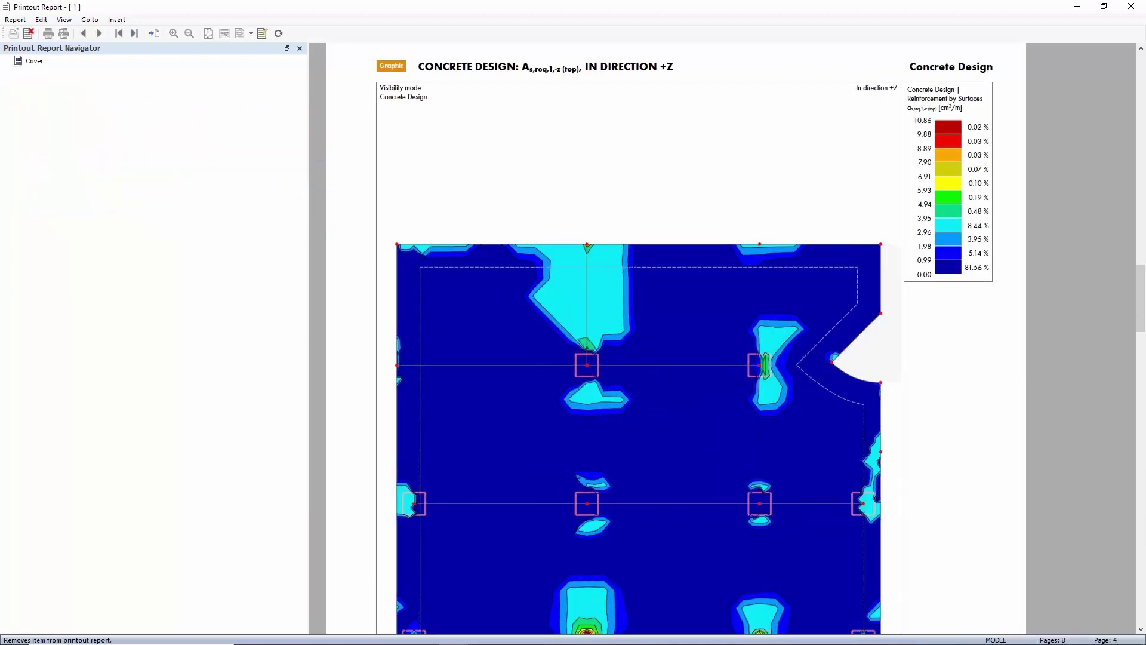
# Move the design check graphic in direction -Y into the Beams folder and close the report
pyautogui.click(93, 116)
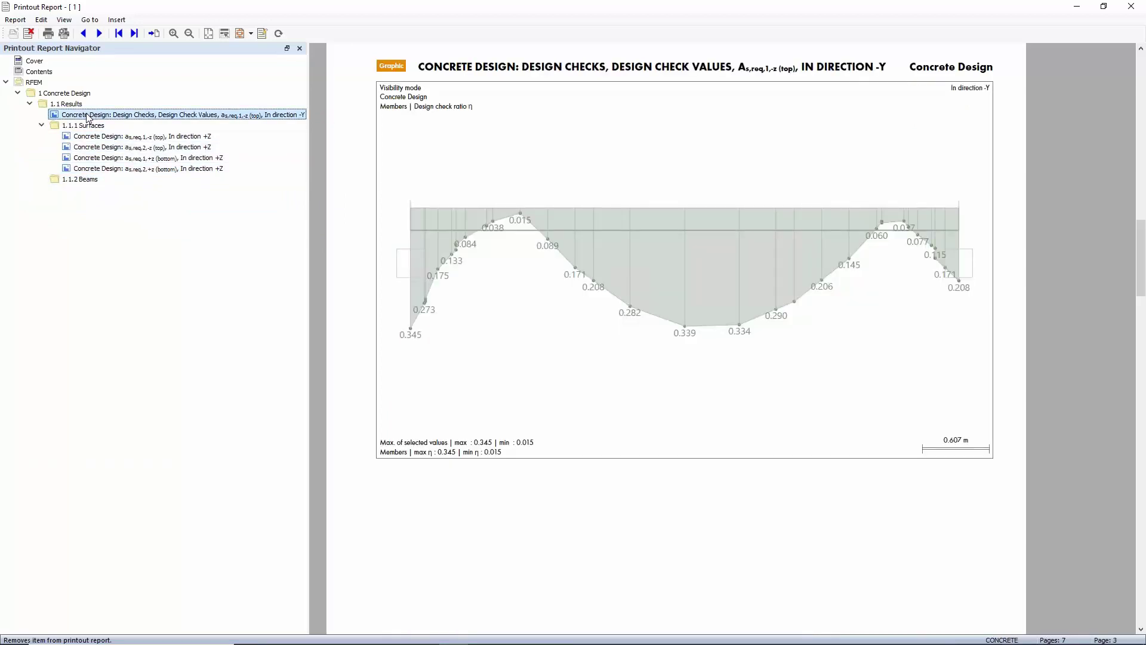
pyautogui.moveTo(88, 116); pyautogui.dragTo(91, 180)
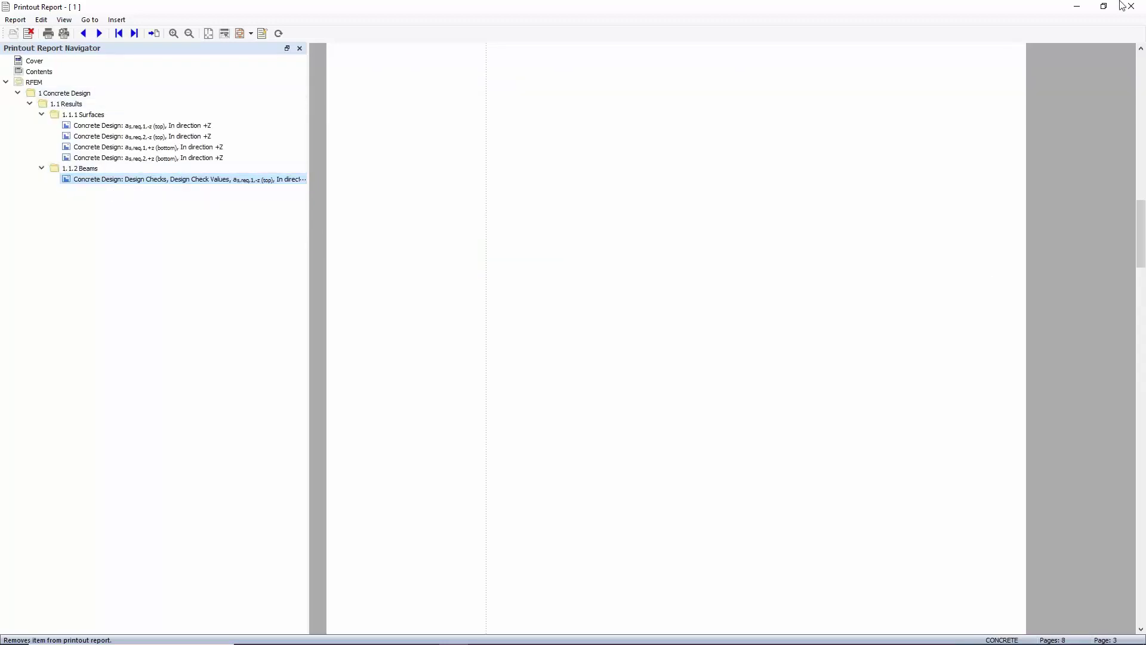
pyautogui.click(1134, 12)
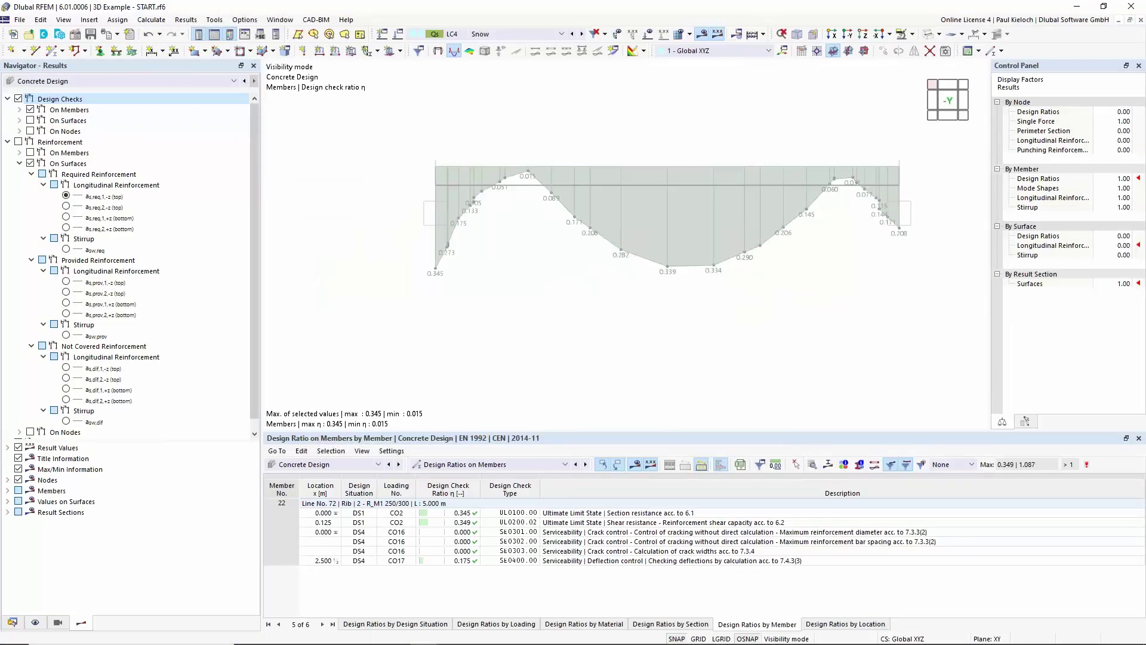
# Cancel the visibility mode and show the whole building in an oblique 3D view
pyautogui.click(913, 35)
pyautogui.click(949, 114)
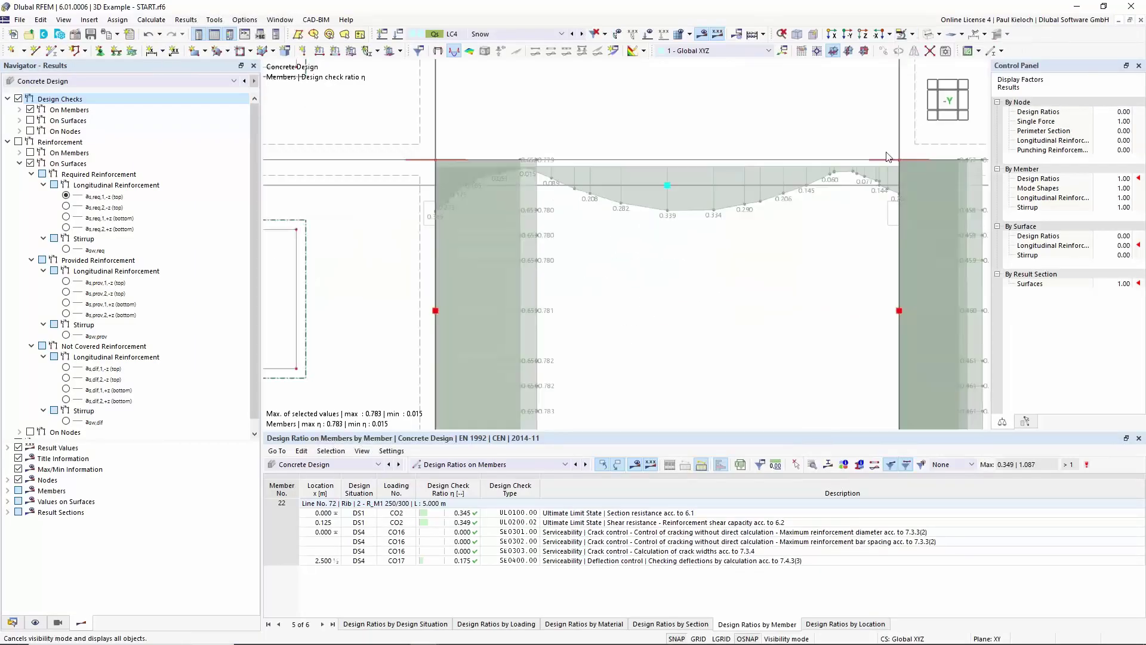
pyautogui.keyDown('ctrl'); pyautogui.moveTo(669, 197); pyautogui.dragTo(693, 233, button='middle'); pyautogui.keyUp('ctrl')
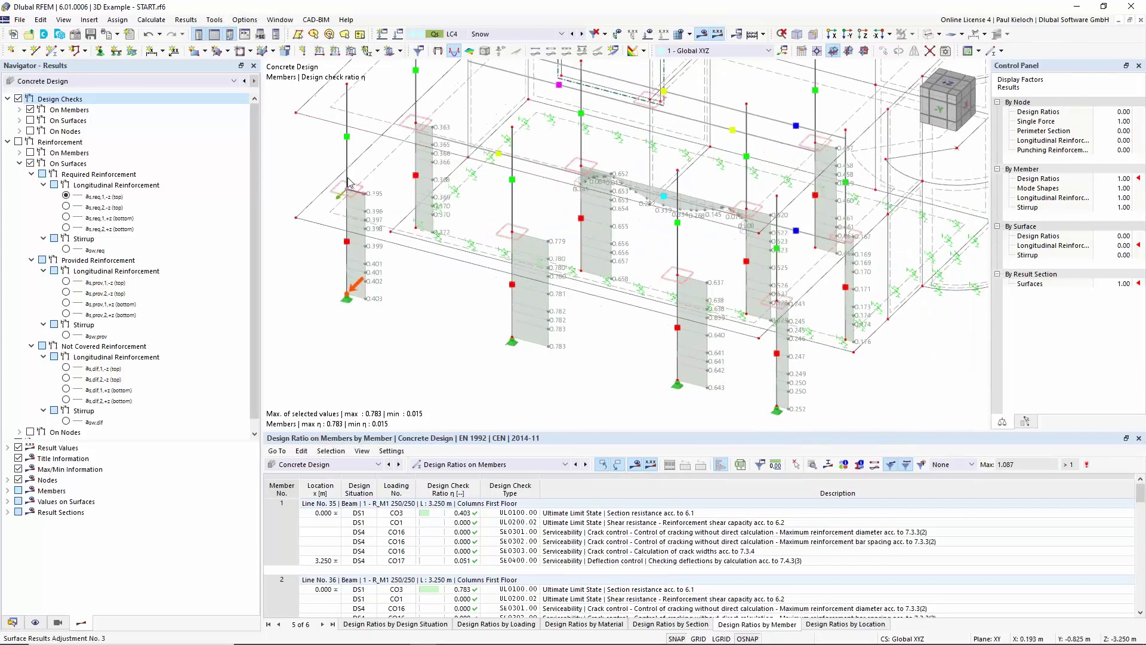
# Replace the member design checks with the UL0400 vEd / vRd,c check on nodes and show its color scale
pyautogui.click(30, 110)
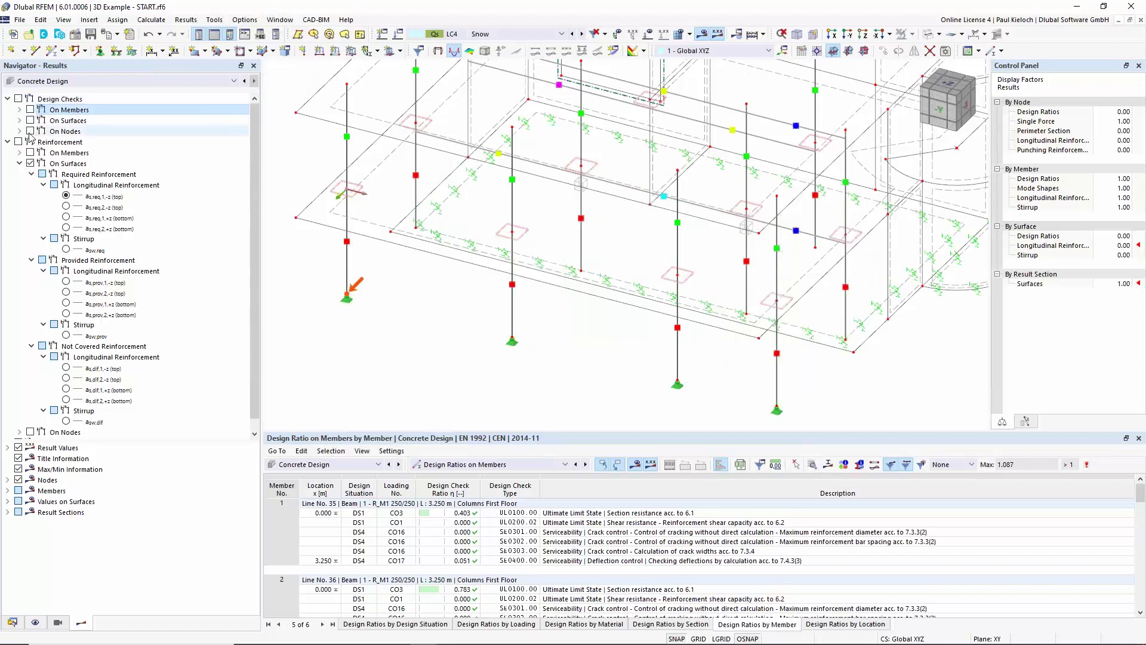
pyautogui.click(29, 132)
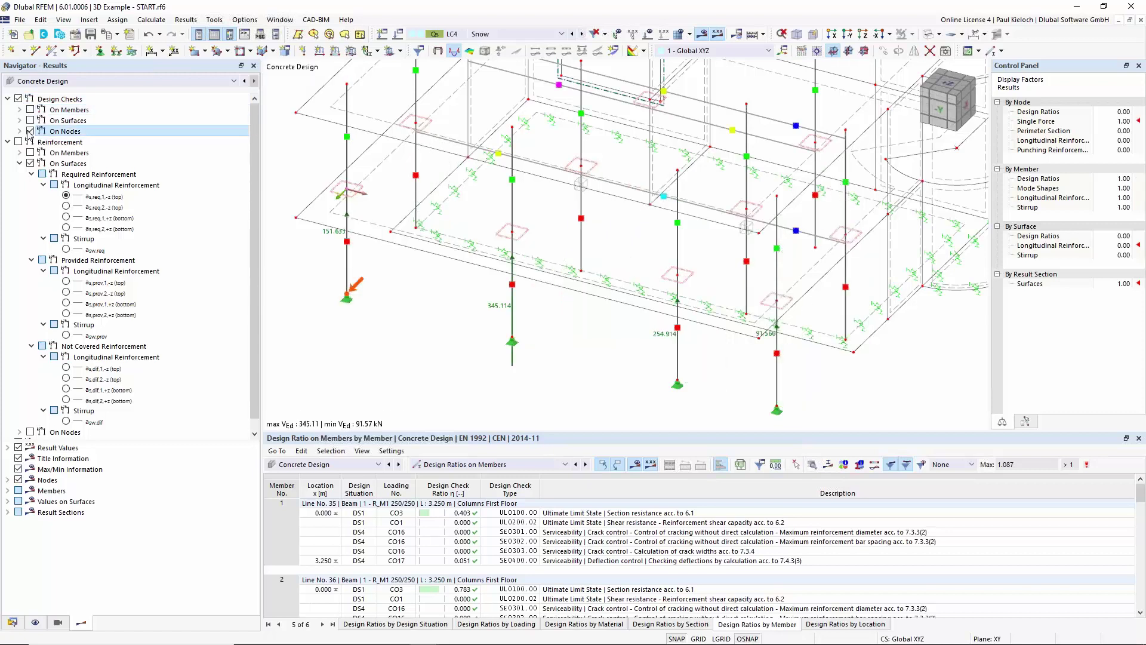
pyautogui.click(19, 132)
pyautogui.click(41, 142)
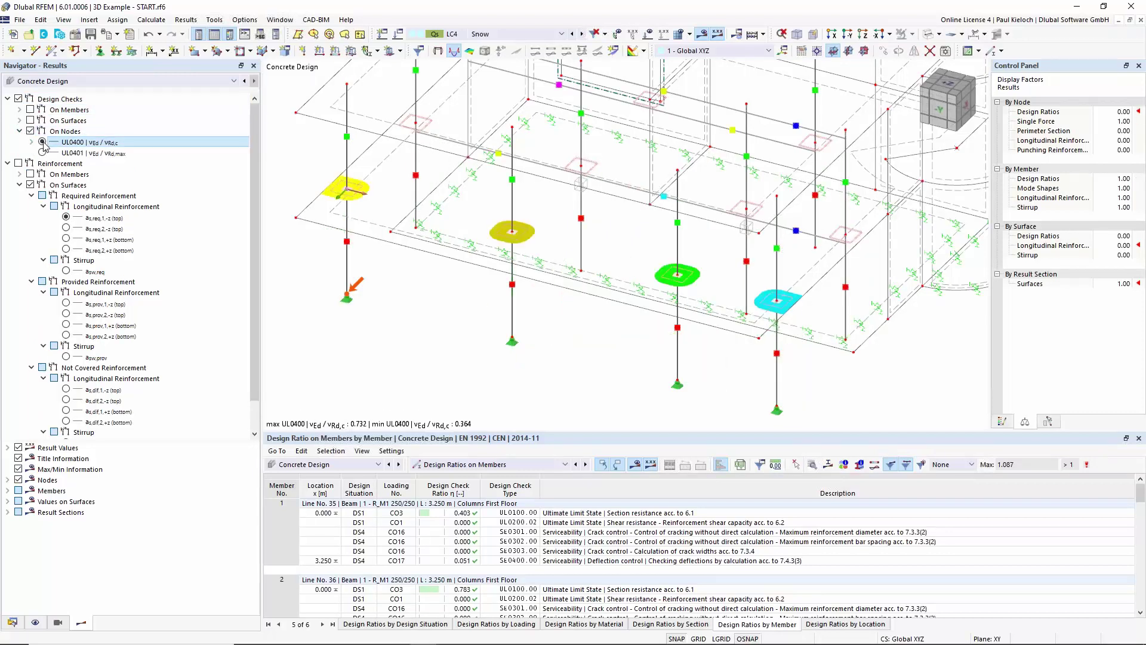
pyautogui.moveTo(615, 177); pyautogui.dragTo(776, 328, button='middle')
pyautogui.click(1003, 421)
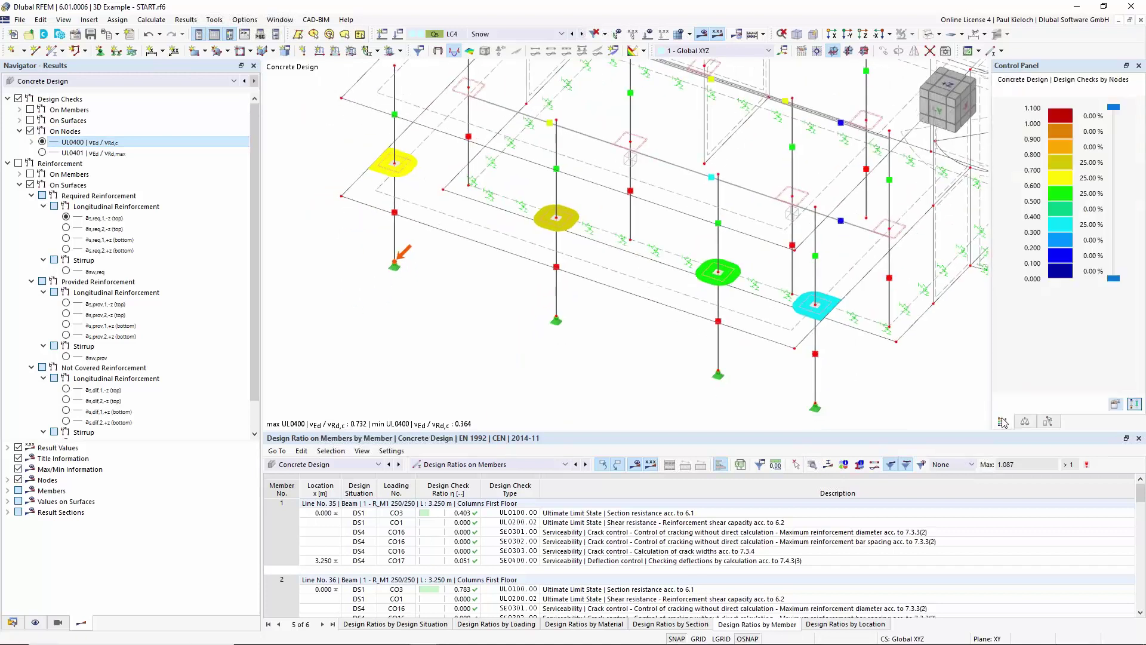
pyautogui.moveTo(913, 326); pyautogui.dragTo(271, 104, button='middle')
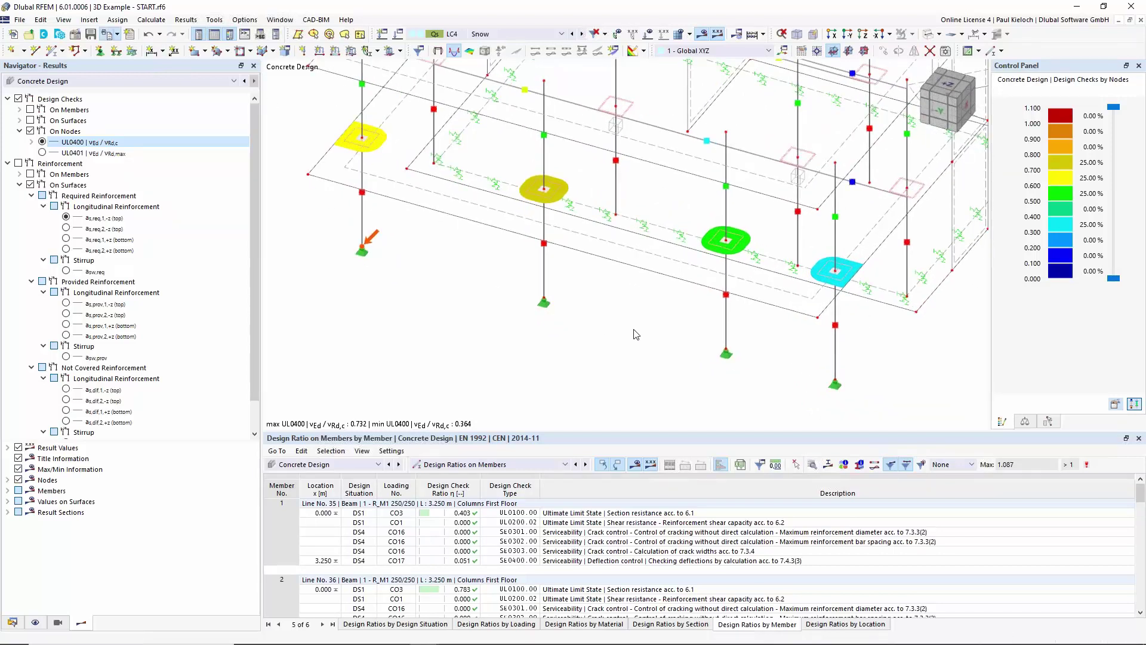
# Start a graphic printout of the node design checks and set the picture to full page height
pyautogui.hotkey('ctrl', 'p')
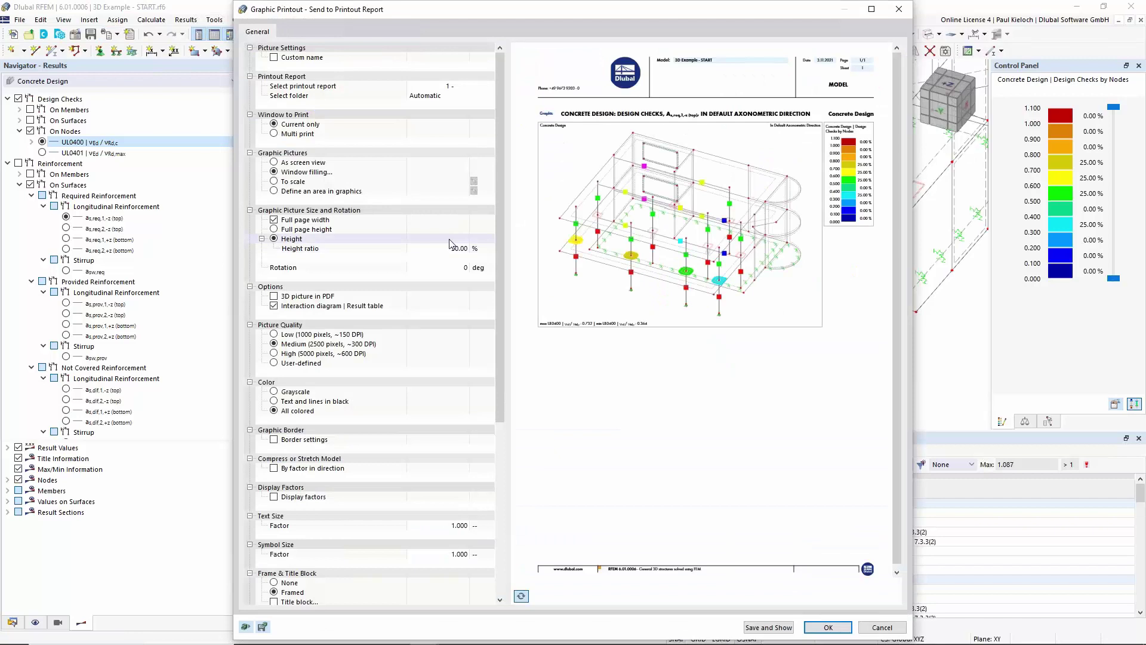
pyautogui.click(275, 231)
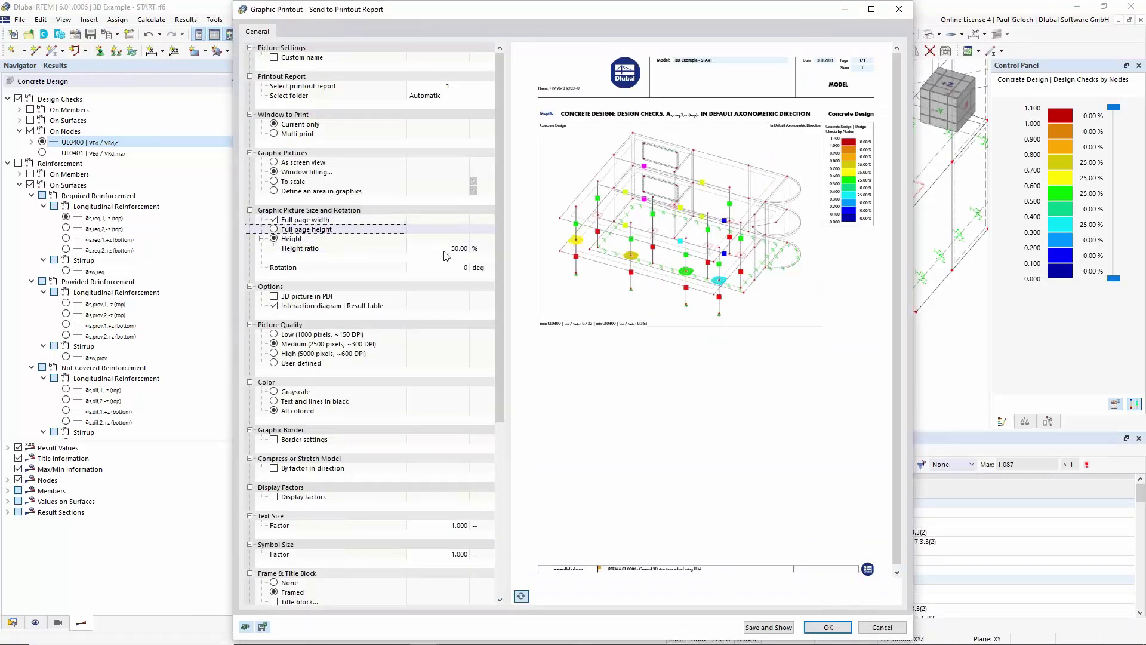
pyautogui.press('space')
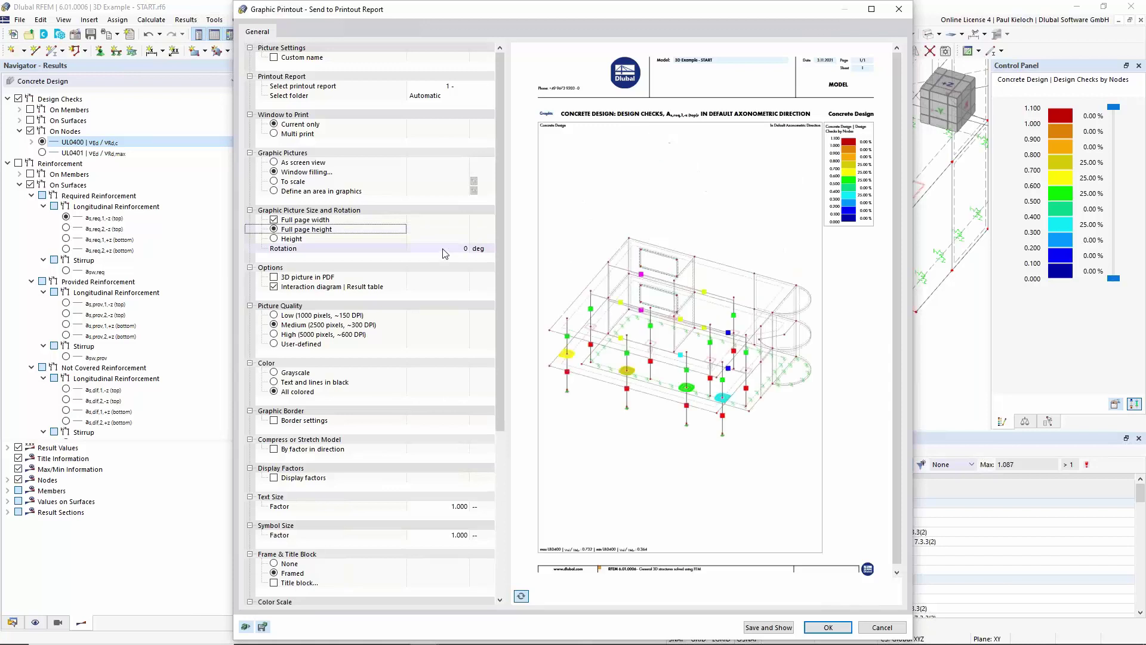
# Try a rotation of 90 degrees for the printout picture
pyautogui.click(444, 250)
pyautogui.click(445, 250)
pyautogui.press('Escape')
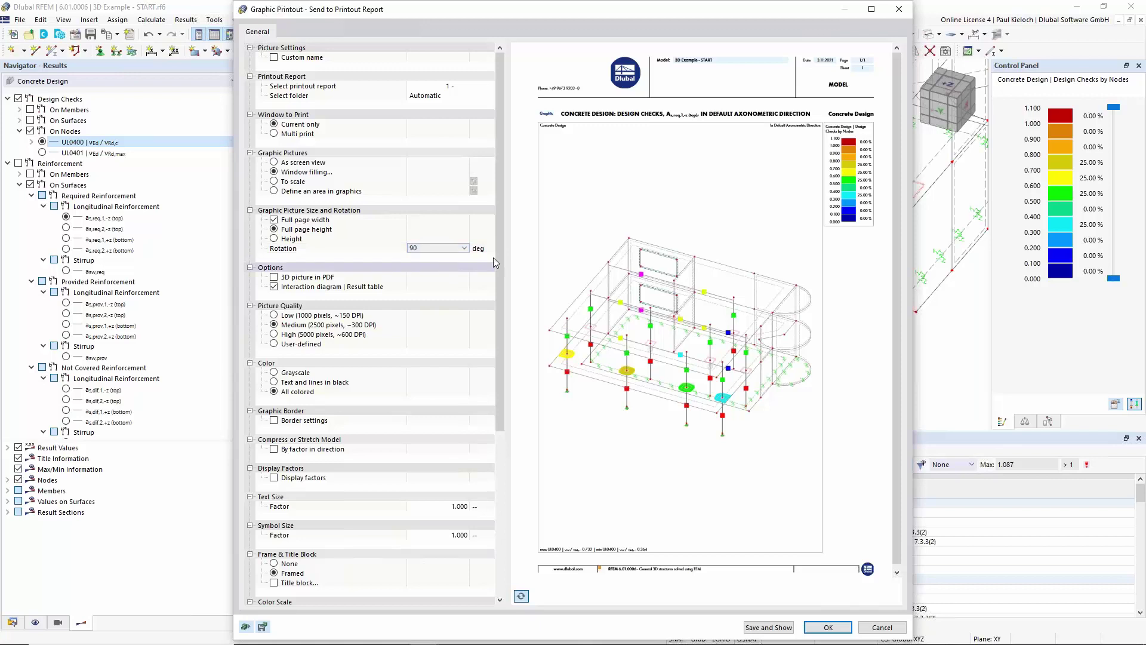
pyautogui.press('Down')
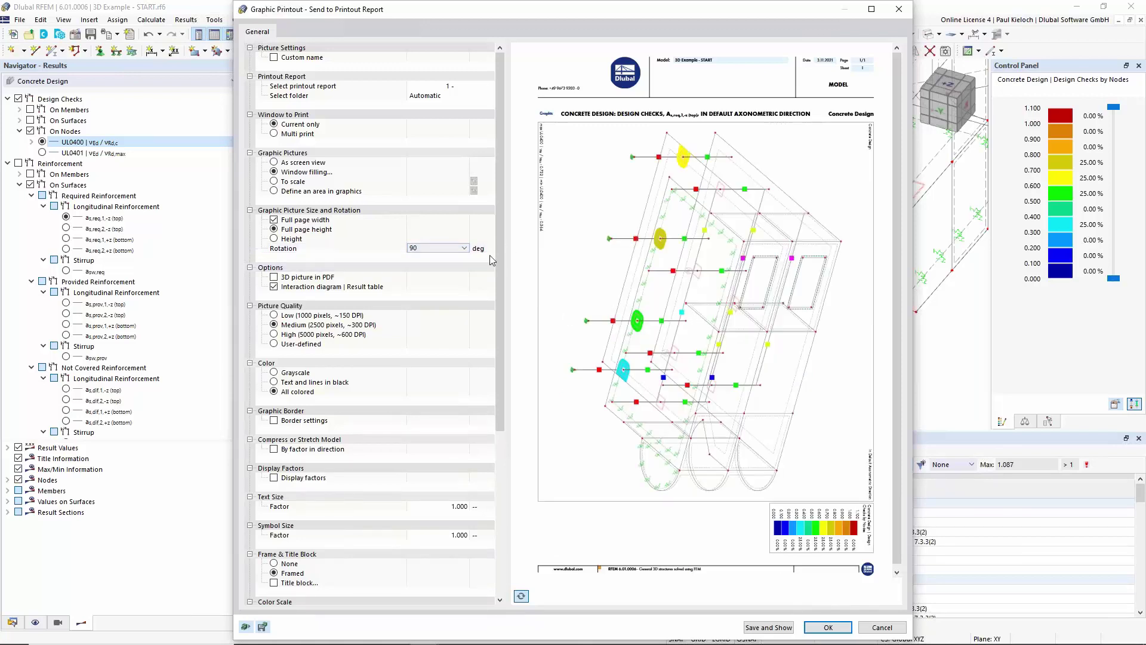
pyautogui.click(442, 249)
pyautogui.click(457, 290)
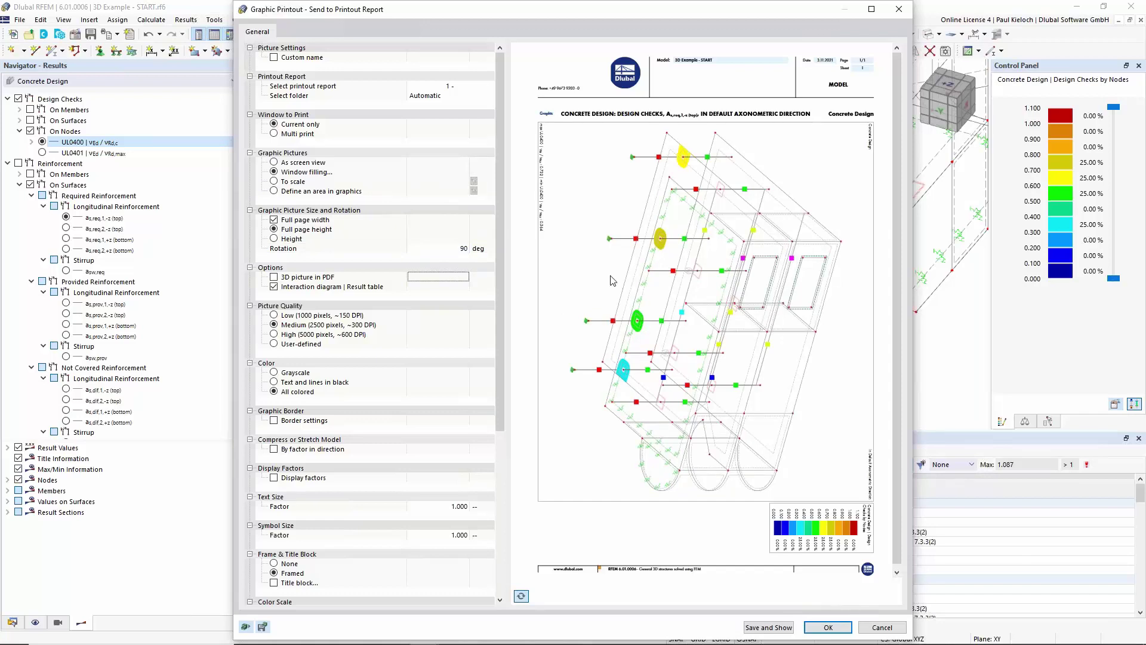
# Set the rotation of the printout picture to 270 degrees
pyautogui.click(485, 248)
pyautogui.click(461, 248)
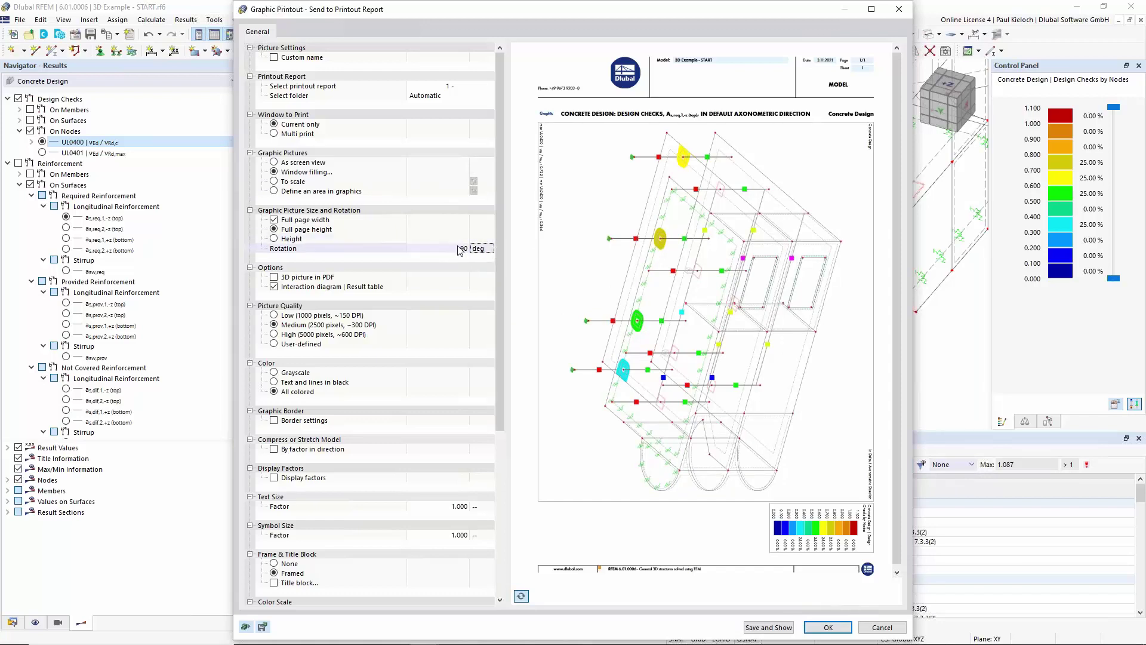
pyautogui.click(464, 248)
pyautogui.press('Escape')
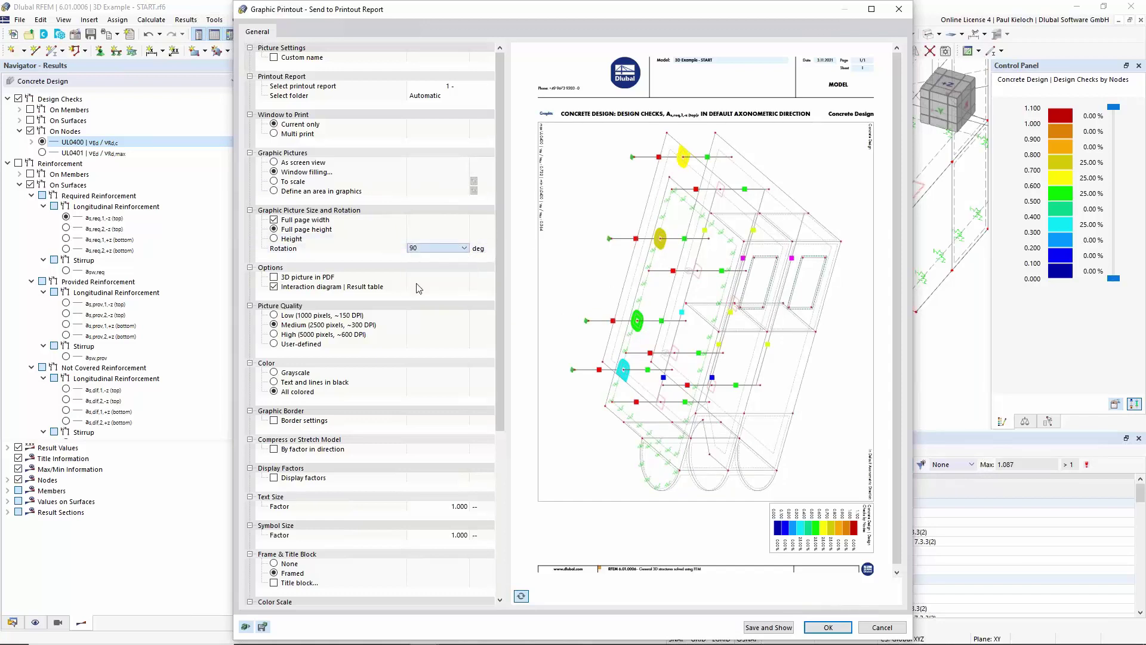
pyautogui.press('Down')
pyautogui.press('Down')
pyautogui.press('Tab')
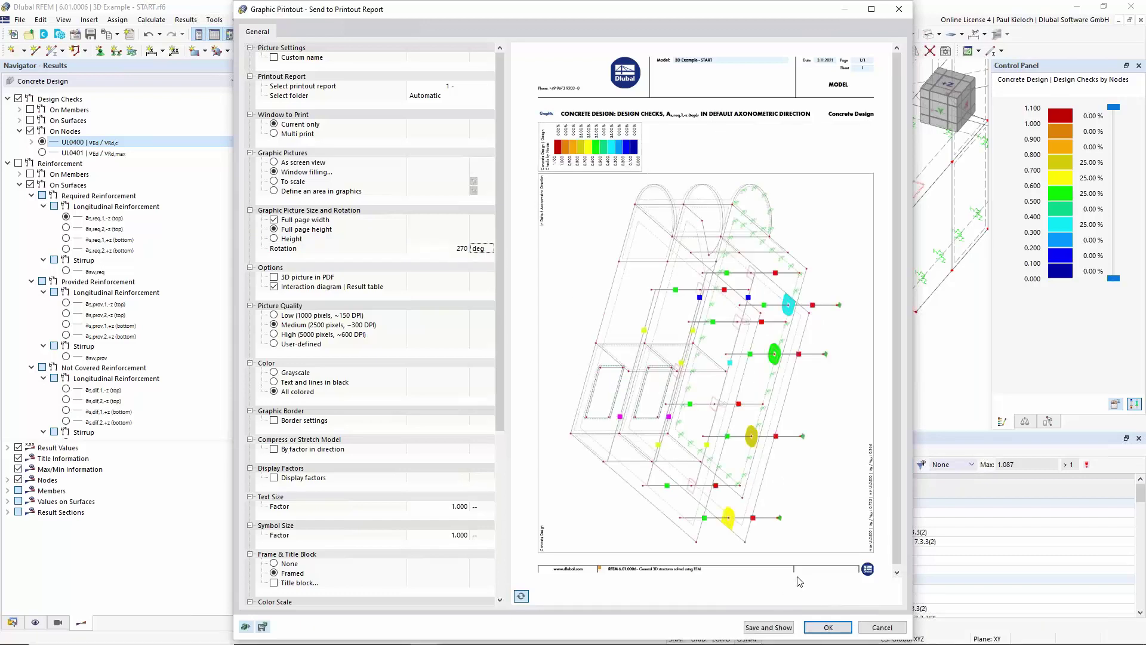
# Send the node design checks graphic to the printout report and review its whole page and the page of the beam graphic
pyautogui.click(779, 628)
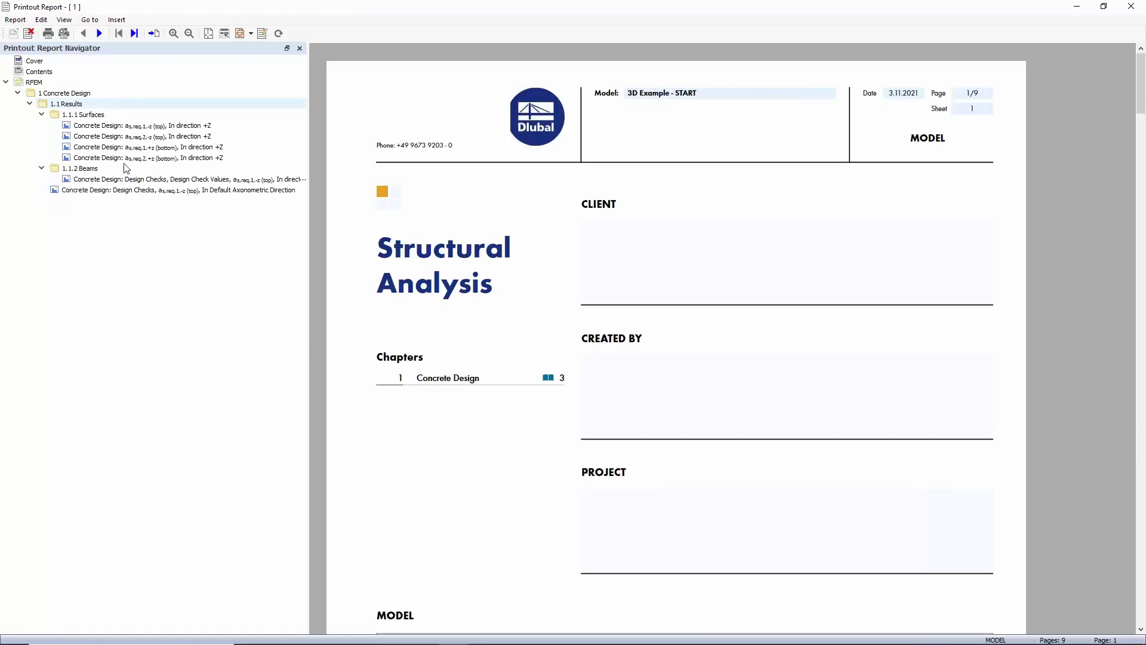
pyautogui.click(127, 190)
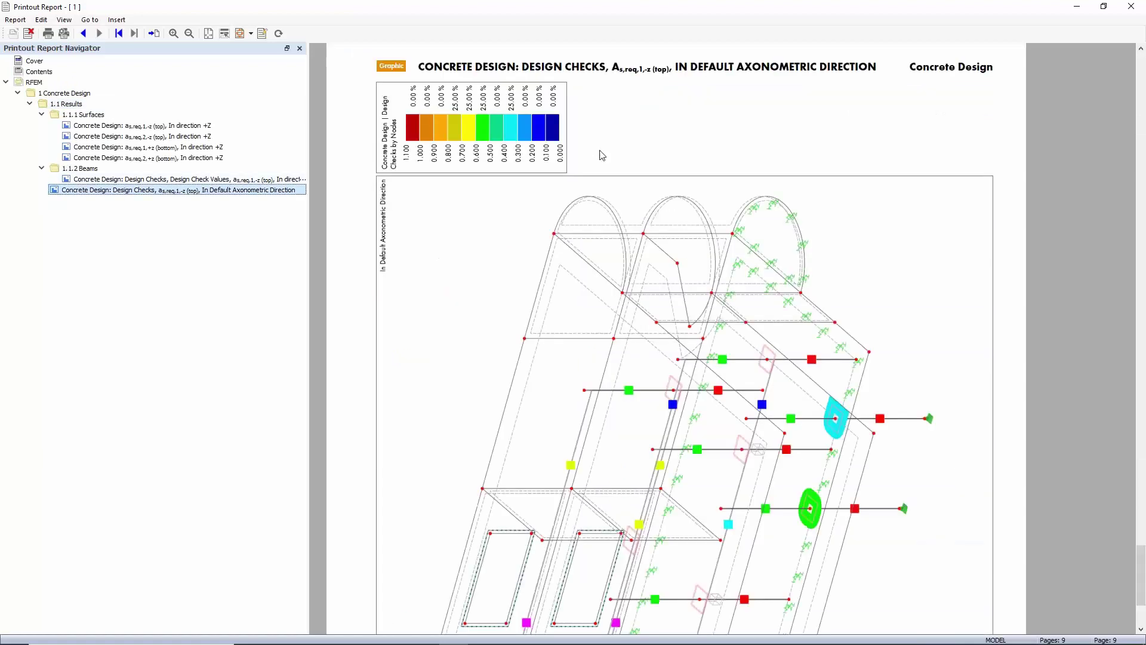
pyautogui.click(246, 34)
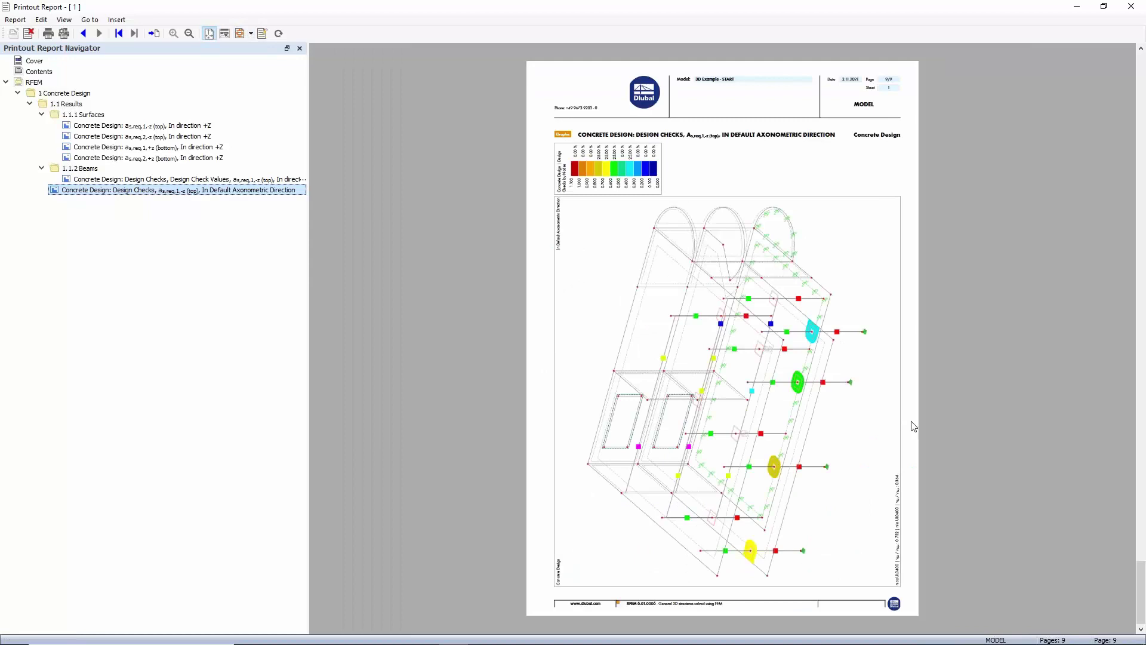
pyautogui.click(179, 179)
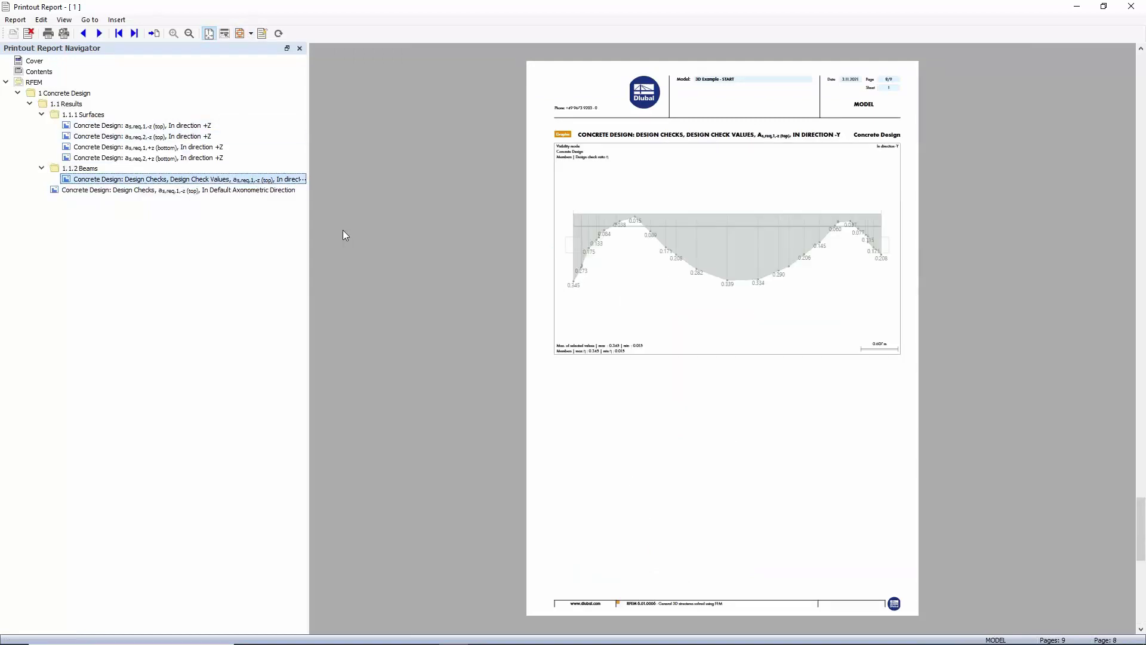
pyautogui.click(260, 191)
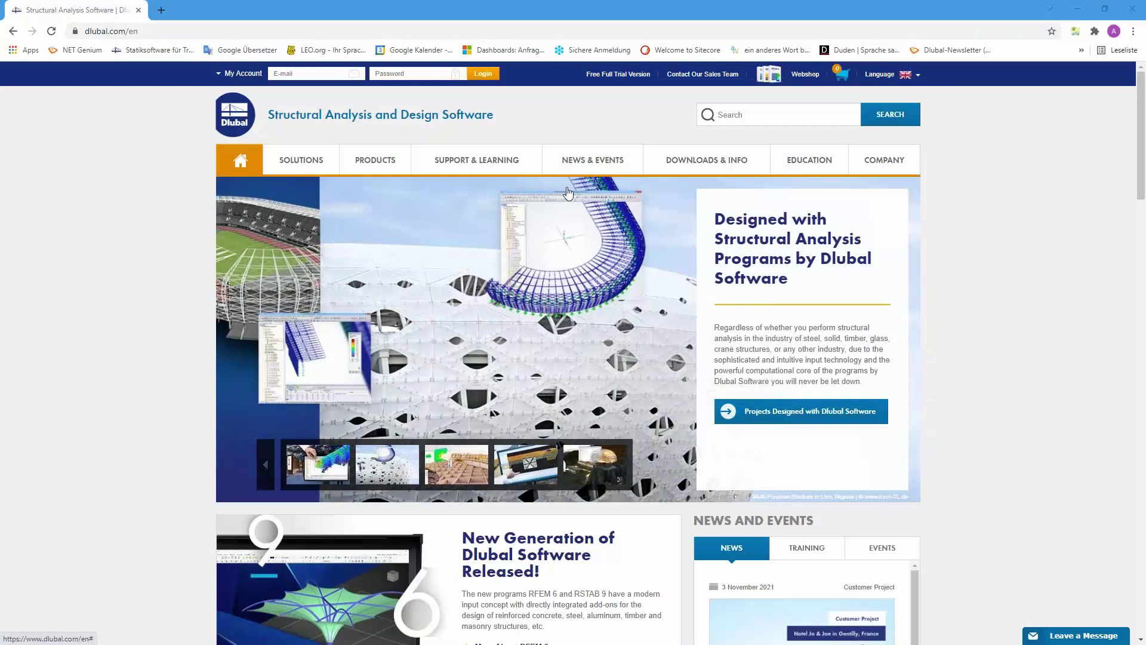
# On the Dlubal website in Chrome, open the webinar "Model and Design Reinforced Concrete Structures in RFEM 6 and RSTAB 9" from the webinar list
pyautogui.moveTo(589, 160)
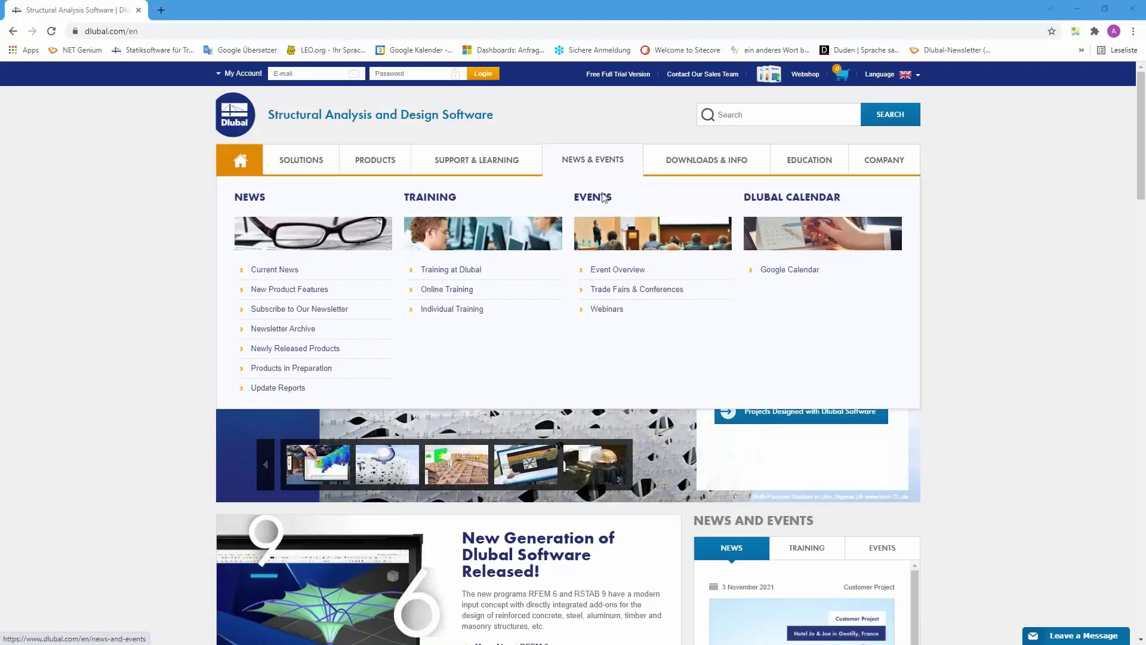
pyautogui.click(605, 310)
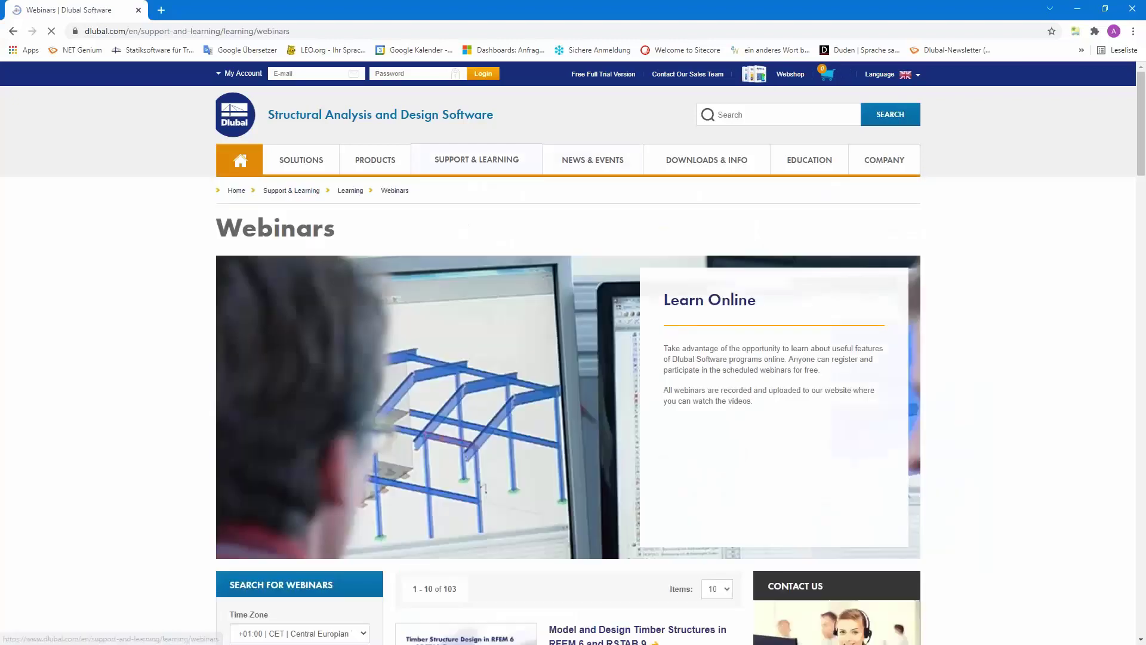
pyautogui.scroll(-3, 605, 309)
pyautogui.scroll(-5, 484, 298)
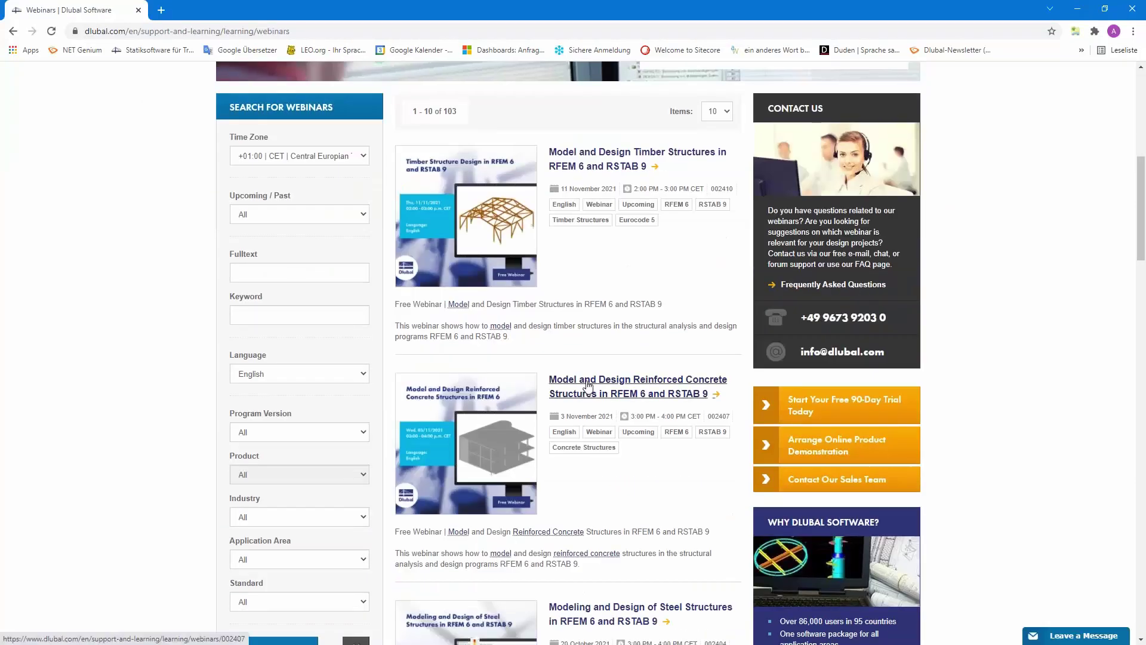
pyautogui.click(588, 387)
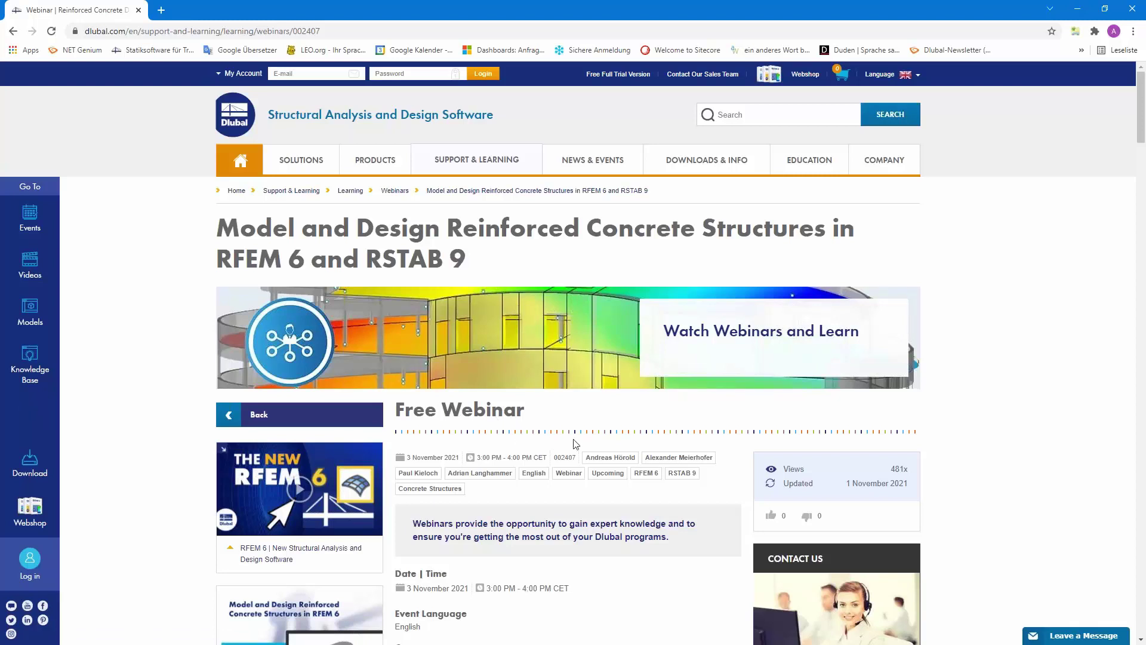
# Examine the webinar's content and its Models to Download section, previewing the Concrete building model in 3D, and return to the webinar description
pyautogui.scroll(-5, 576, 445)
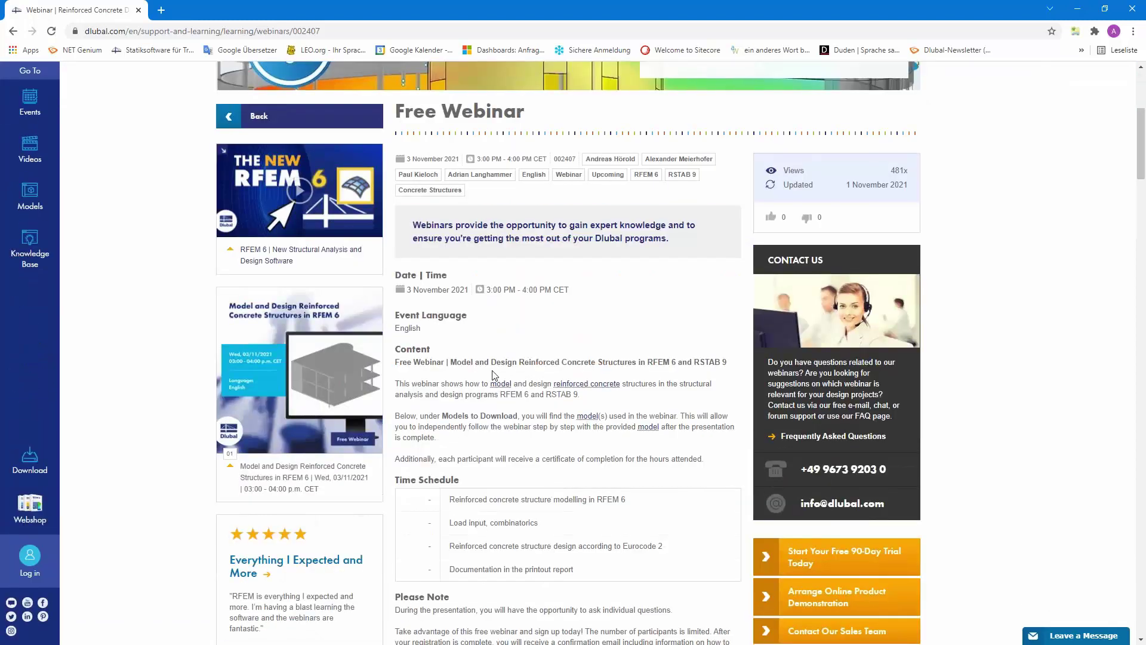
pyautogui.scroll(-7, 508, 373)
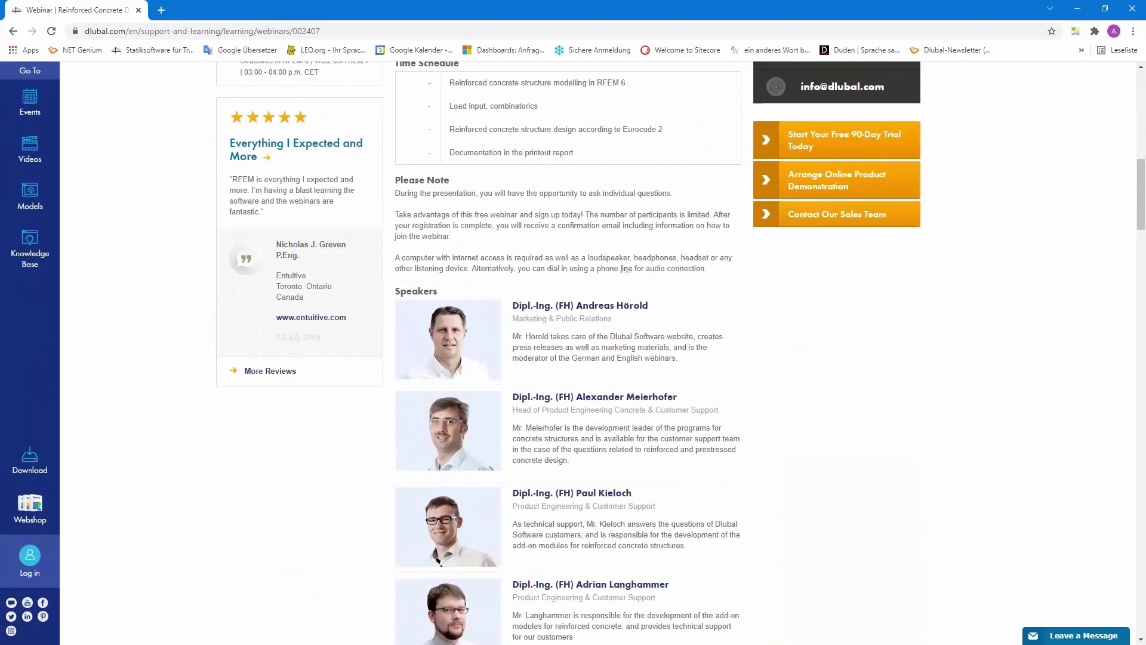
pyautogui.scroll(-4, 567, 359)
pyautogui.scroll(-16, 567, 359)
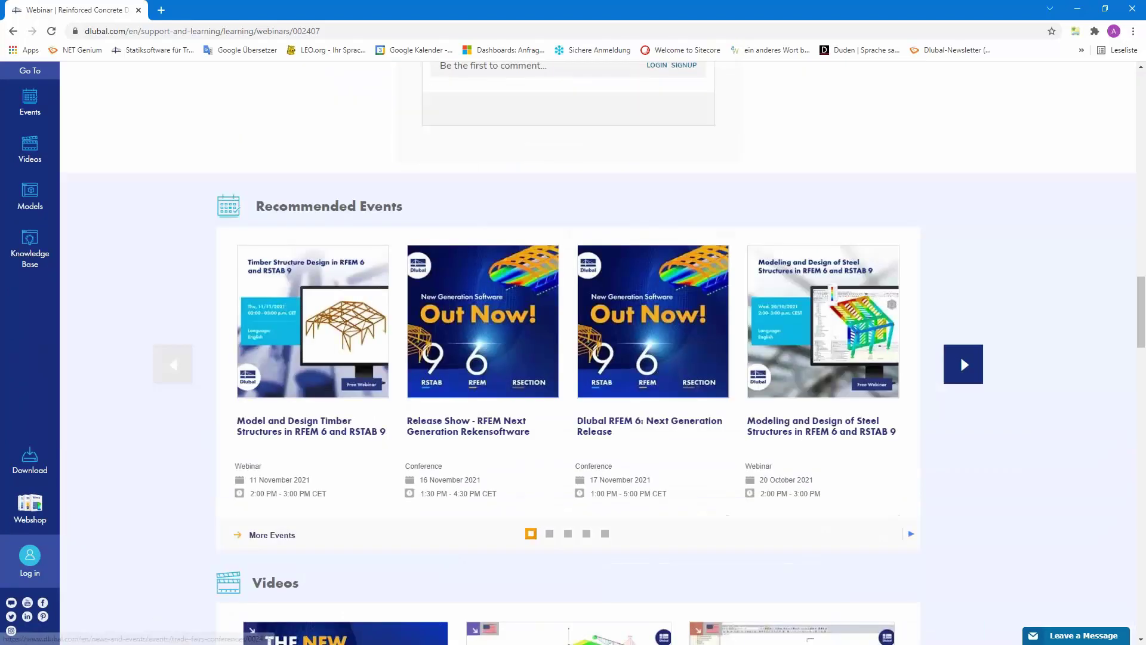
pyautogui.scroll(-3, 420, 414)
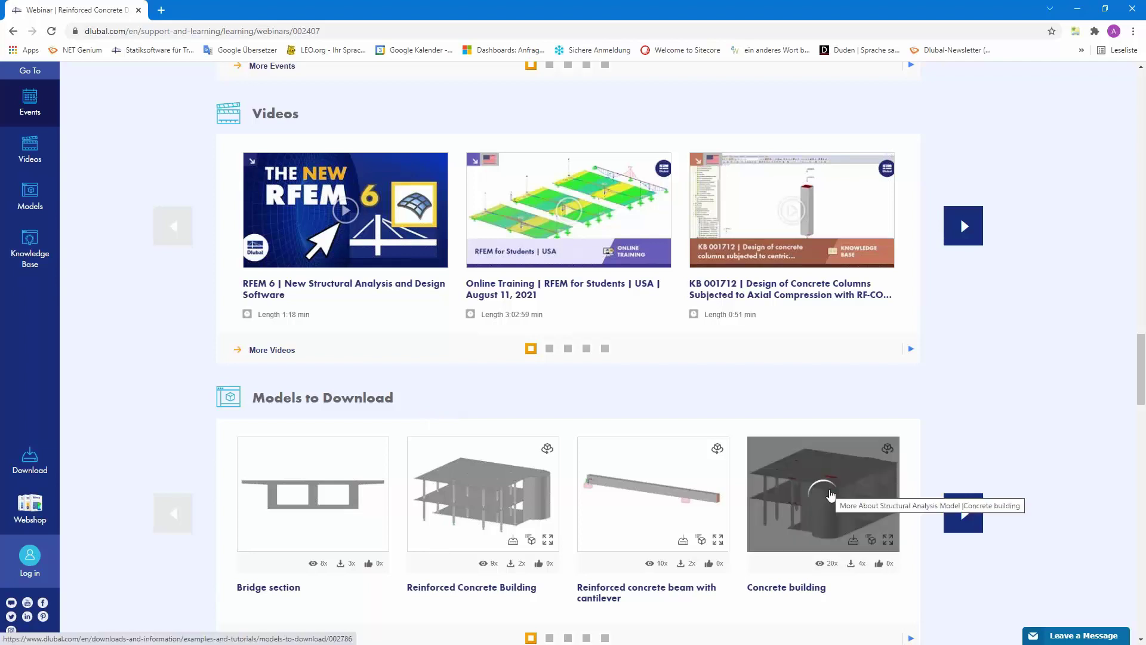
pyautogui.click(800, 492)
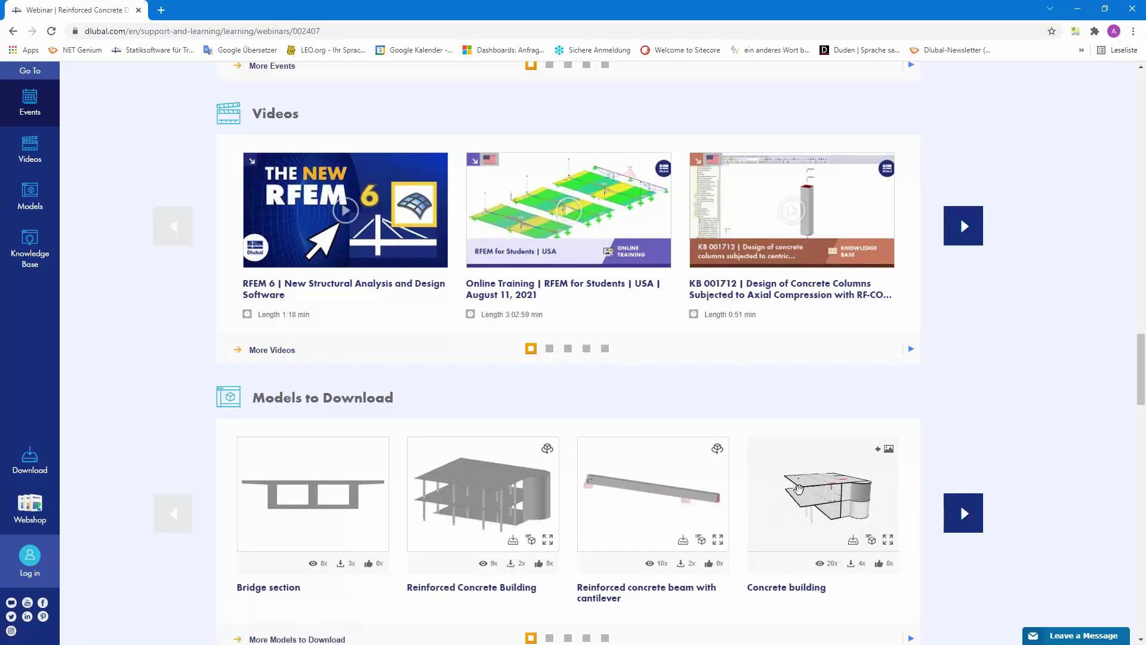
pyautogui.scroll(20, 675, 483)
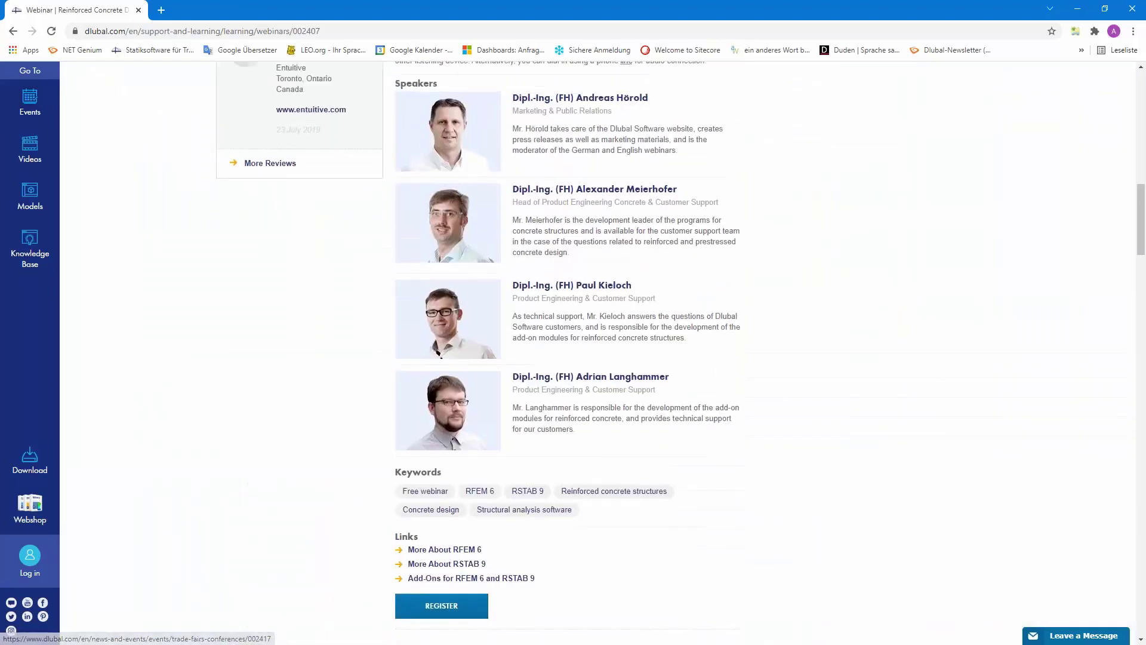
pyautogui.scroll(10, 675, 482)
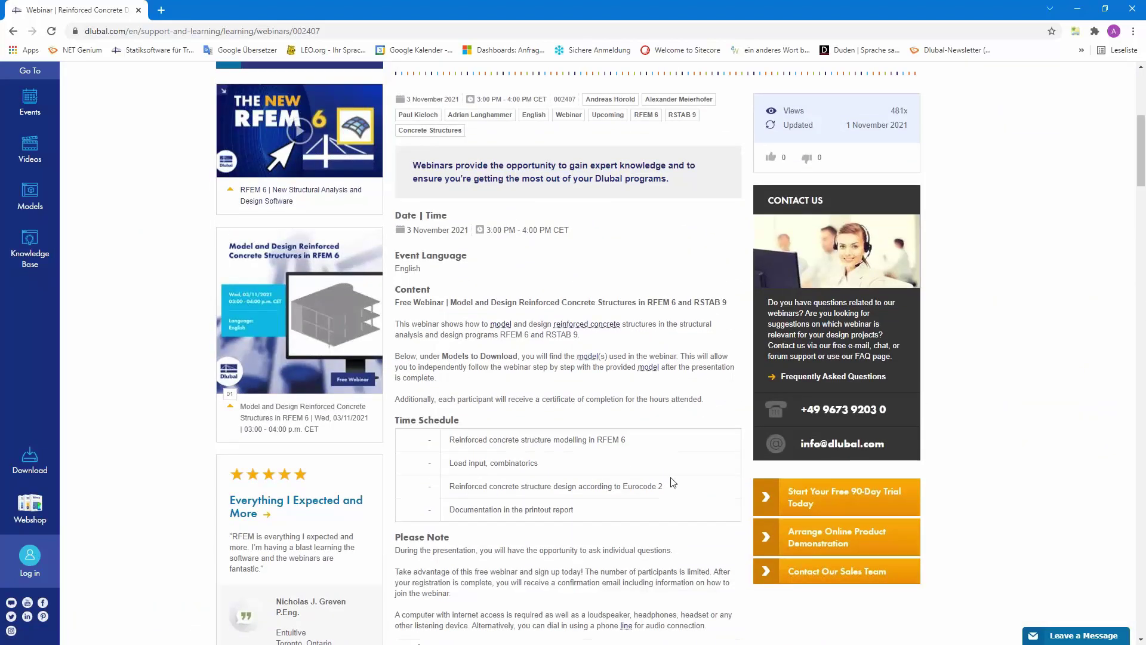